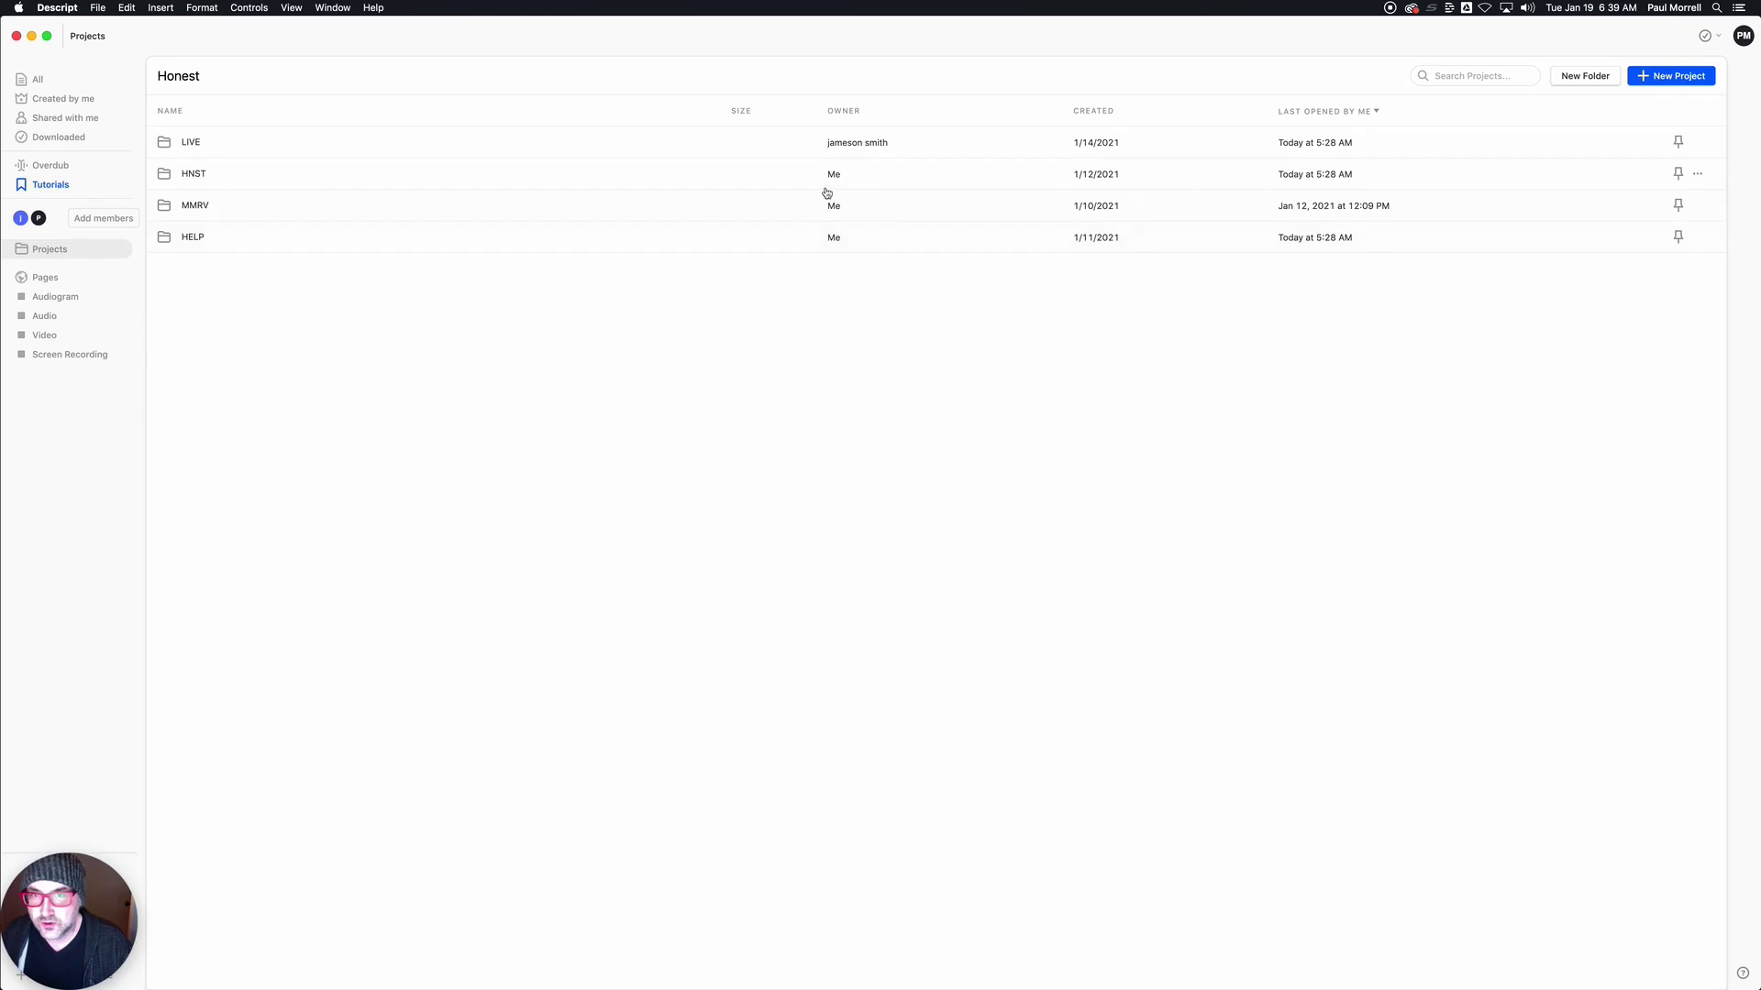
- Open the project S1_E10 How To_Get Out of Your Single Rut from LIVE > Season 1 and display its It Still Sucks... composition
click(192, 143)
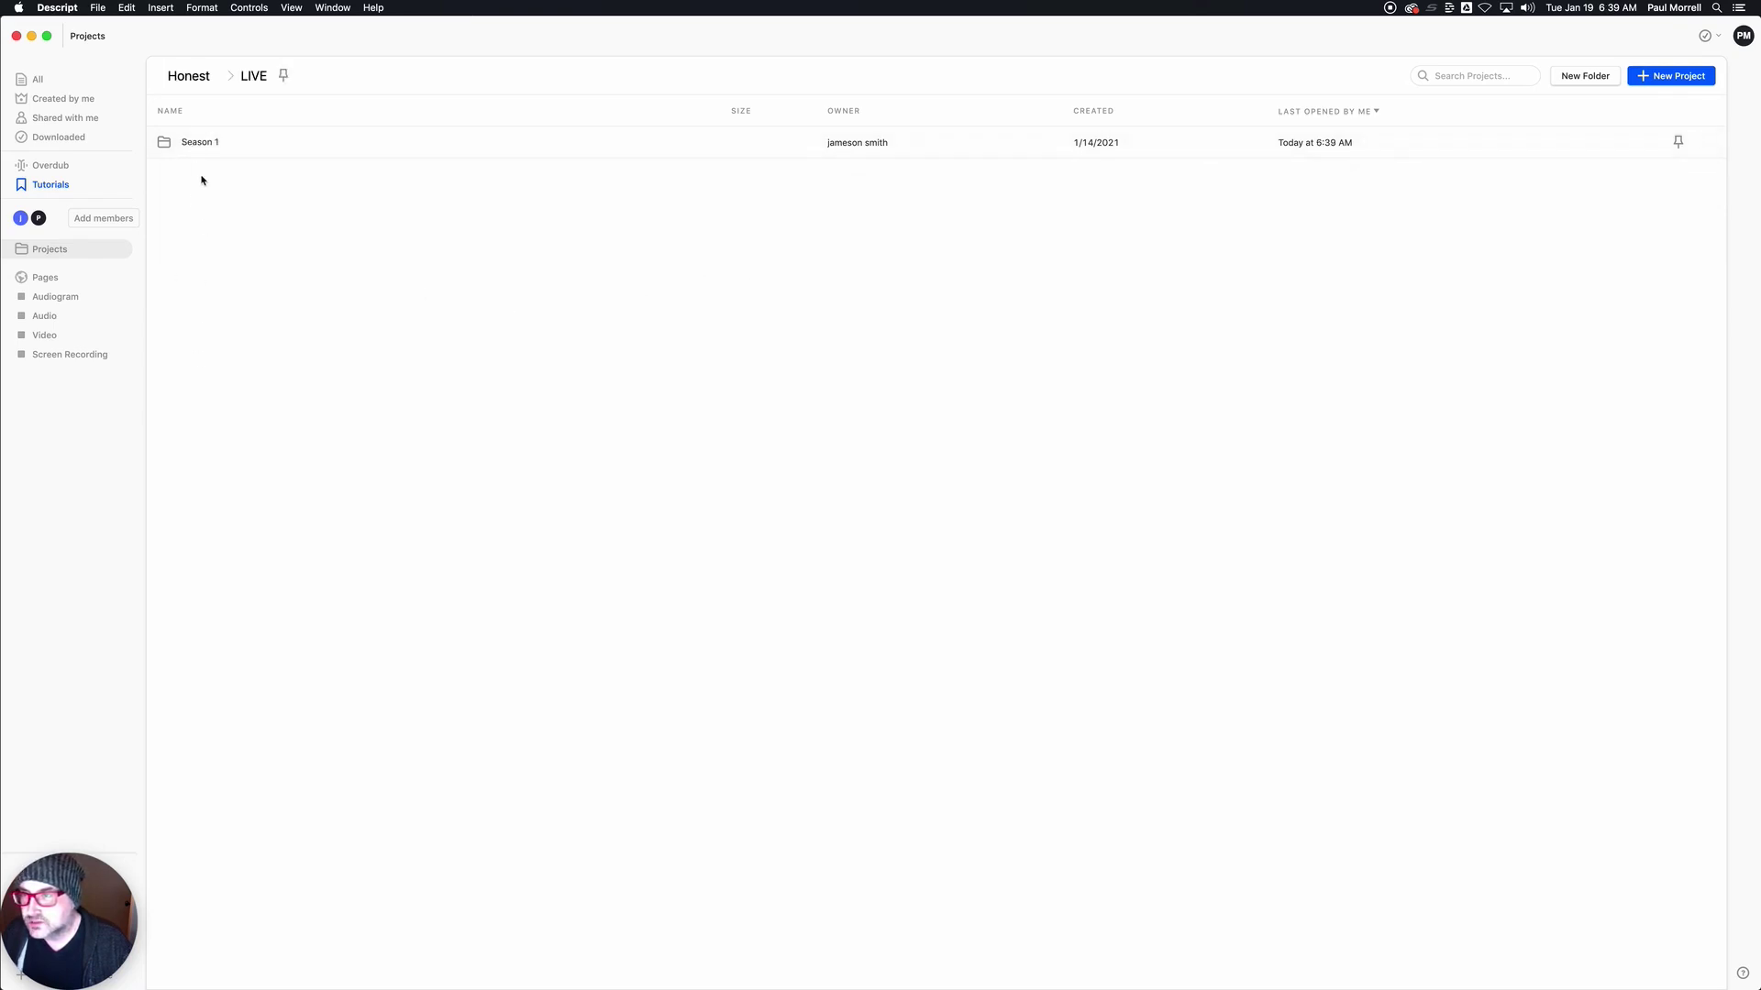
click(201, 149)
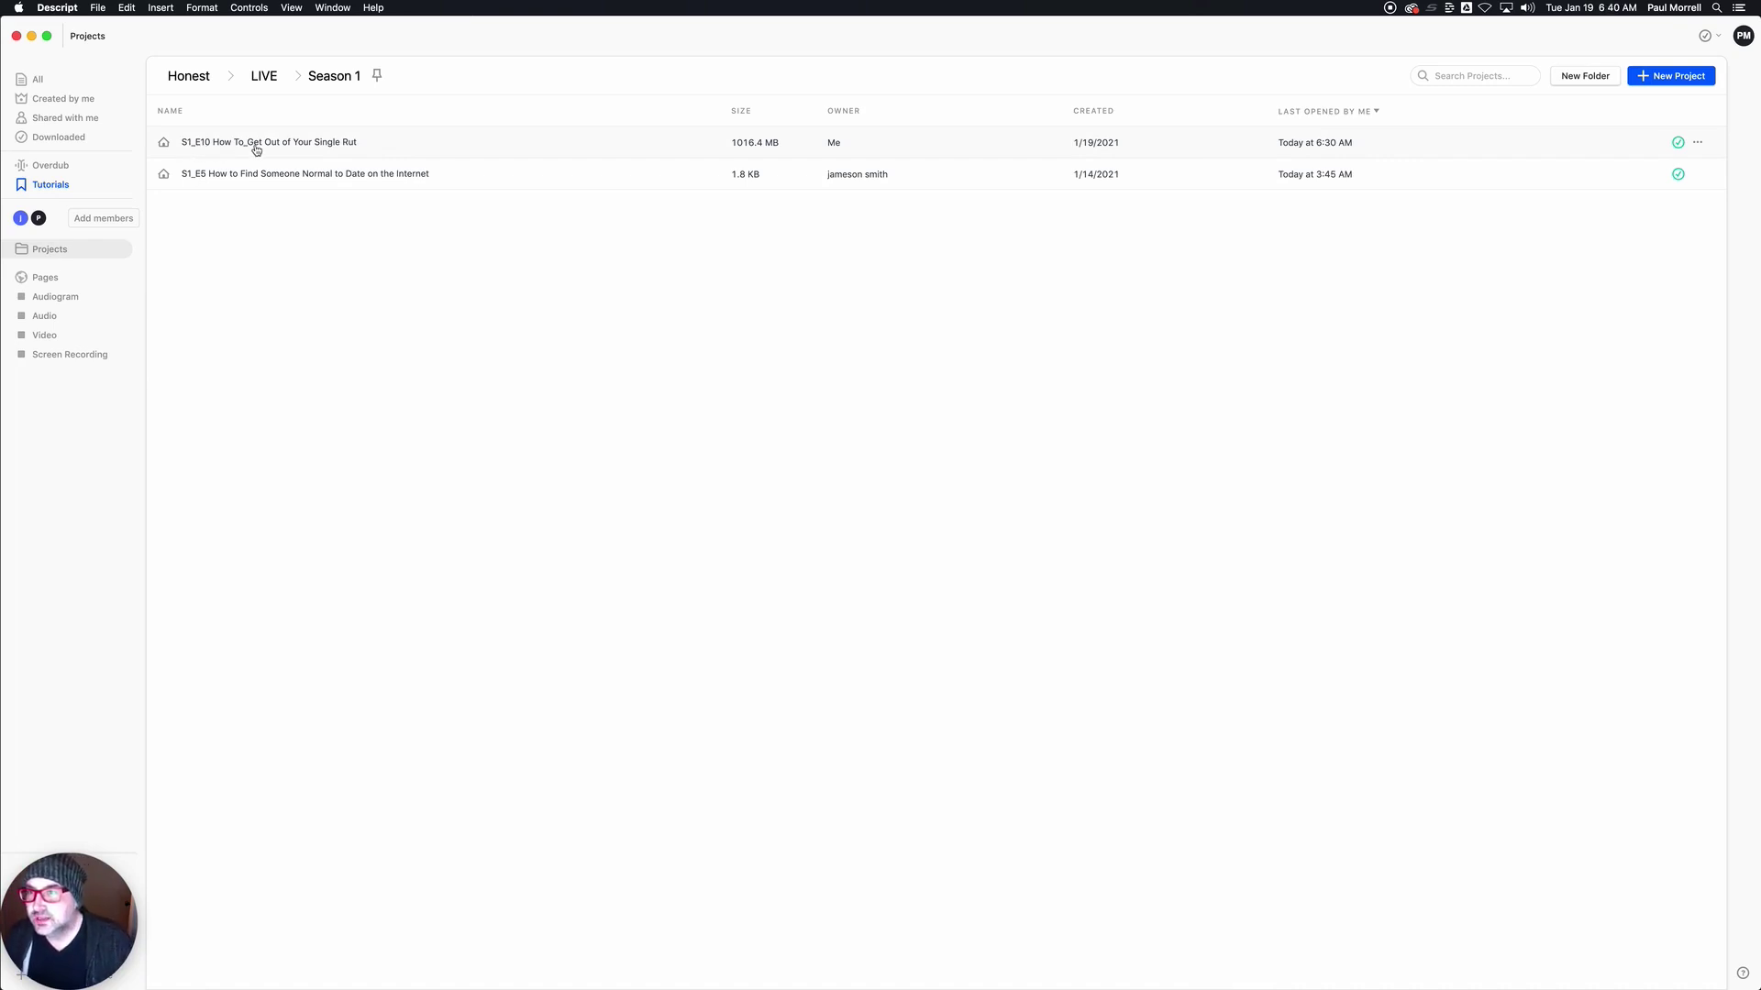
click(340, 146)
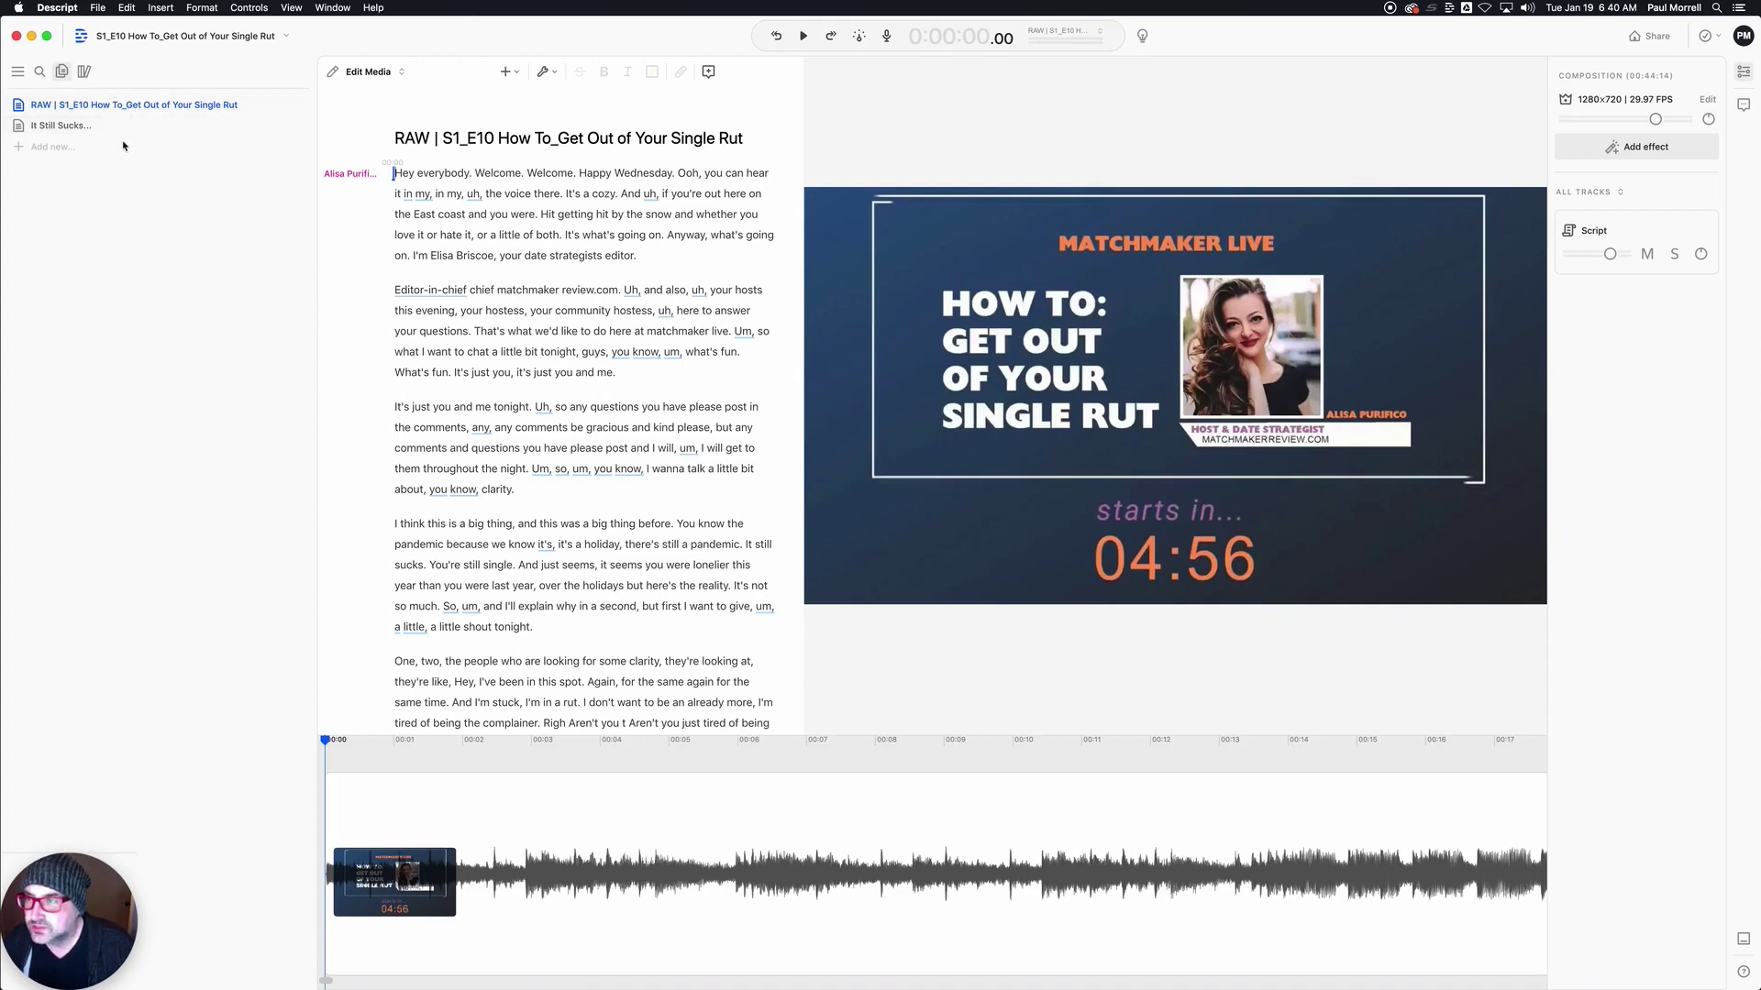
click(80, 106)
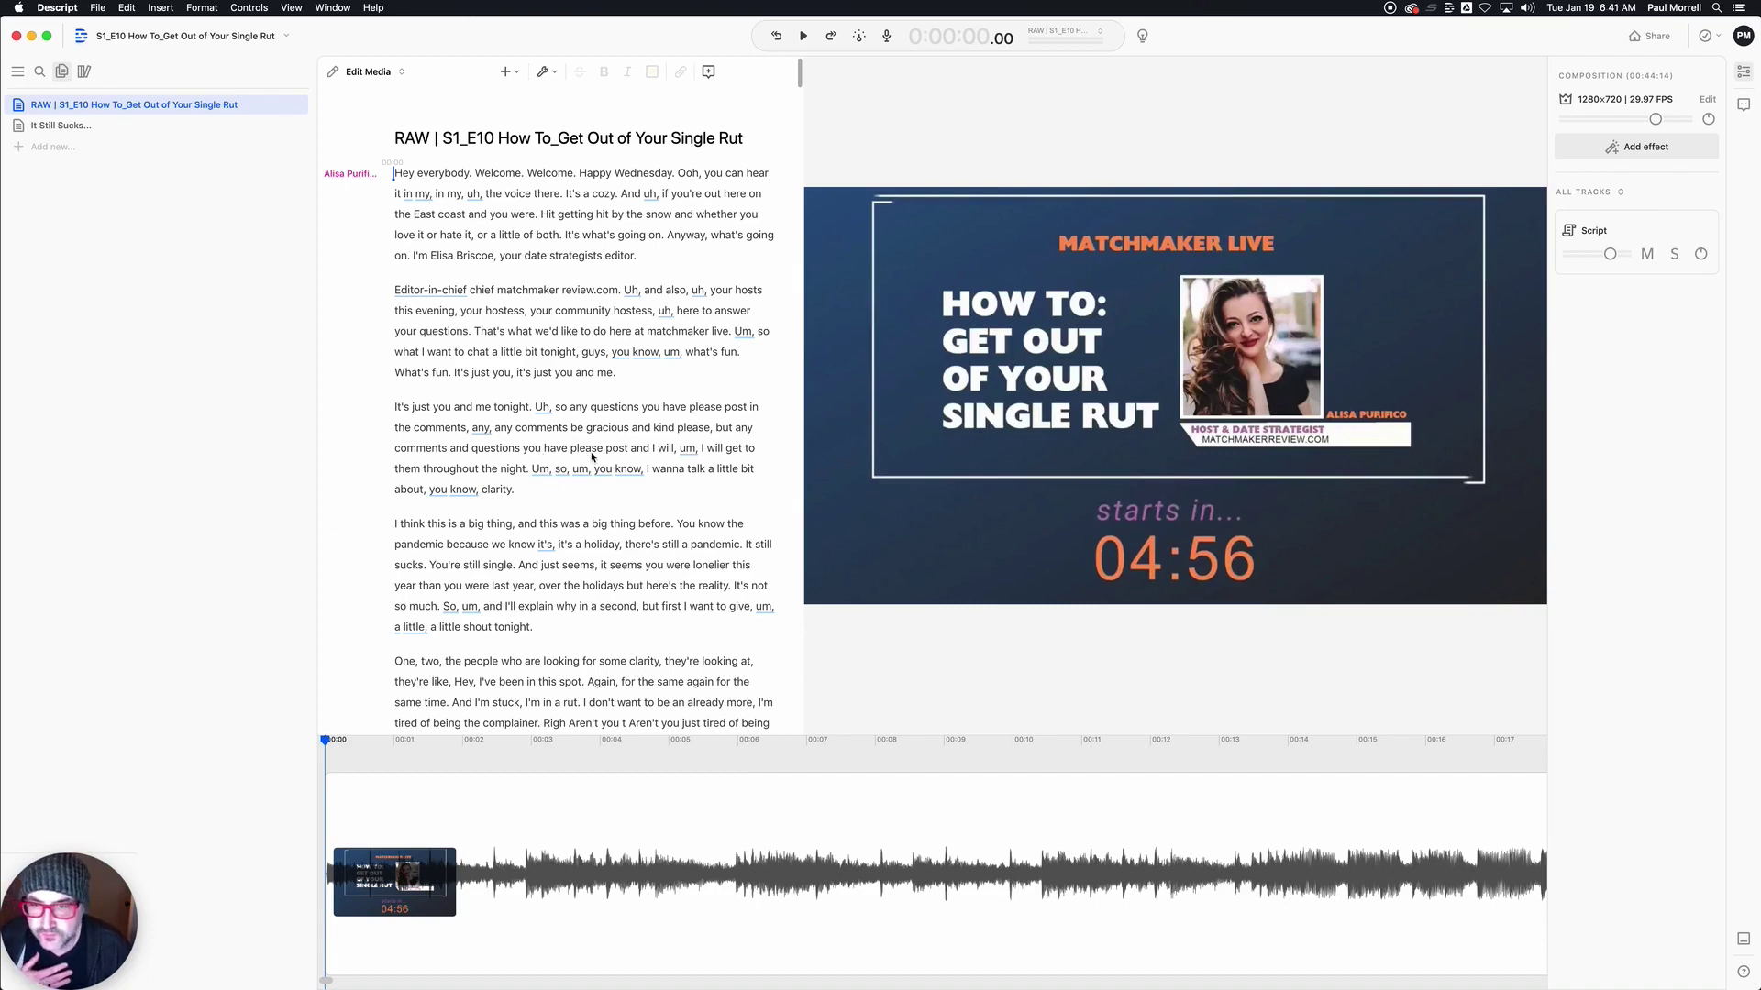
click(62, 125)
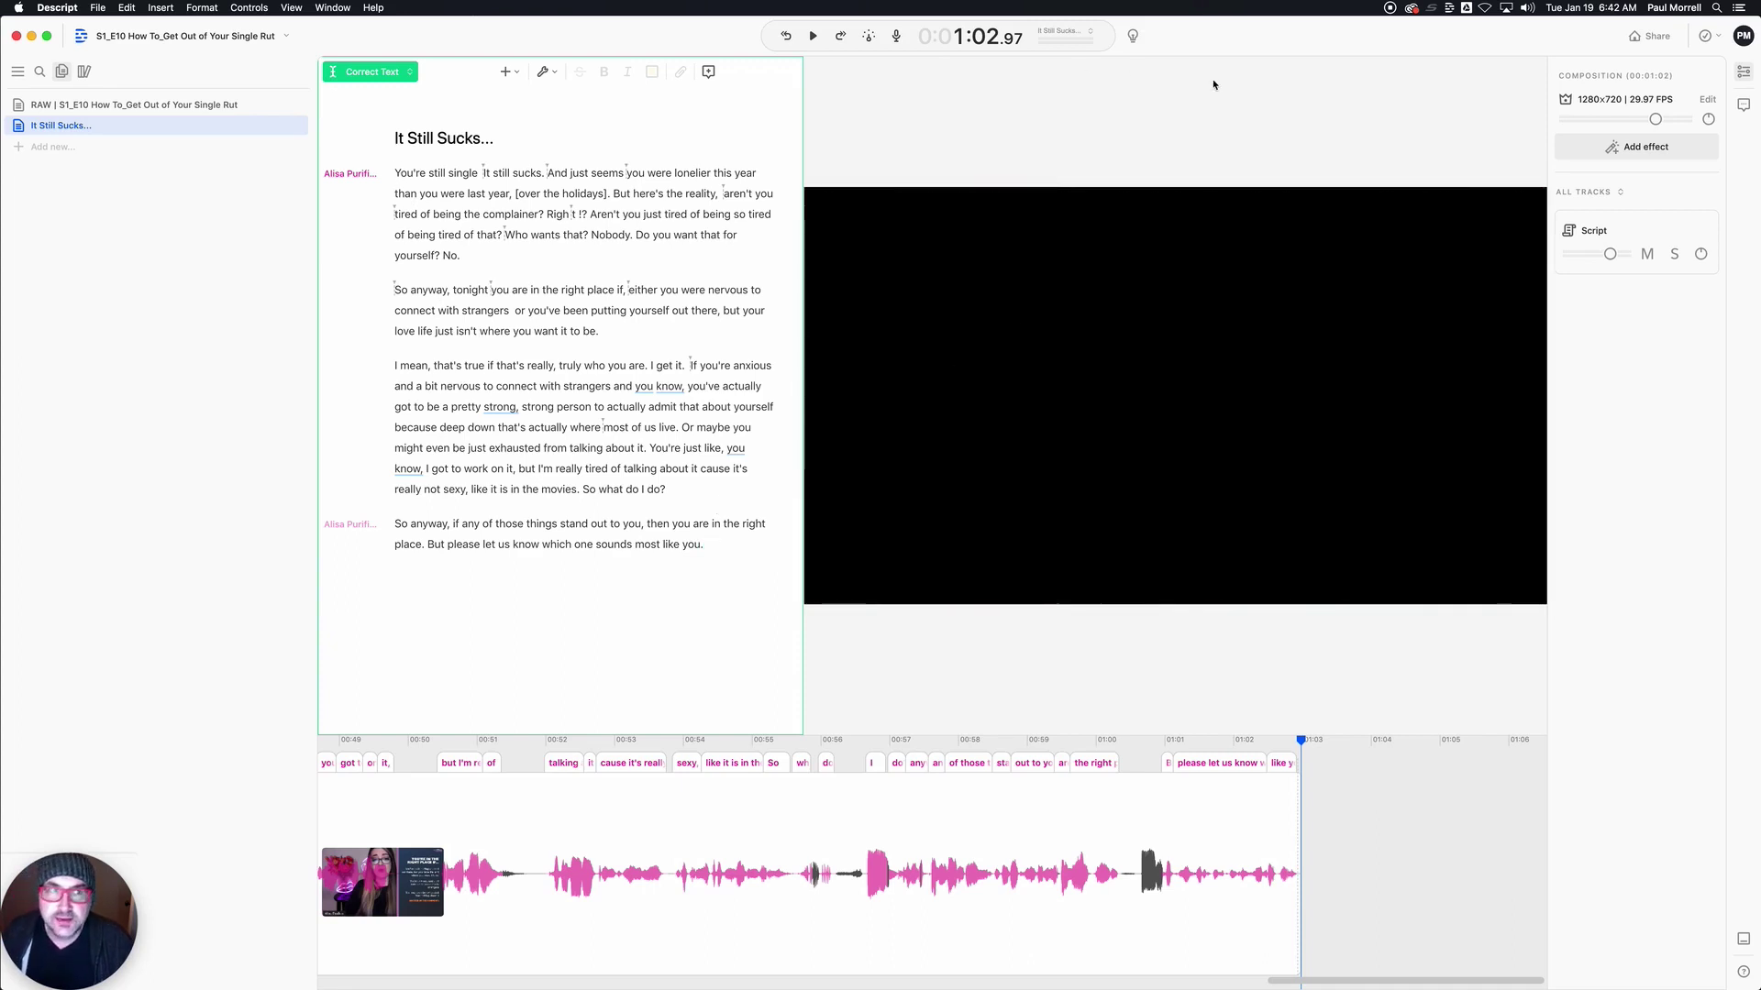
- Start a Premiere (.xml) timeline export of the It Still Sucks... composition without media files, with a track for each file
click(1659, 39)
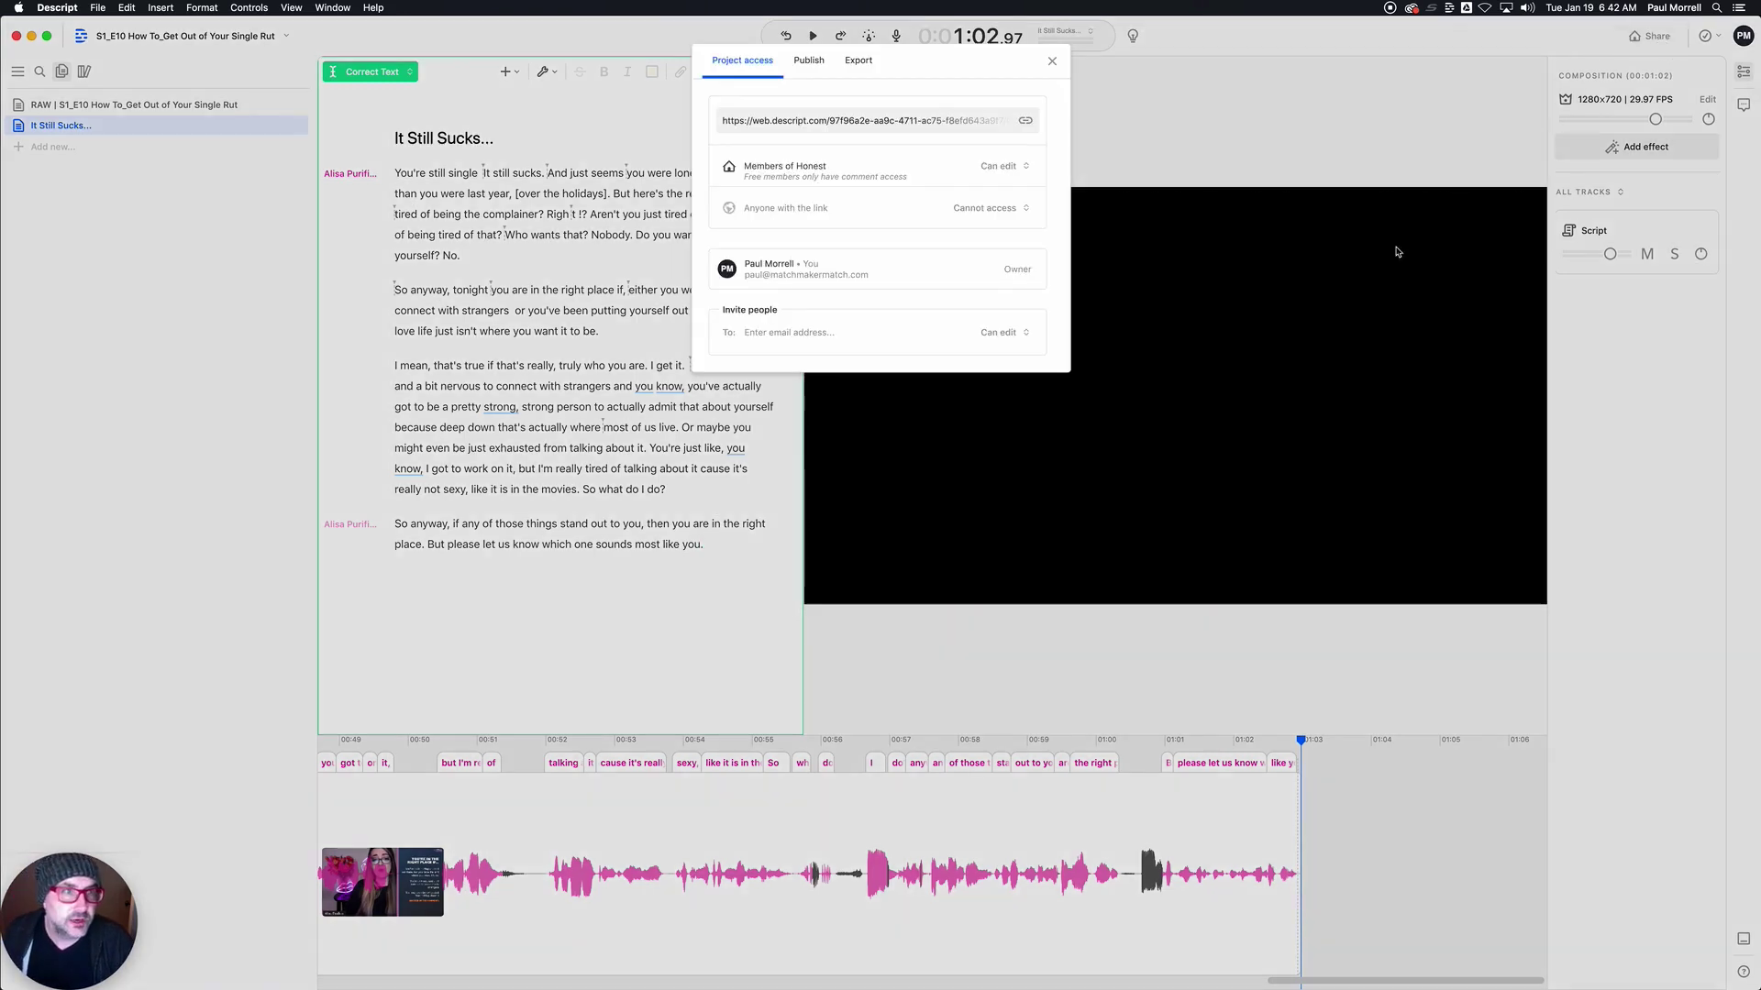
click(861, 61)
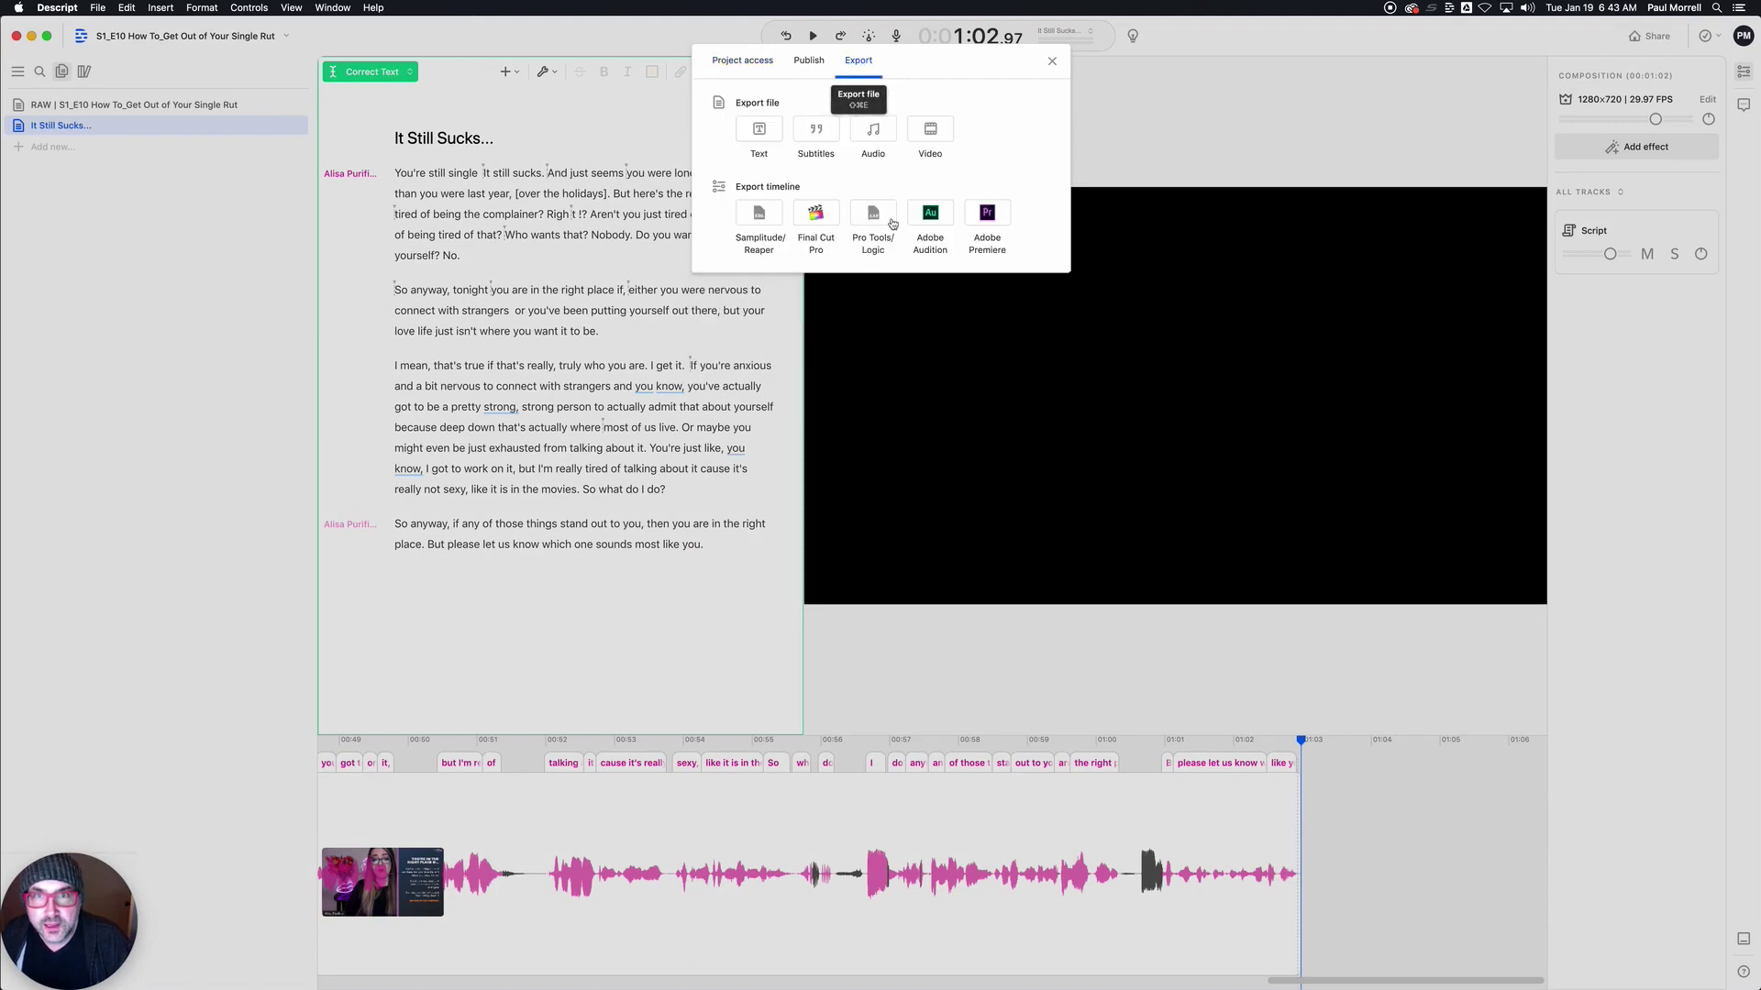
click(988, 215)
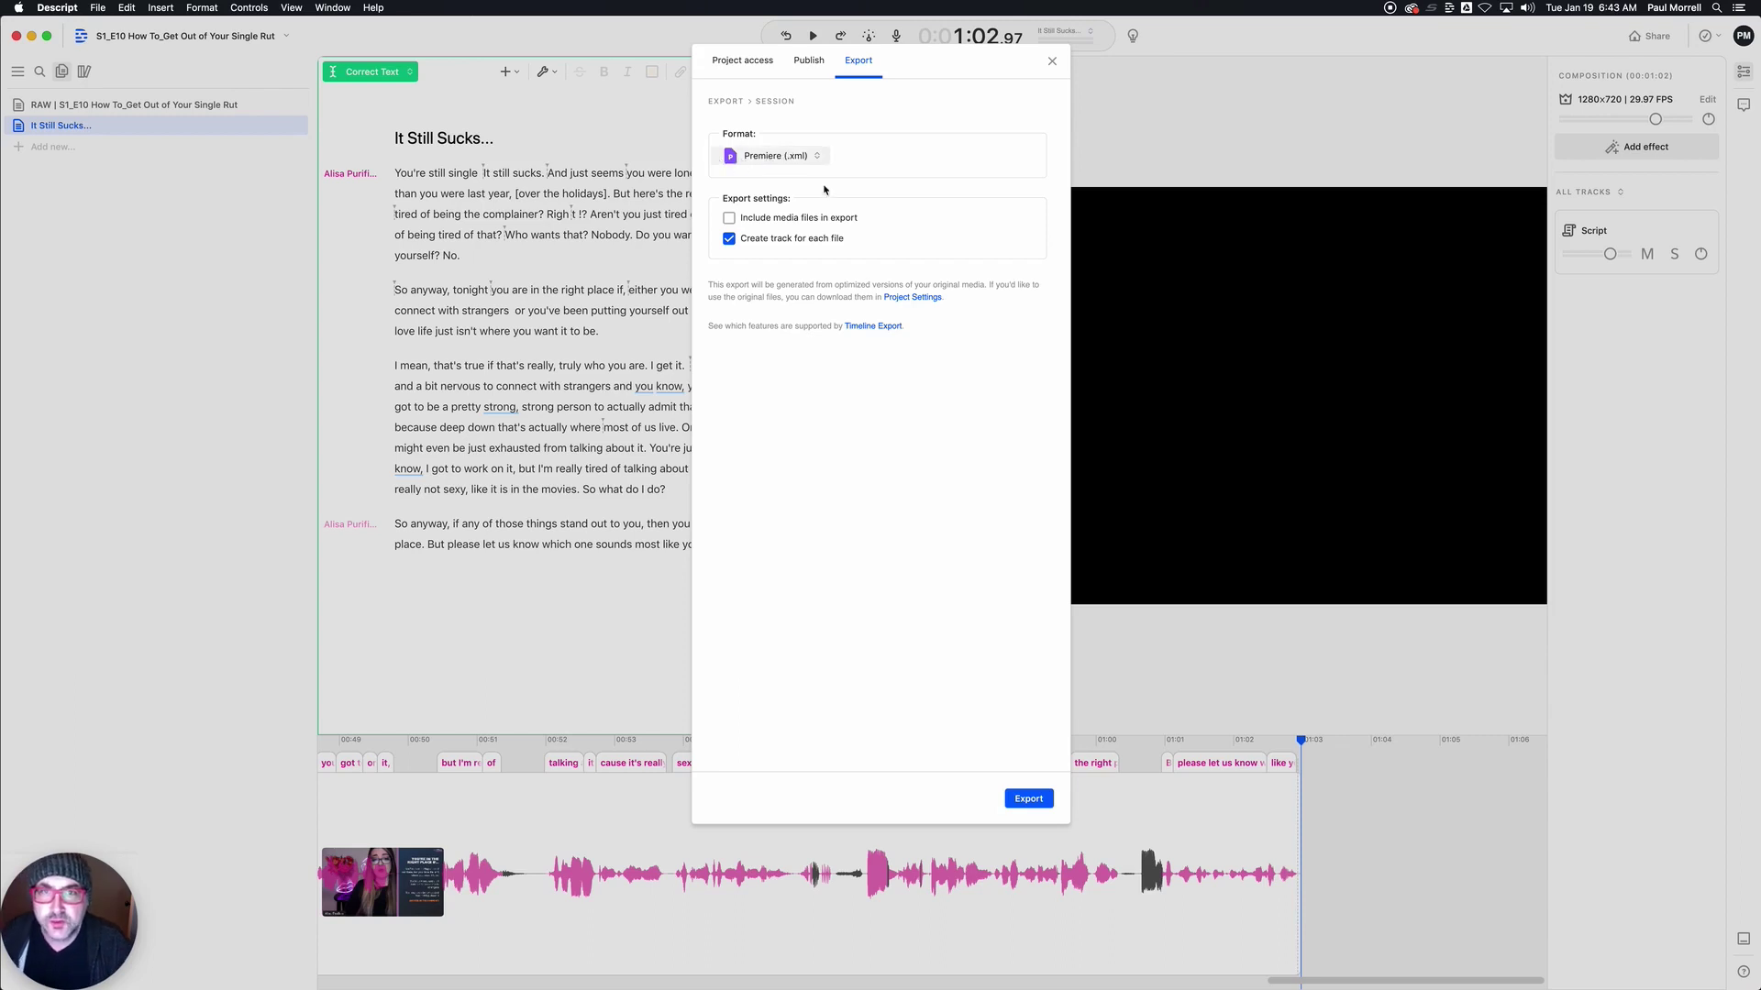
click(1031, 800)
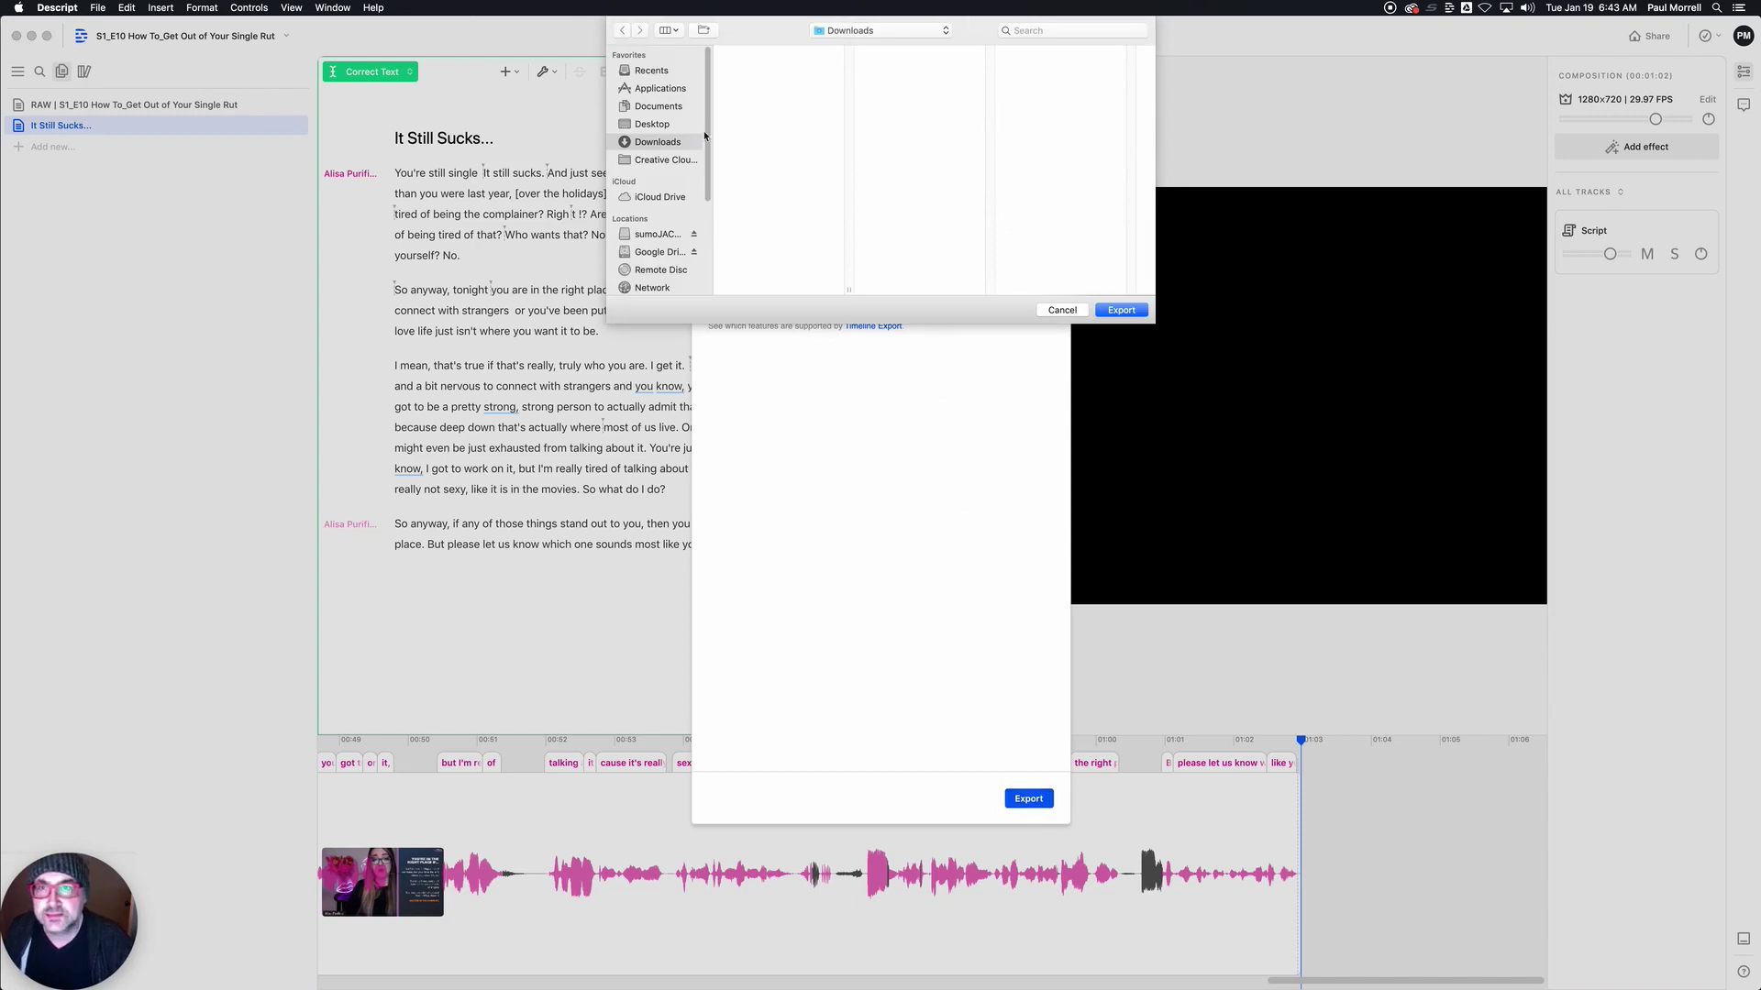
- Browse Google Drive's masterMEDIA > DeScript > 2021 > 01 > 19 > It Still Sucks_ folder as export destination, and cancel the export
click(642, 237)
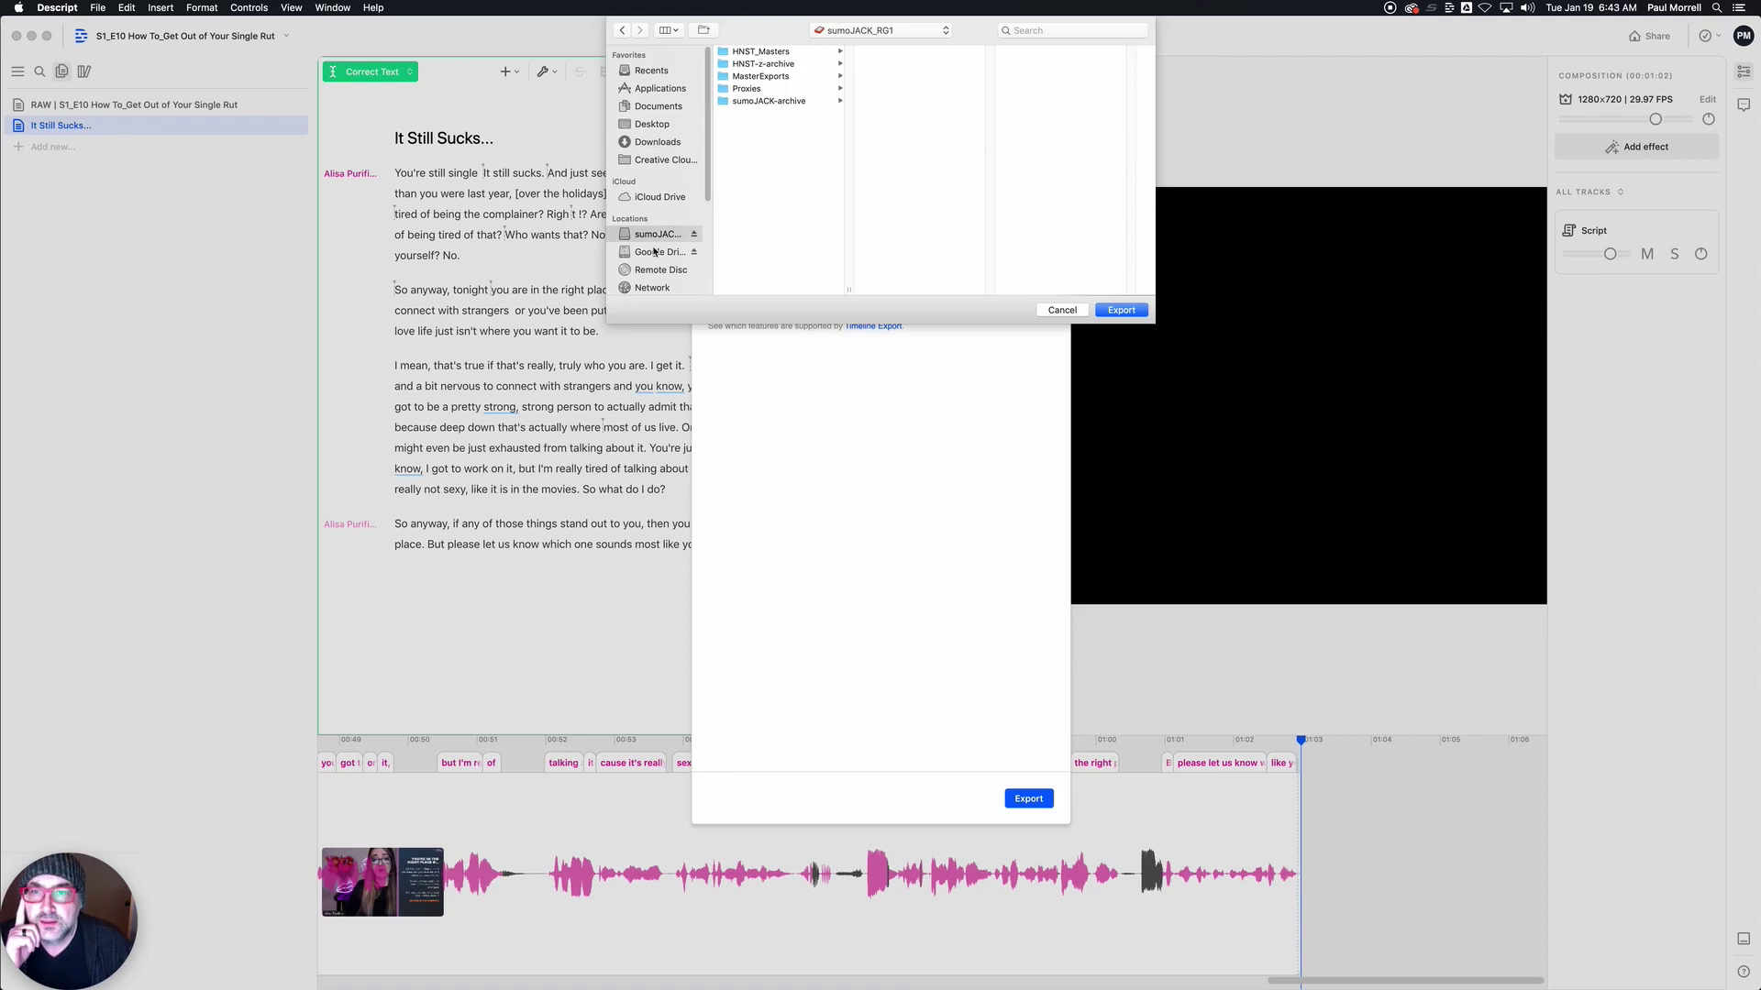
click(656, 252)
click(755, 64)
click(904, 64)
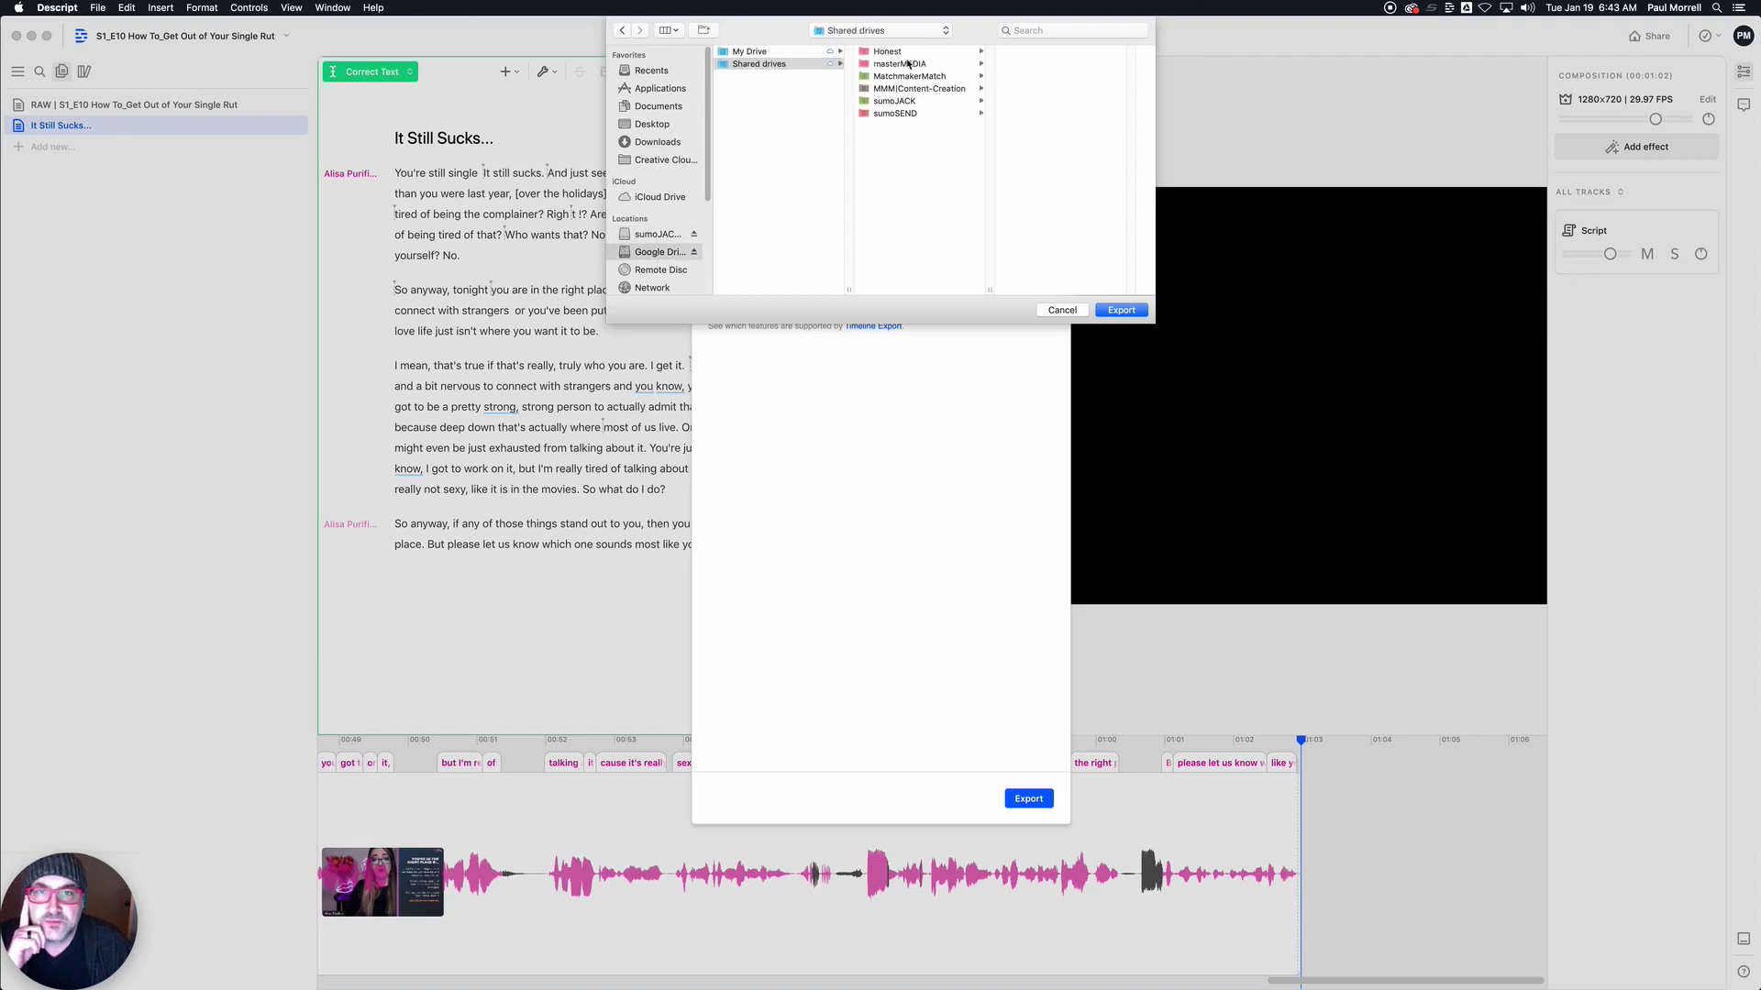
click(1029, 77)
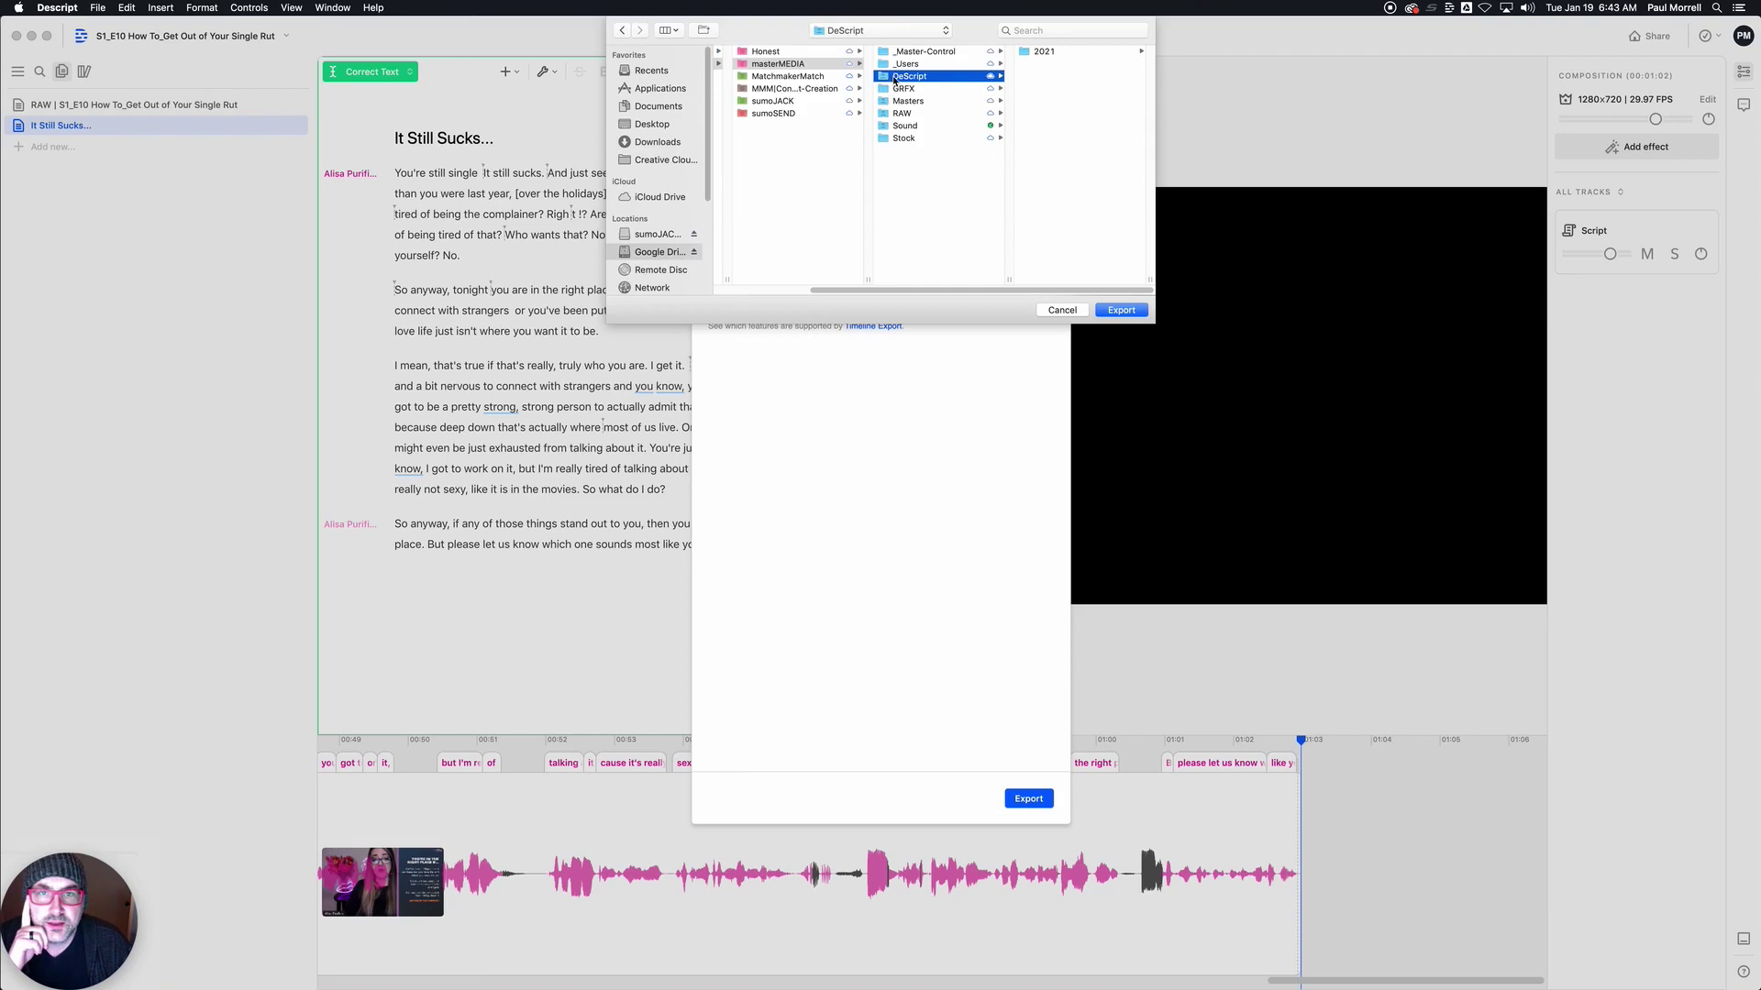
click(1025, 53)
click(1036, 54)
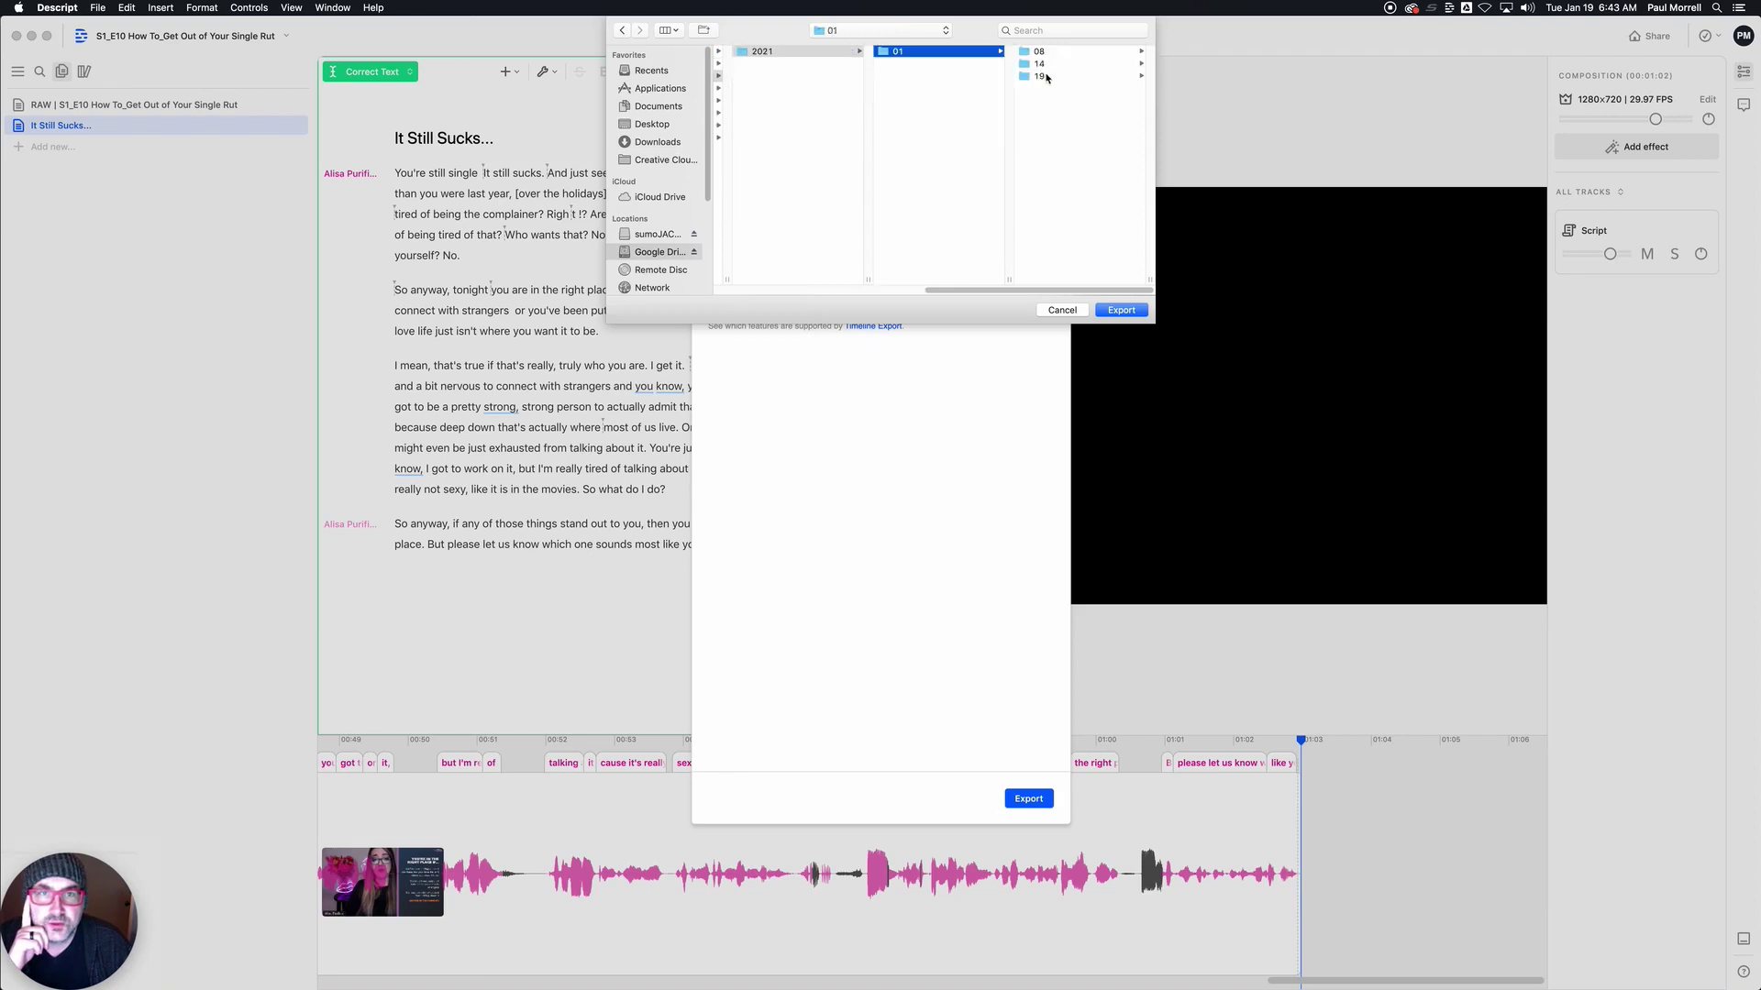
click(1036, 76)
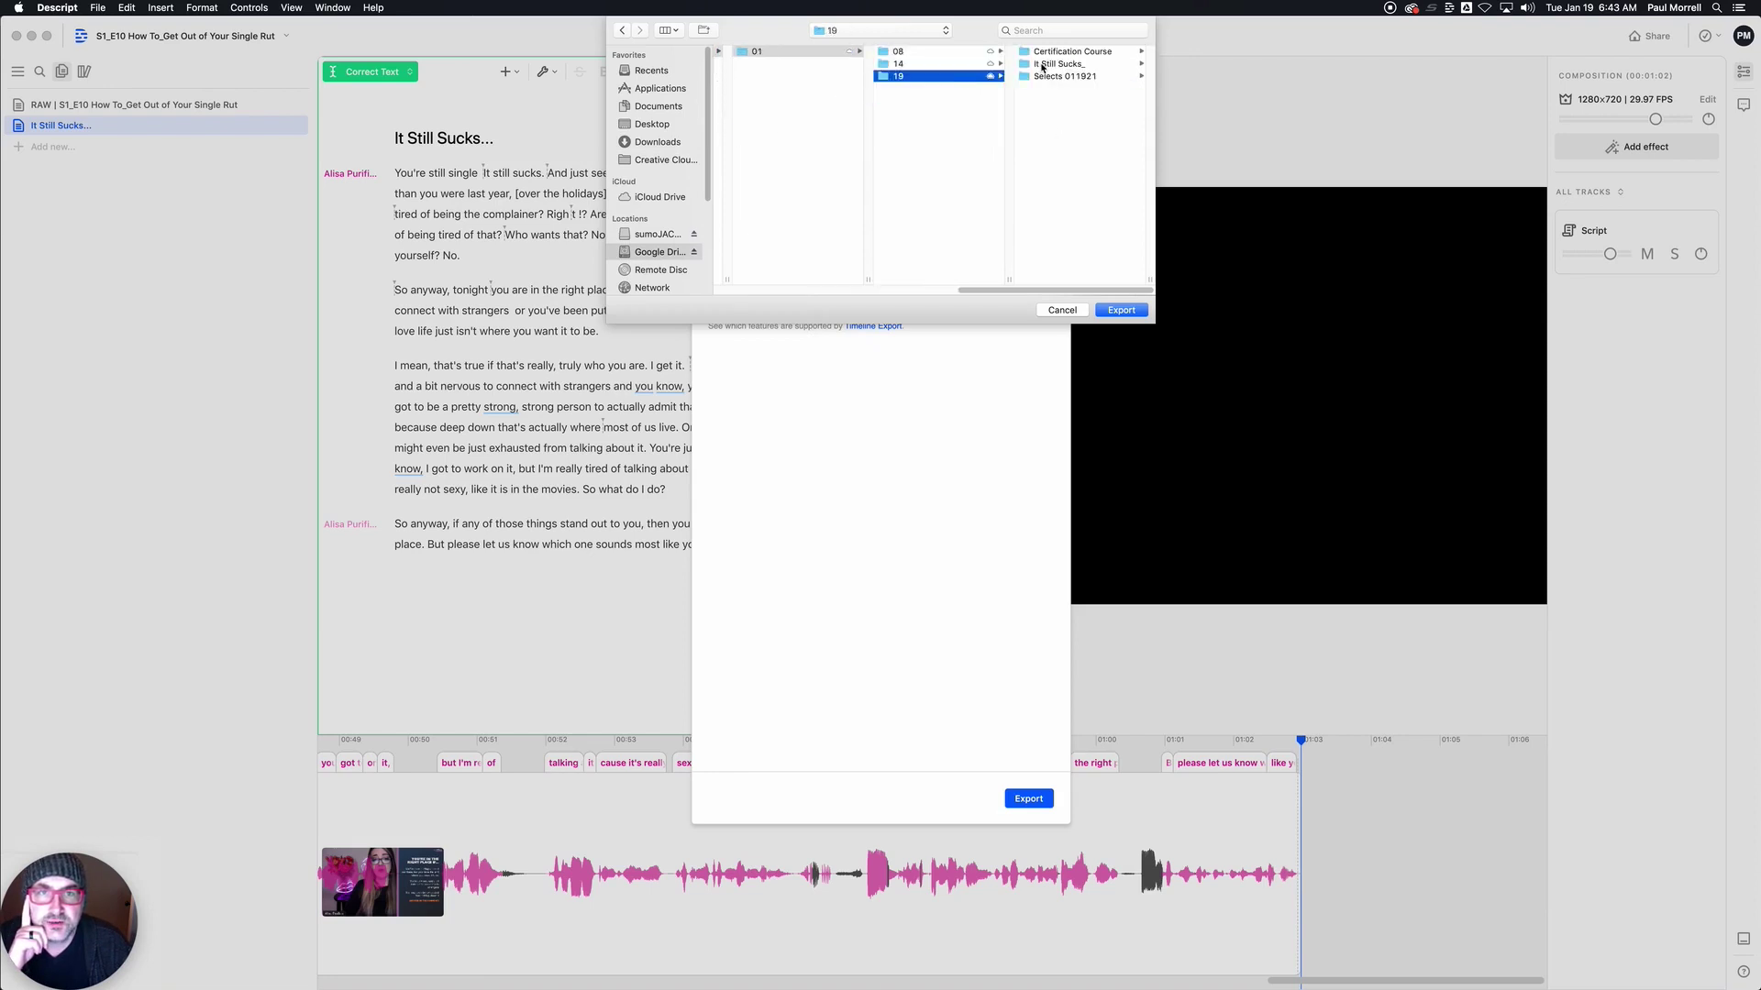
click(1034, 66)
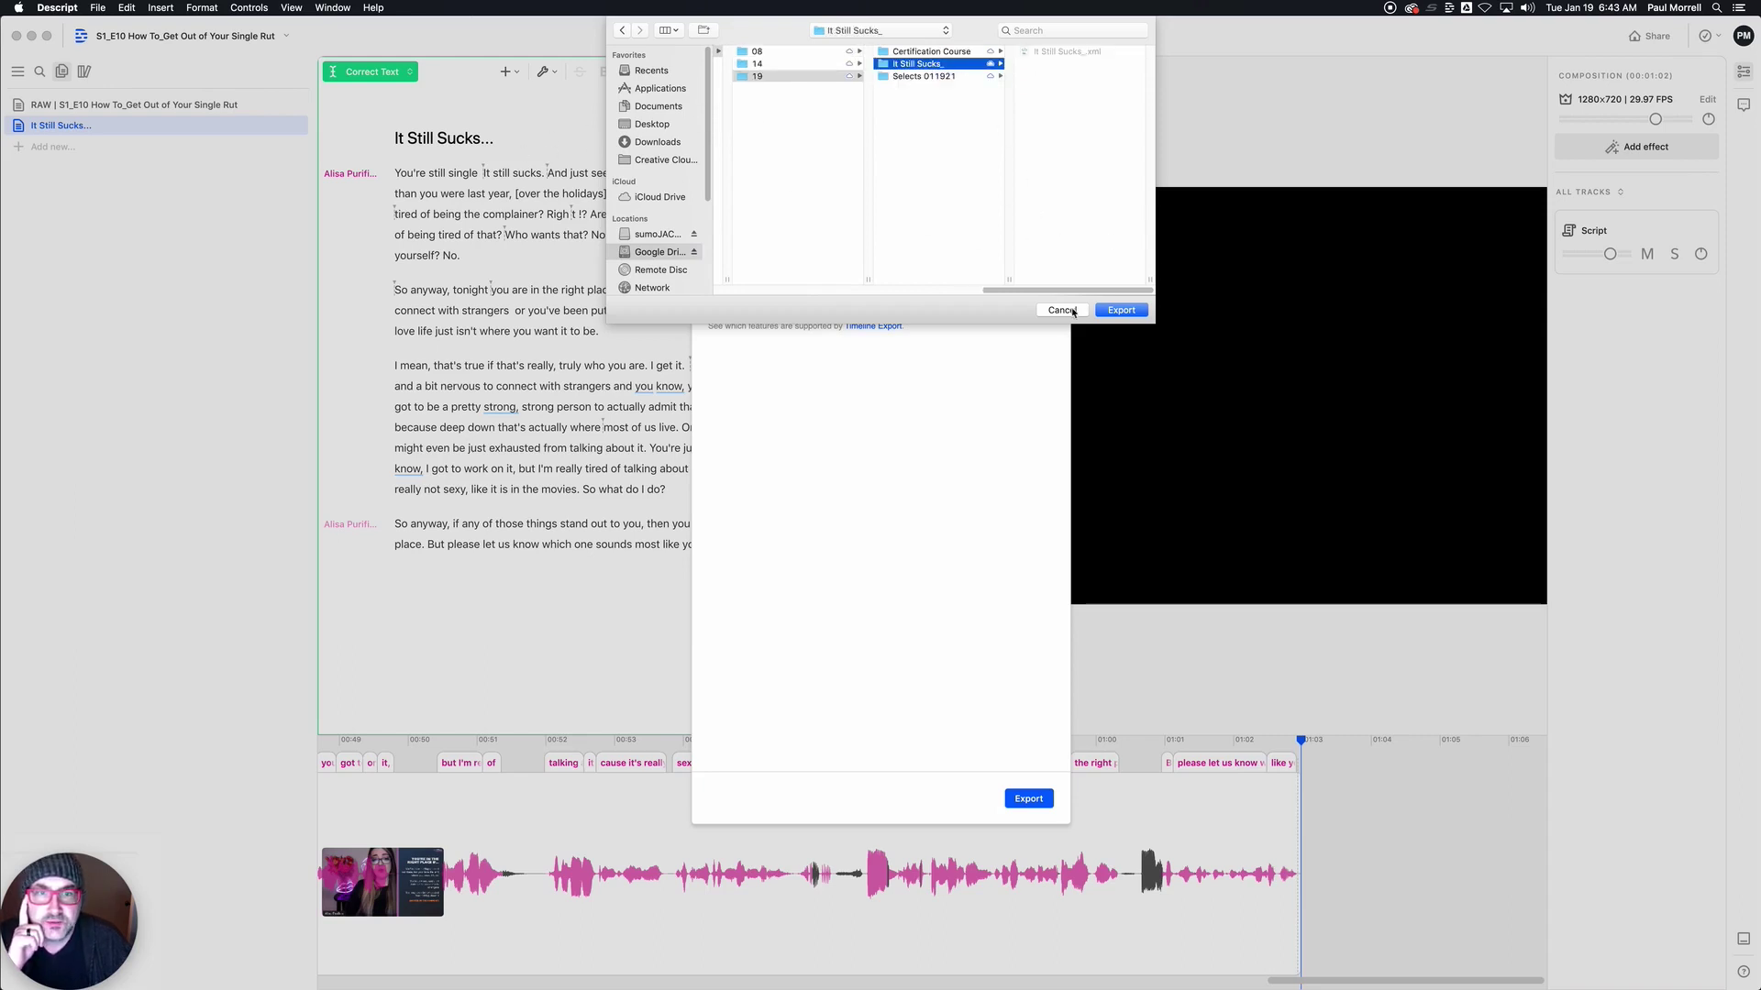
click(1063, 310)
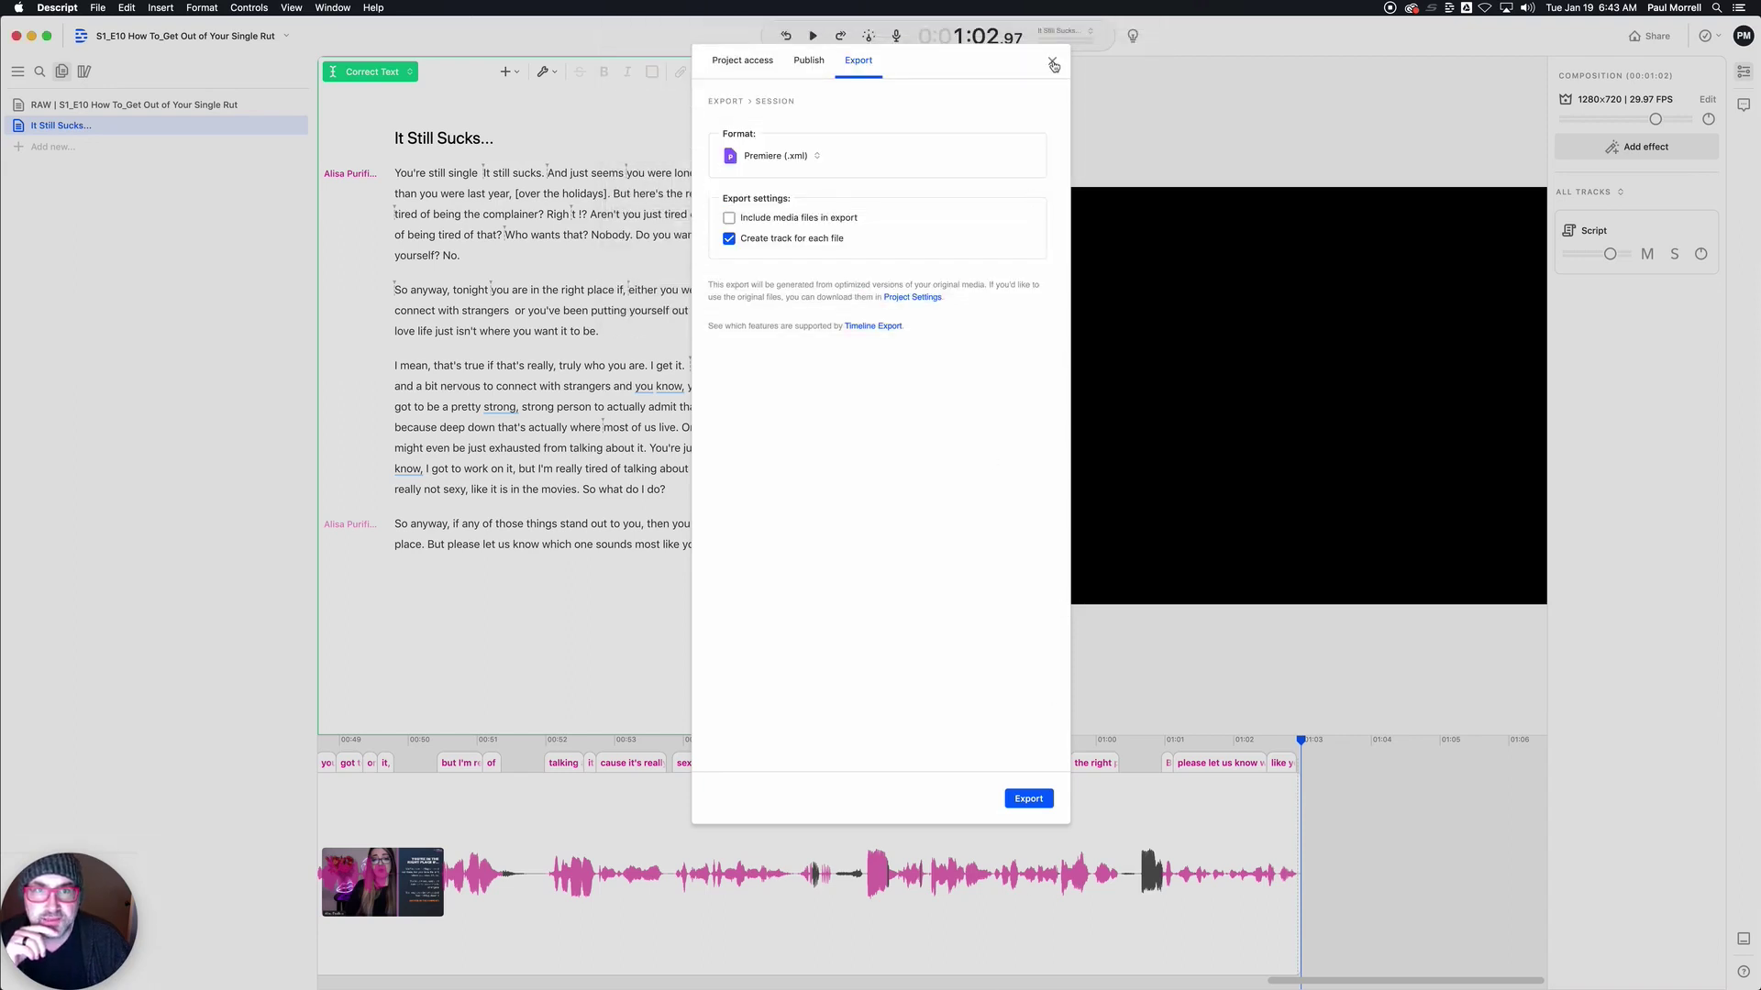
click(1052, 62)
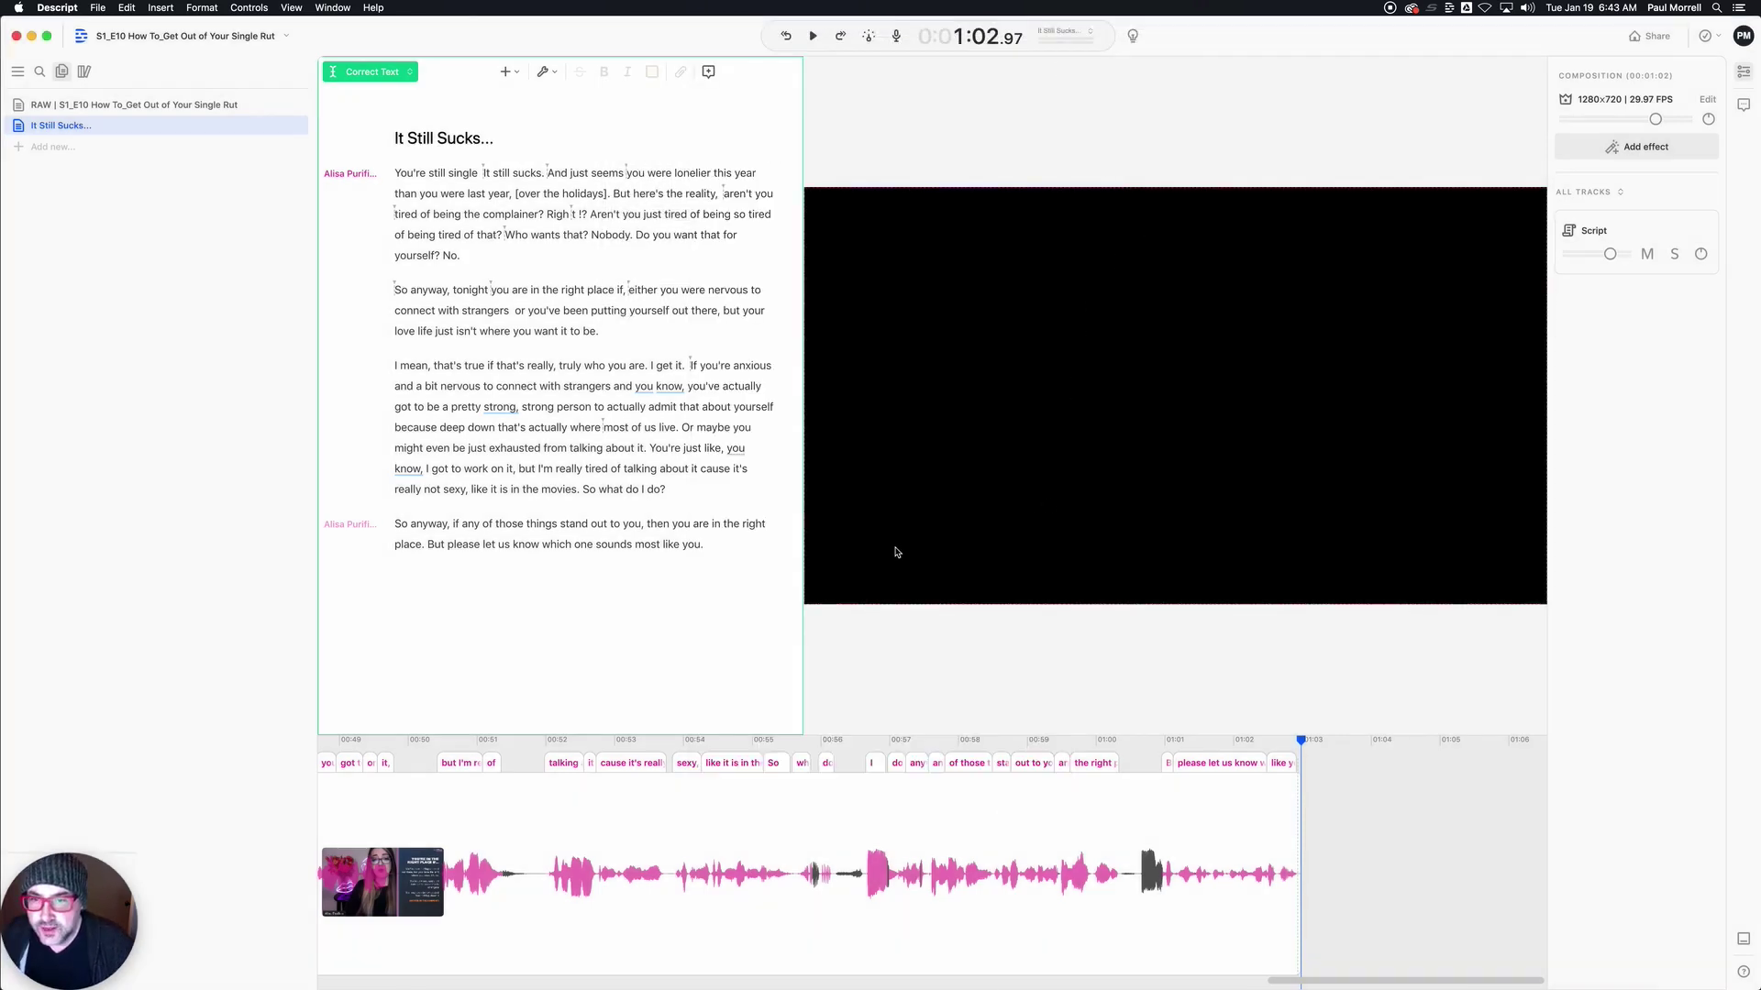
- Switch to Finder and inspect the exported It Still Sucks_.xml file in the It Still Sucks_ folder
key(super+Tab)
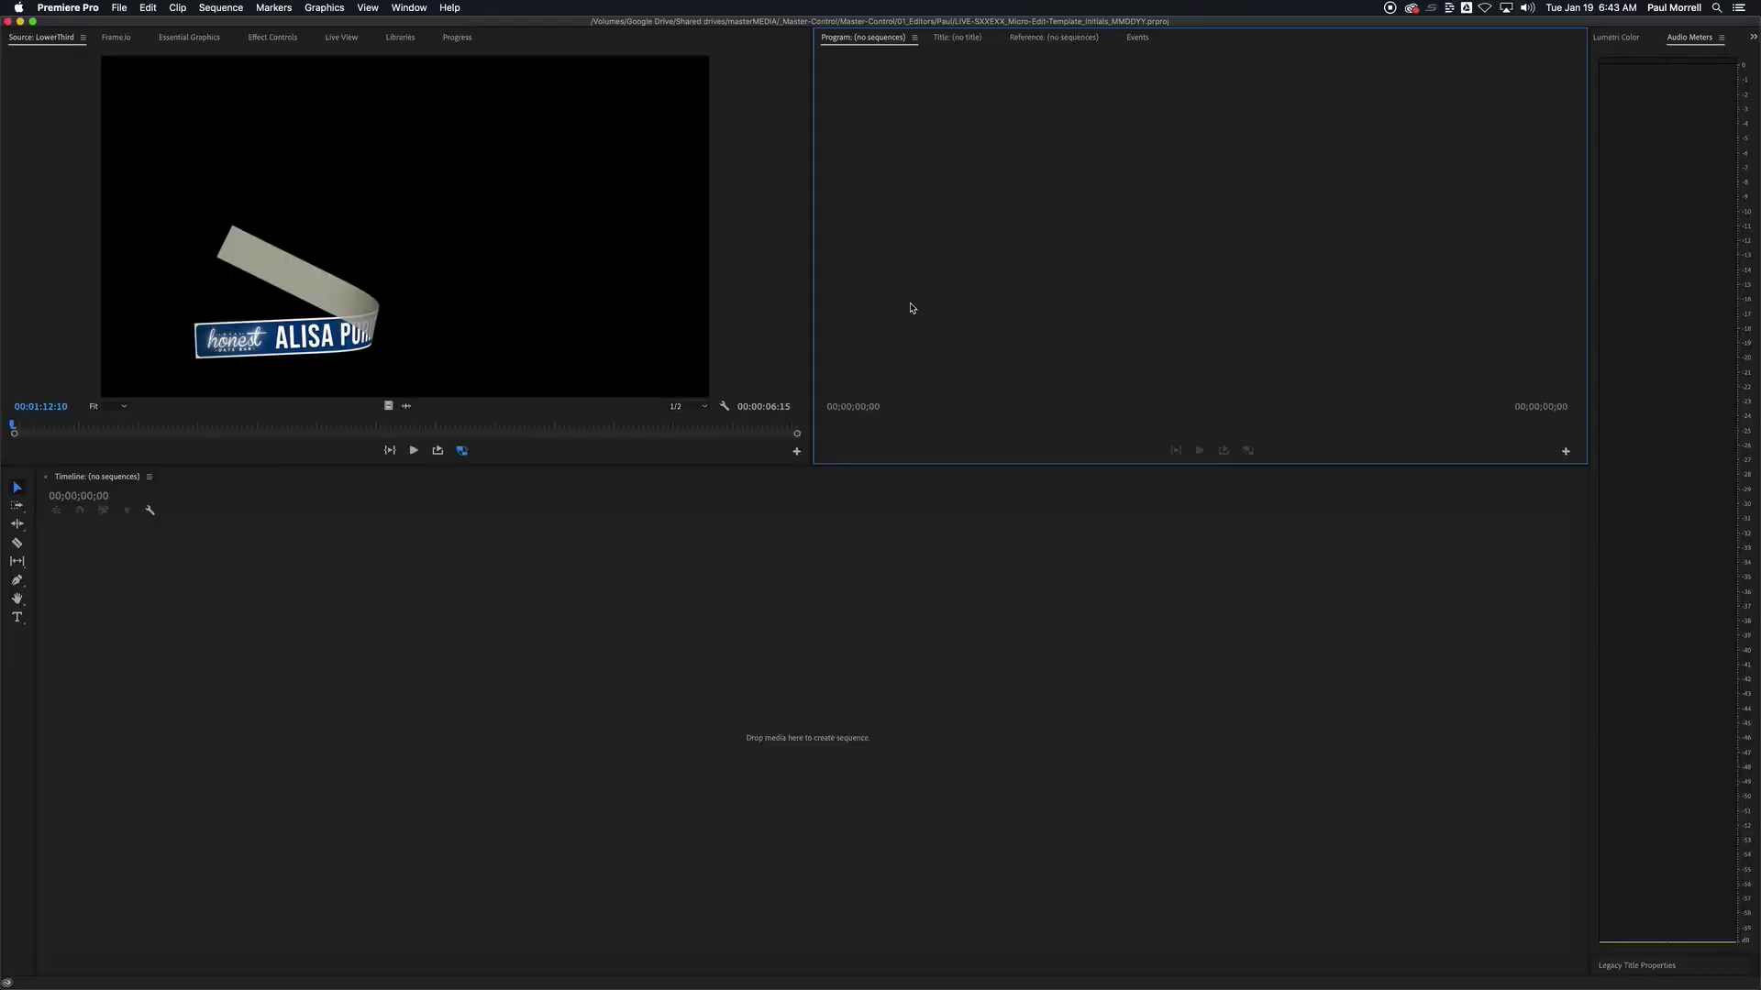
key(super+Tab)
click(1168, 260)
key(super+h)
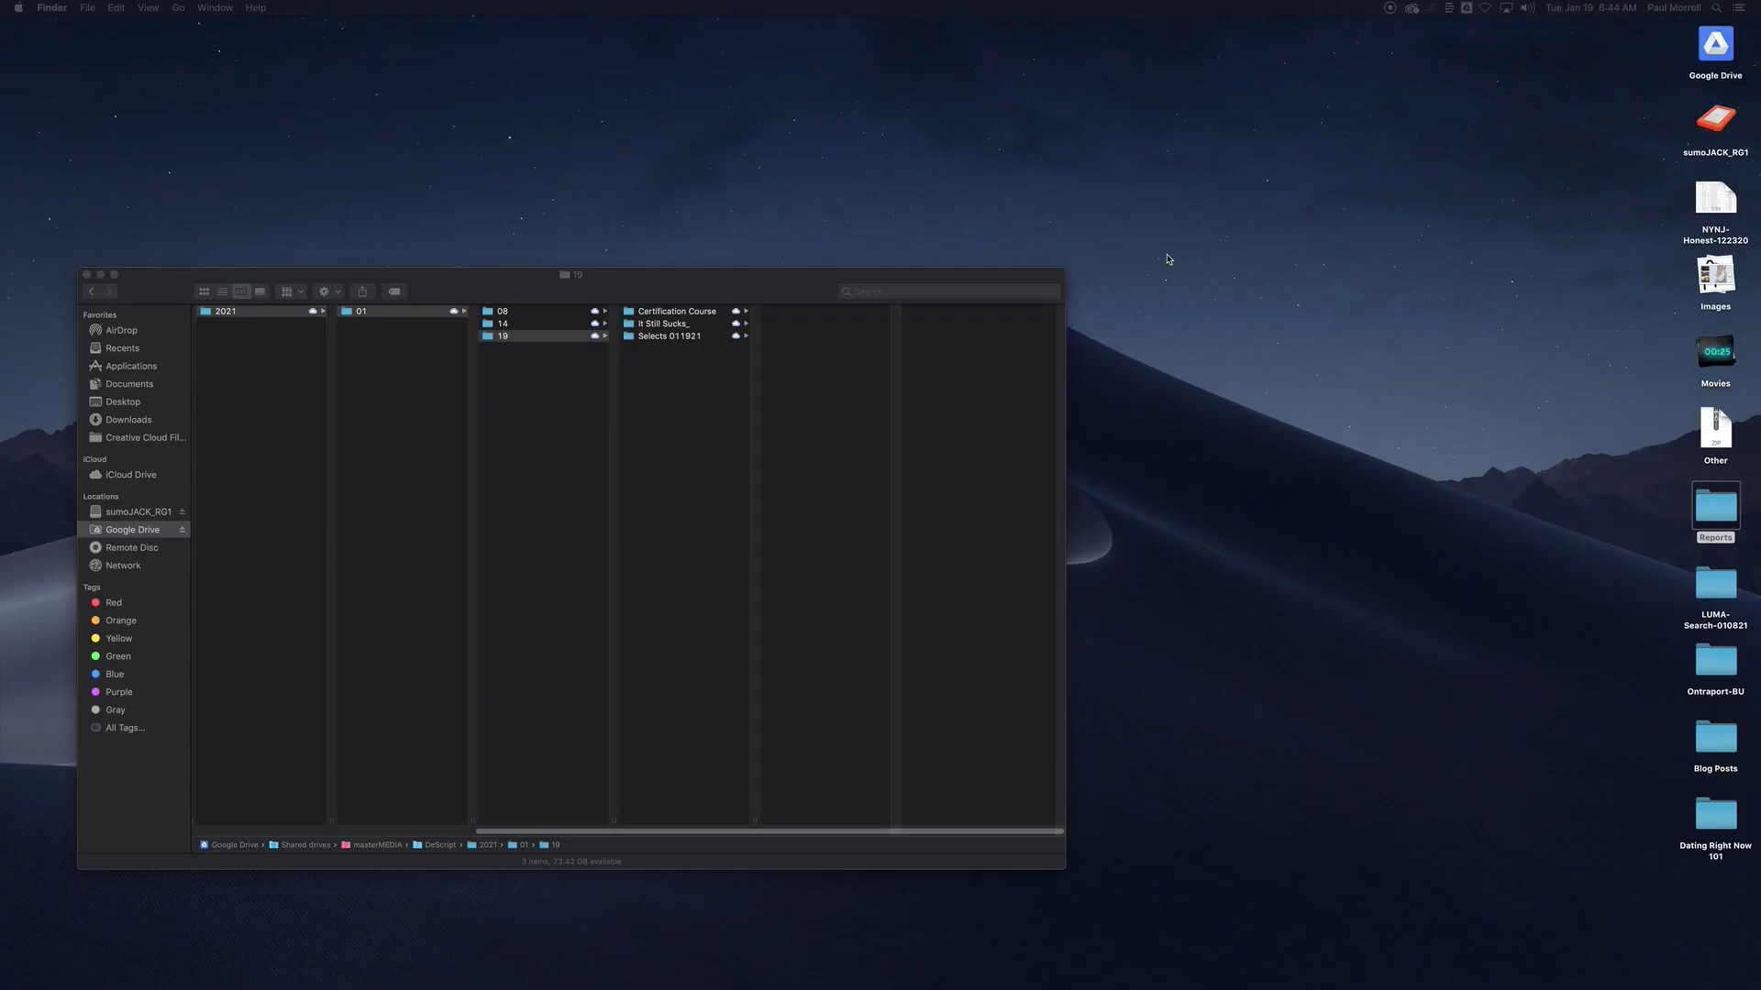
click(664, 323)
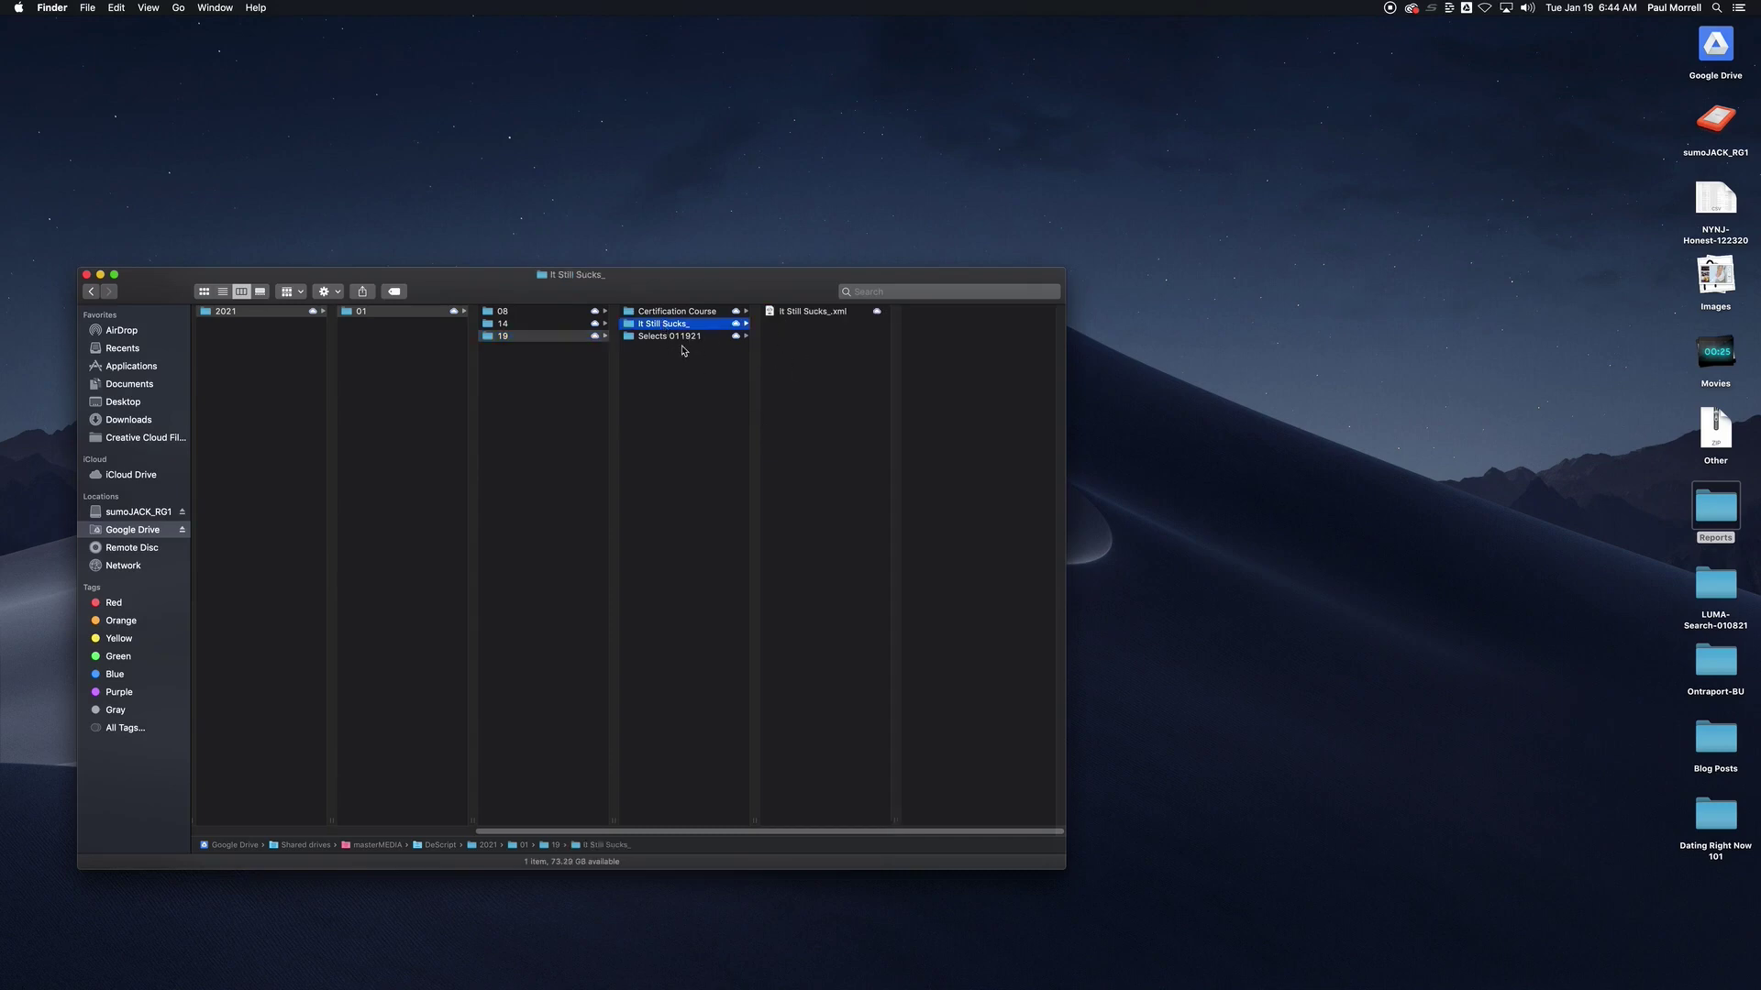
click(774, 317)
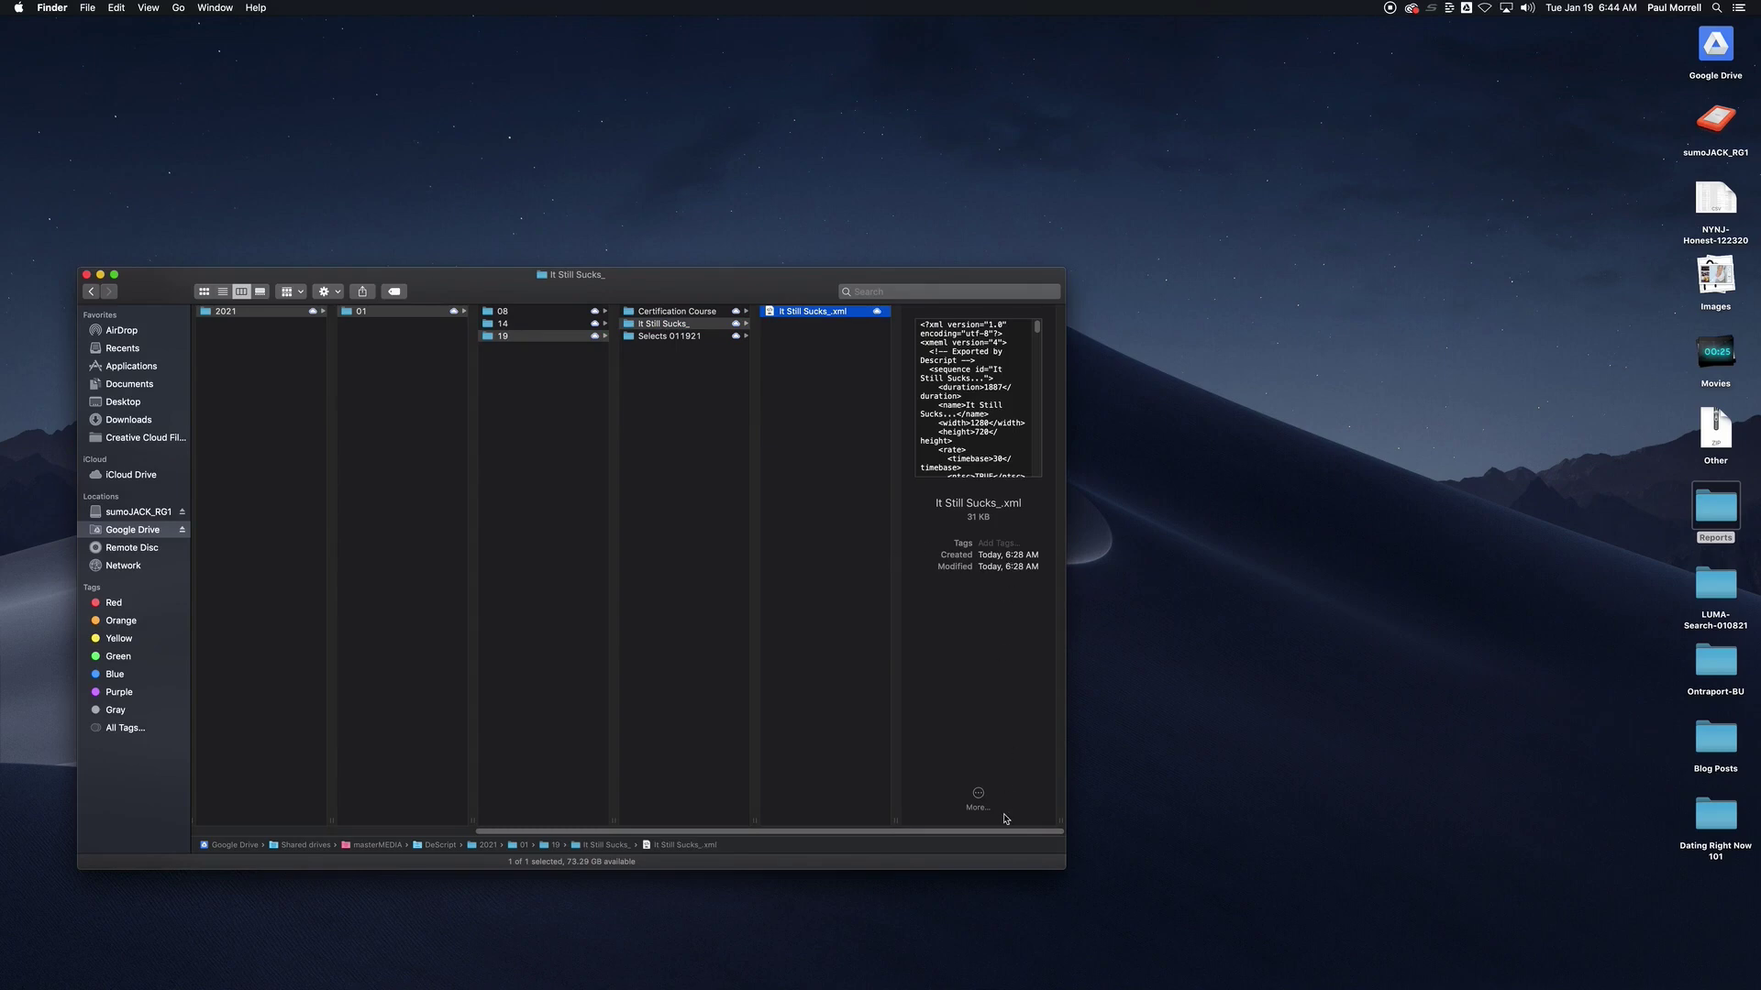
- Switch to Premiere Pro and arrange a narrow Project panel beside the timeline
mouse_move(807, 982)
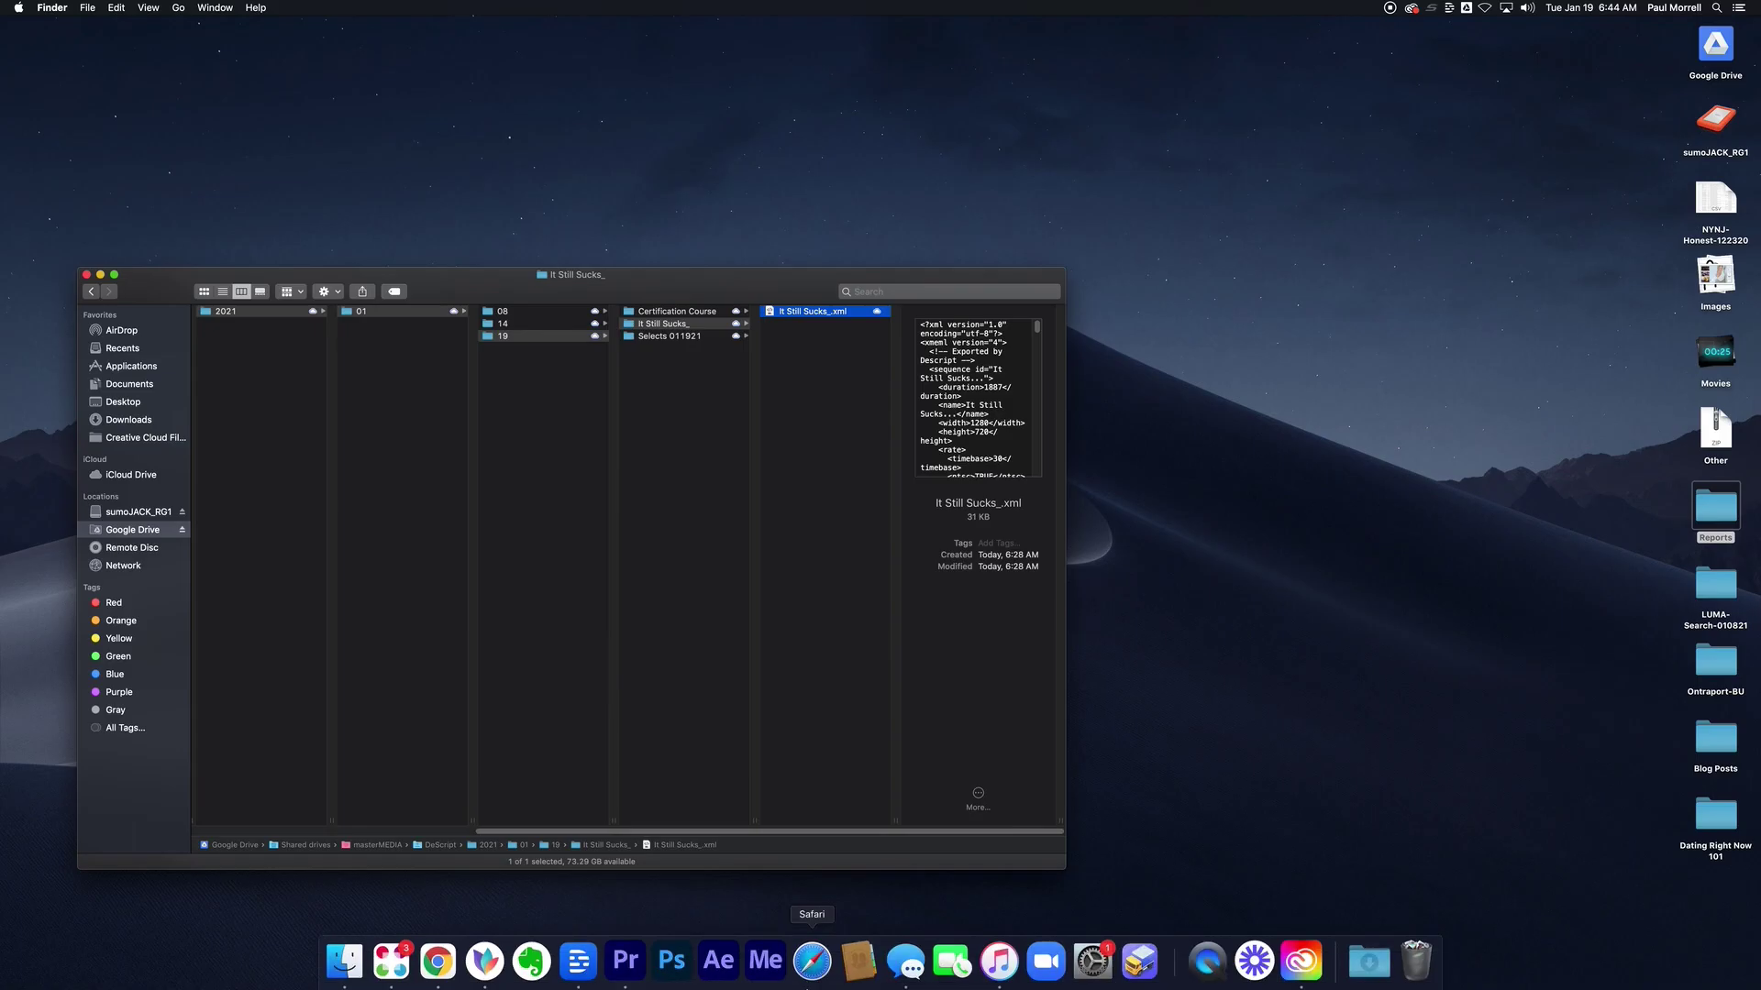
click(626, 974)
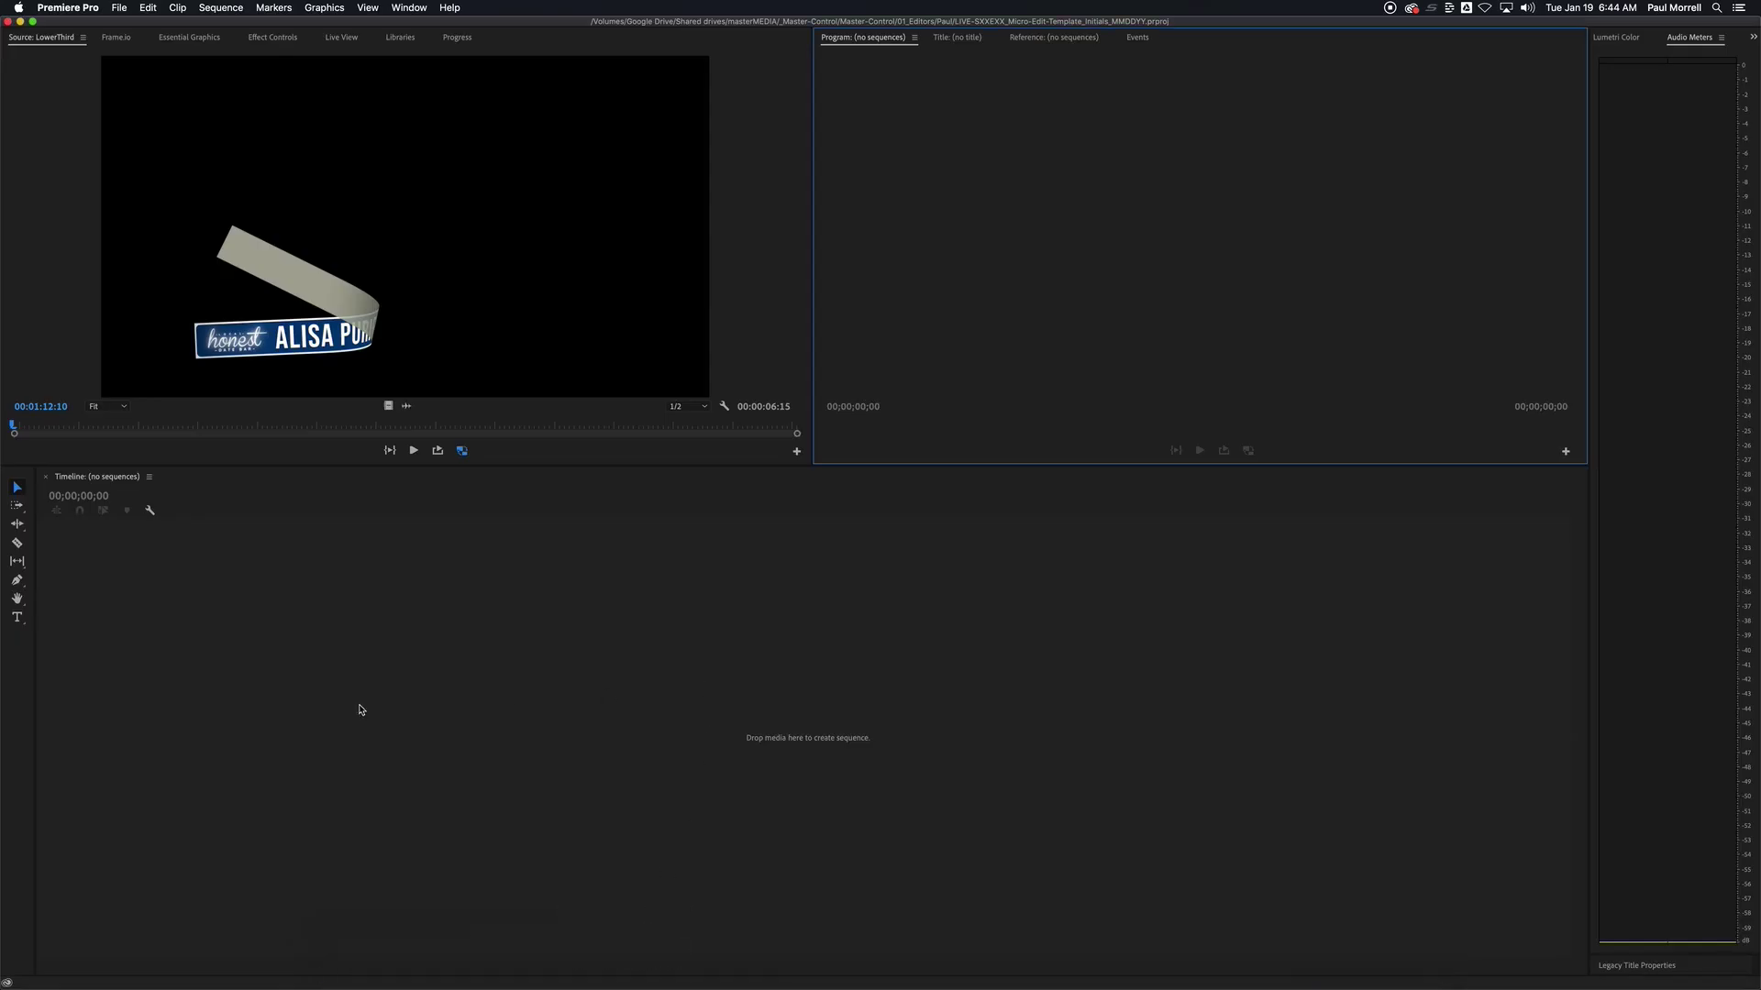
mouse_move(55, 554)
mouse_down()
mouse_move(79, 504)
mouse_move(51, 493)
mouse_move(55, 521)
mouse_up()
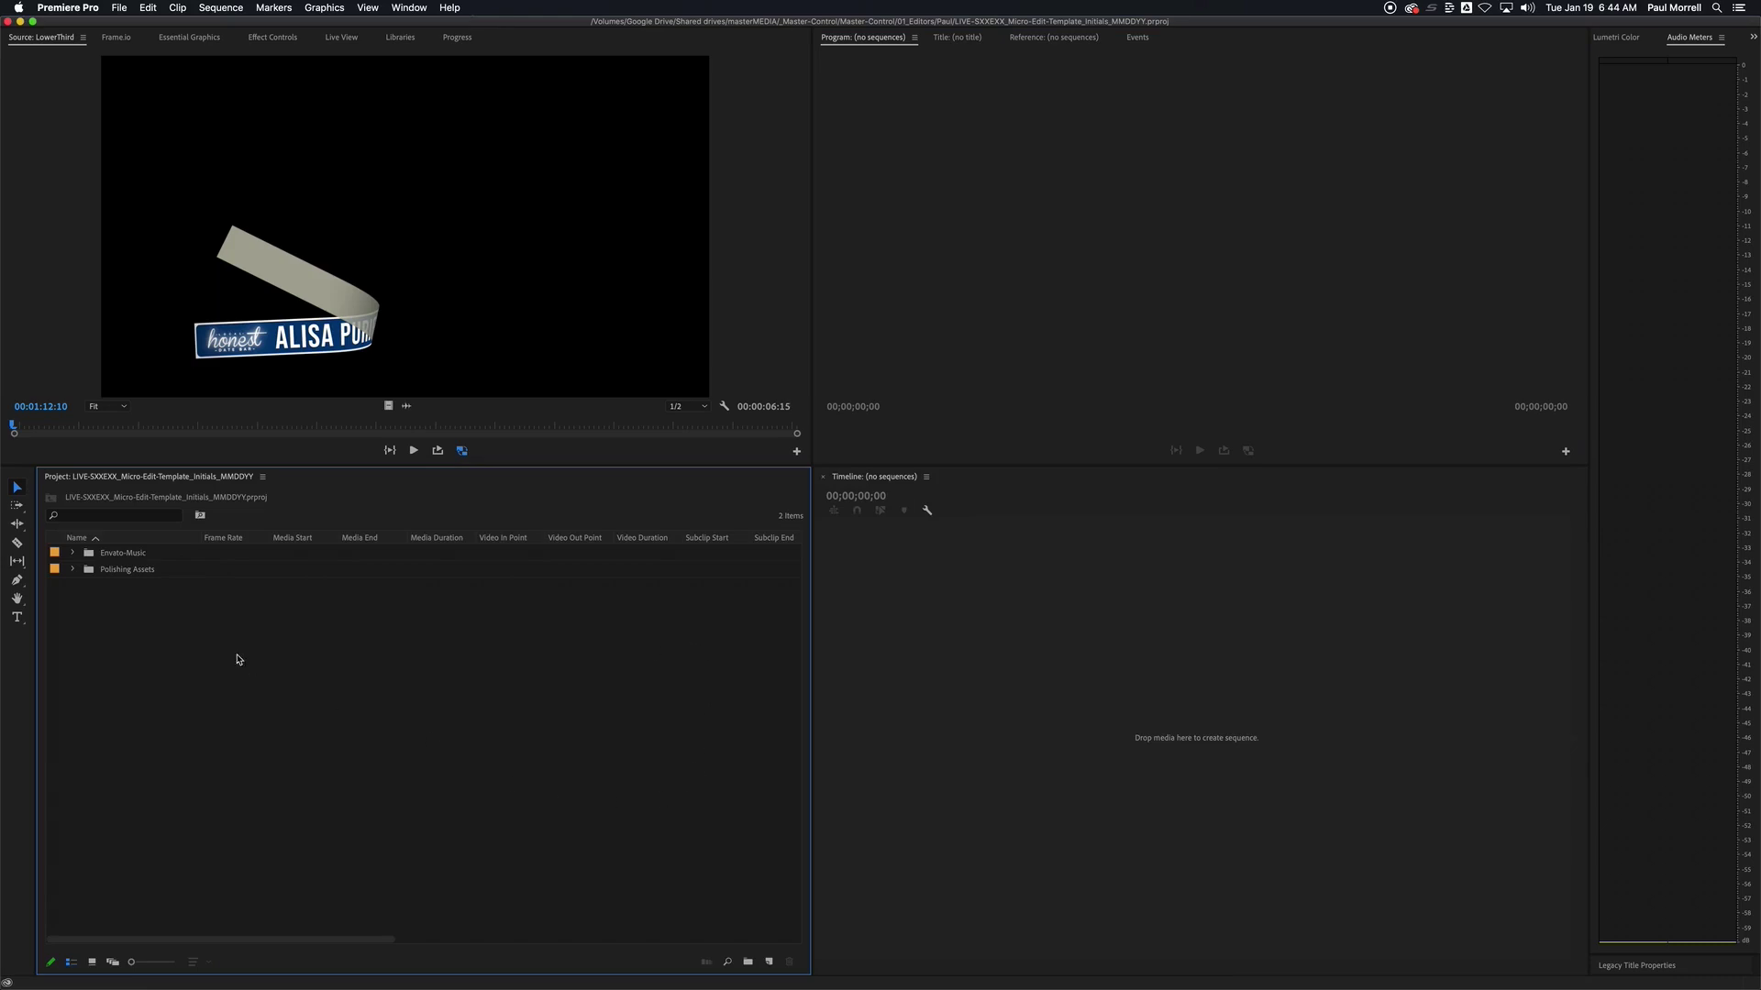
drag(812, 666, 252, 649)
drag(285, 660, 287, 660)
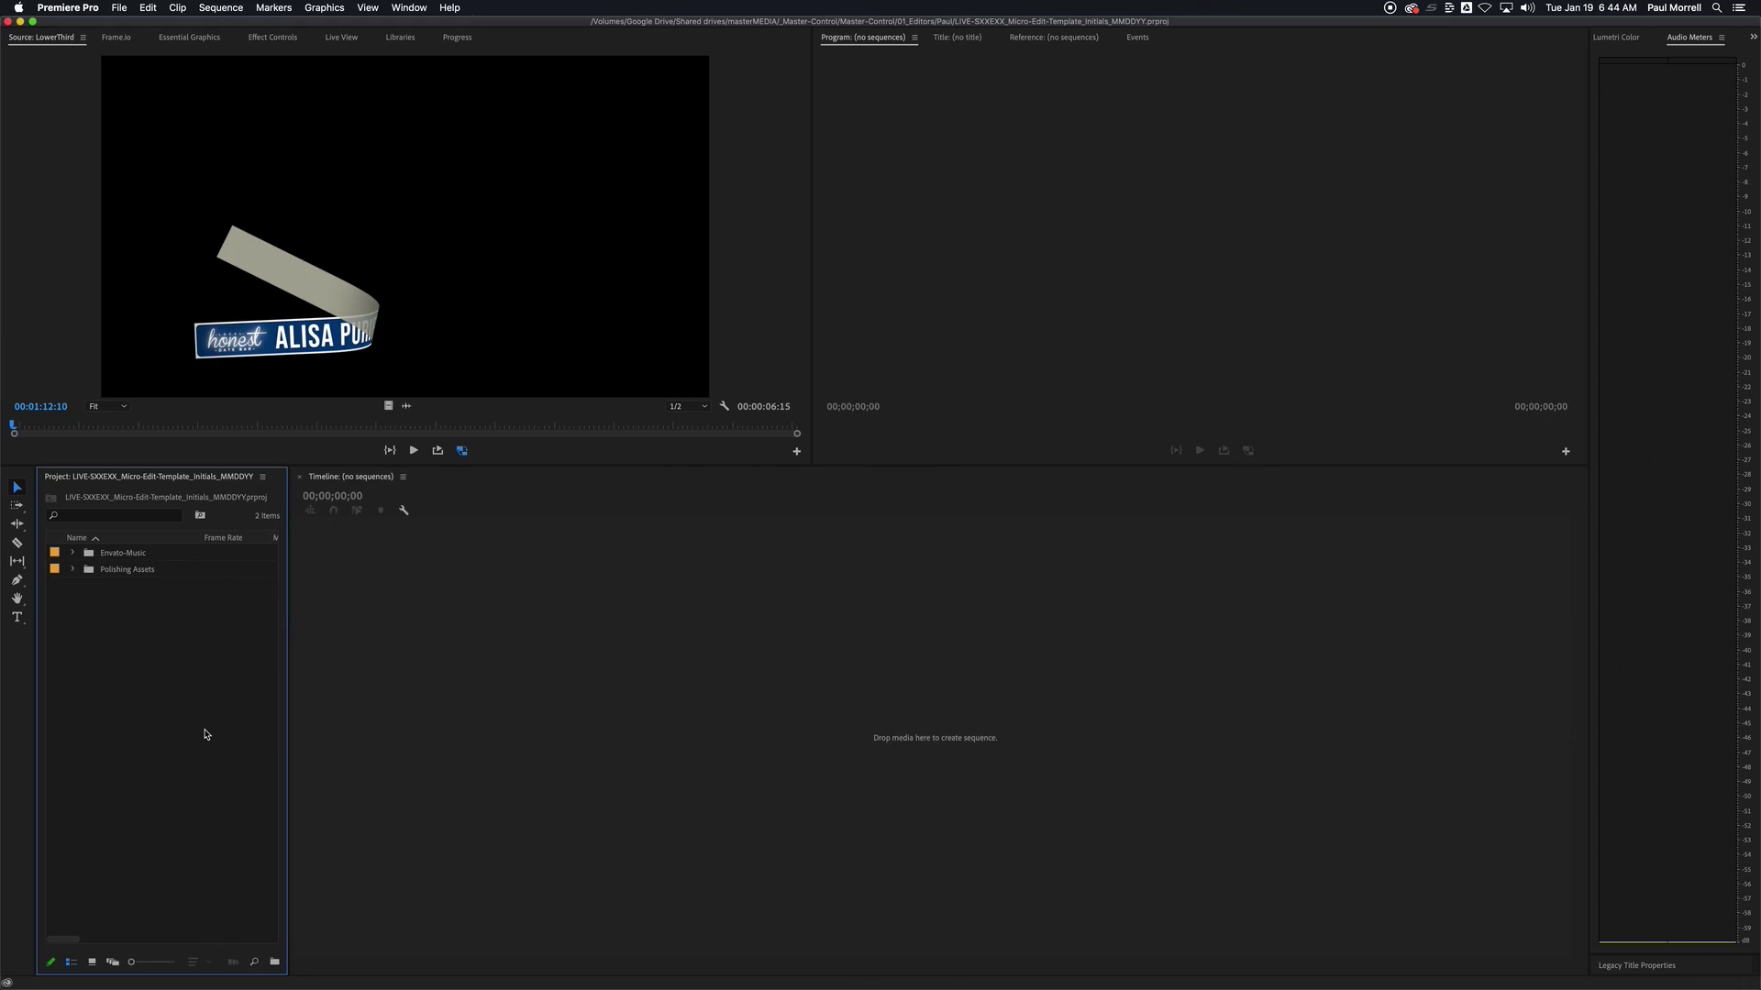
- Import It Still Sucks_.xml from the It Still Sucks_ folder into the project
click(119, 8)
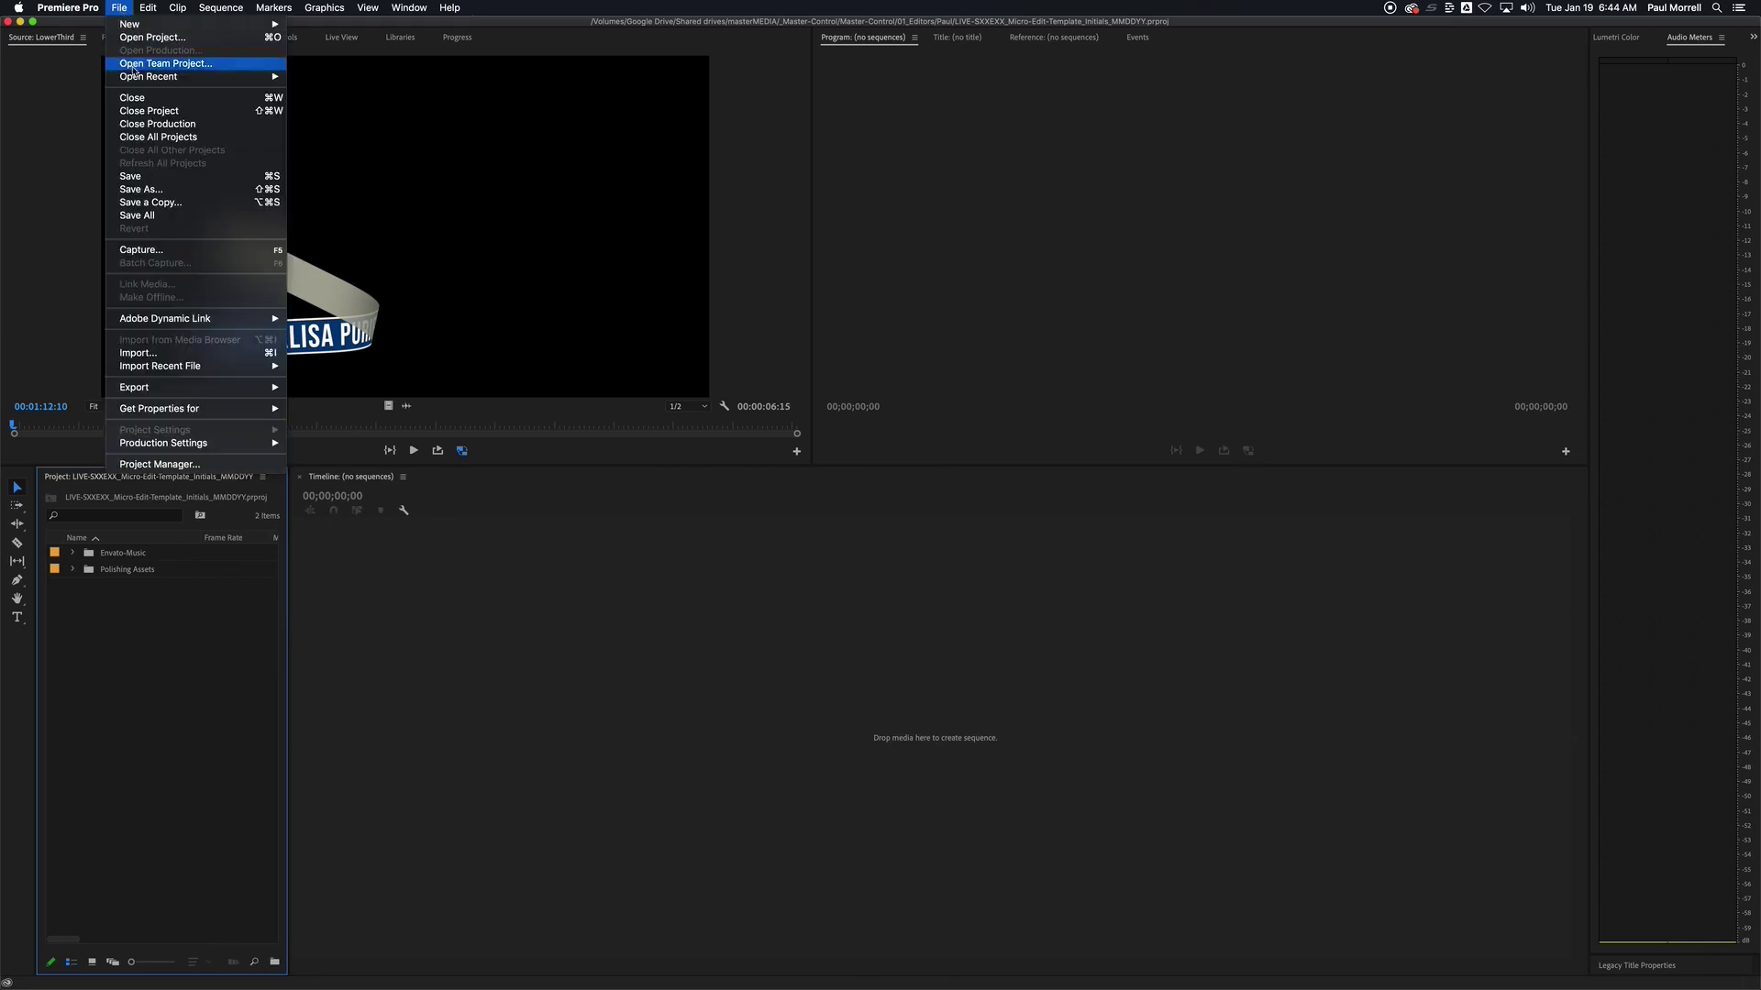
click(137, 354)
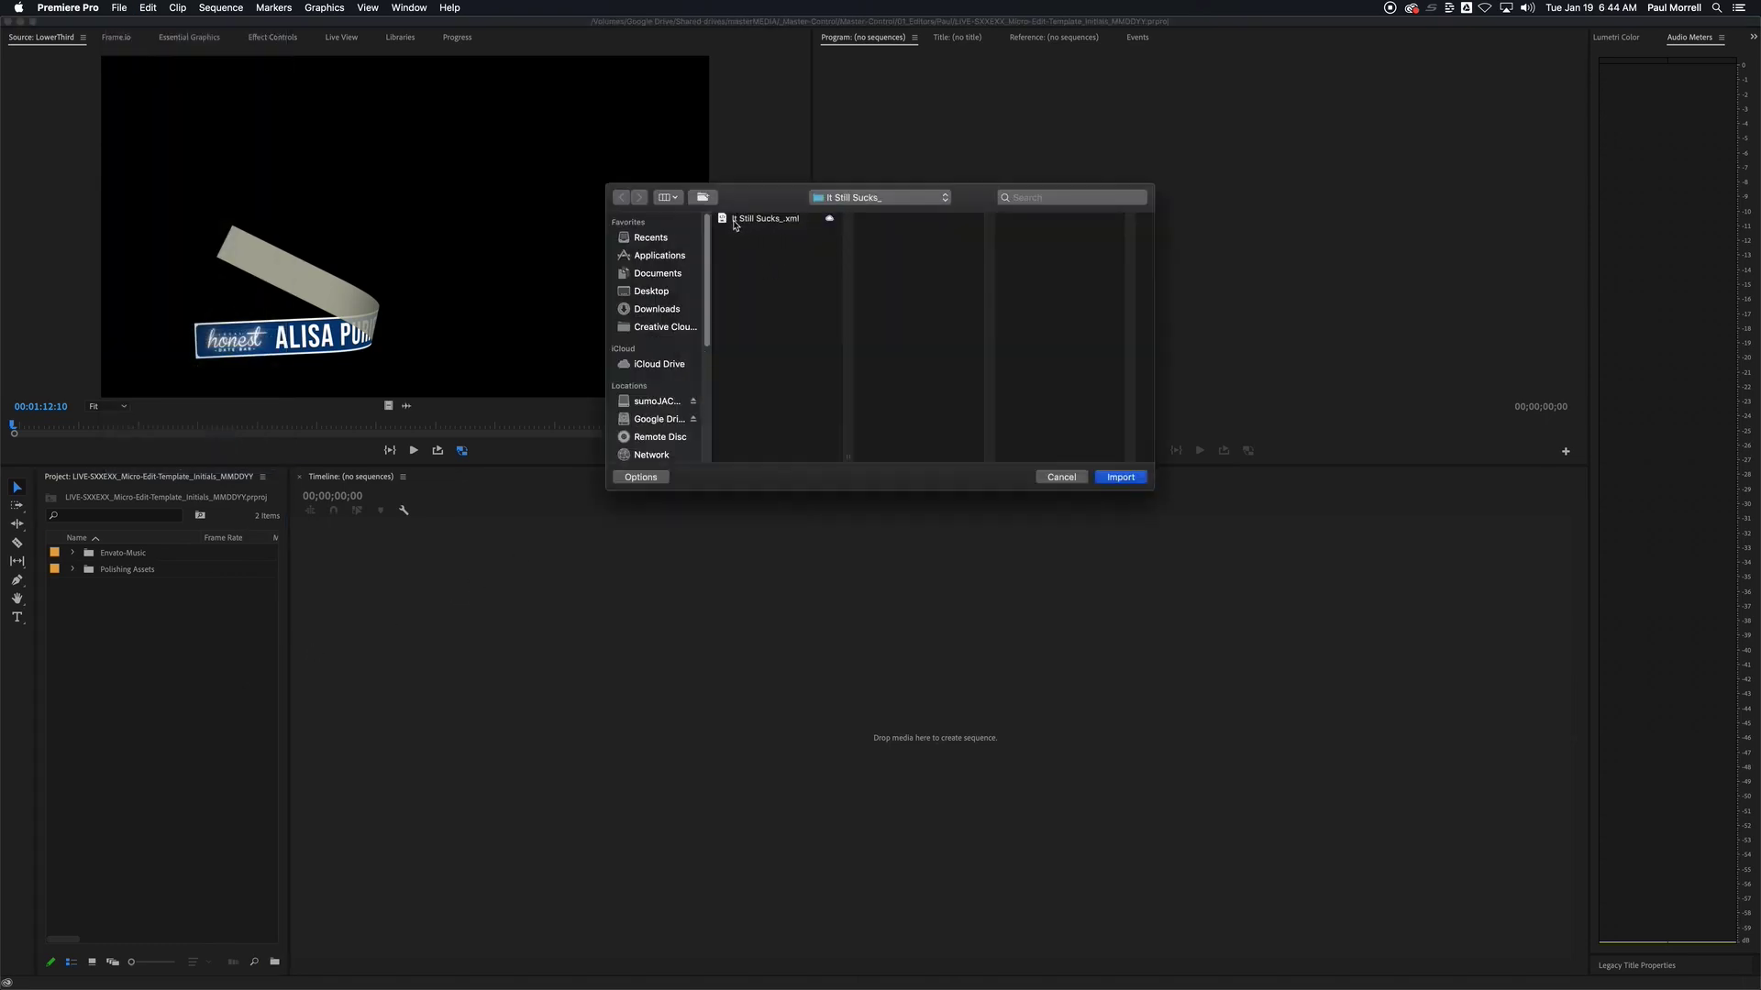
click(734, 220)
click(850, 198)
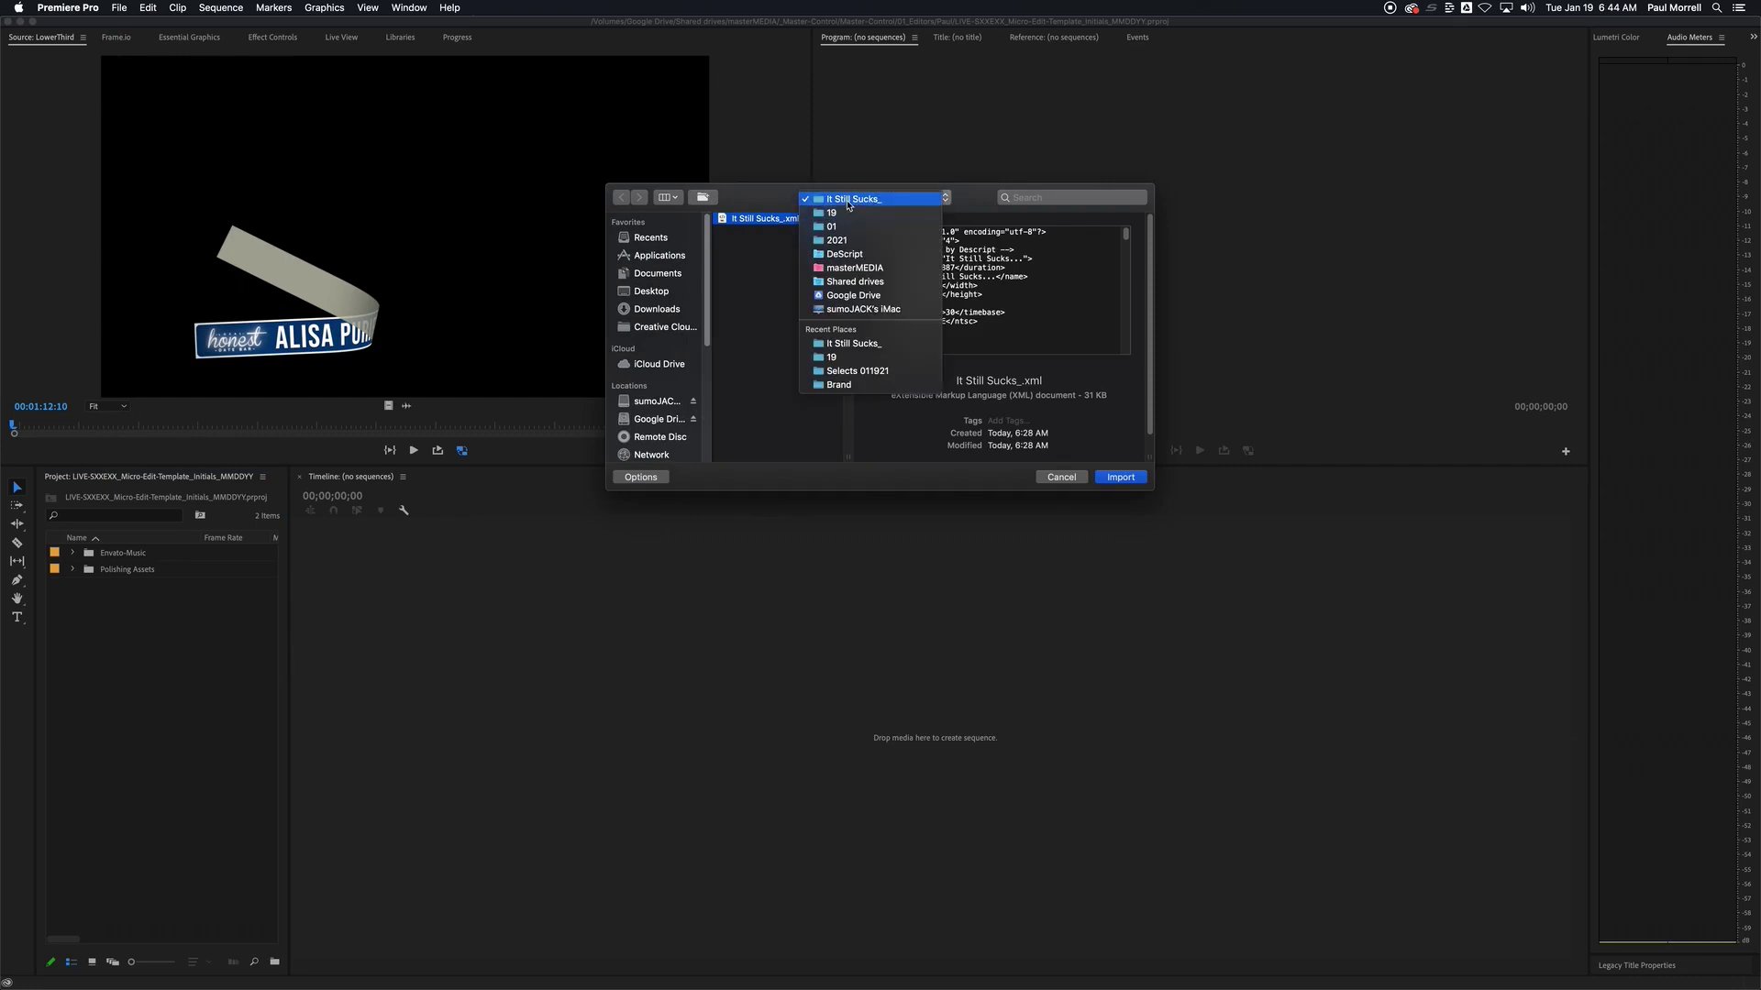
click(760, 229)
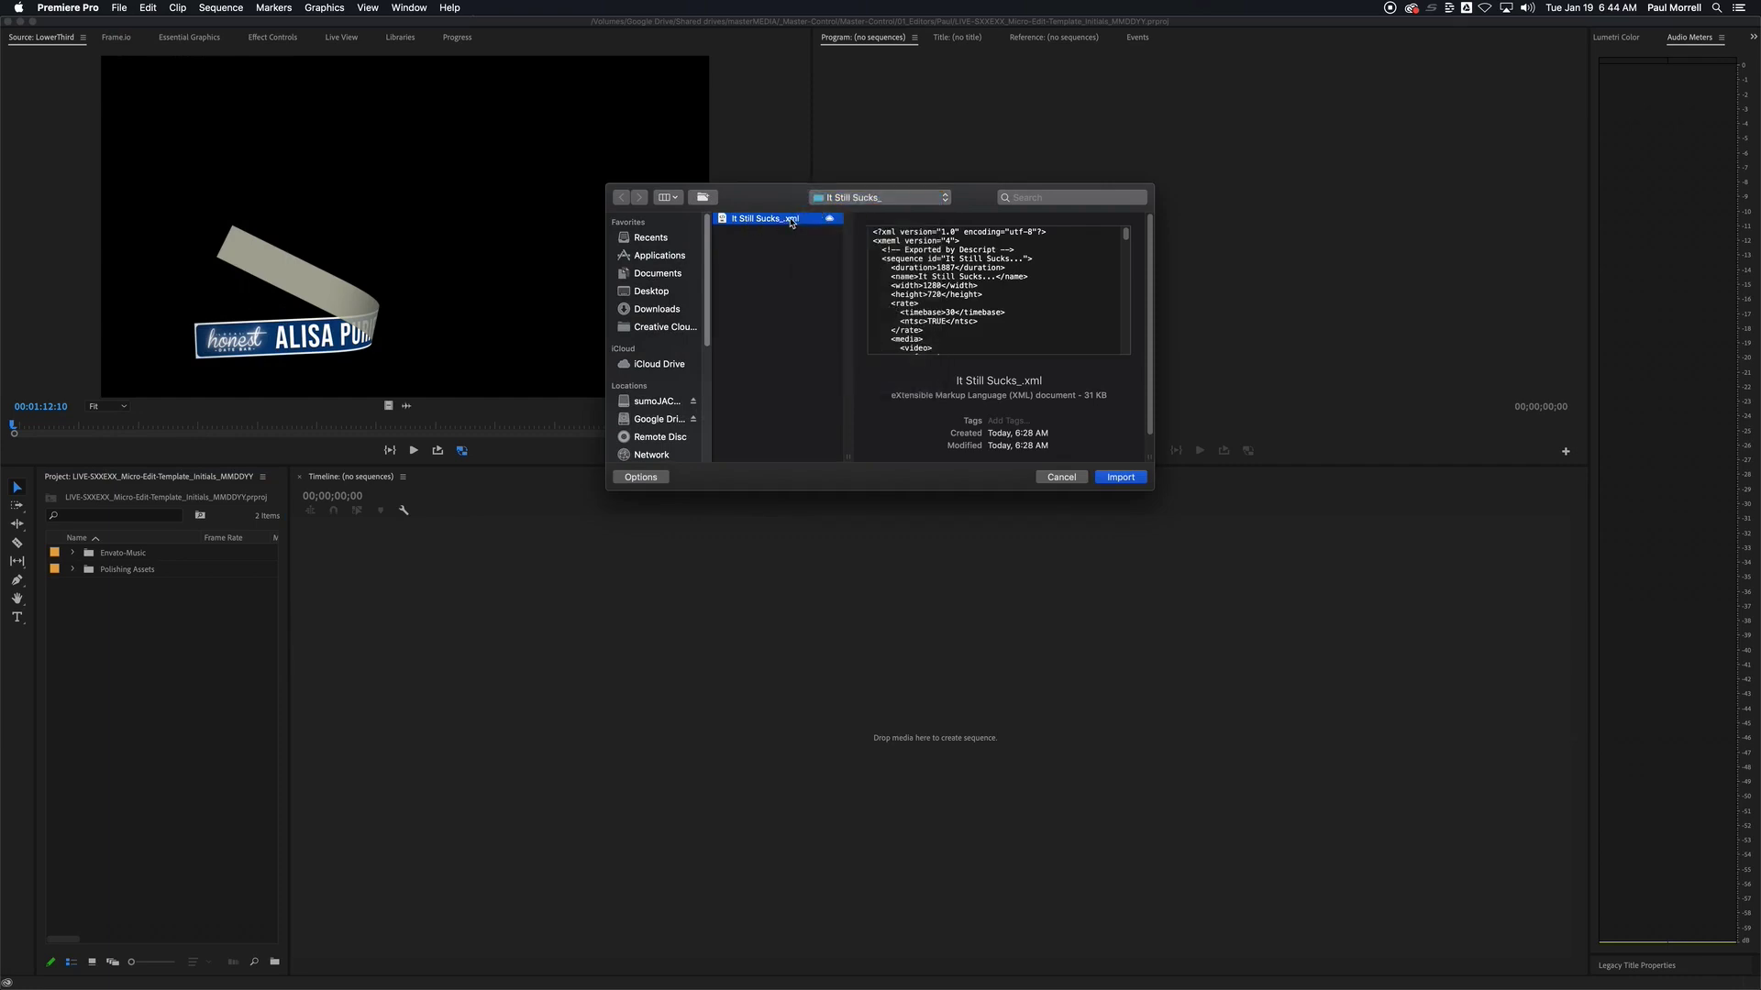
click(1124, 480)
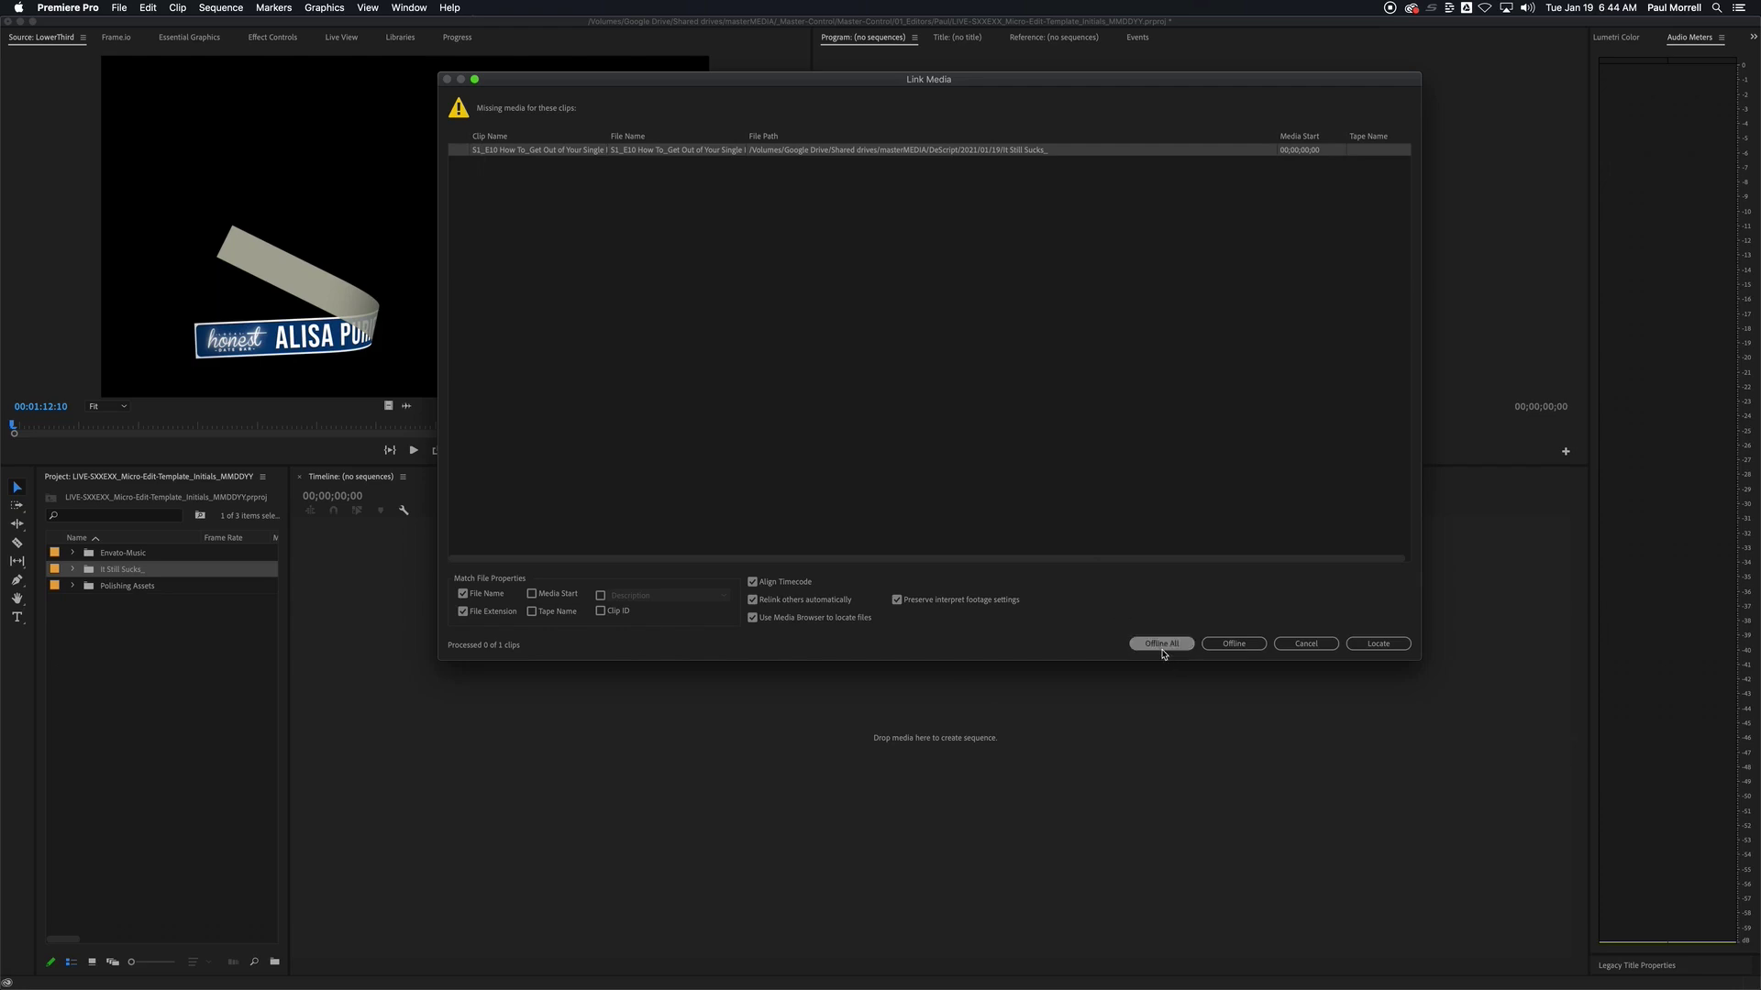
- Relink the missing clip to S1_E10 How To_Get Out of Your Single Rut.mp4 in masterMEDIA > RAW > LIVE > 2020 > 12
click(1362, 647)
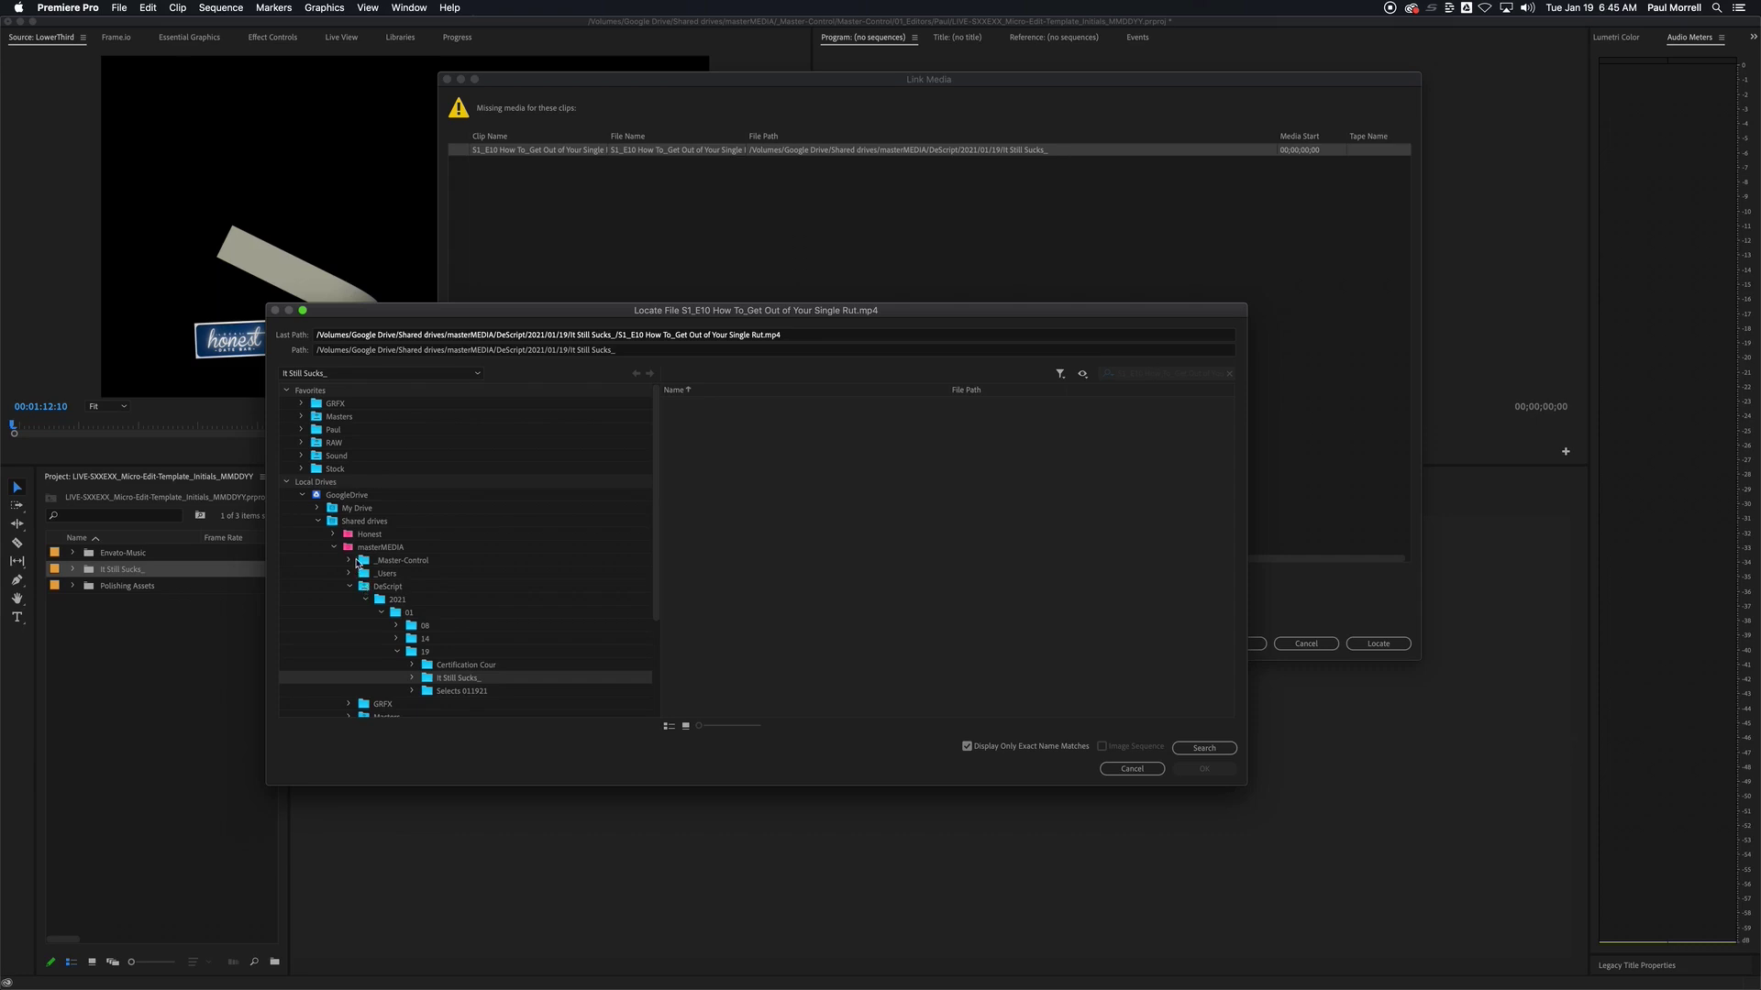
click(352, 588)
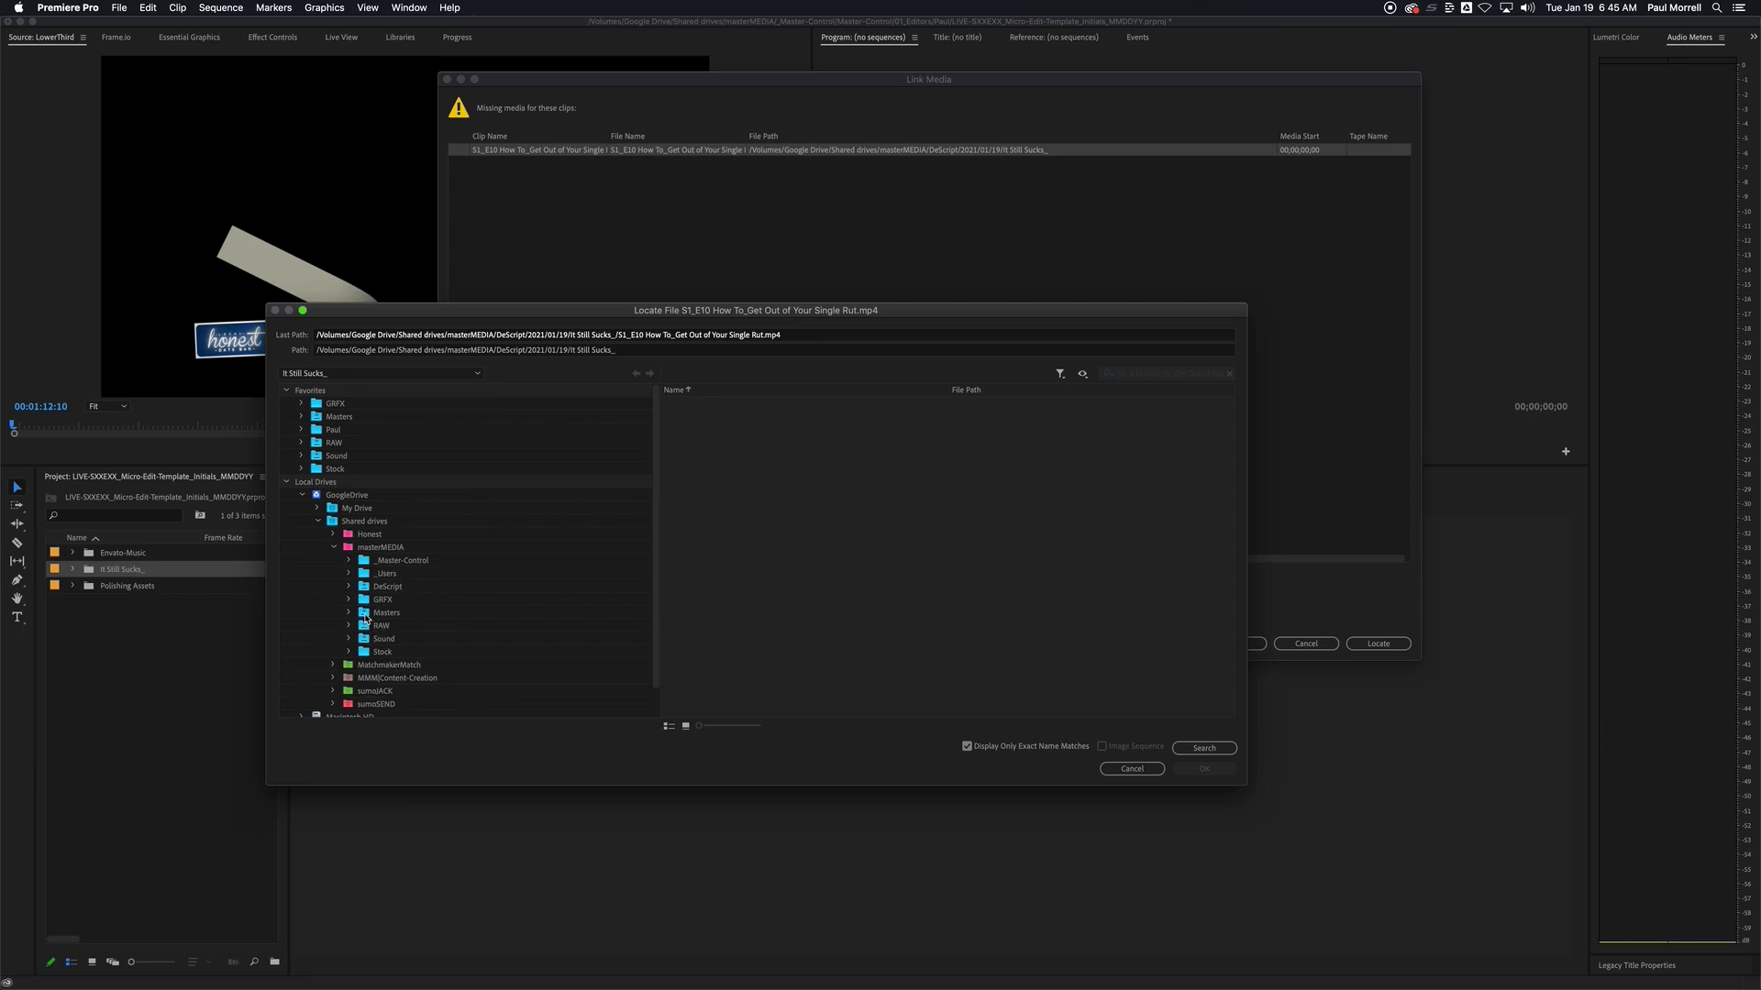
click(348, 628)
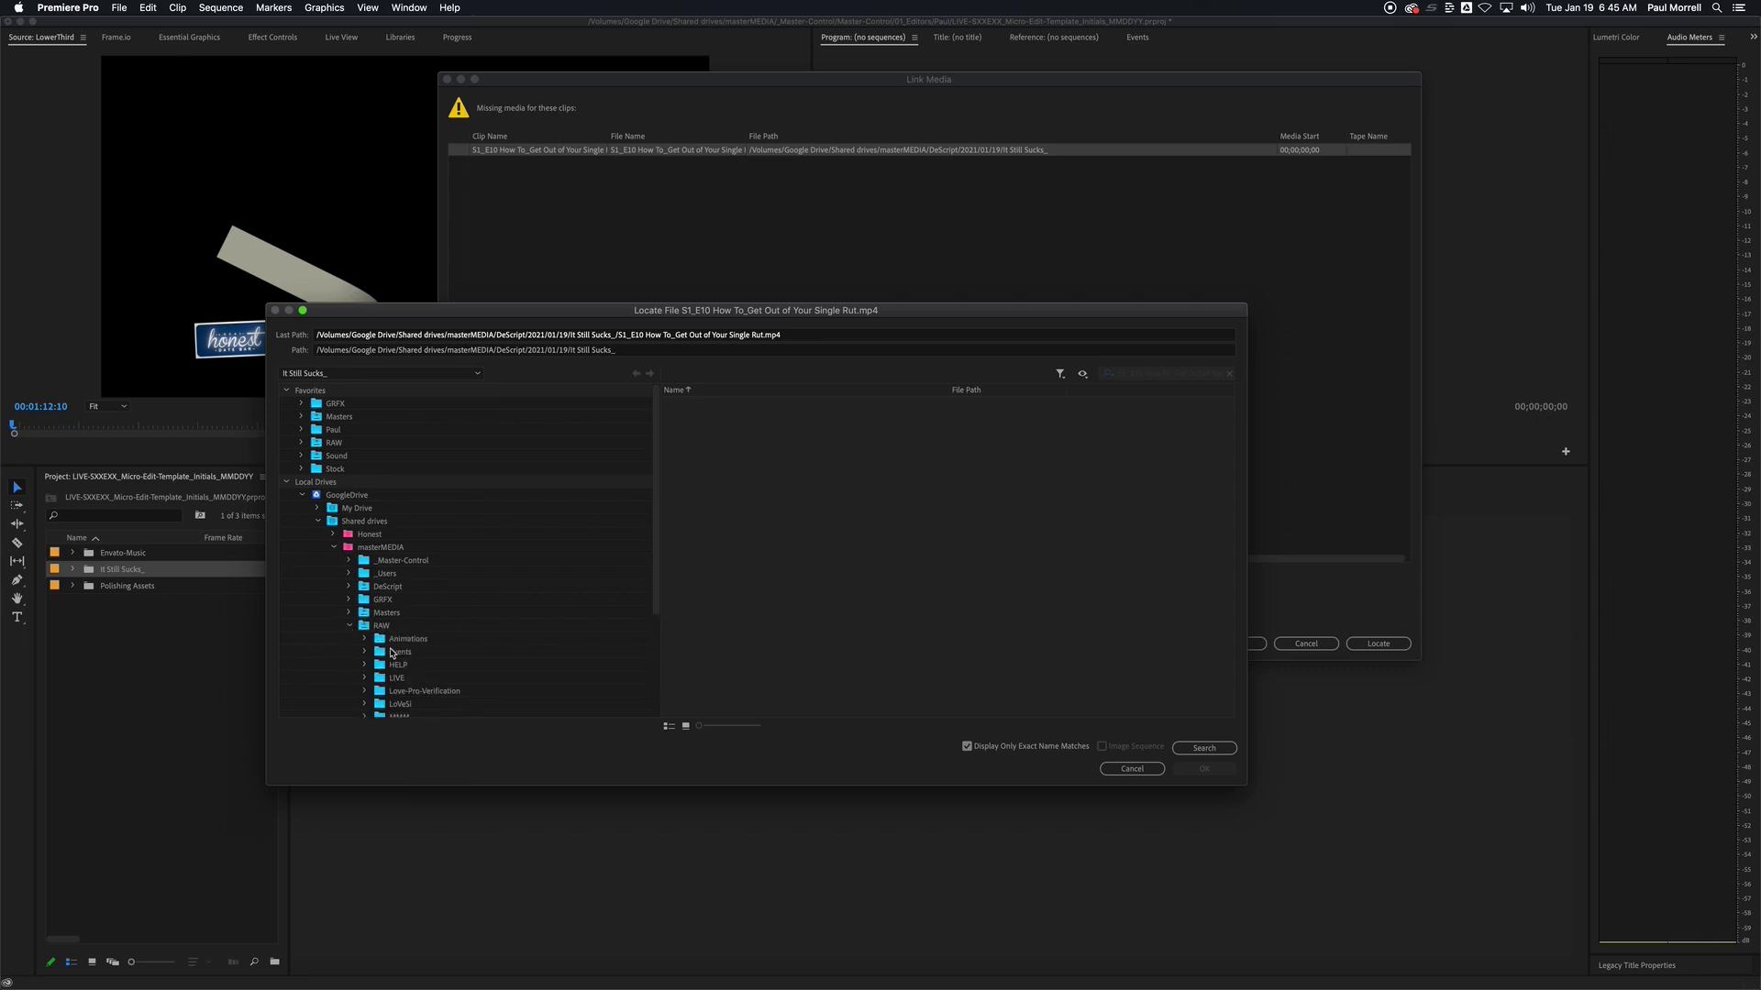
scroll(391, 654, down, 1)
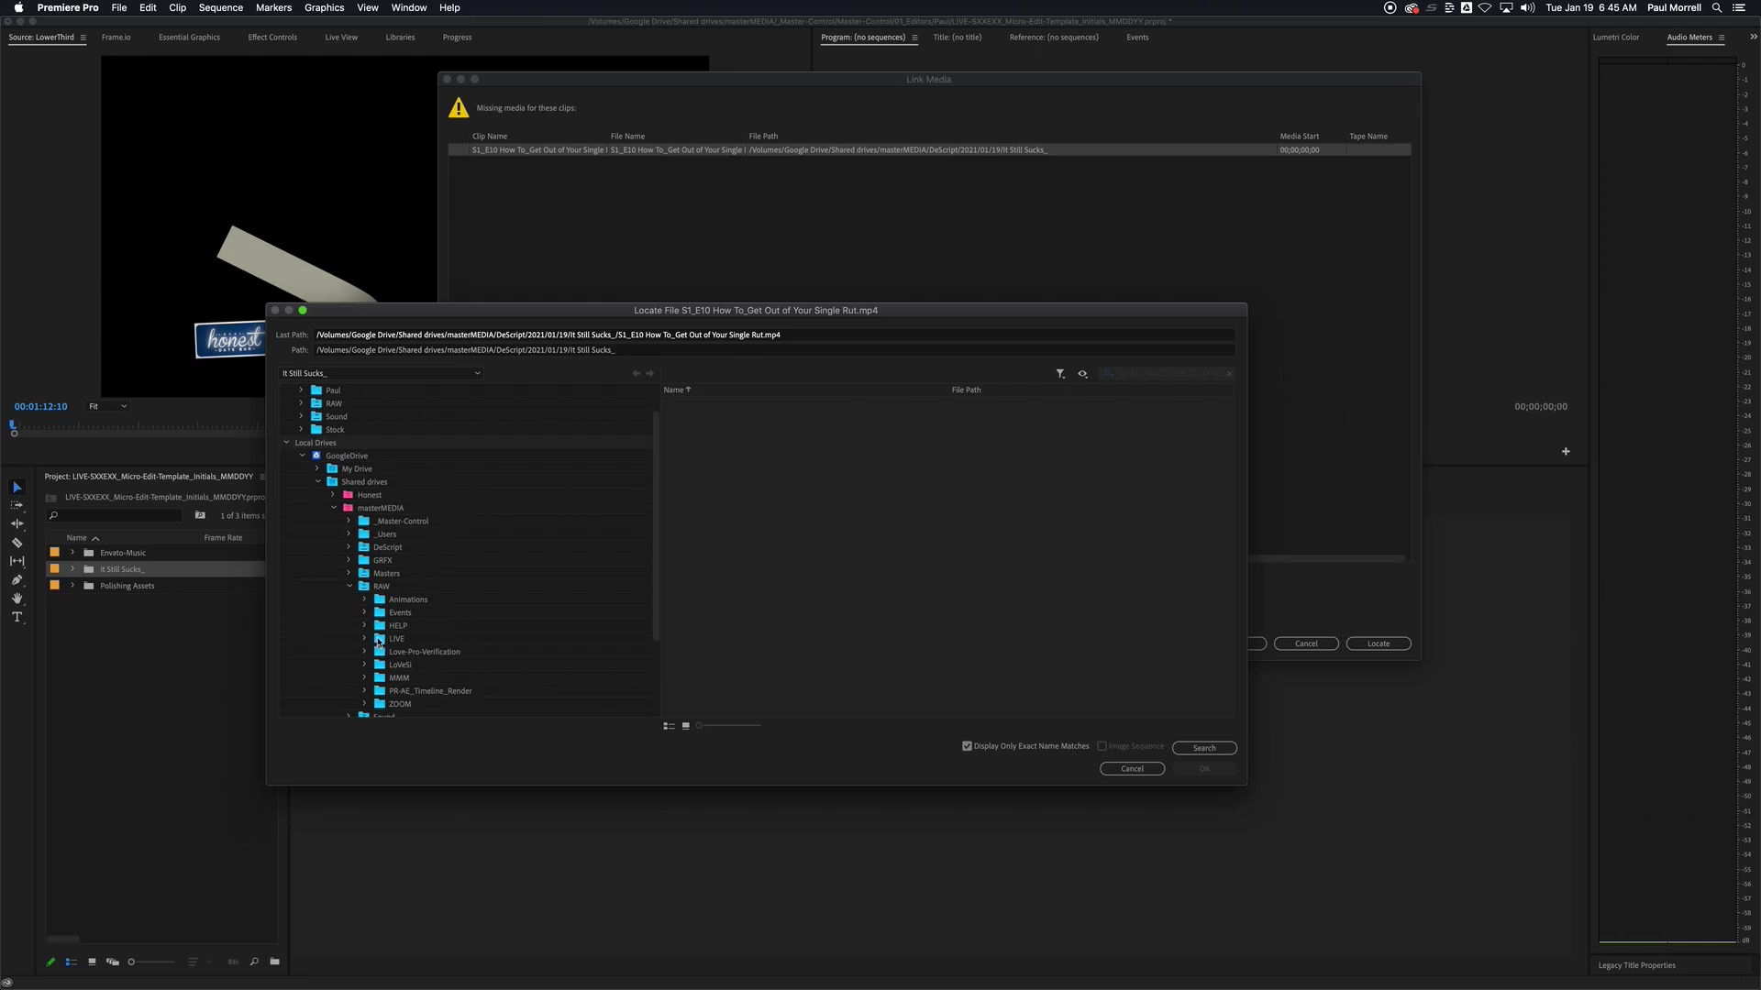
click(366, 639)
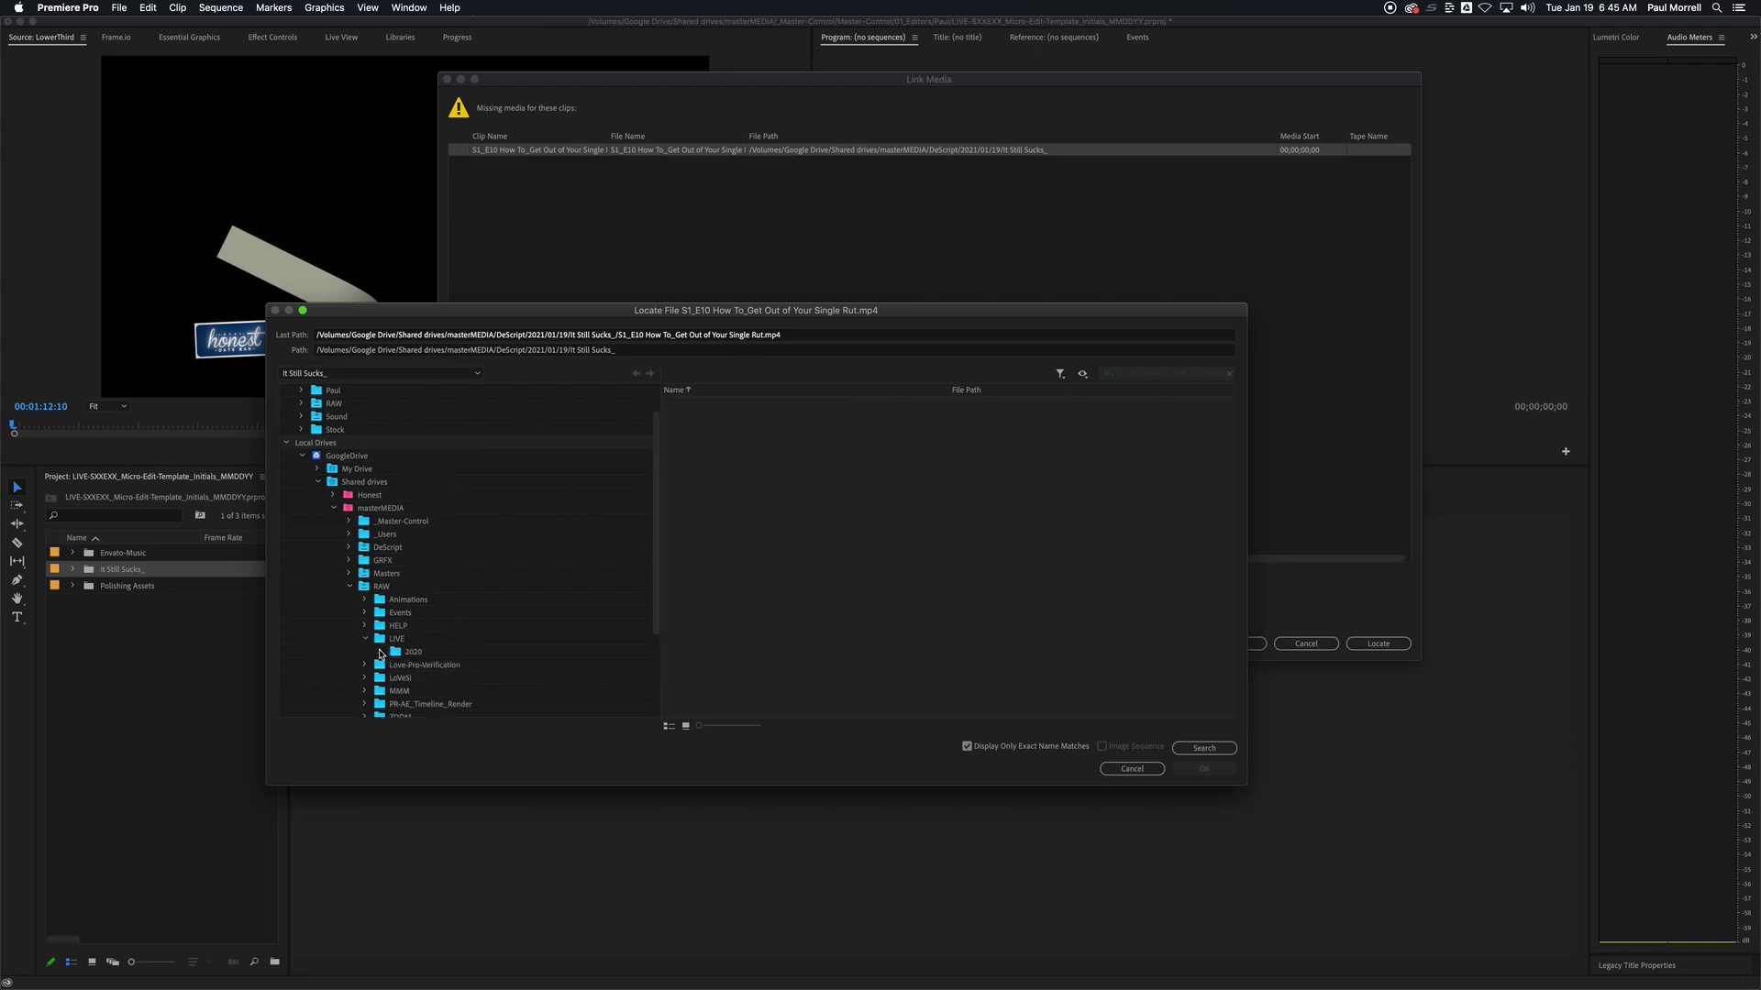
click(381, 652)
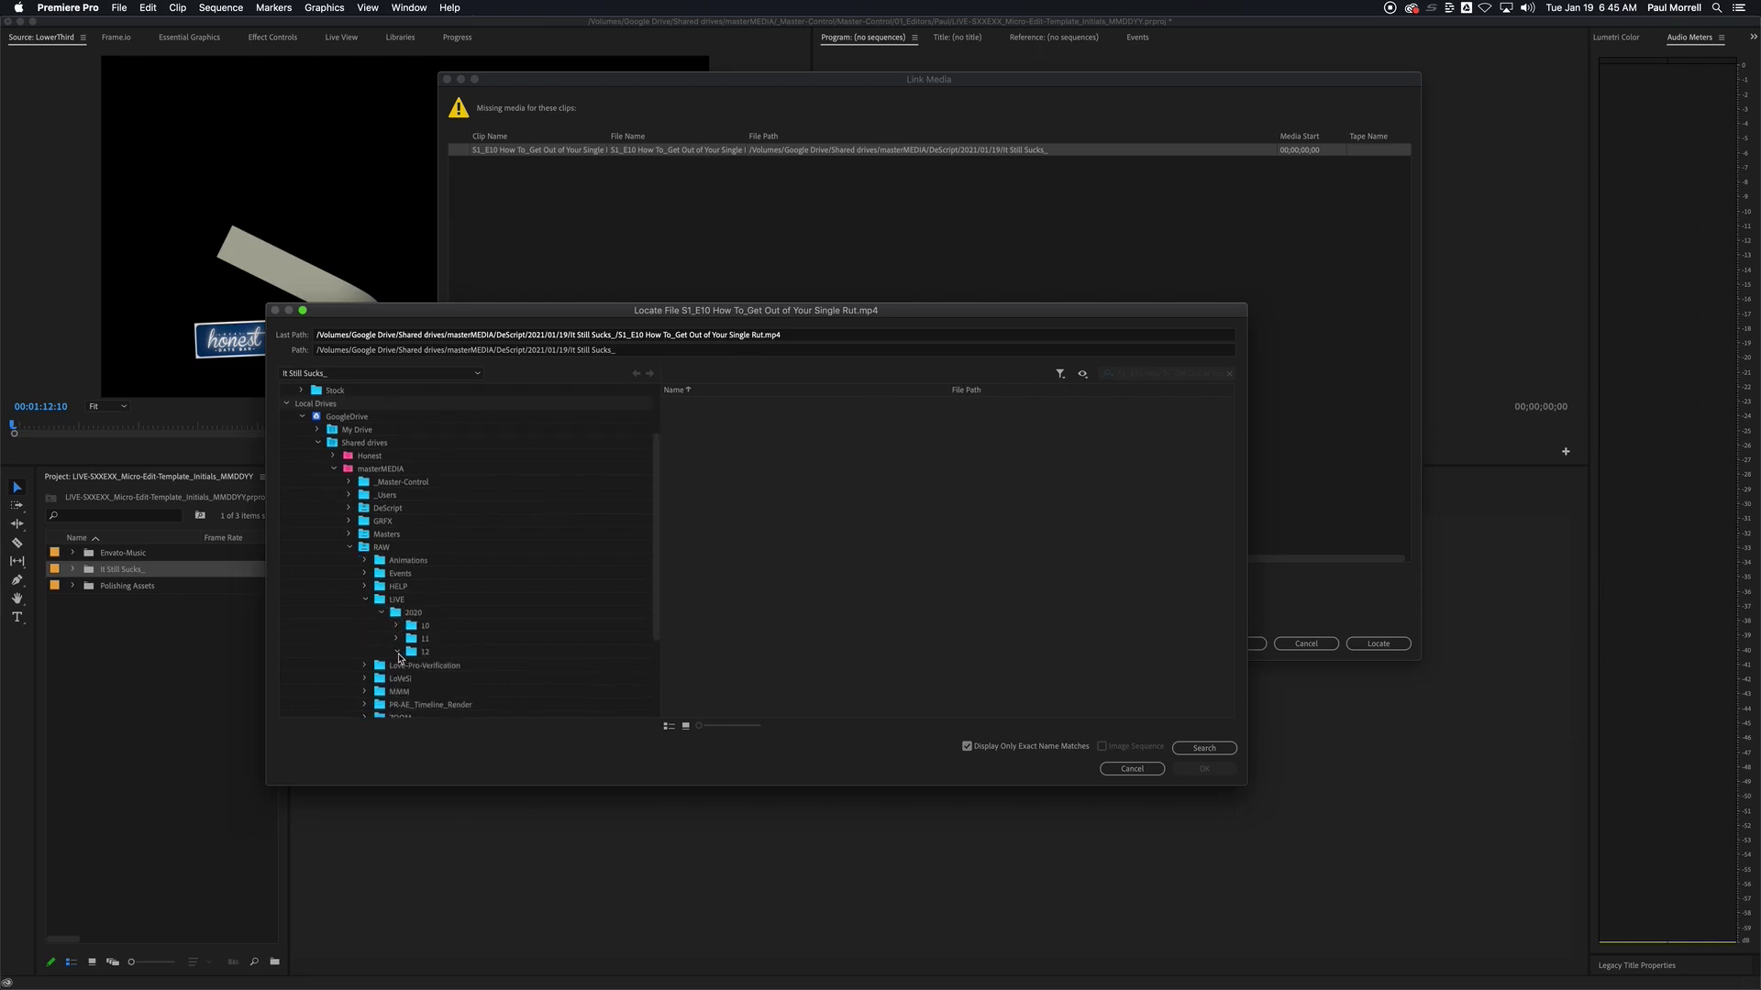
scroll(404, 657, down, 1)
click(427, 613)
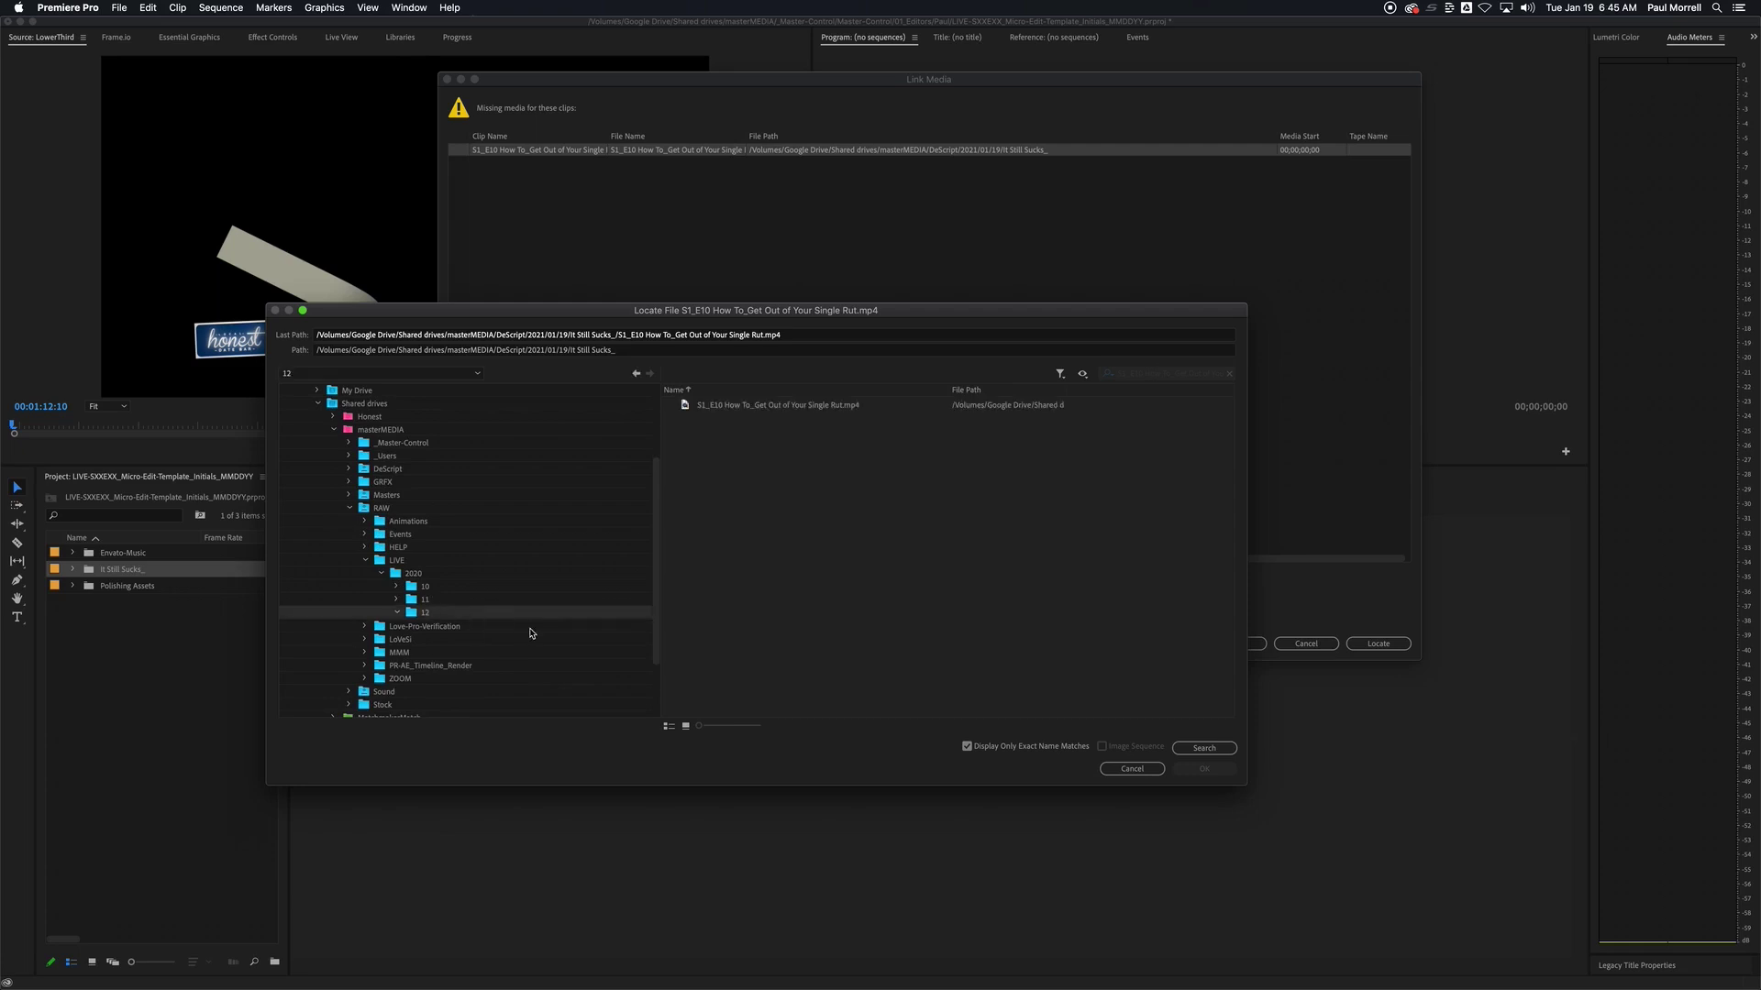
click(726, 409)
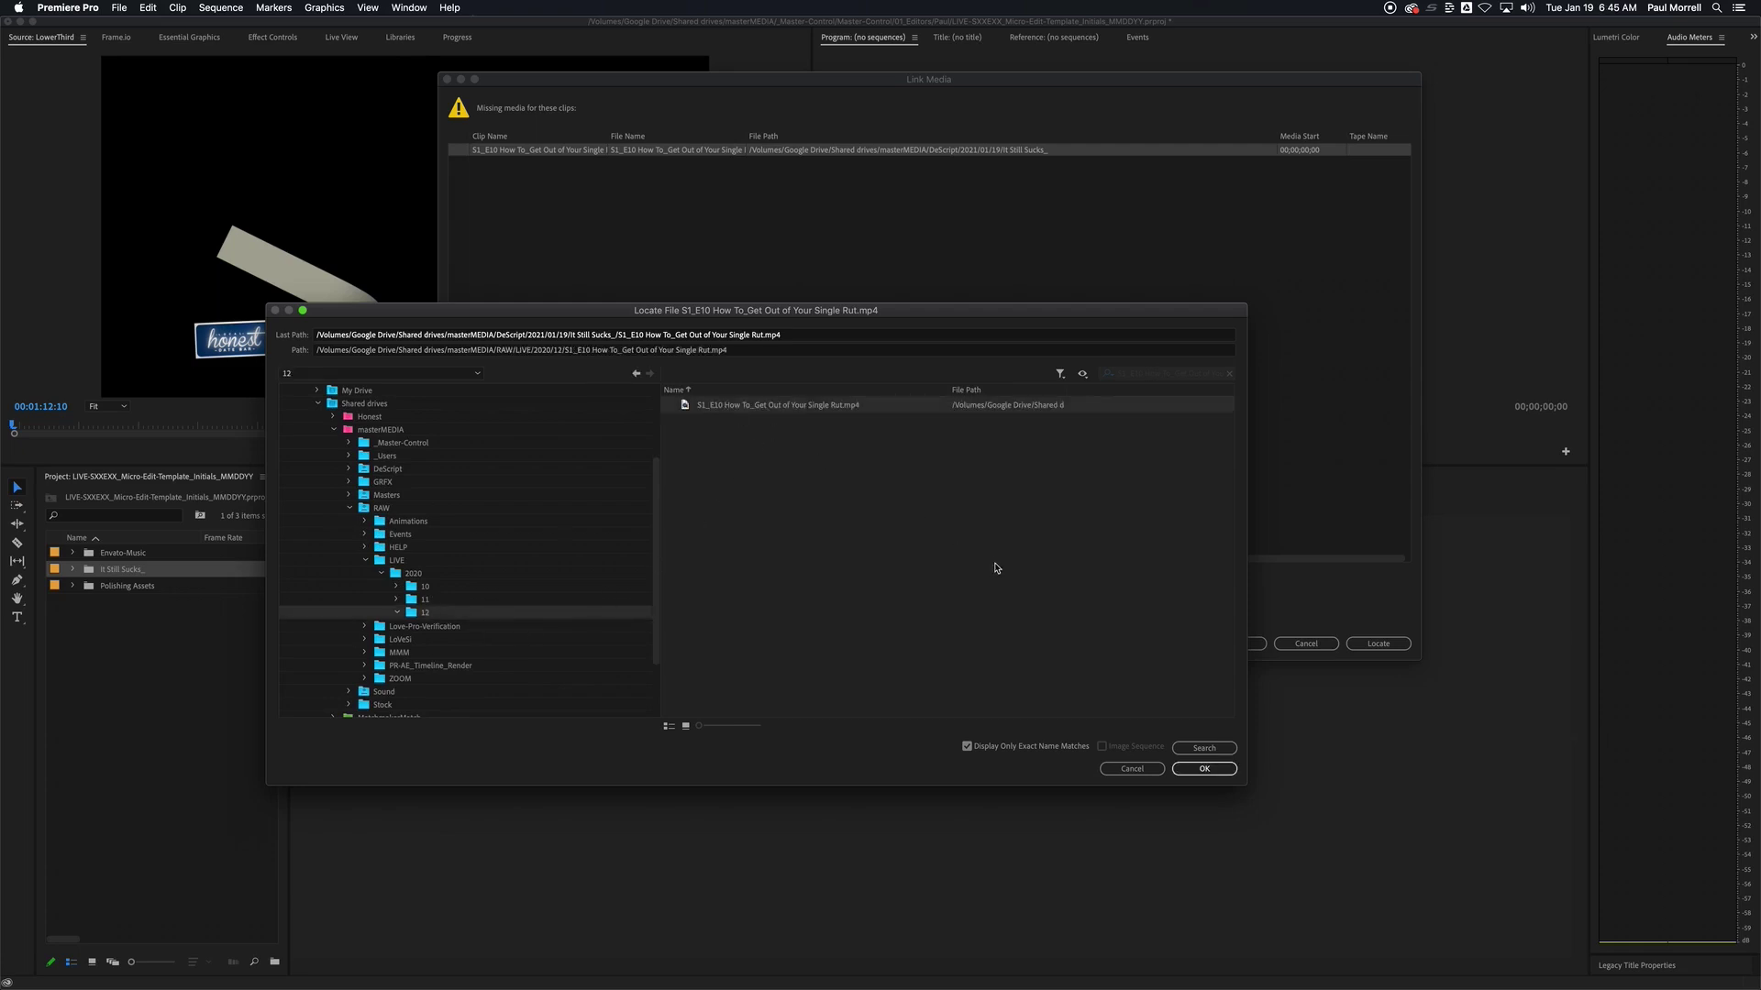
click(1202, 770)
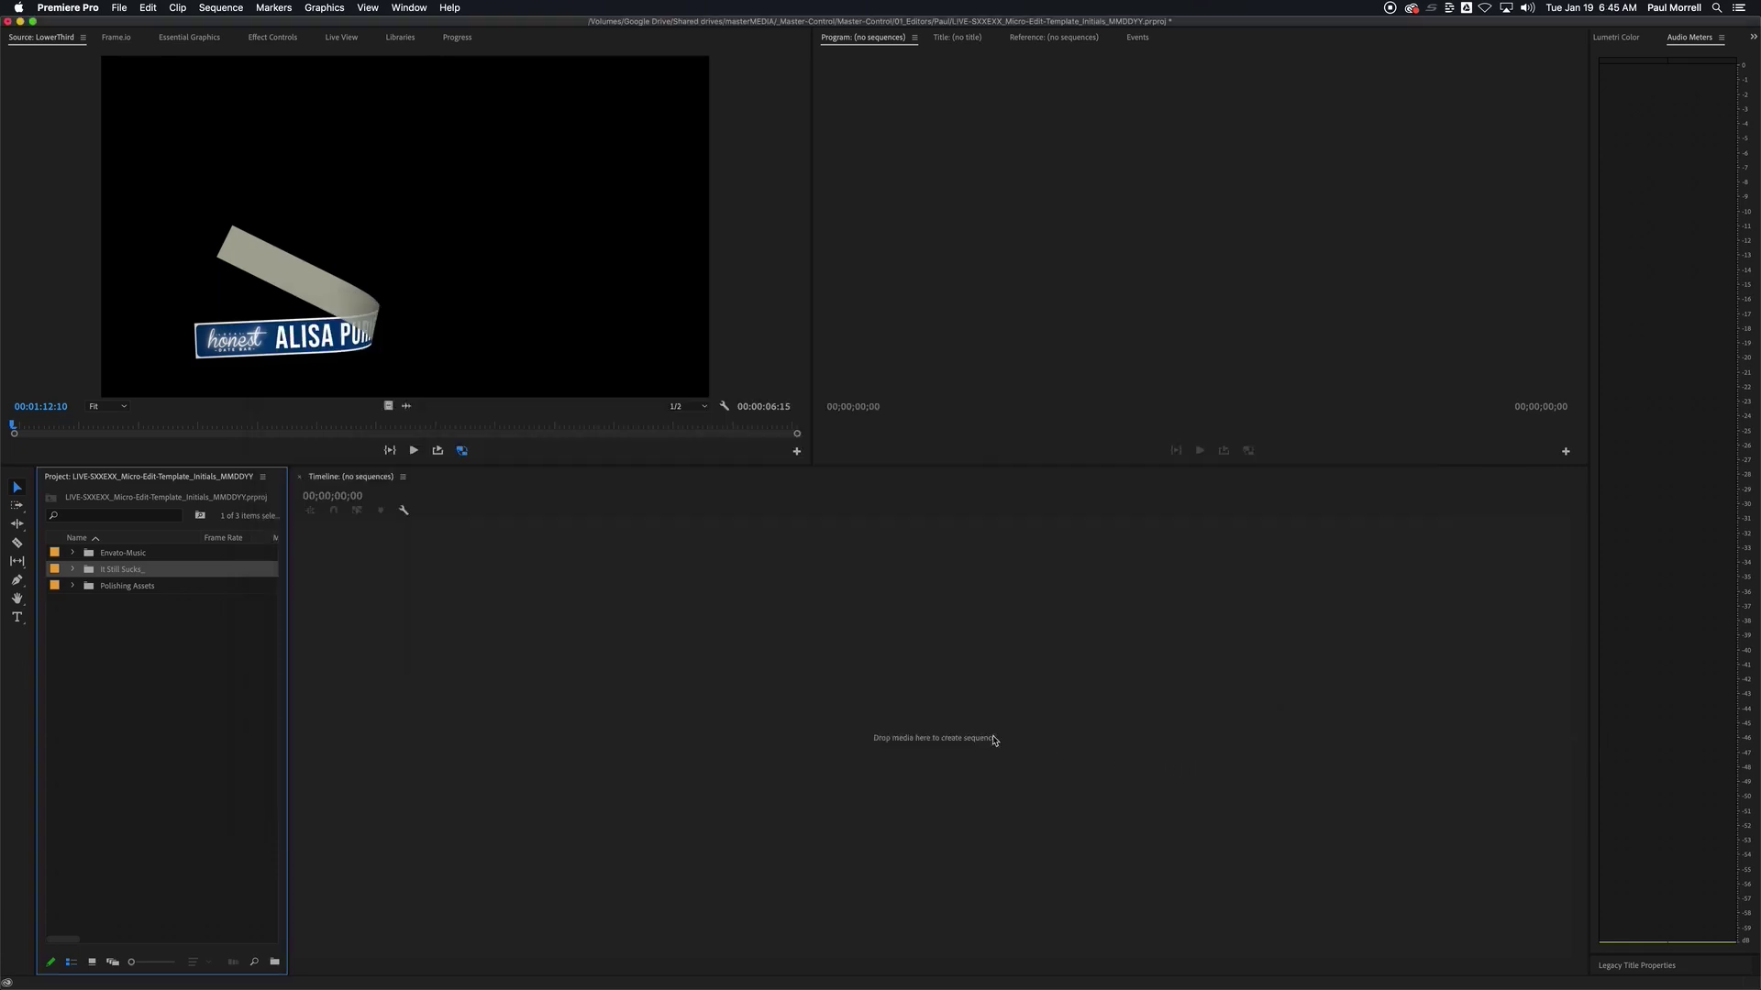
- Create QuickTime proxies for the S1_E10 clip in the It Still Sucks_ bin, using the CineForm Low Resolution Proxy preset and the /Proxies folder destination
click(72, 569)
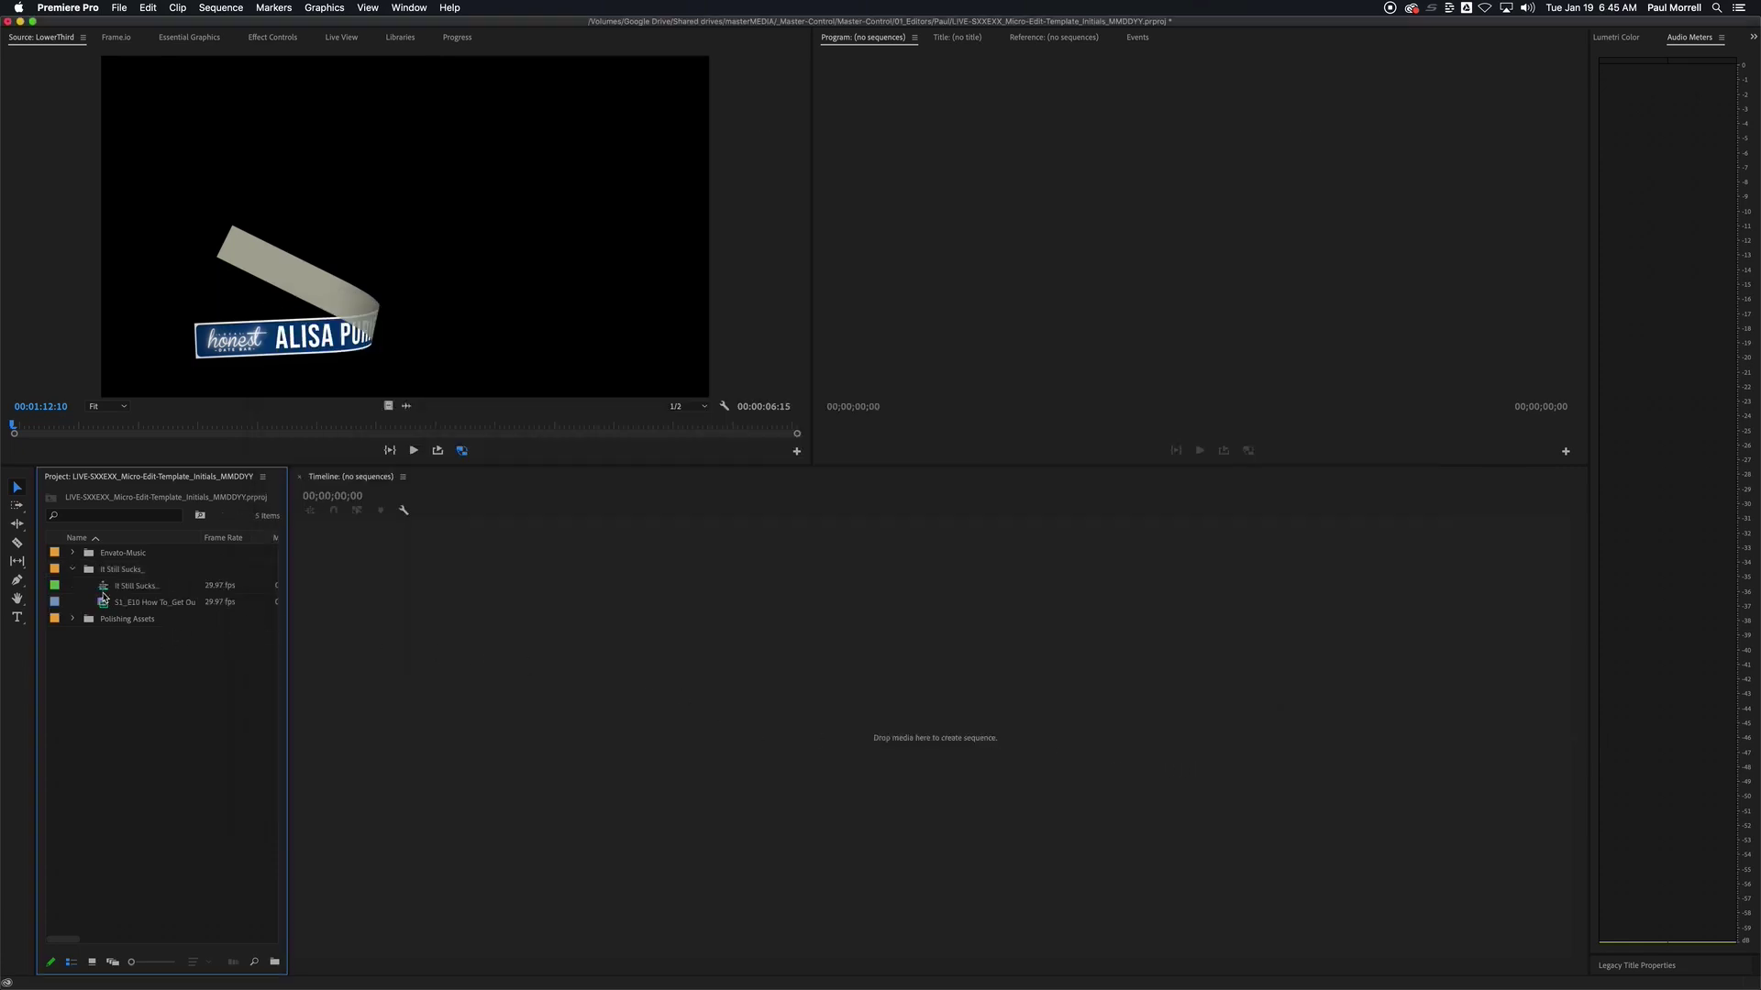
double_click(103, 606)
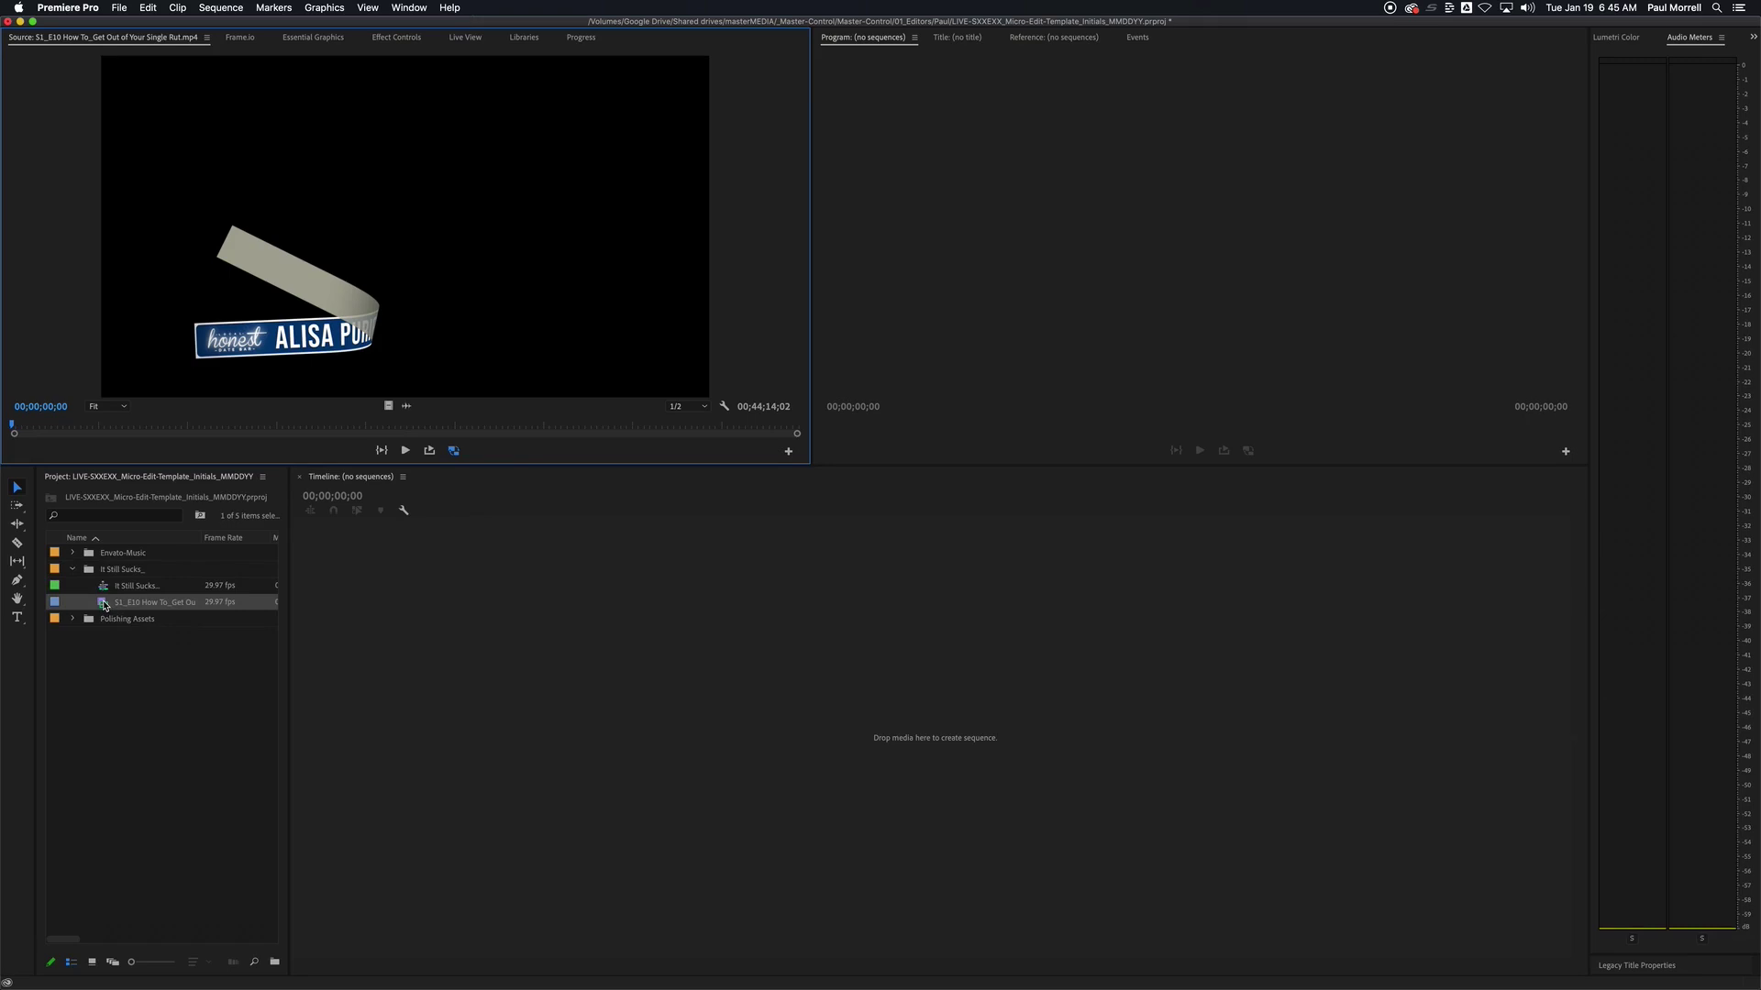
right_click(103, 605)
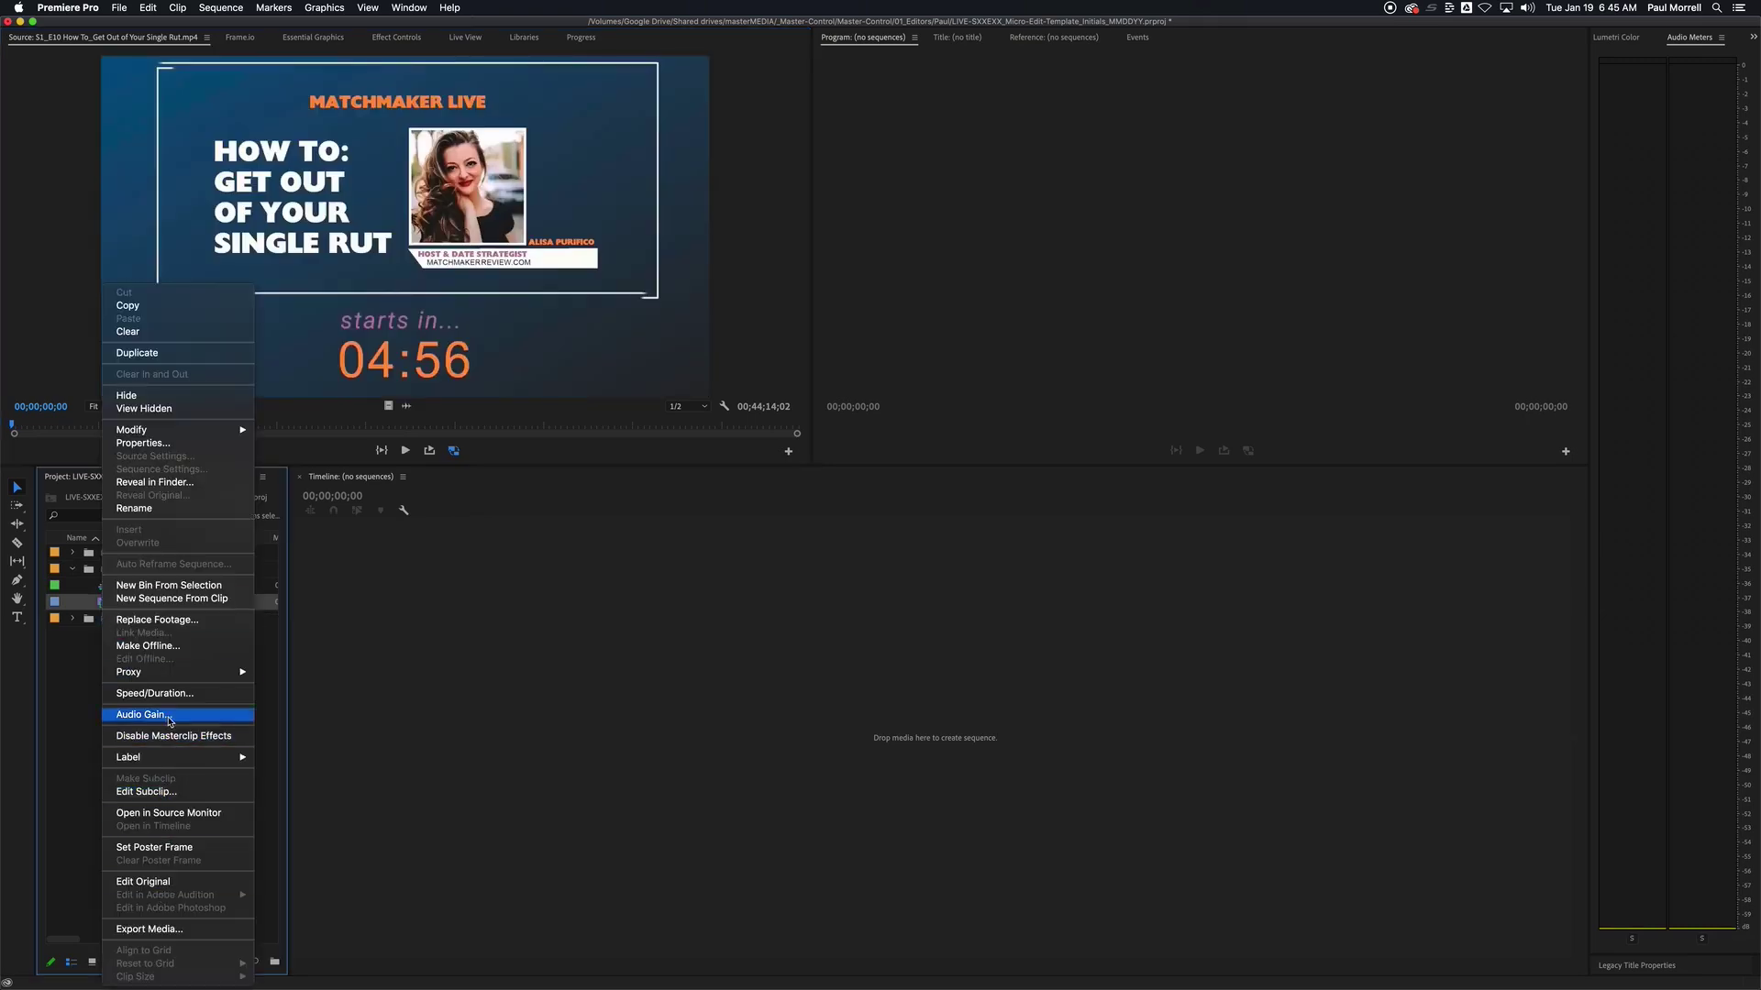
mouse_move(165, 672)
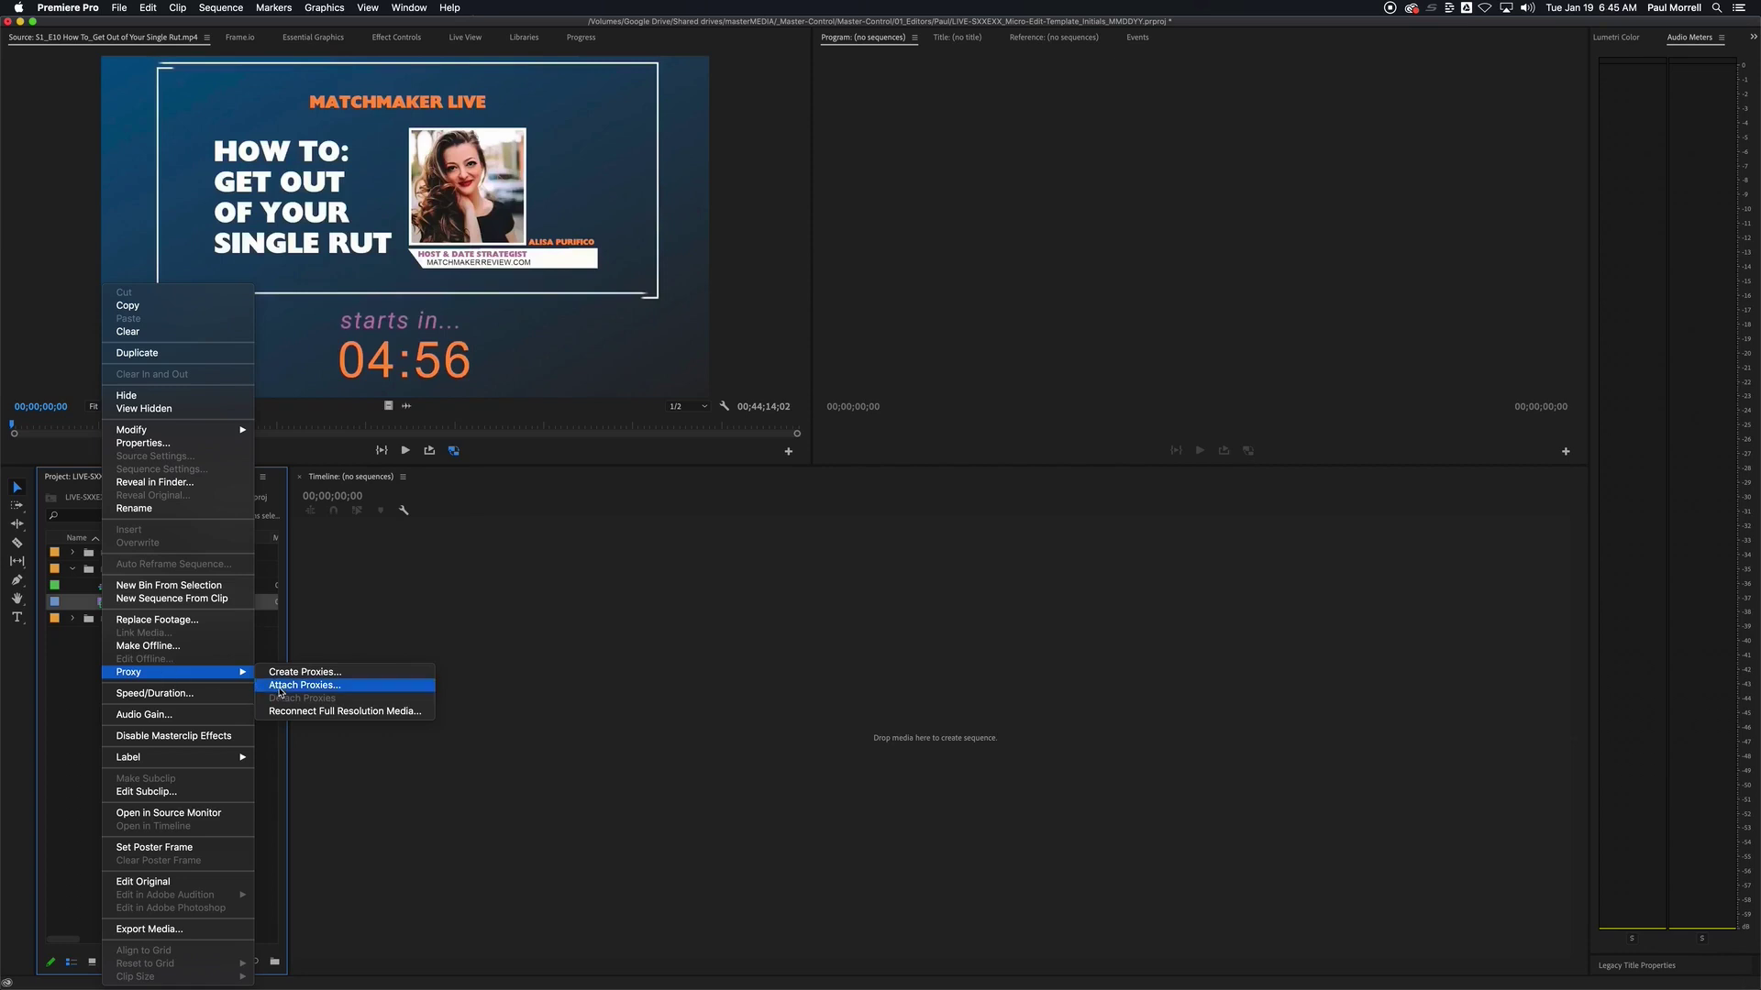
click(287, 680)
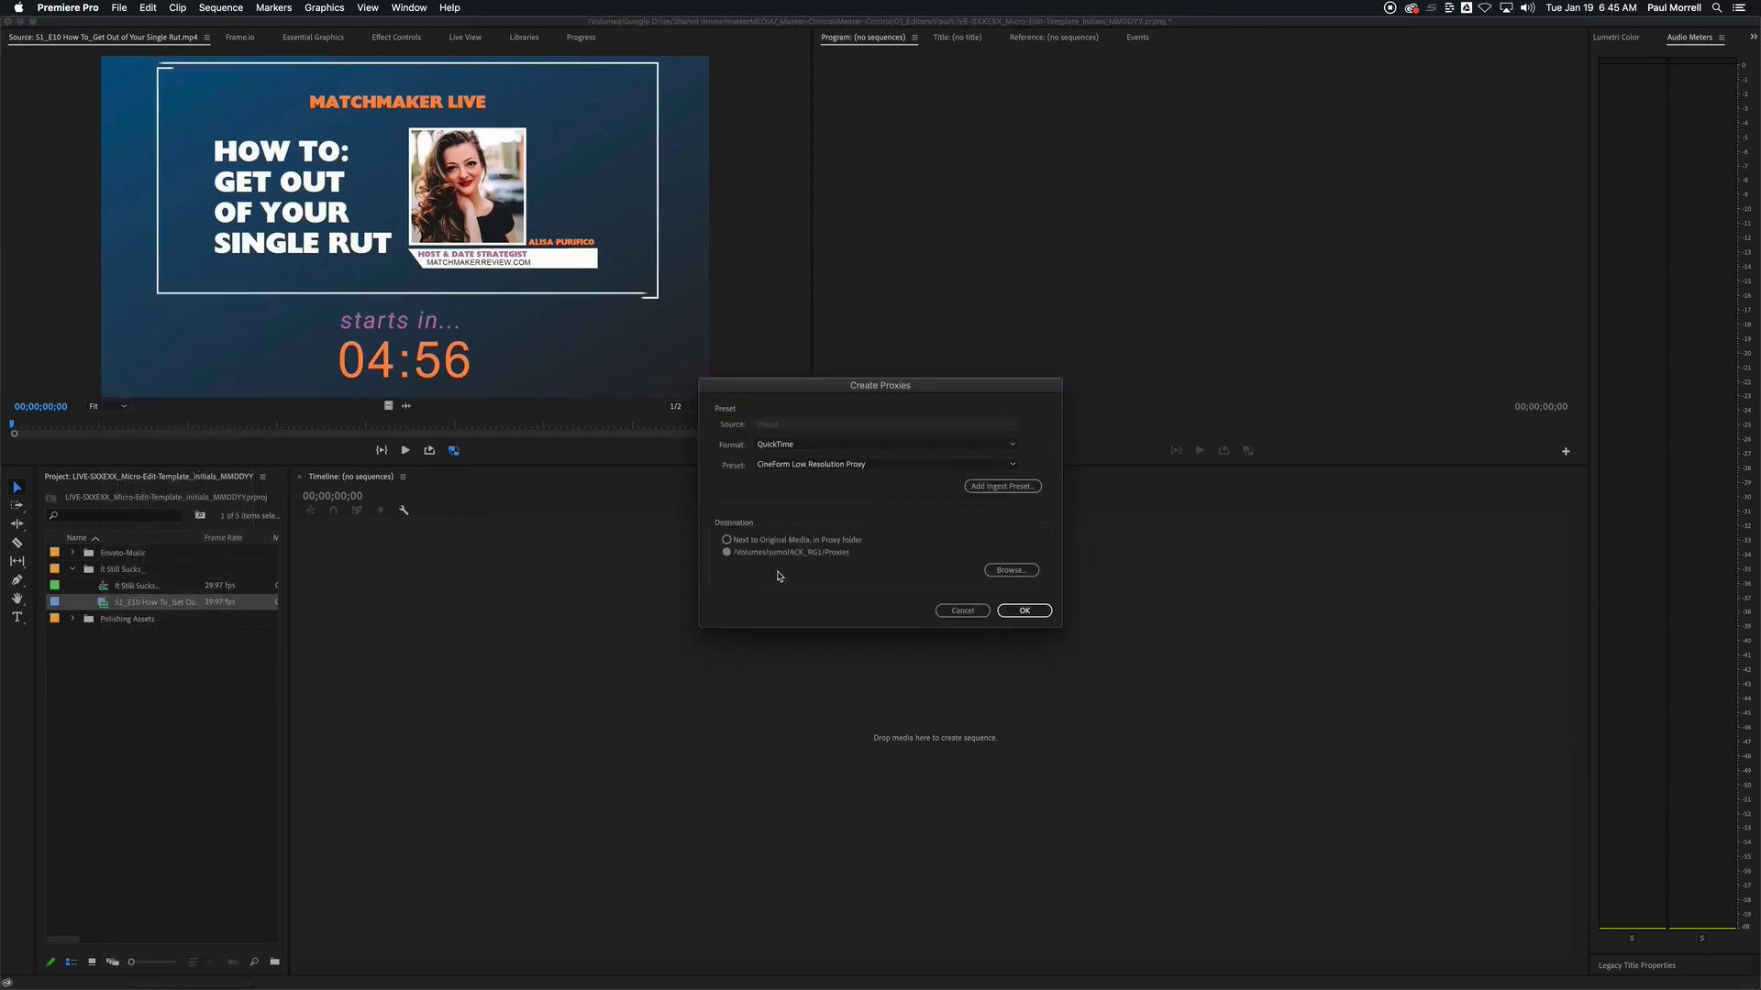
click(1024, 610)
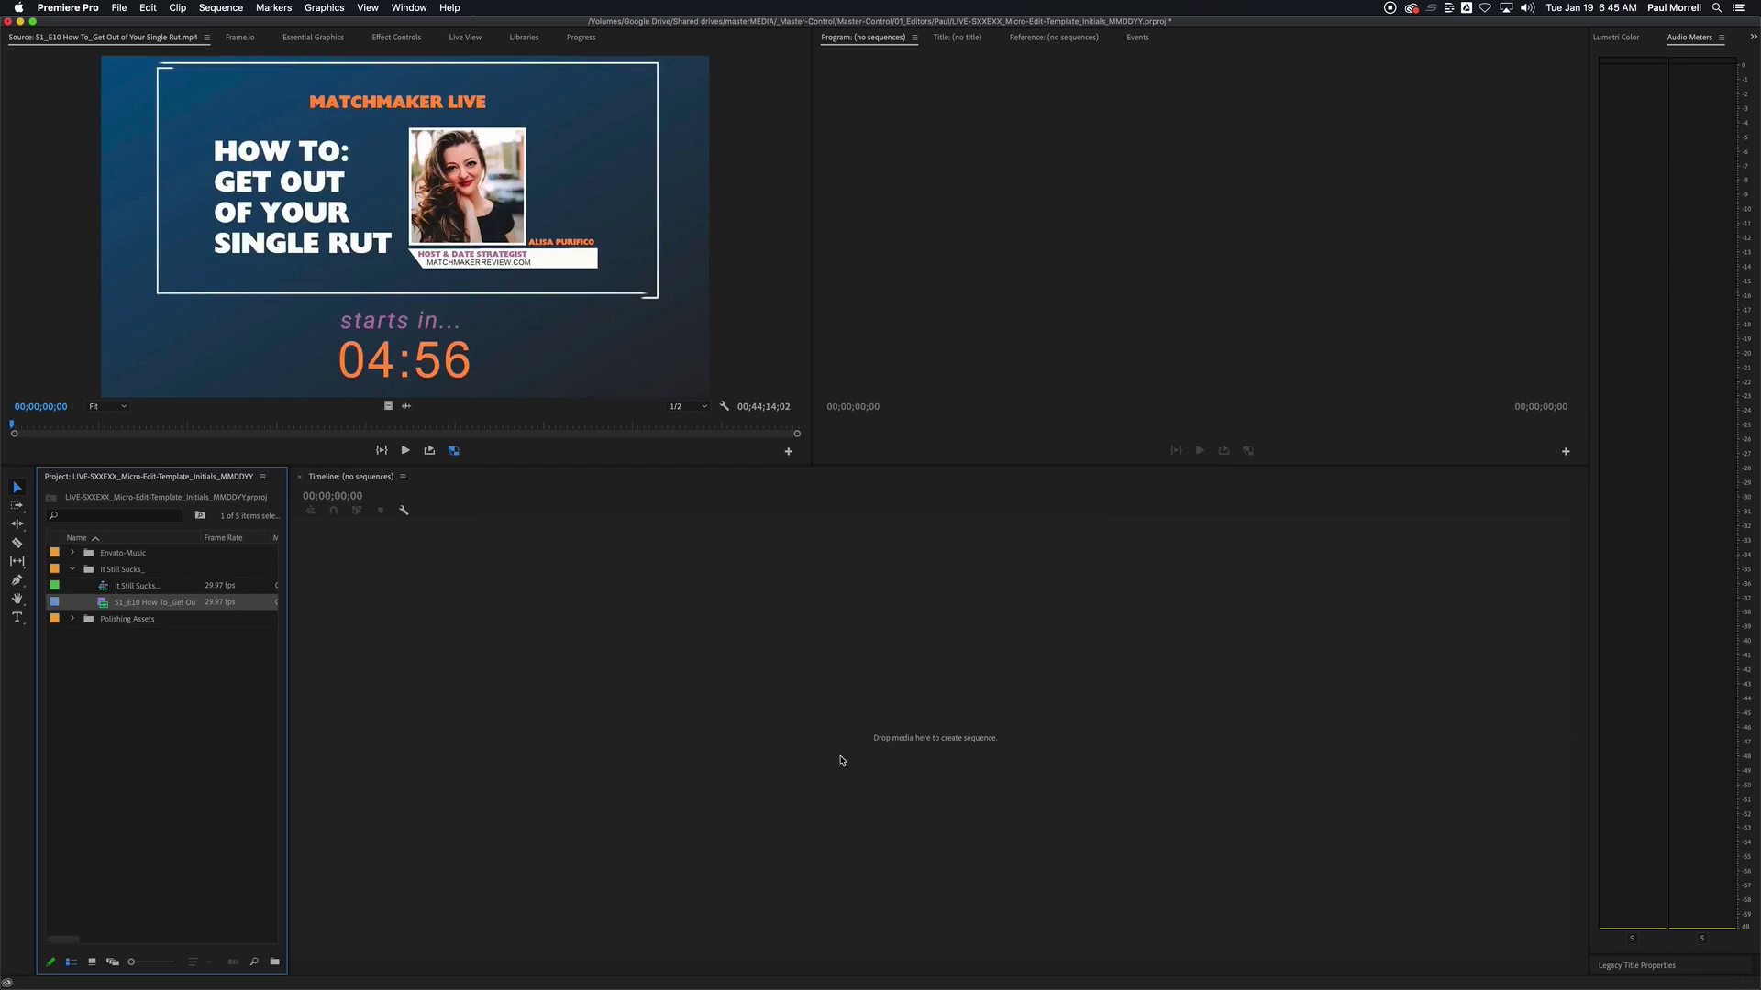
click(173, 695)
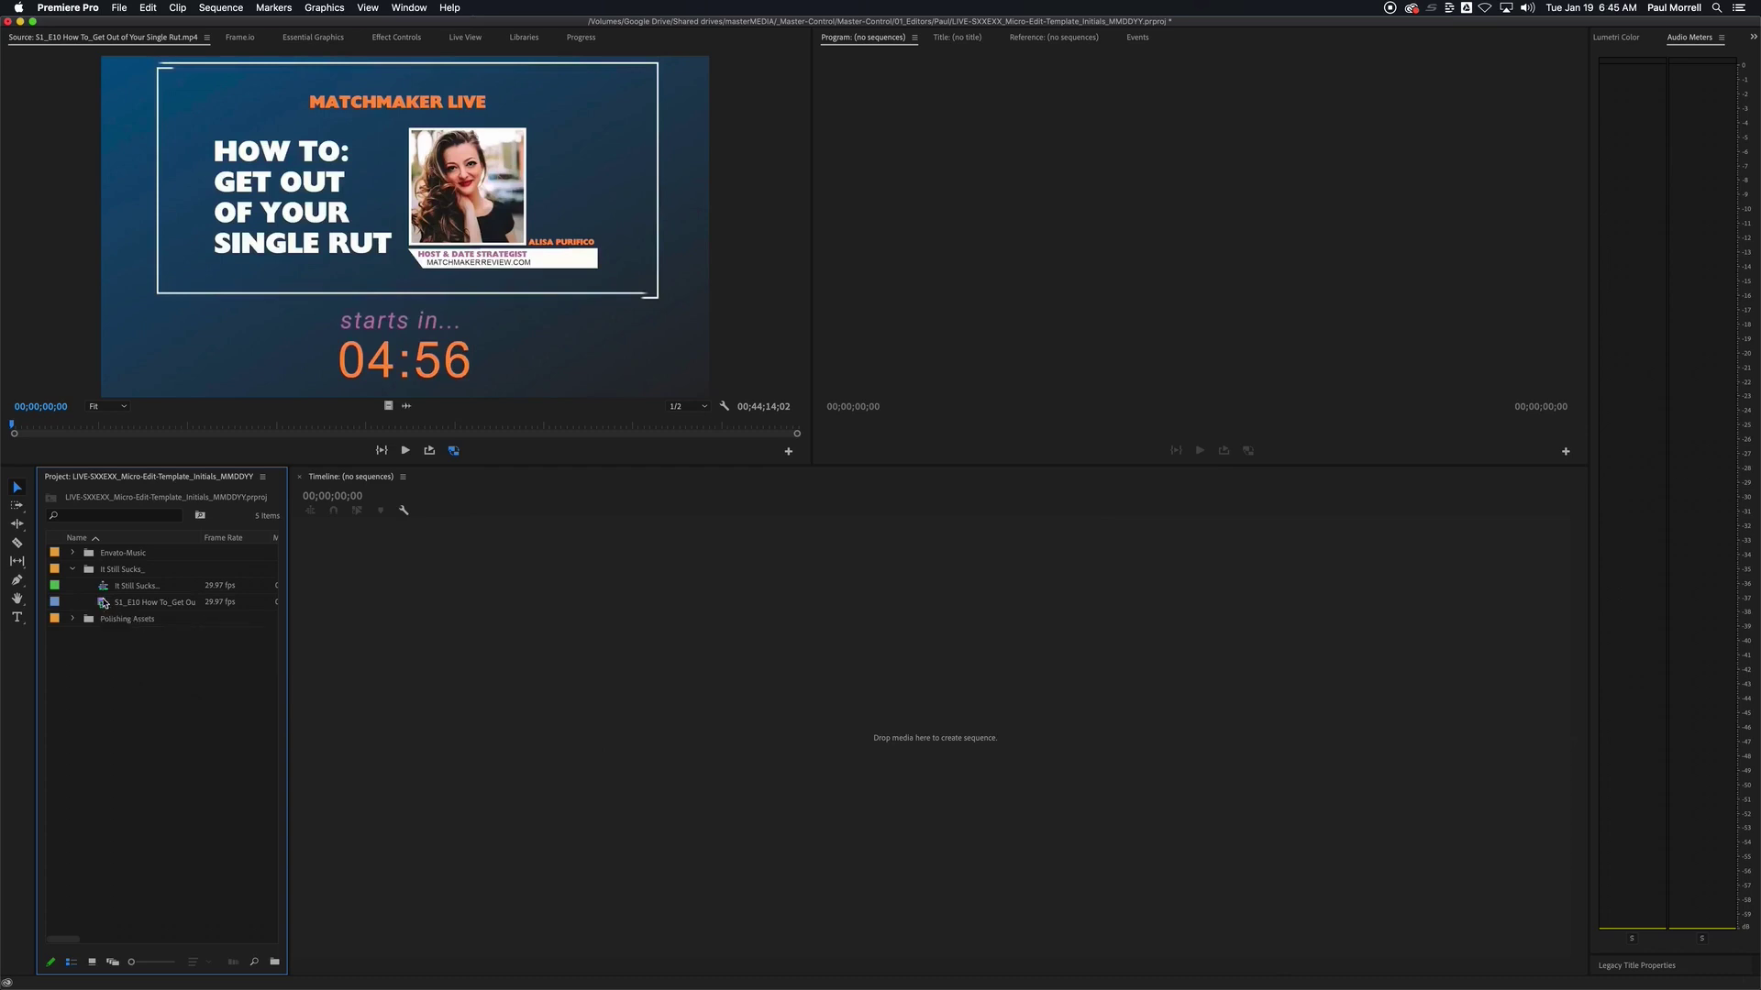
- Open the It Still Sucks... sequence in the timeline and scrub through its first half
click(102, 589)
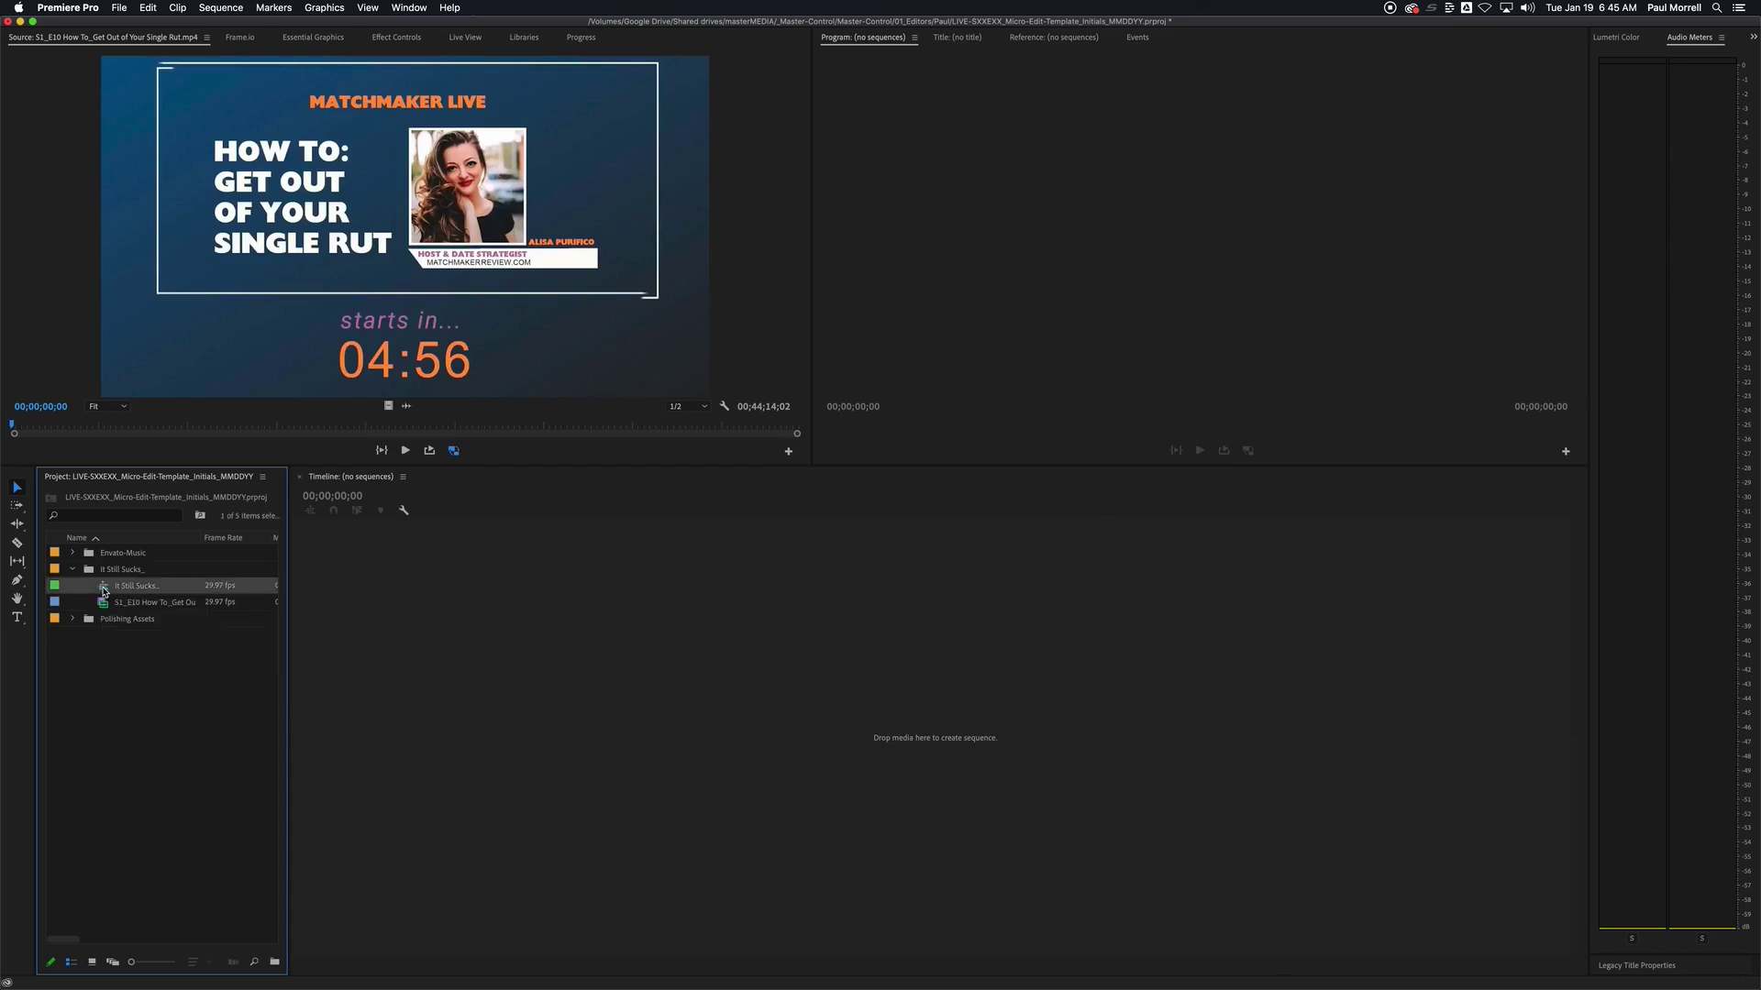
double_click(104, 590)
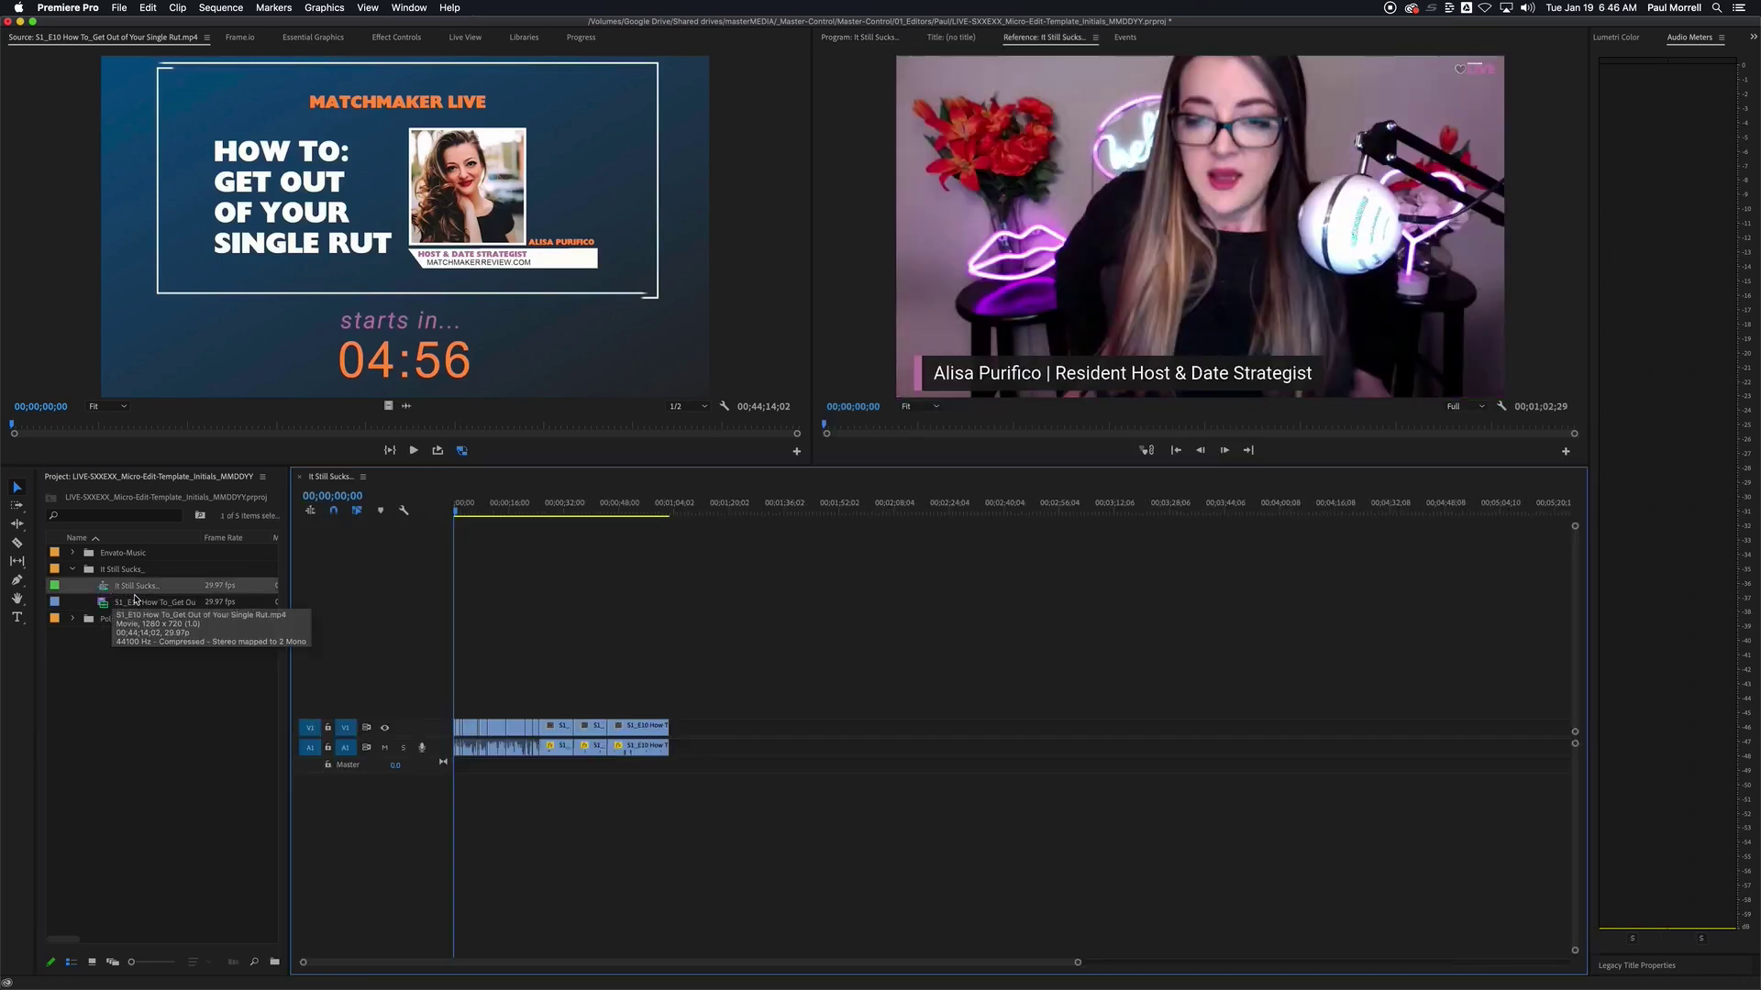
key(space)
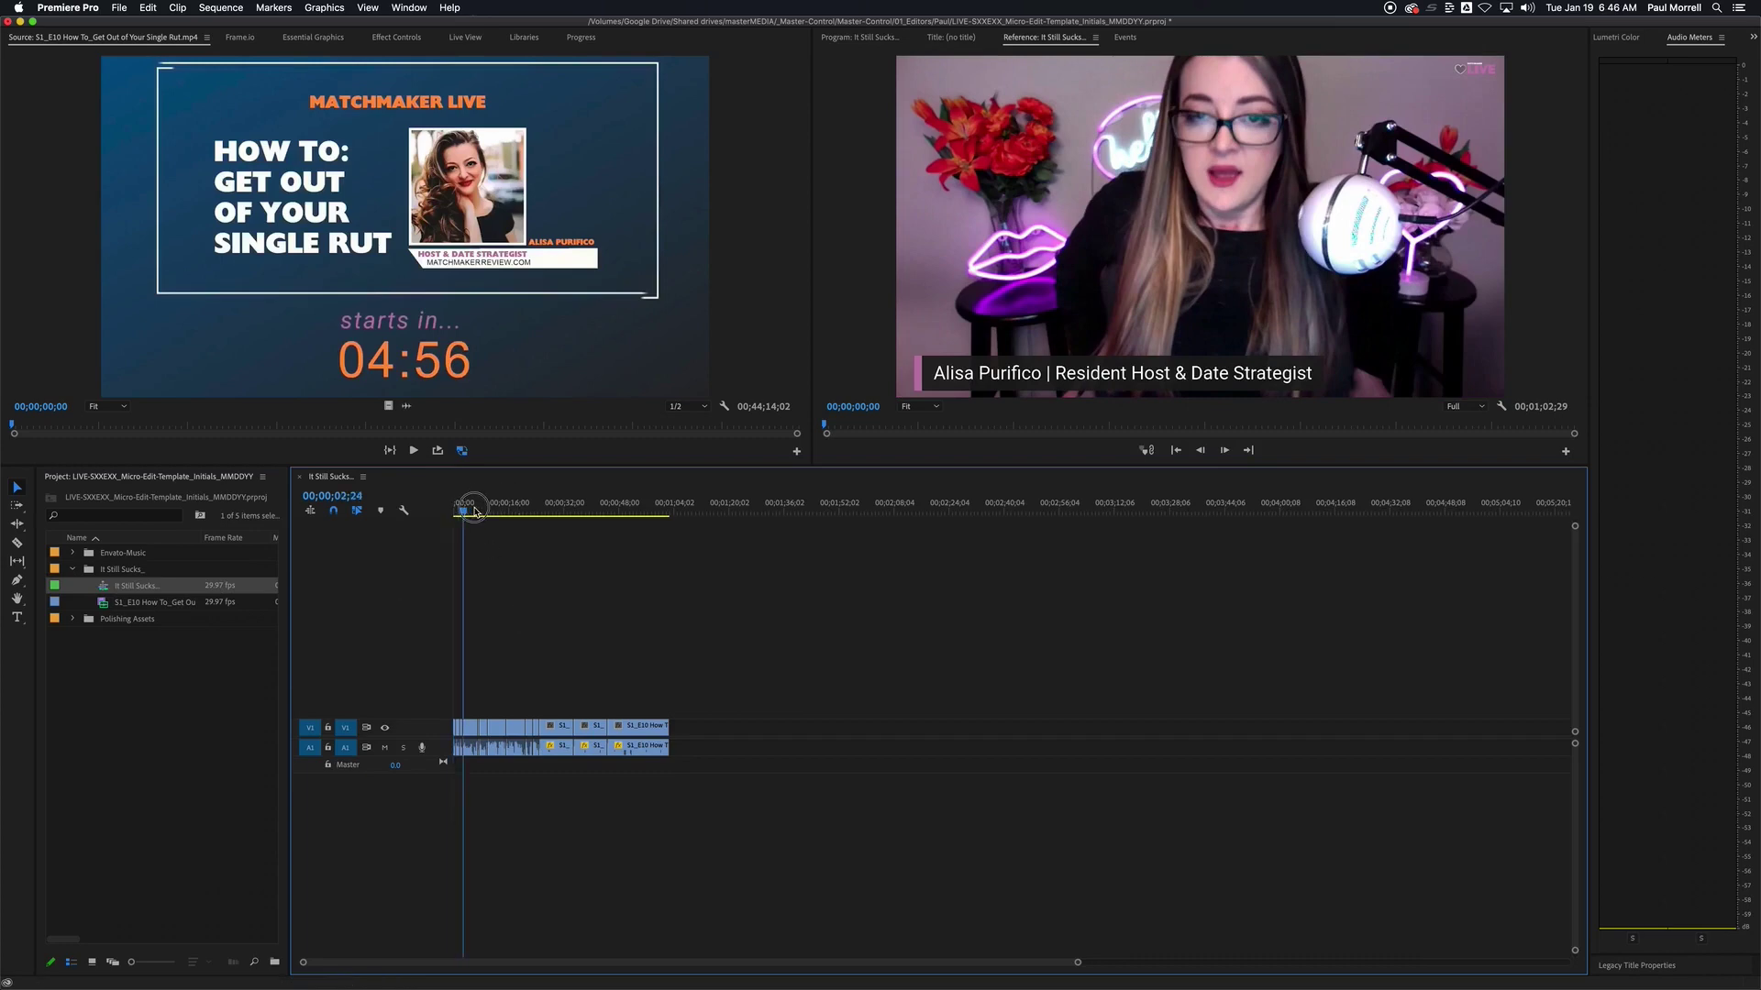
click(516, 536)
drag(515, 537, 553, 530)
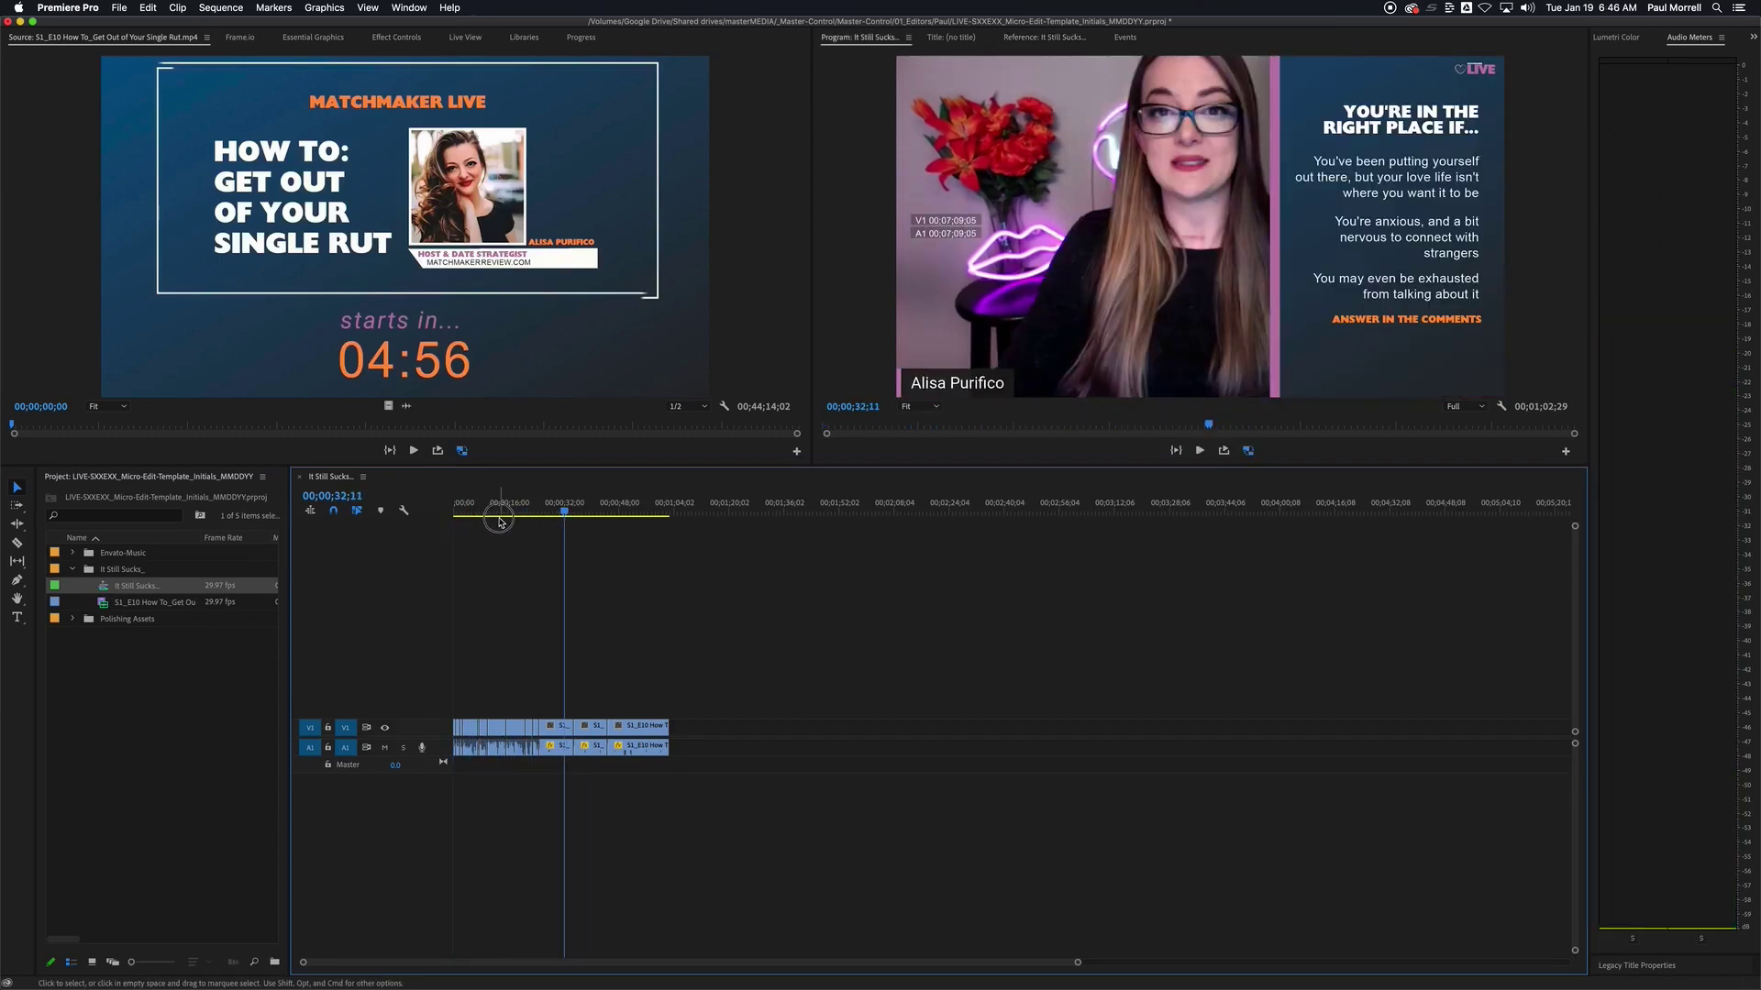
- Play the sequence's opening few seconds from the start with the timeline clips enlarged
key(Home)
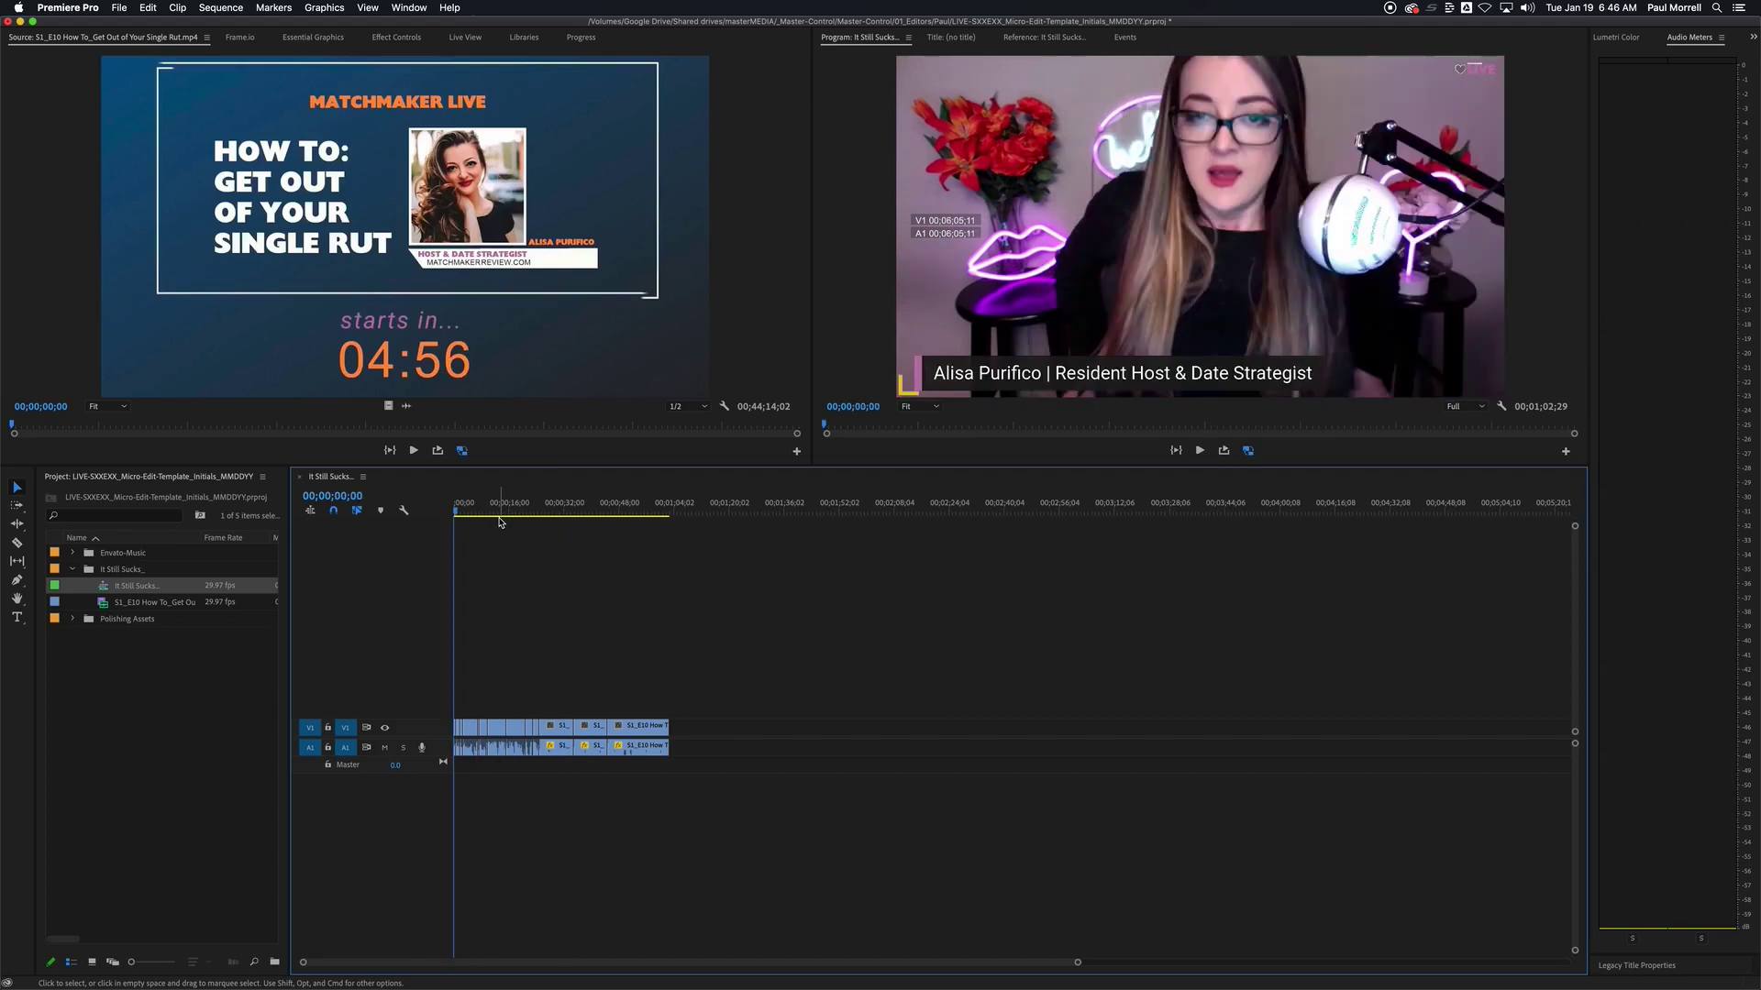
key(backslash)
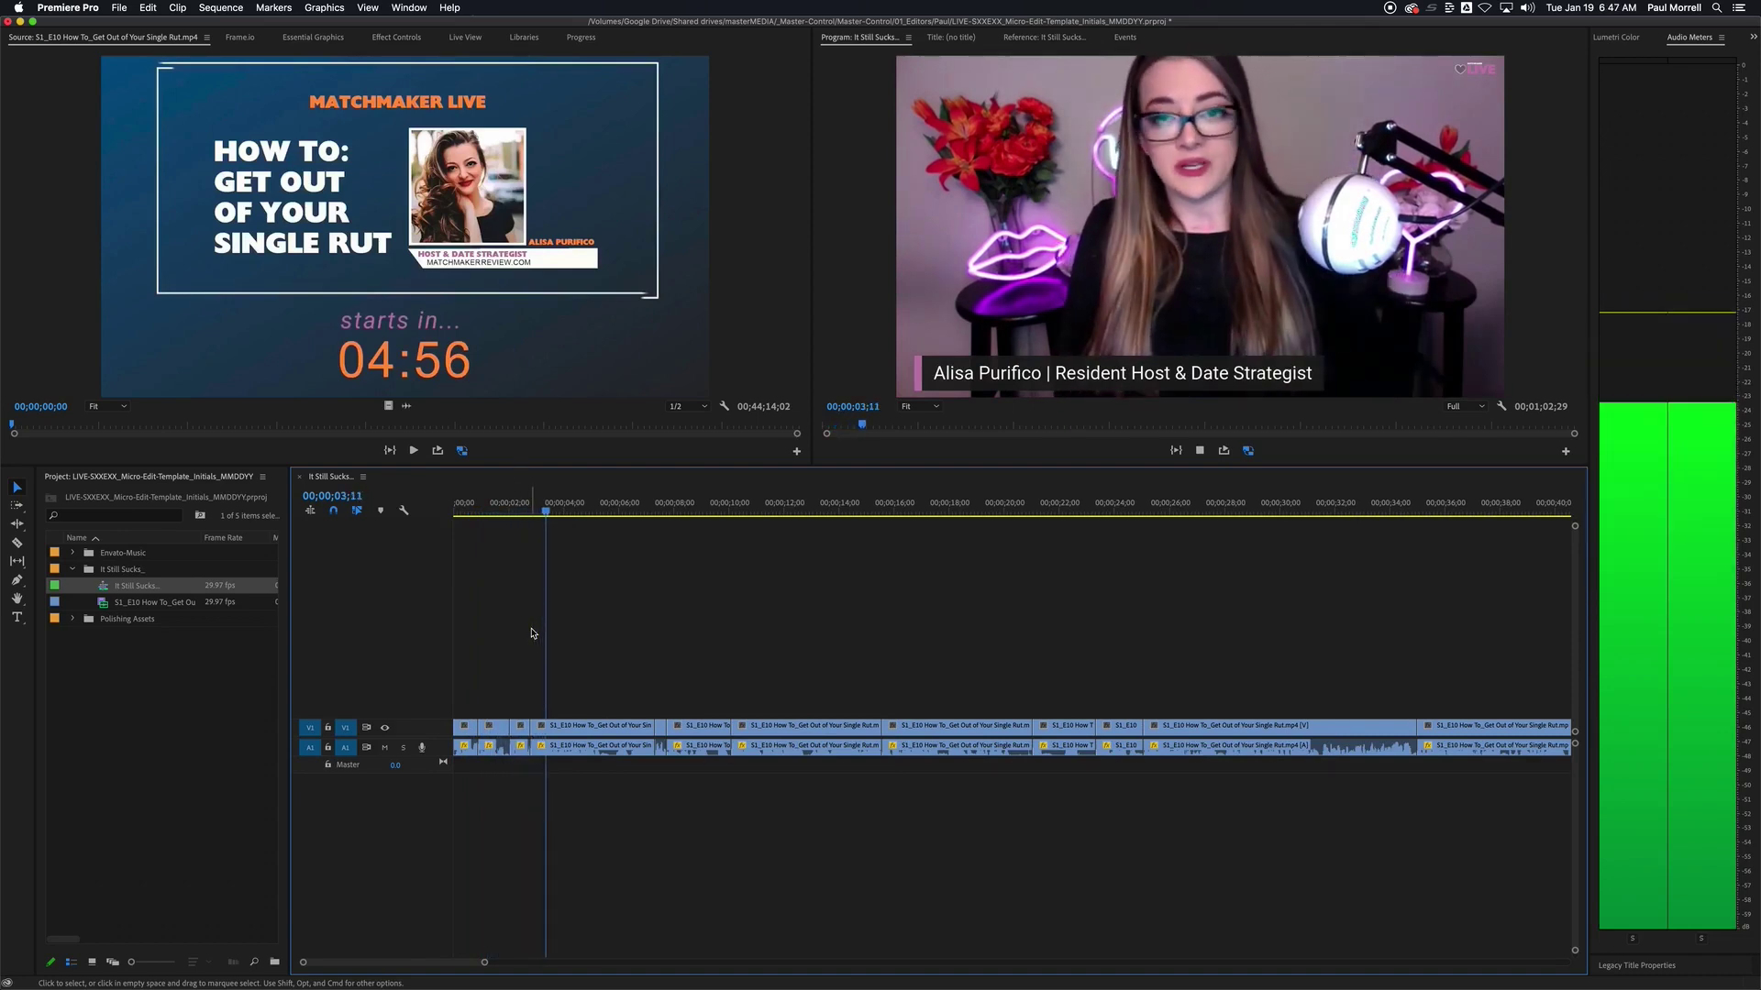
key(space)
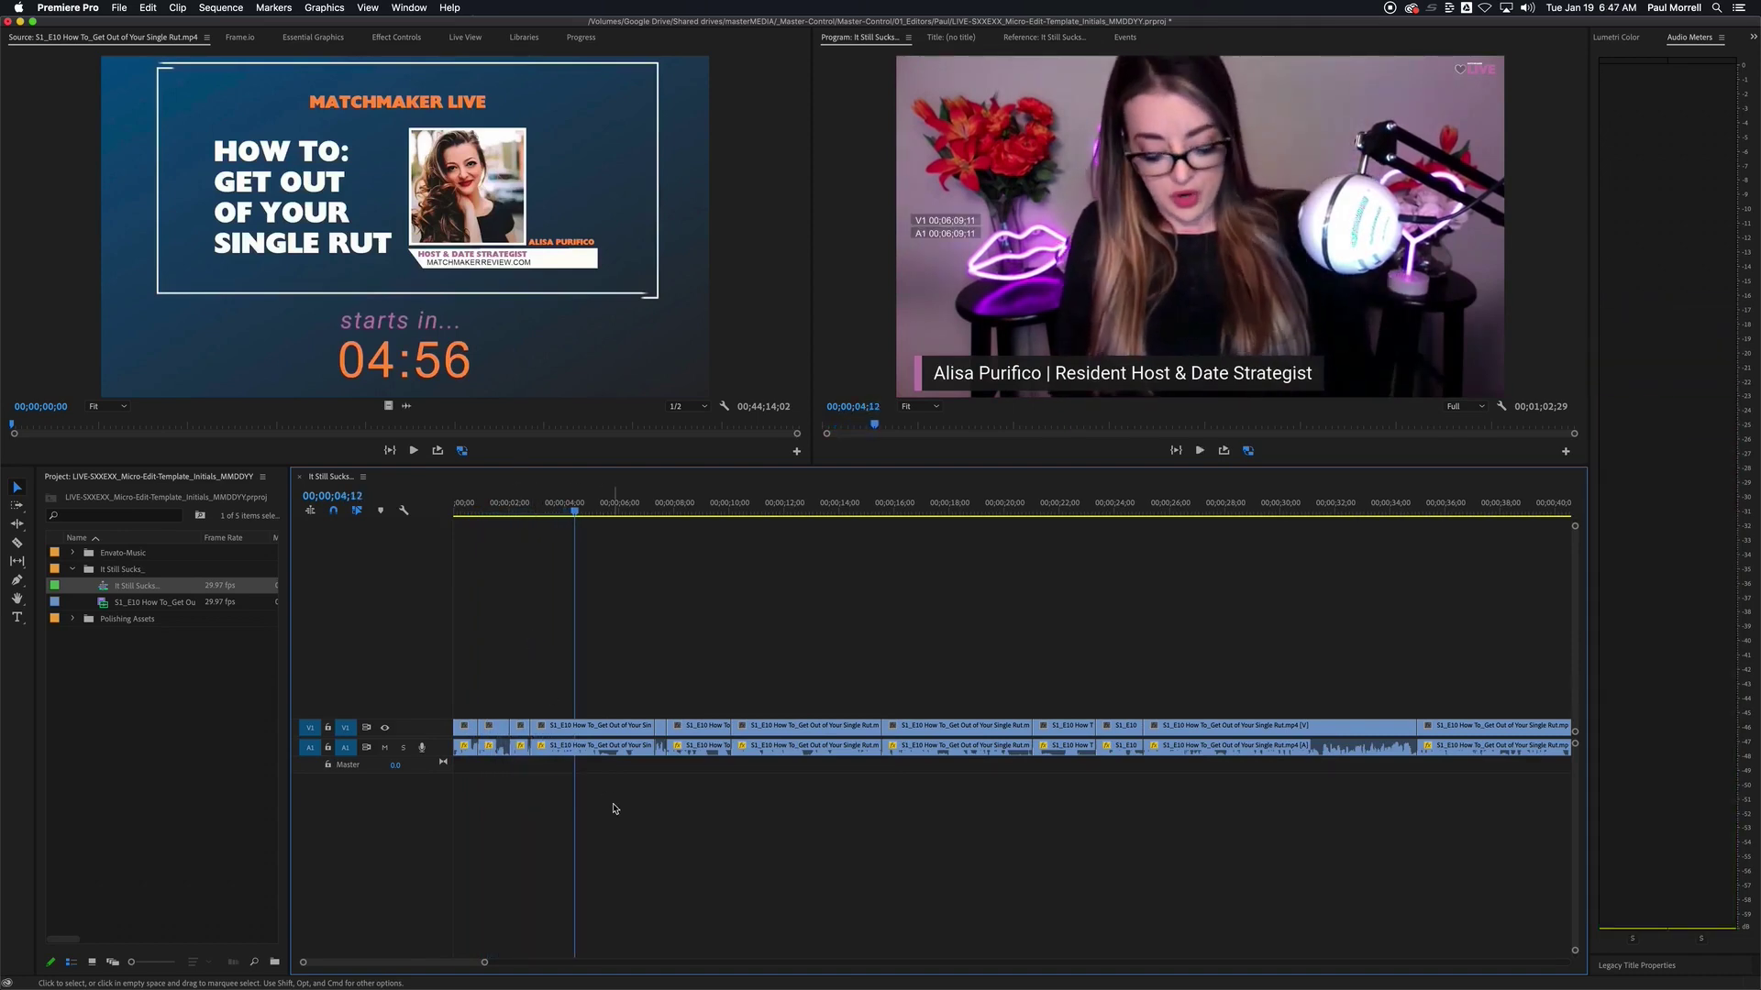
- Unlink the audio from the video on all the sequence's clips and select only the audio clips on A1
drag(619, 790, 447, 751)
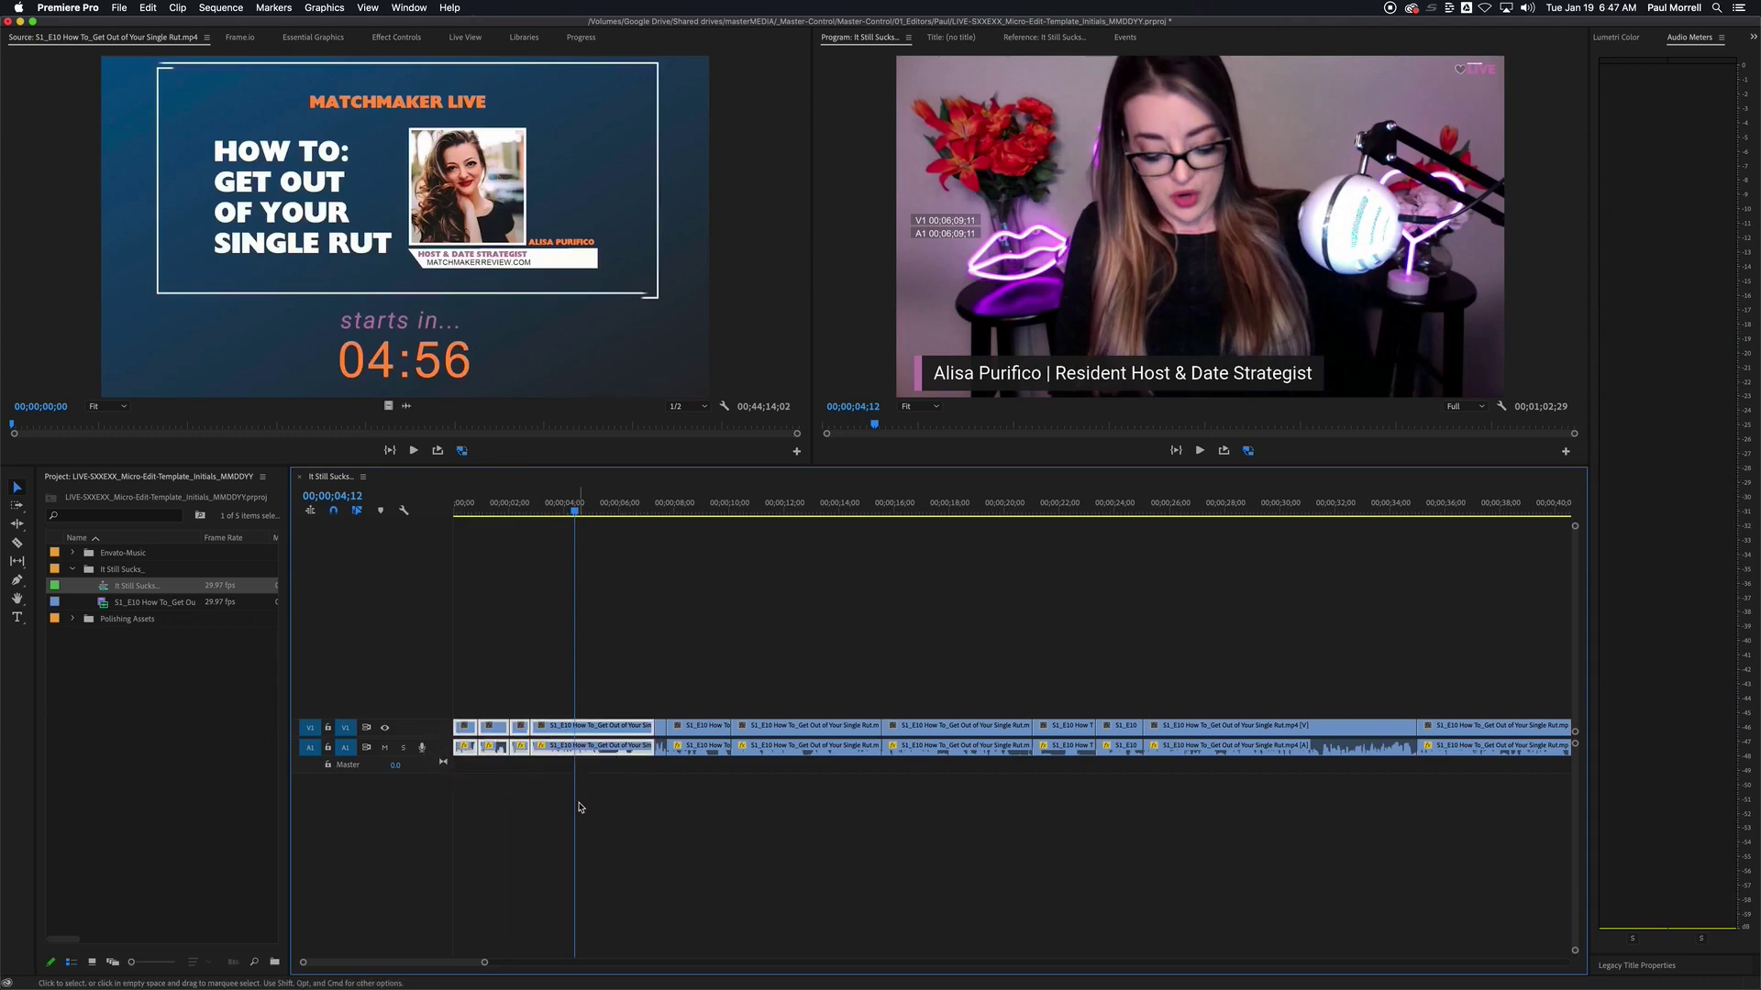
key(super+a)
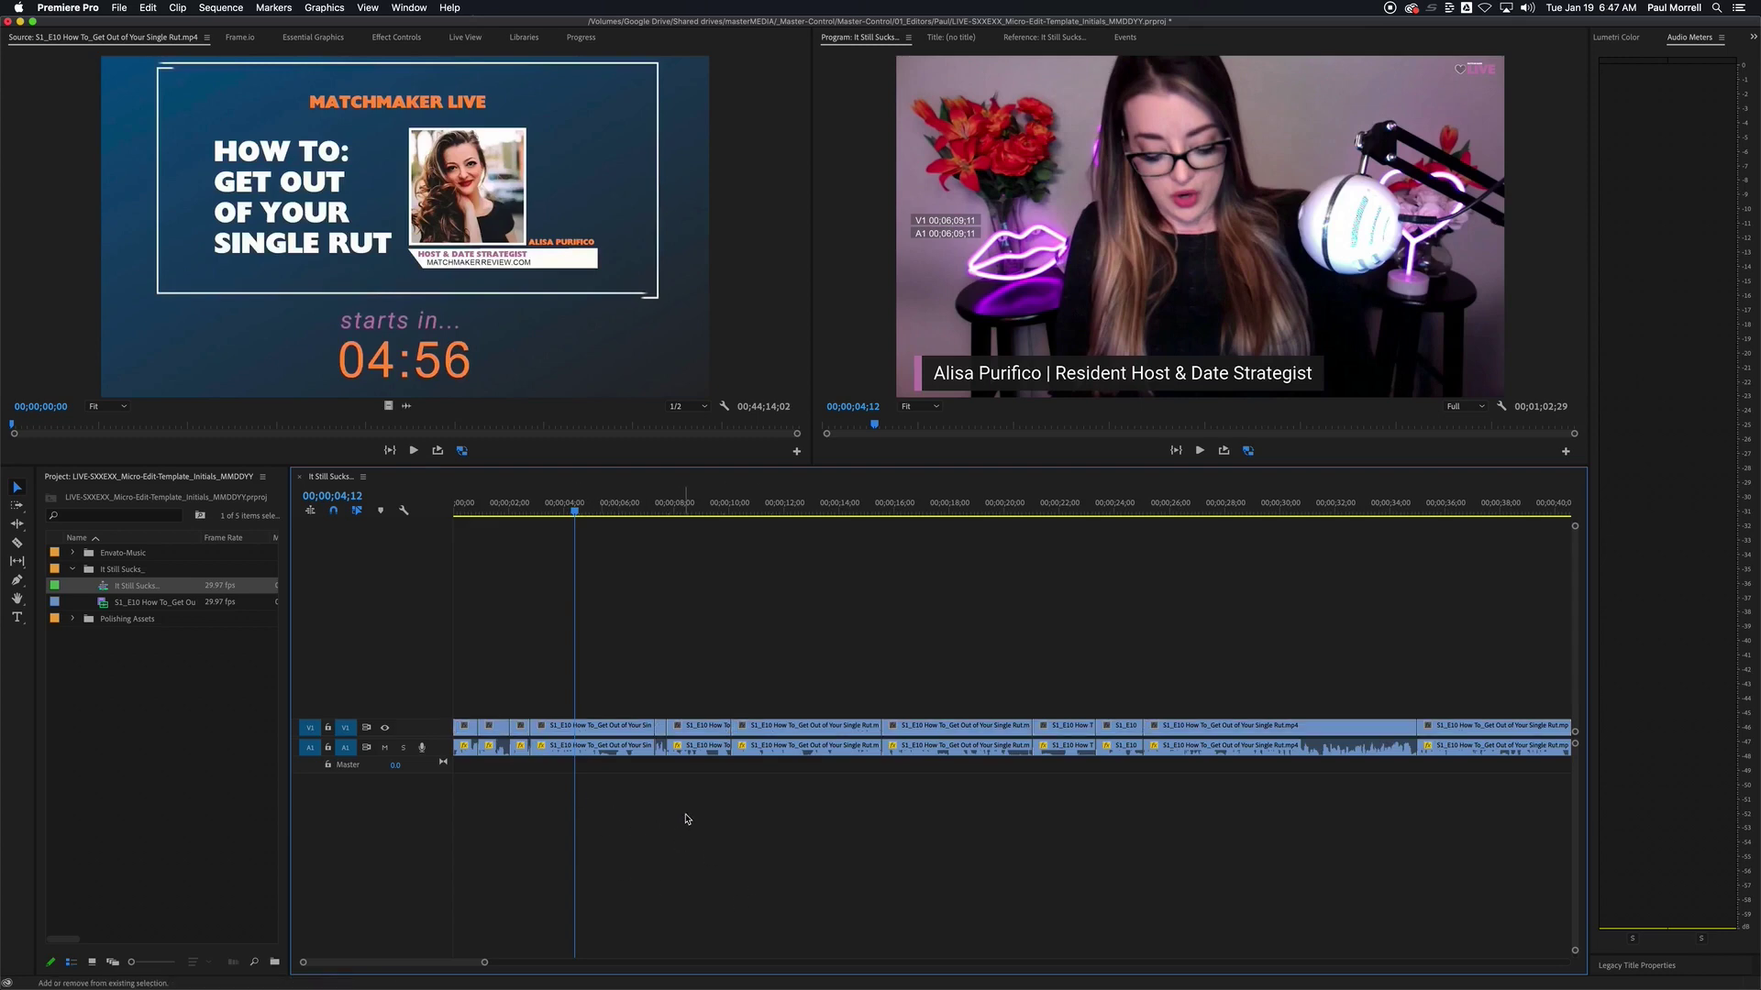
key(minus)
key(minus)
drag(937, 830, 407, 743)
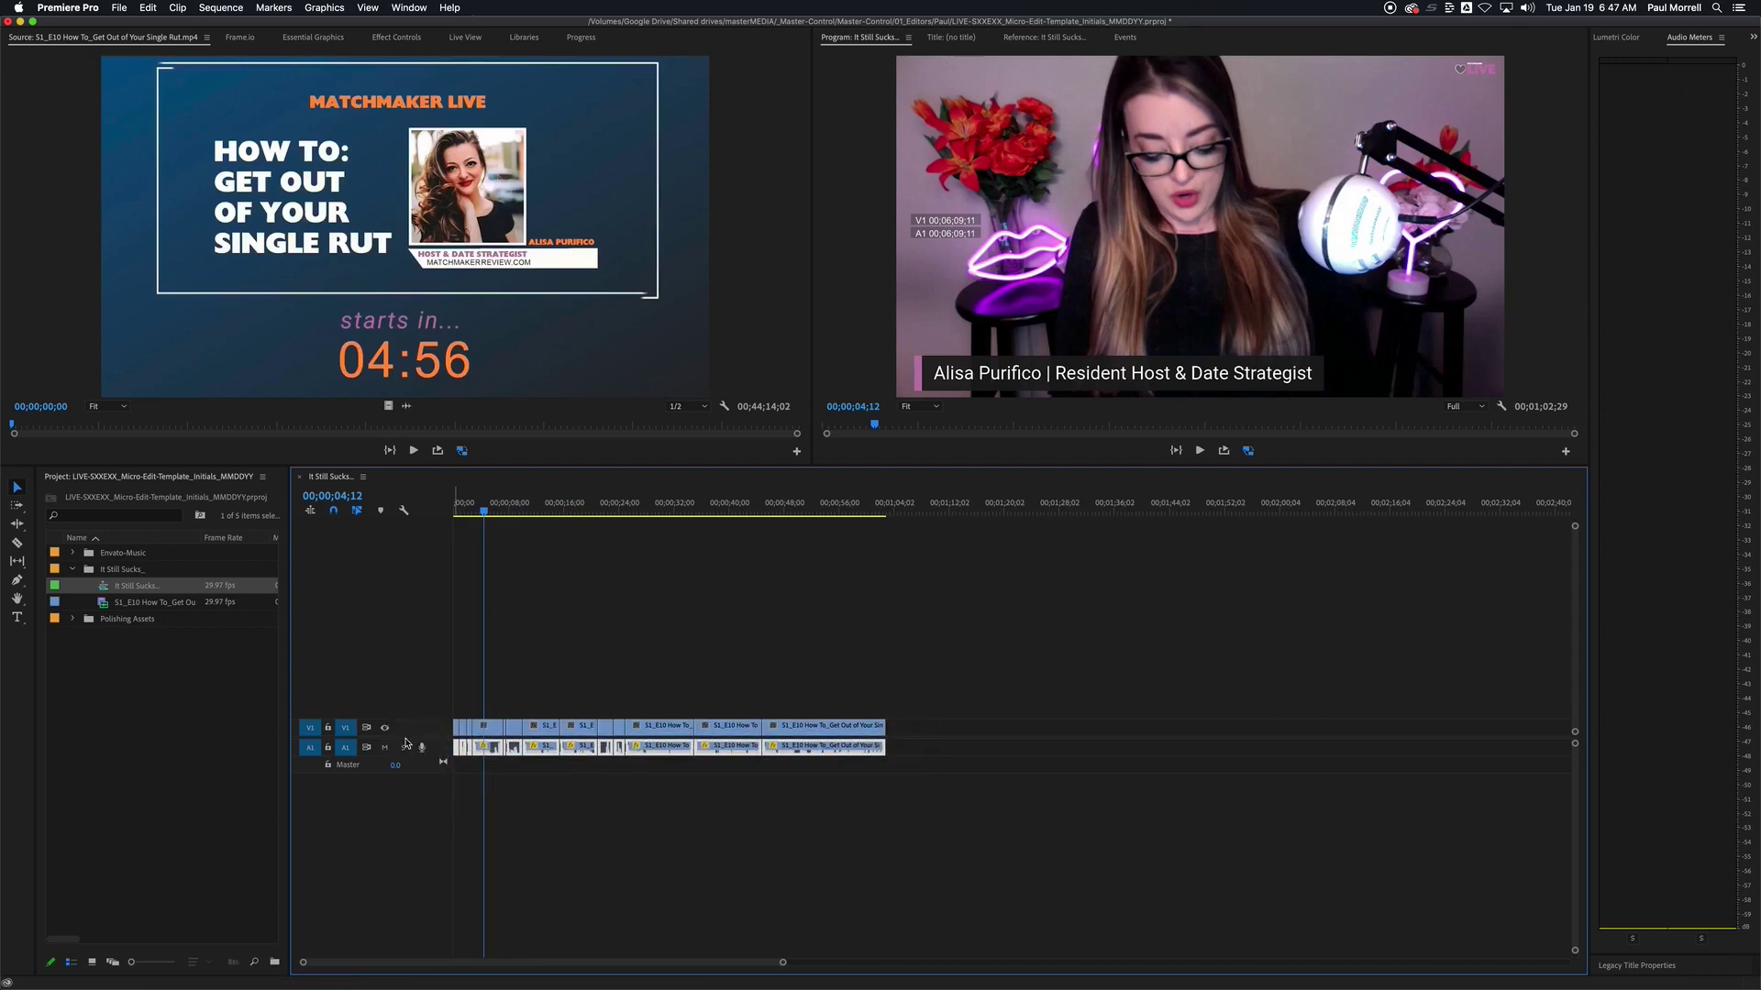
- Play the sequence from the start to about 18 seconds, checking how the audio sounds across the cuts
key(Home)
key(space)
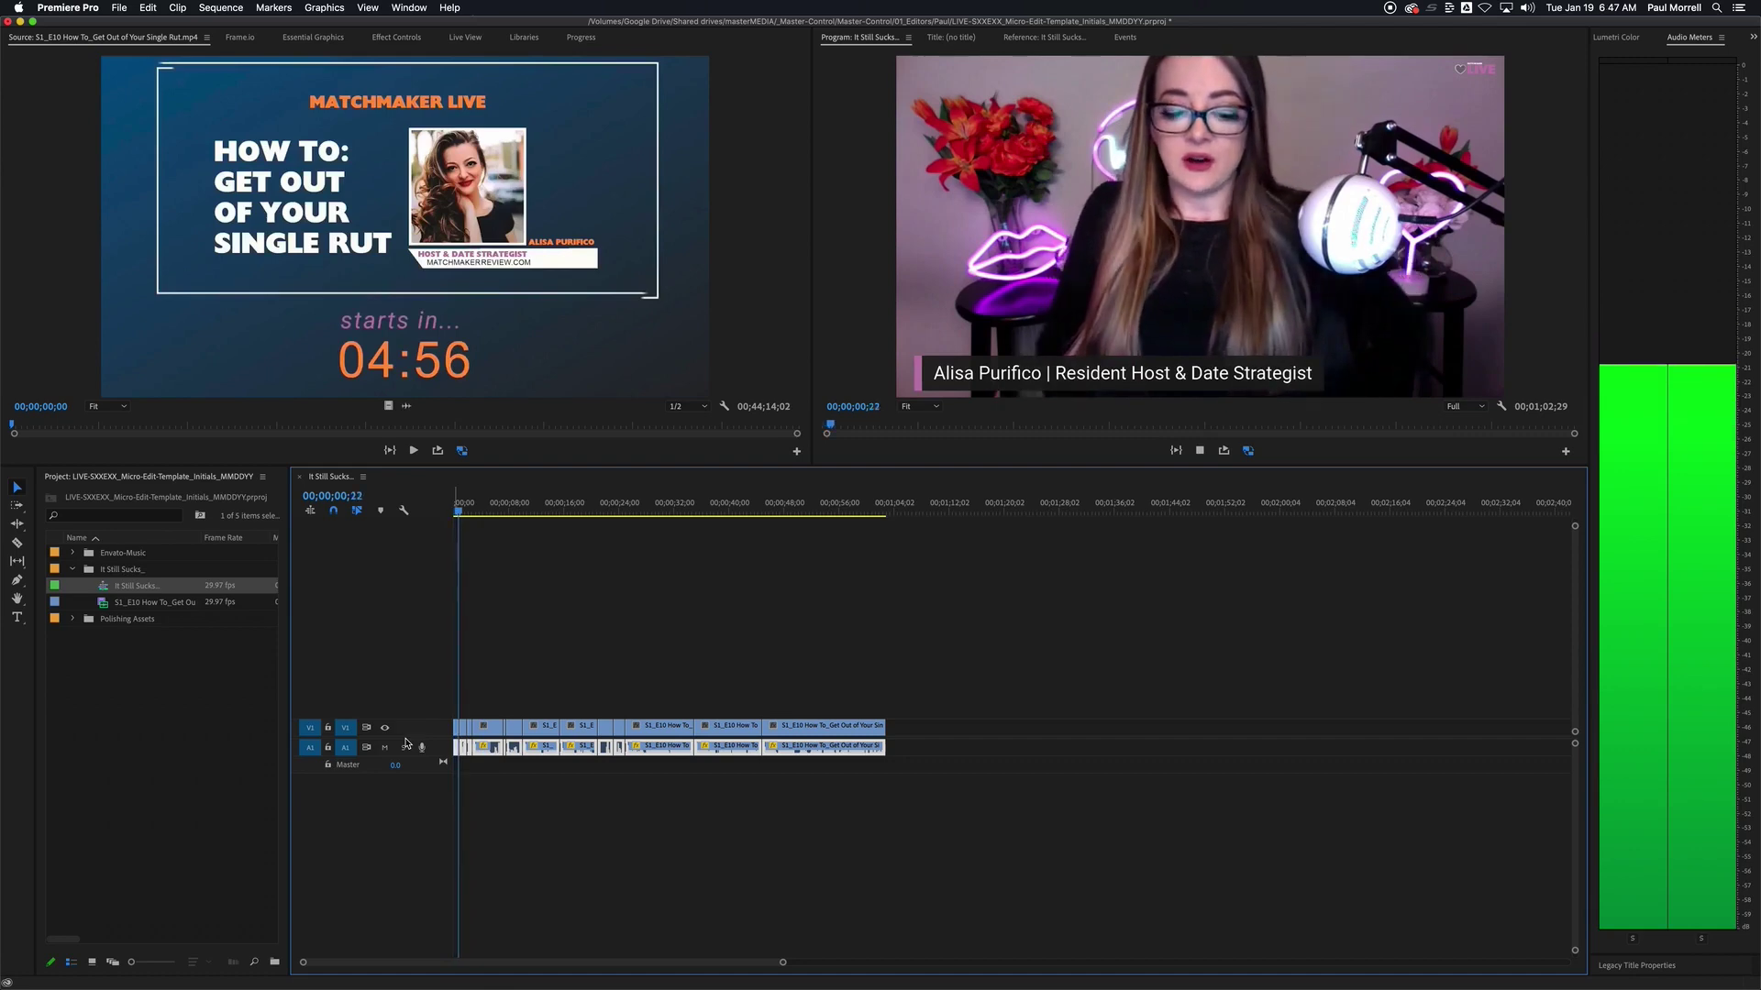
key(=)
key(=)
key(=)
key(=)
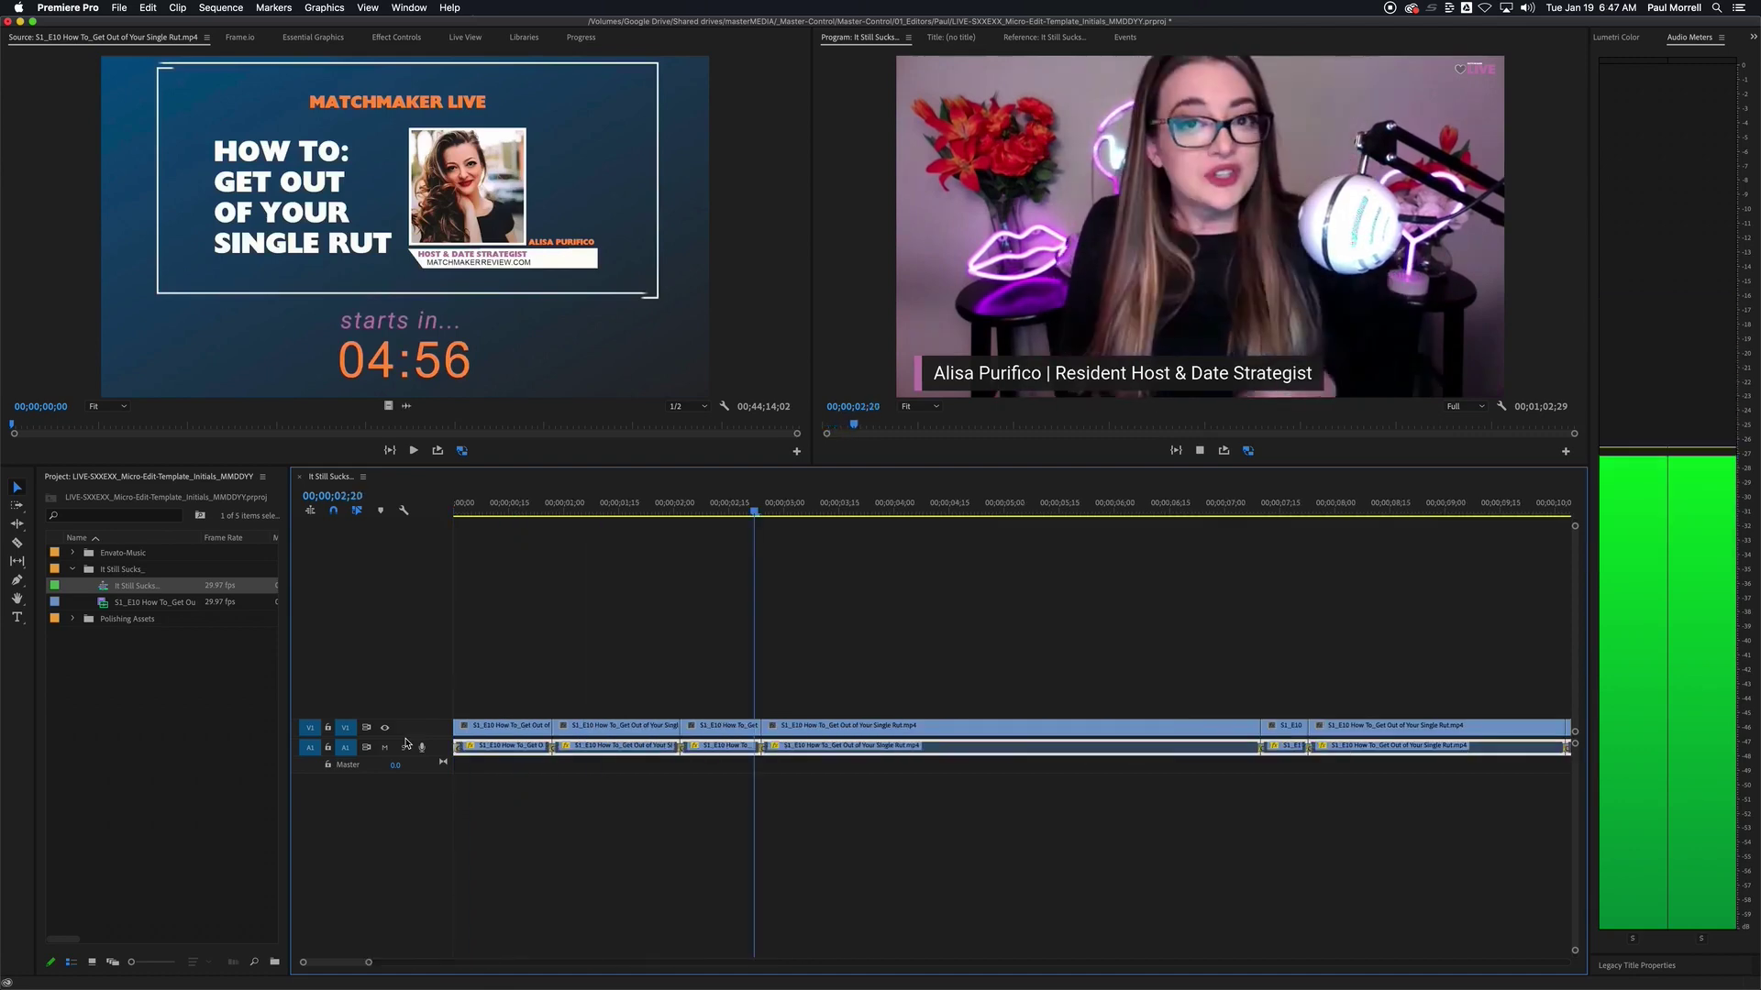
click(801, 826)
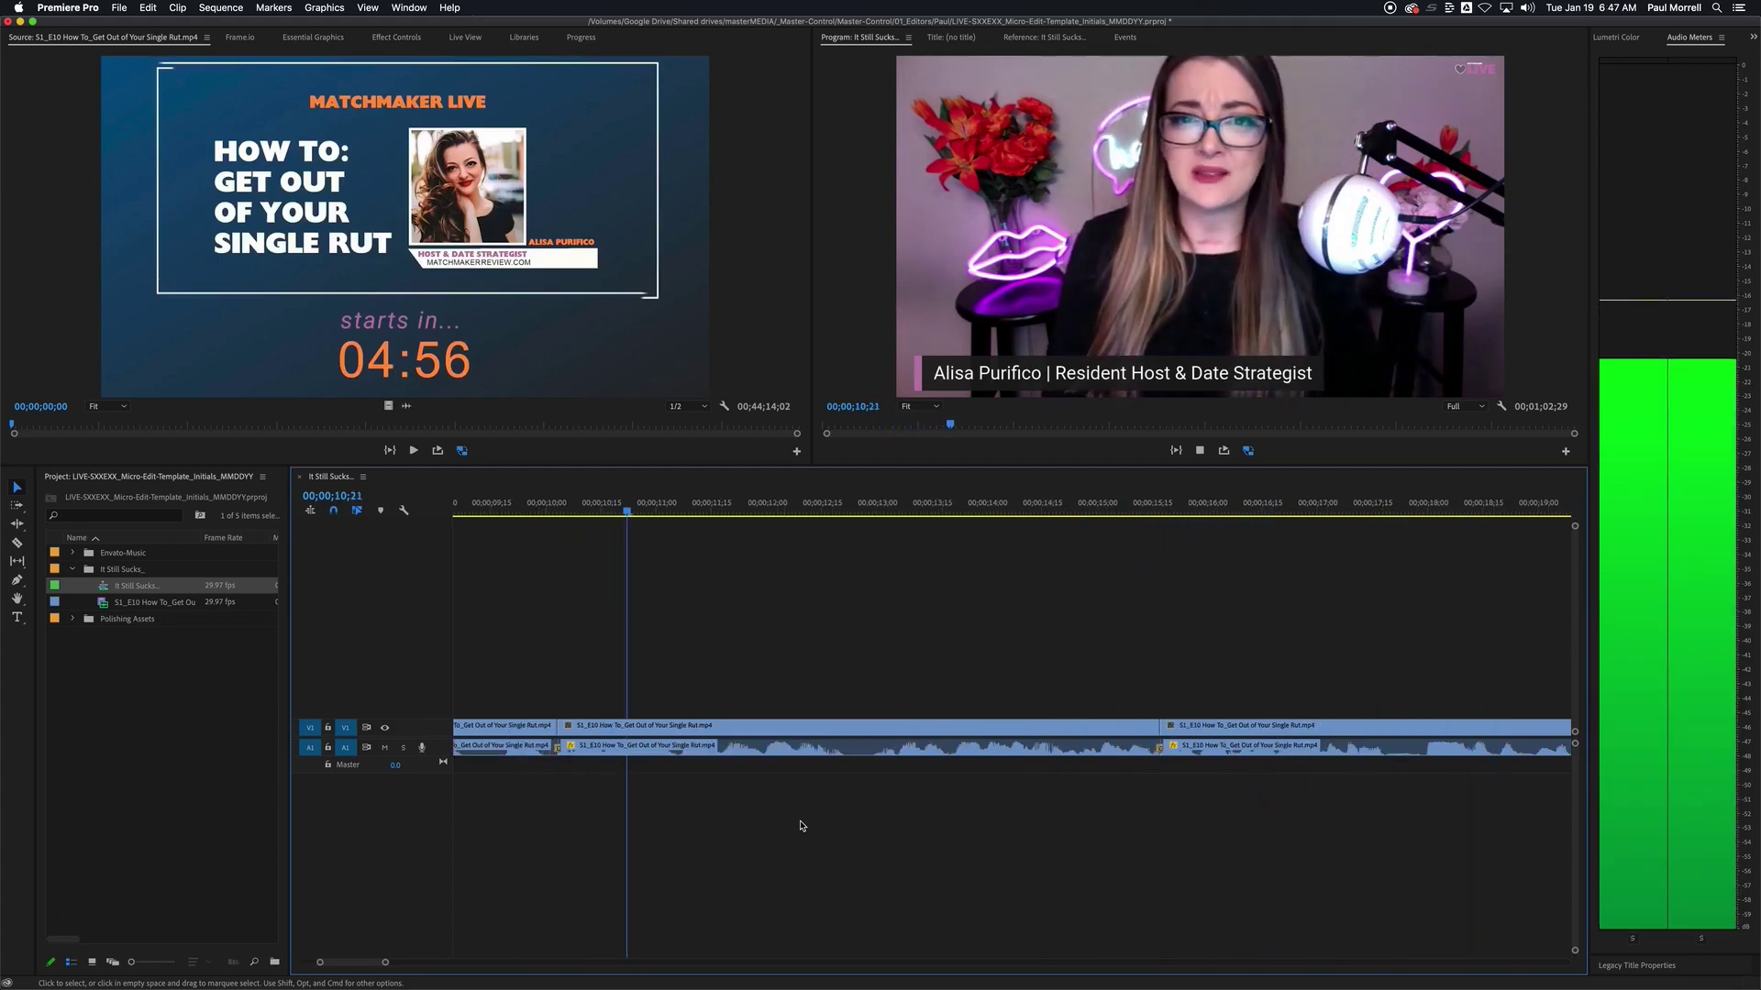
key(minus)
key(minus)
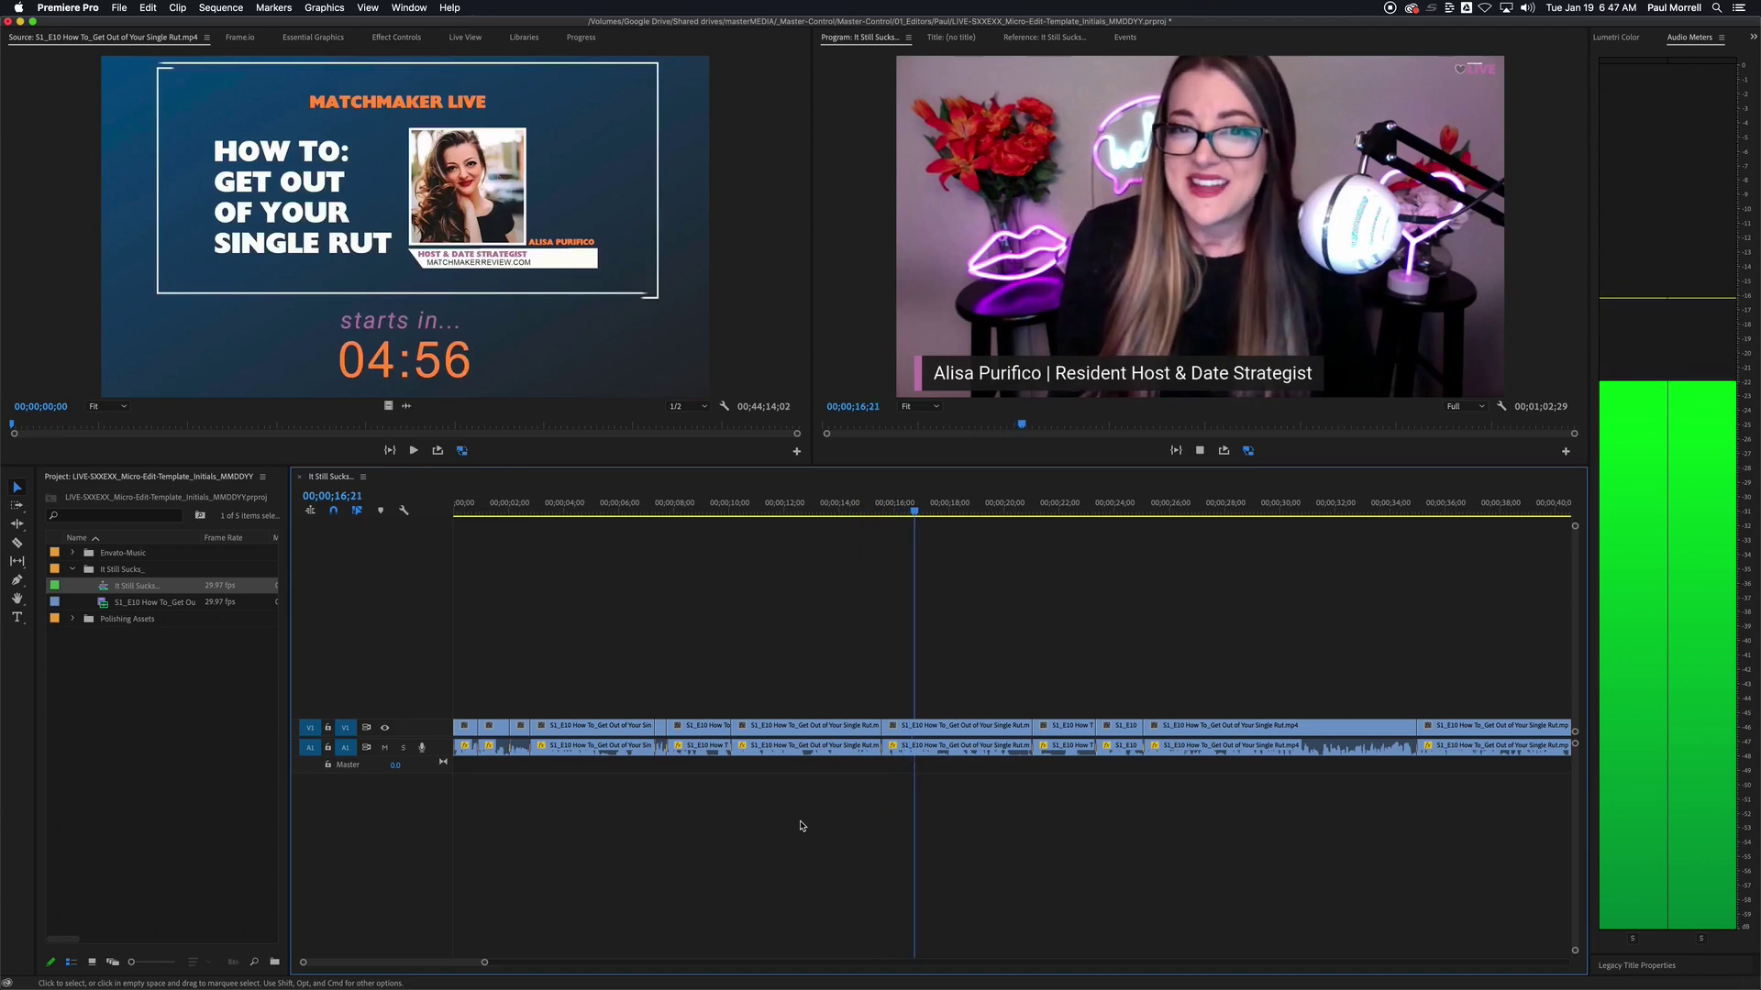
key(space)
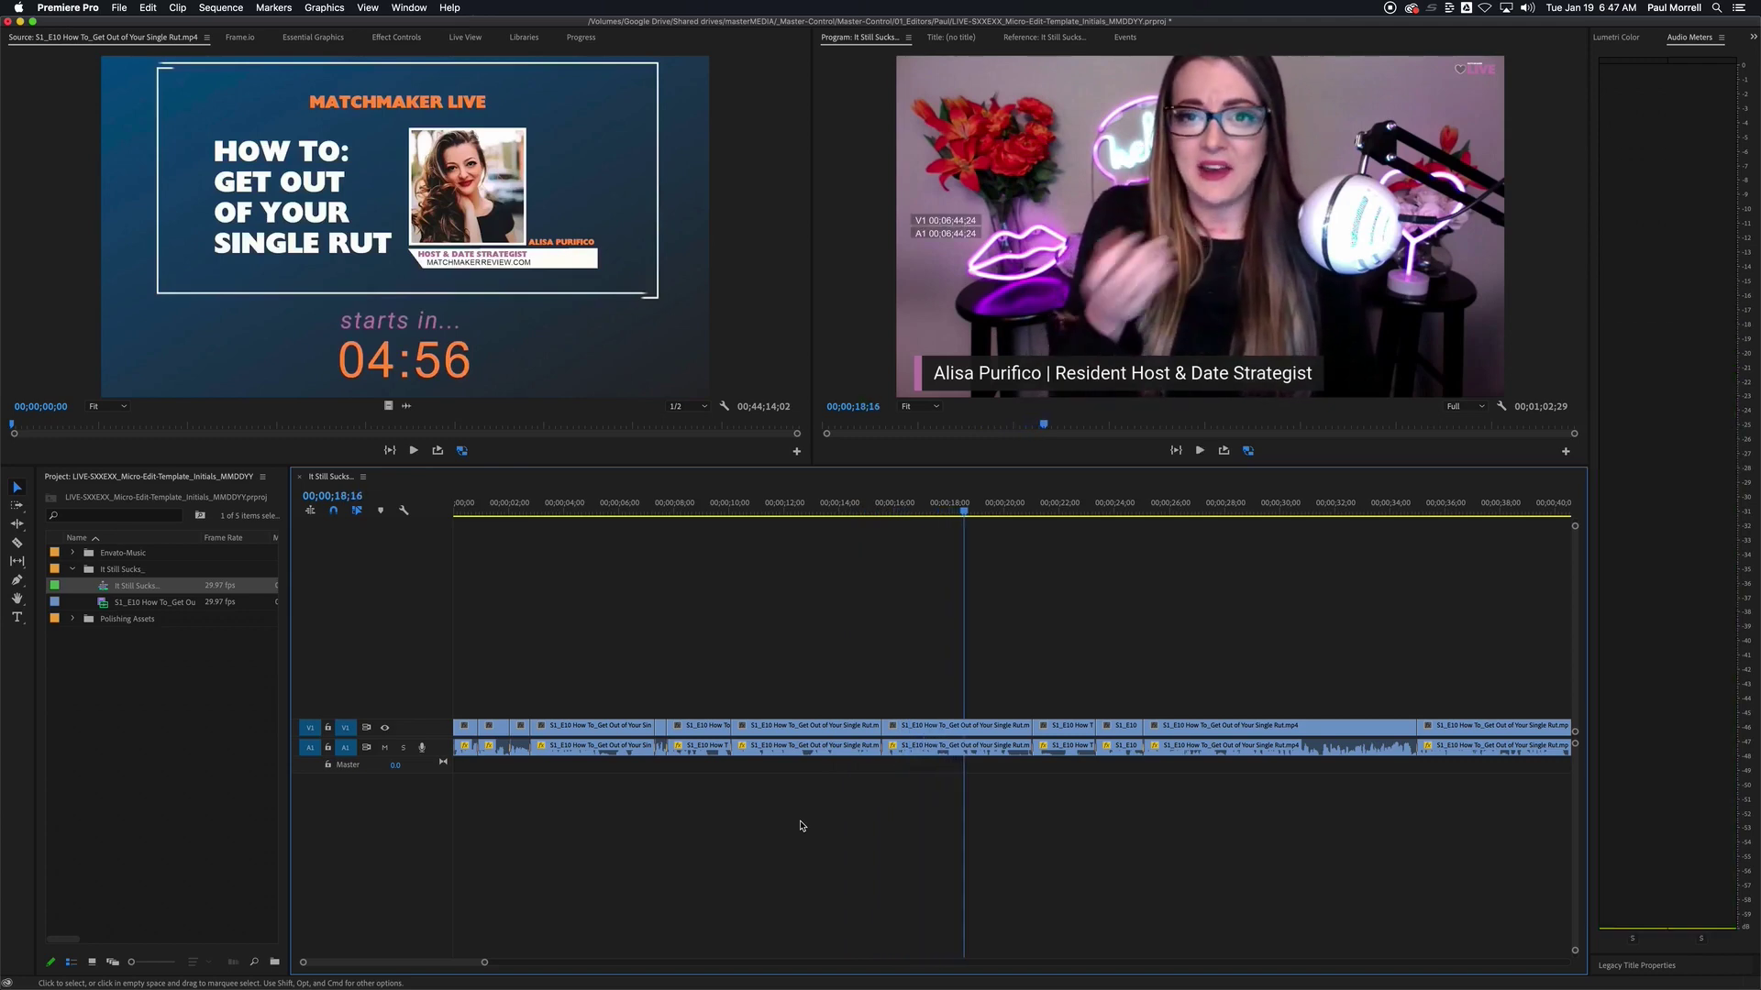
- Review the cuts up to about 27 seconds, scrub back to around 16 seconds, and replay the sequence from its beginning
key(space)
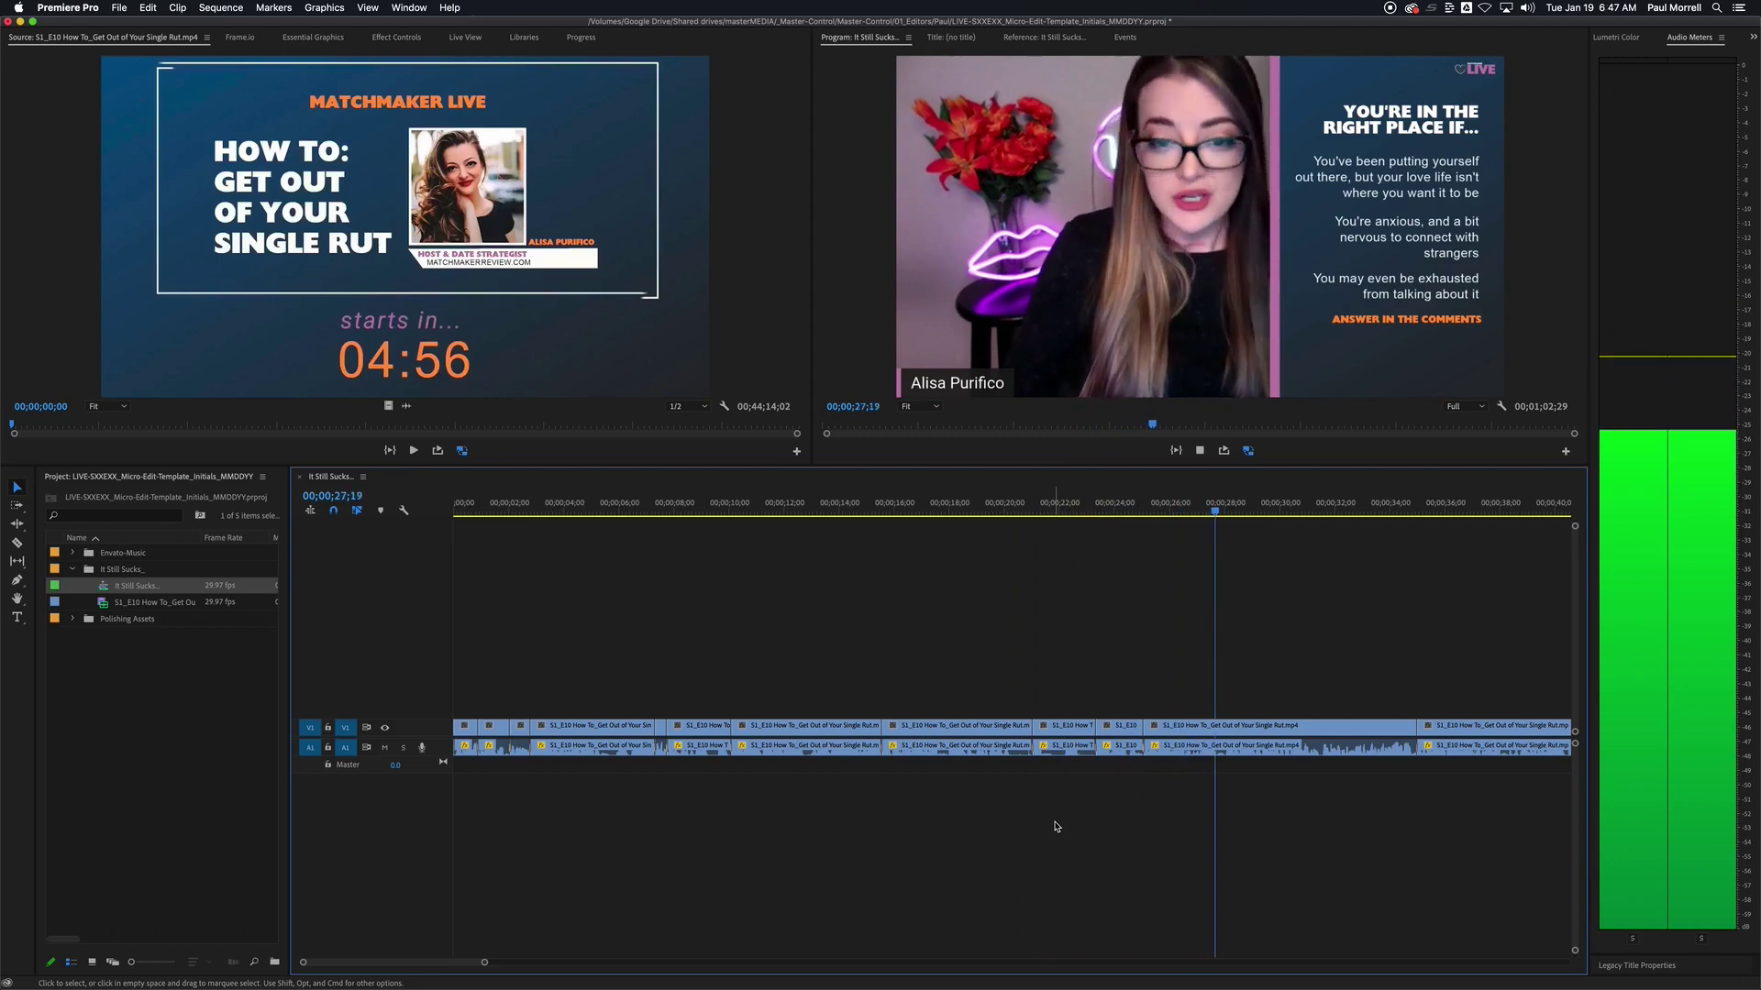
key(space)
click(987, 514)
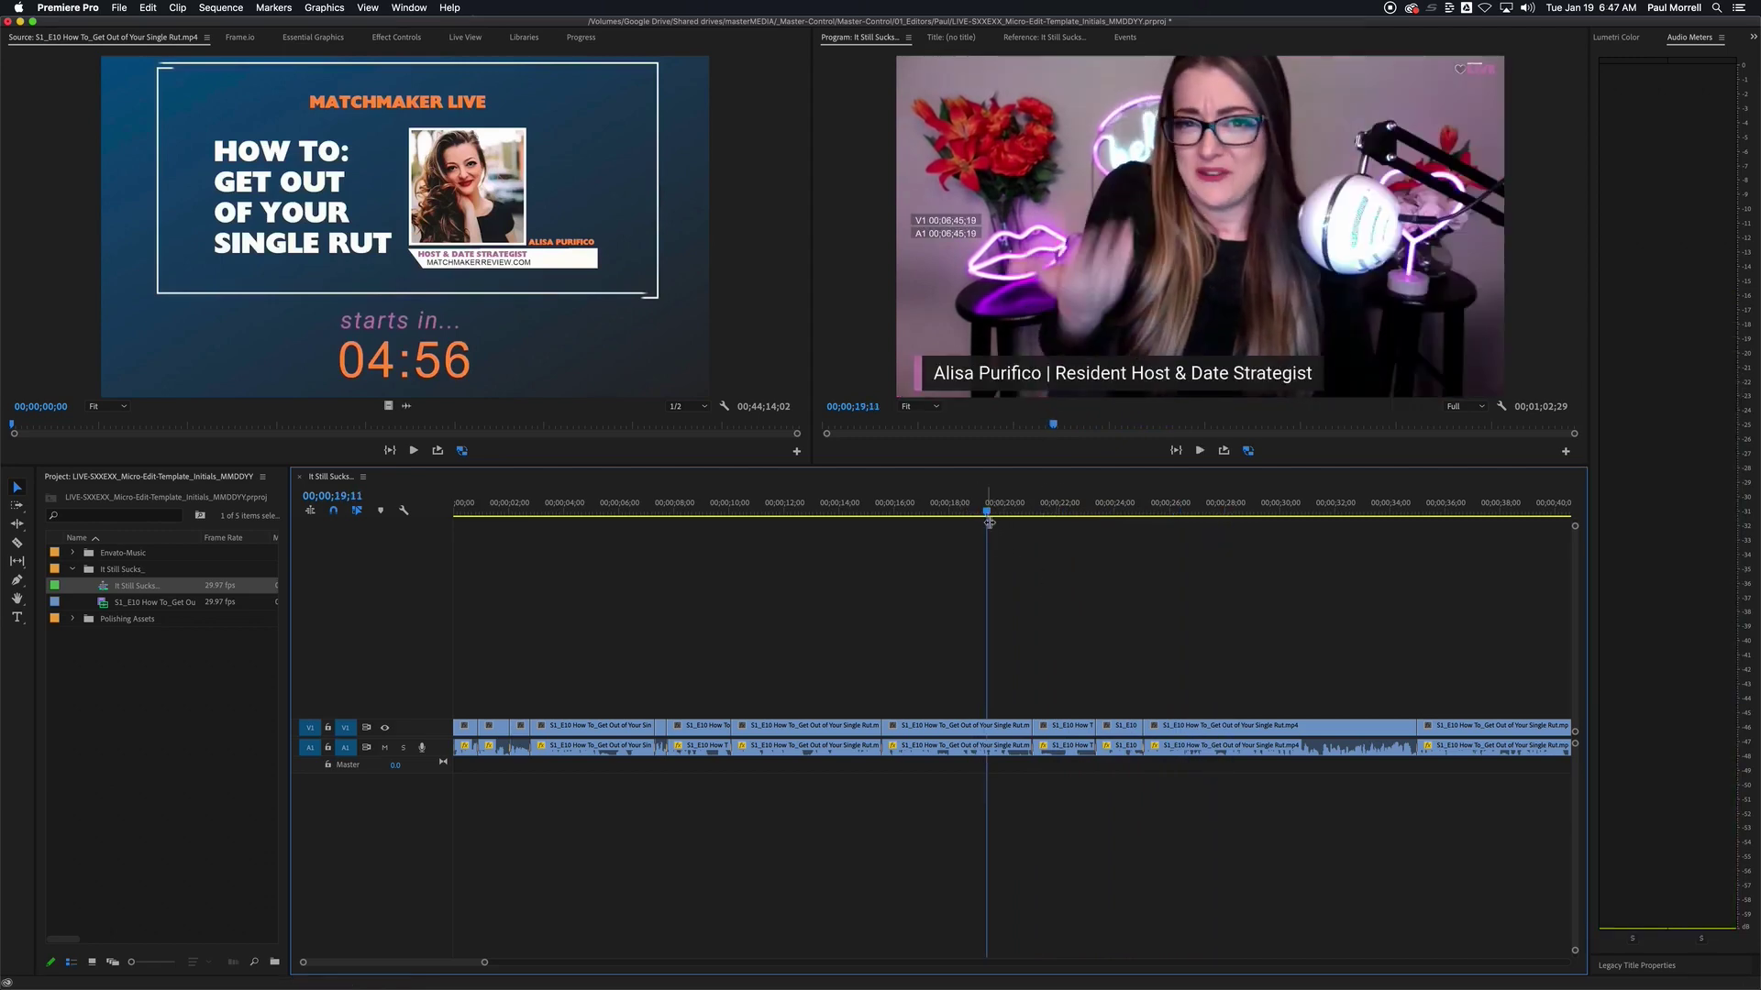
drag(988, 515, 915, 518)
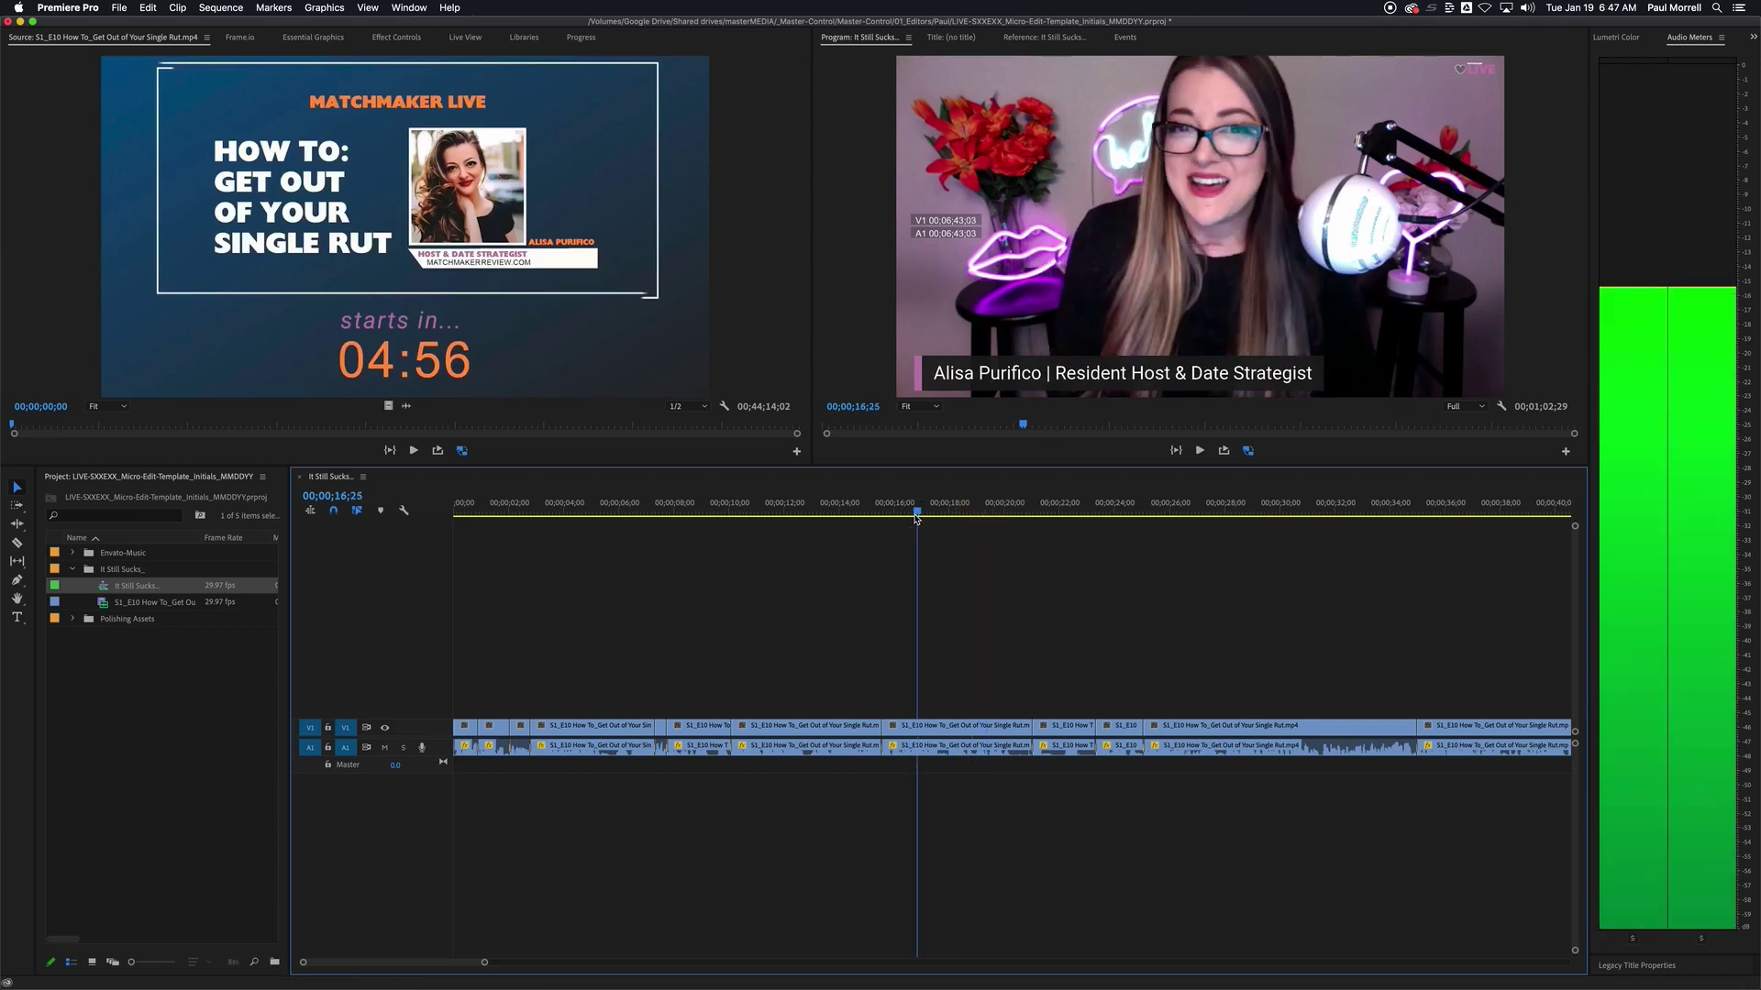
key(Home)
key(space)
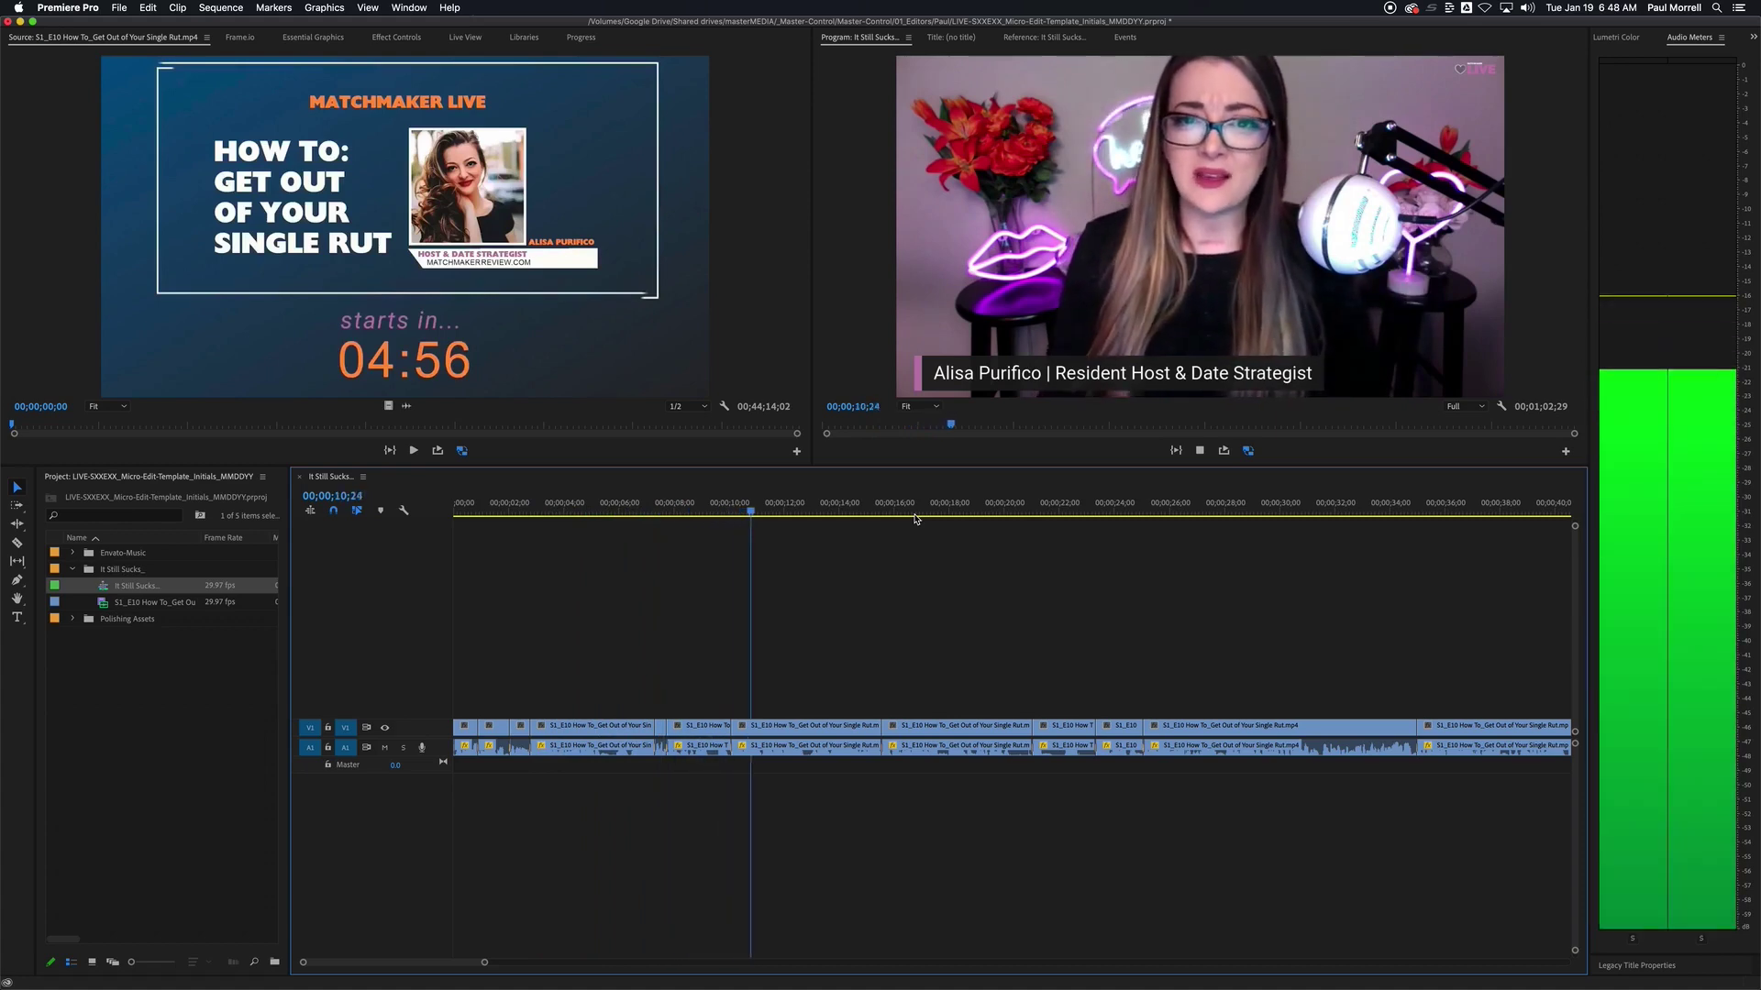
- Replay the sequence to find the break at 10;07, and move all clips after it about 8 seconds later to open a gap
key(space)
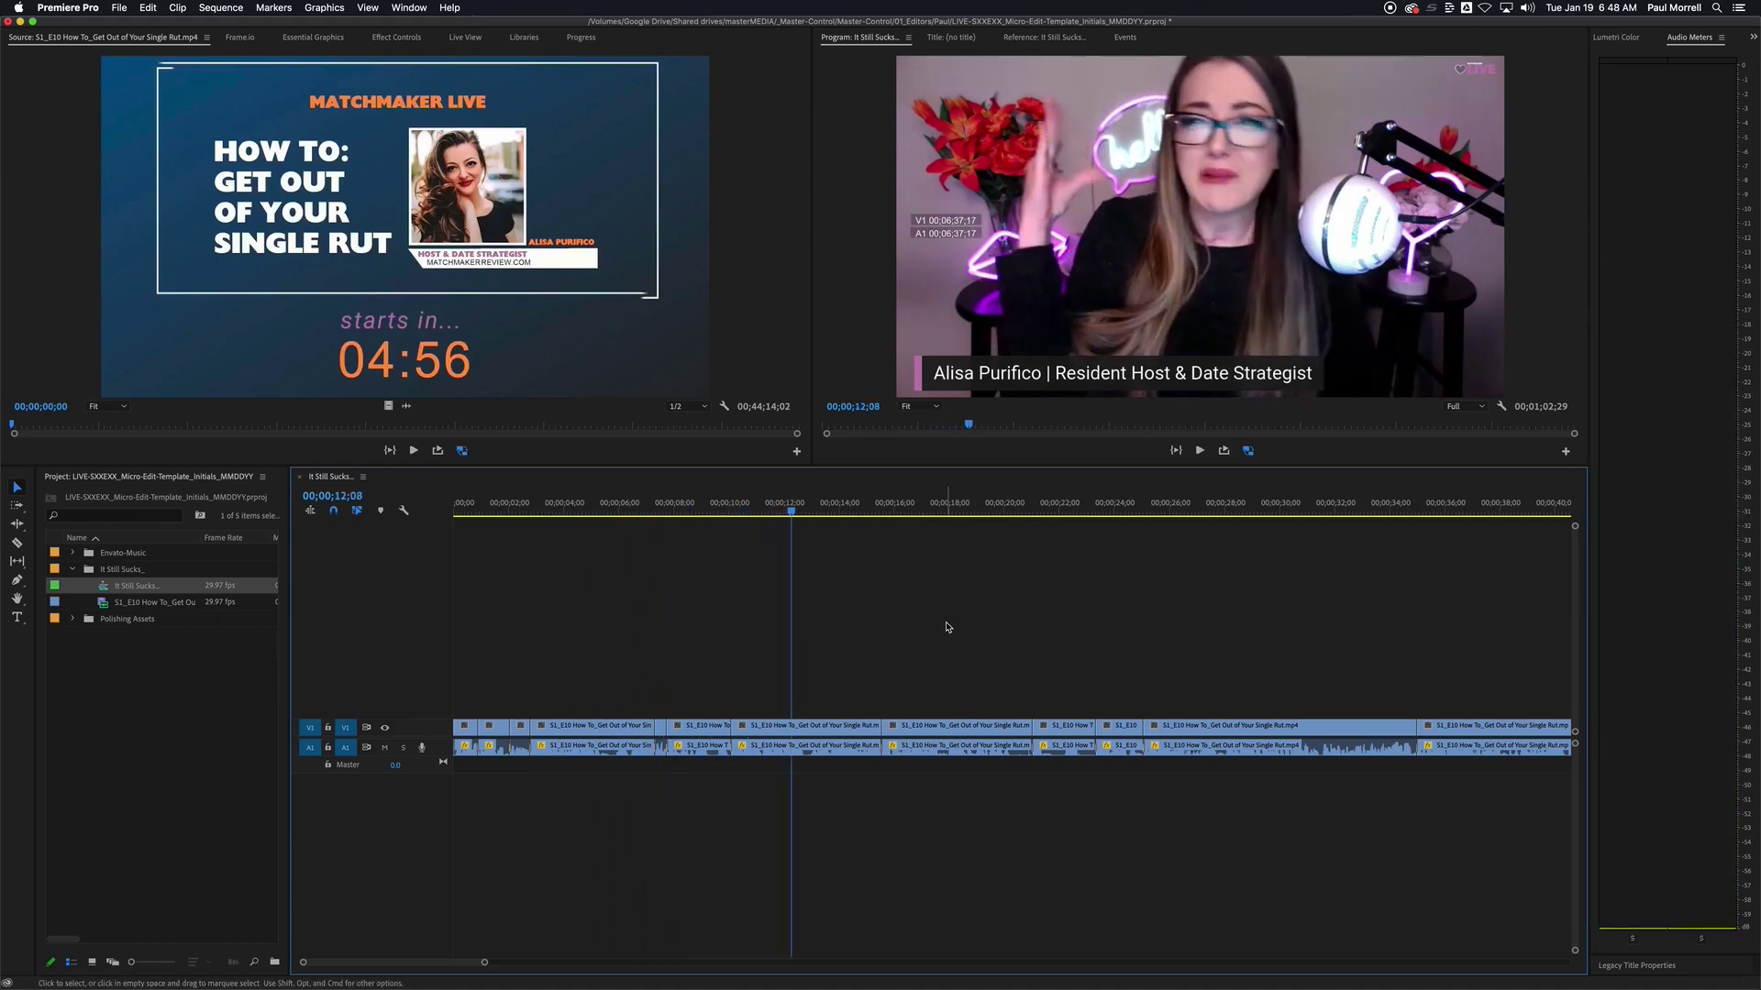
drag(707, 512, 694, 516)
key(space)
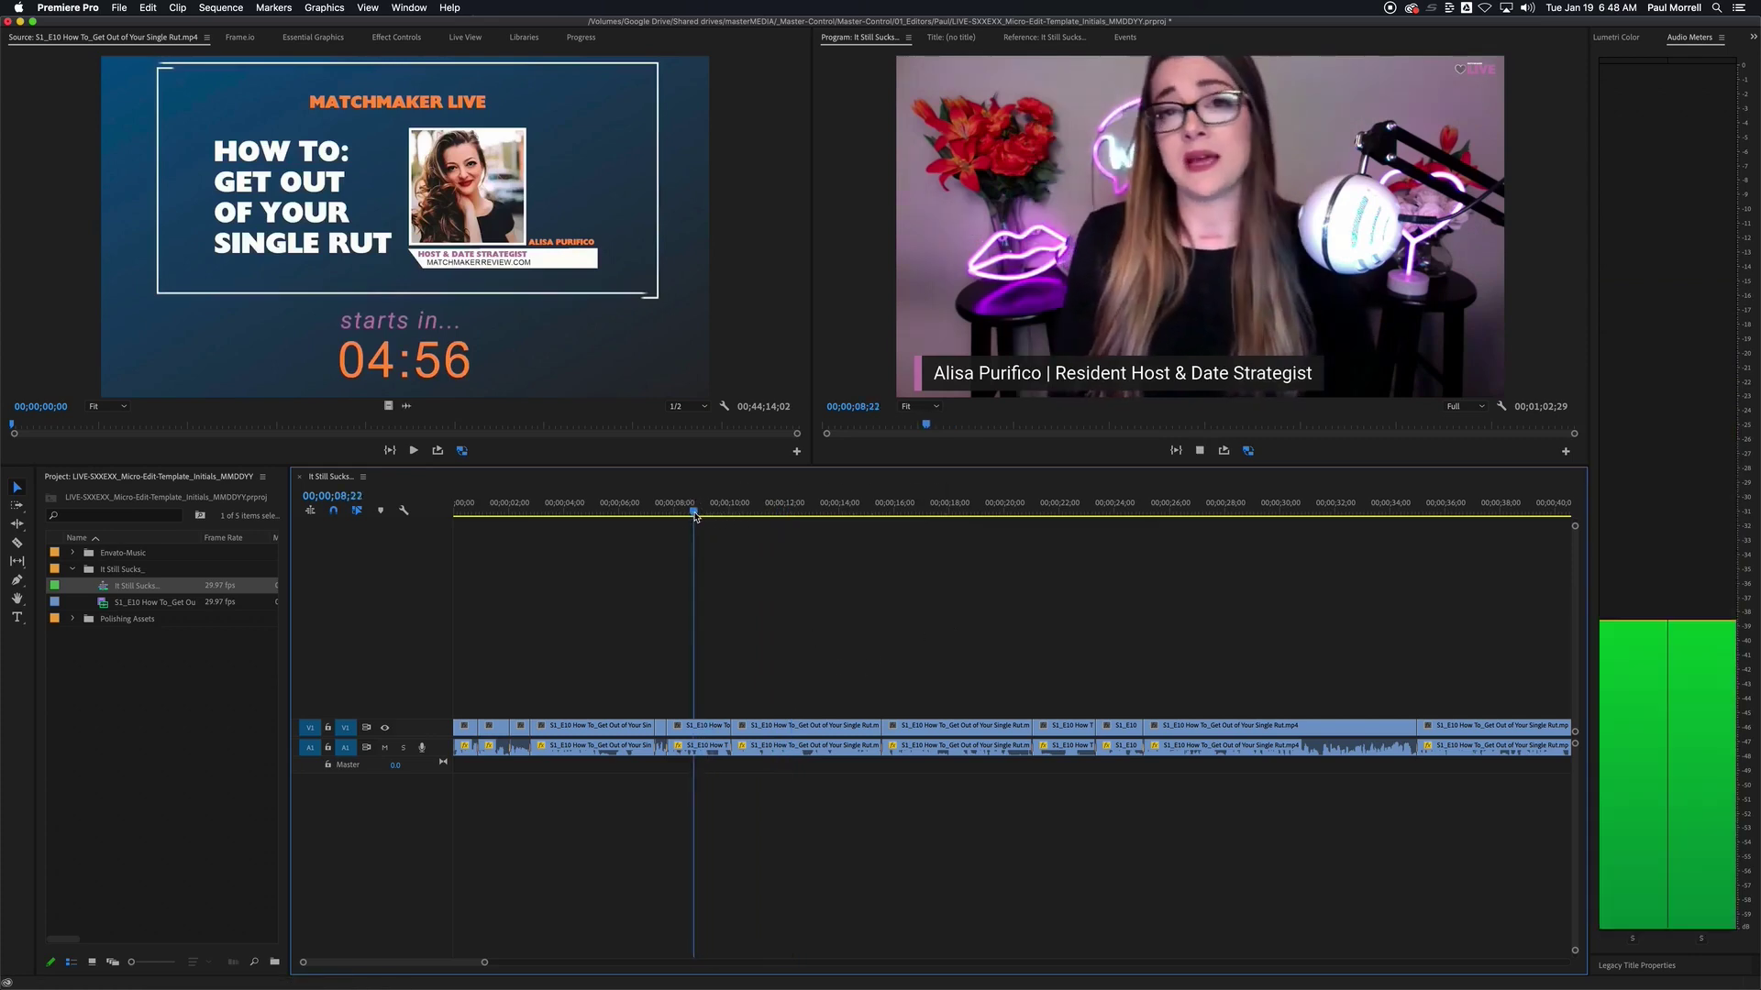
key(space)
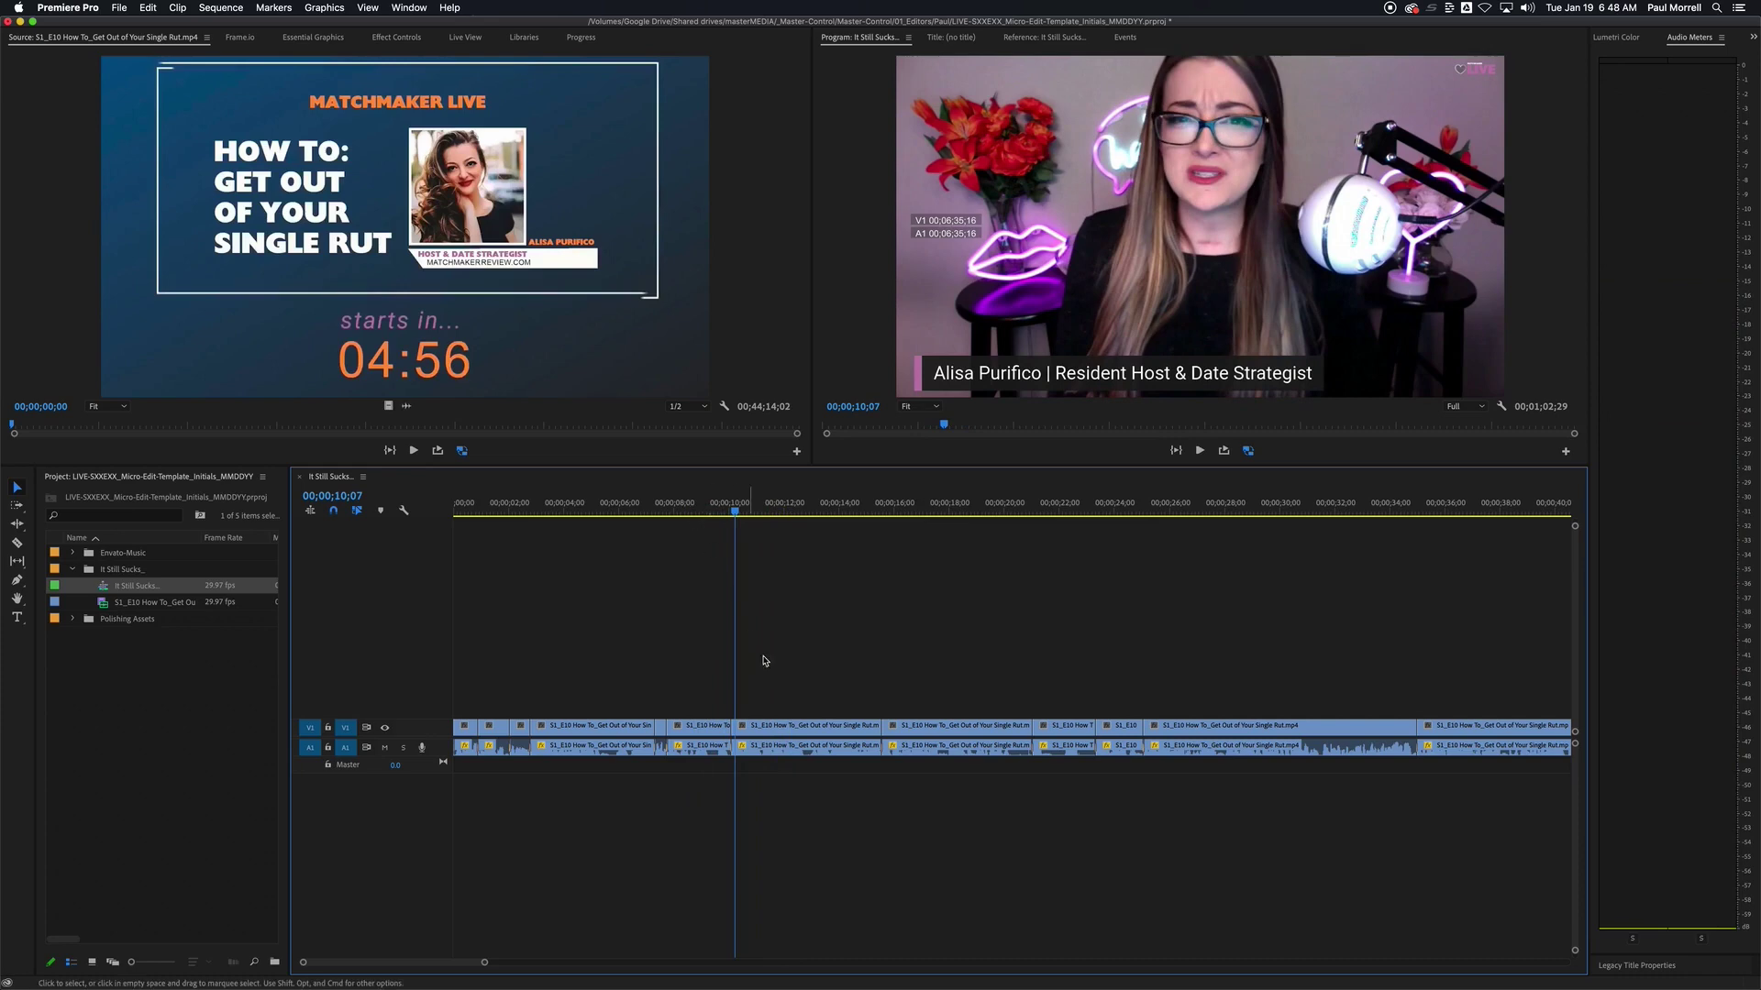
key(minus)
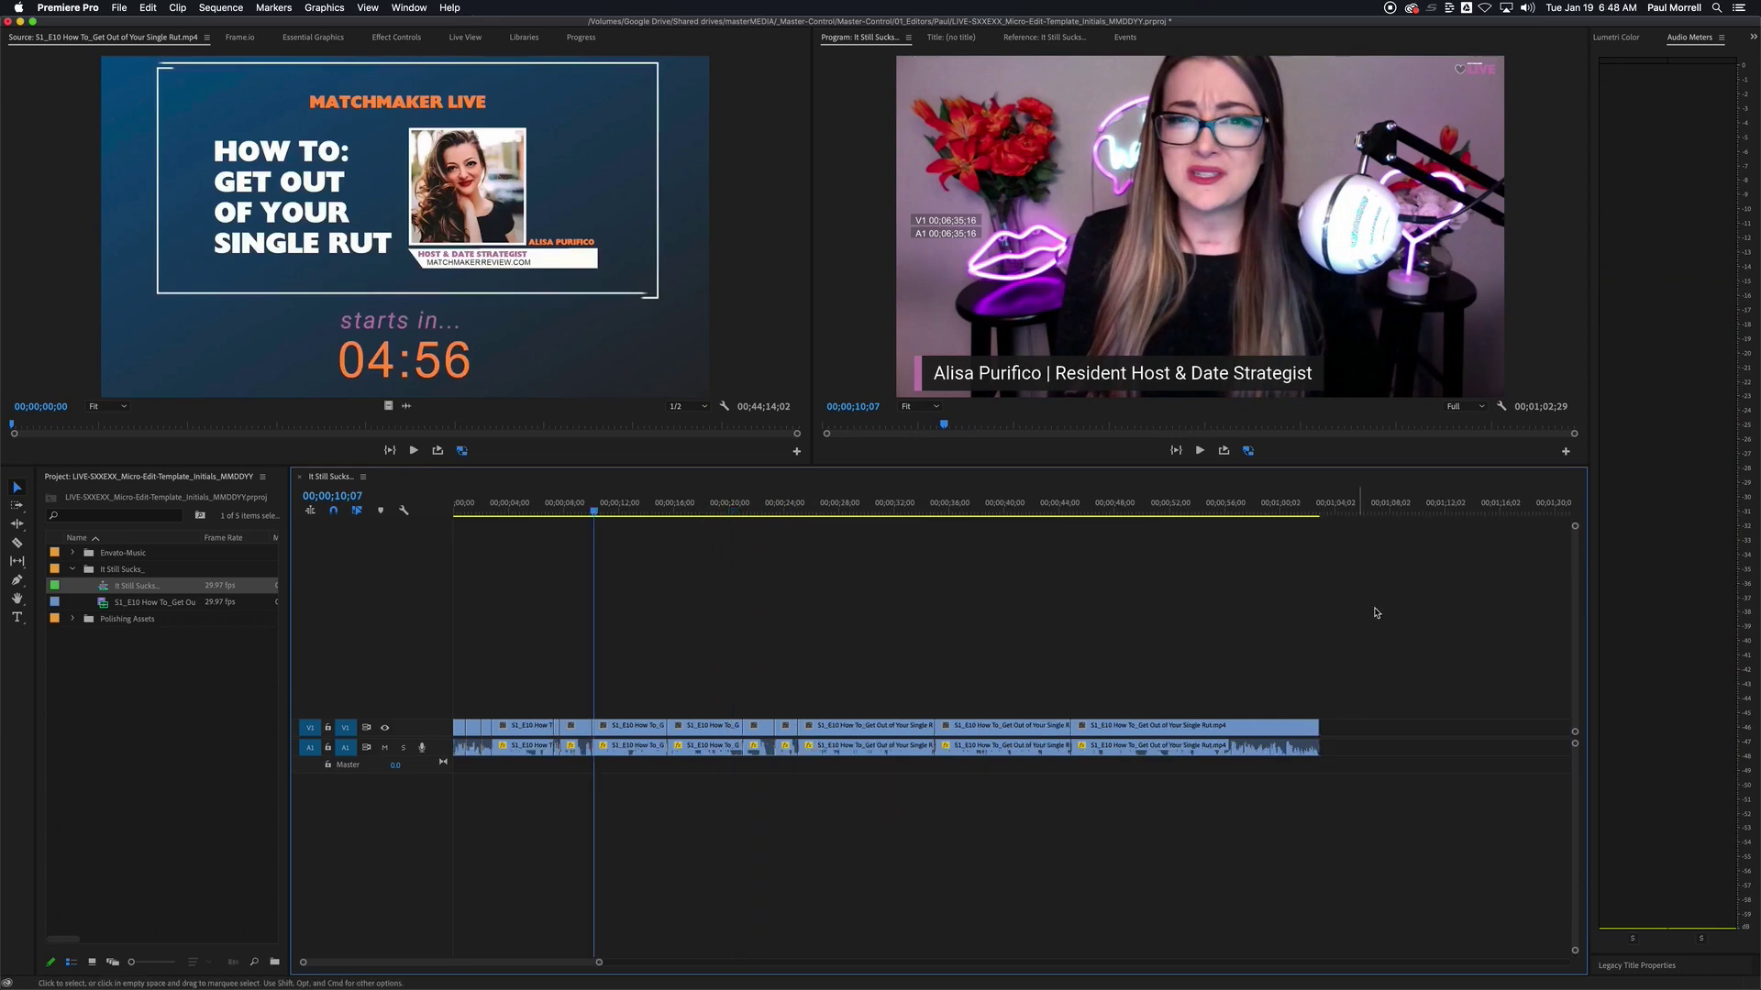
drag(1390, 659, 620, 787)
drag(627, 717, 733, 725)
click(718, 641)
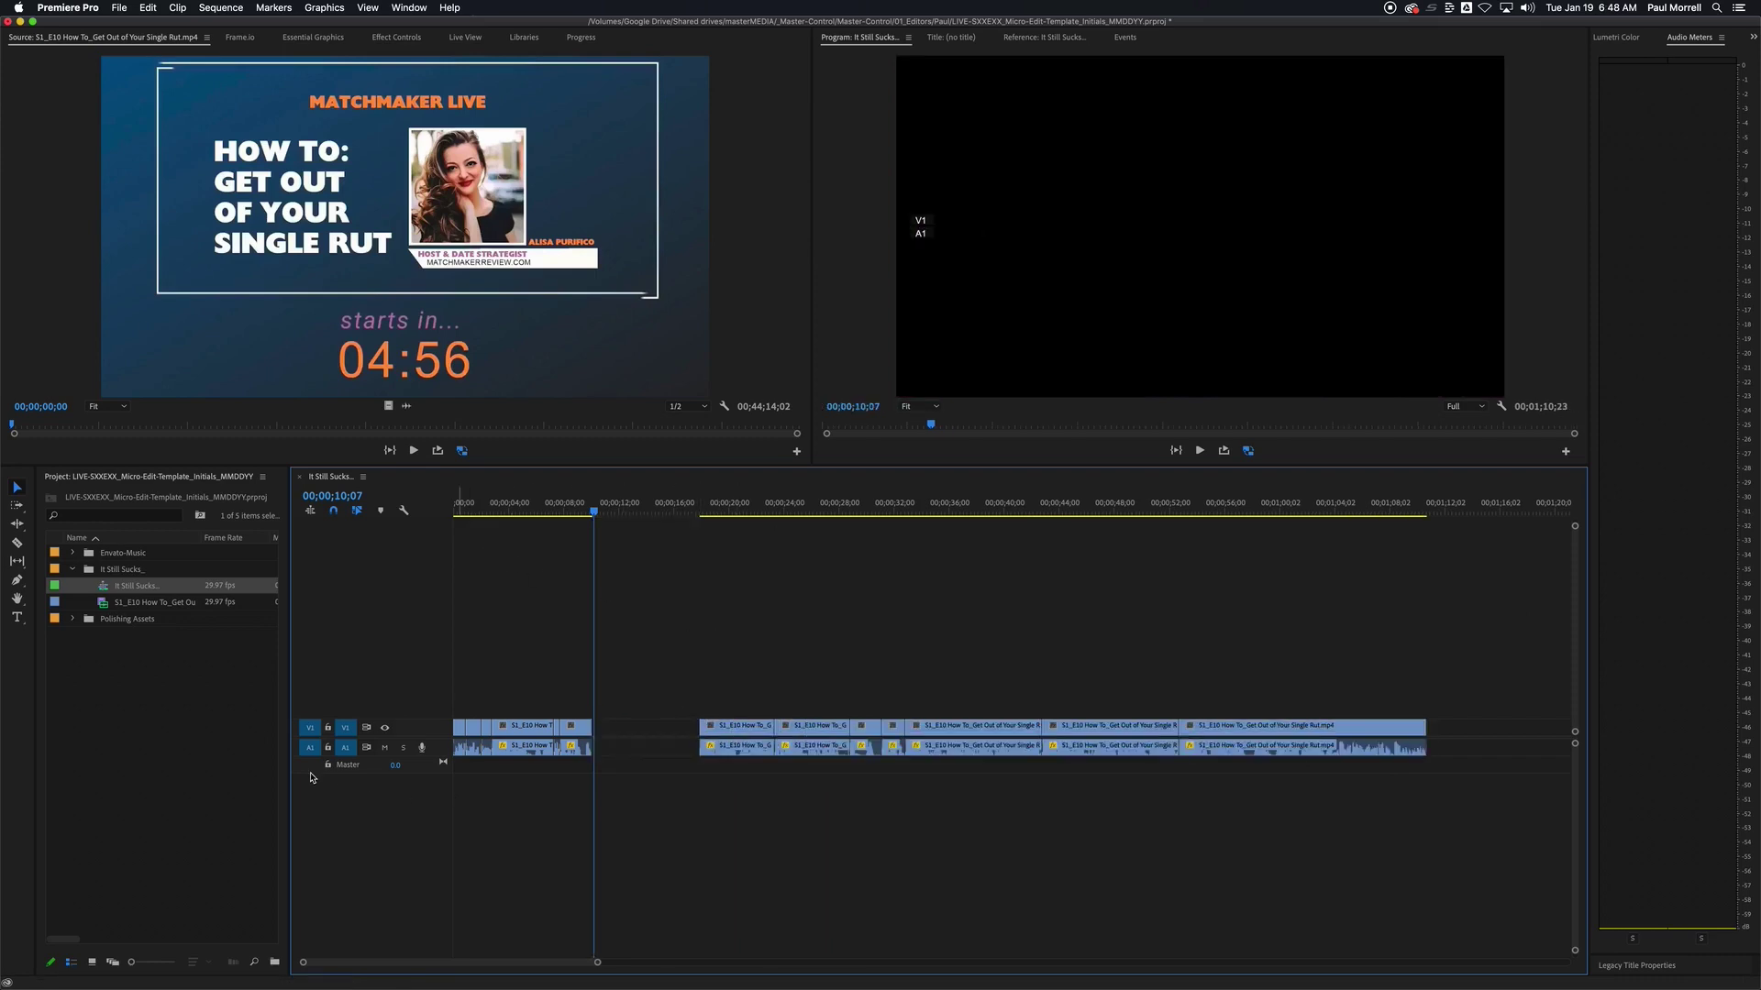
- Place the Sting sequence from Polishing Assets above the gap at 10;07, inserted as individual clips instead of a nest
click(89, 626)
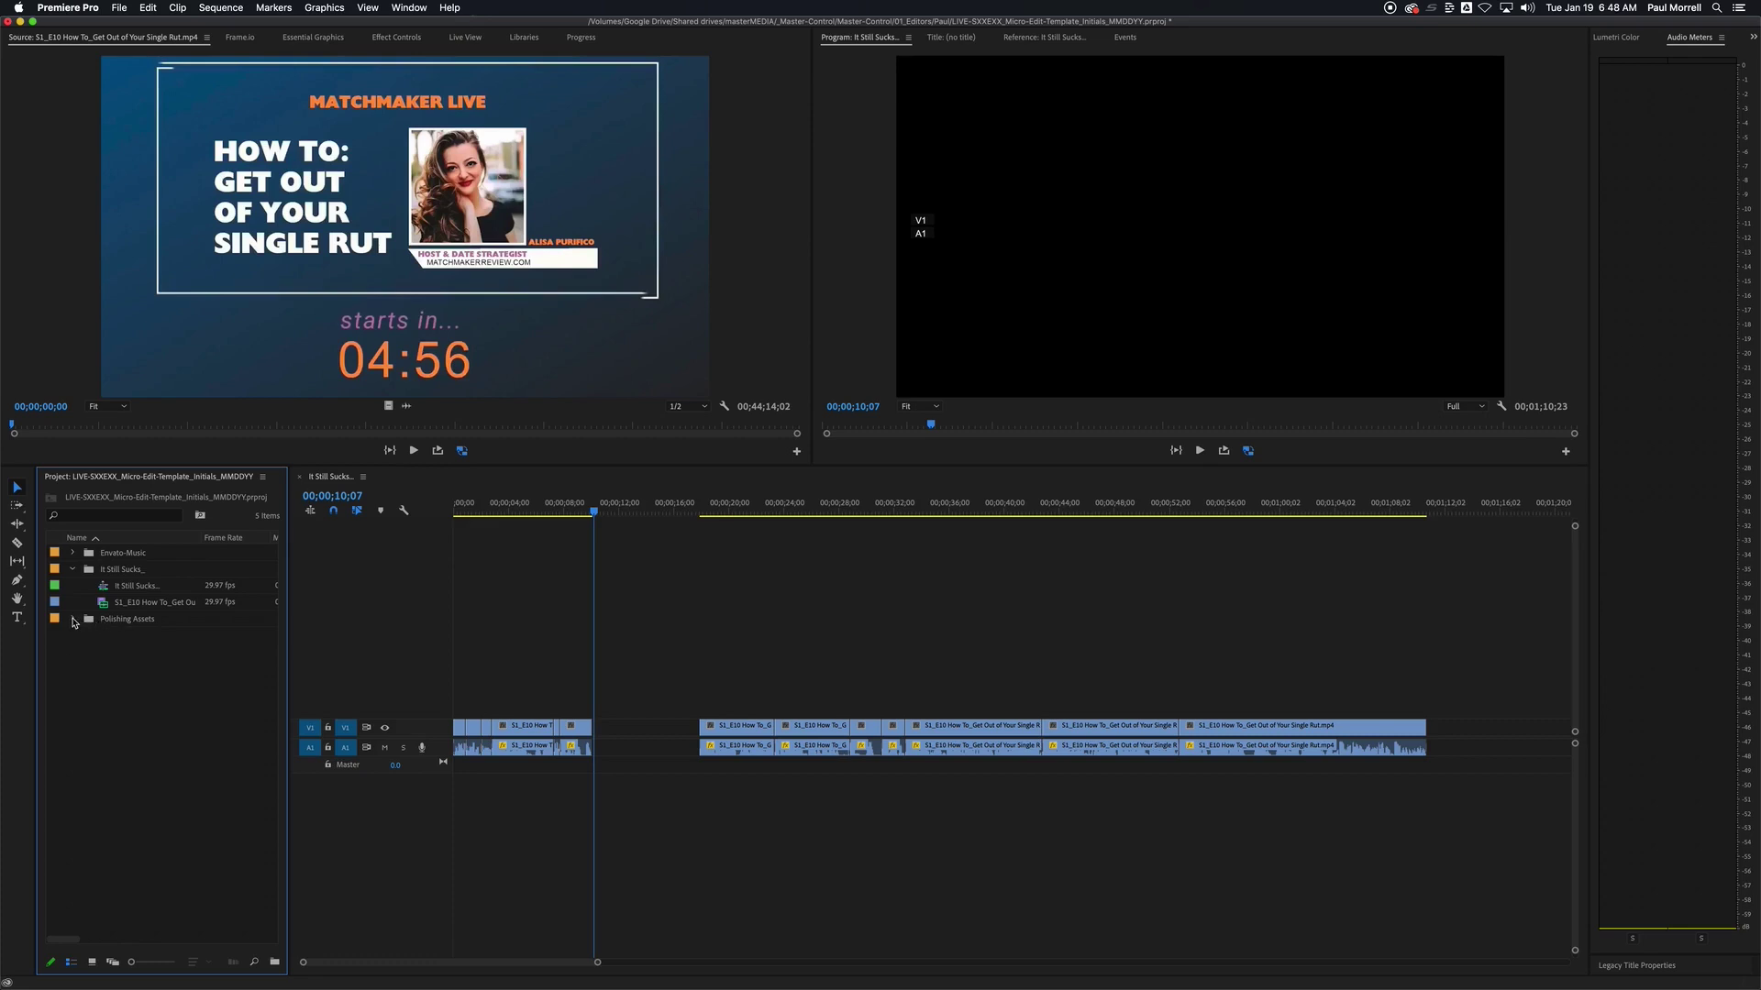
click(74, 619)
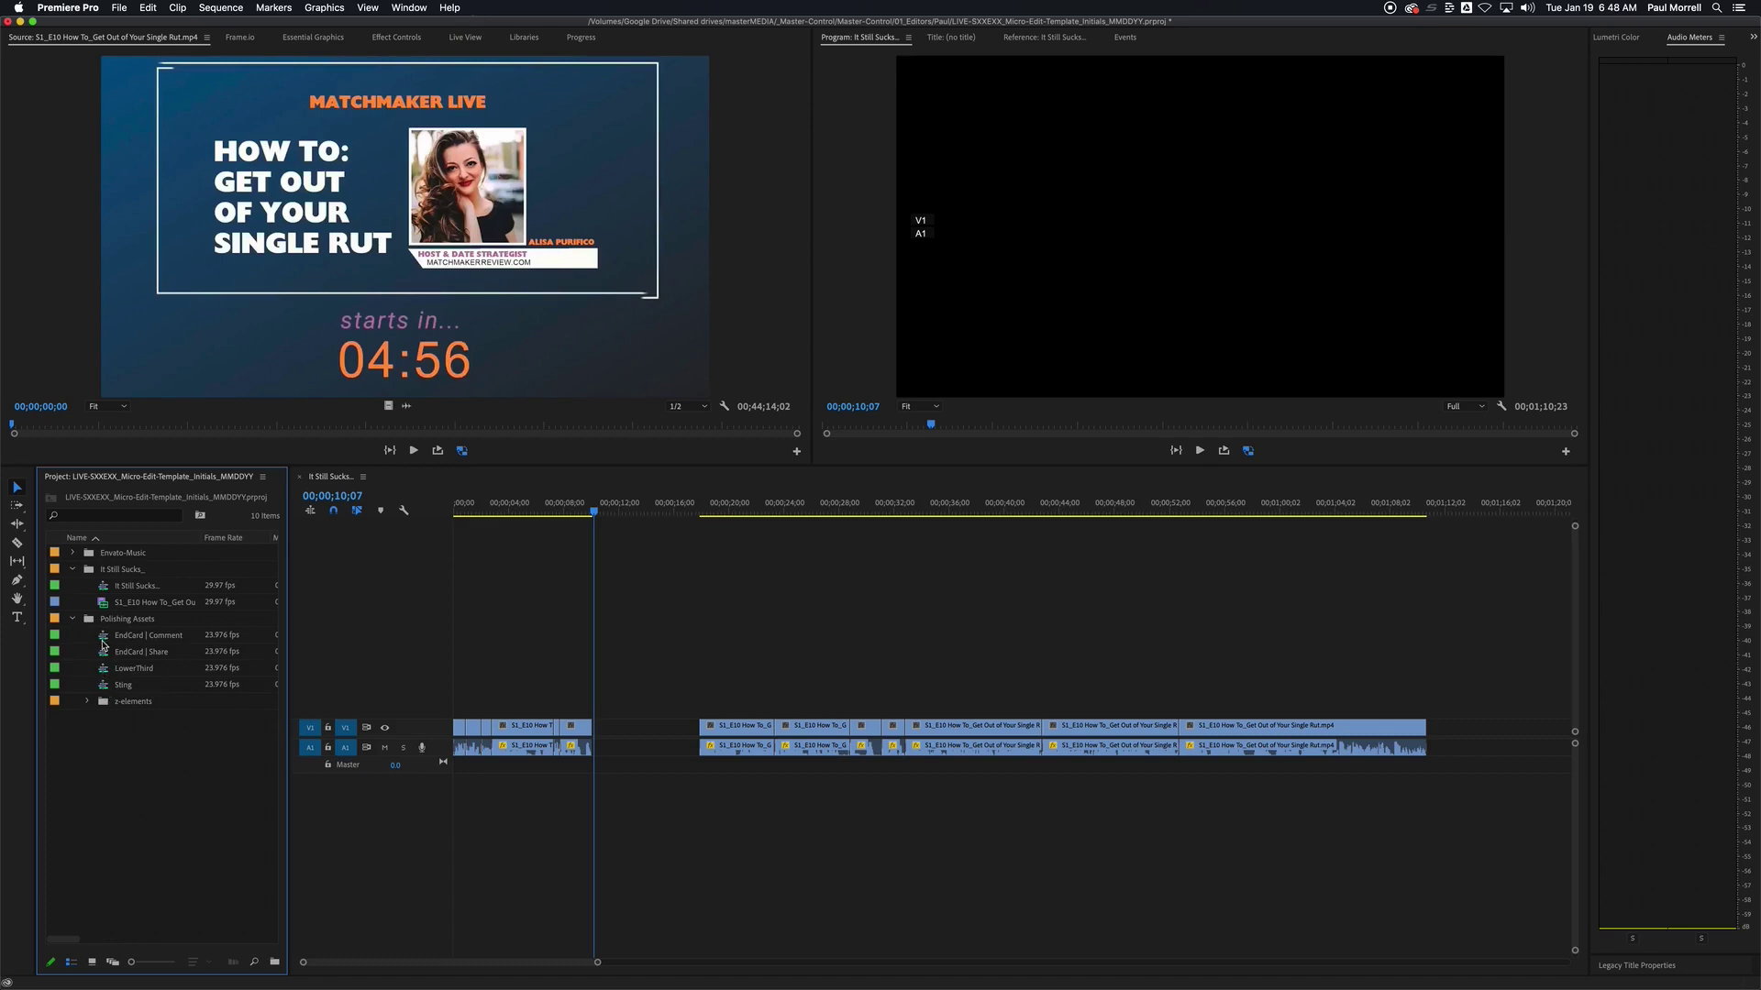
mouse_move(105, 687)
mouse_down()
mouse_move(486, 713)
mouse_move(653, 693)
mouse_move(126, 669)
mouse_move(107, 688)
mouse_up()
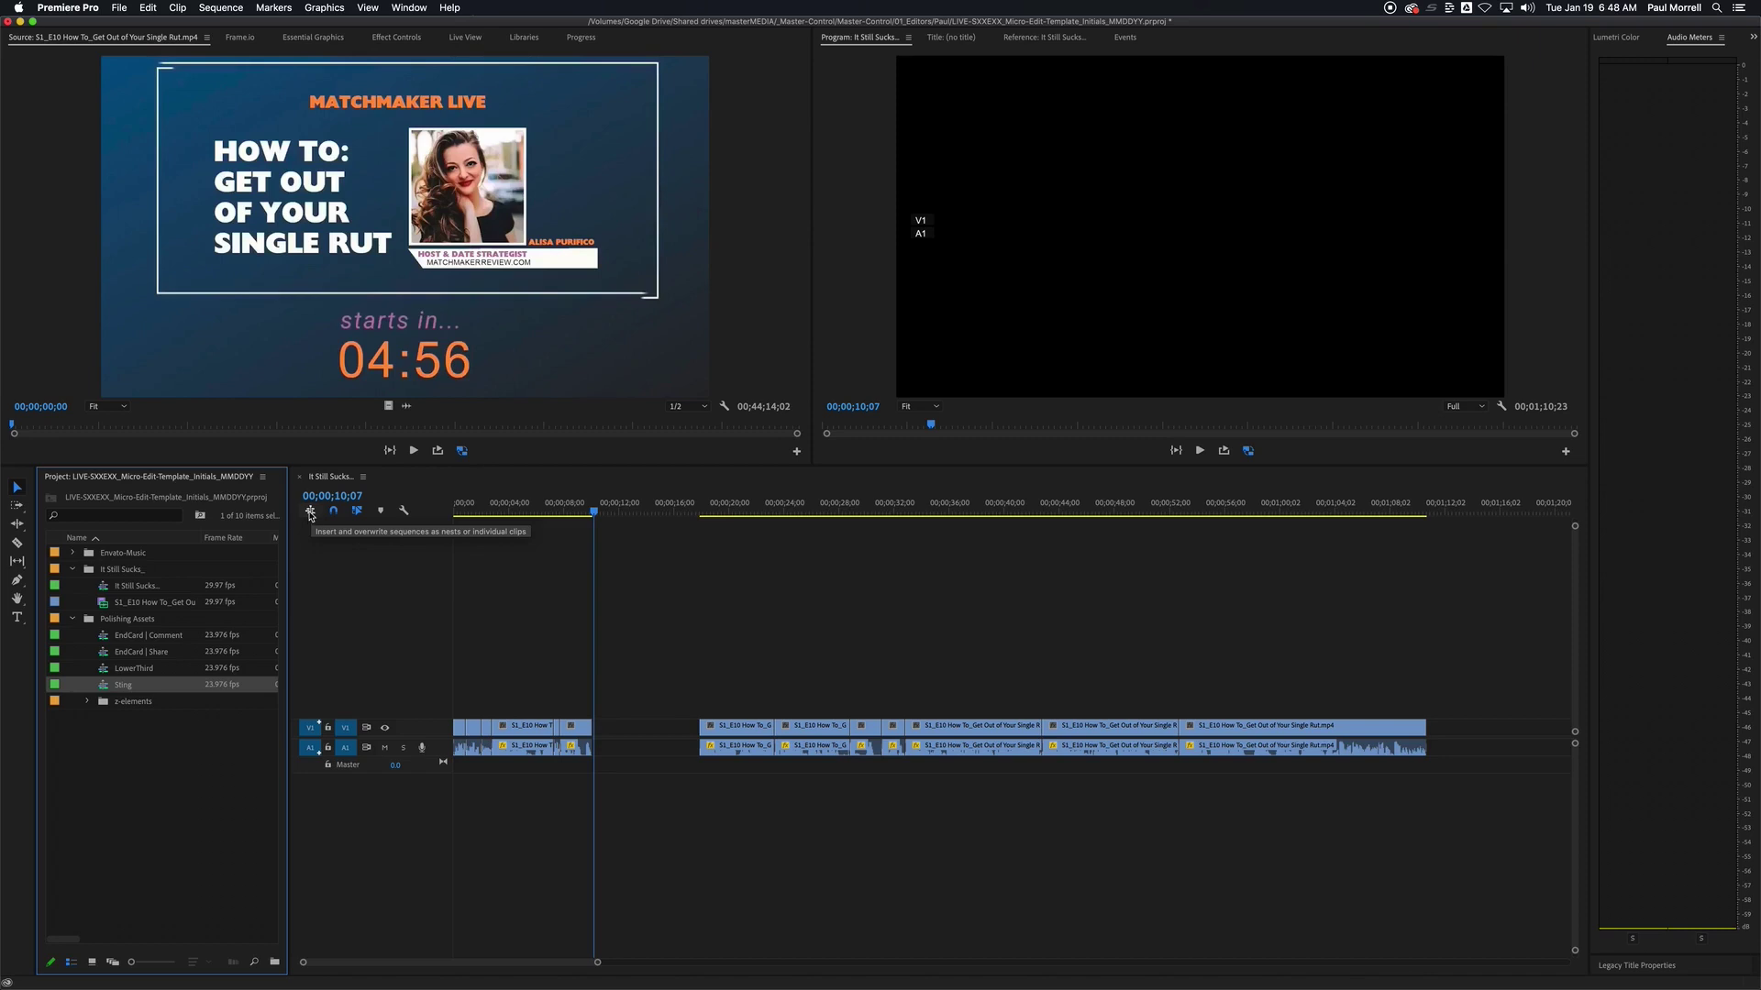
click(321, 547)
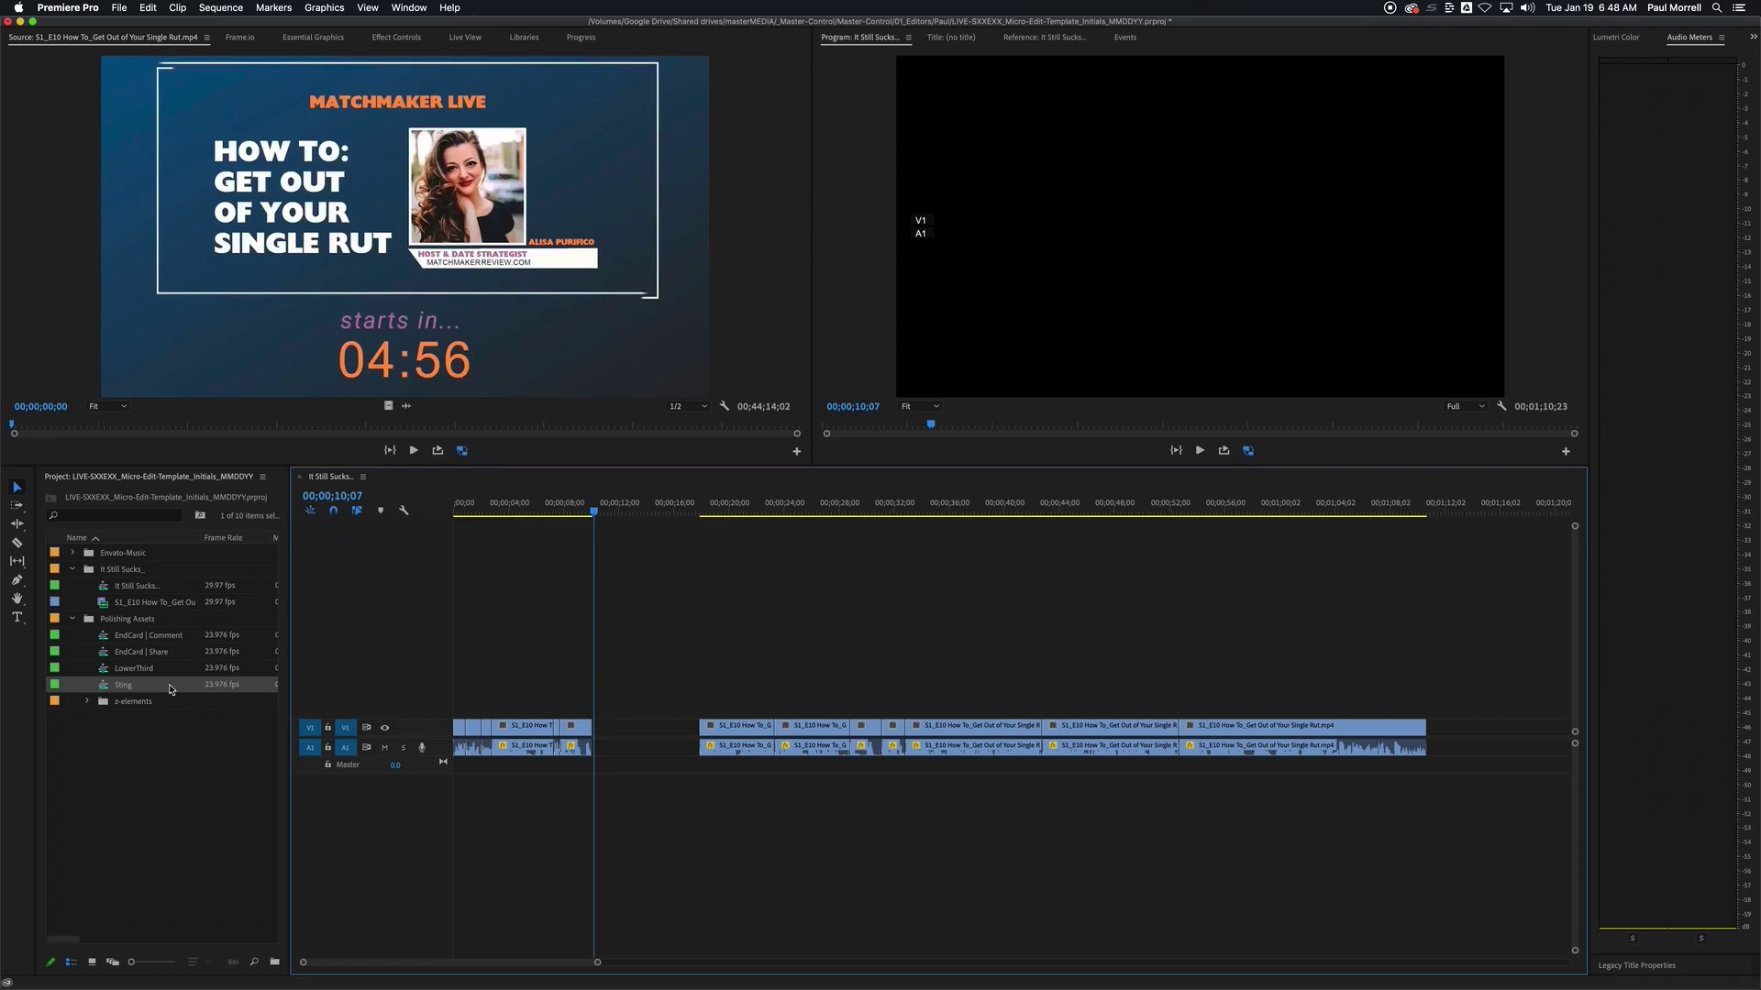
mouse_move(106, 691)
mouse_down()
mouse_move(156, 680)
mouse_move(611, 734)
mouse_move(108, 686)
mouse_up()
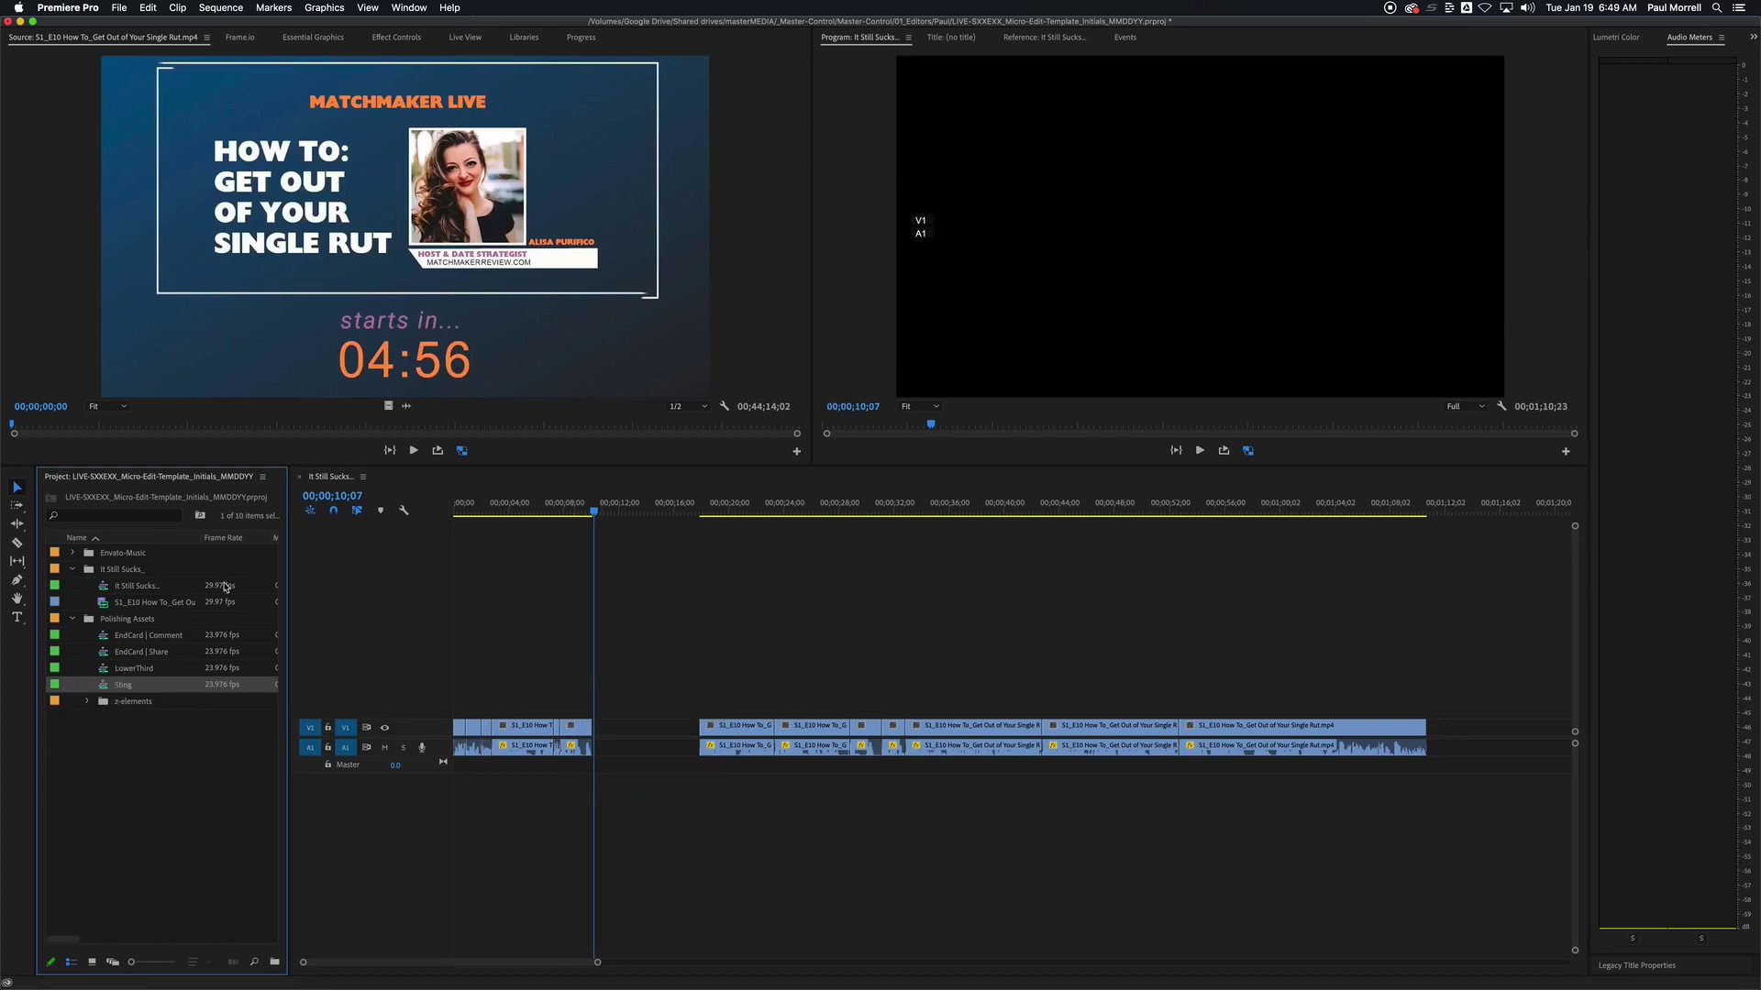
click(312, 515)
drag(108, 687, 626, 709)
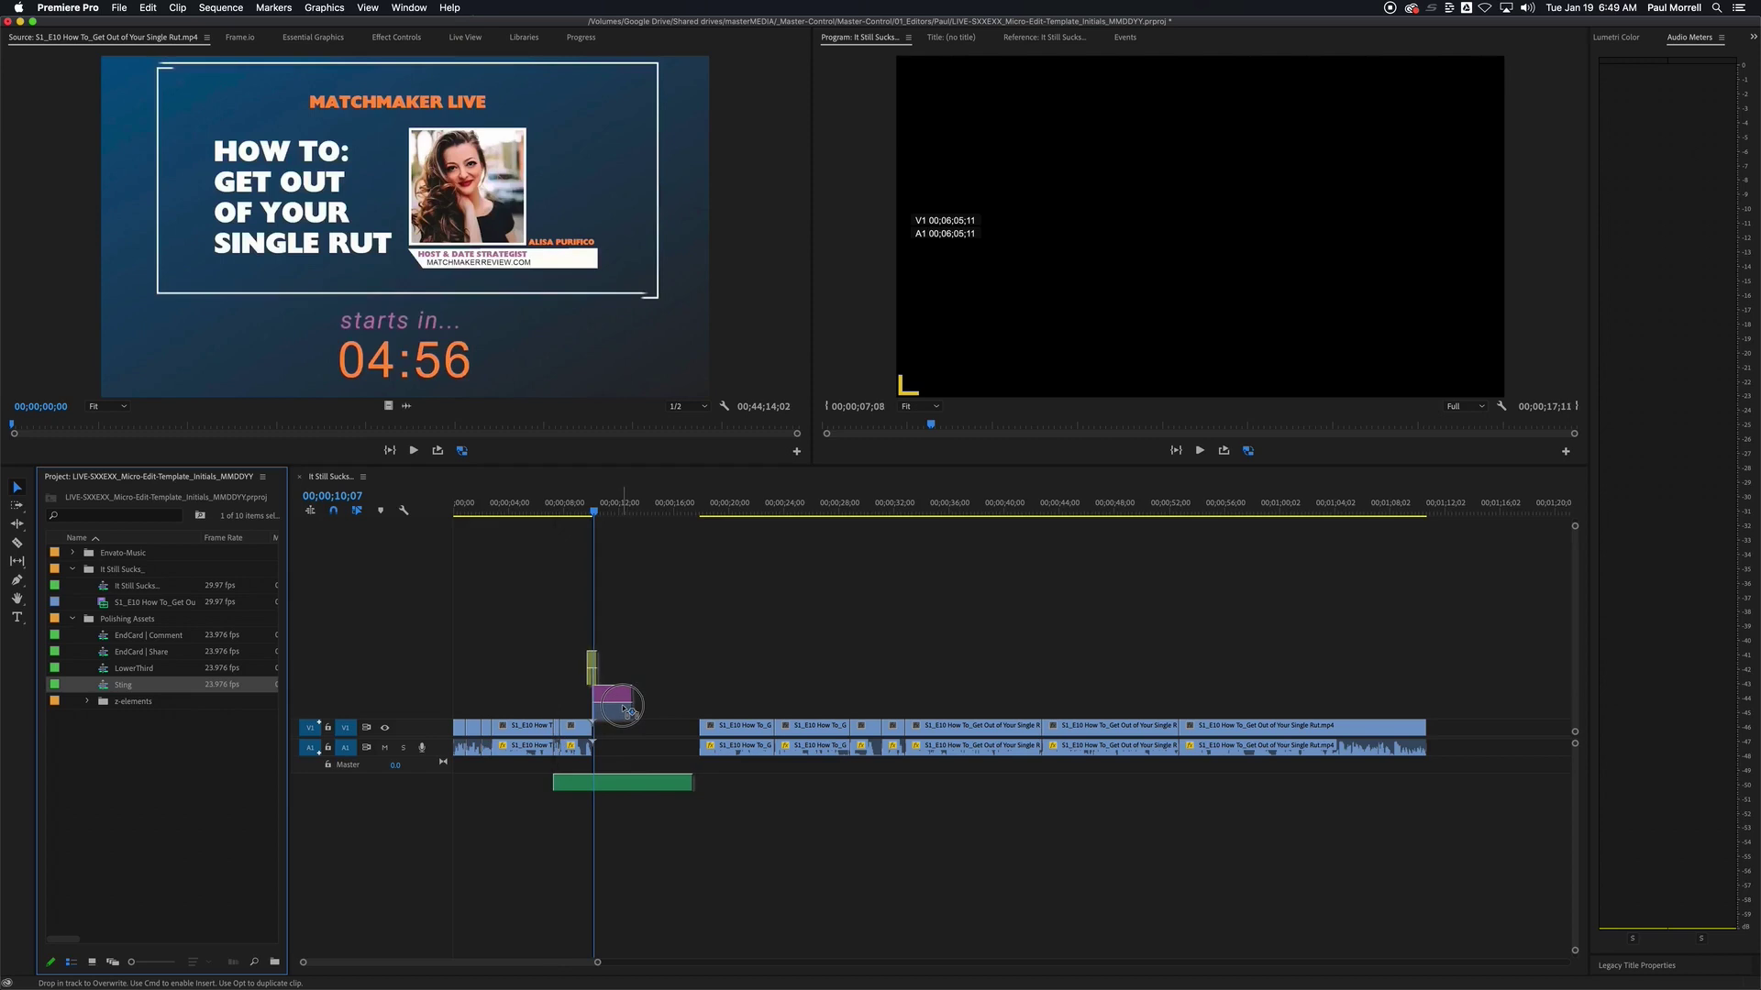
drag(624, 708, 623, 708)
- Play the sequence from the start through the added sting, check its title graphic near 12 seconds, and save the project
drag(601, 518, 440, 506)
key(space)
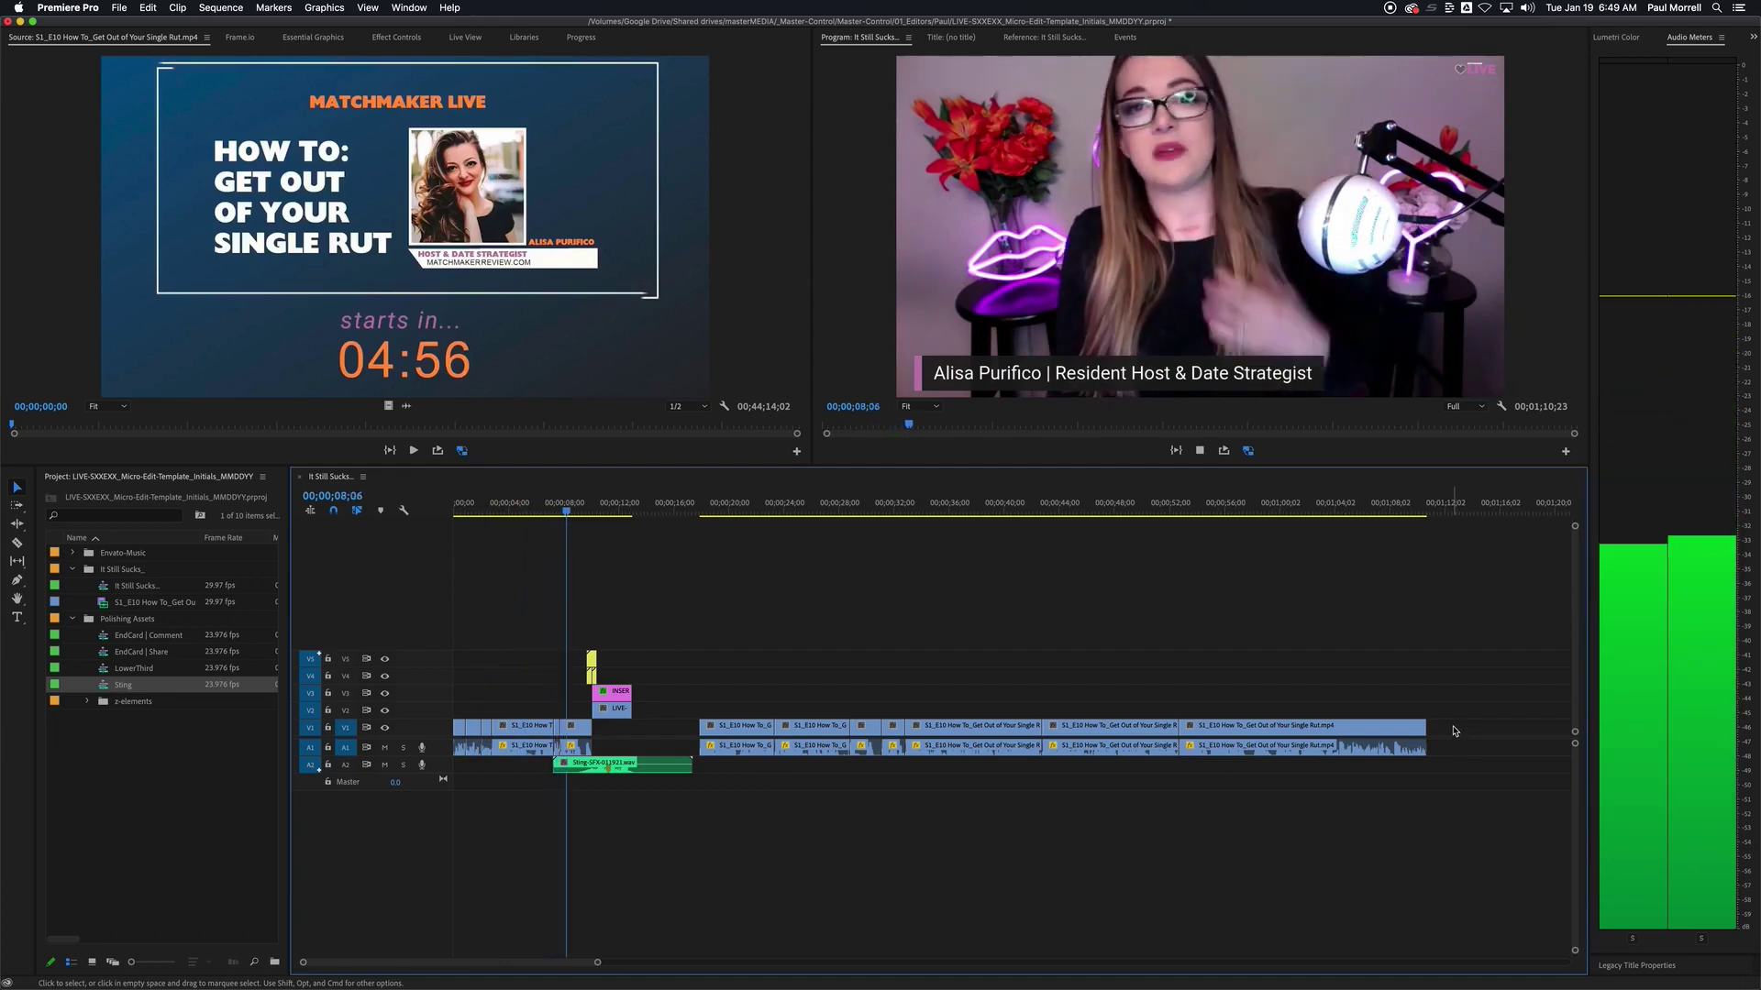
key(Down)
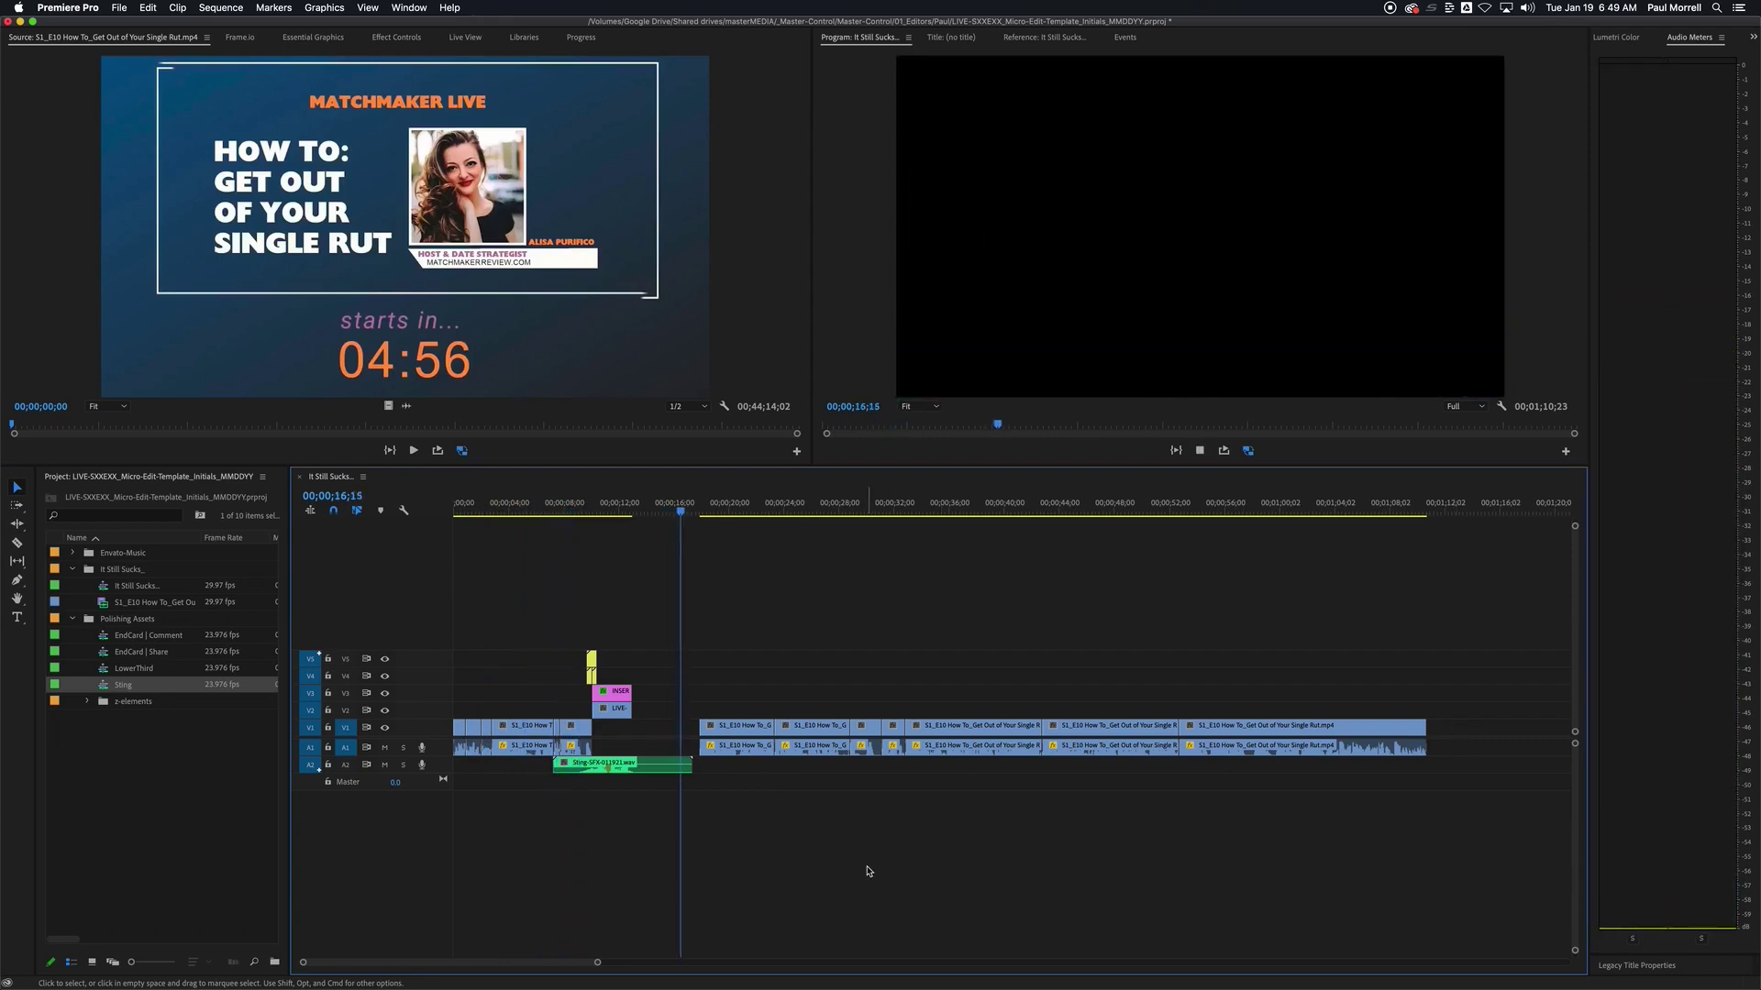
click(617, 507)
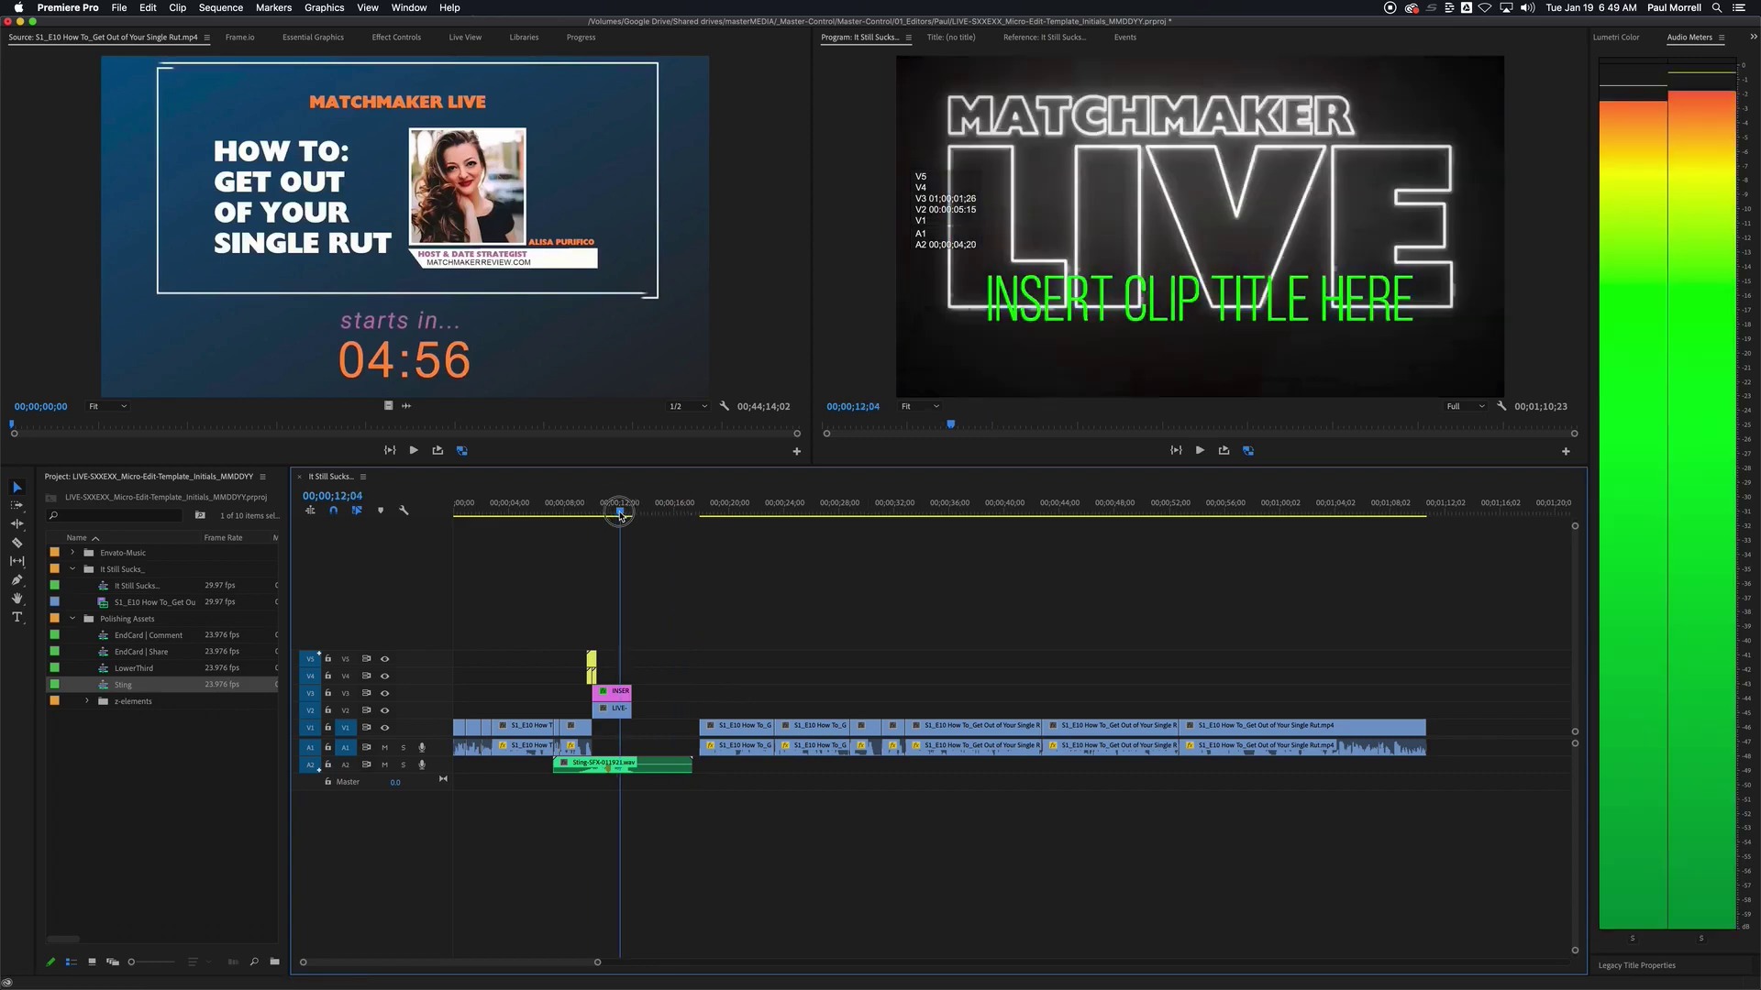
key(super+s)
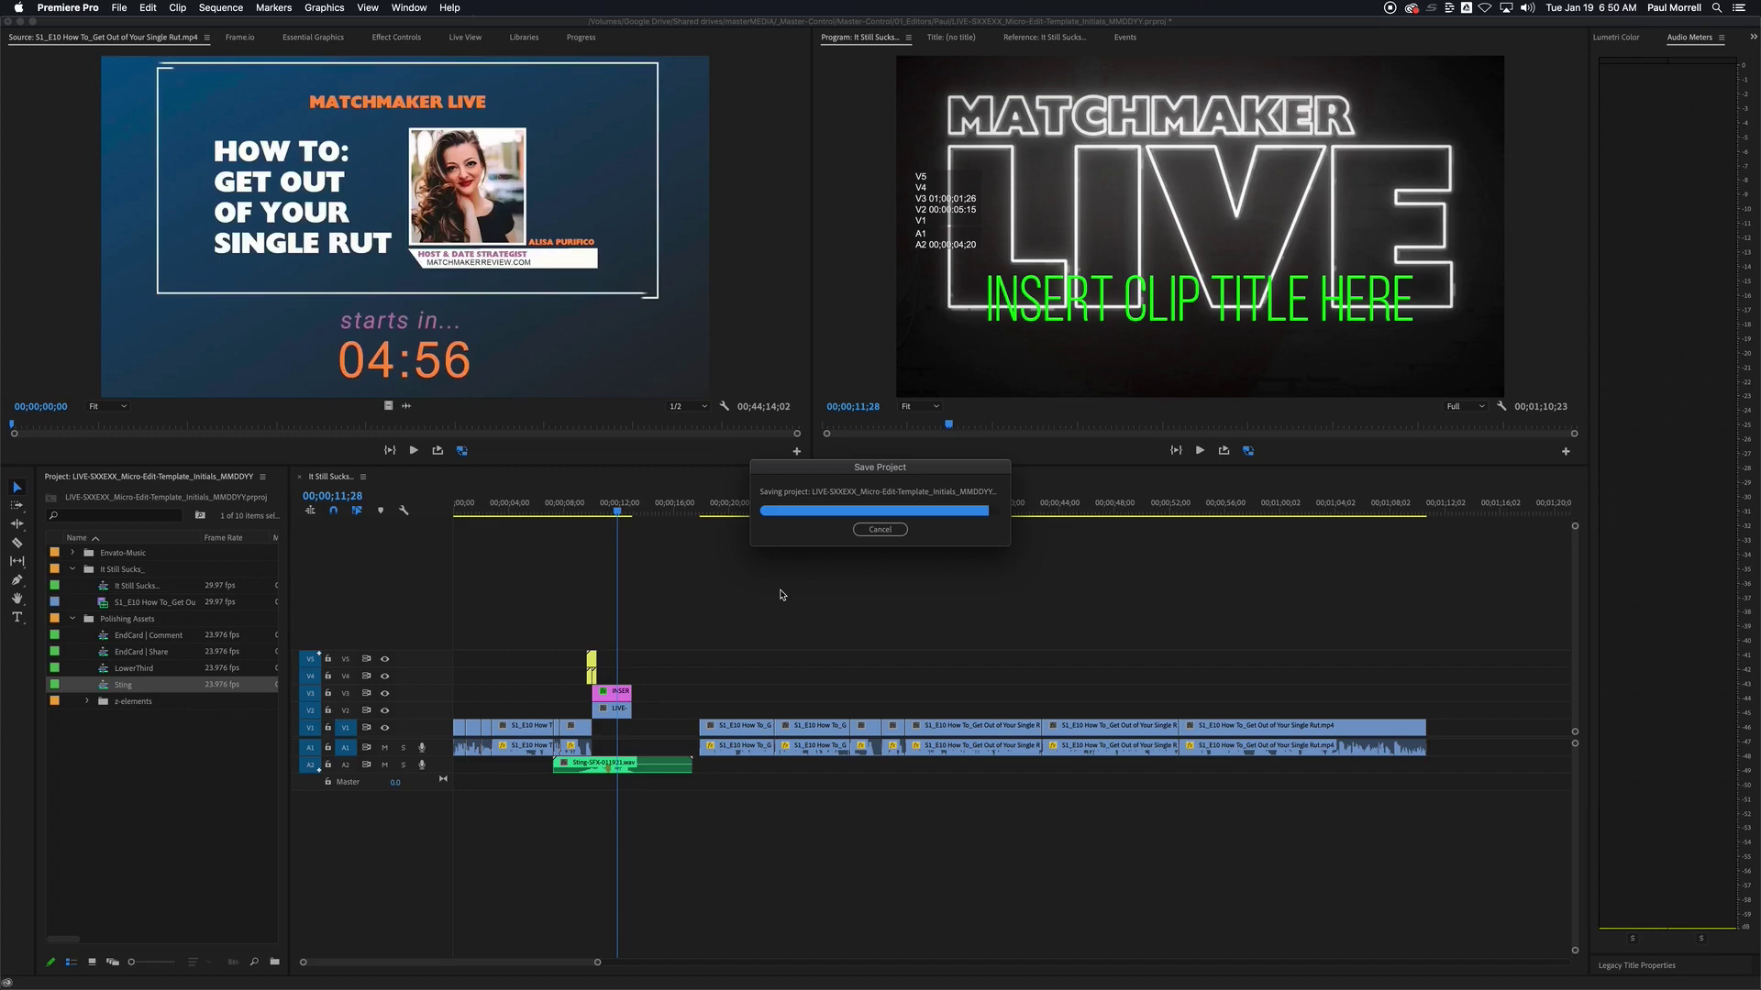
- Set the sequence's frame size to 1920 by 1080 and accept deleting its preview files
click(220, 7)
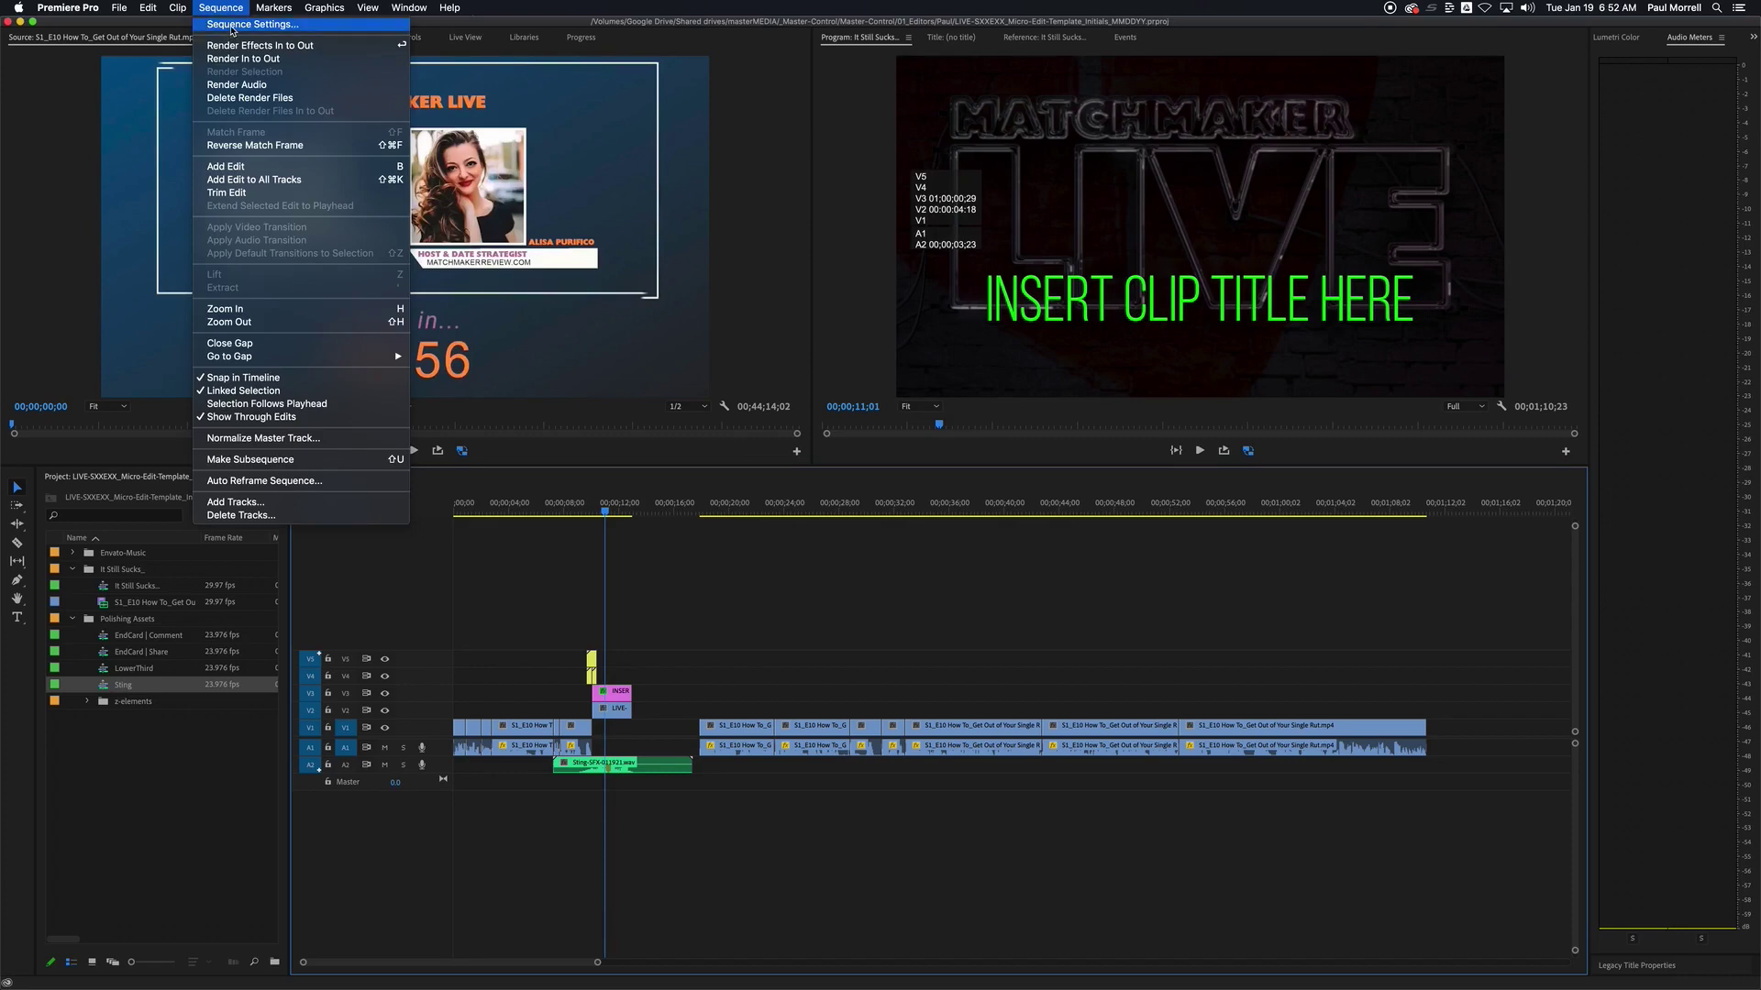
click(232, 25)
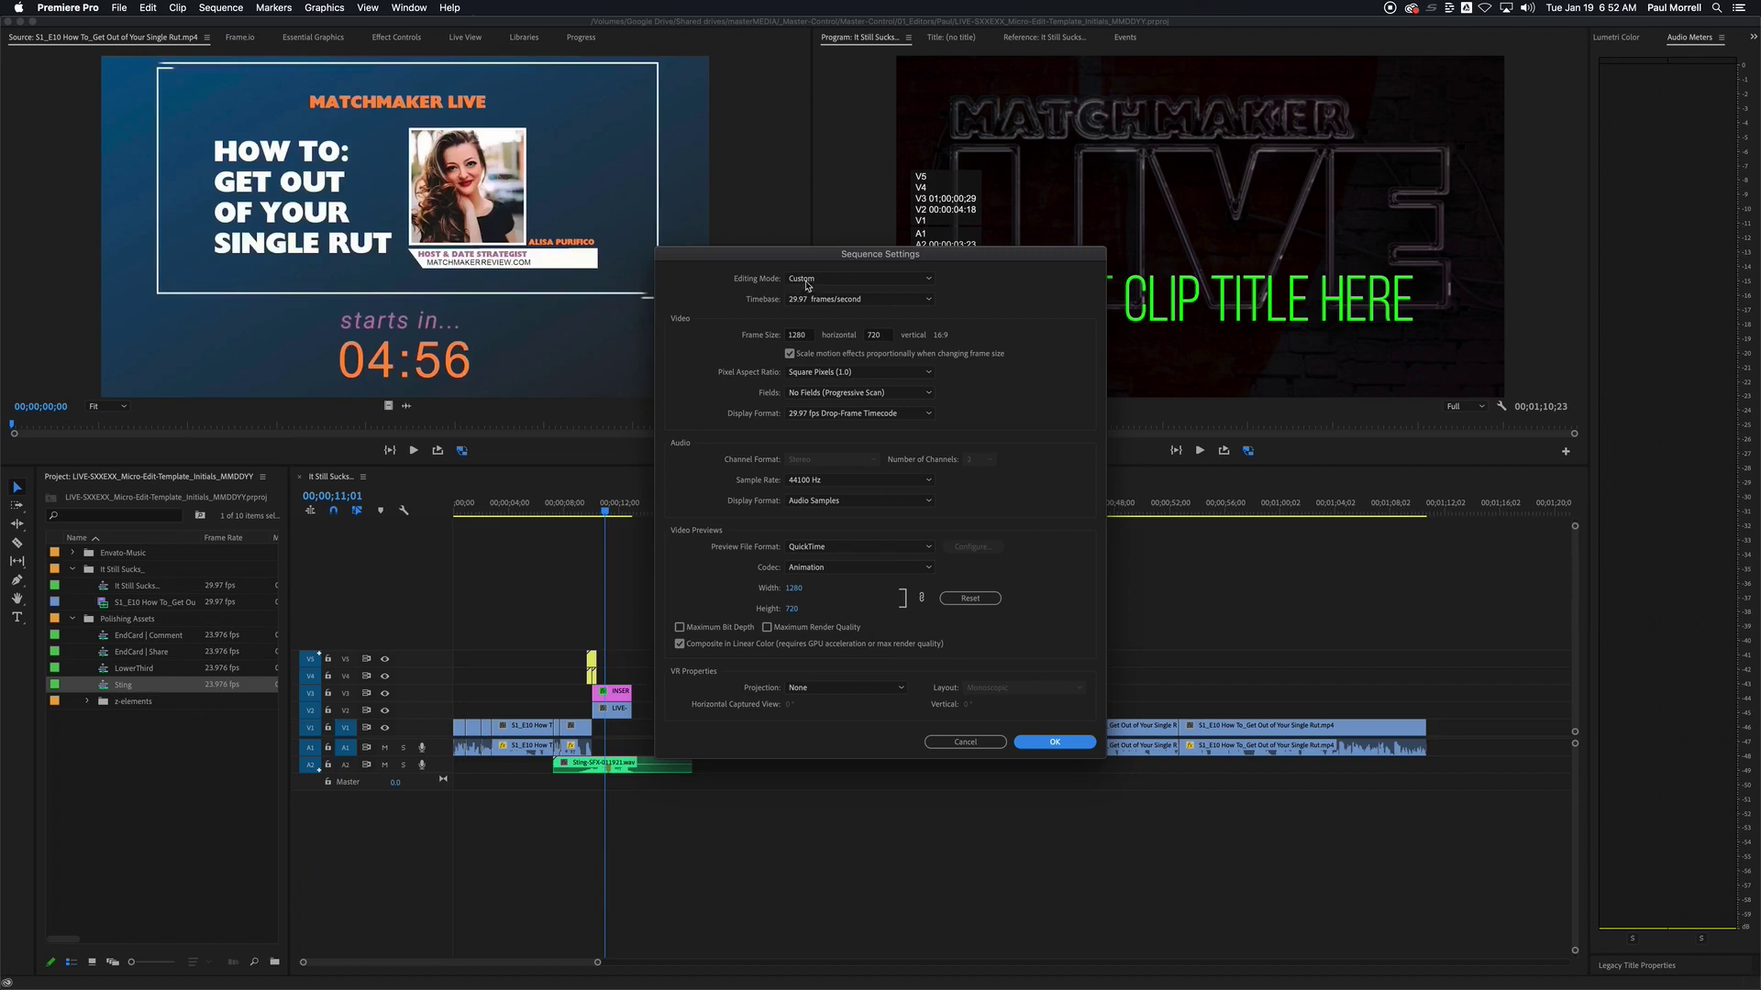
click(799, 335)
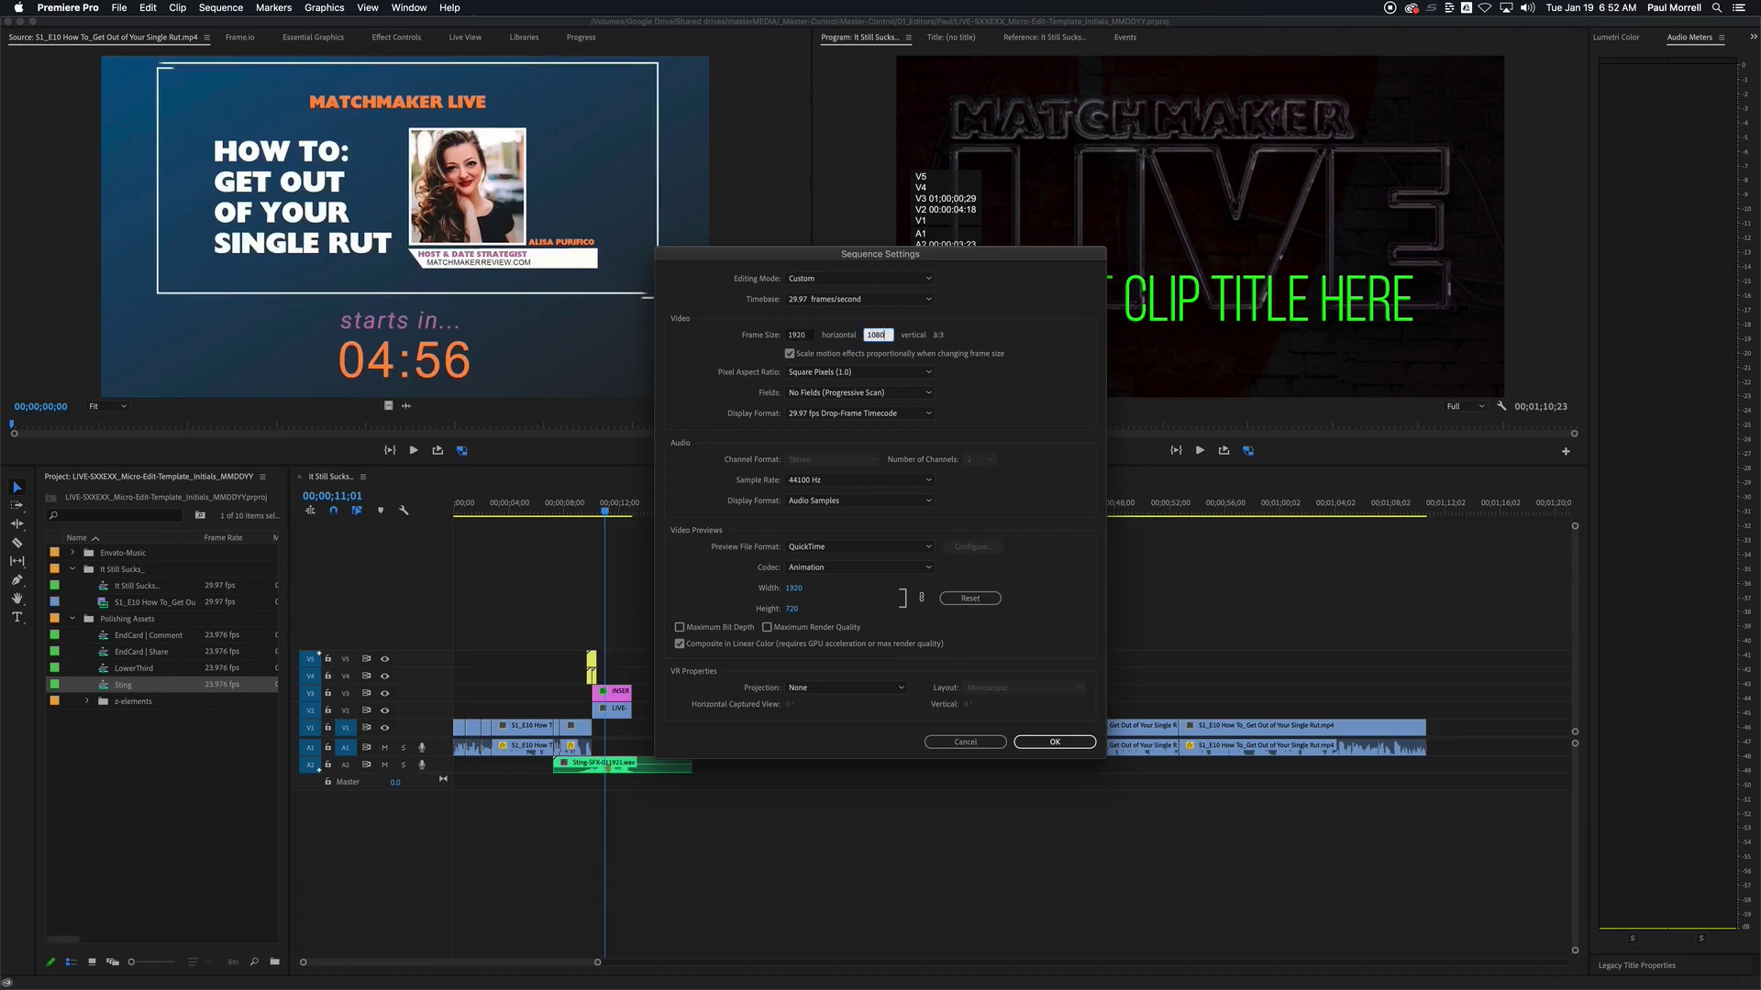
key(Return)
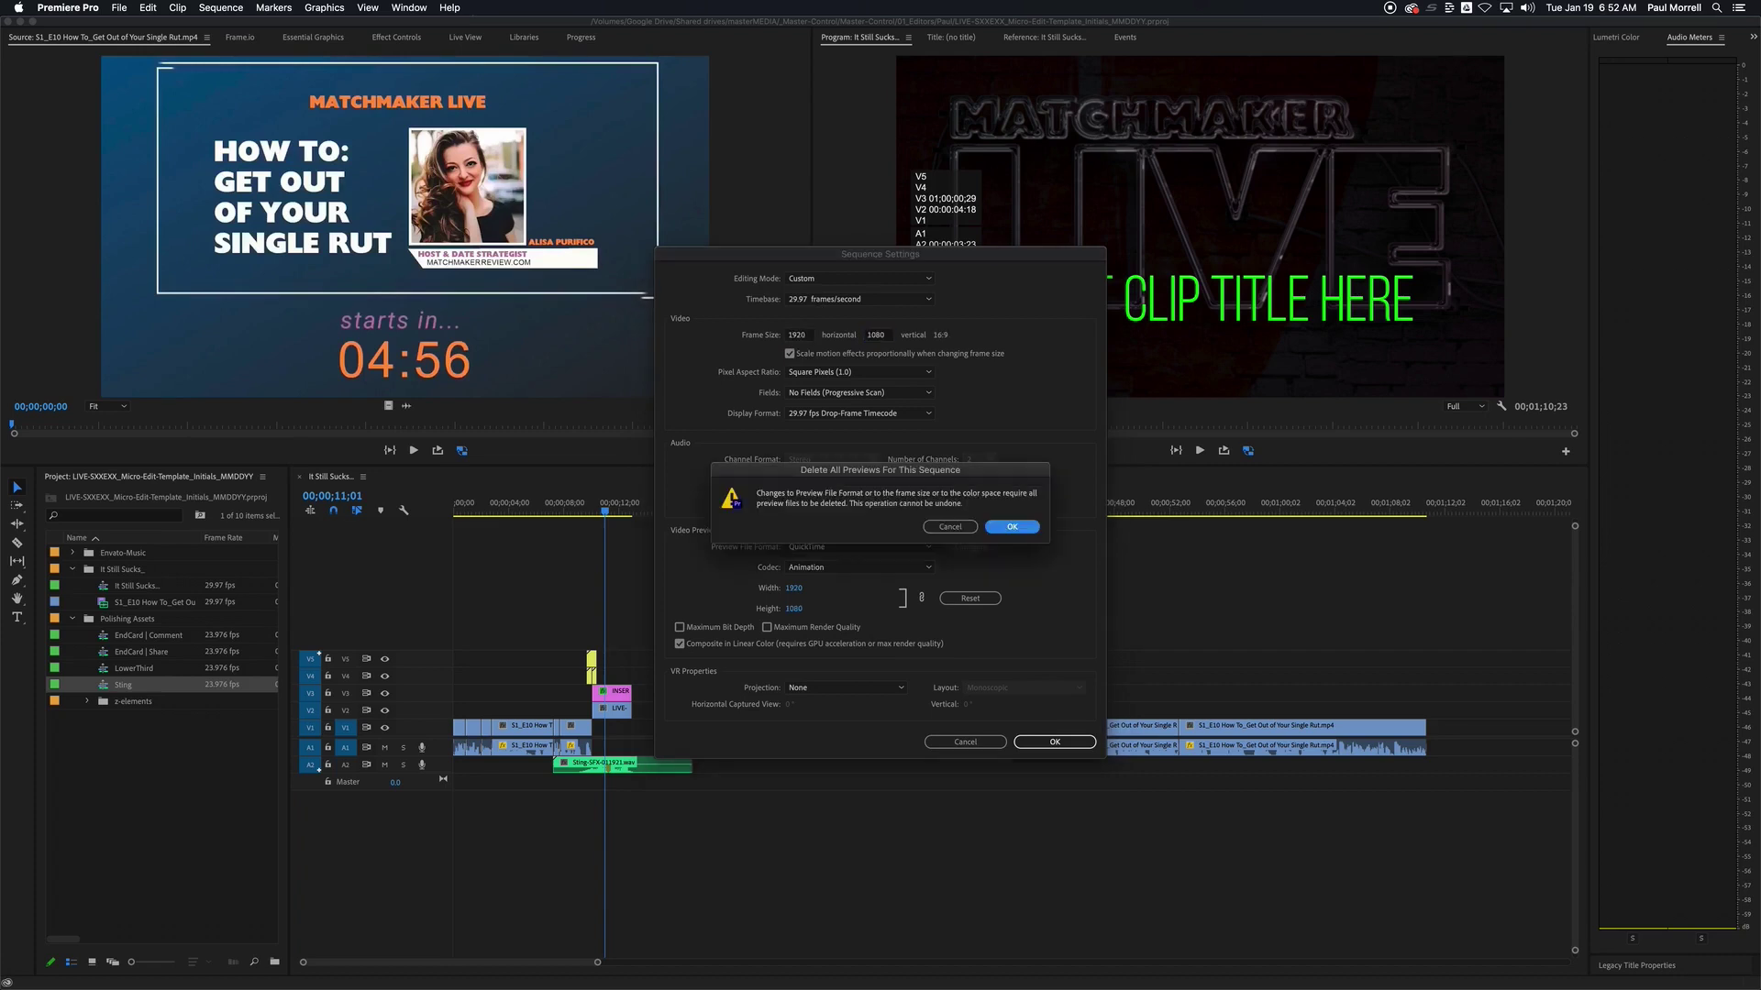
click(1012, 527)
- Apply Set to Frame Size to all the video clips on V1, using the frame at 32;10 as reference
drag(858, 510, 894, 519)
key(minus)
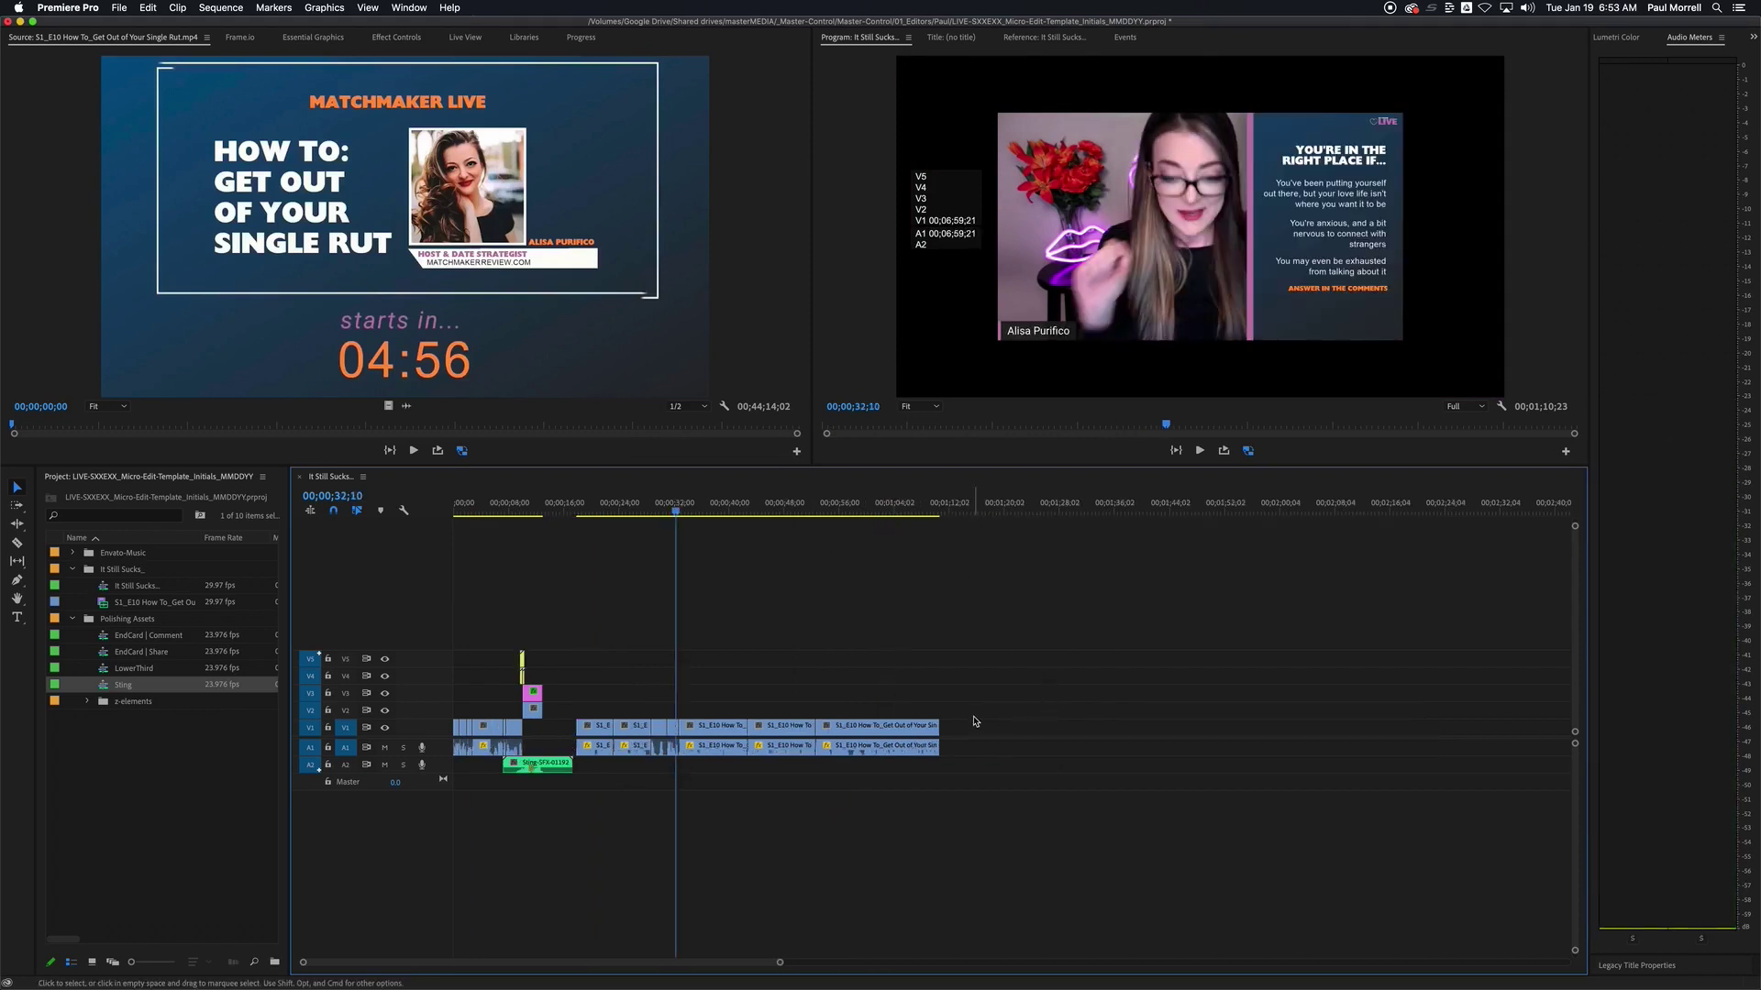
drag(971, 731, 456, 730)
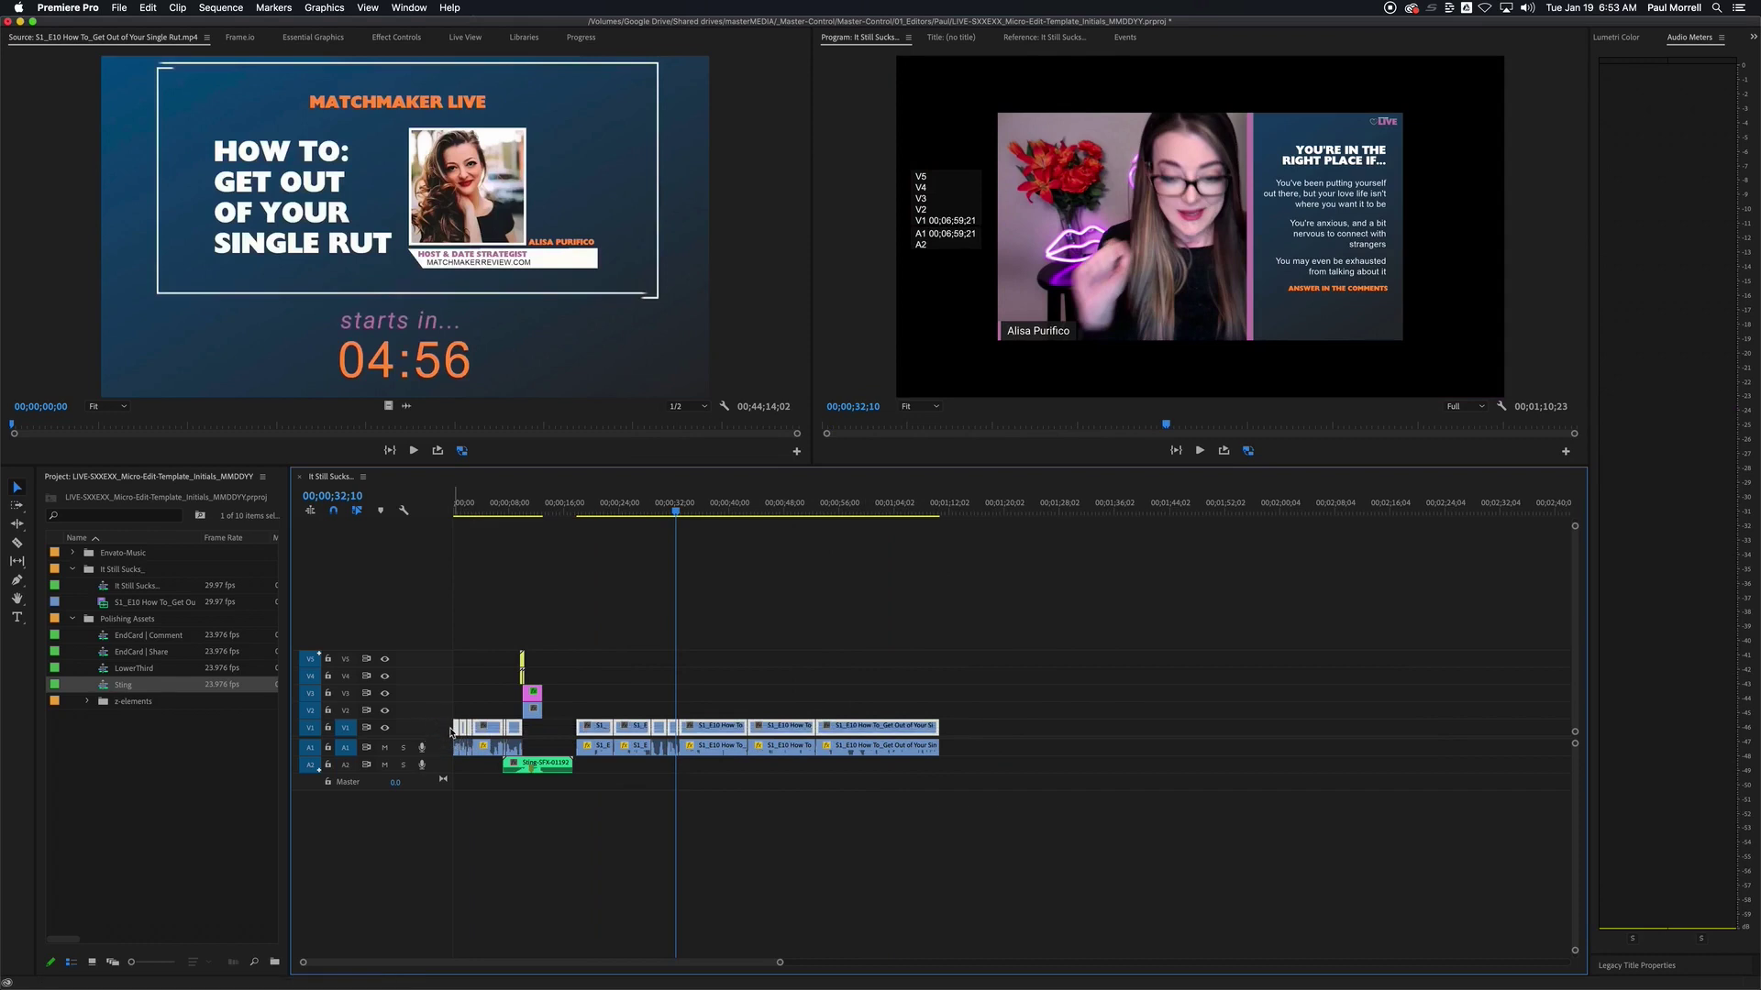
right_click(786, 731)
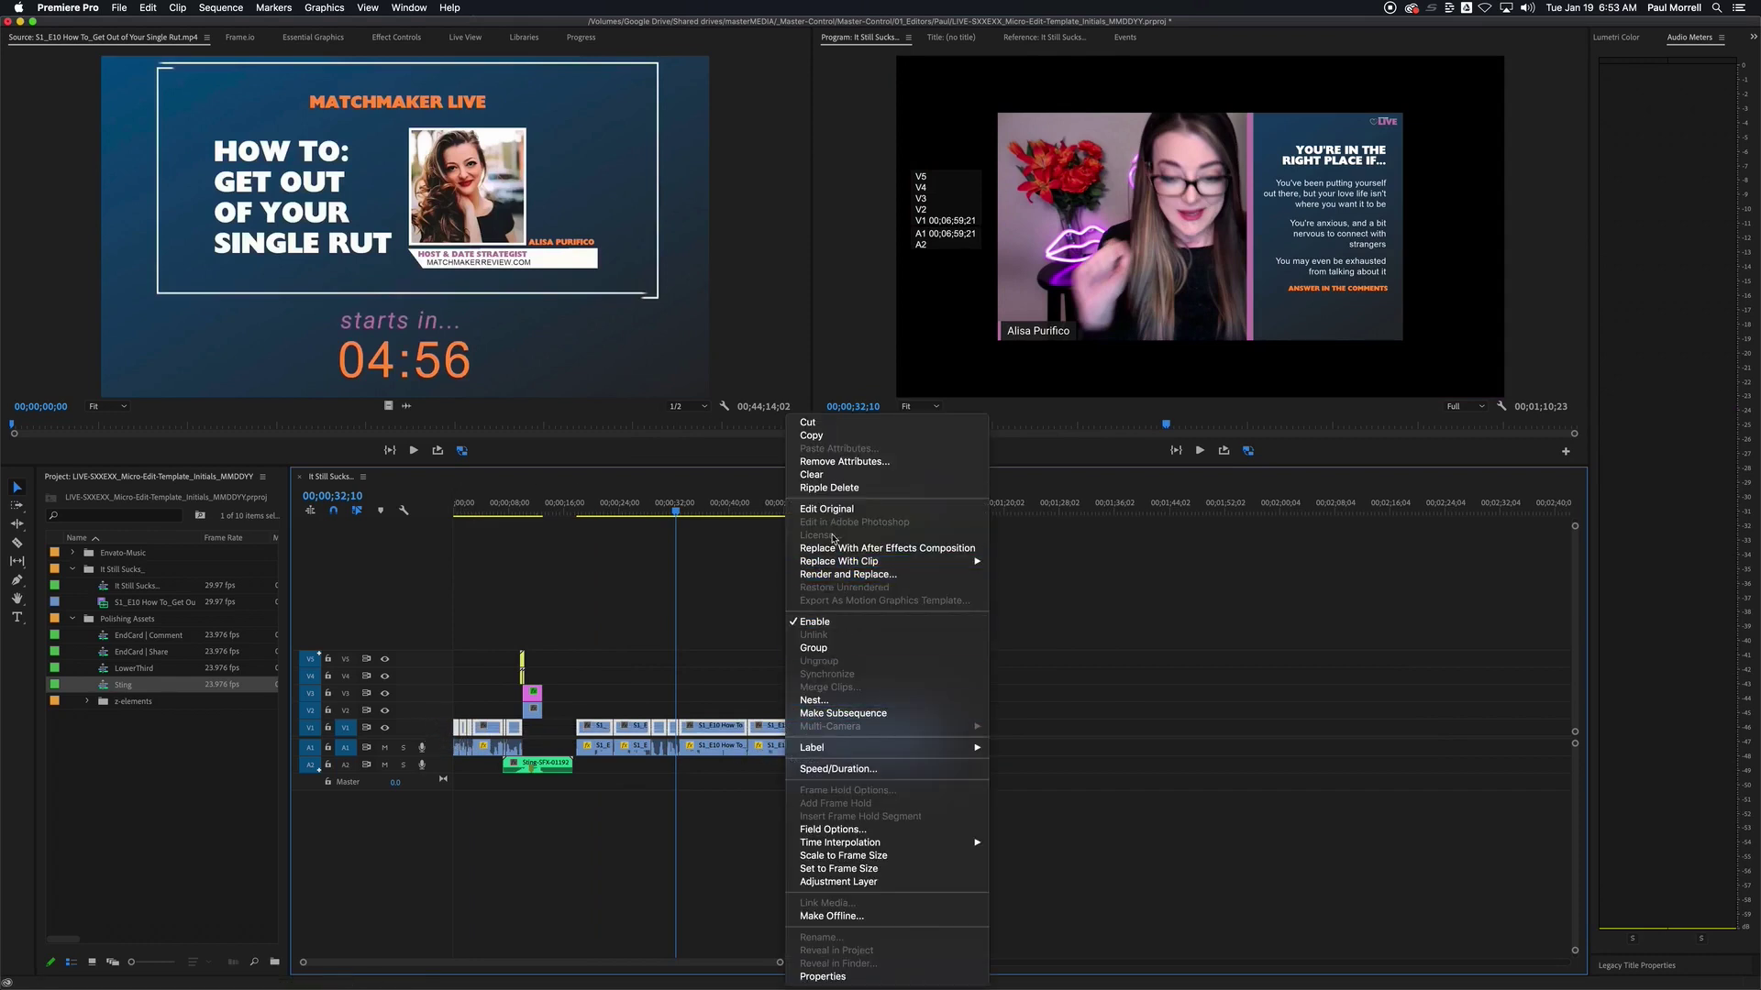
click(845, 869)
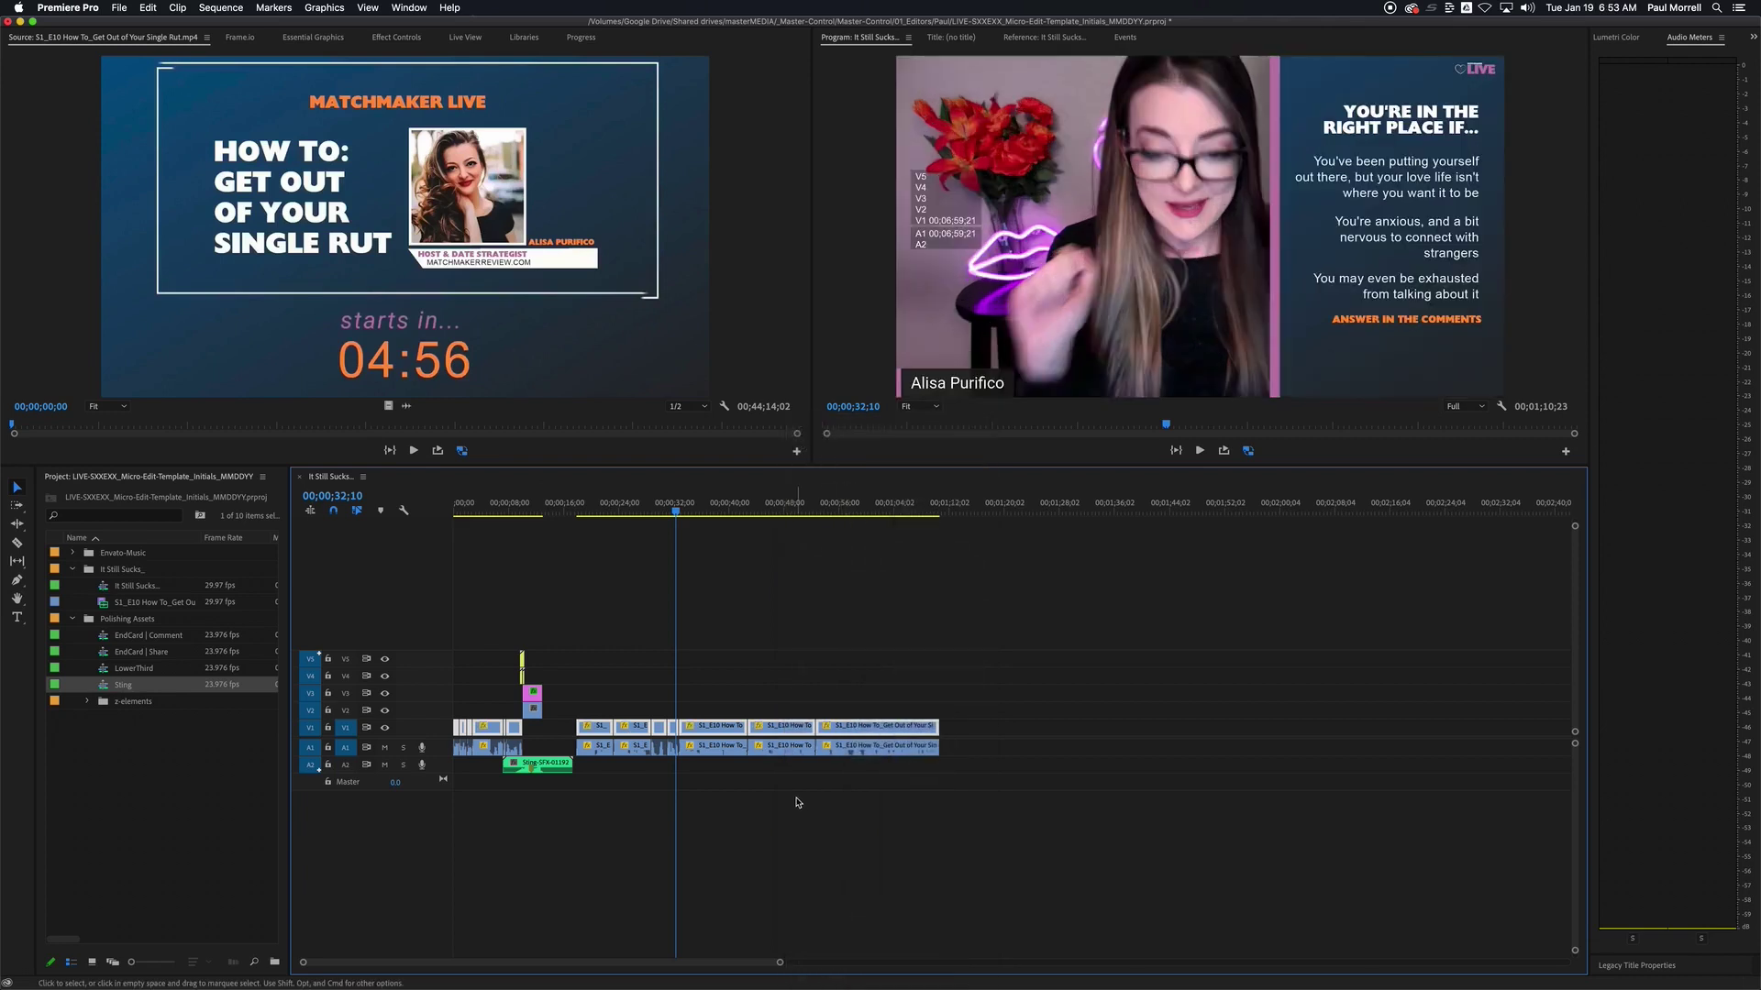
- Select all V1 and A1 clips after the gap and move them 6;20 earlier, partly beneath the sting graphics
key(Home)
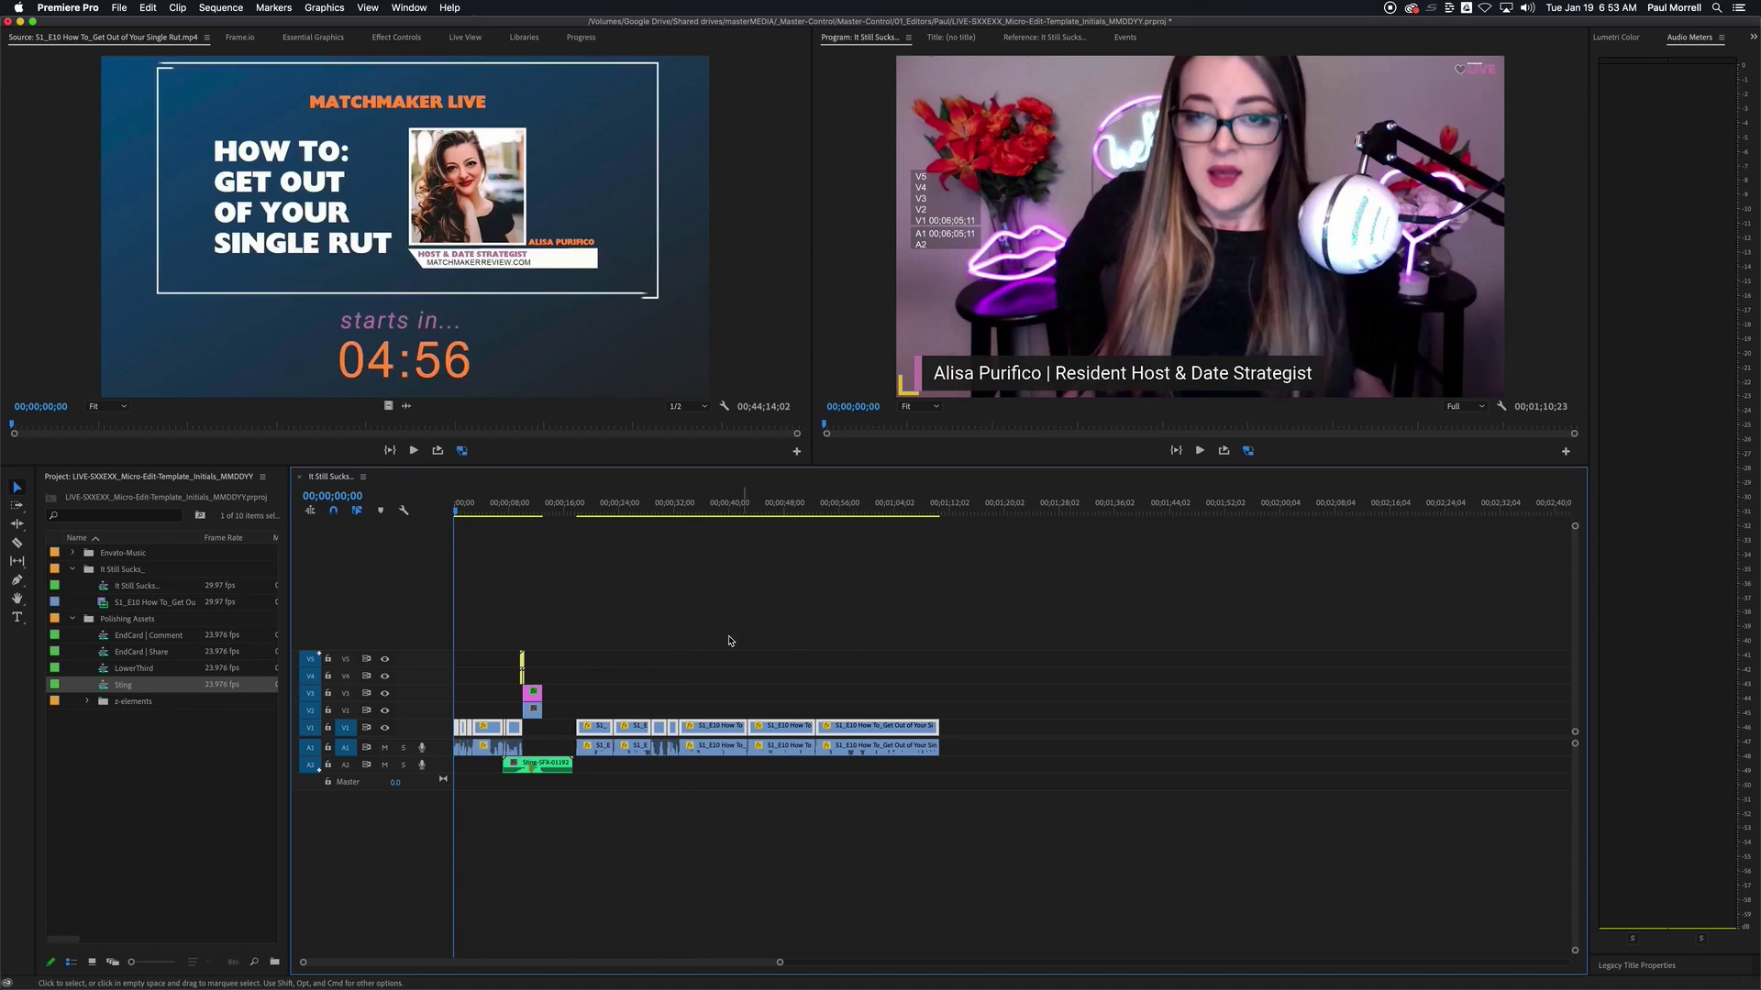
click(557, 510)
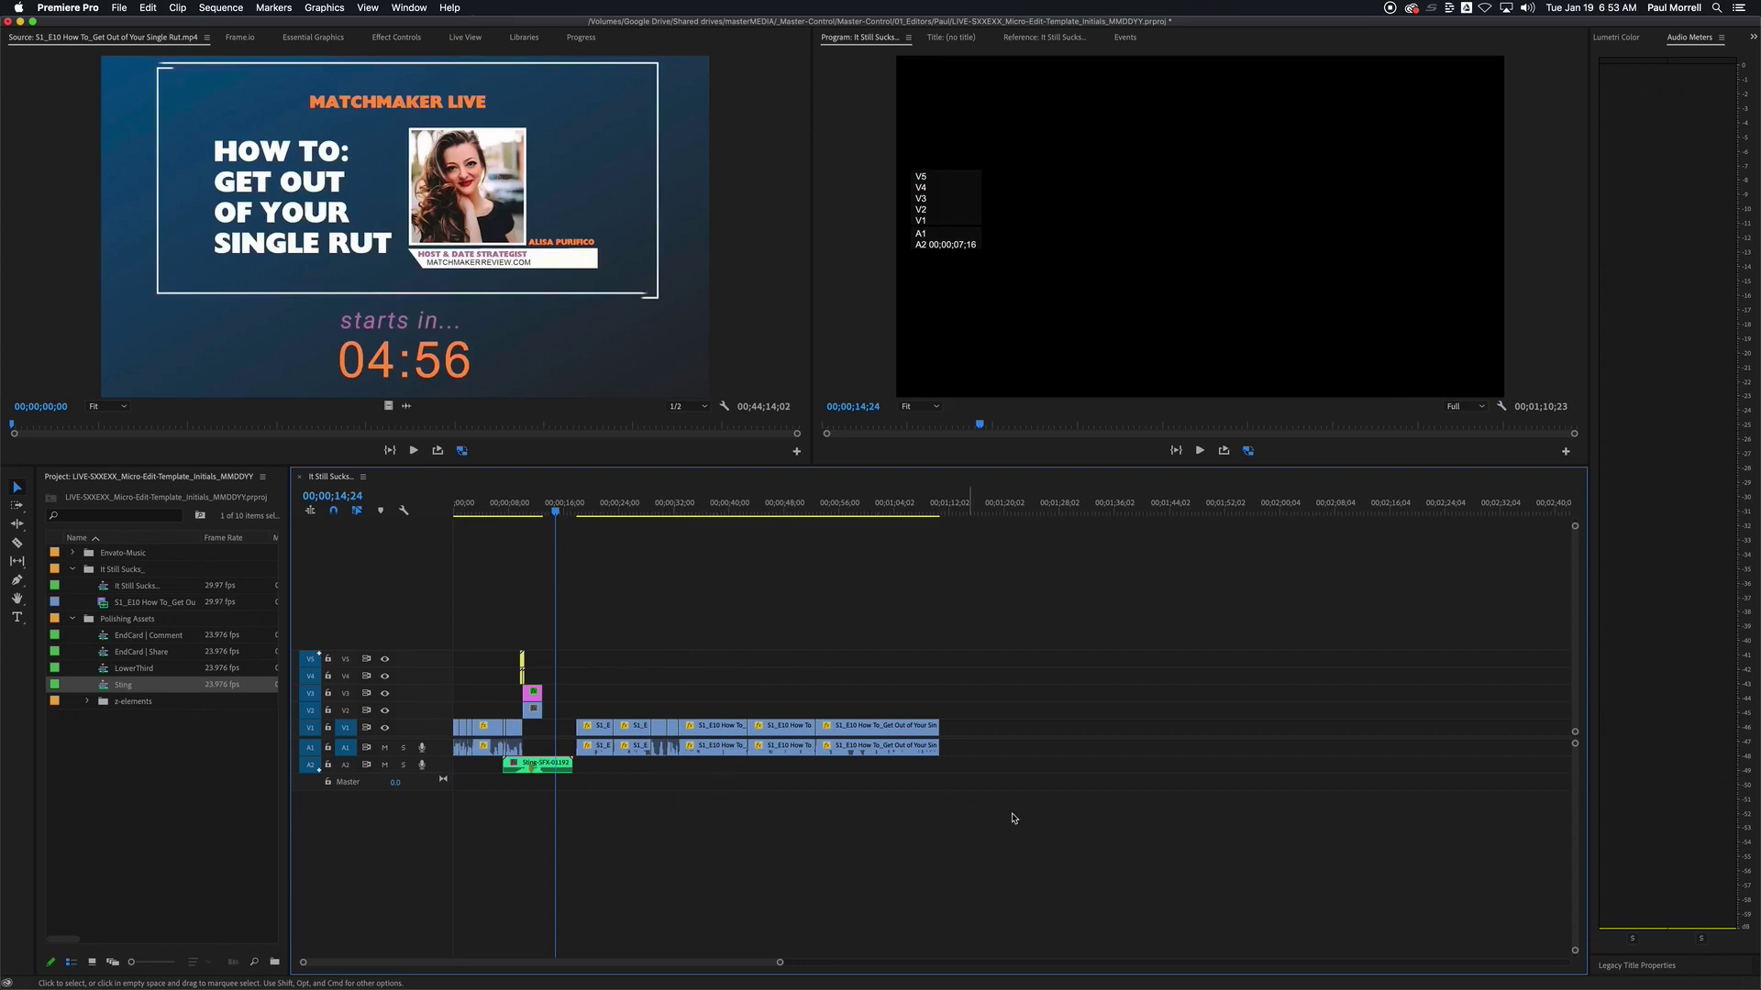
drag(963, 711, 597, 747)
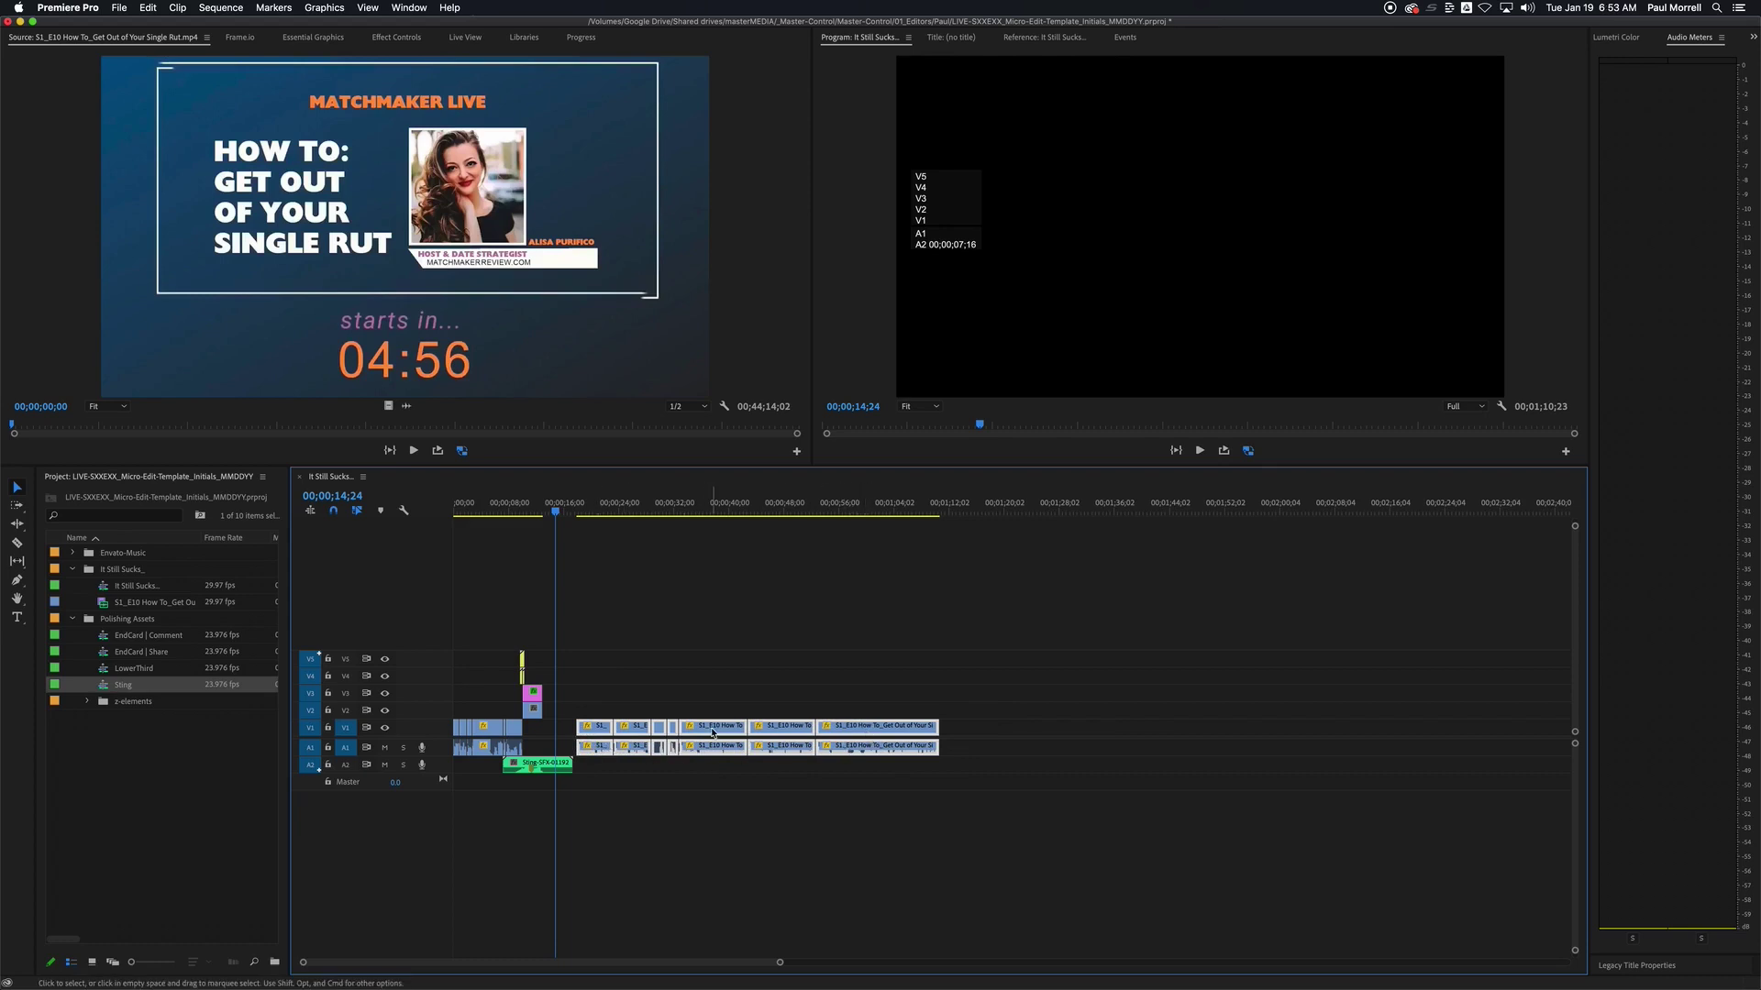
key(=)
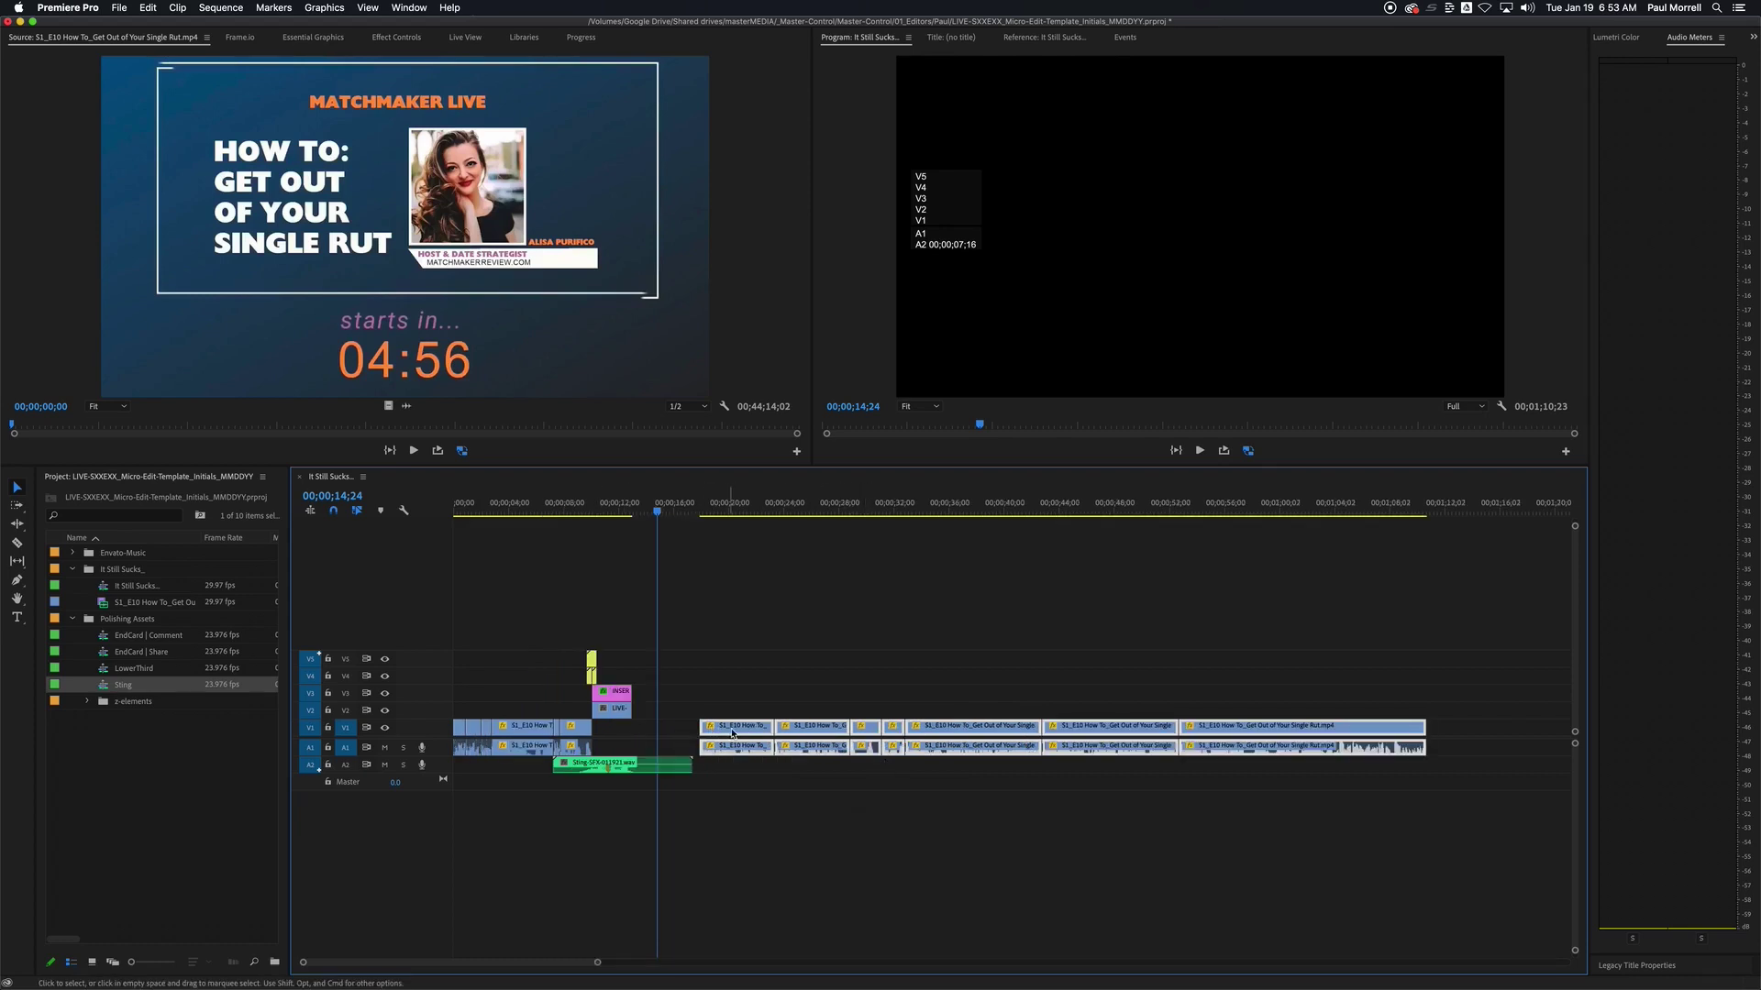
drag(737, 734, 651, 735)
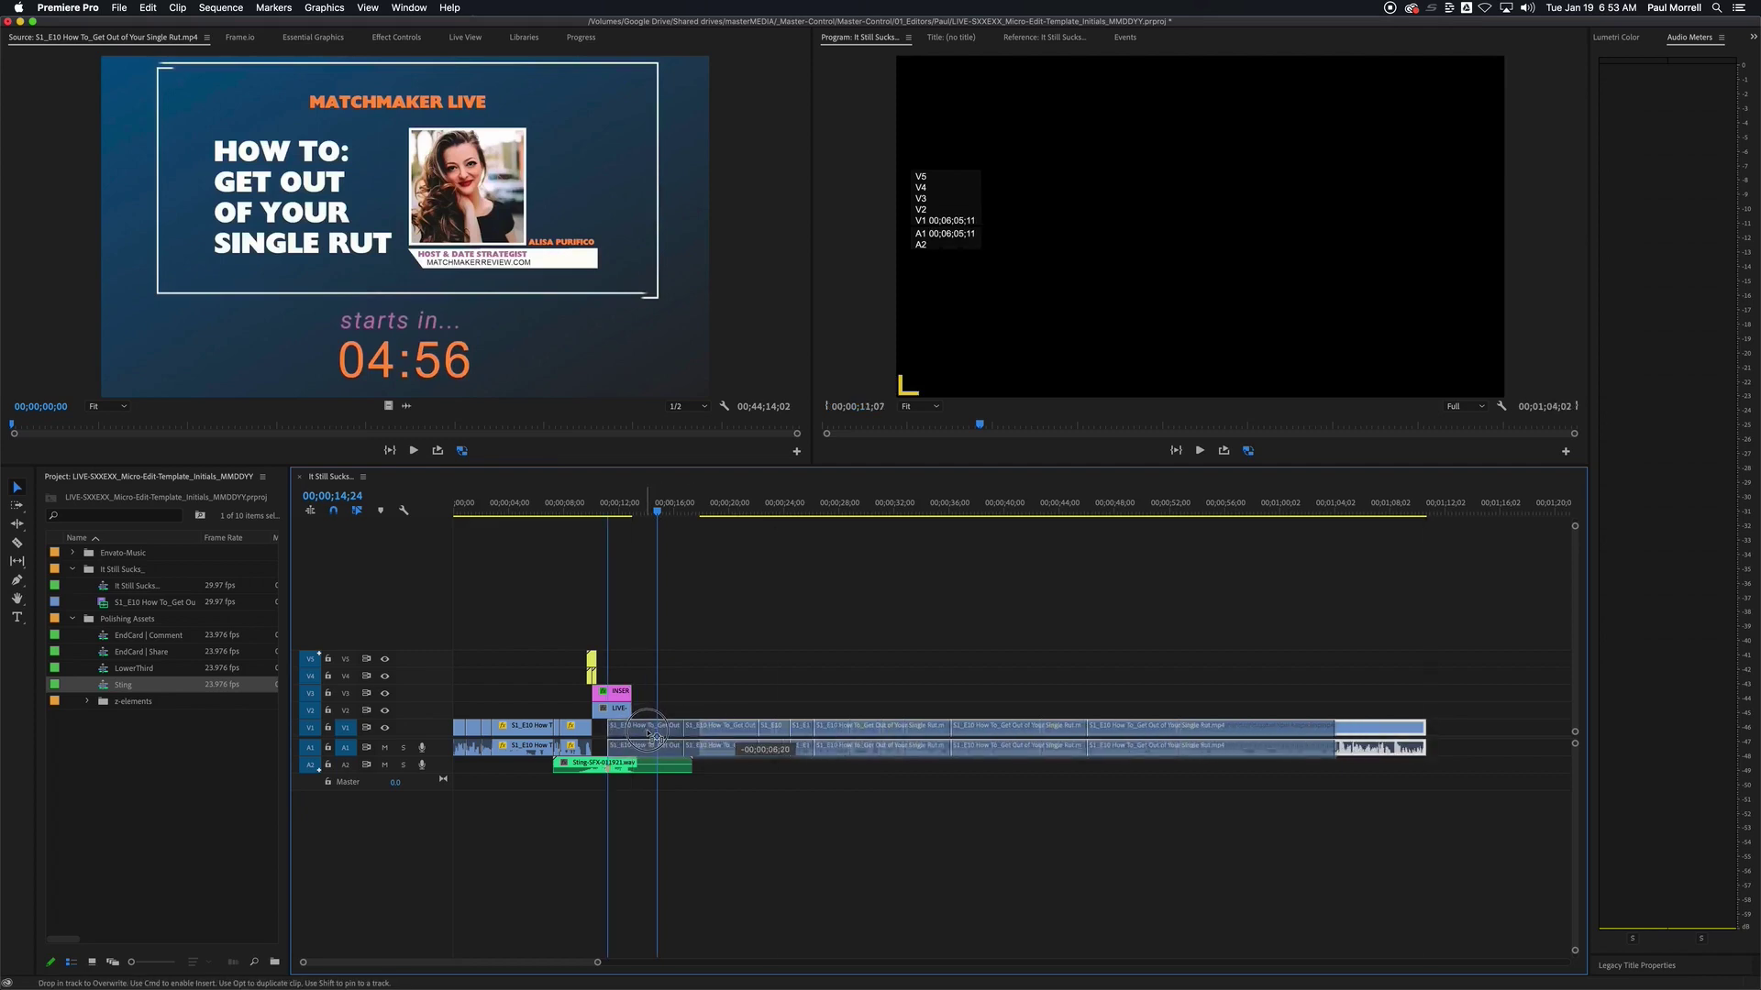
drag(653, 735, 652, 735)
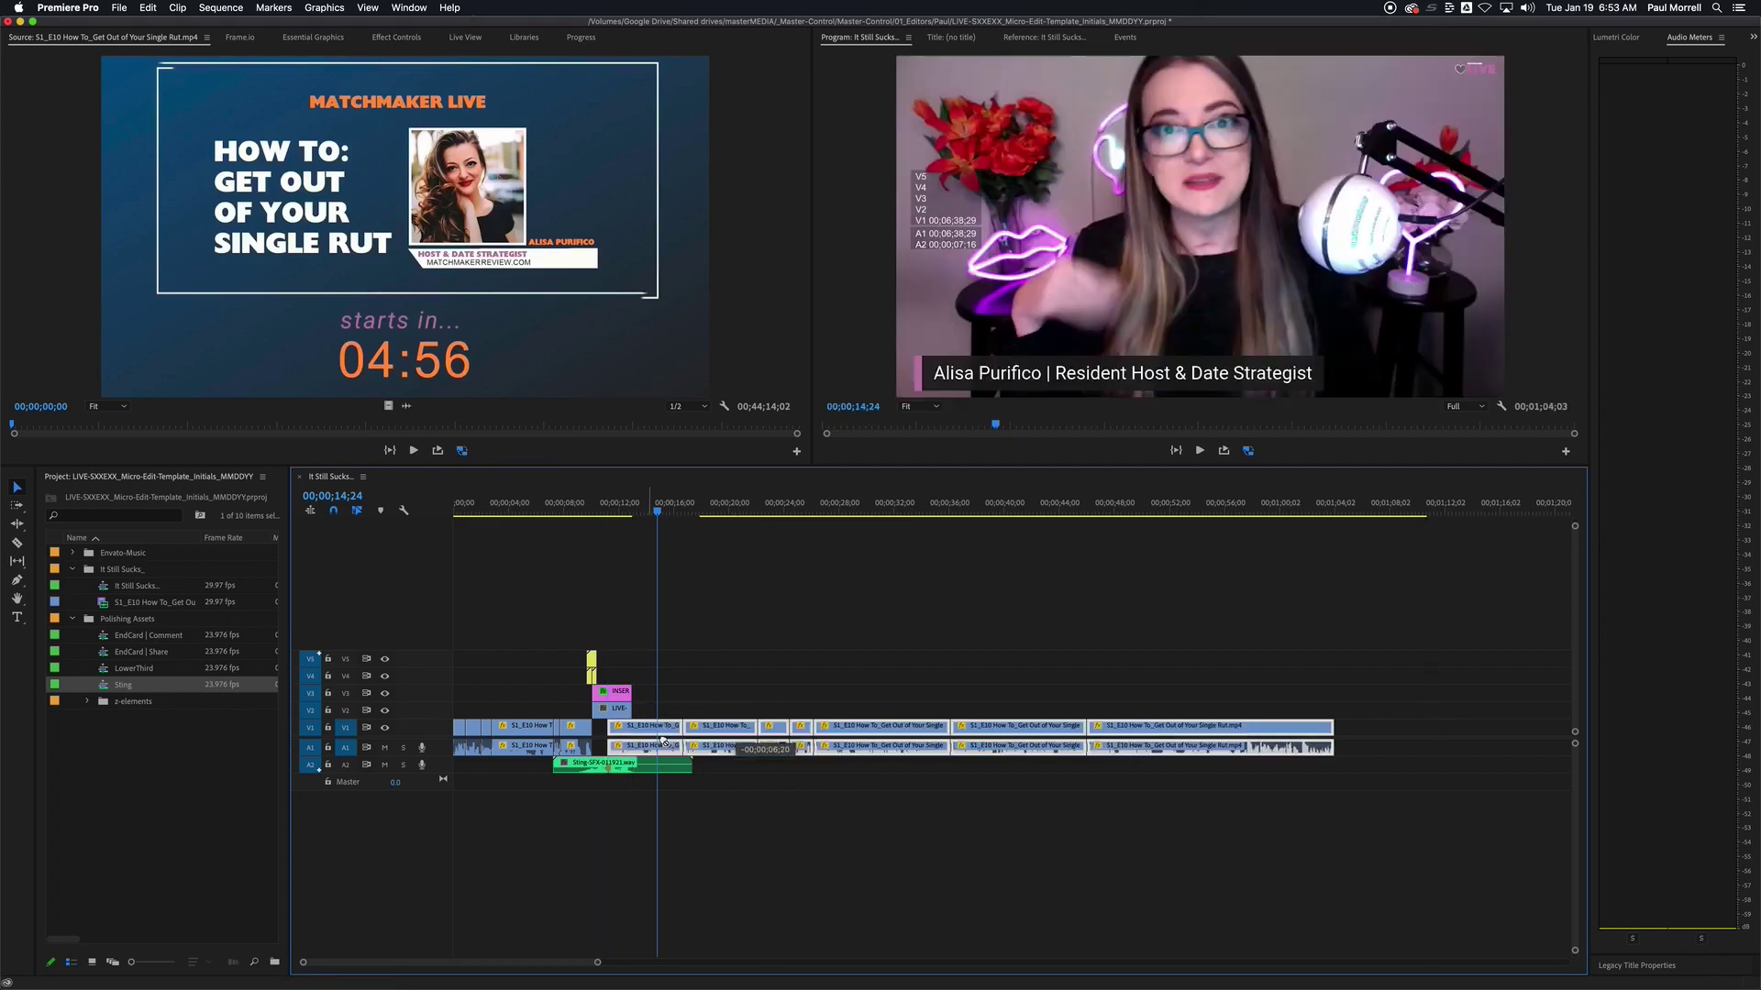
- Play the sting transition from about 6 seconds, and shift the clips after the gap to start where the sting graphics end
click(569, 511)
drag(573, 510, 538, 514)
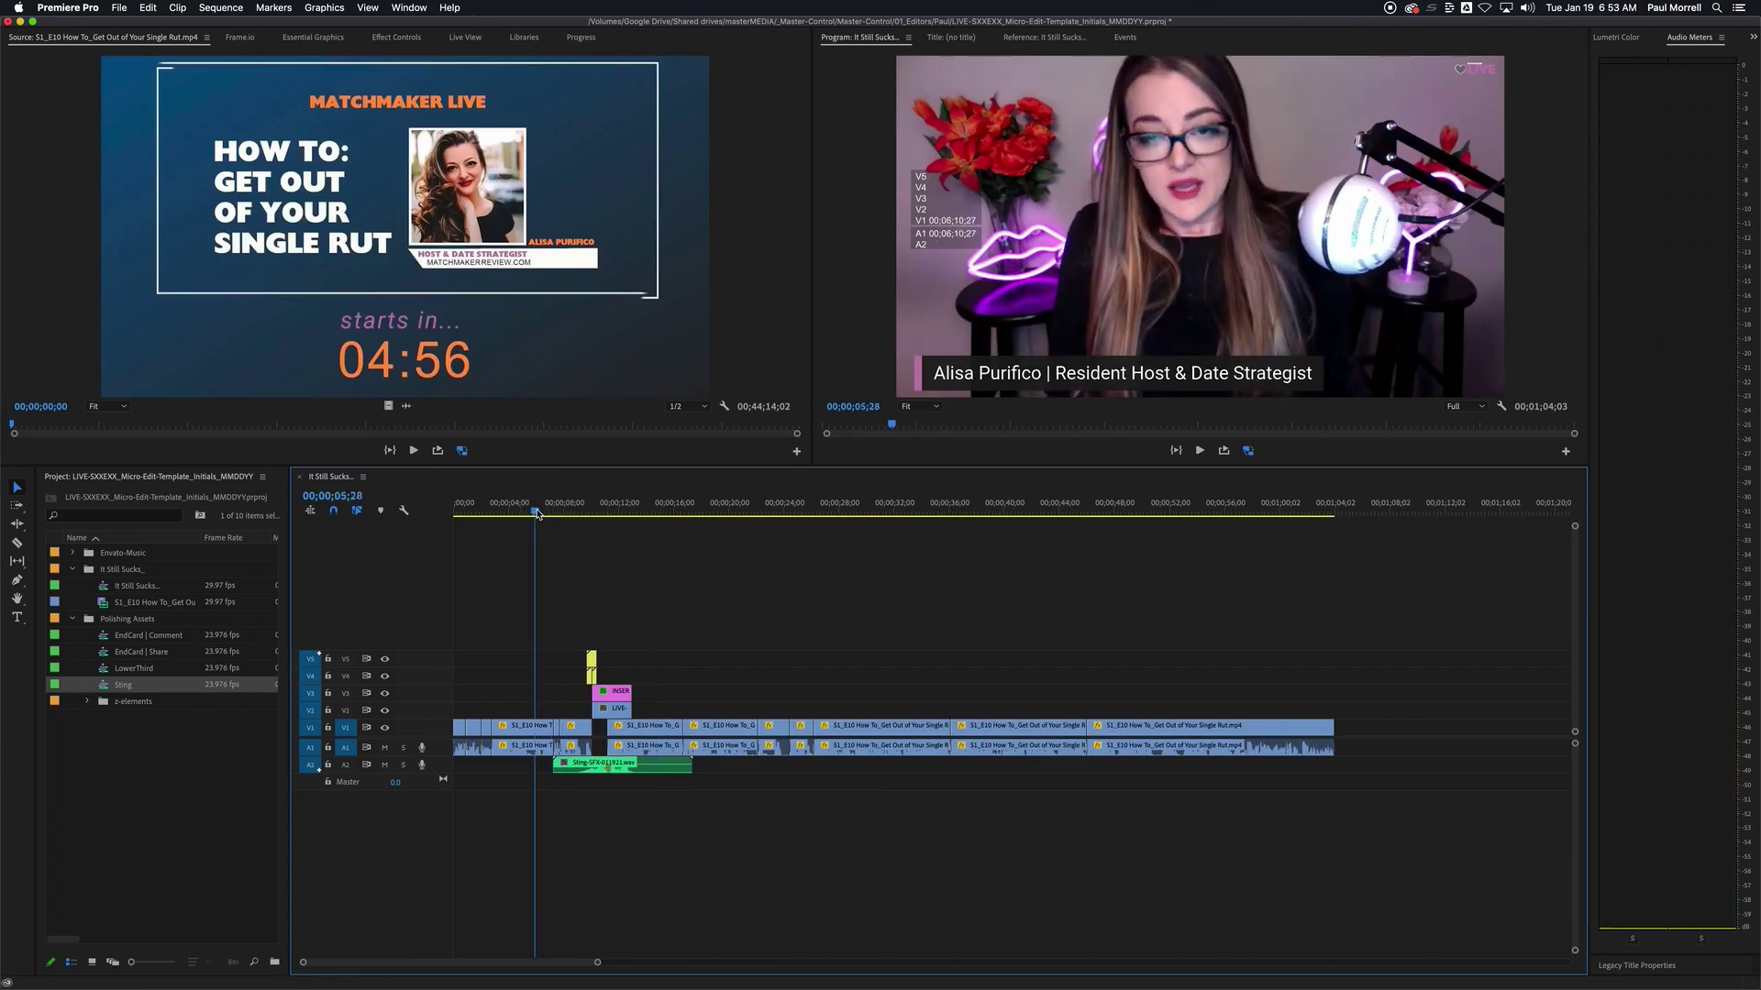
key(space)
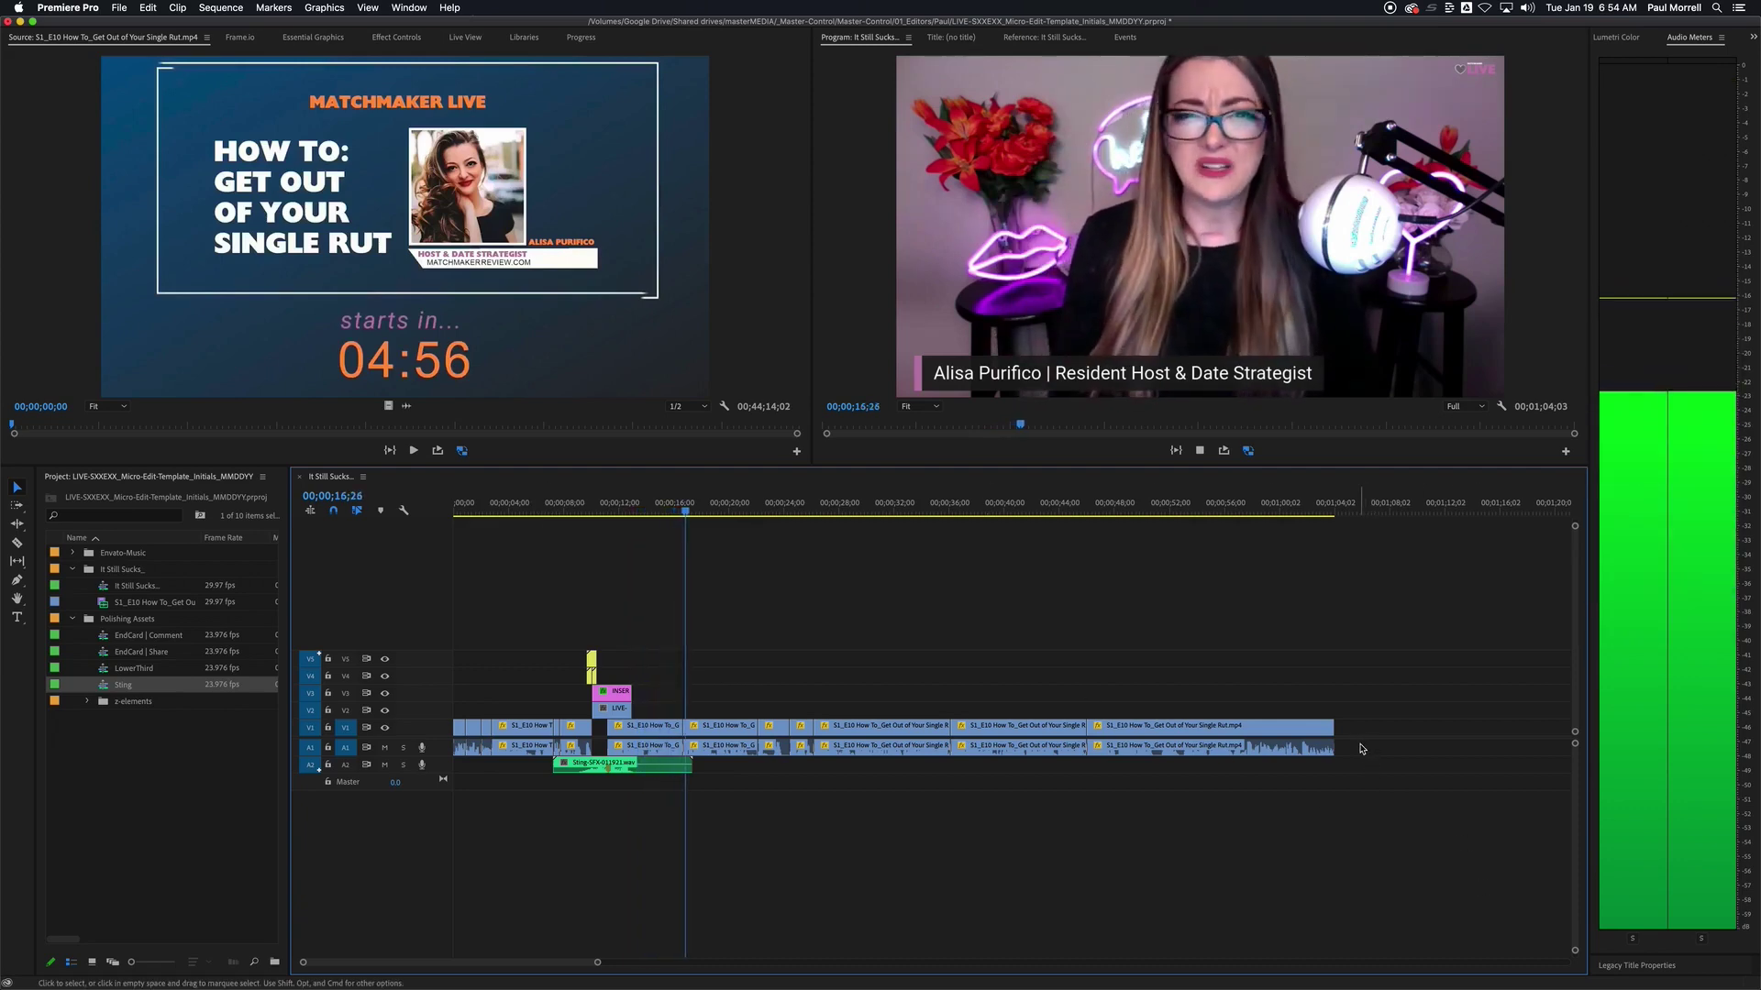
drag(1321, 742, 677, 735)
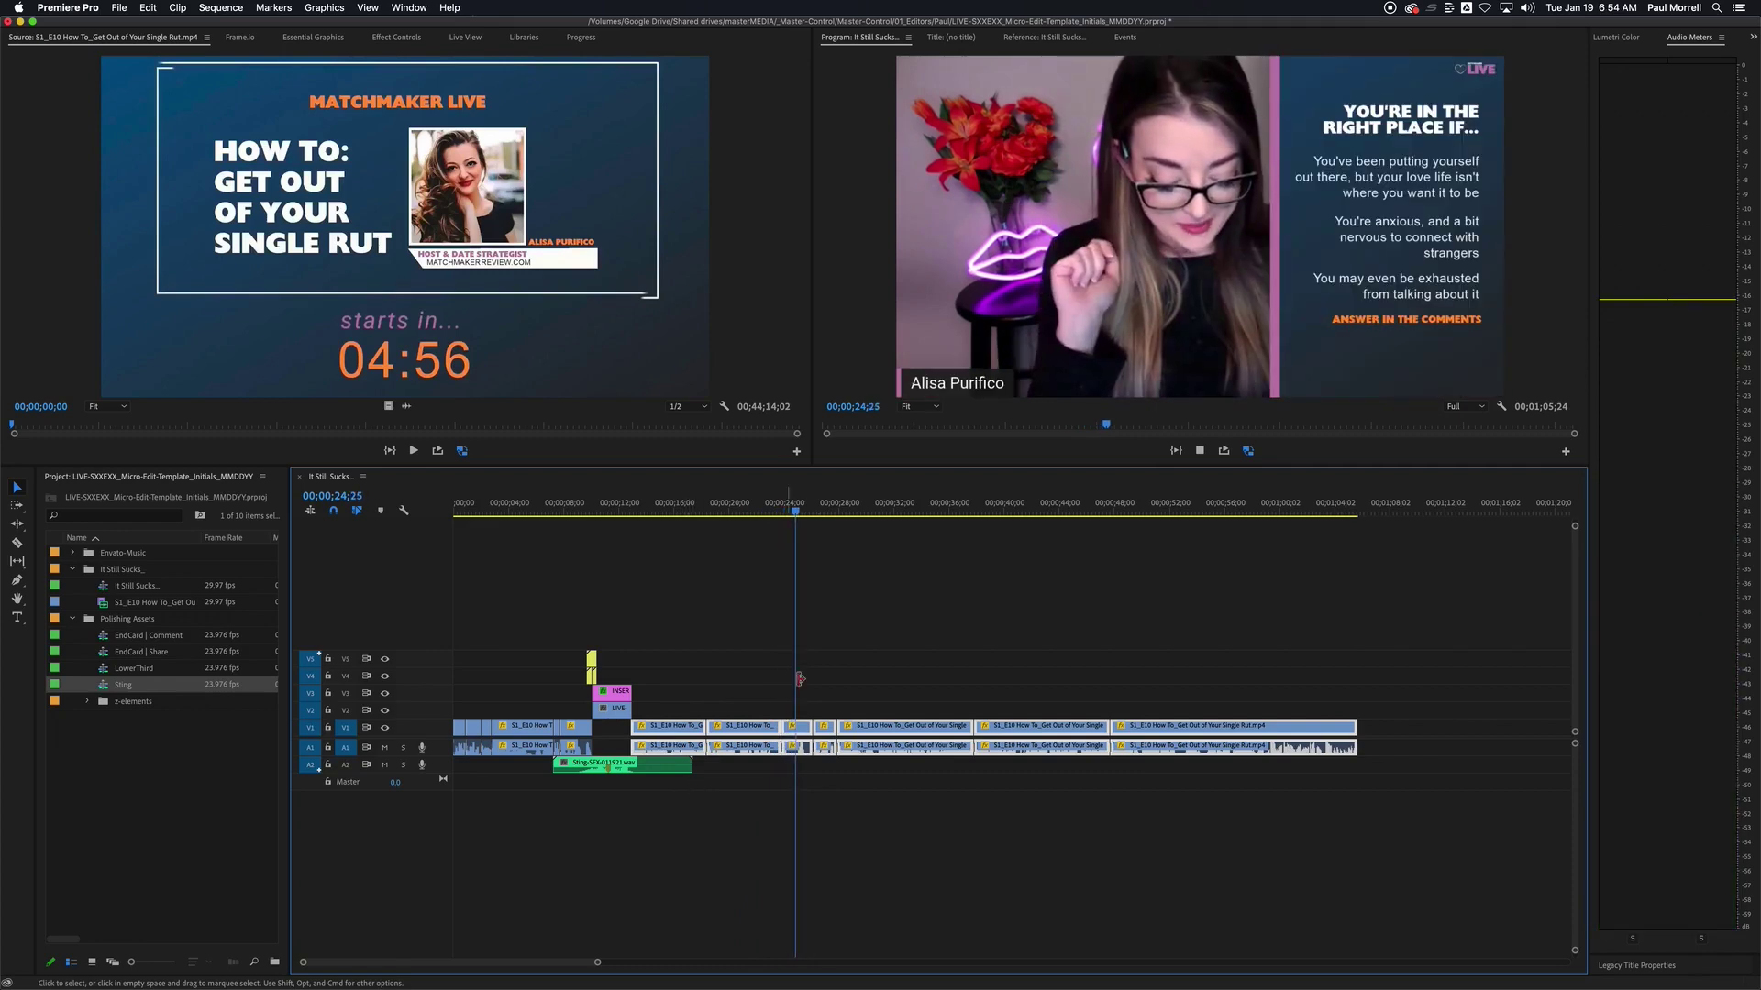
click(755, 545)
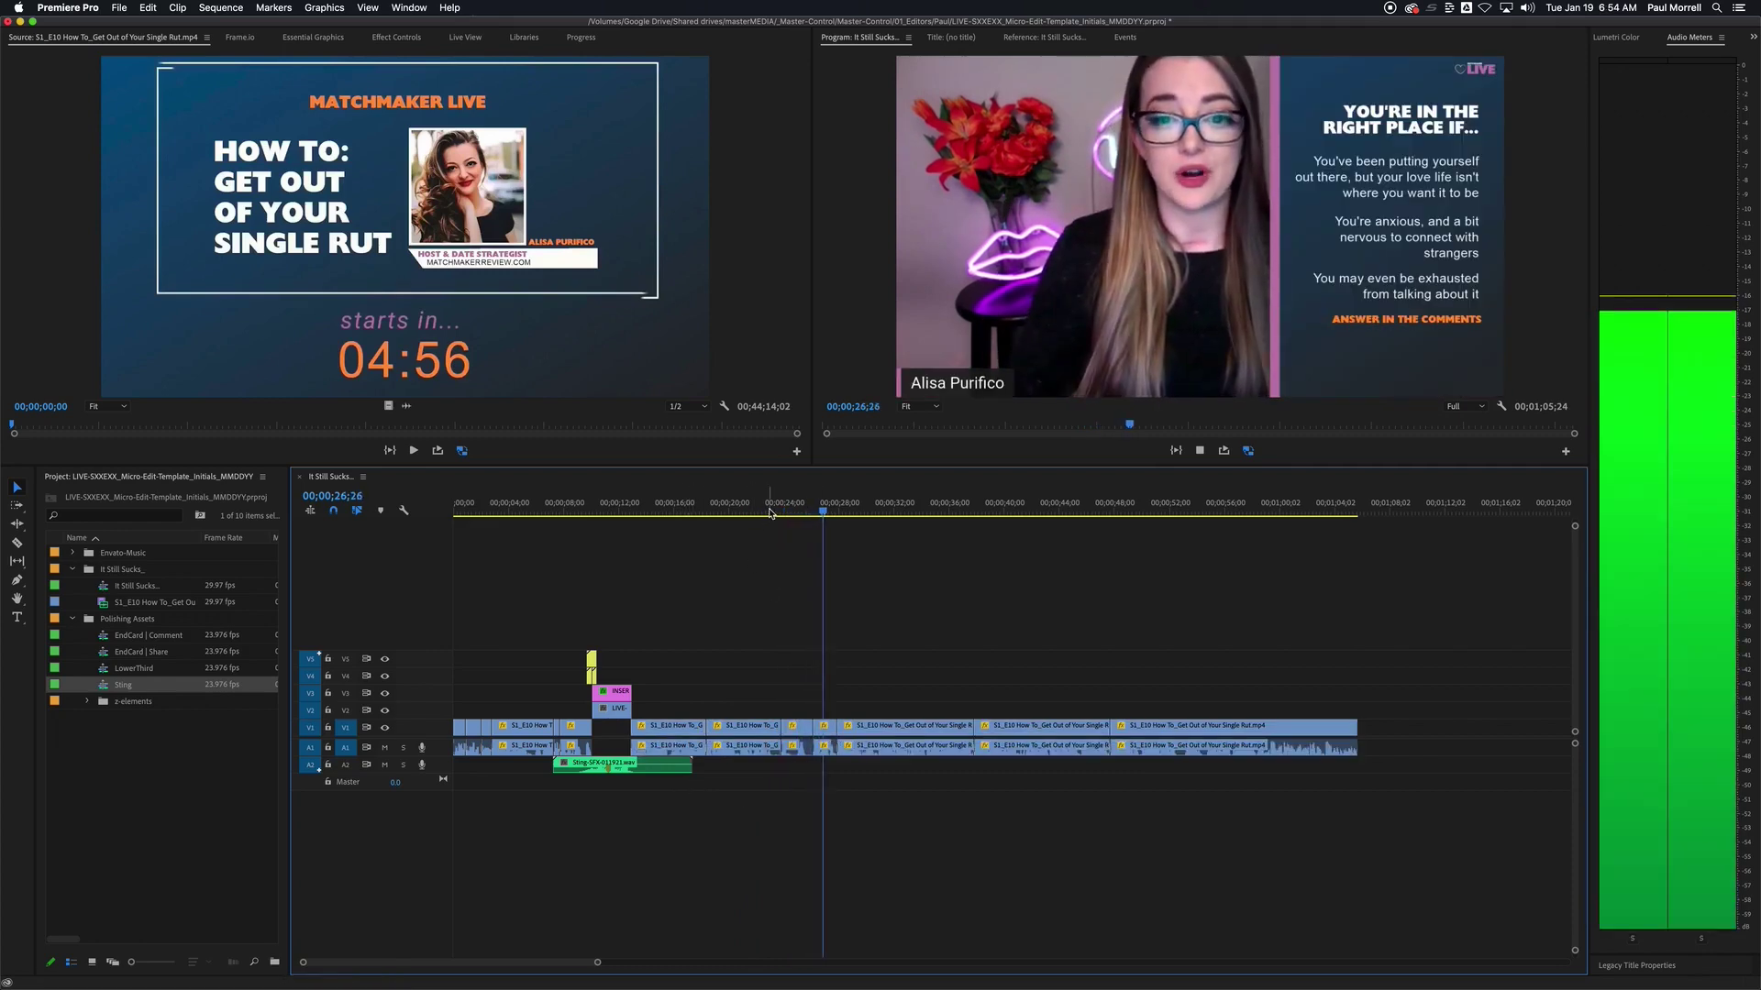
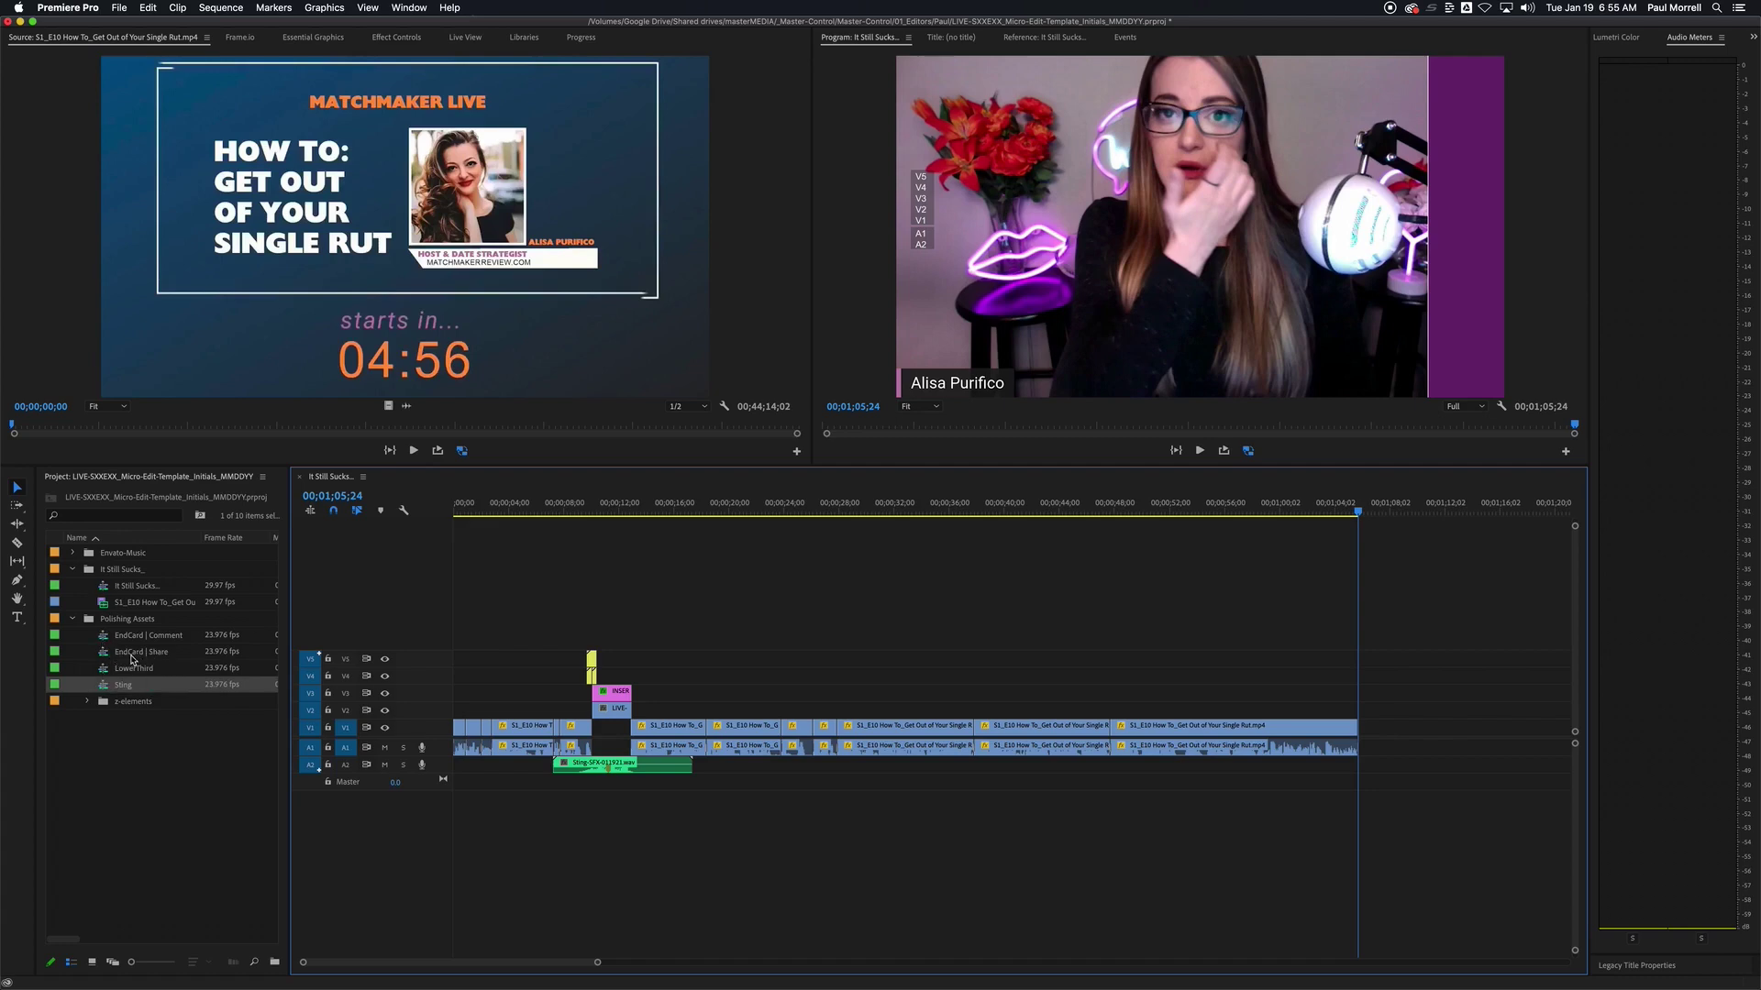
- Add the EndCard | Comment sequence at the end of the last V1 clip and play the transition into it
click(131, 653)
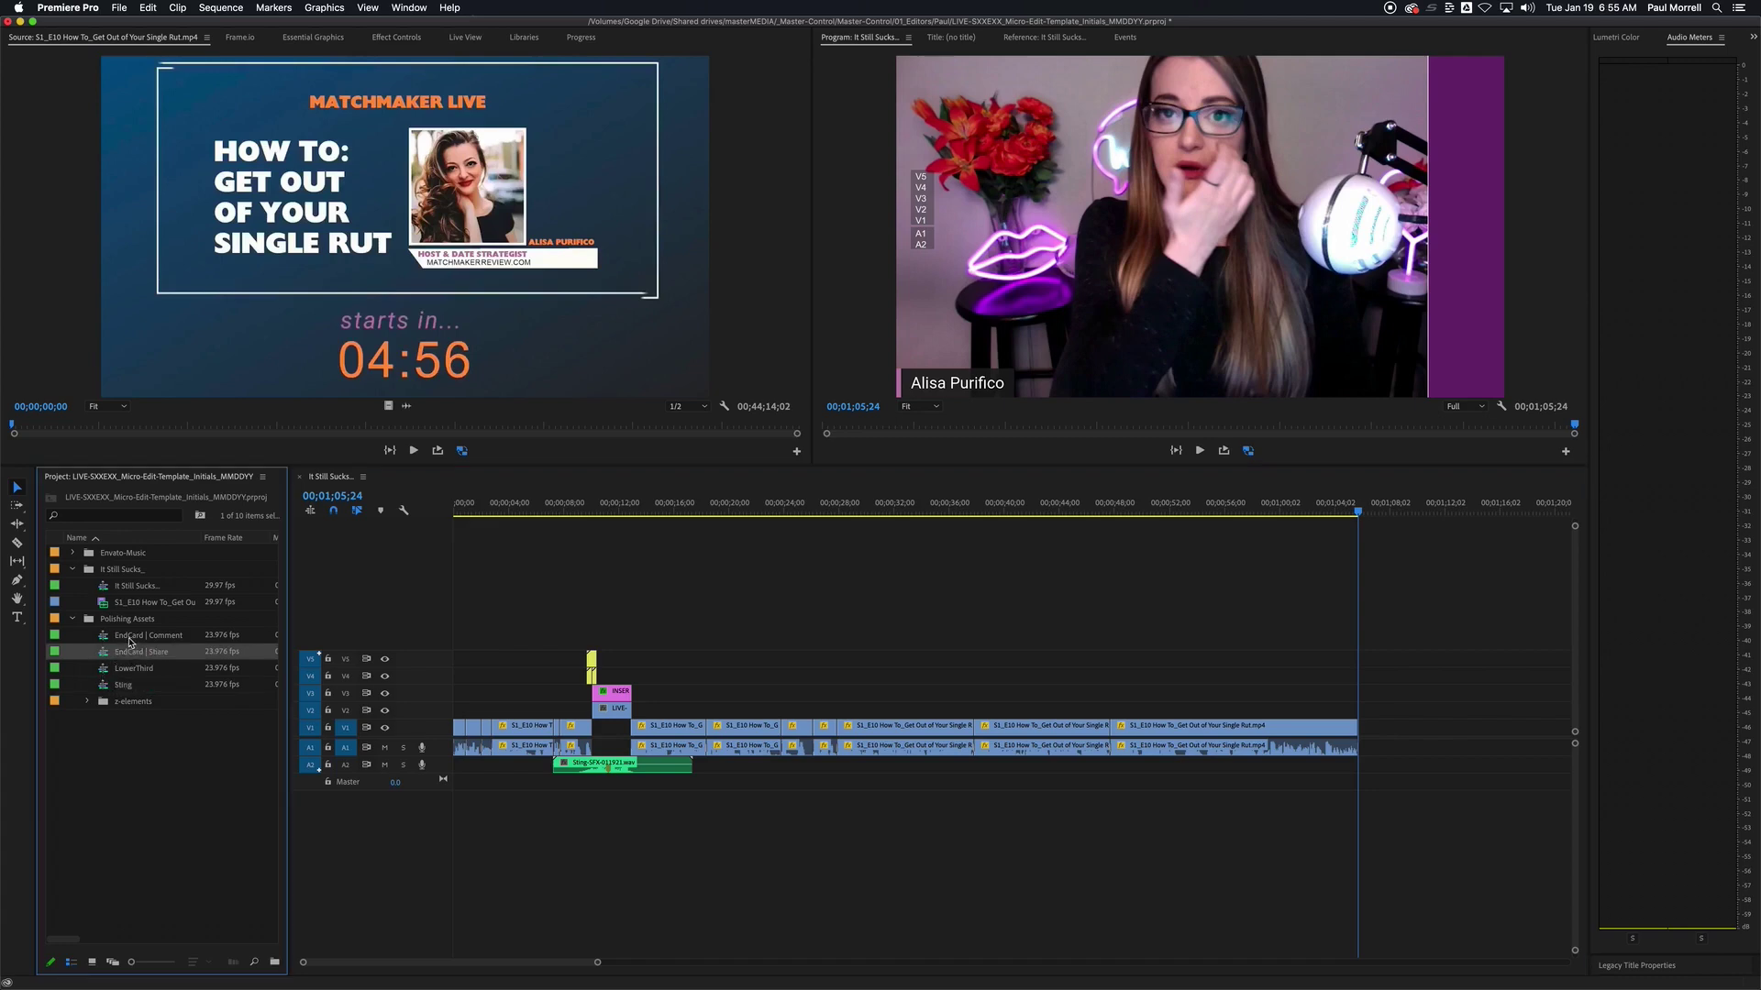
click(129, 637)
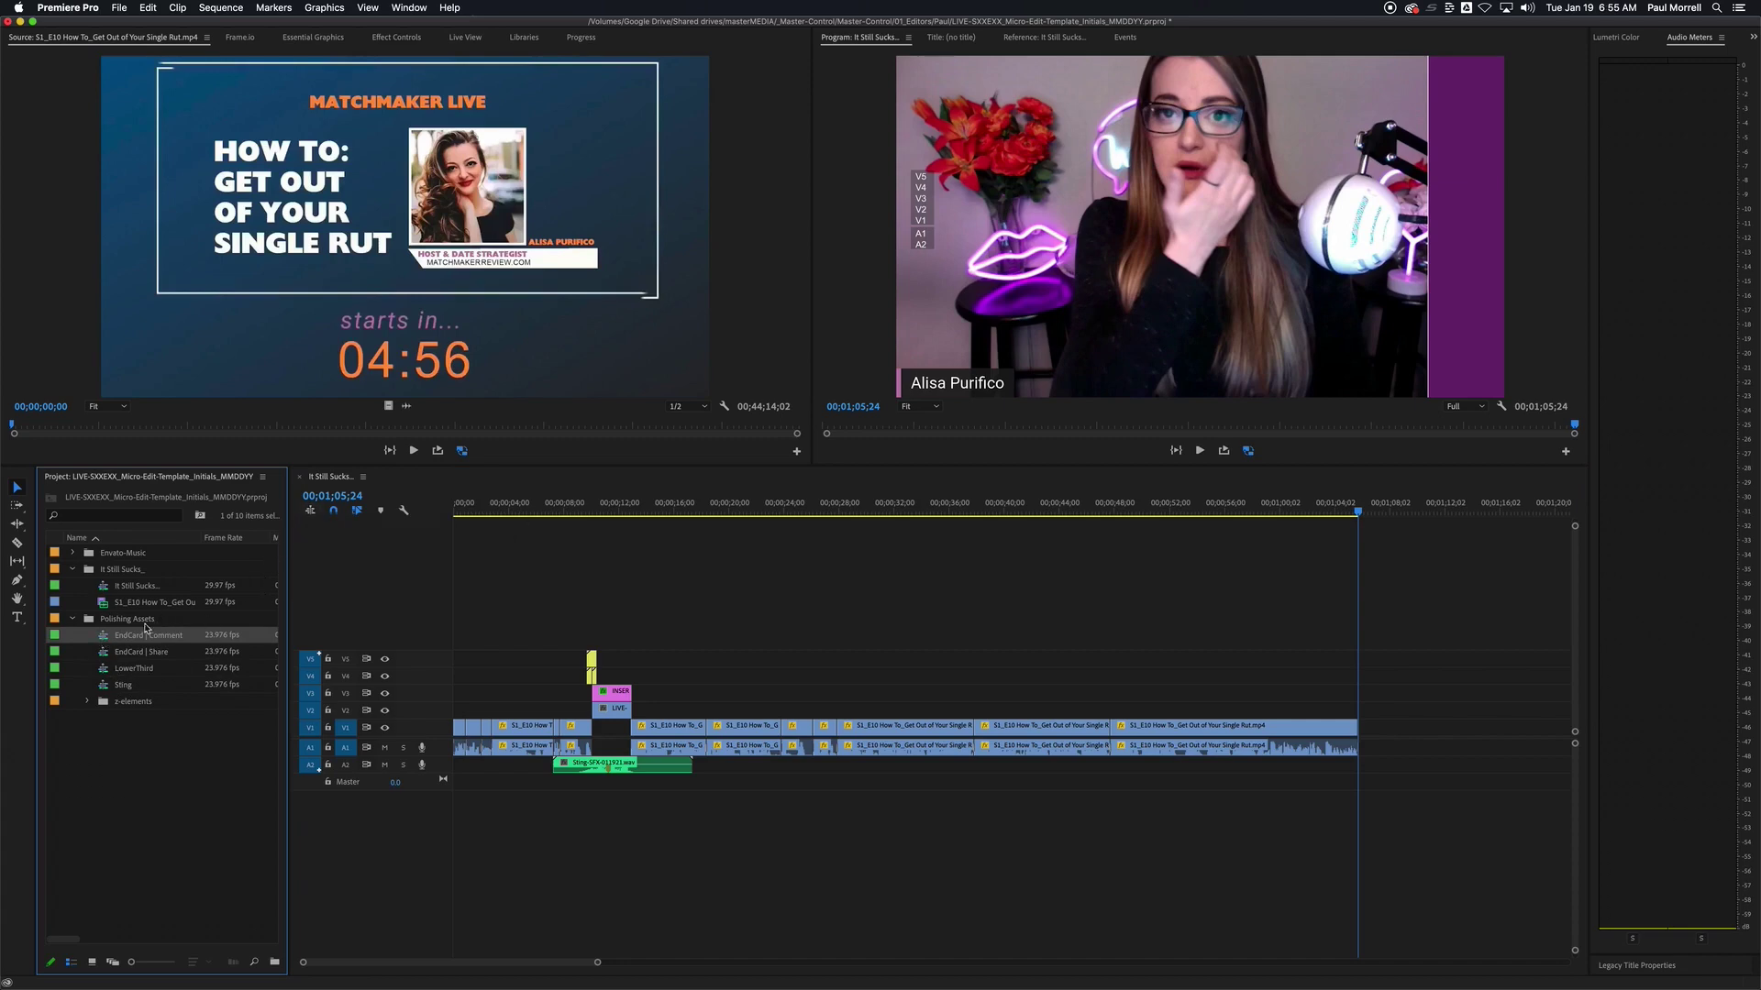
drag(104, 639, 1406, 717)
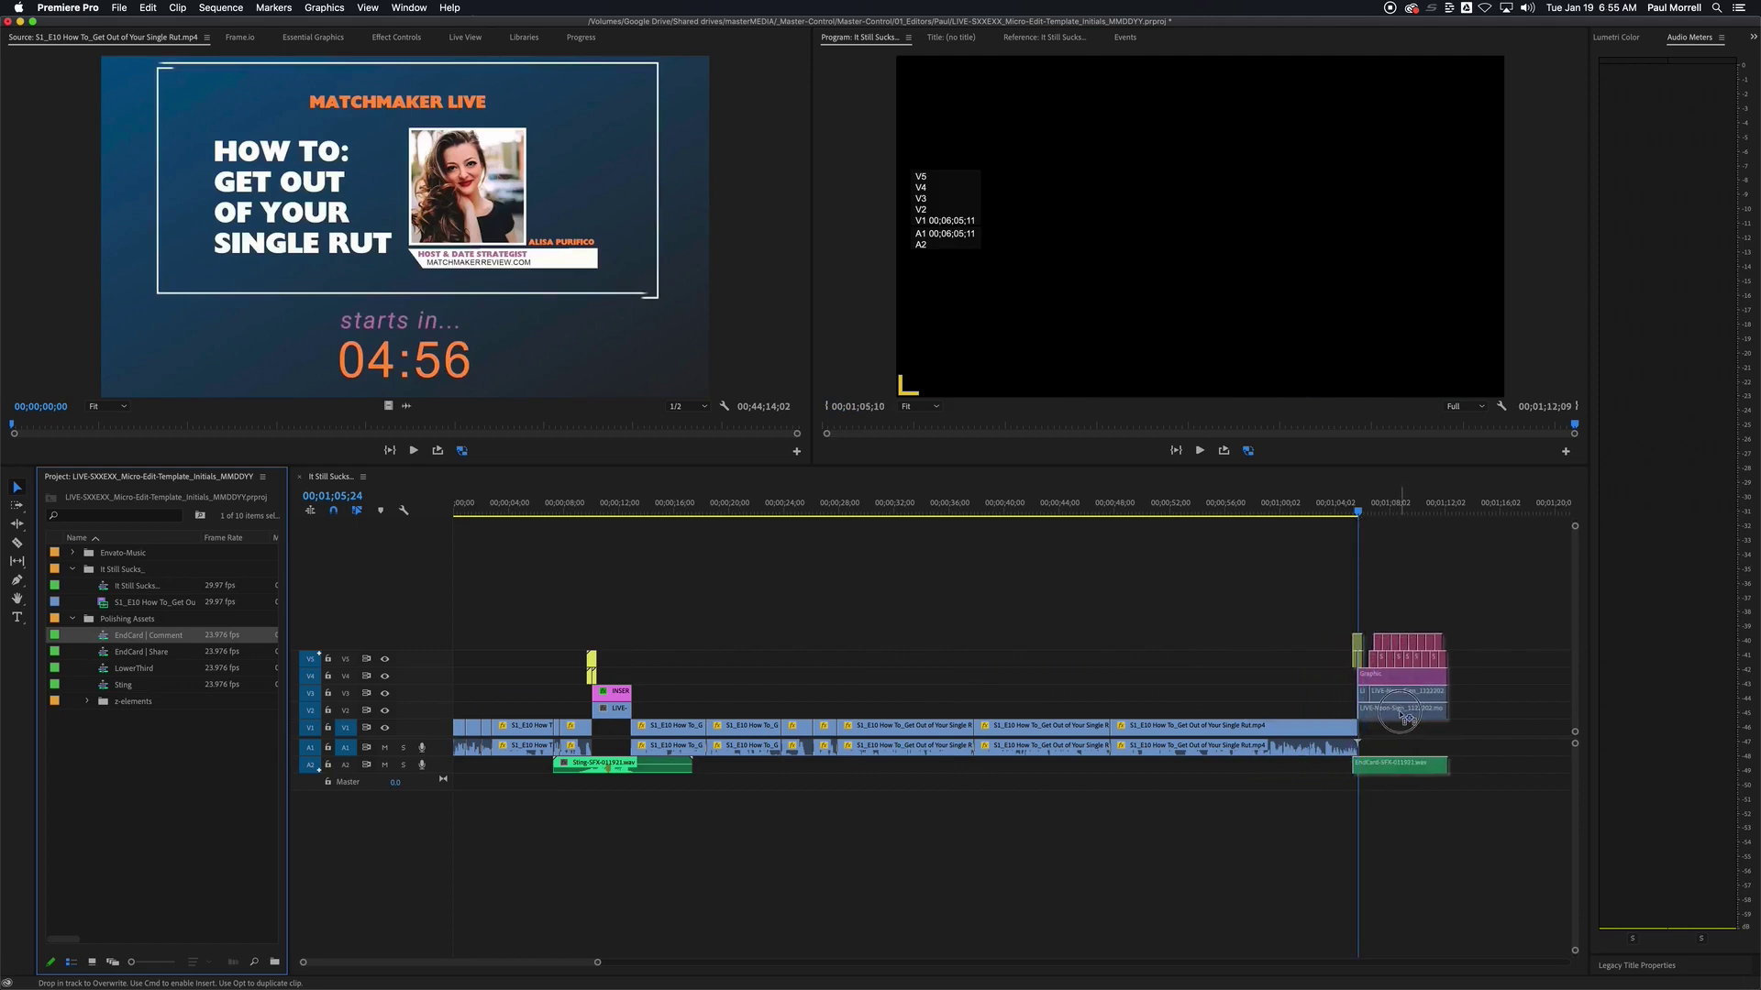
drag(1407, 717, 1406, 719)
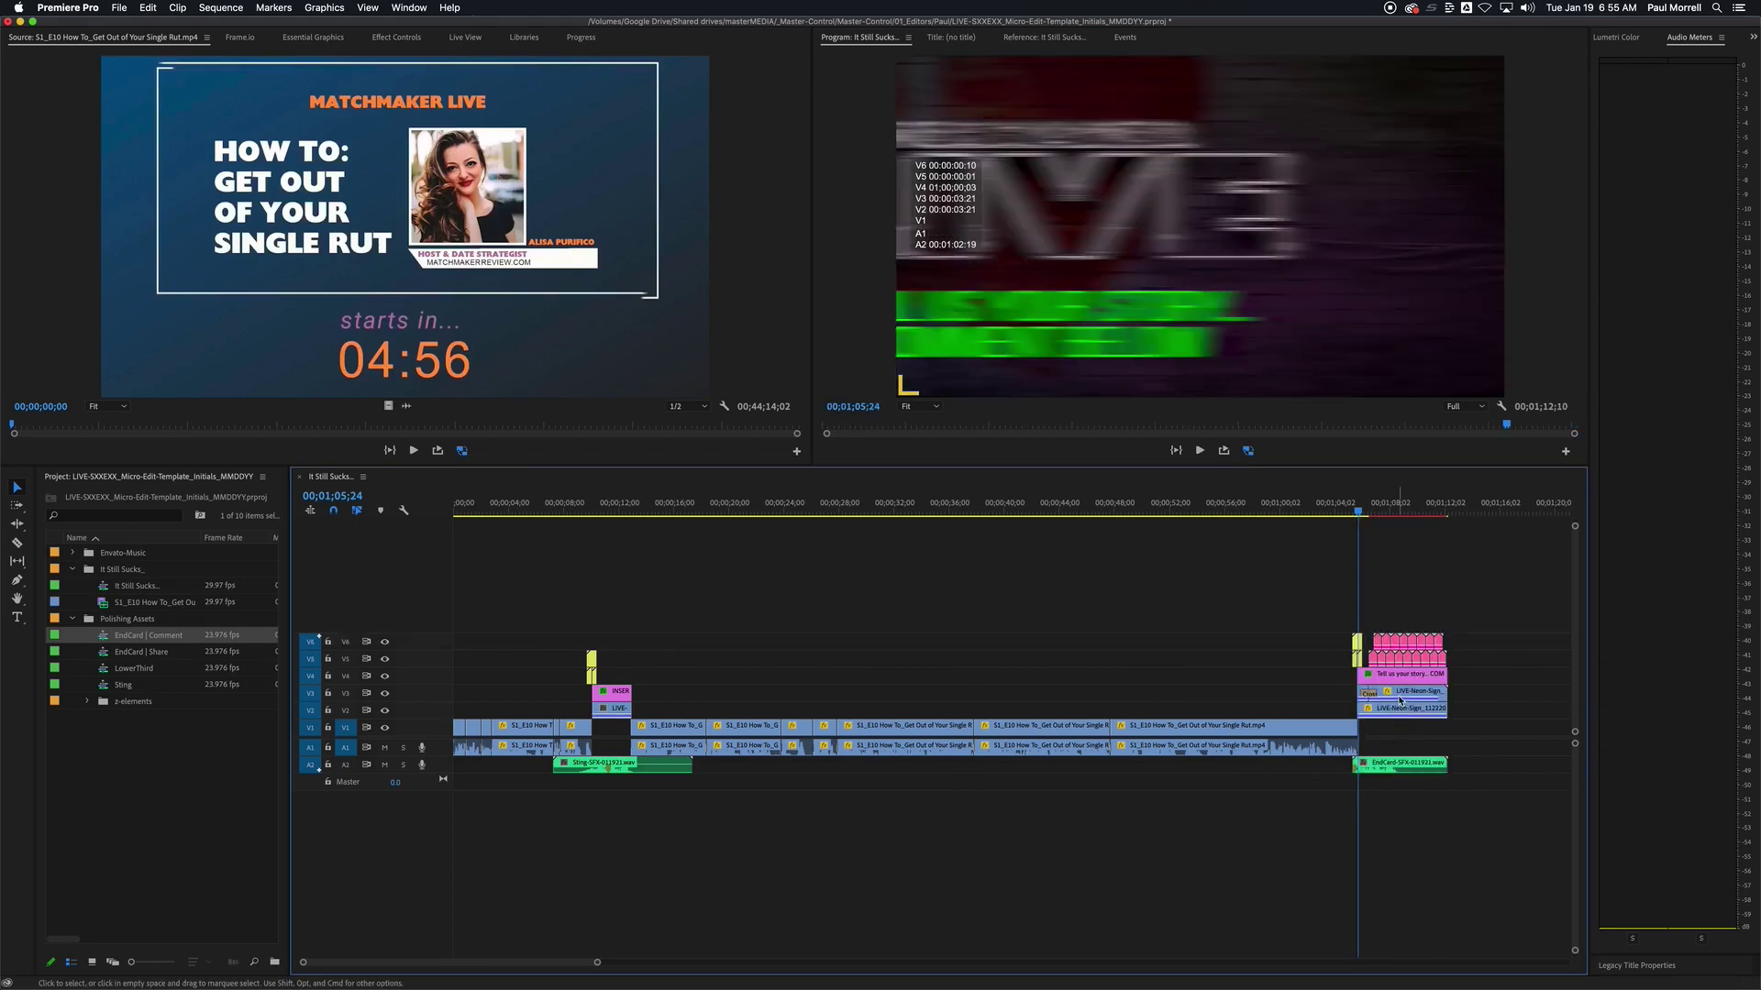
drag(1345, 513, 1334, 517)
key(space)
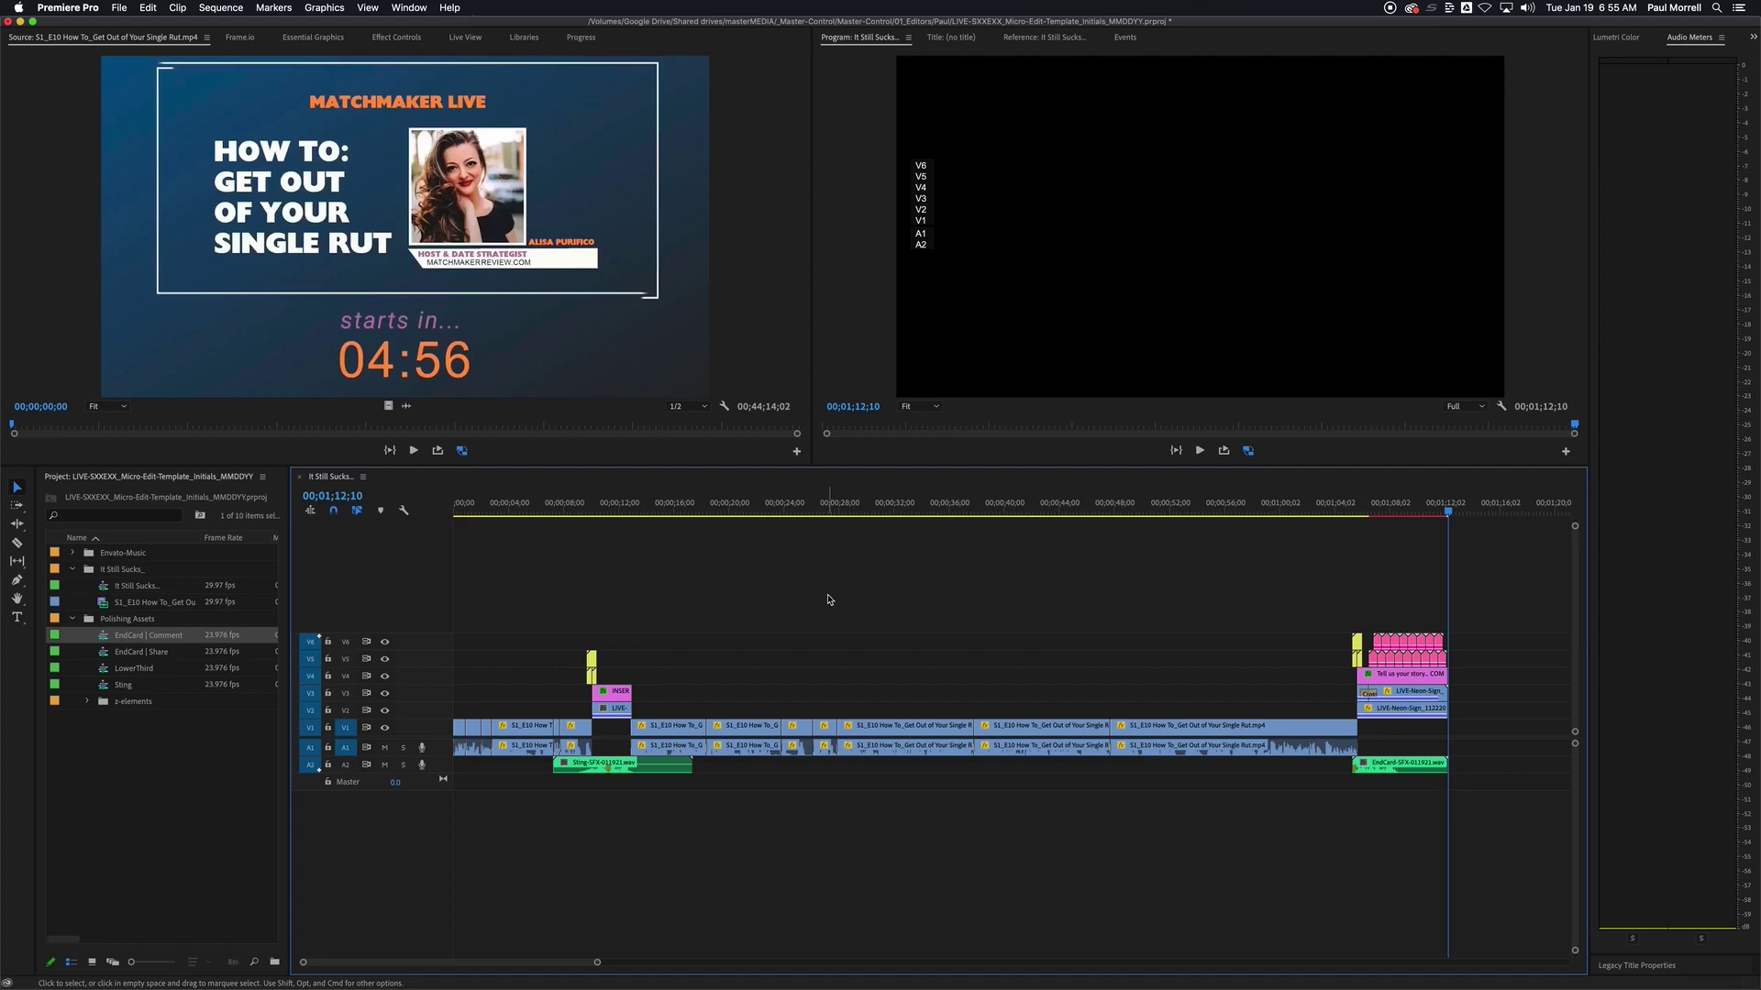
- Try the LowerThird sequence over the host's footage at about 37;26, play it, and remove it again
click(652, 514)
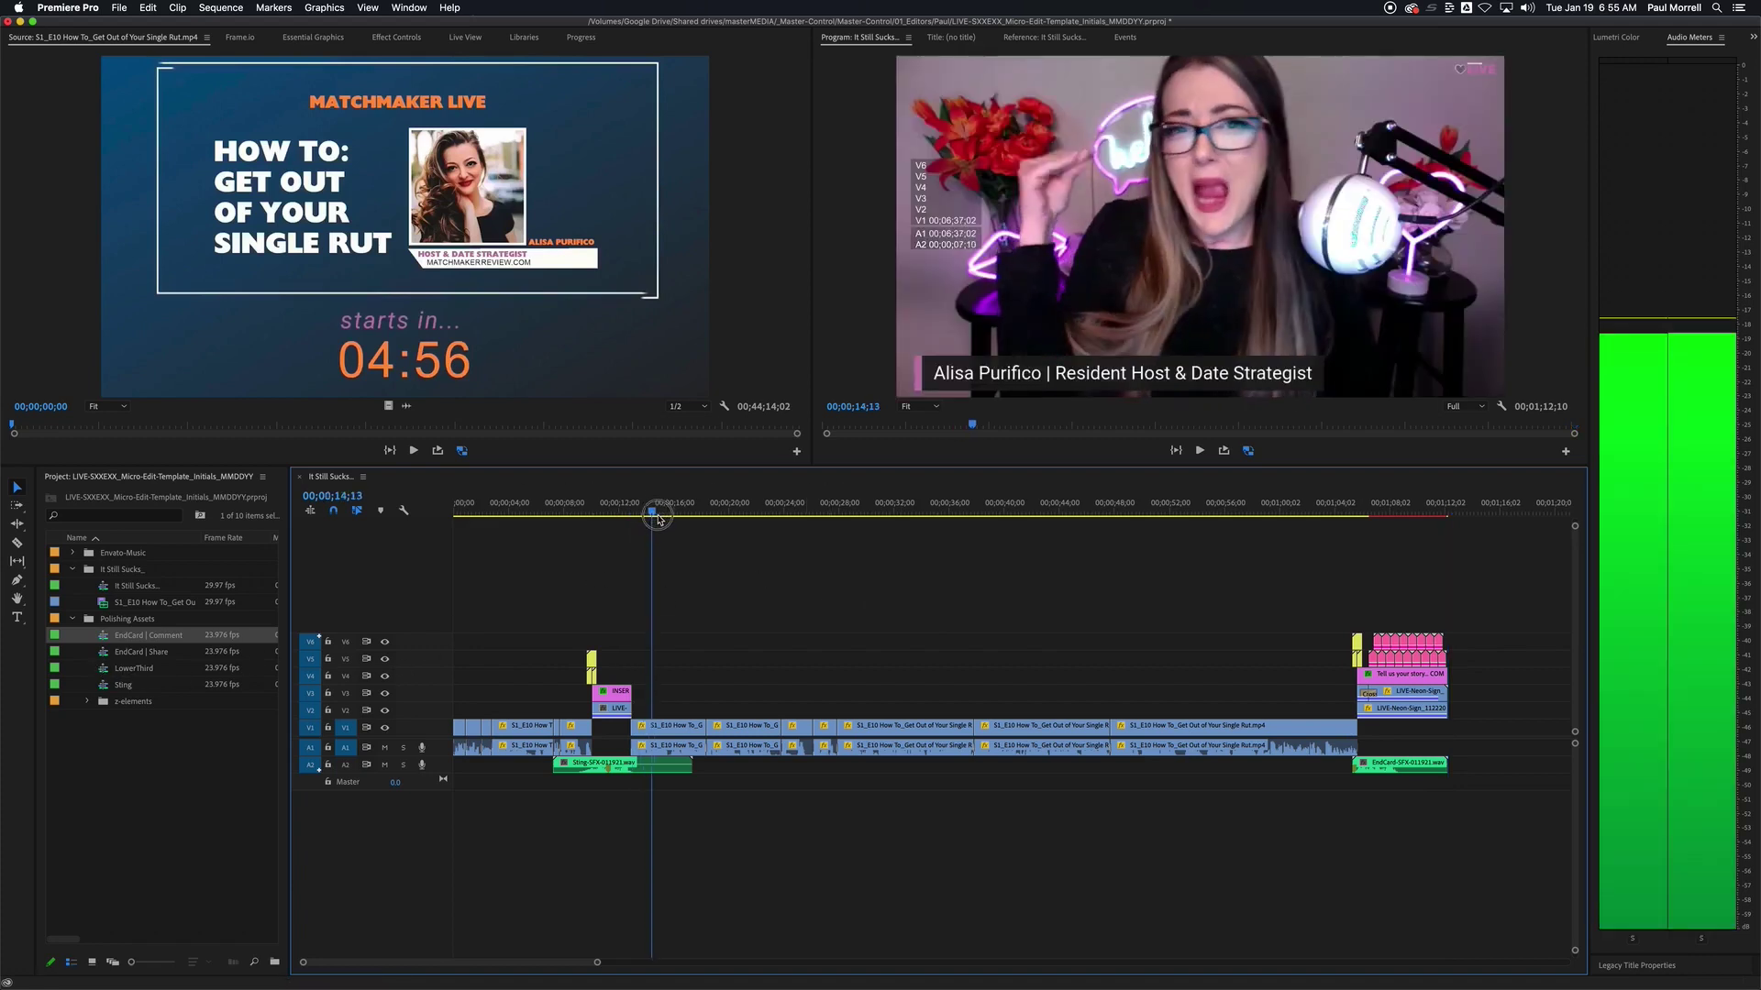
drag(657, 519, 661, 520)
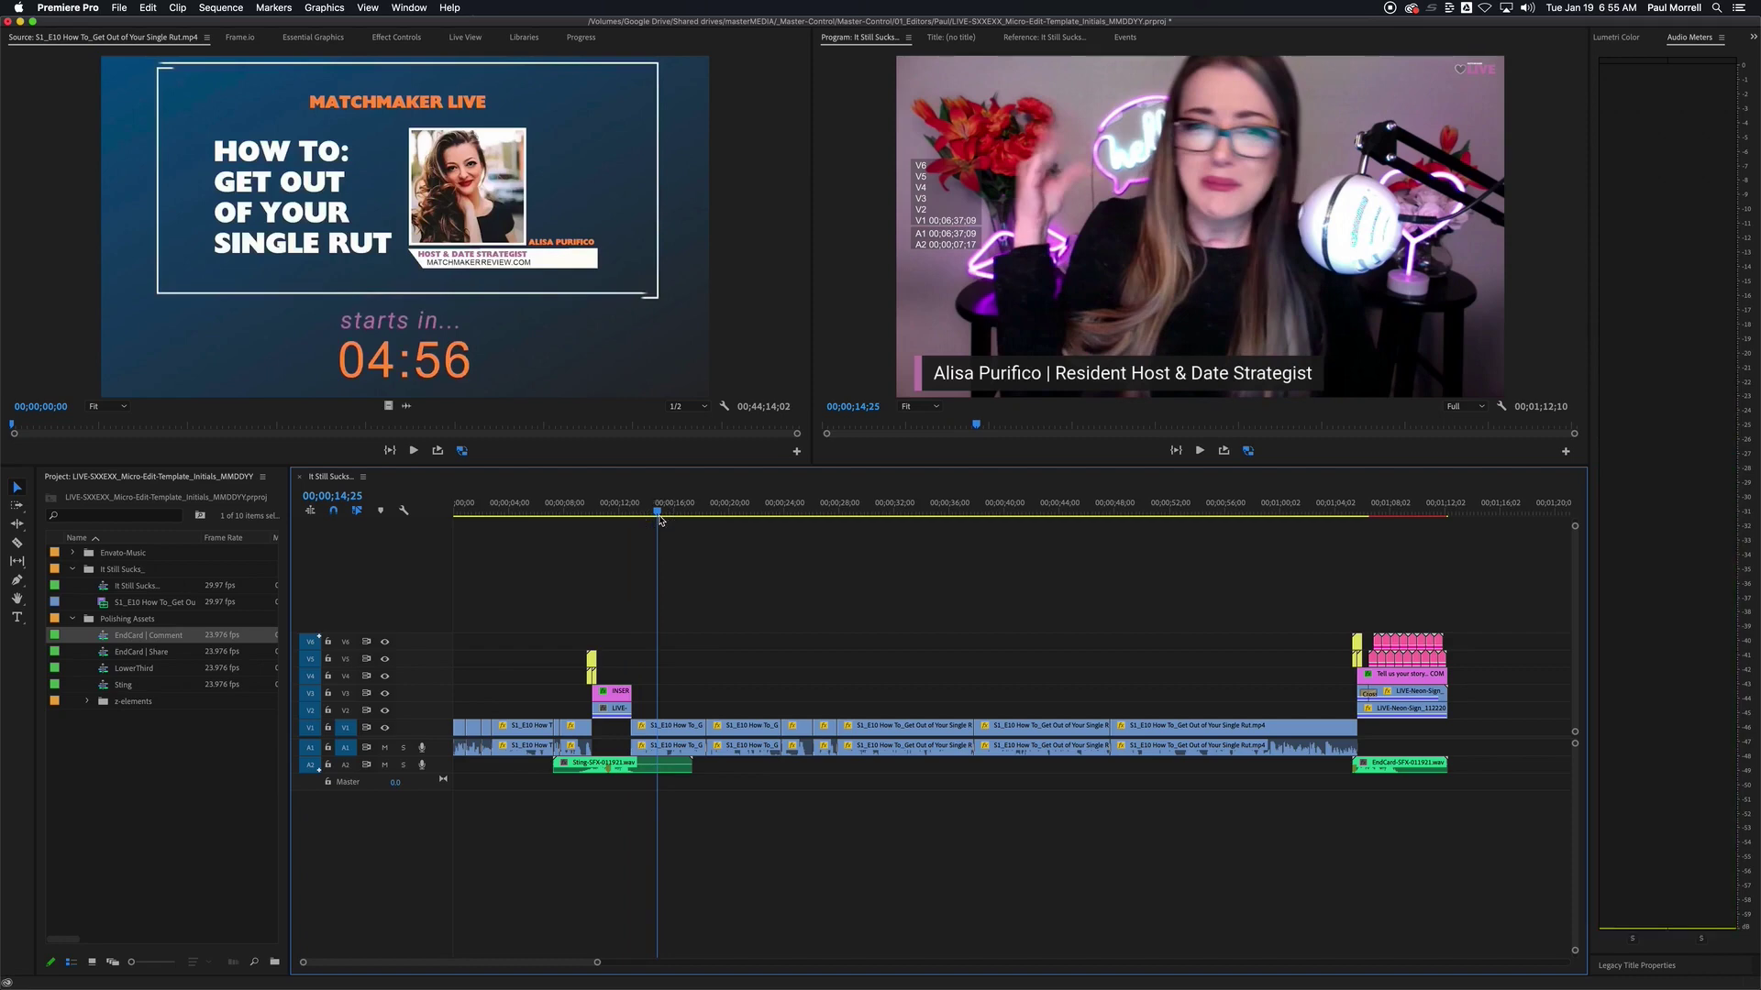
mouse_move(660, 520)
mouse_down()
mouse_move(731, 524)
mouse_move(665, 524)
mouse_up()
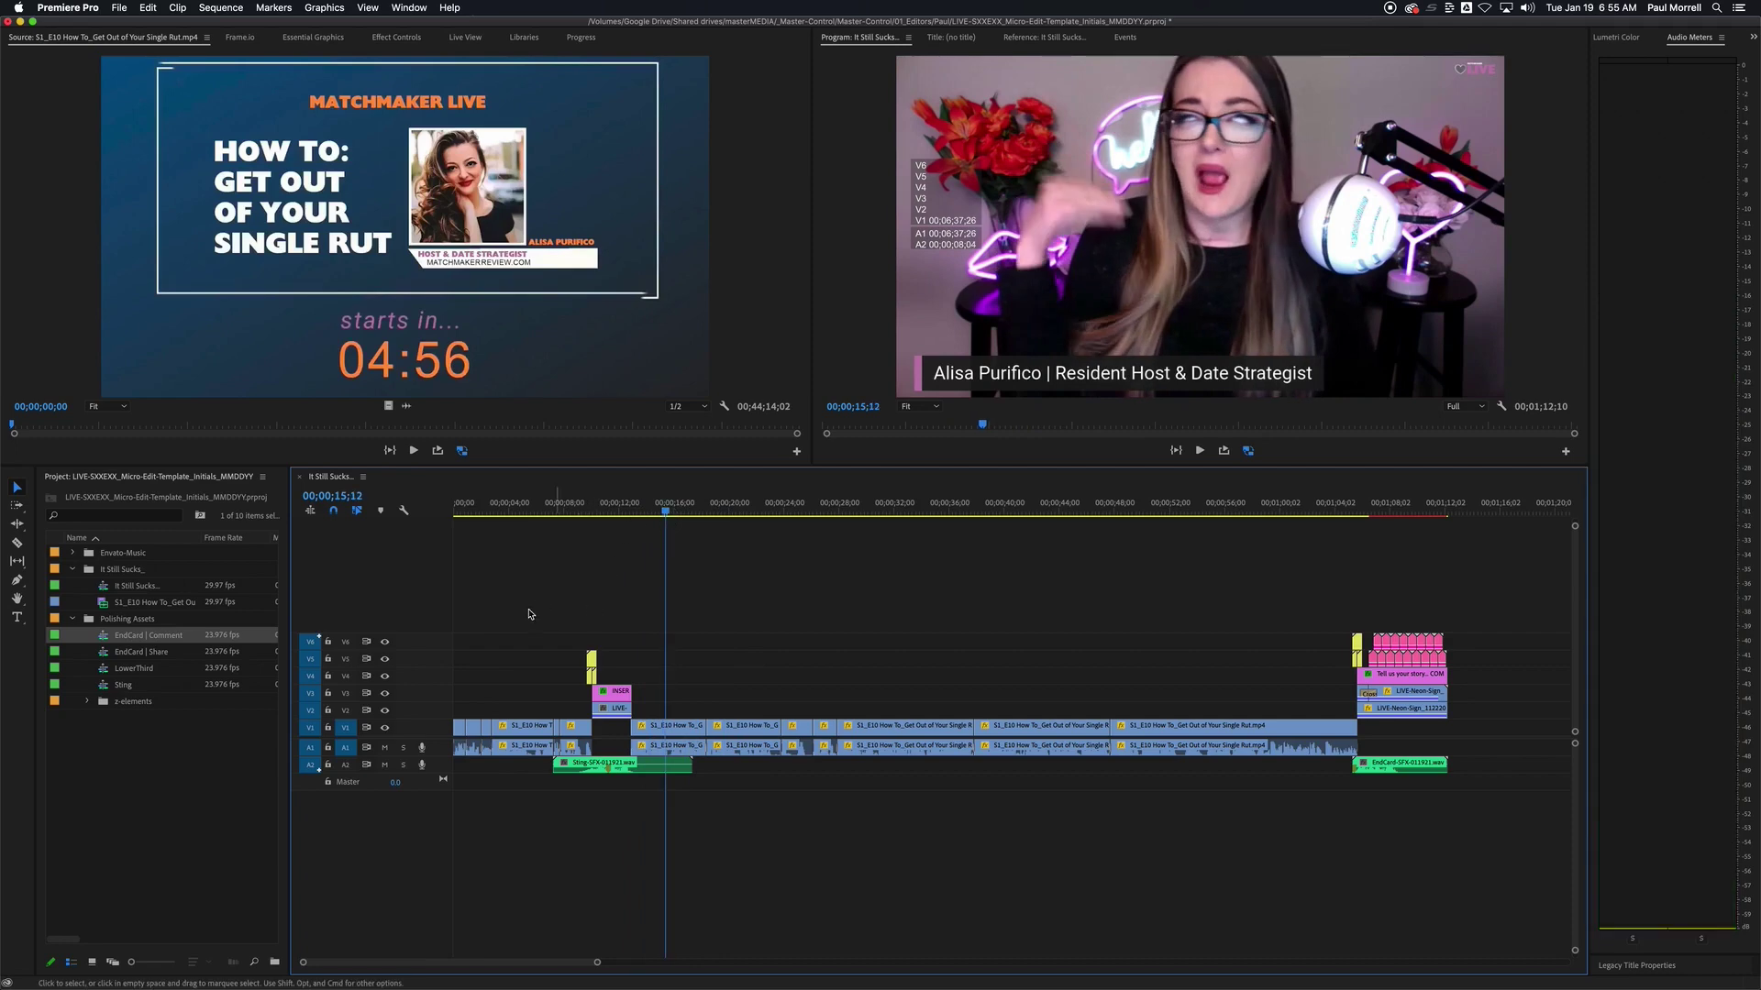
drag(843, 513, 954, 510)
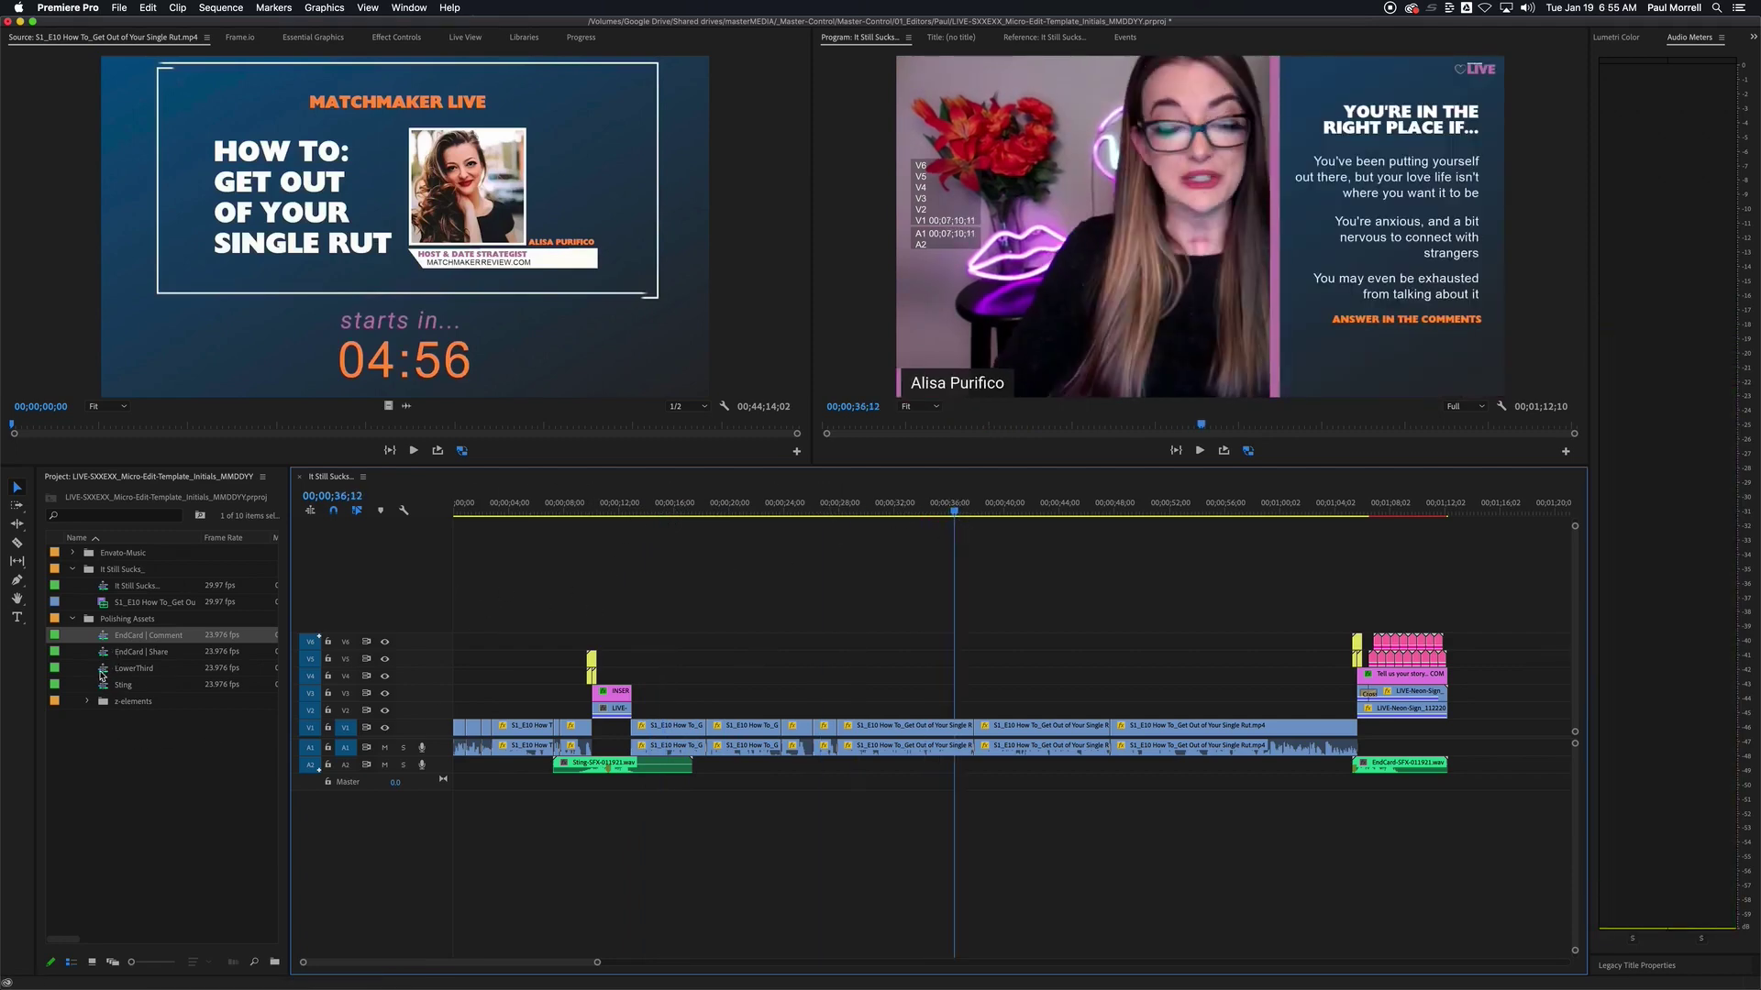
drag(103, 672, 1025, 720)
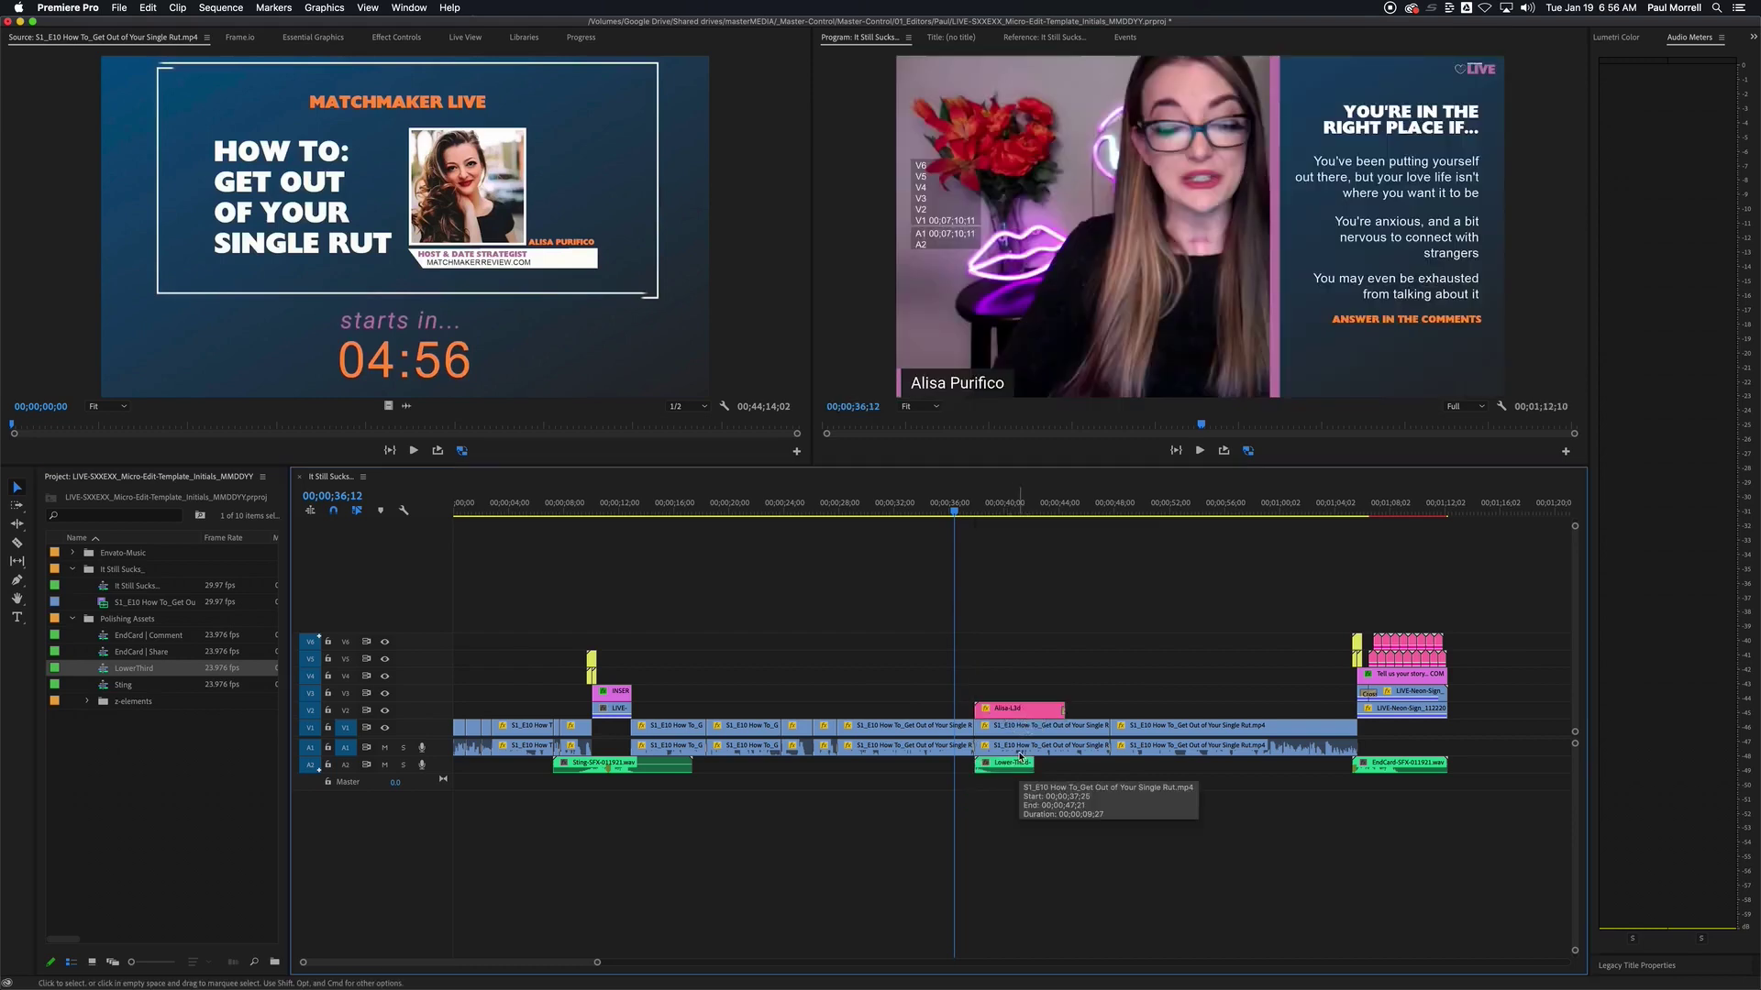
key(space)
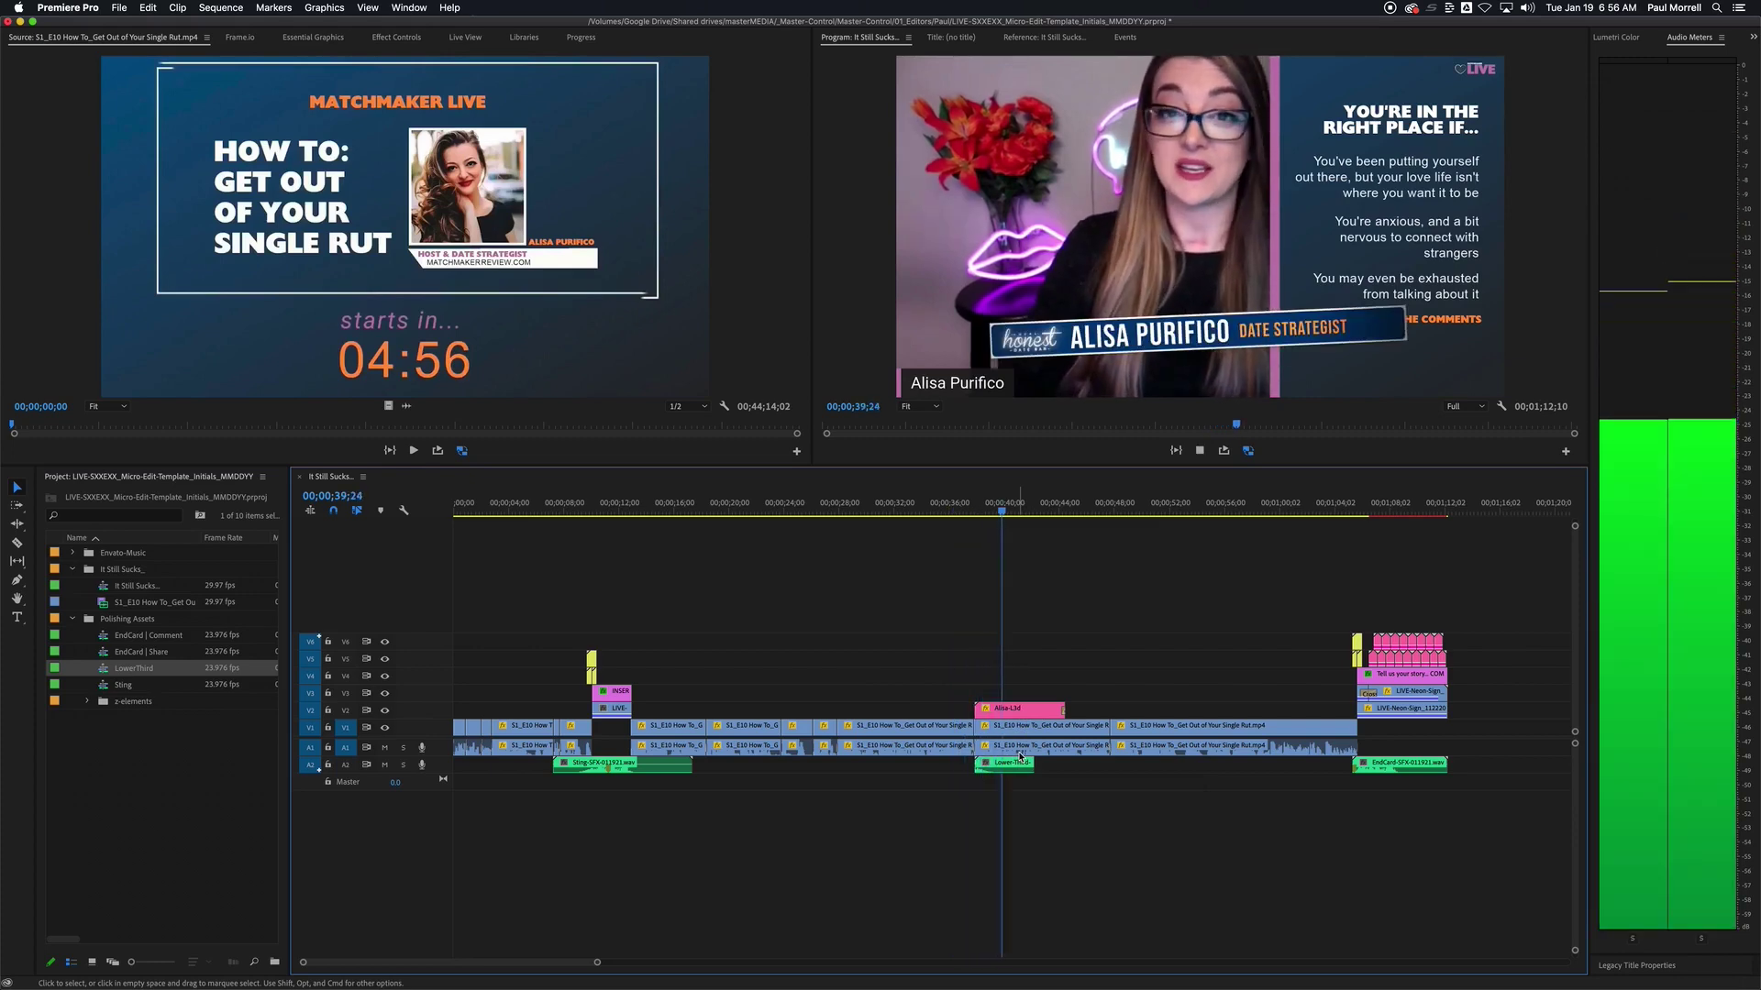
key(space)
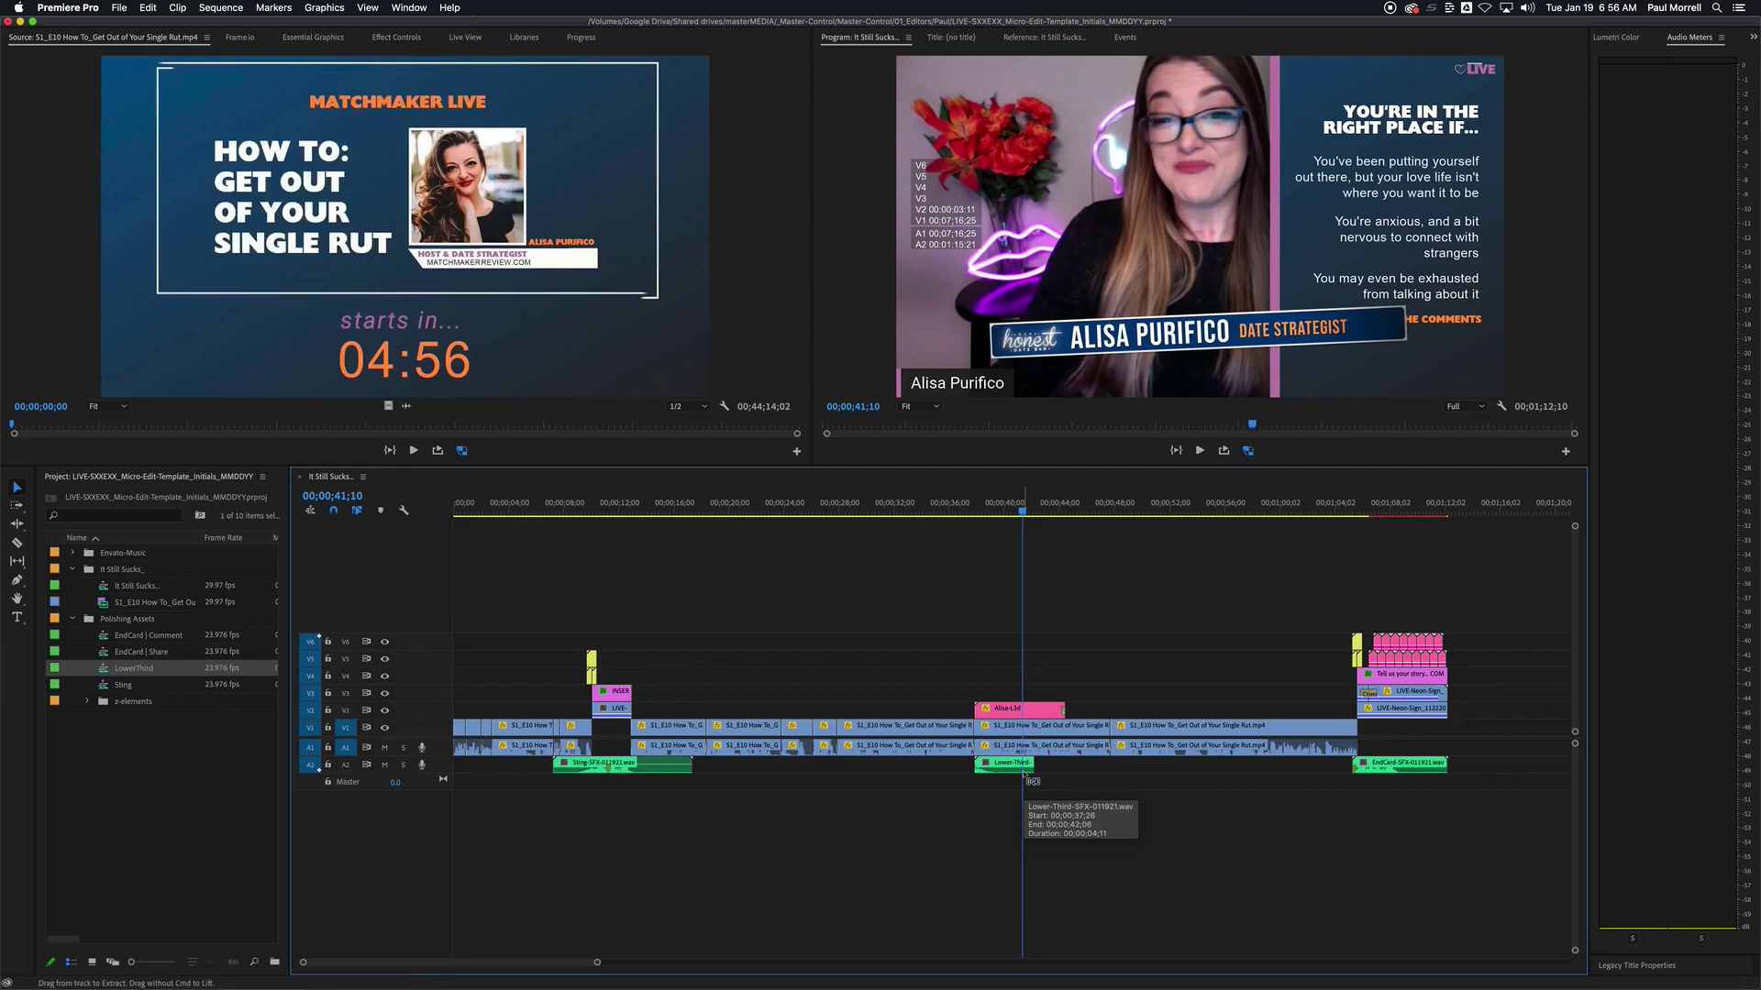
key(Delete)
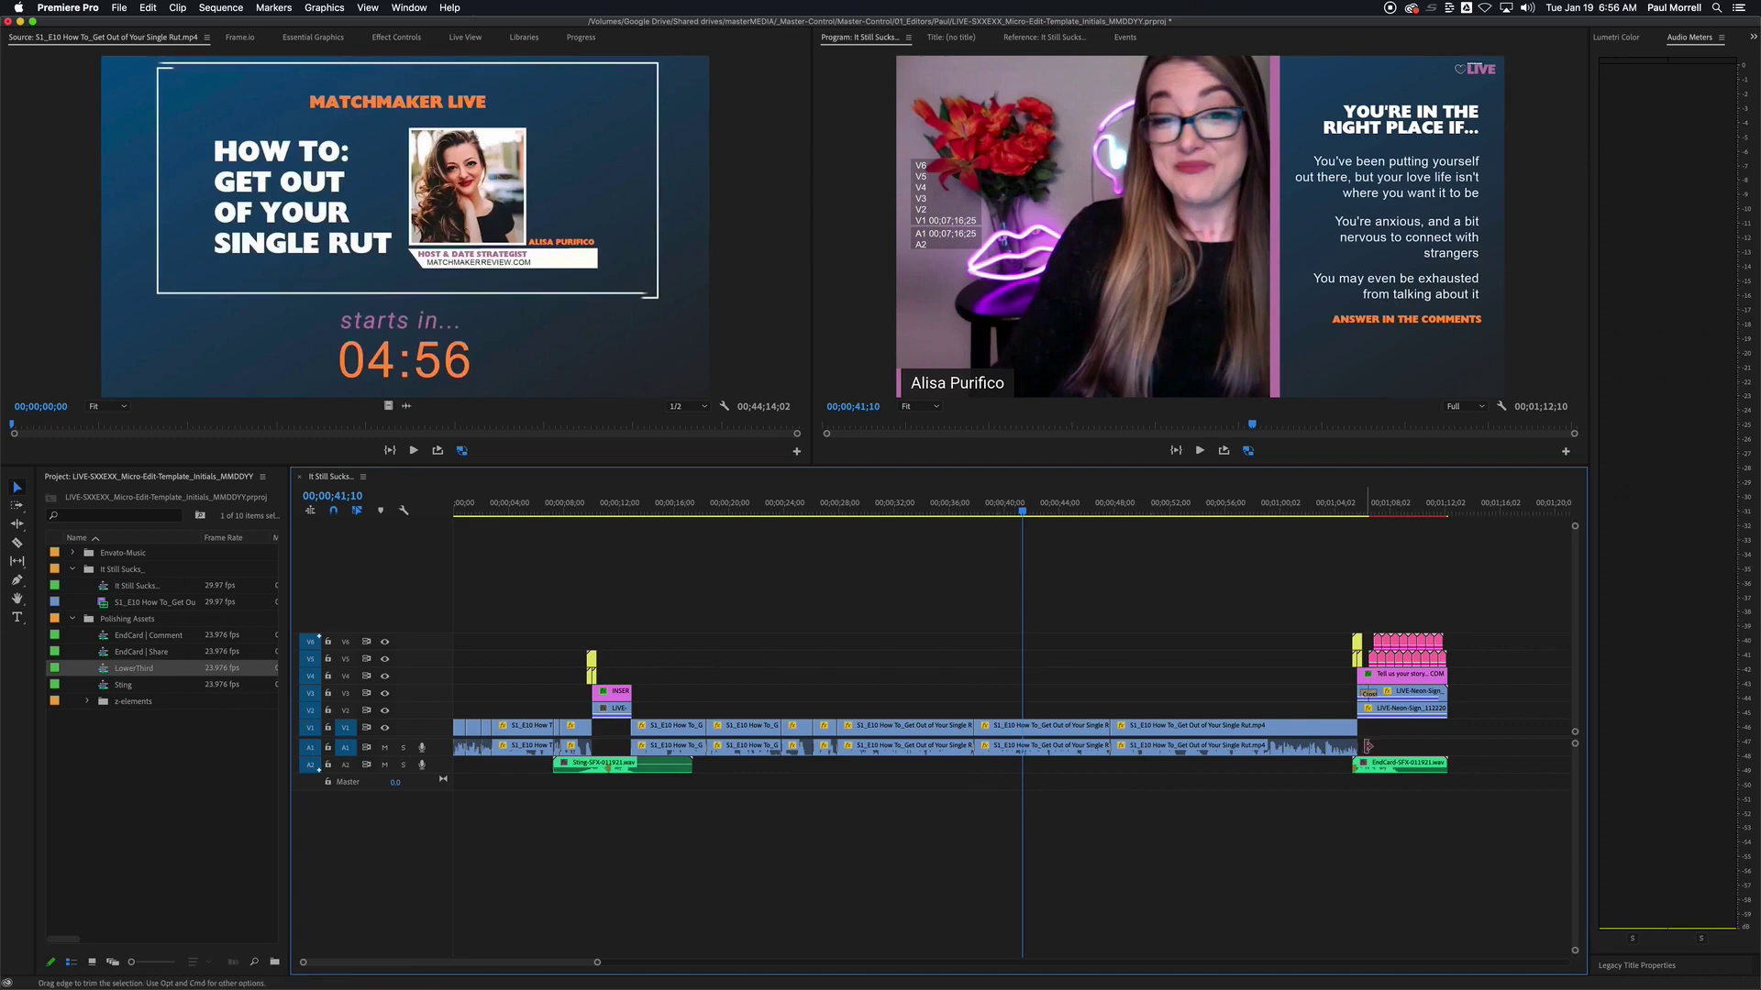
- Save the project
key(super+s)
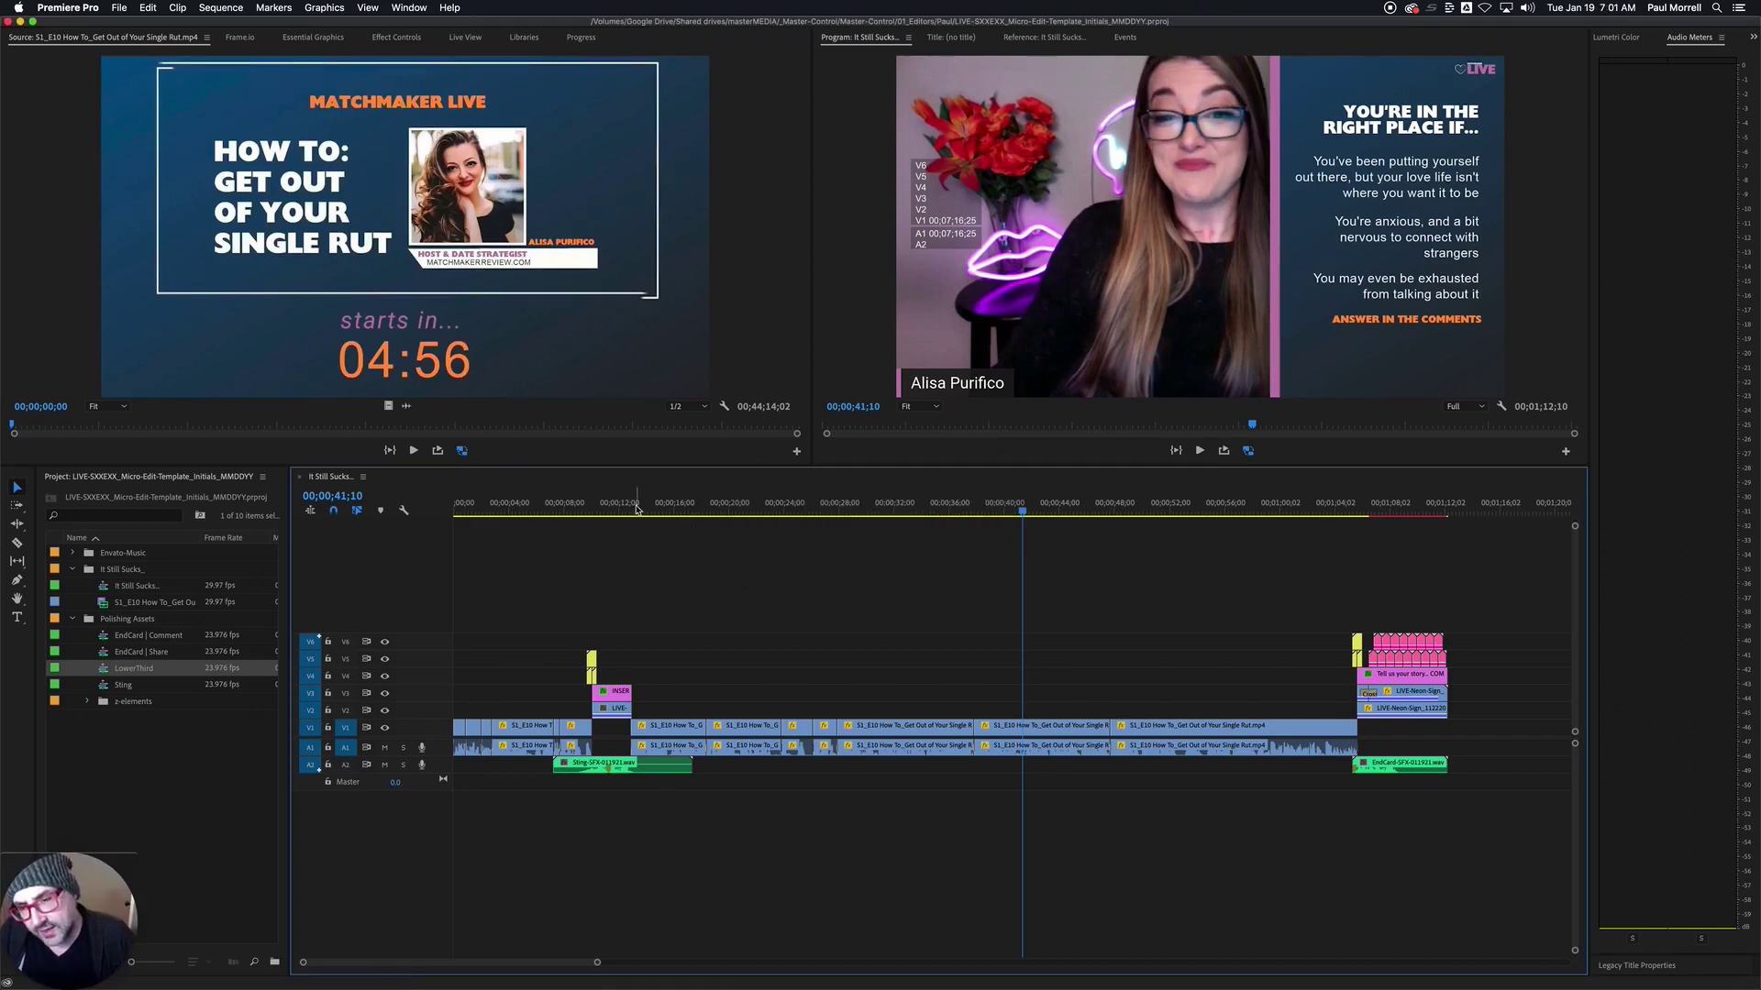
- Replace the sting's placeholder clip title with "IT STILL SUCKS..." and check it in the sequence
click(598, 509)
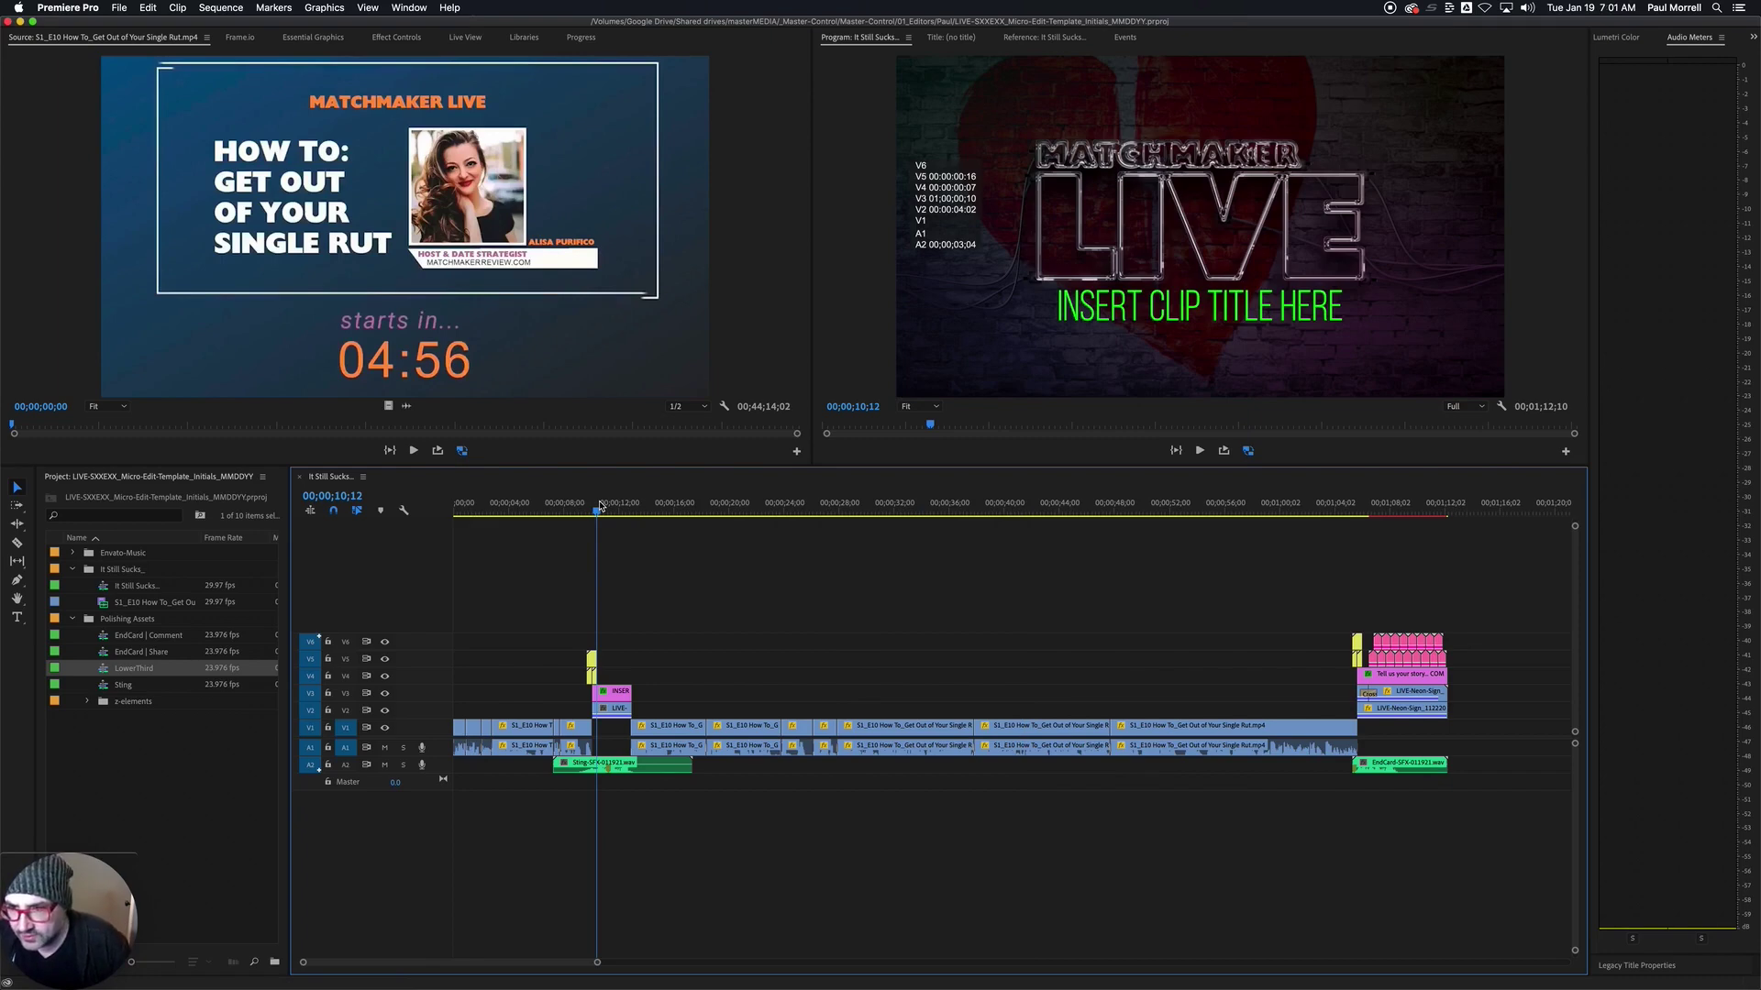
click(607, 506)
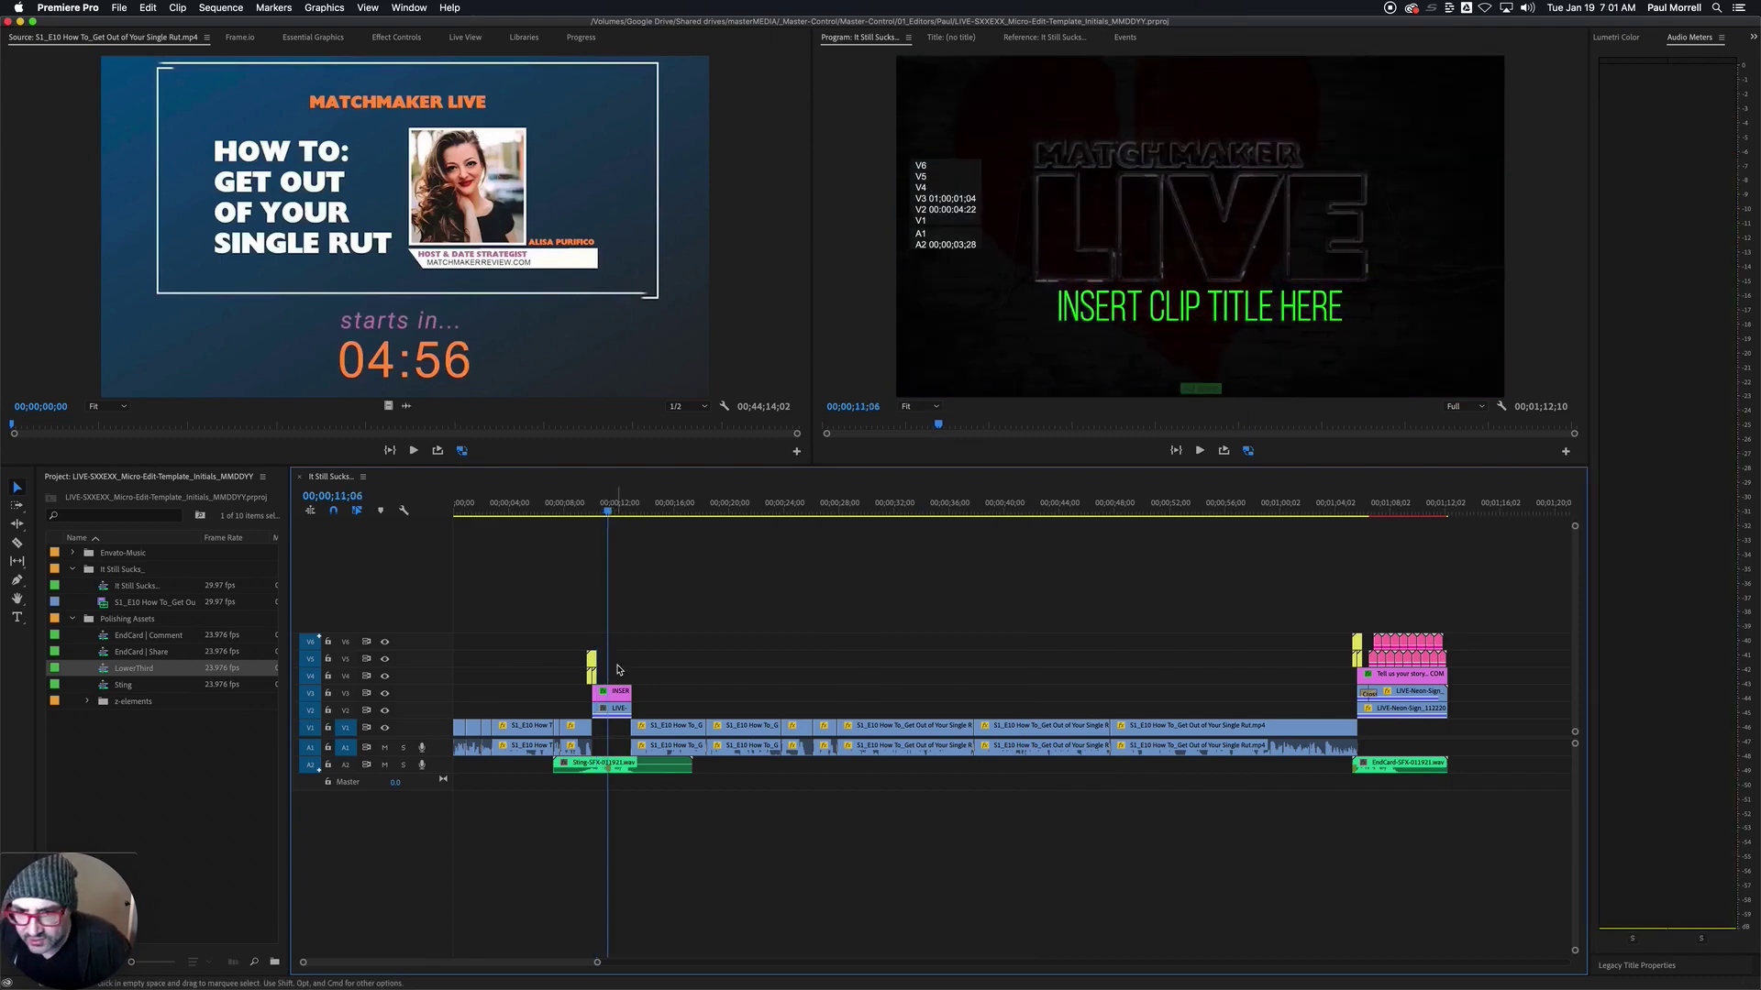
click(616, 699)
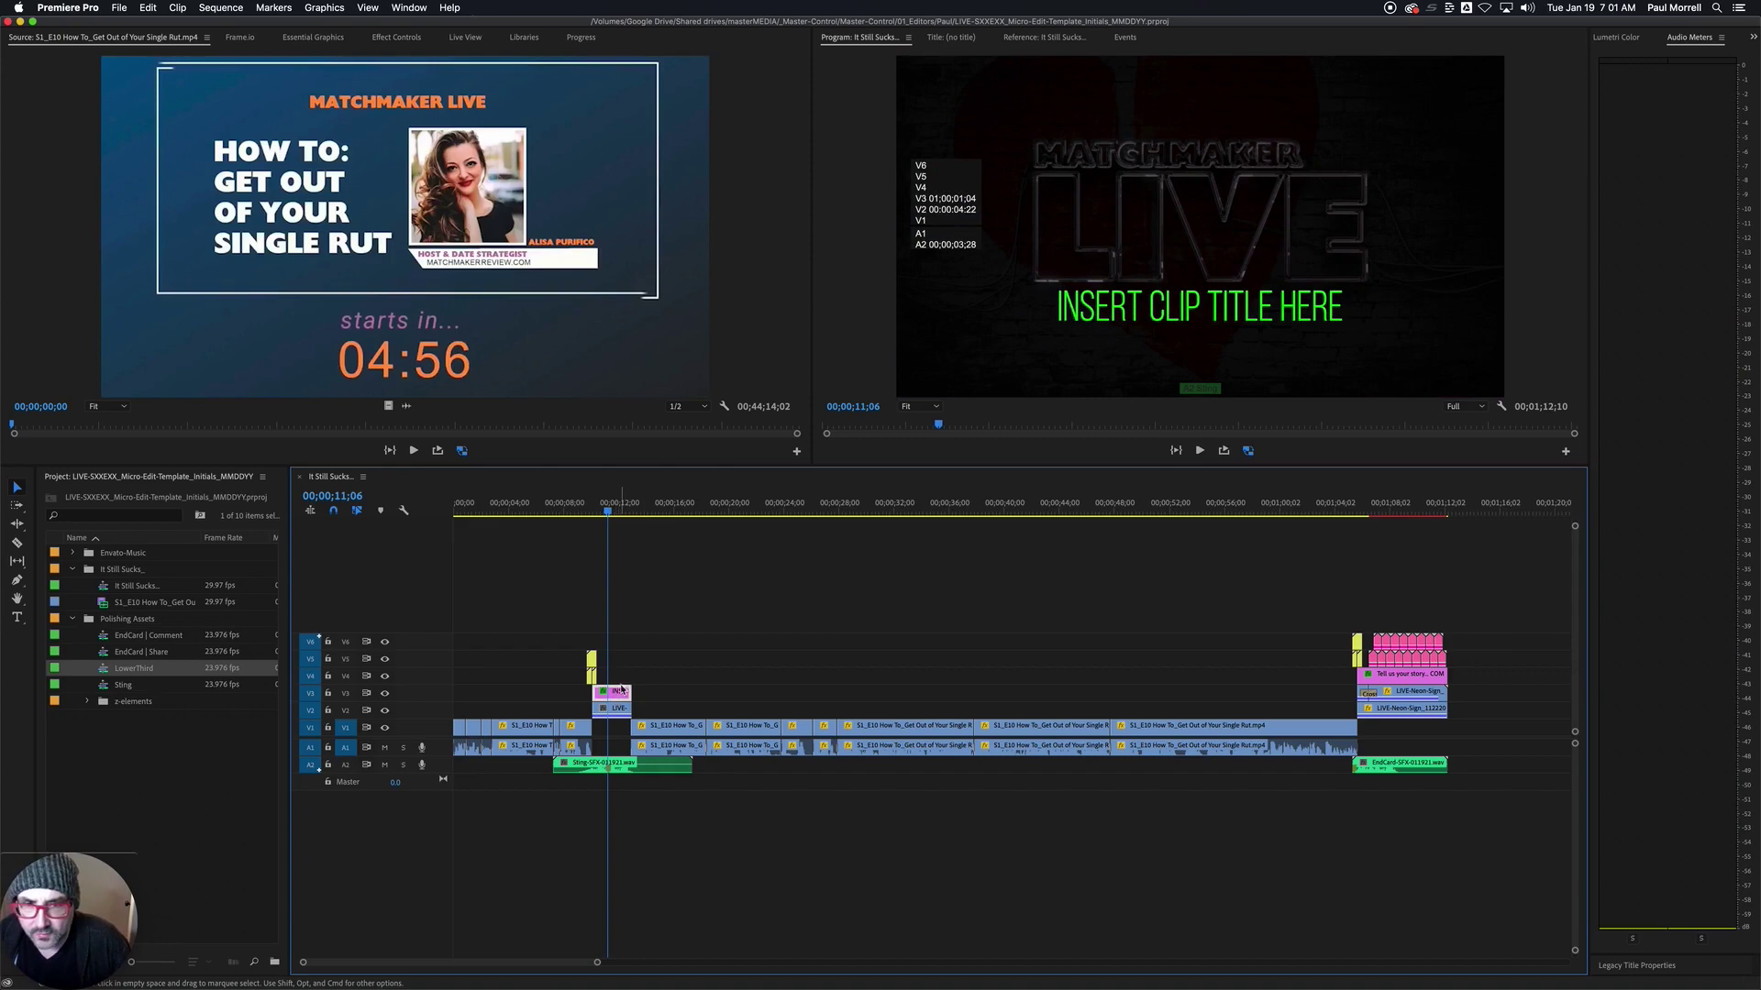
click(618, 700)
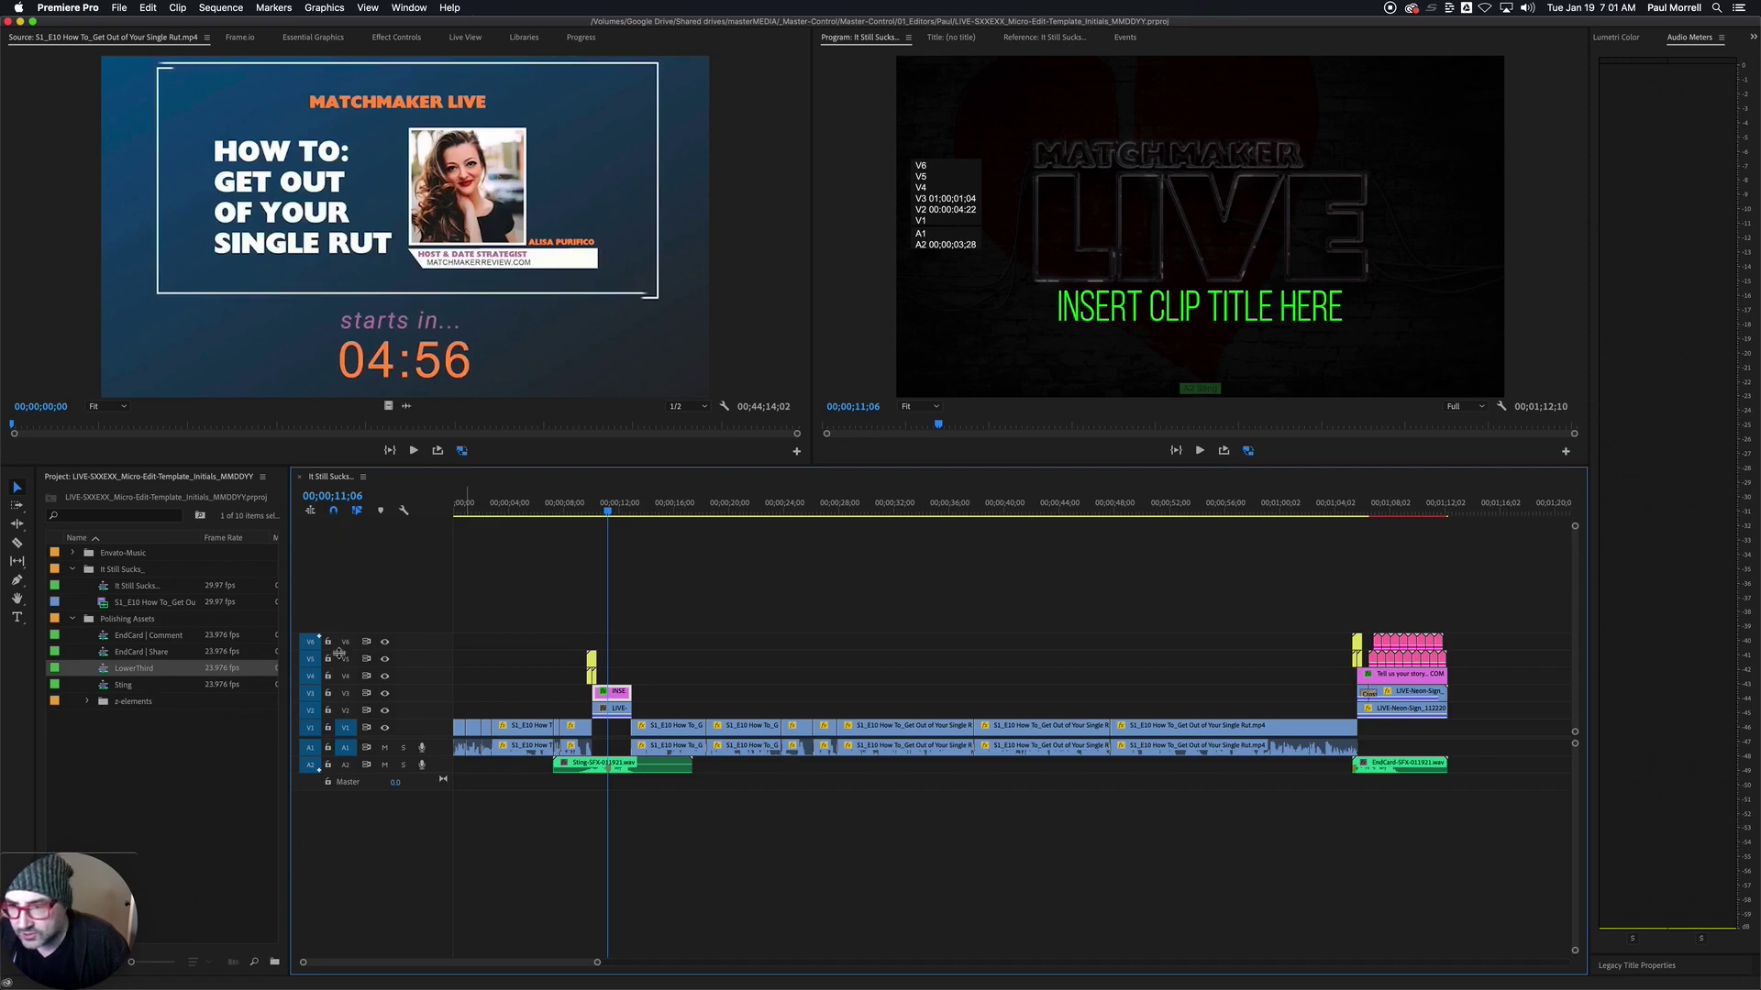
click(17, 619)
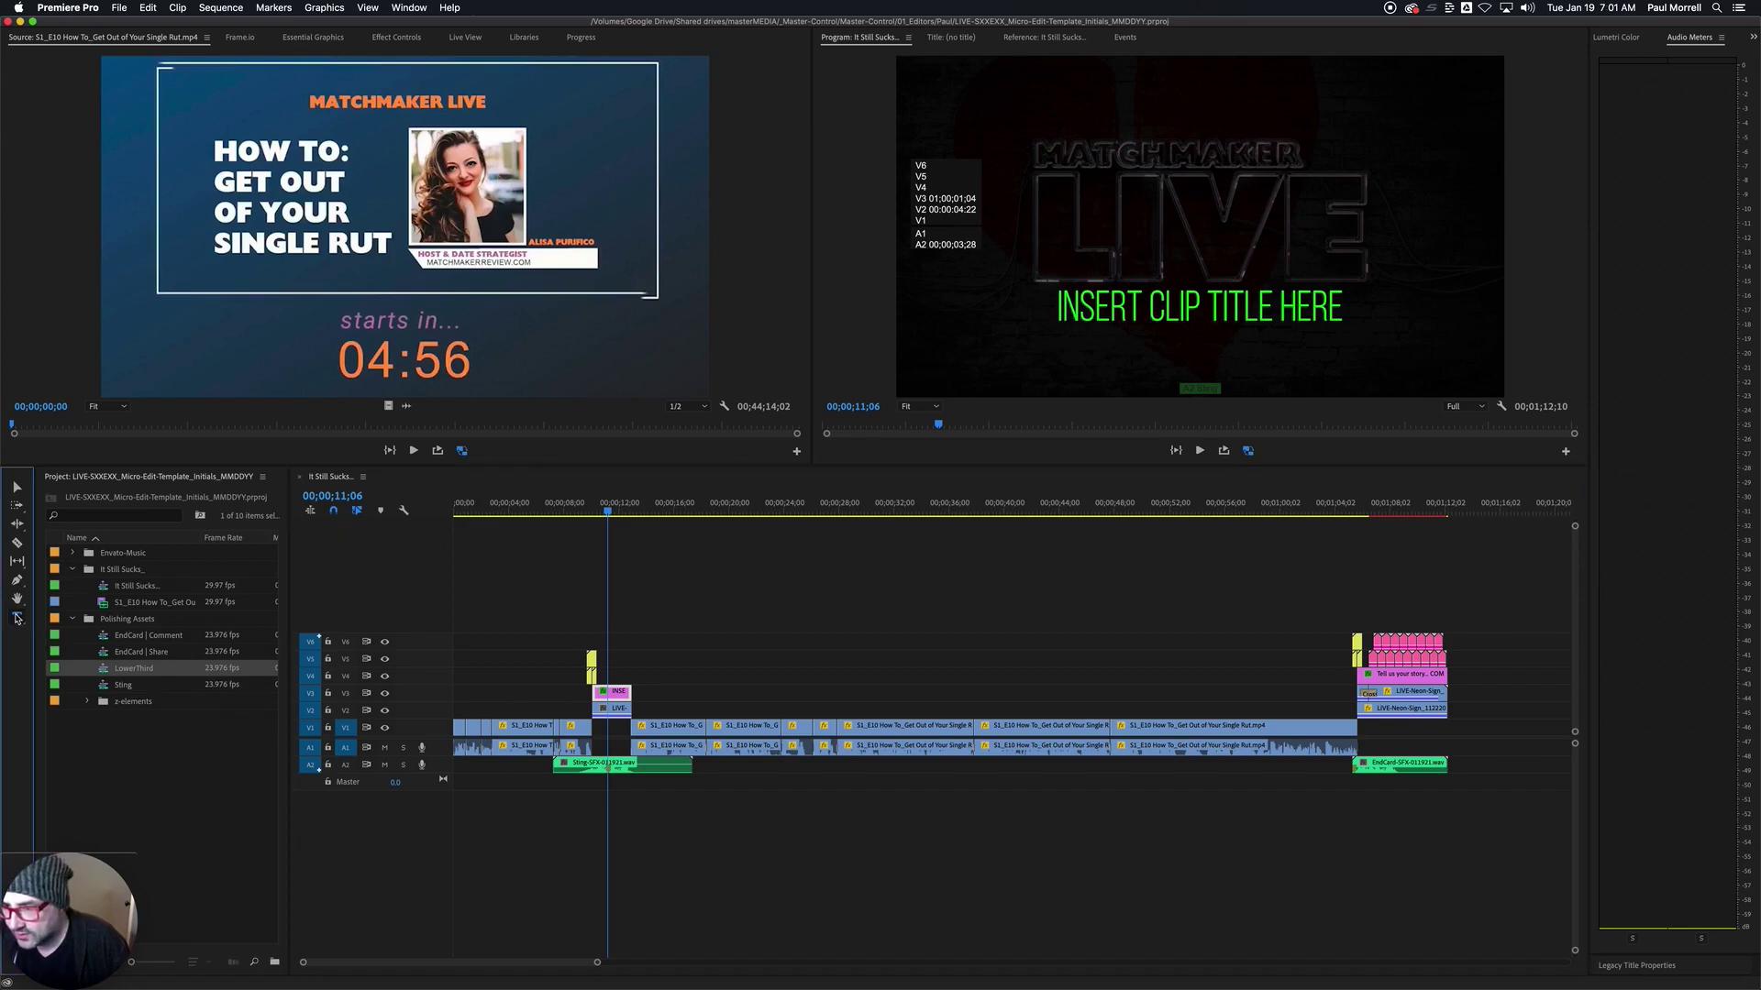
click(1128, 301)
triple_click(1128, 301)
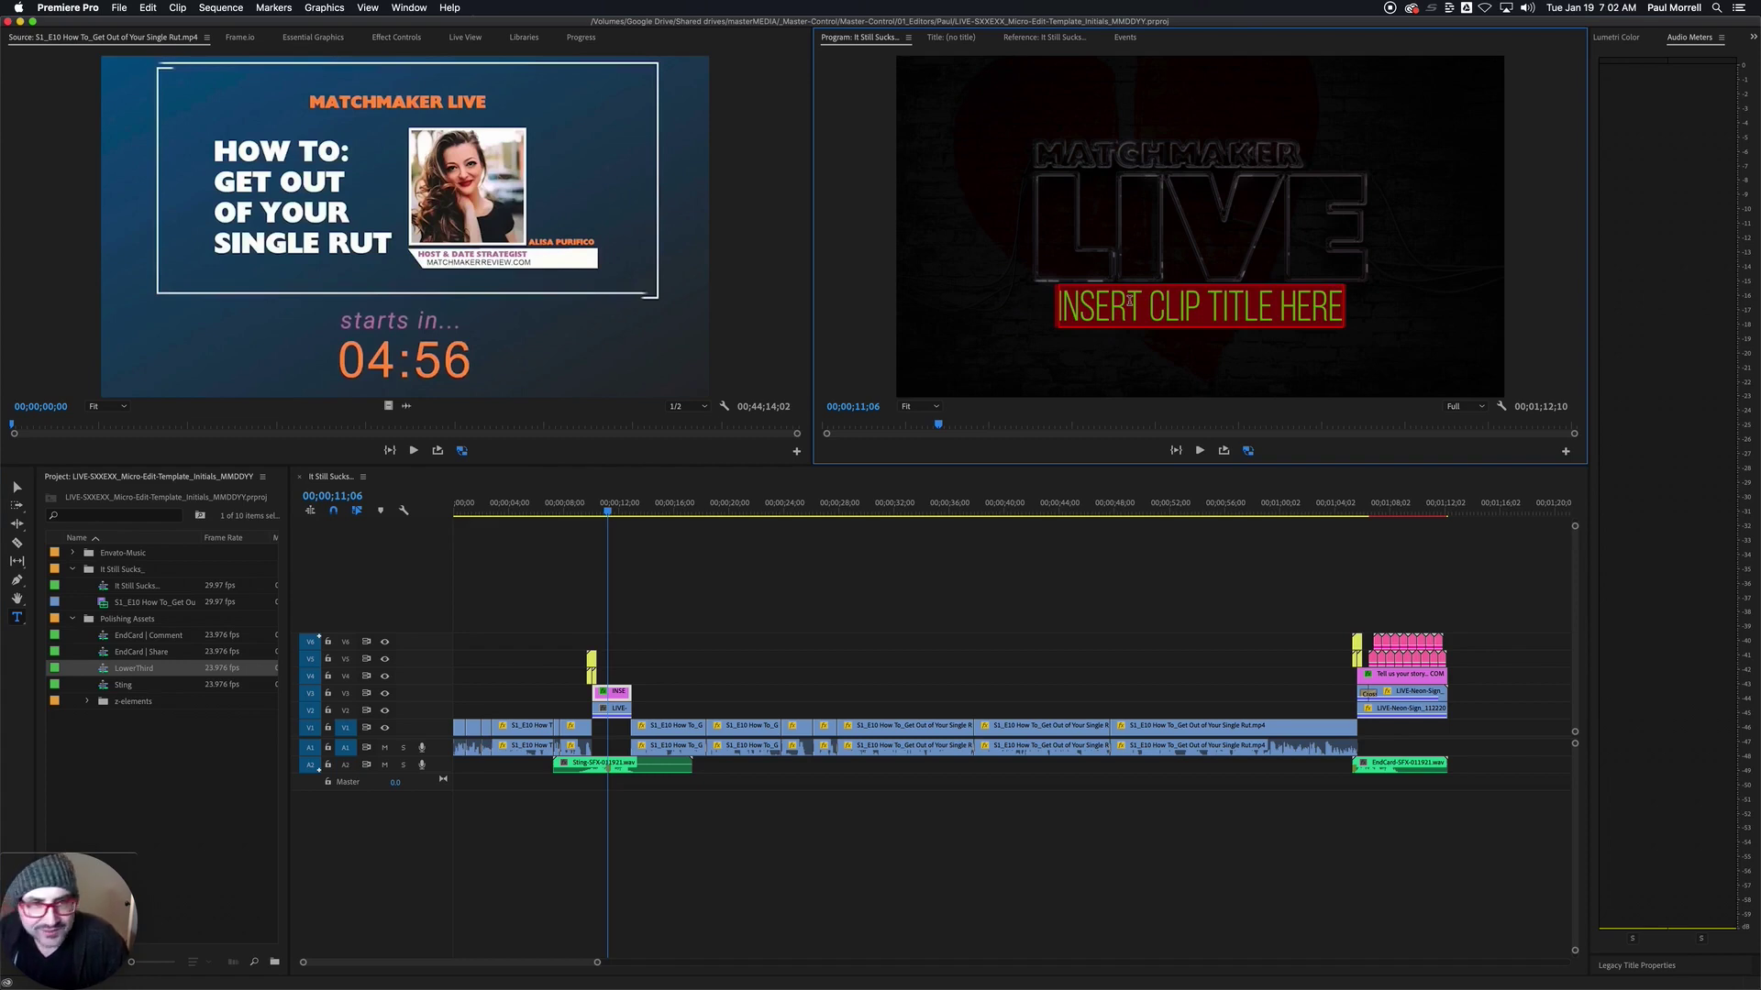
text(IT STILL SUCKS...)
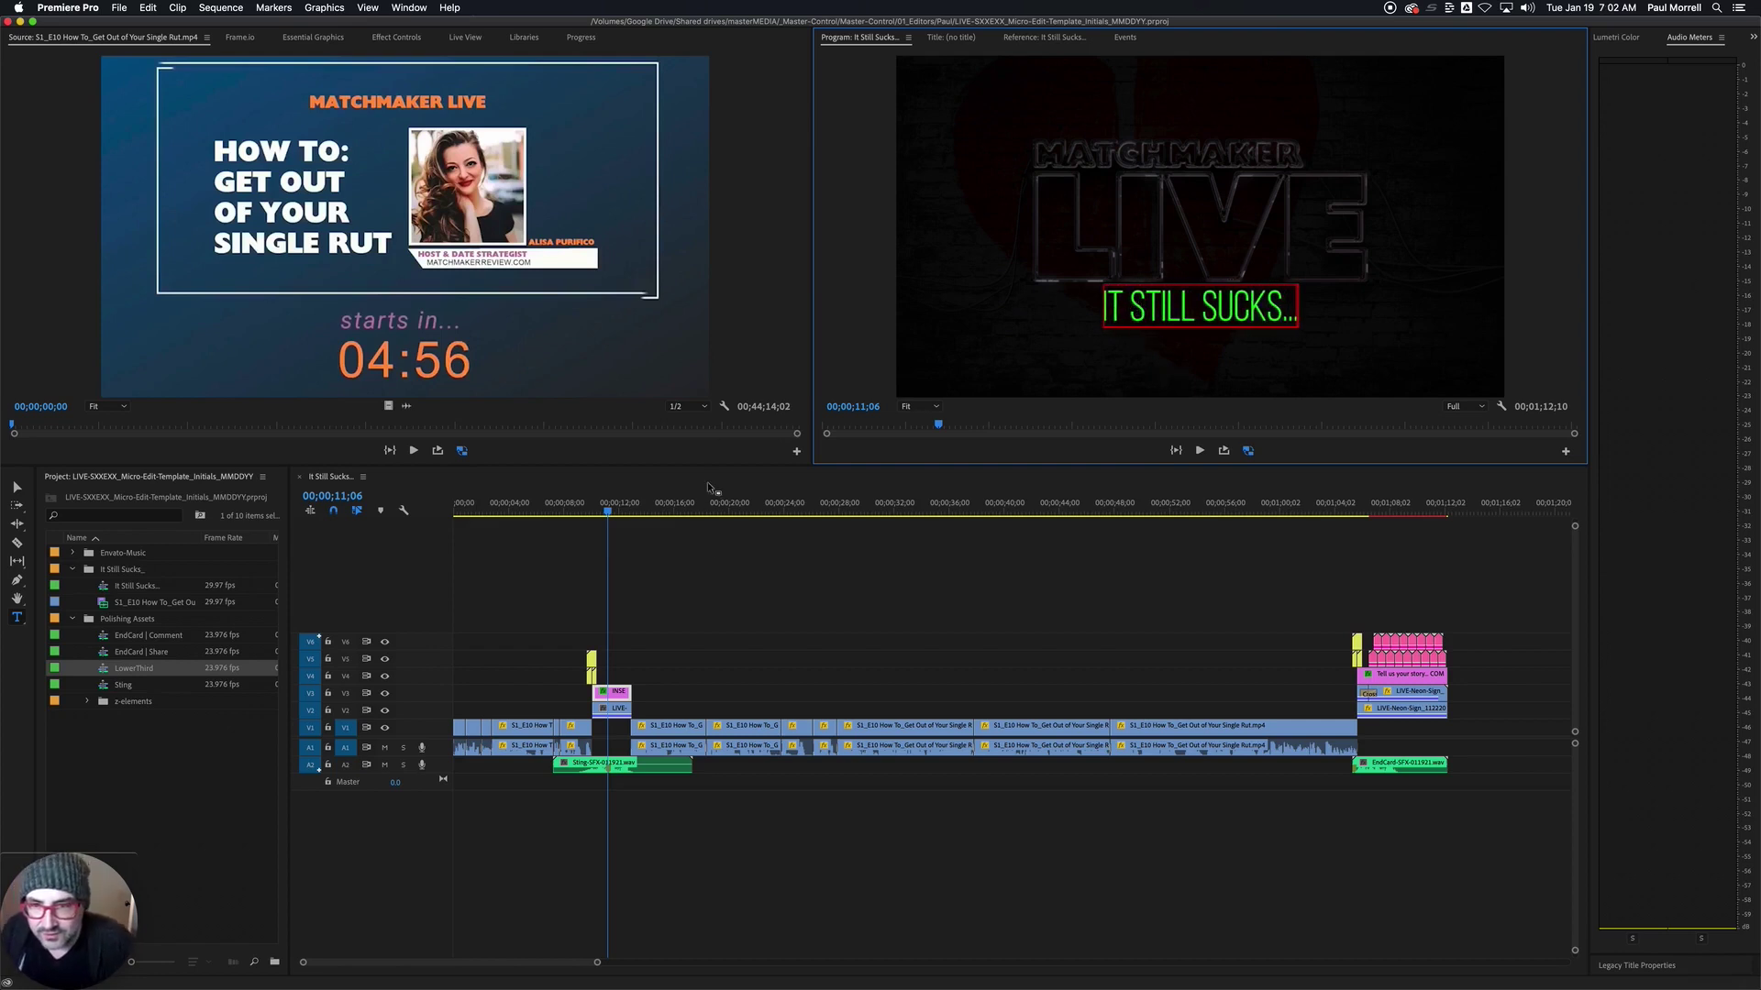
click(639, 554)
click(638, 513)
drag(639, 512, 616, 515)
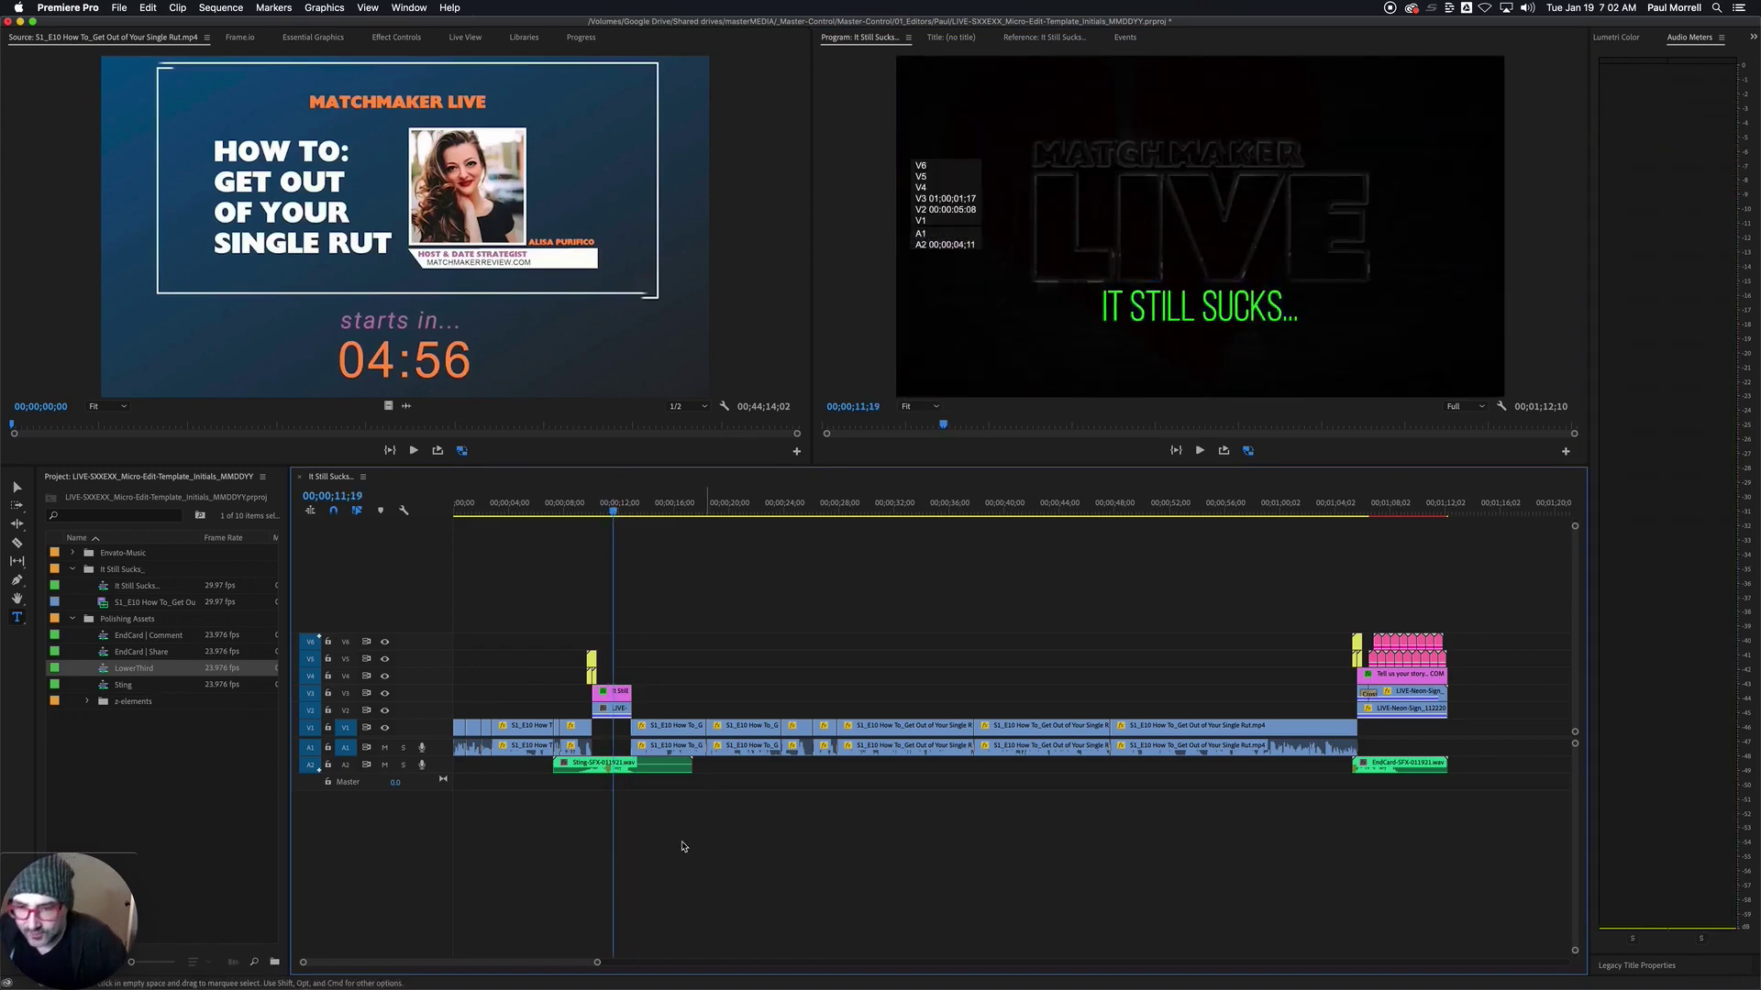
- Move the sting and end card sound effects together from A2 down to A3
click(640, 770)
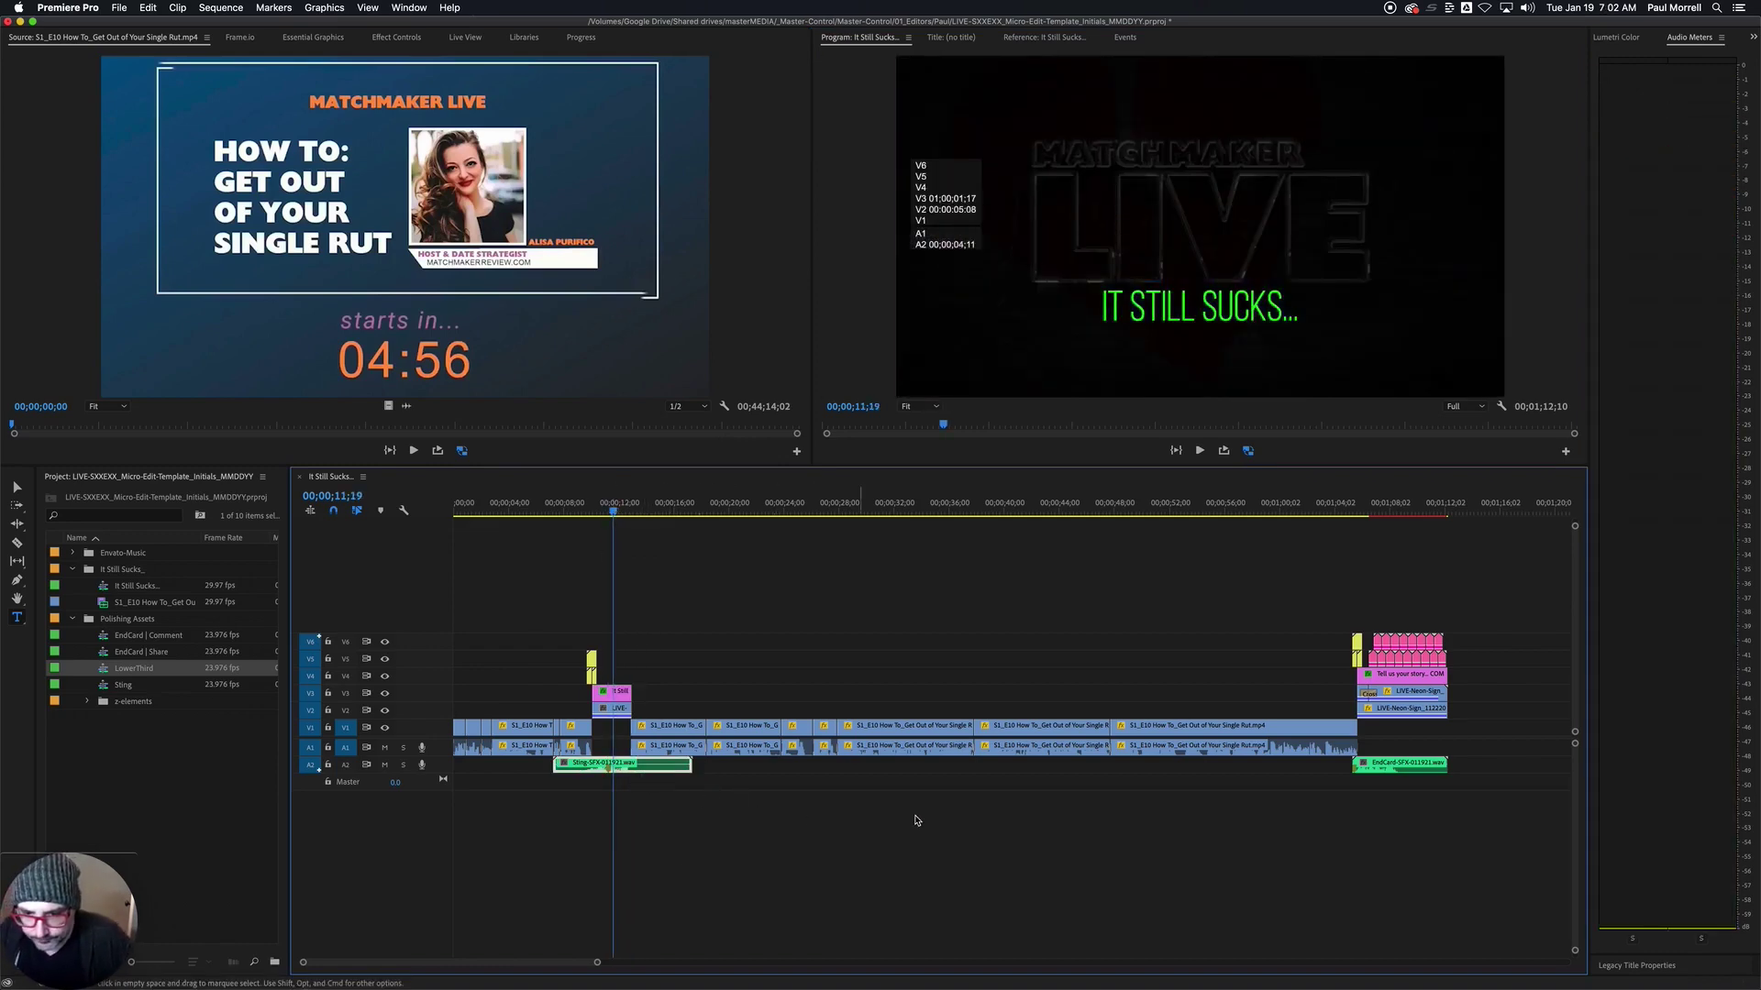
shift+click(1400, 767)
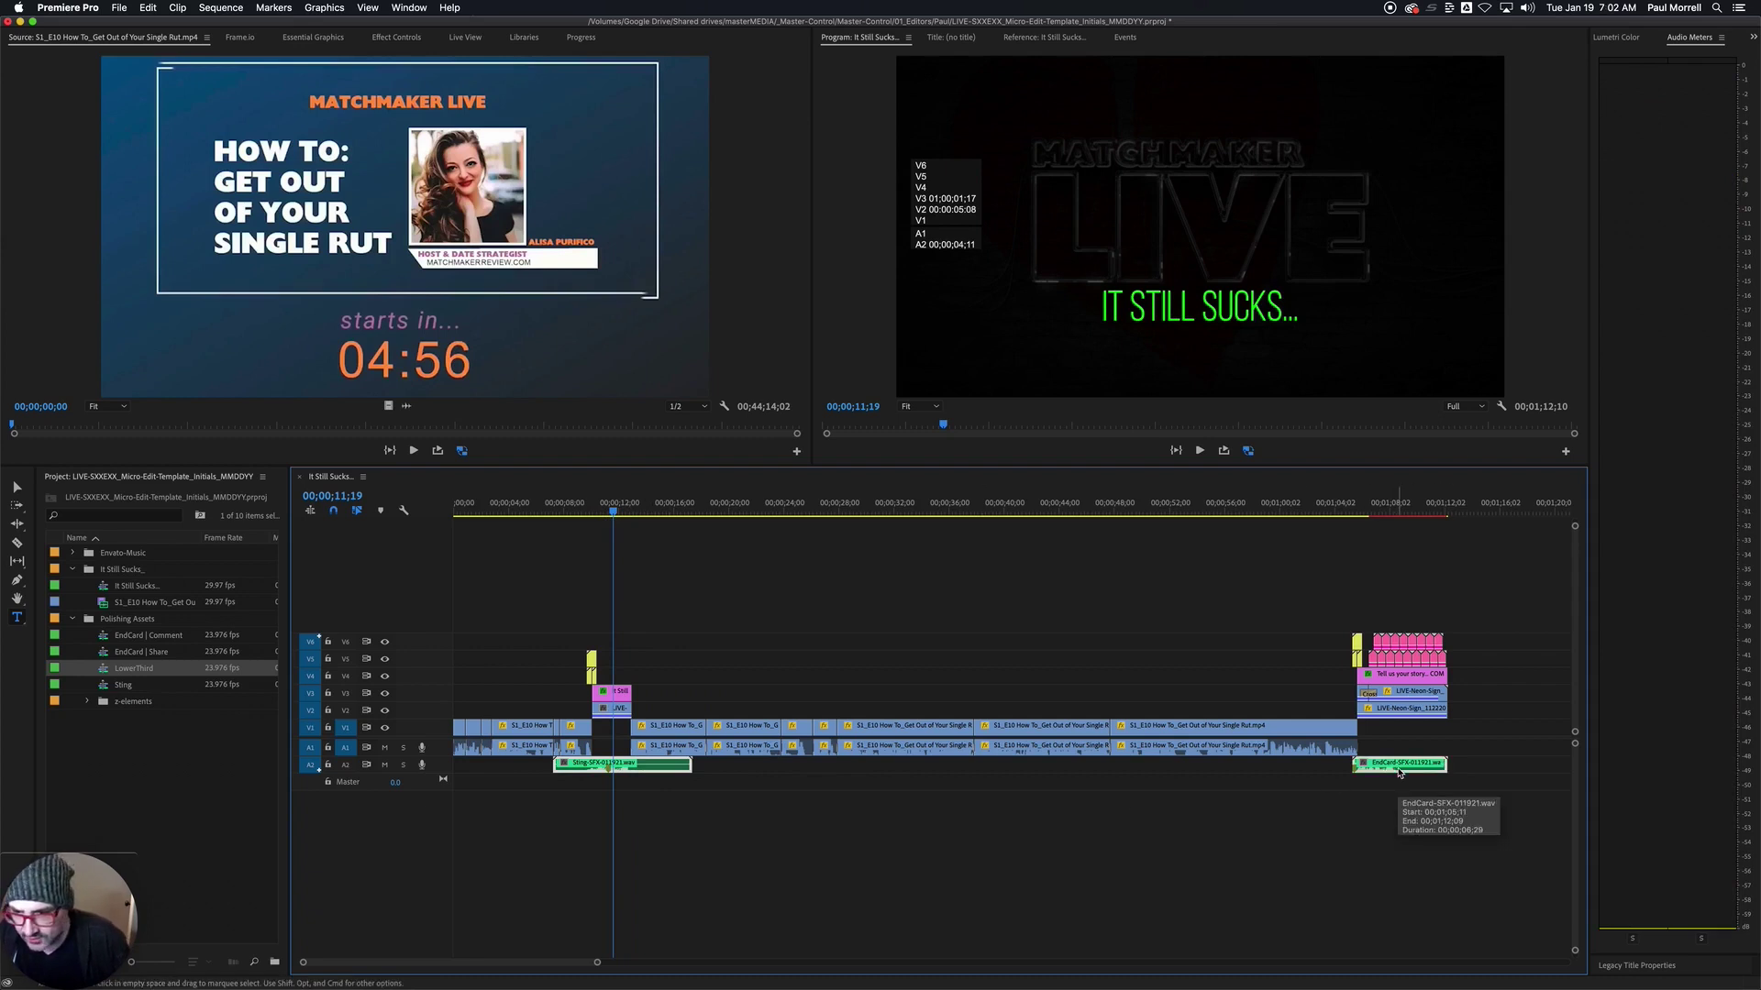
key(alt+Down)
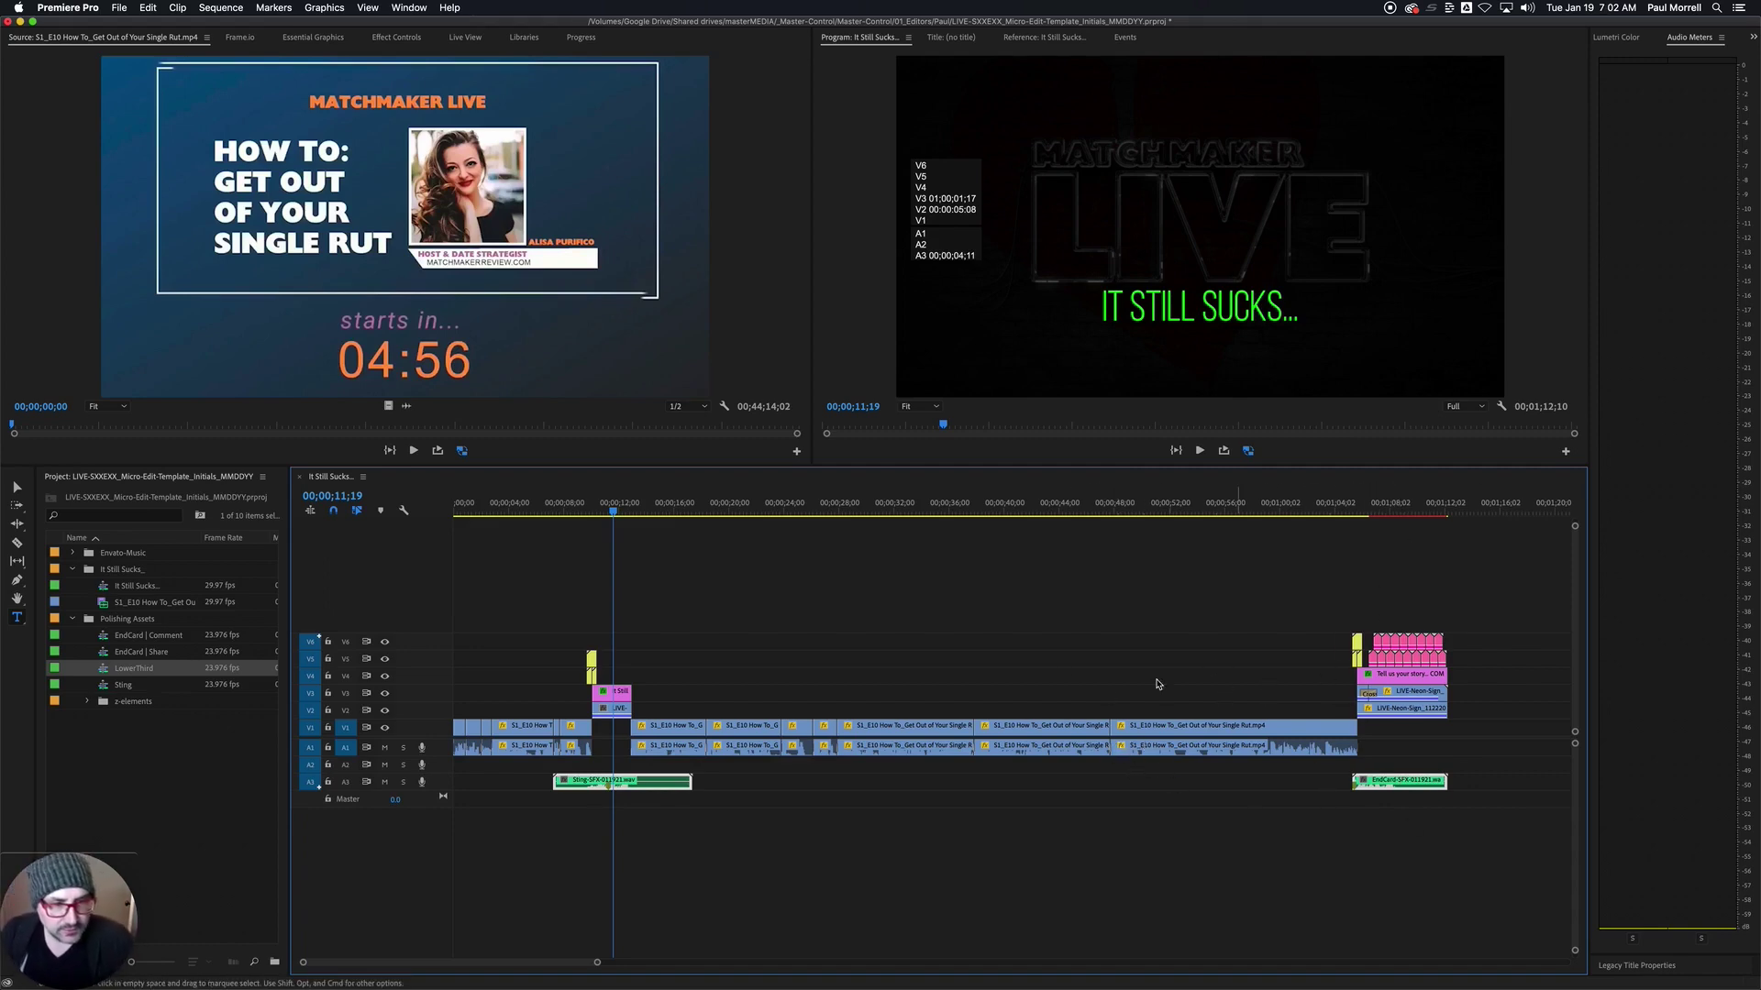
- Dock the Audio Track Mixer between the project bin and the timeline, sized so all tracks and Master show
mouse_move(556, 510)
mouse_down()
mouse_move(464, 509)
mouse_move(550, 511)
mouse_up()
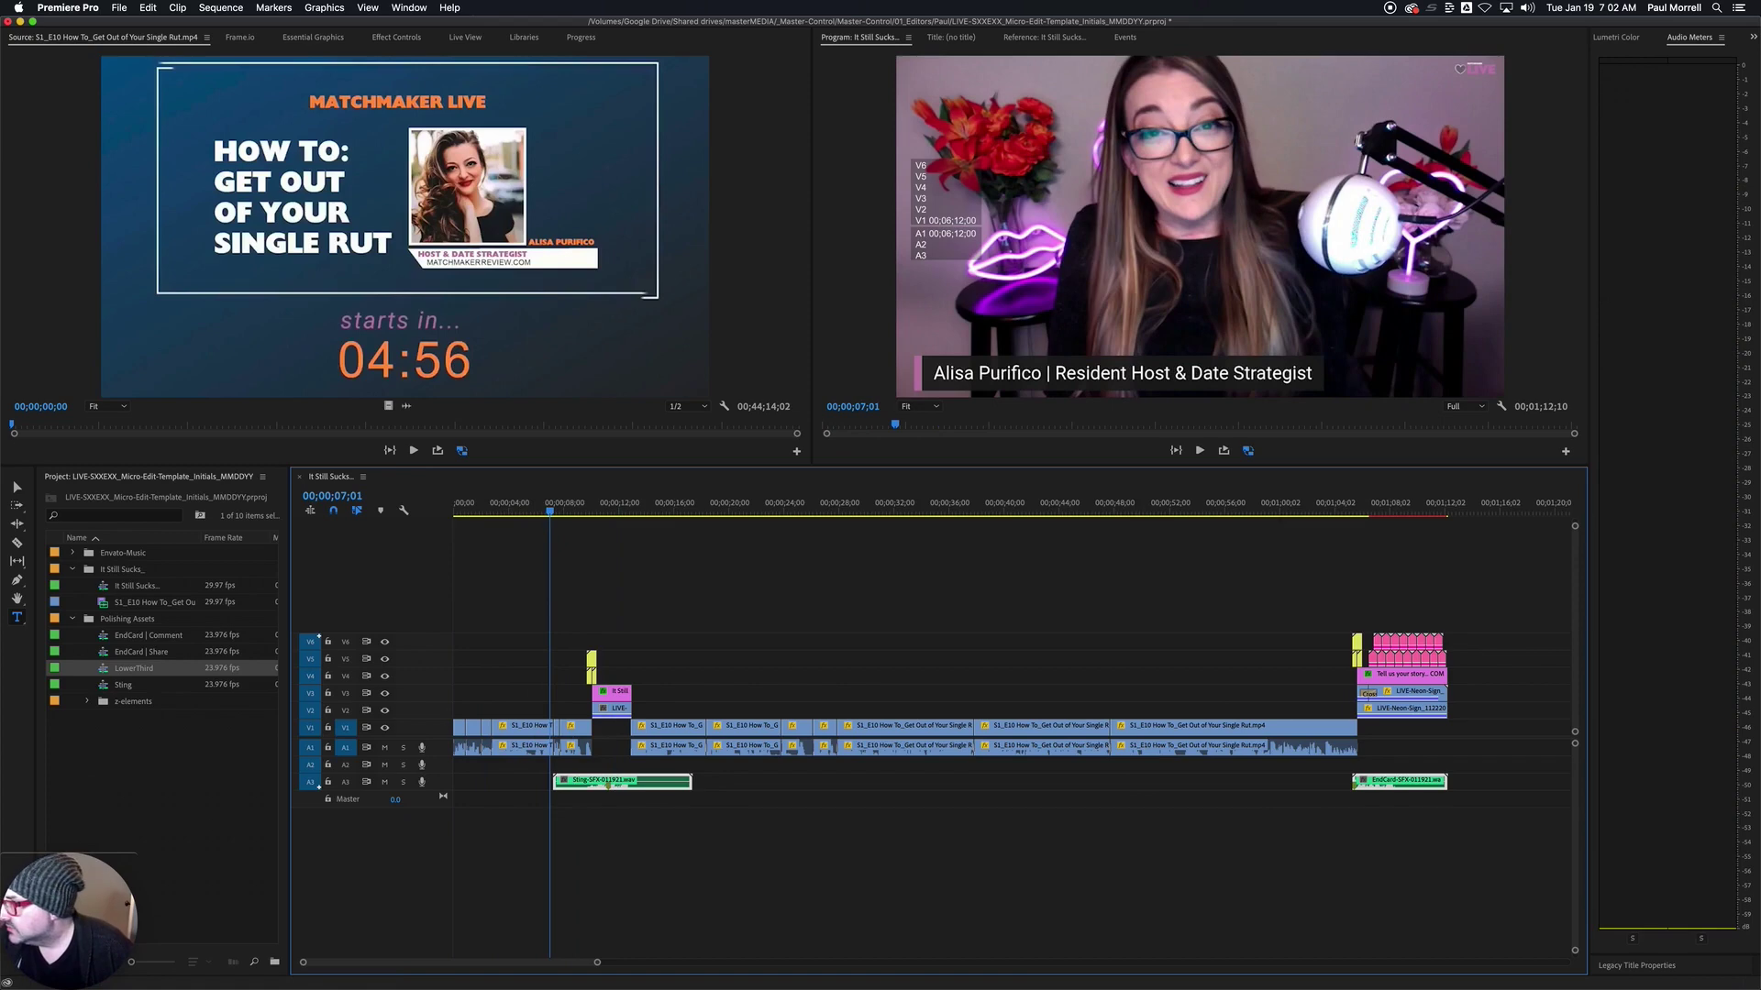
drag(55, 515, 308, 547)
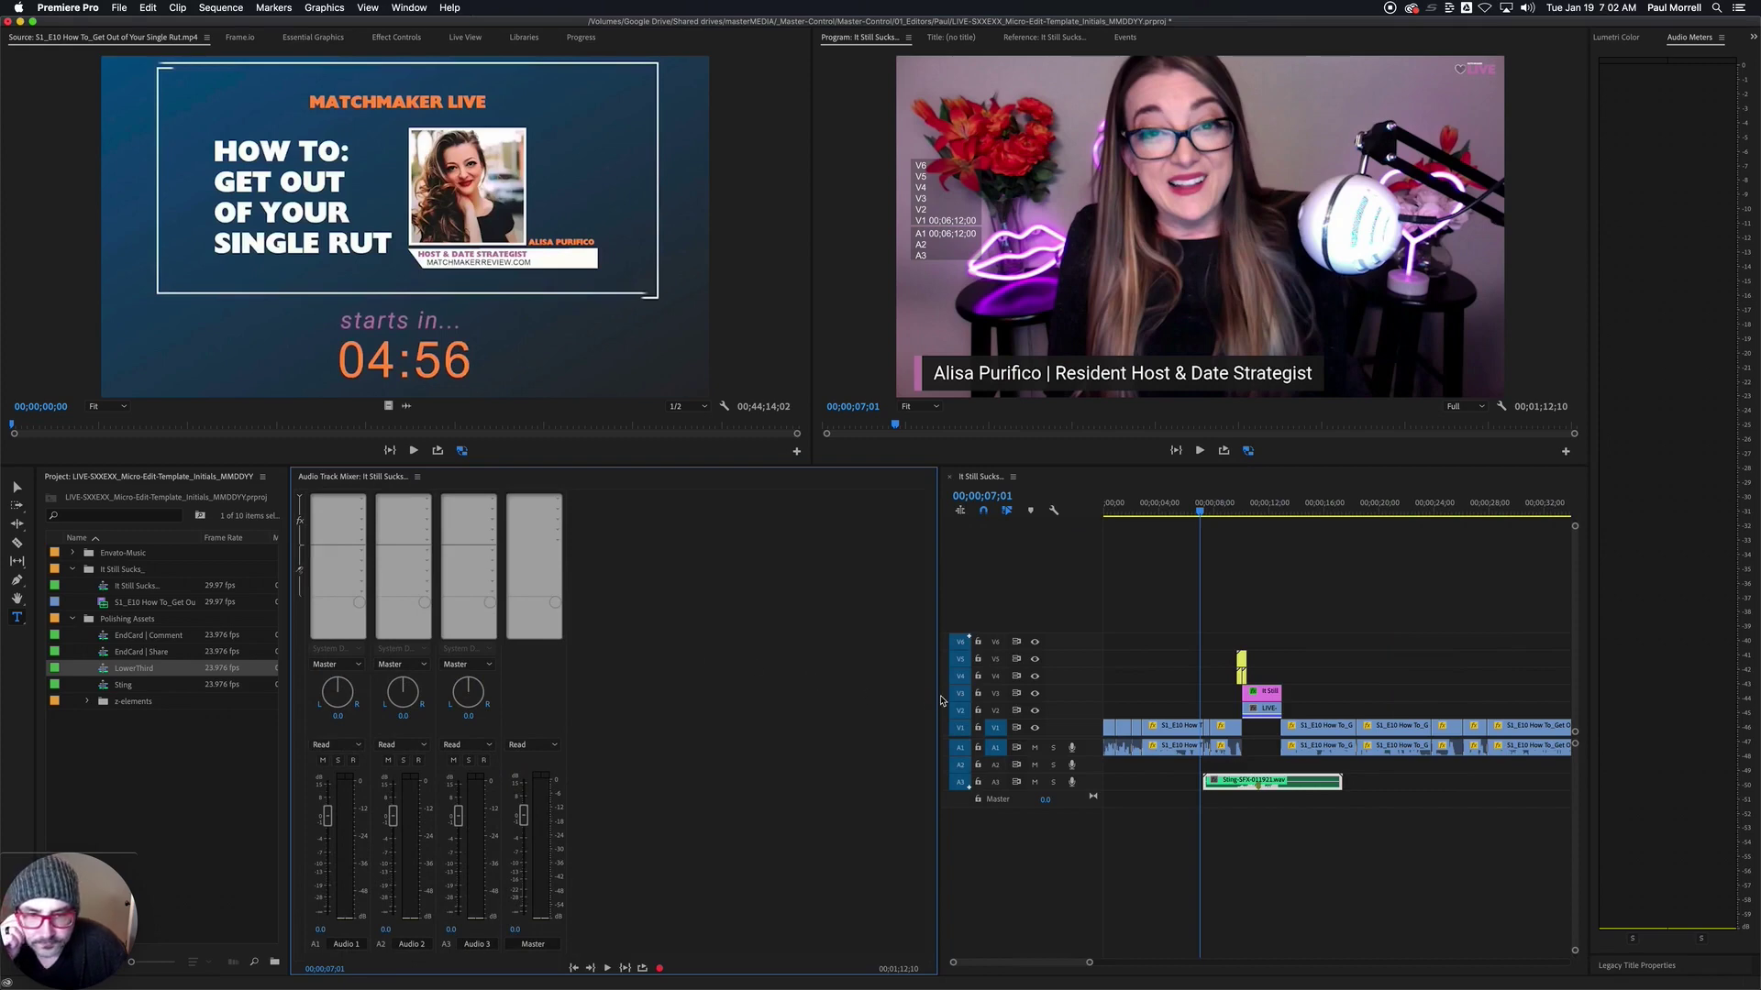
drag(939, 696, 704, 680)
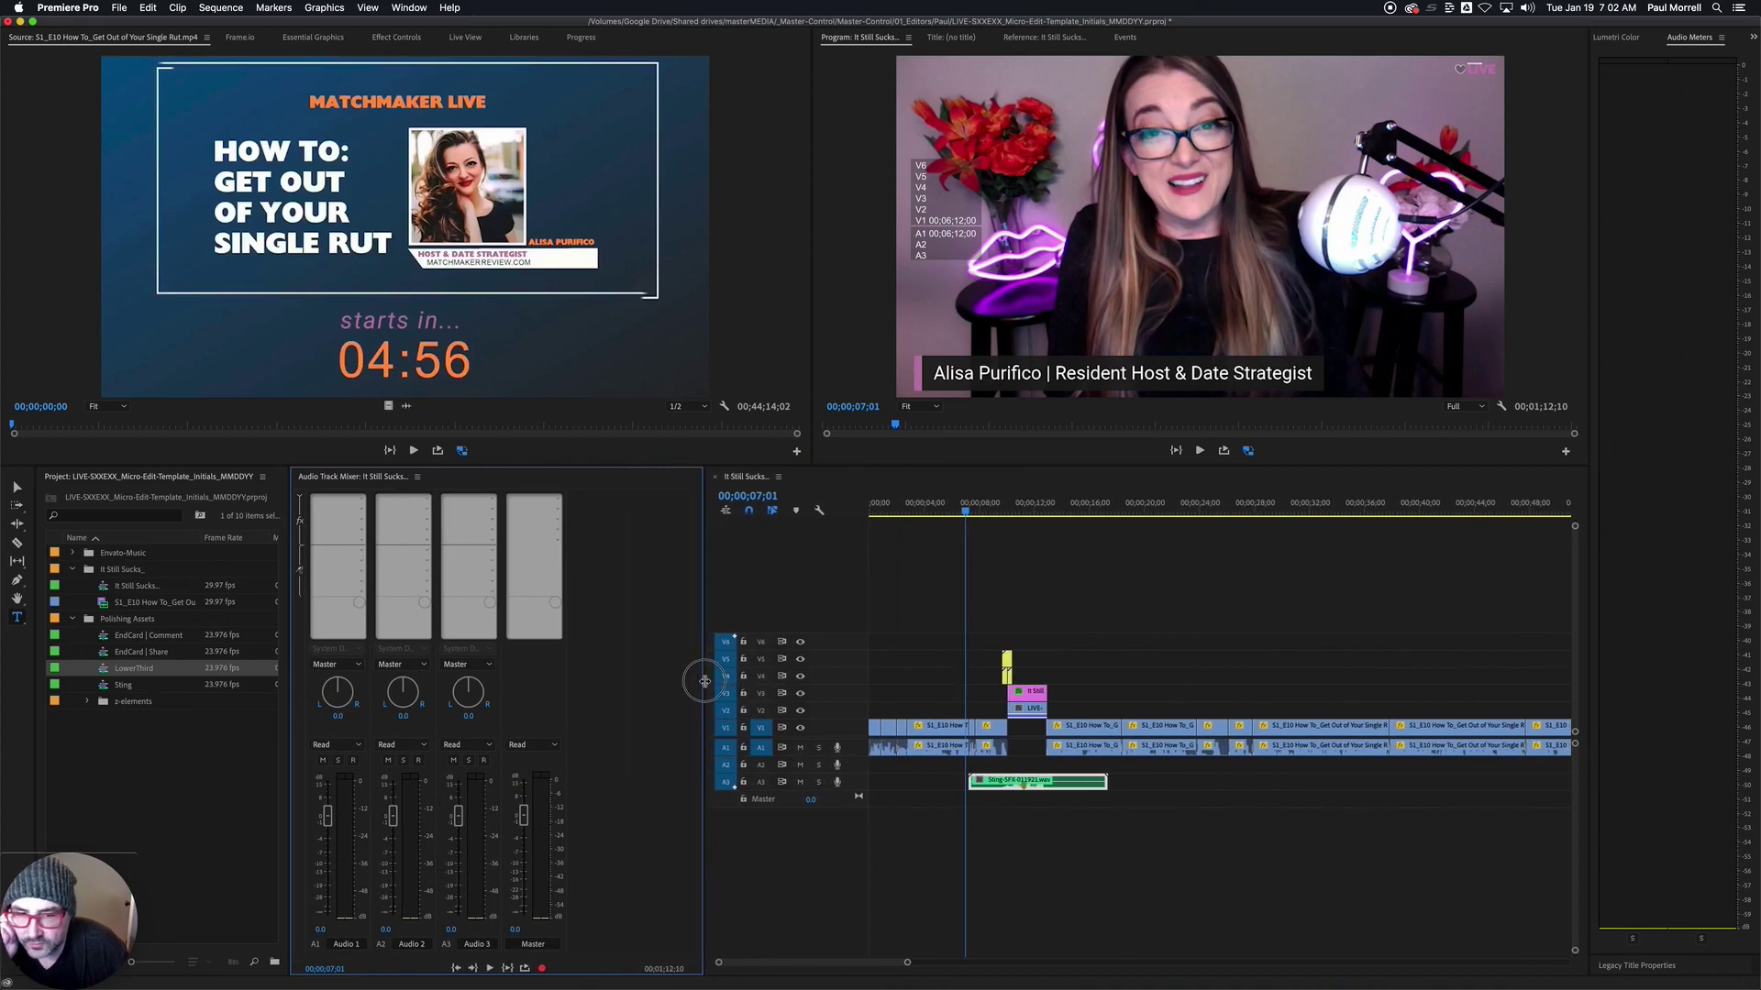
drag(705, 680, 703, 681)
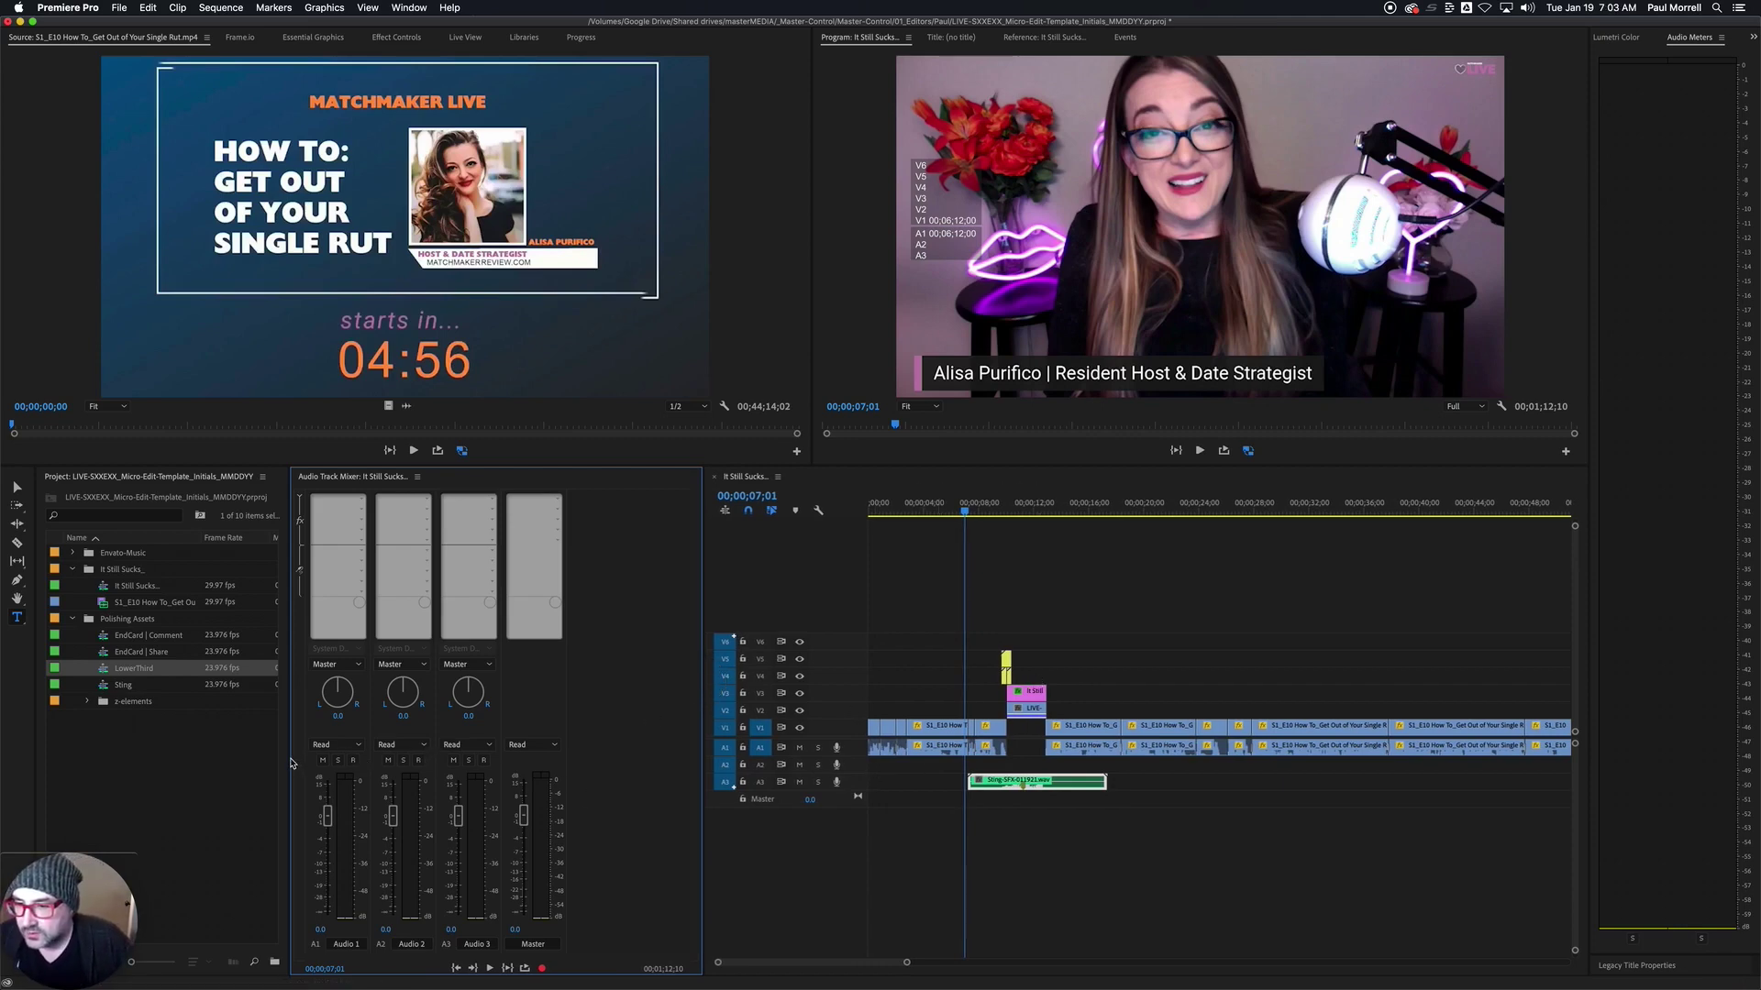
drag(288, 759, 241, 756)
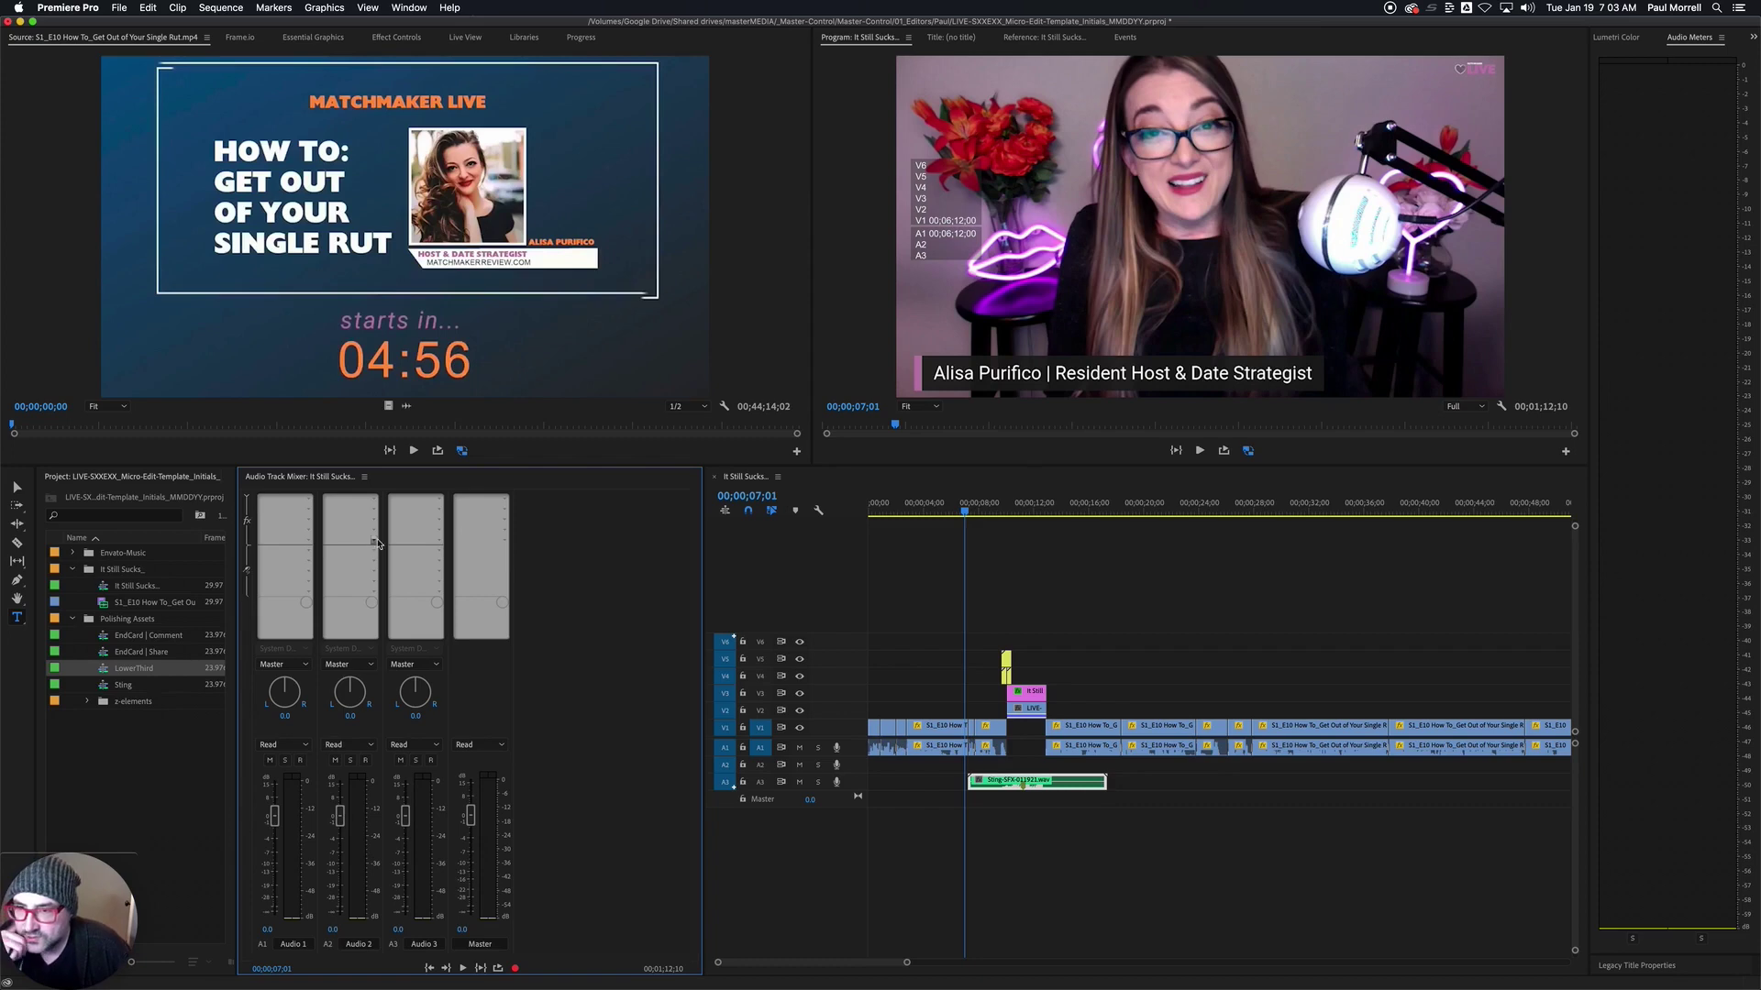
- Add a Multiband Compressor to the Master track and apply its Broadcast preset
click(505, 502)
mouse_move(511, 541)
mouse_move(554, 545)
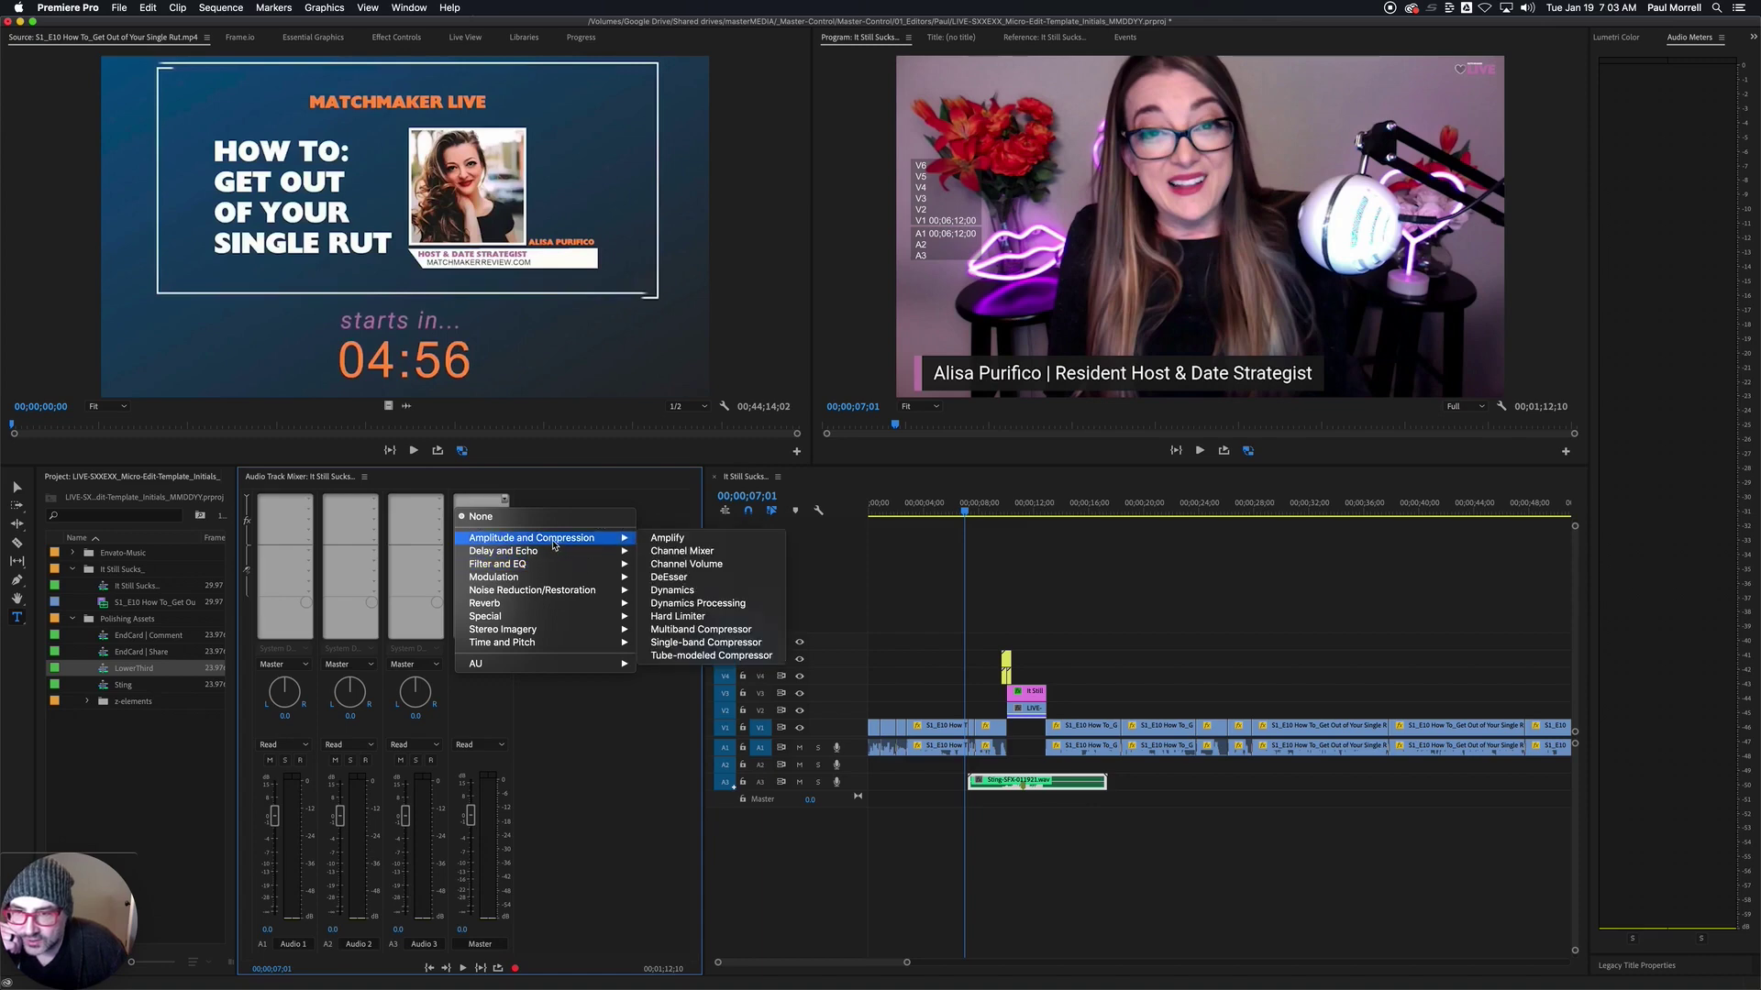
click(702, 630)
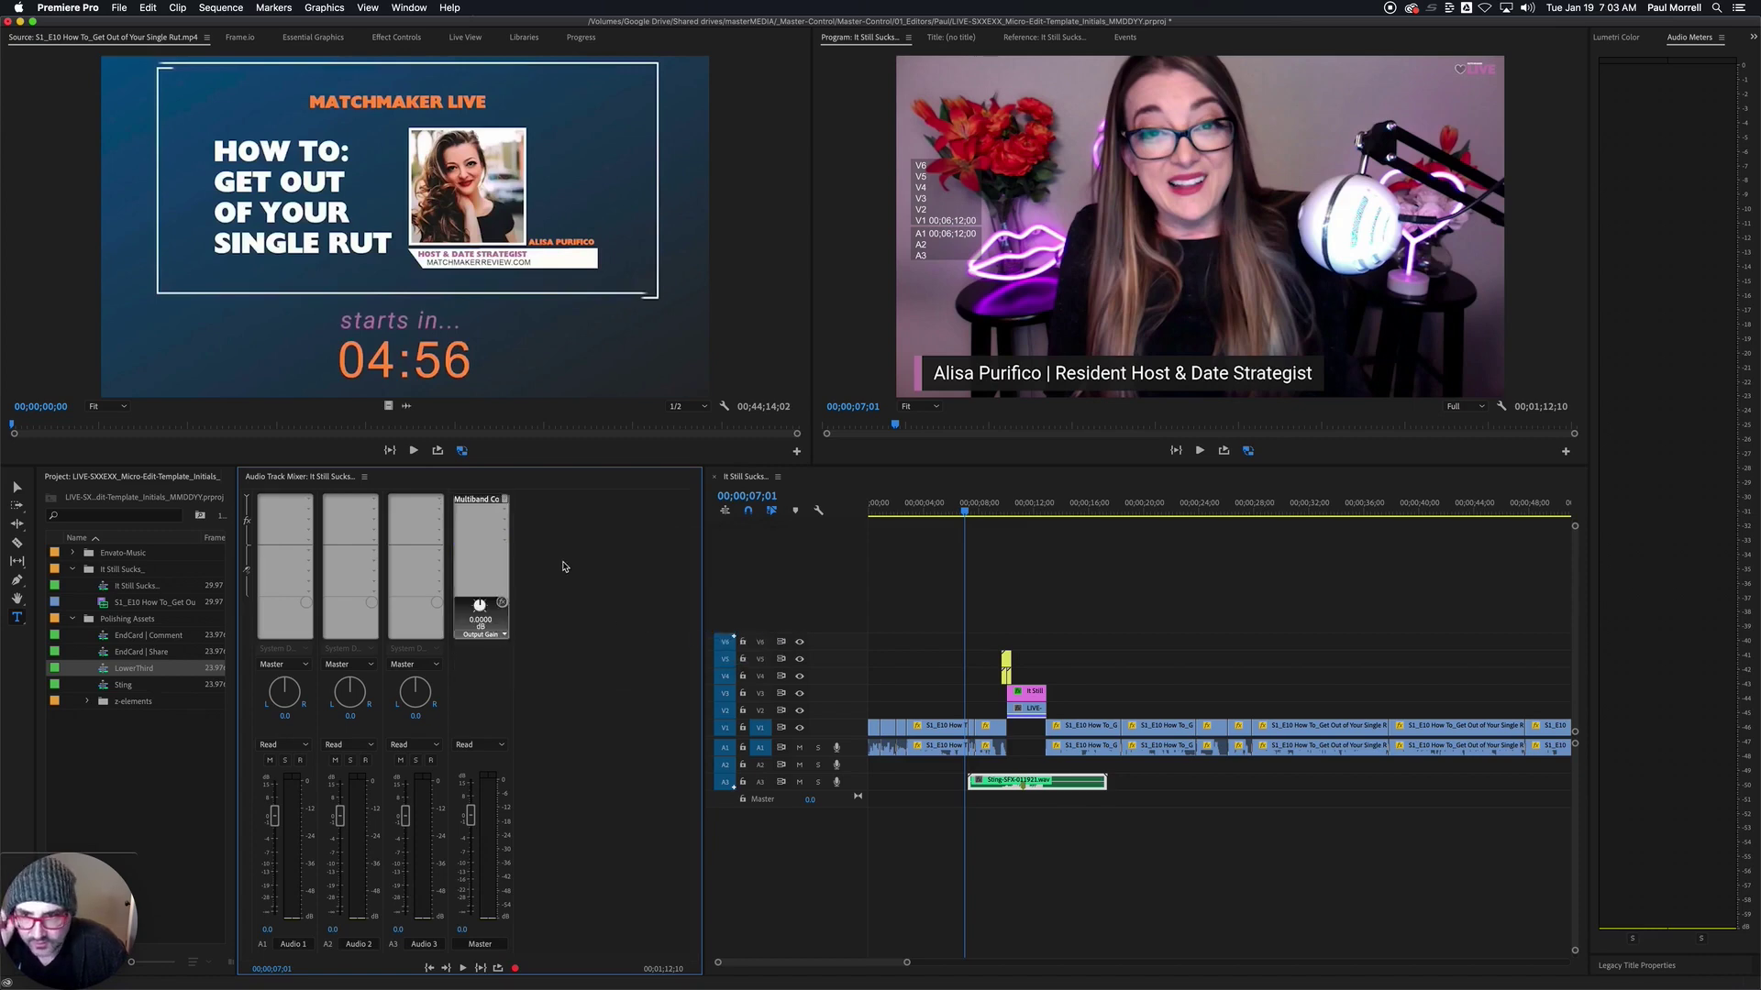
double_click(478, 500)
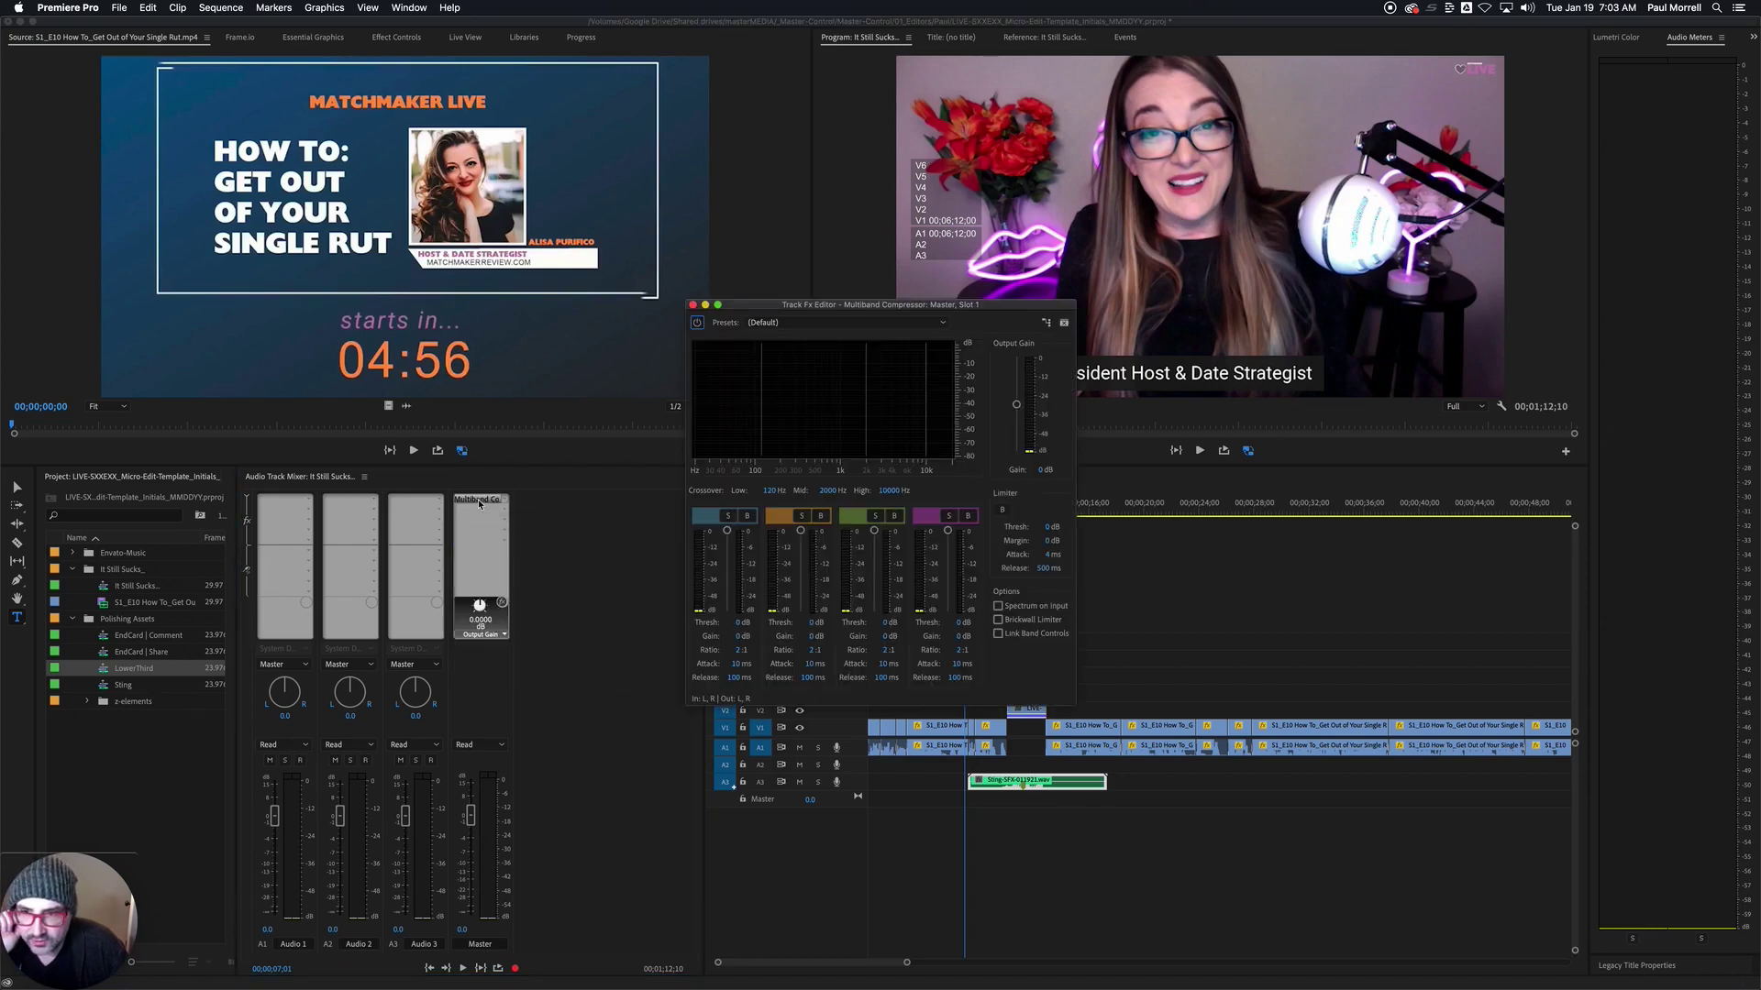
click(790, 325)
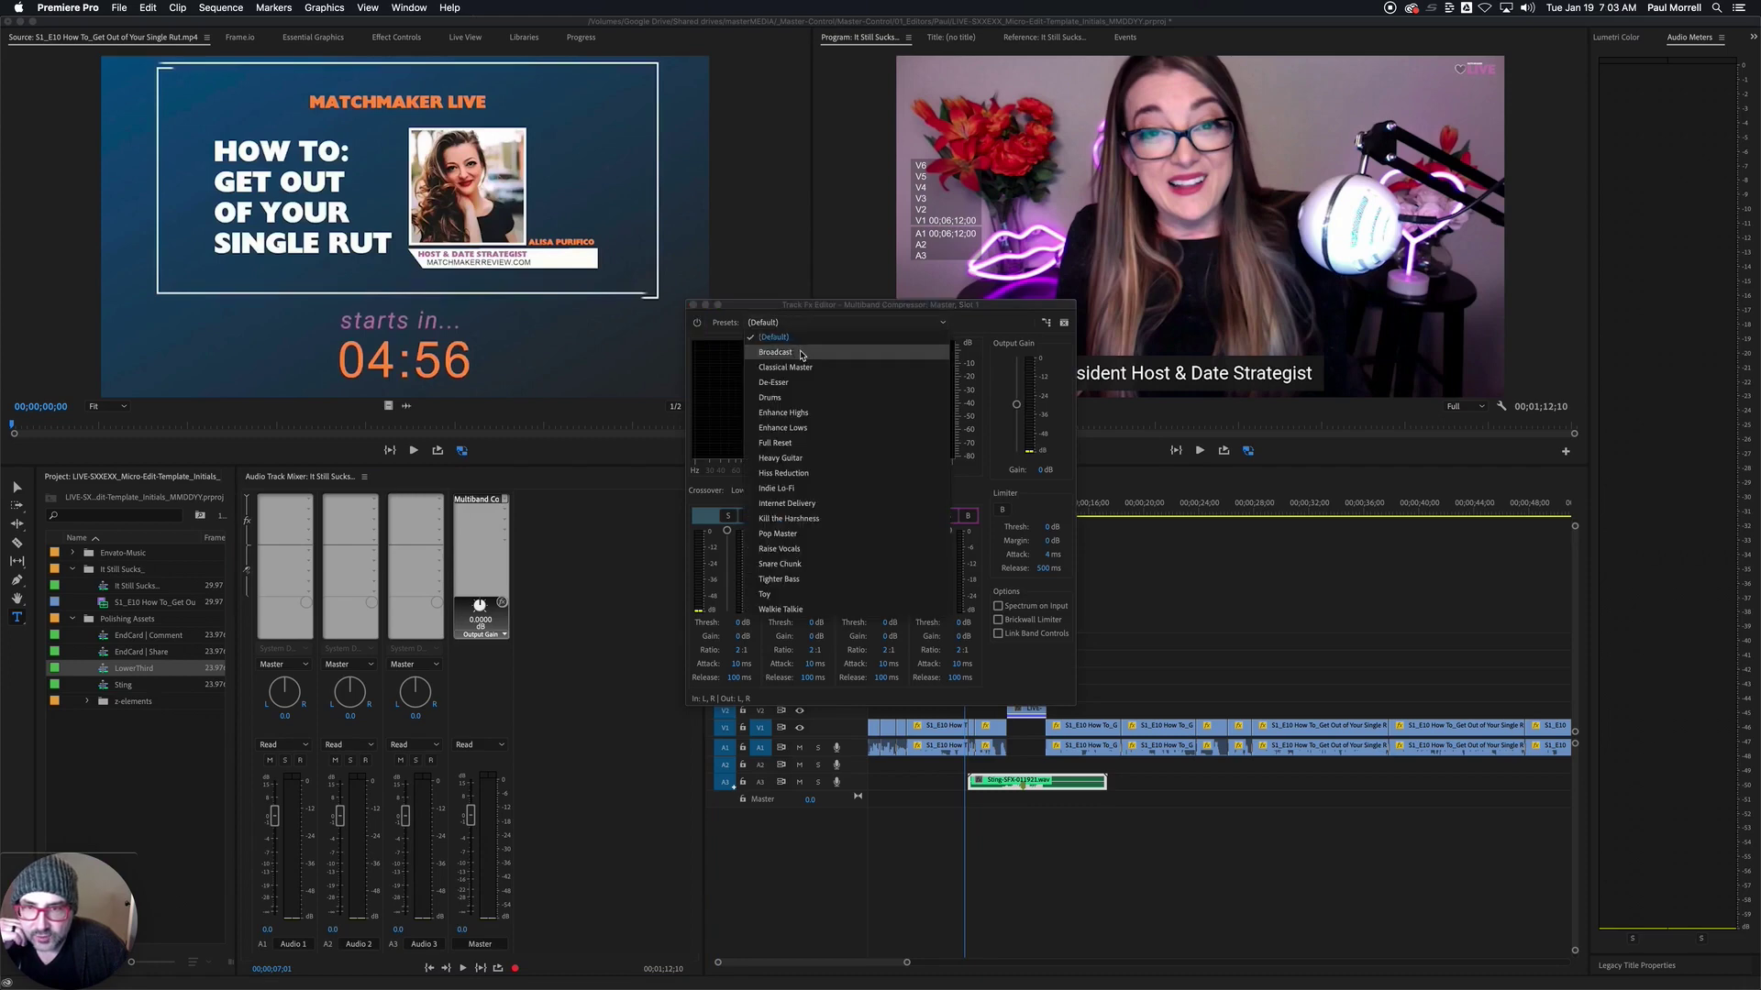
click(780, 352)
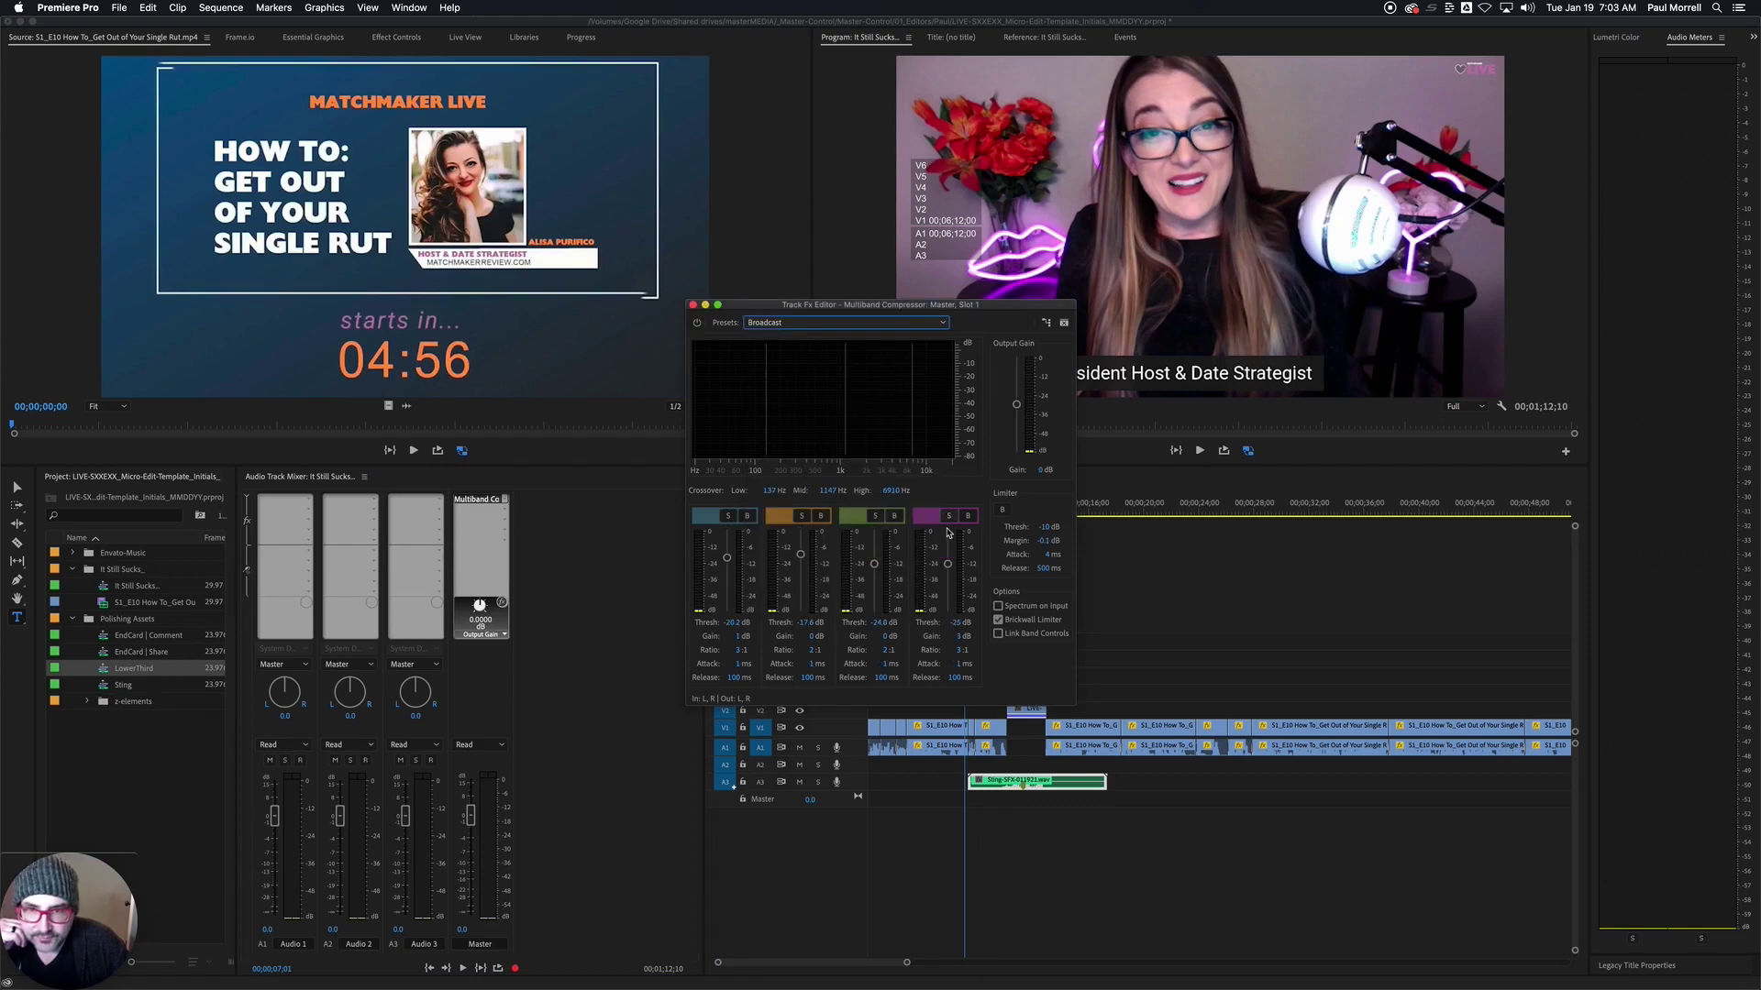
- Set the Multiband Compressor's output gain to -2 dB and add a Mastering effect below it on the Master track
click(1040, 471)
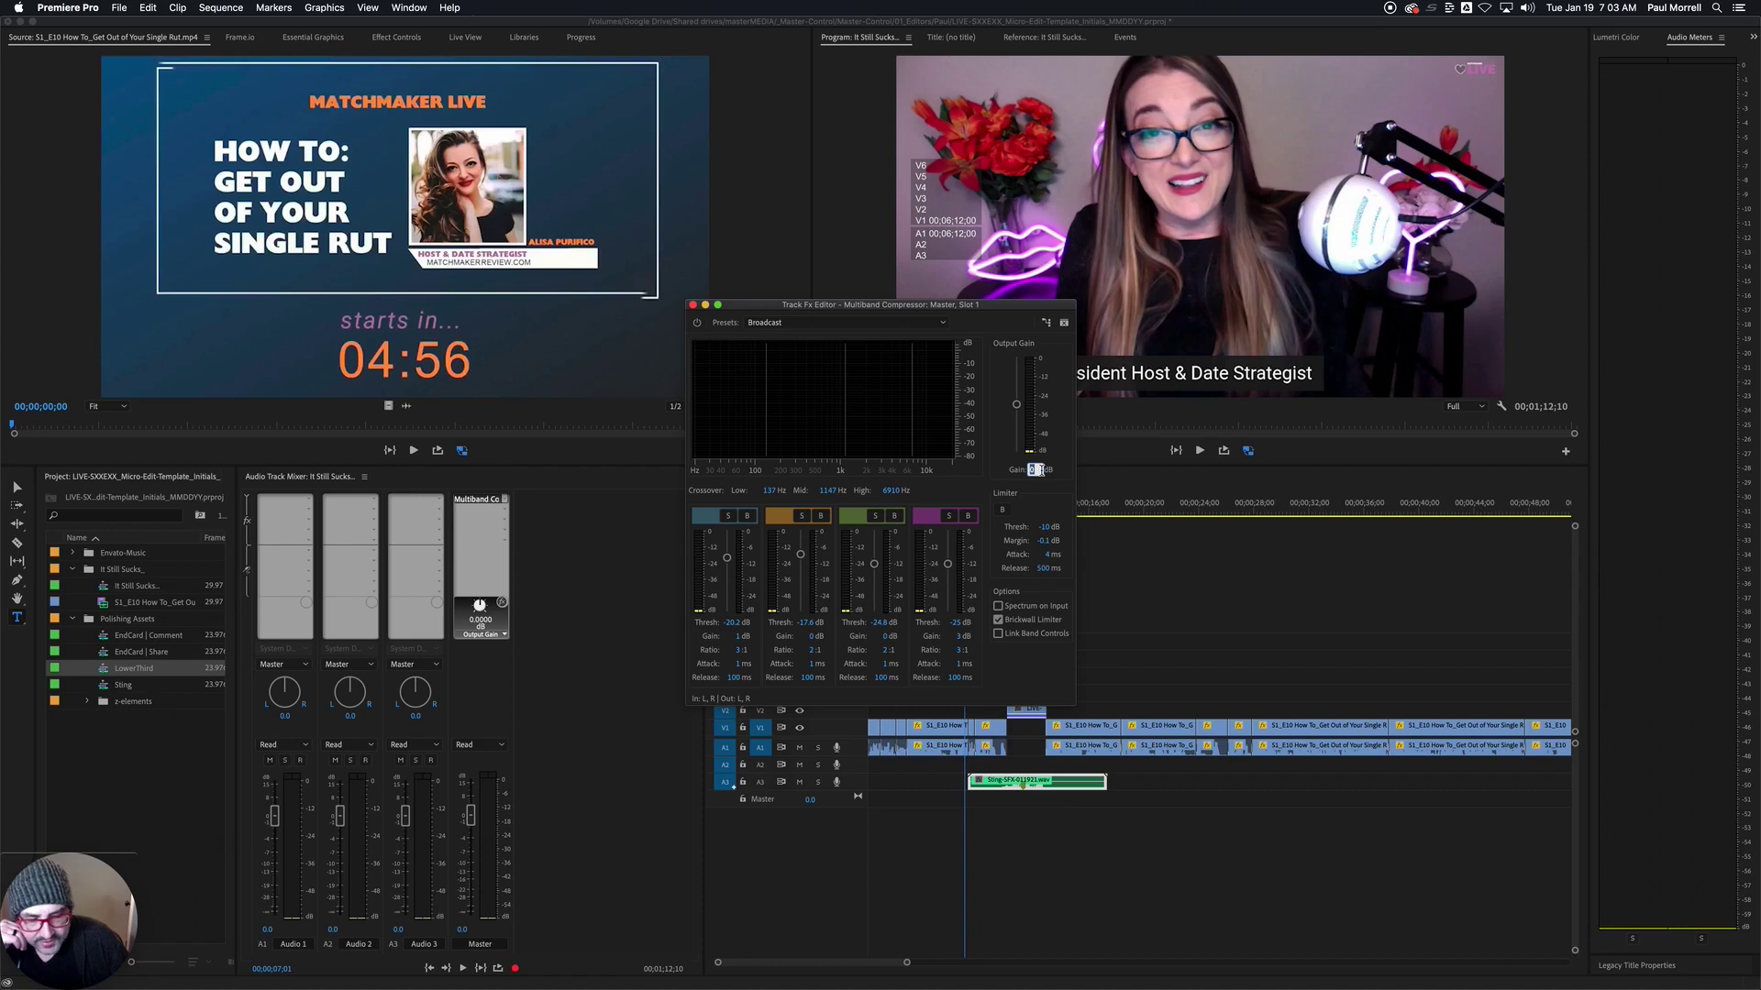
click(559, 565)
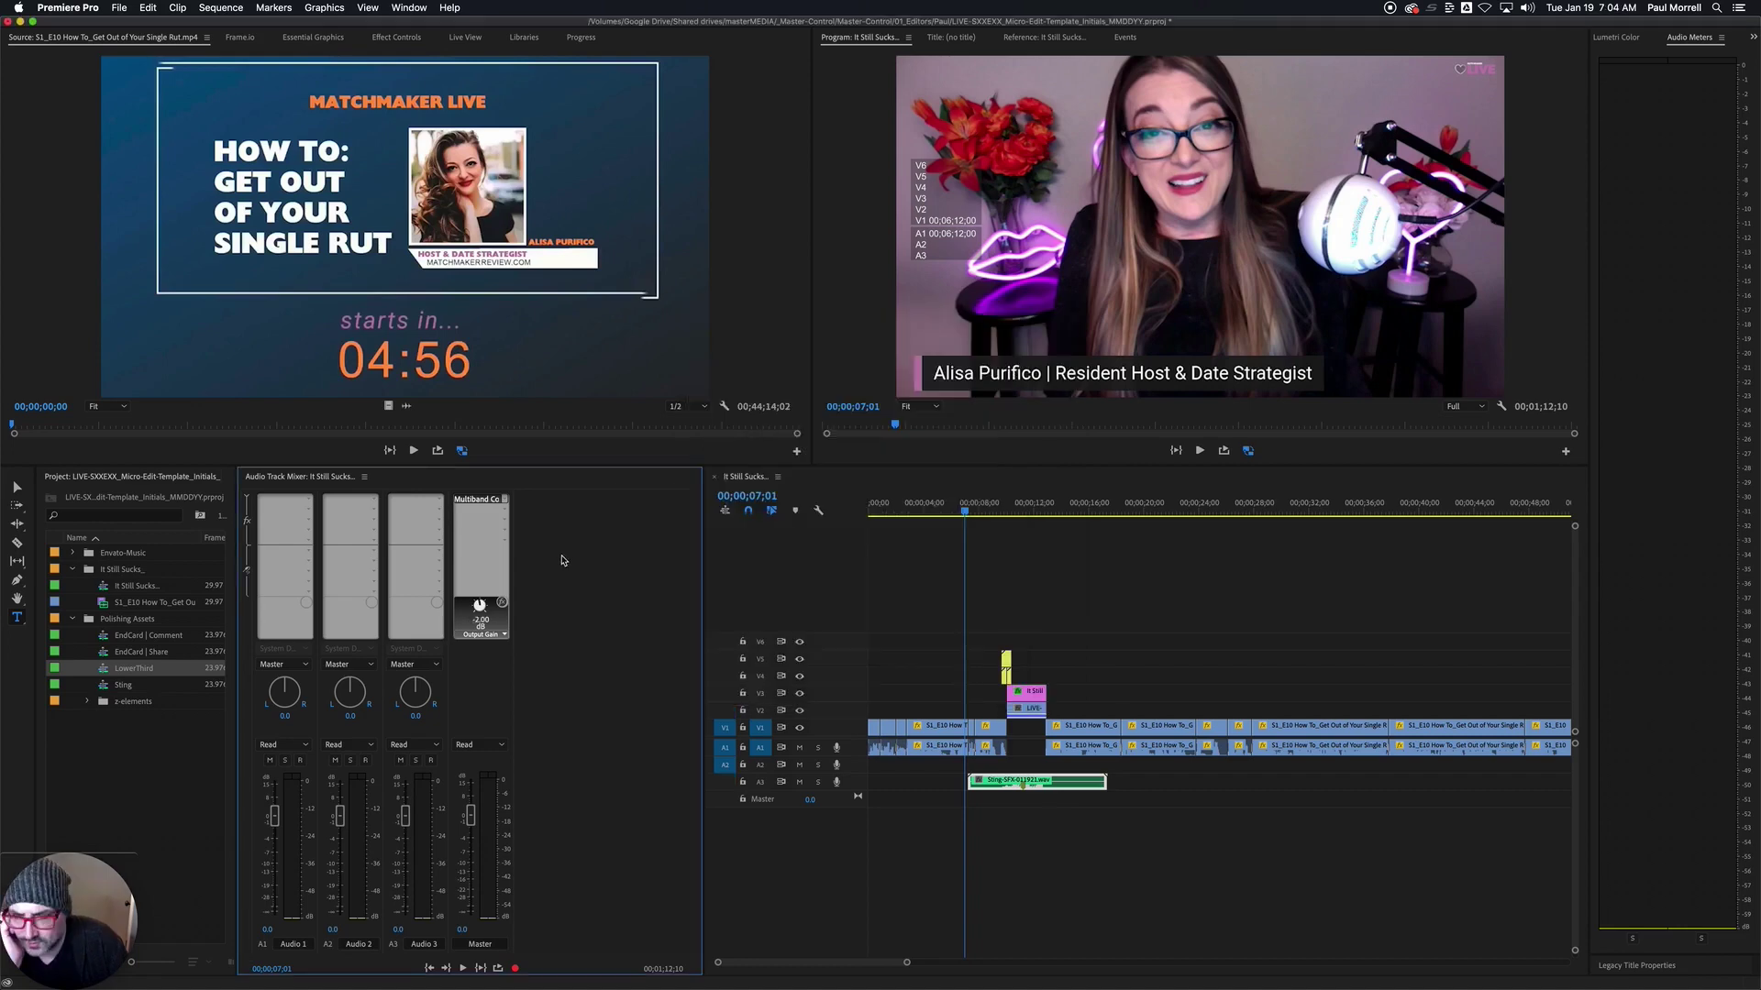
click(506, 524)
mouse_move(500, 637)
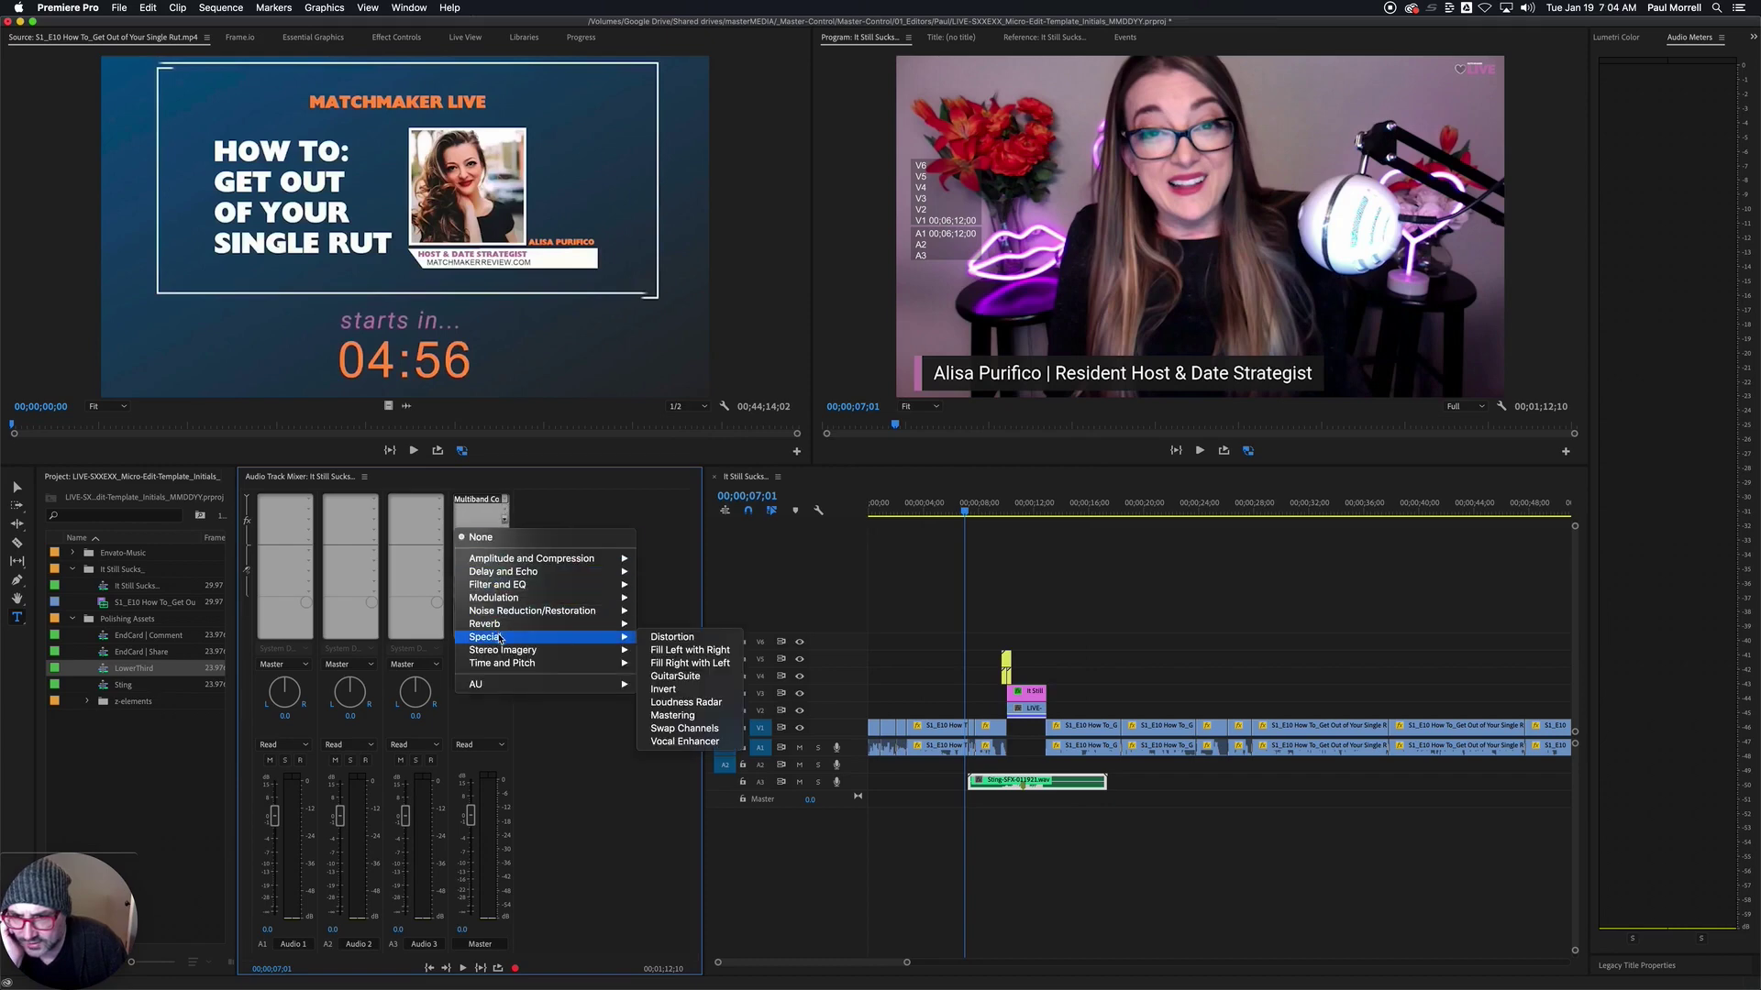
click(689, 717)
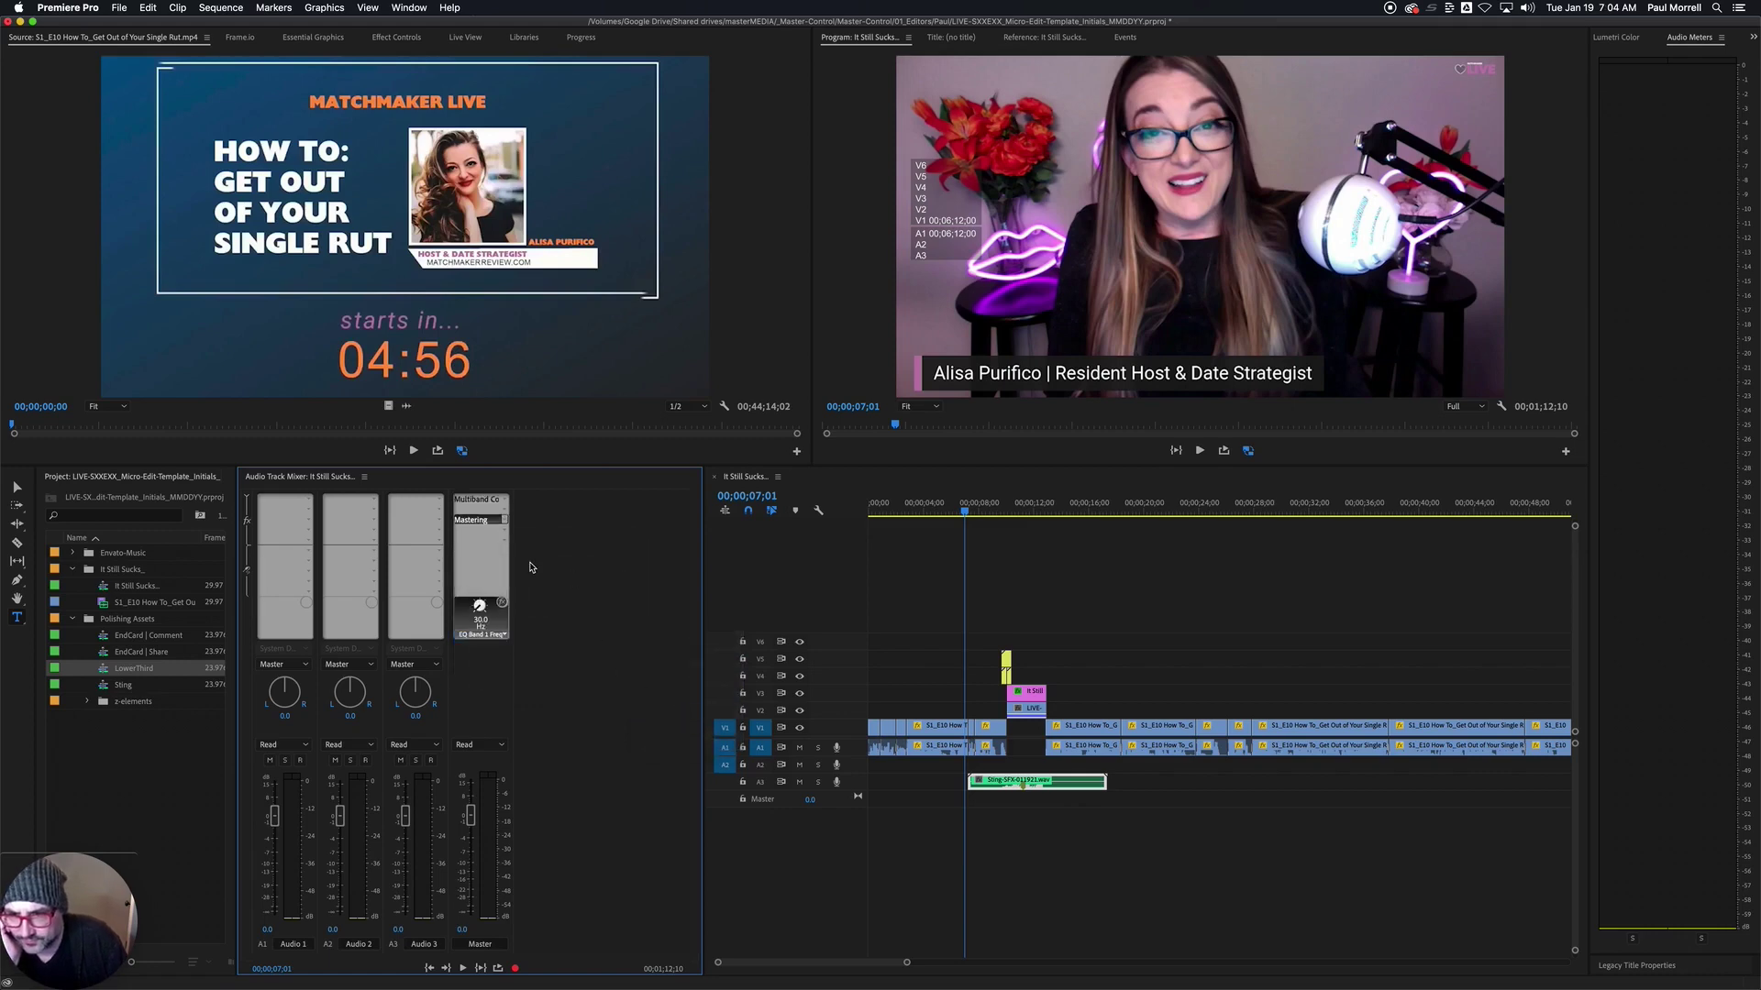
- Apply the Mastering effect's Subtle Clarity preset and set its Reverb amount to 0%
double_click(483, 521)
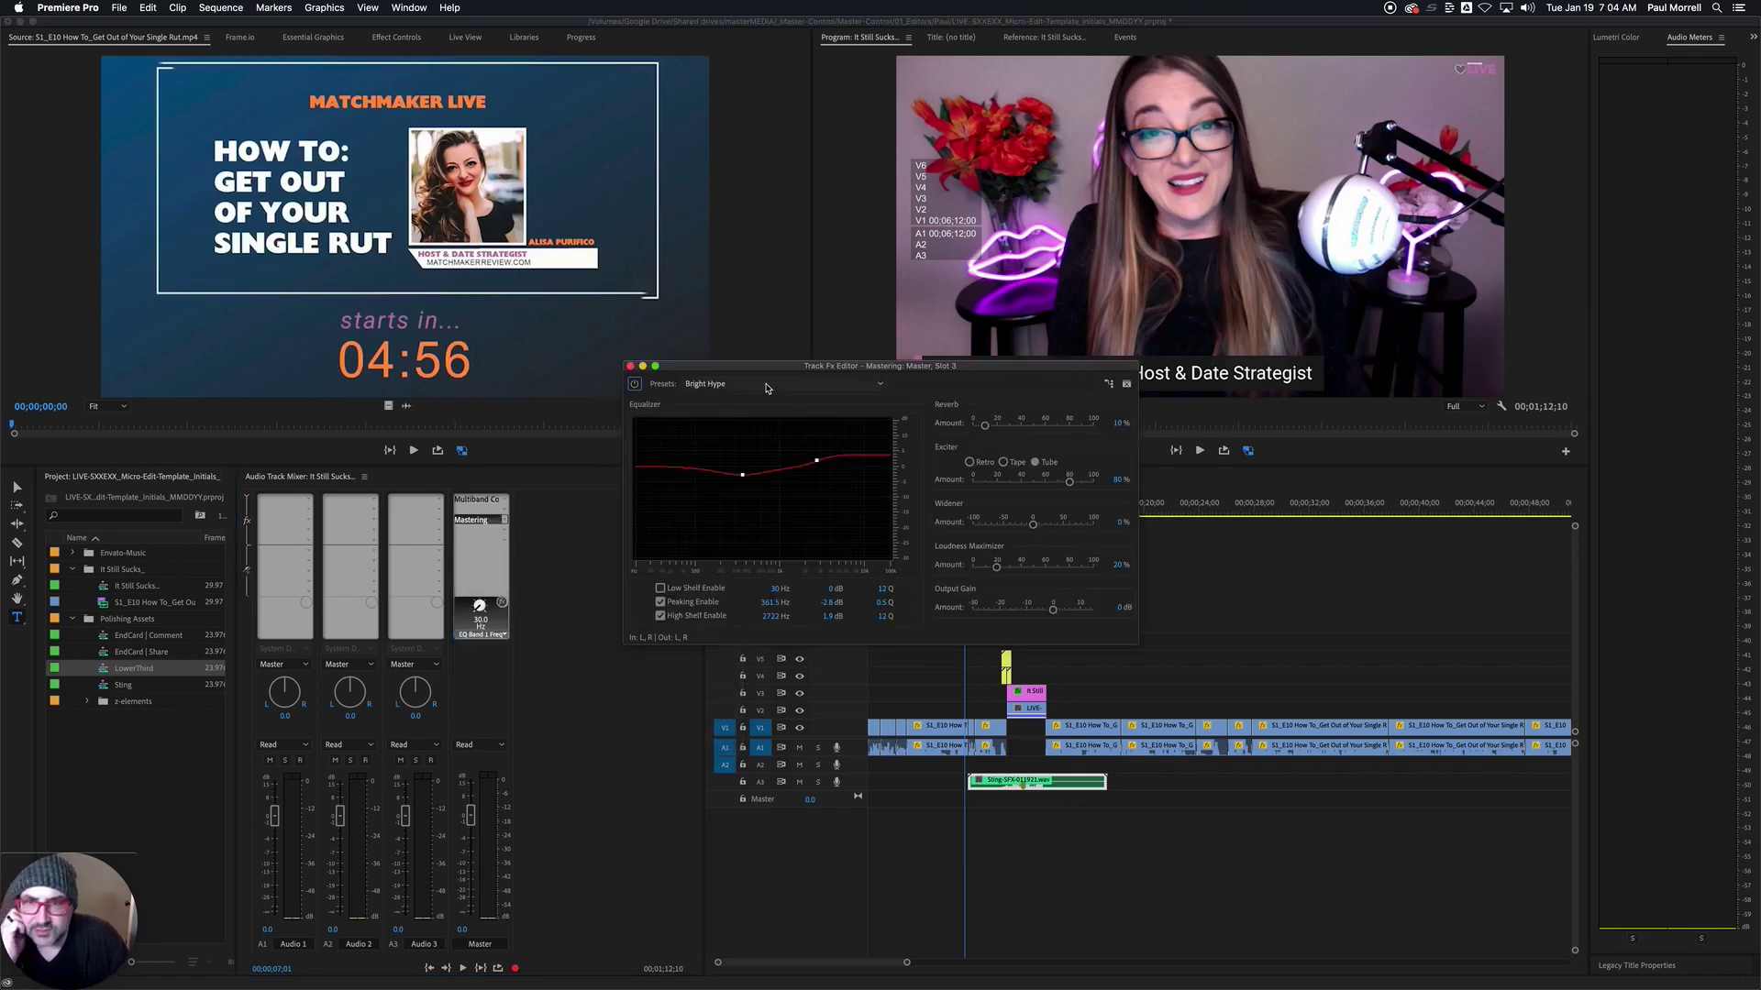
click(730, 390)
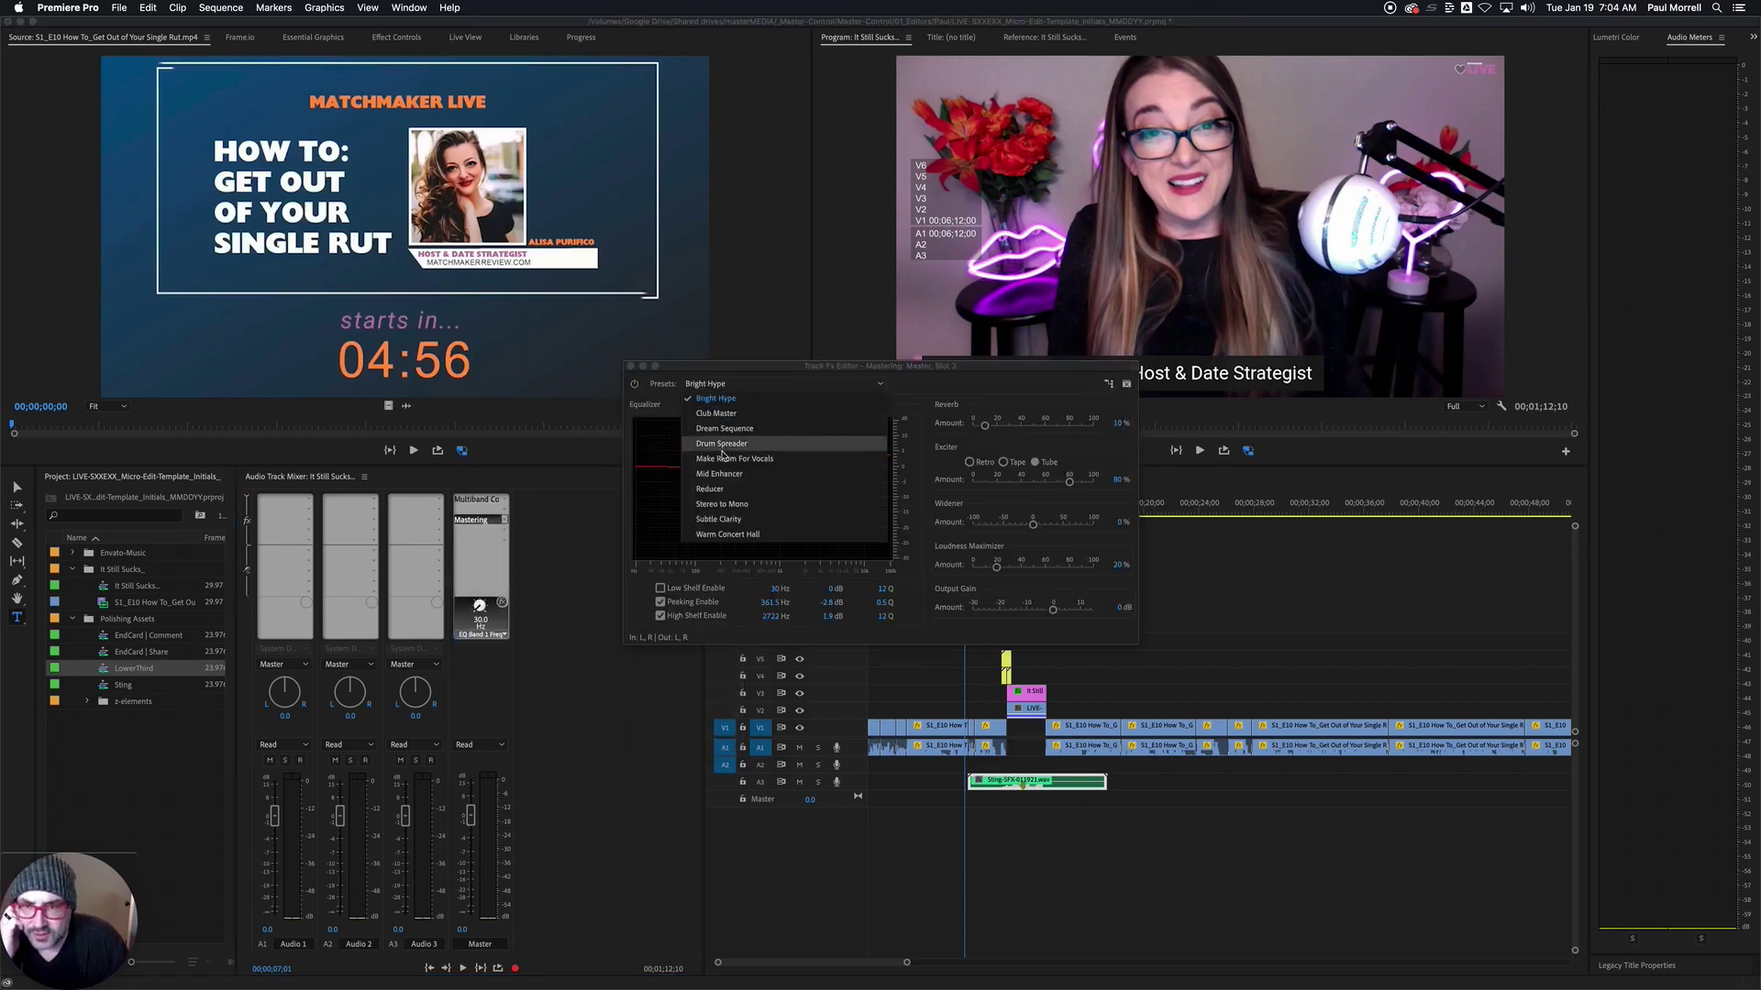
click(734, 527)
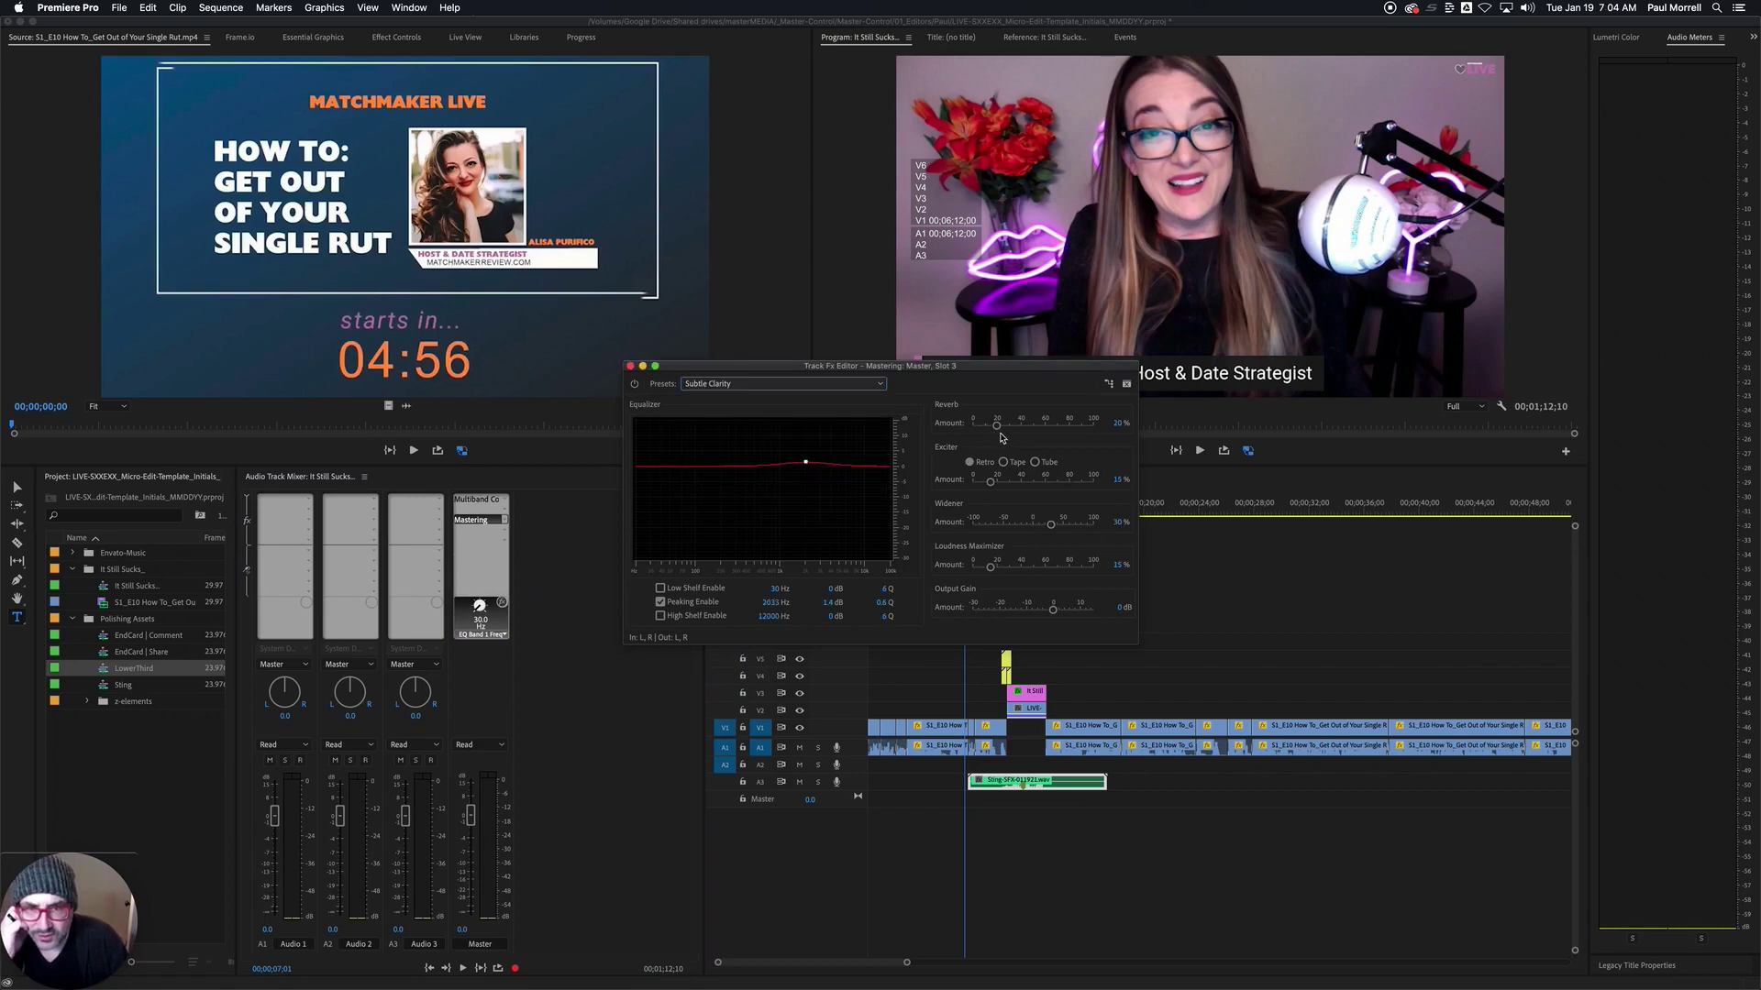
drag(997, 431, 988, 433)
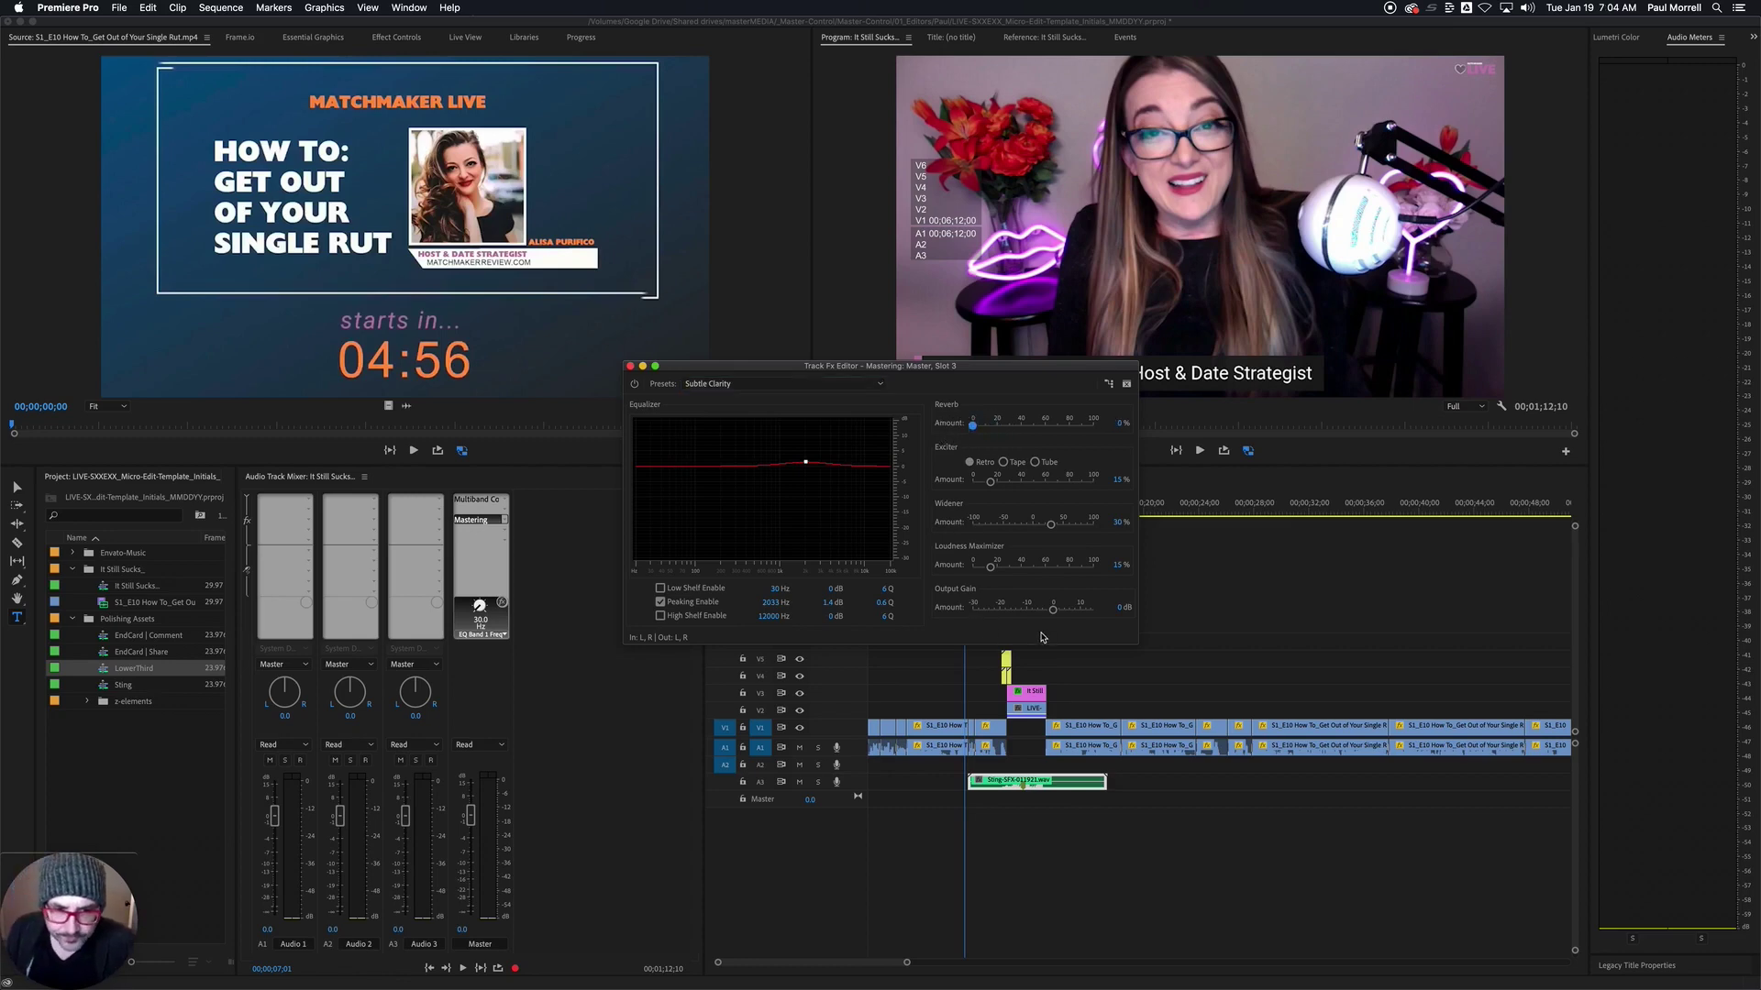
click(821, 544)
- Play the sequence from the start through the sting to check the audio levels
key(Home)
key(space)
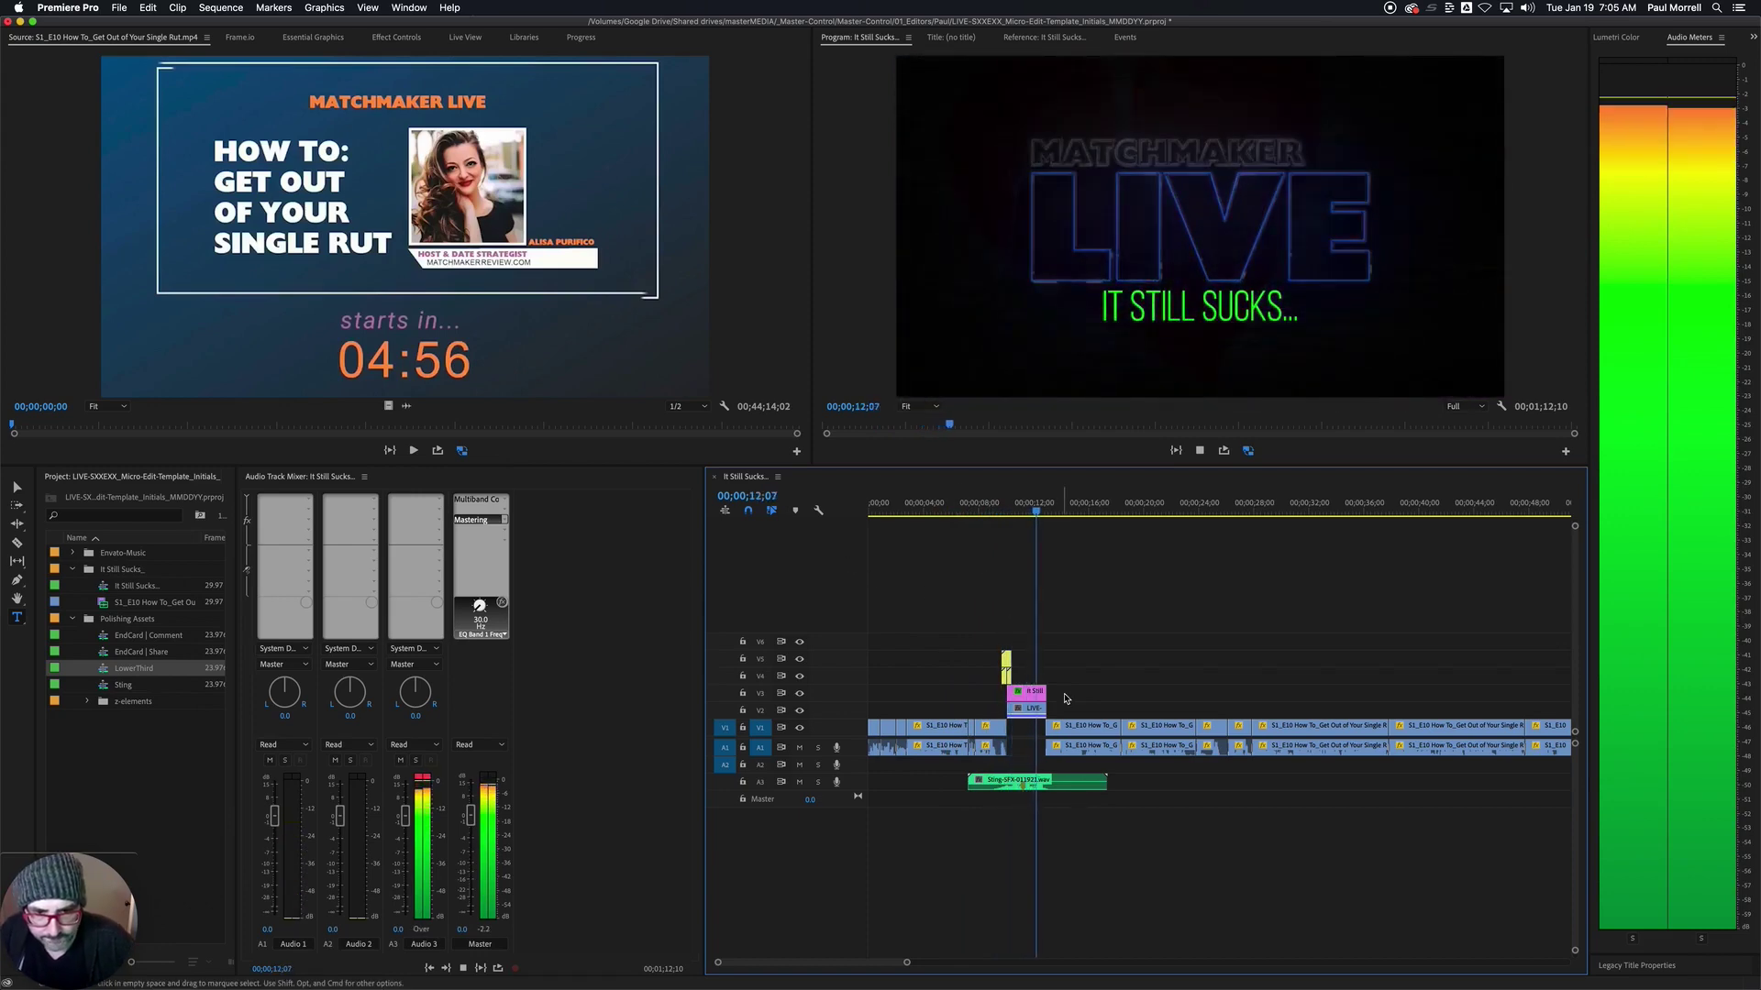
key(space)
- Open Essential Sound for editing beside the Audio Track Mixer and tag both the sting and end card sound effects as SFX
click(1085, 786)
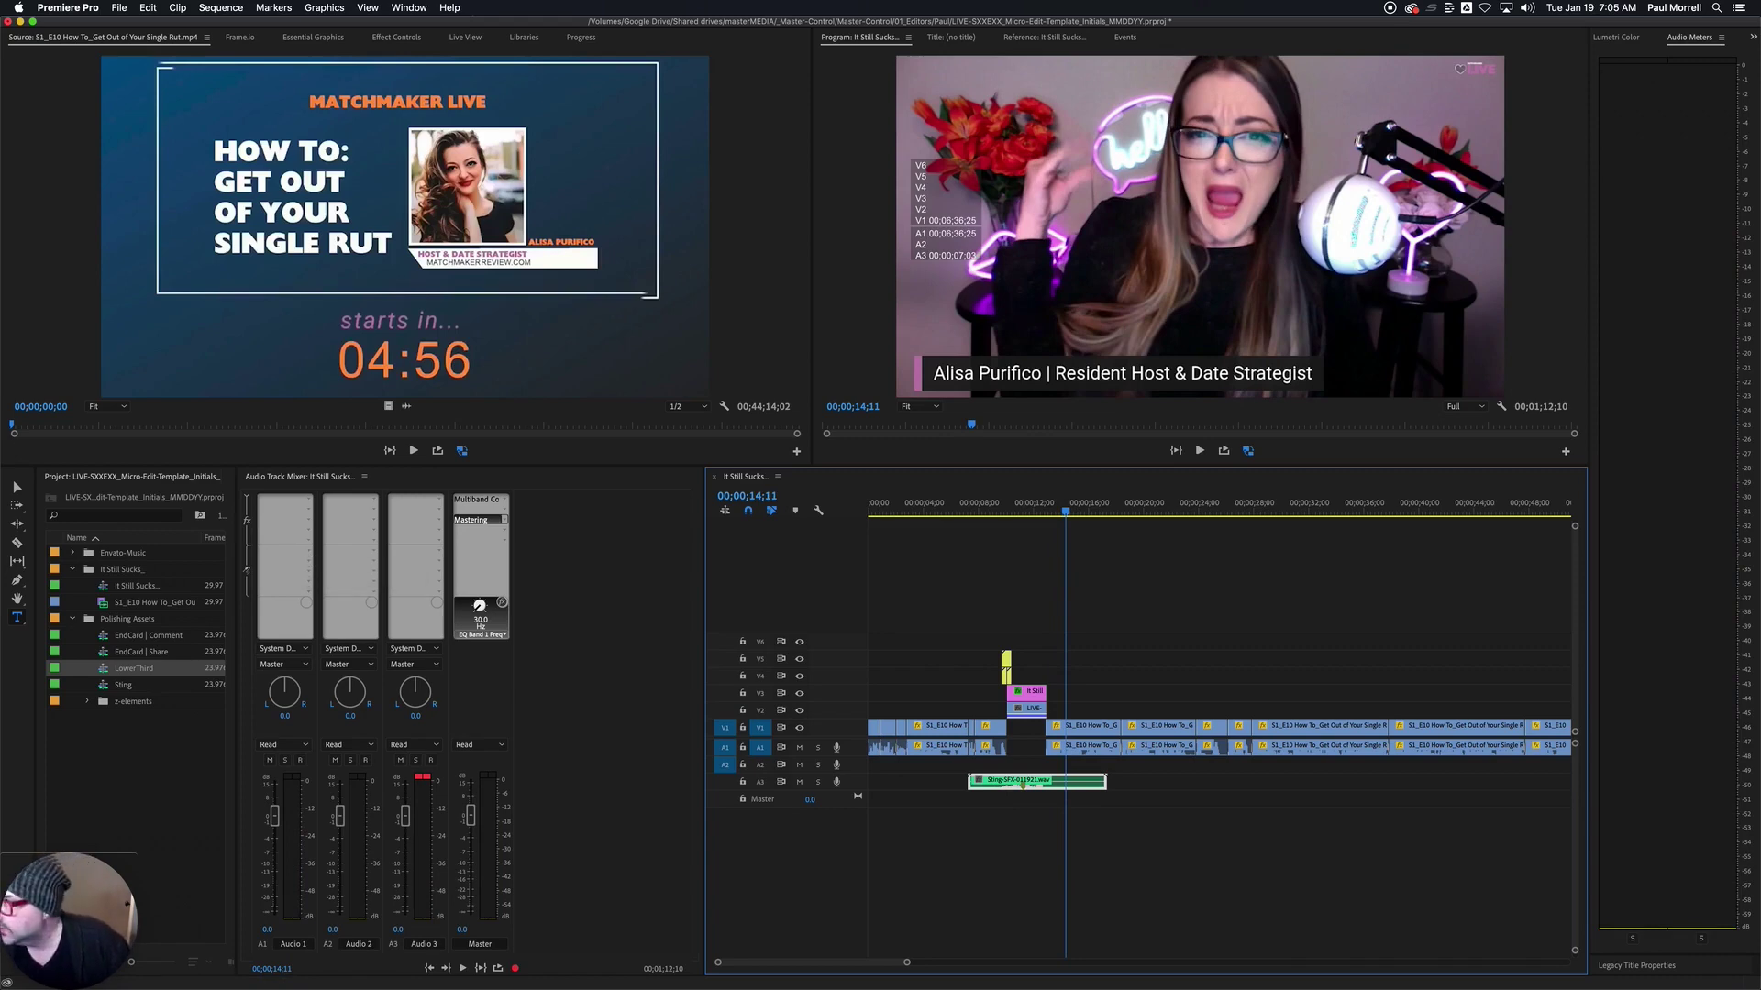
drag(367, 486, 403, 486)
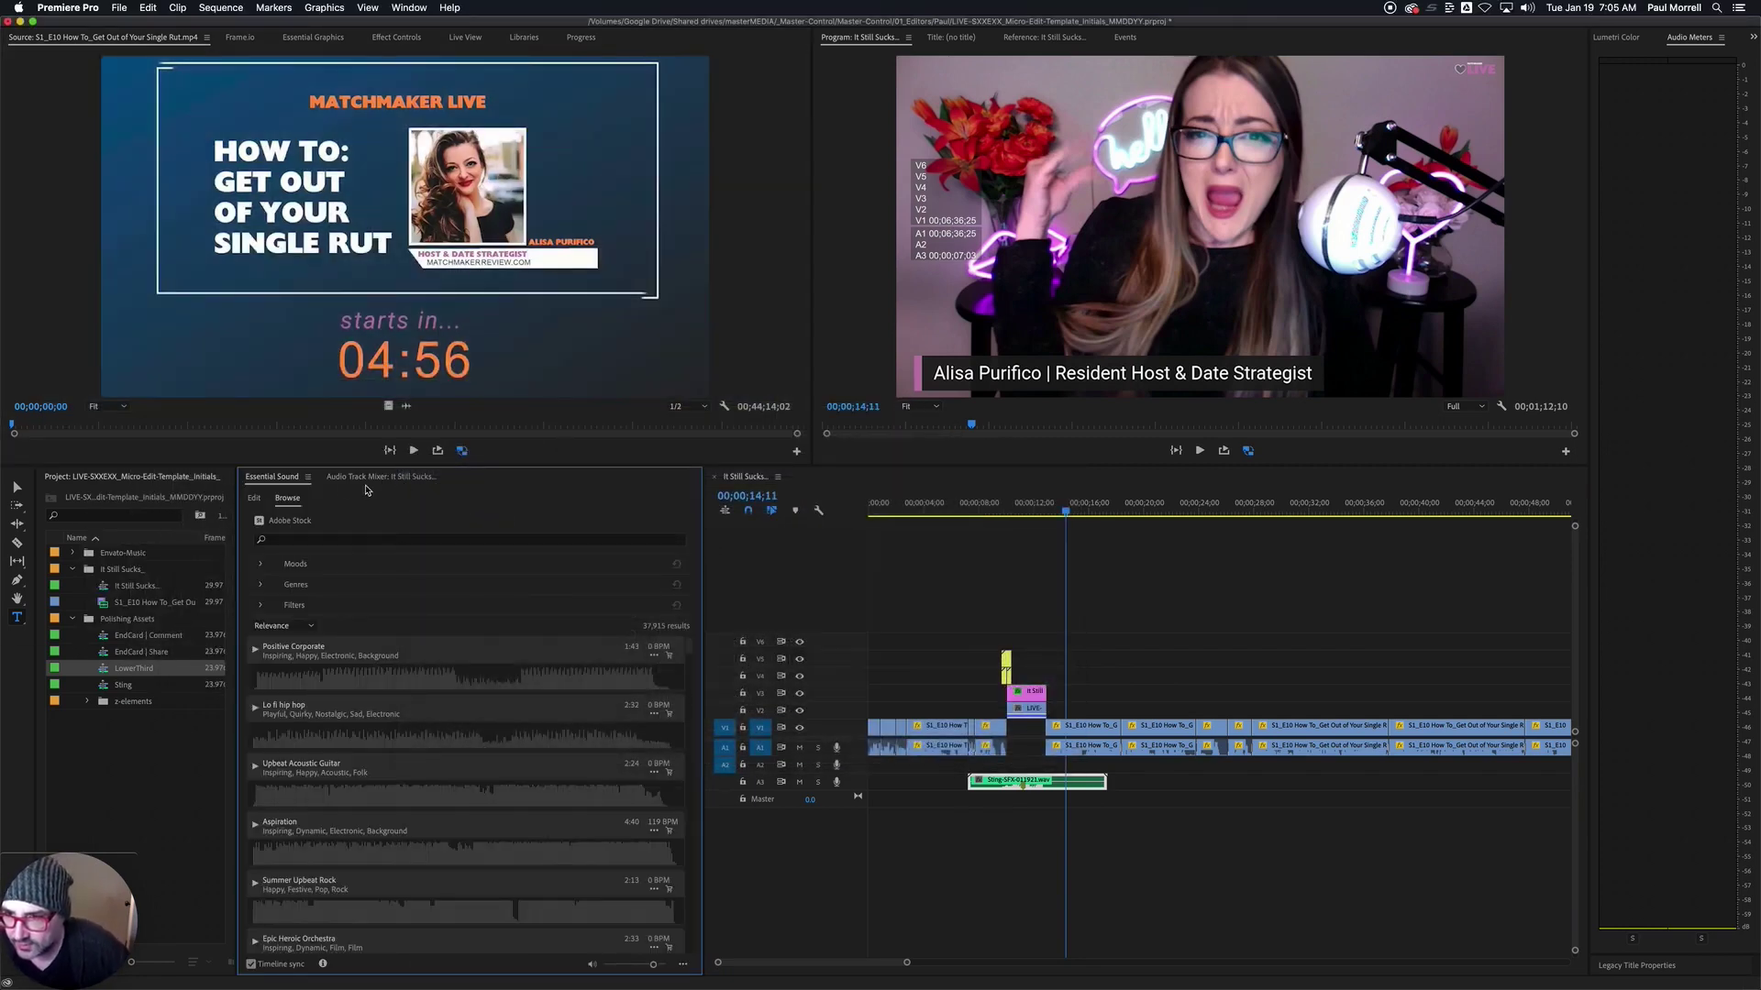
click(254, 499)
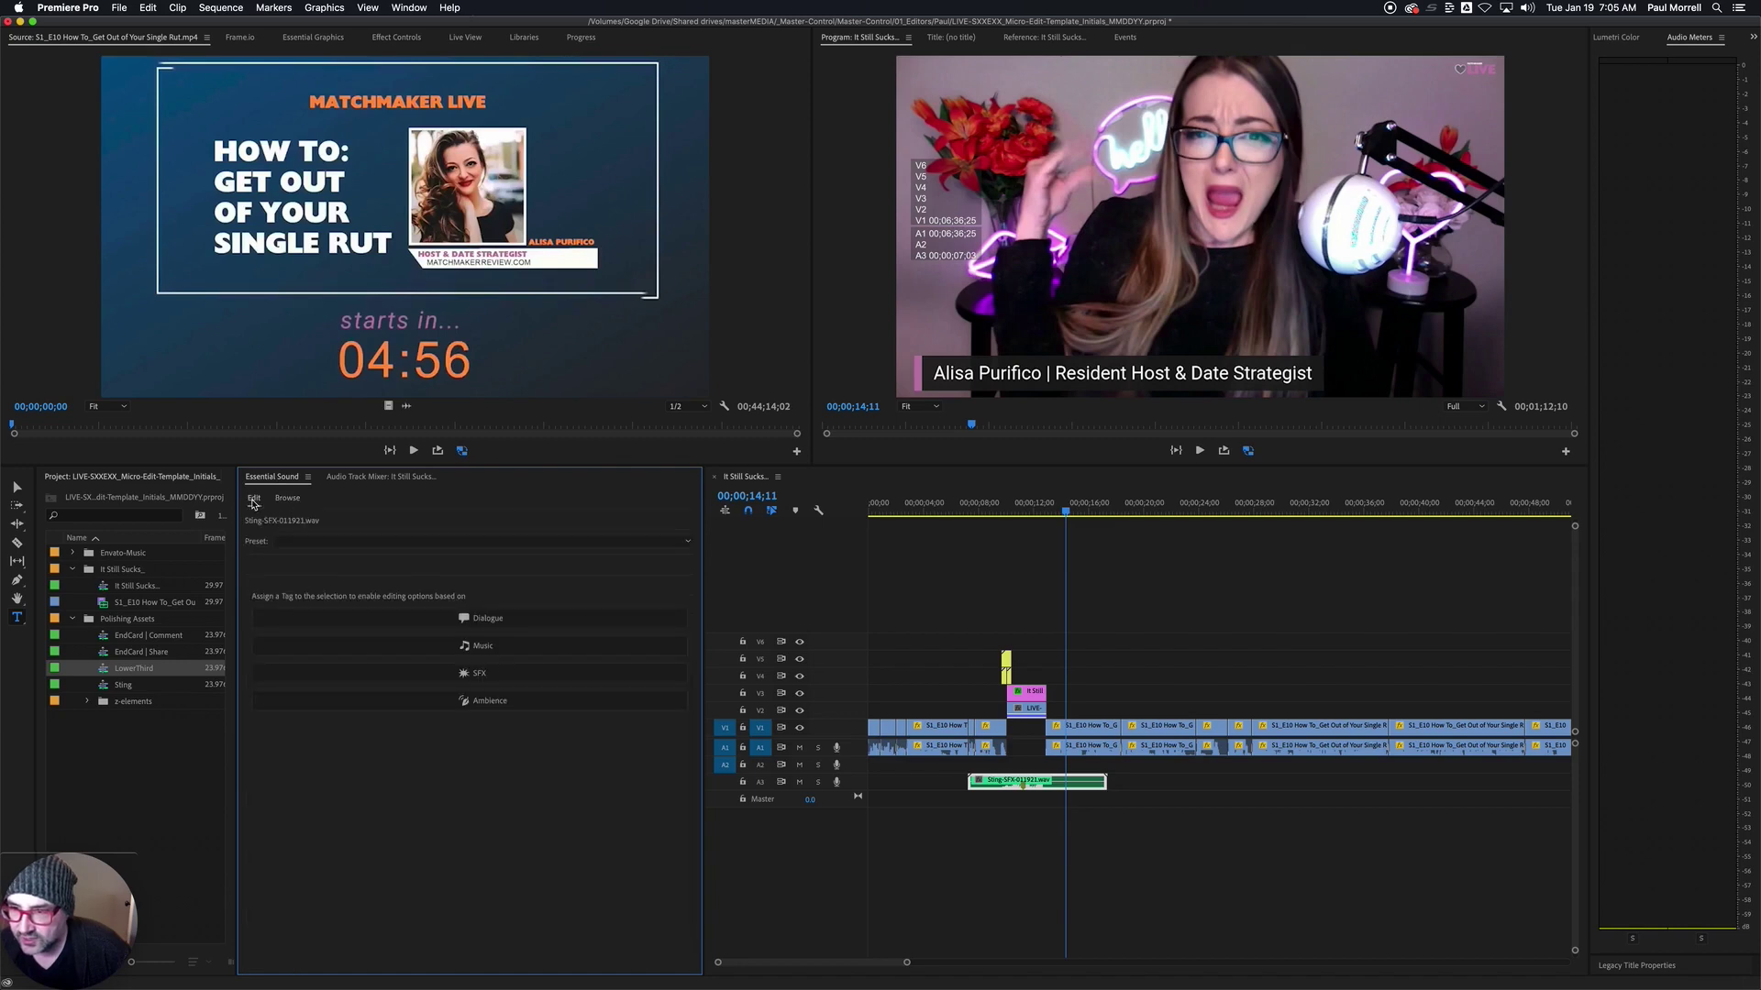
click(1127, 827)
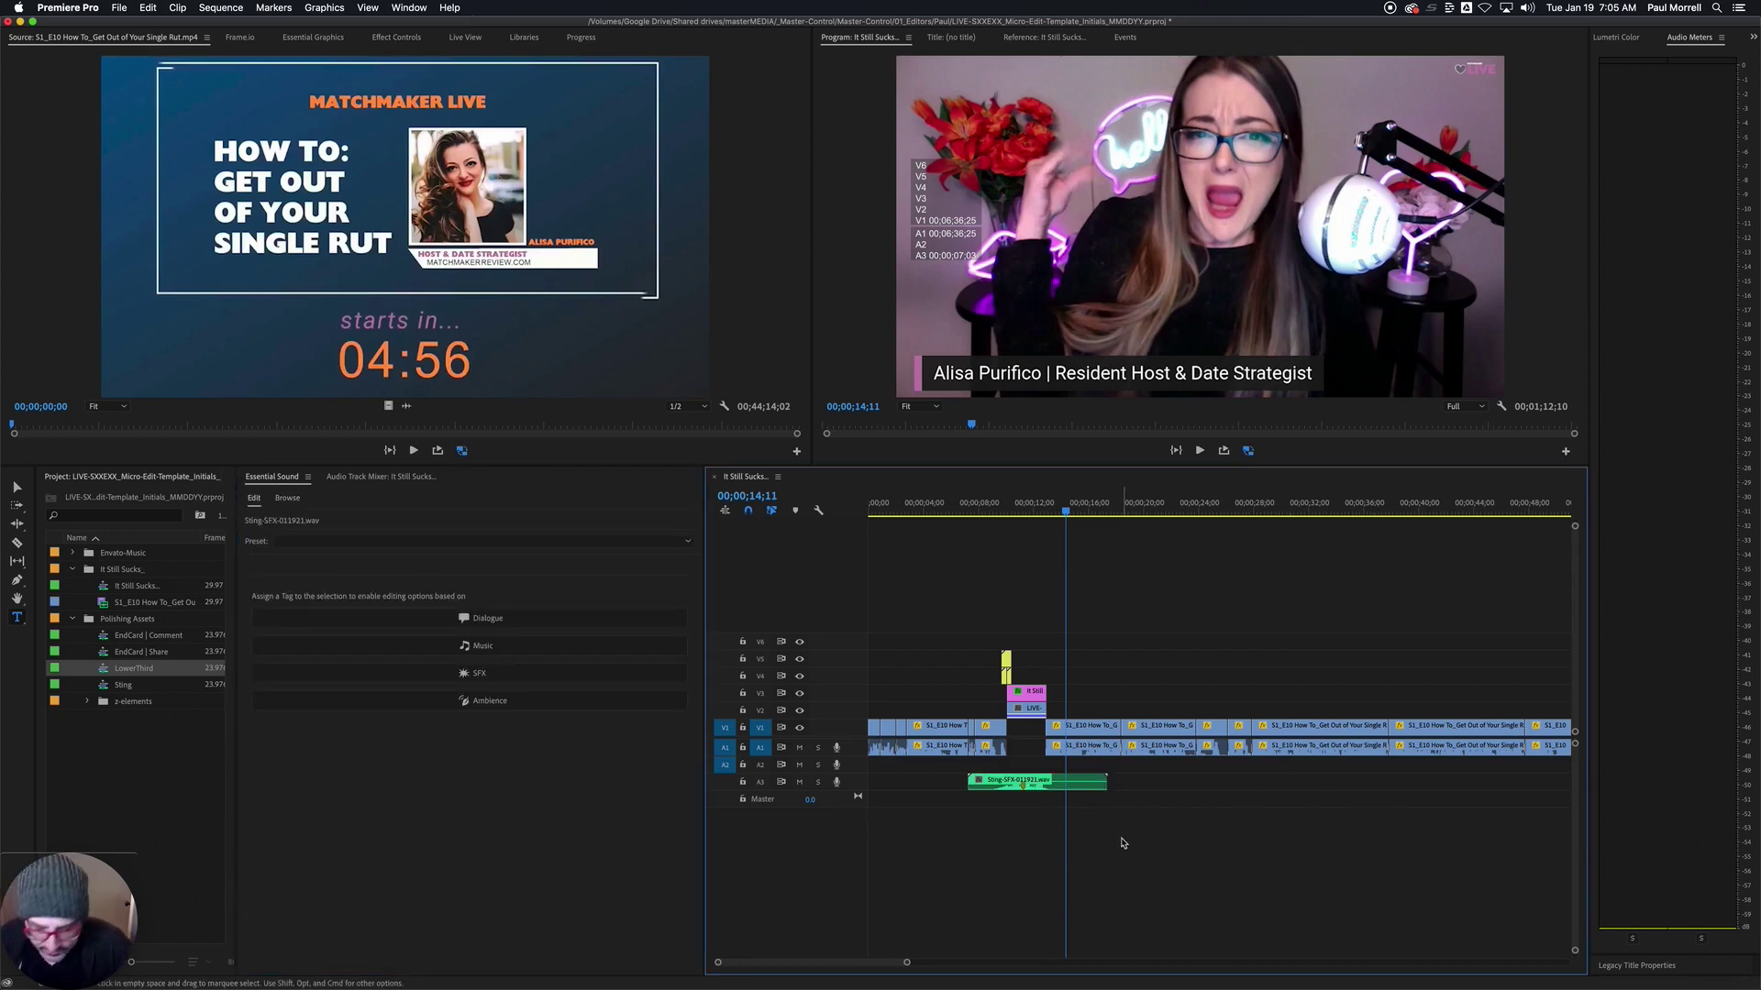
key(minus)
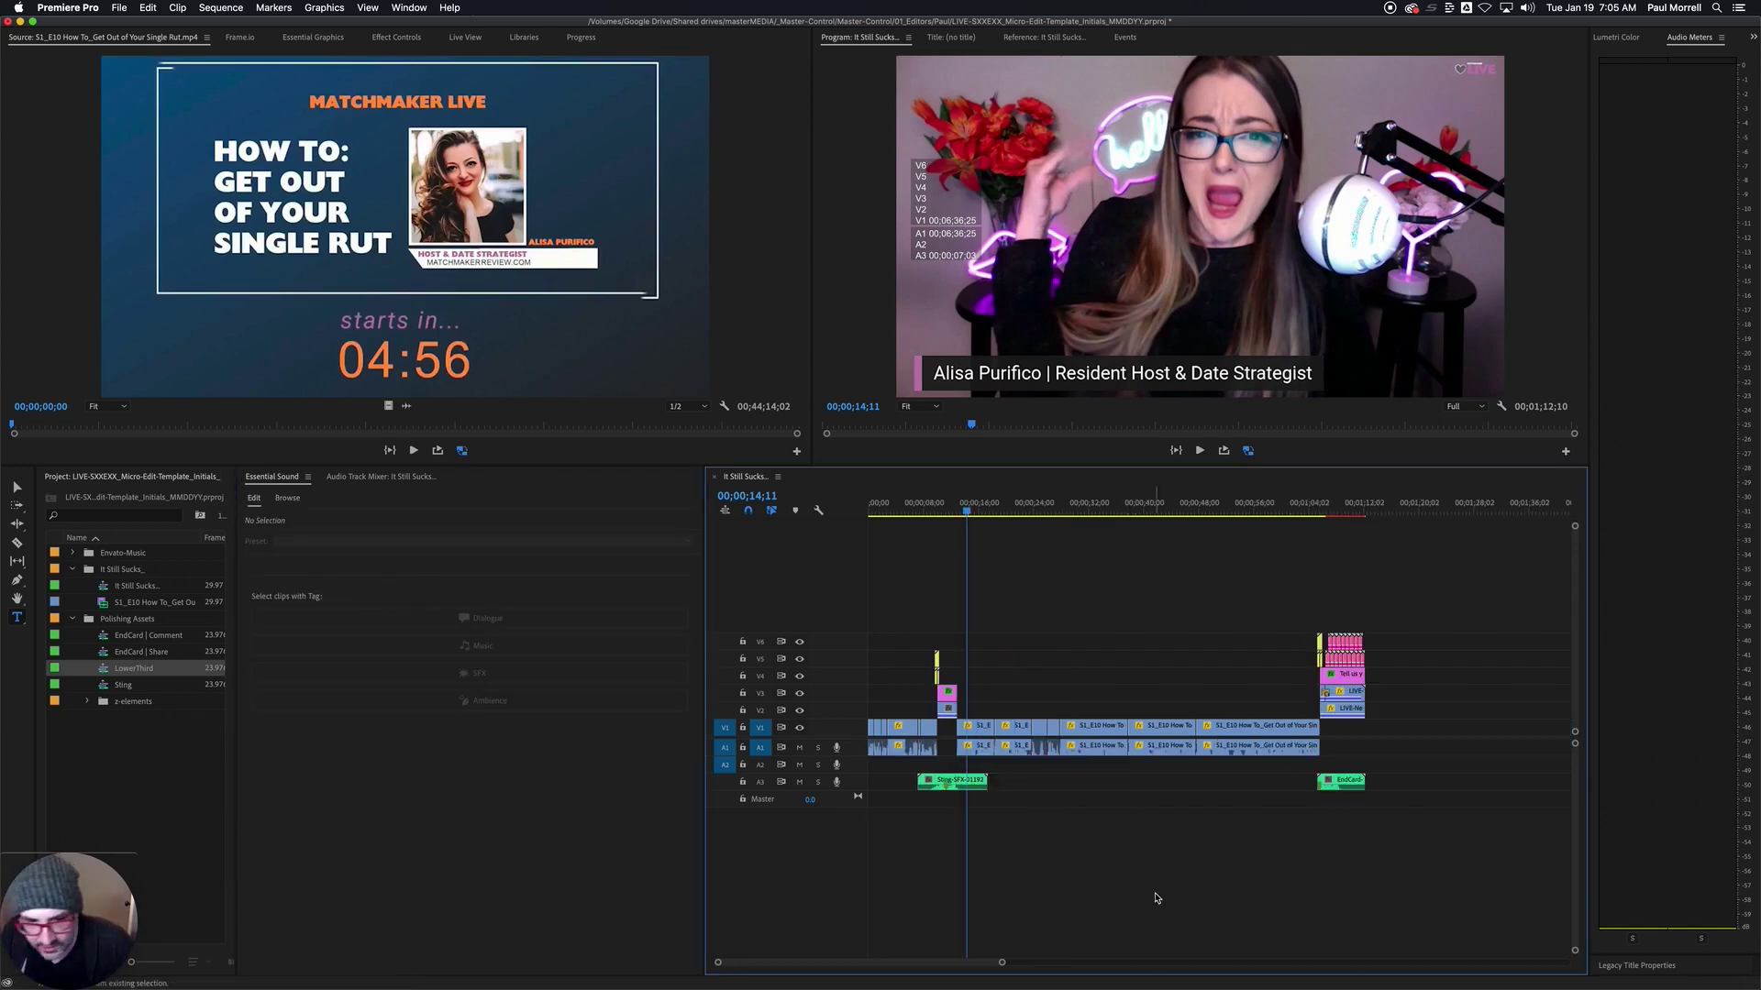
drag(1435, 875, 883, 778)
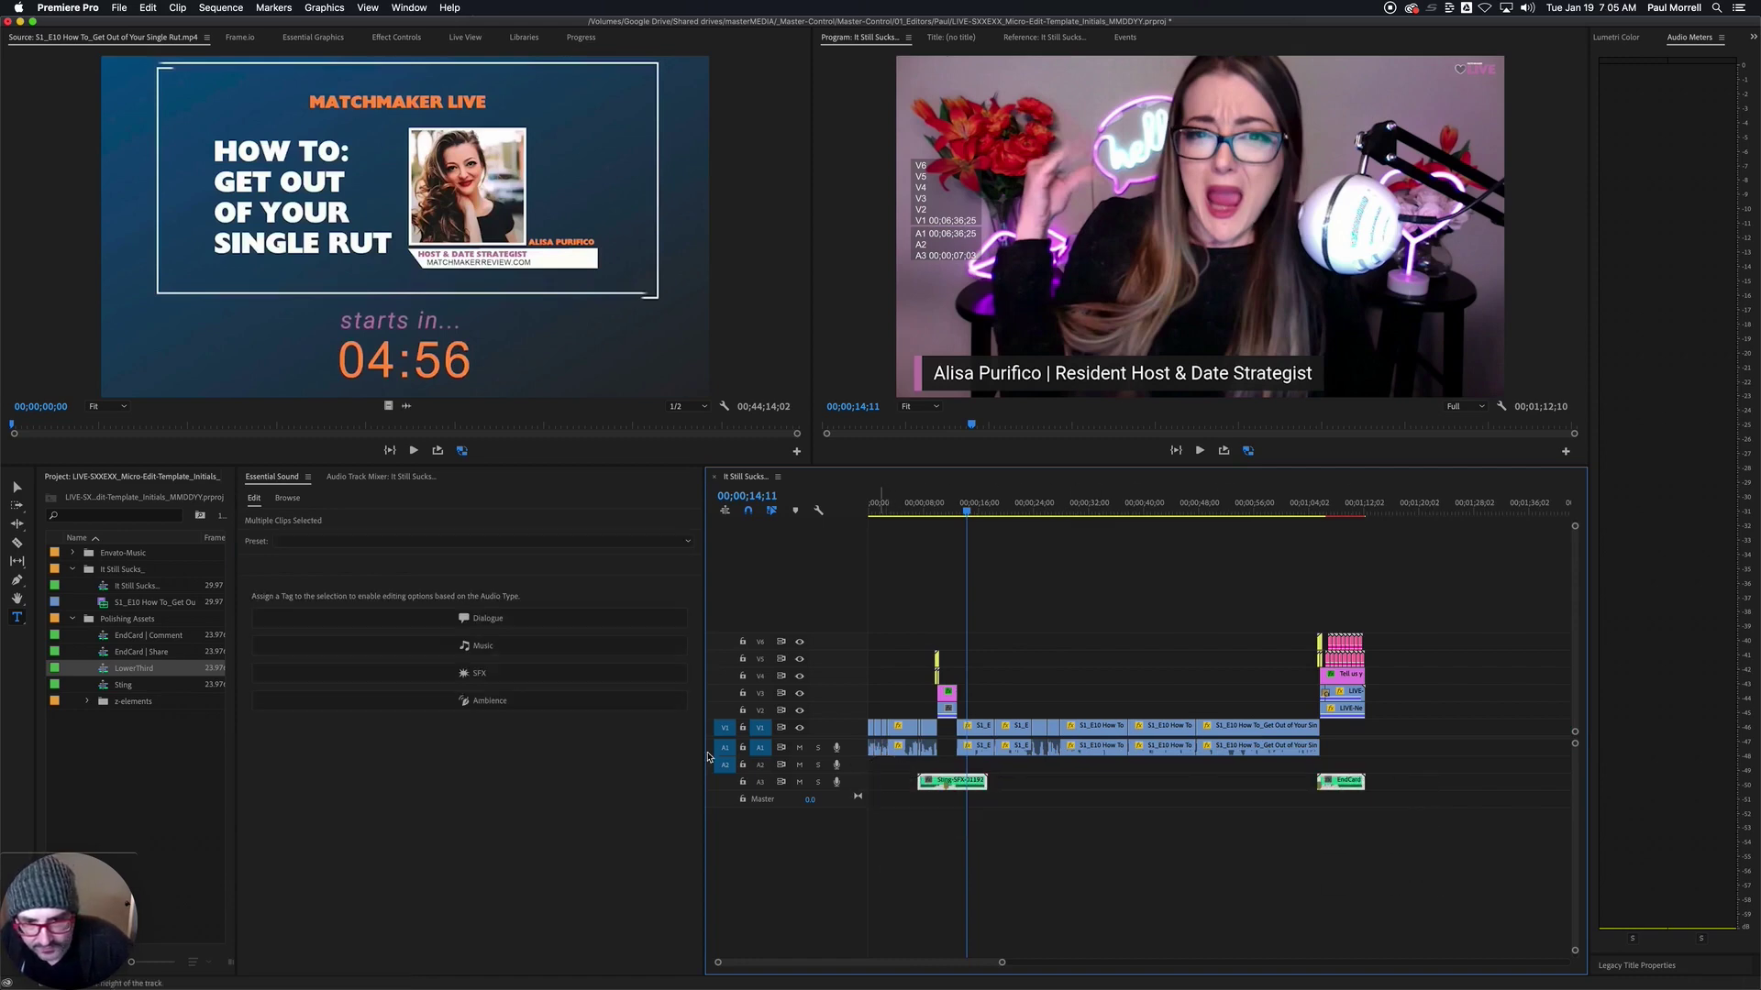
click(479, 674)
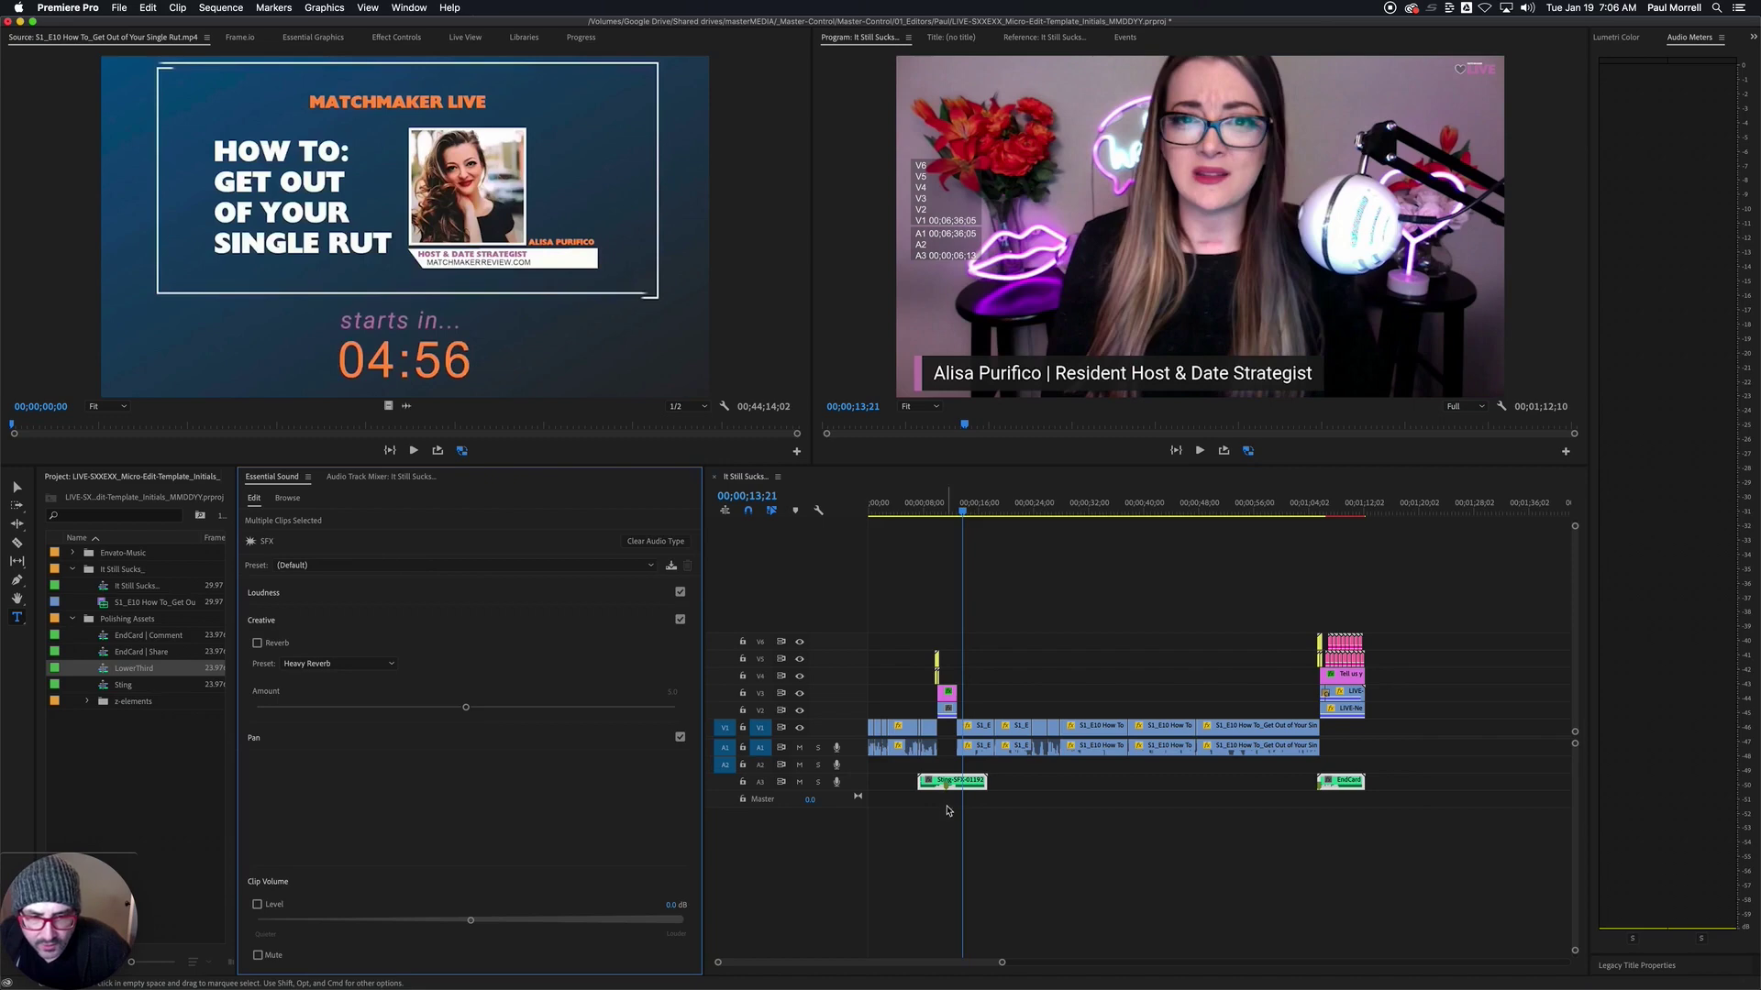
- Save the project, then set the Audio 3 track volume to -20 dB in the Audio Track Mixer during playback of the sting
click(365, 477)
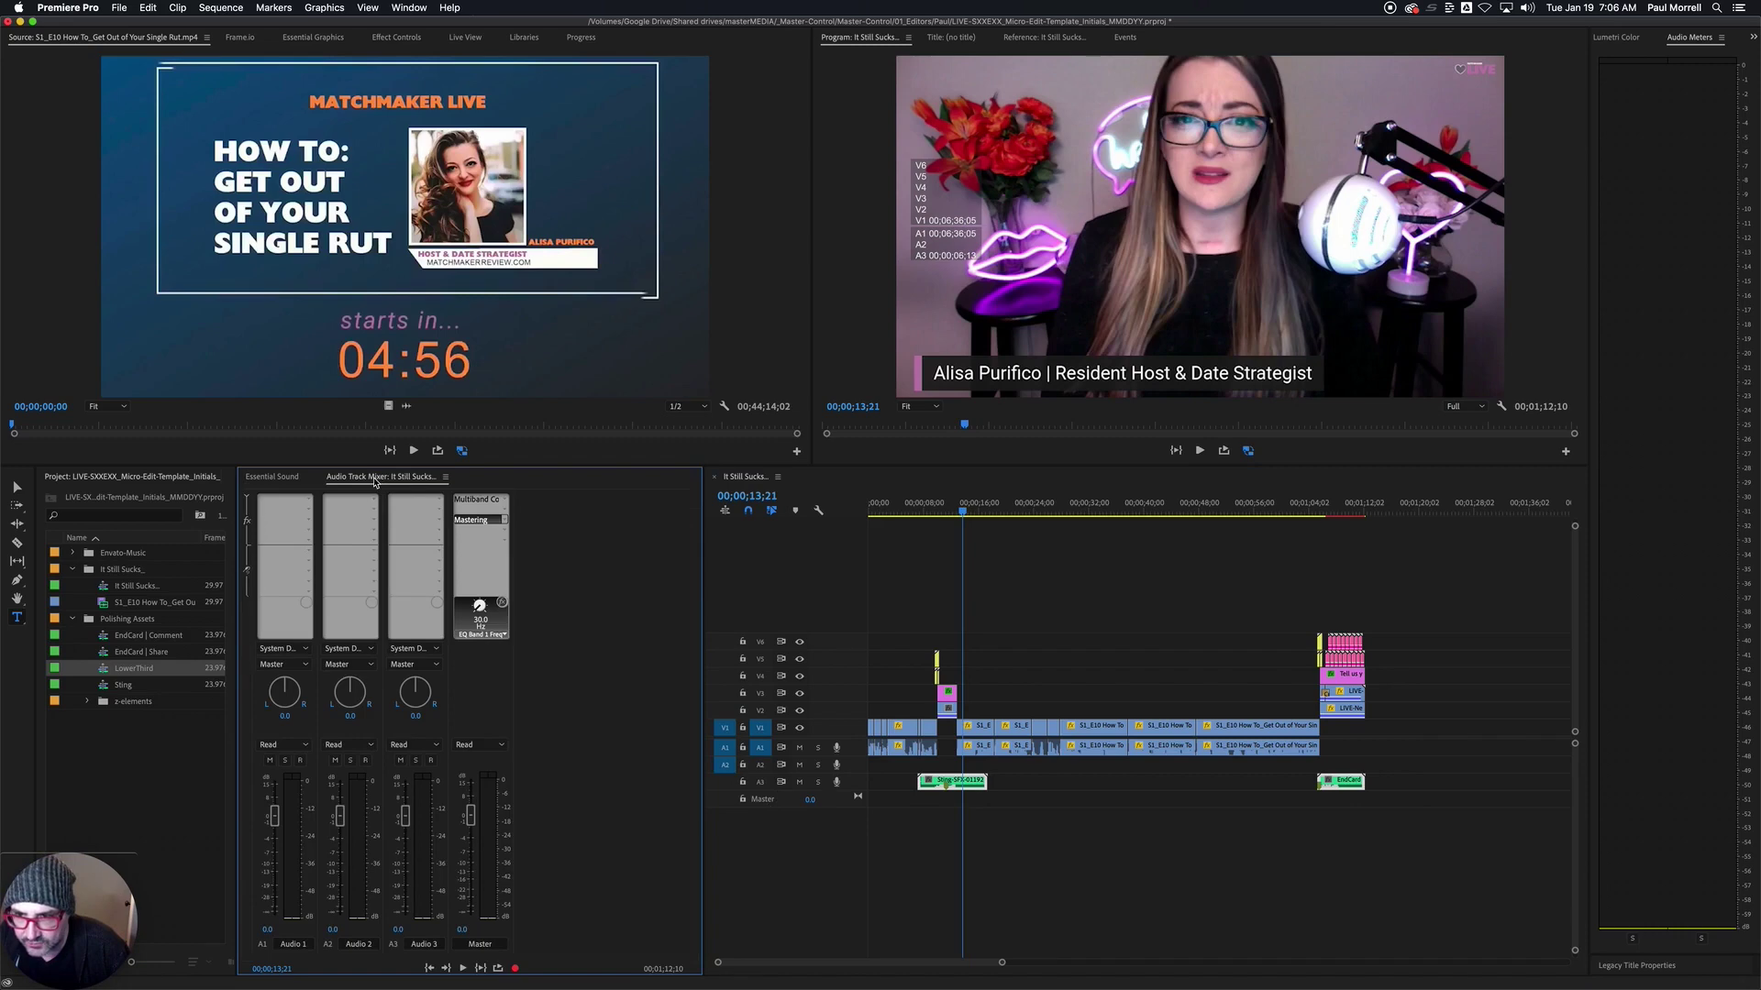
key(cmd+s)
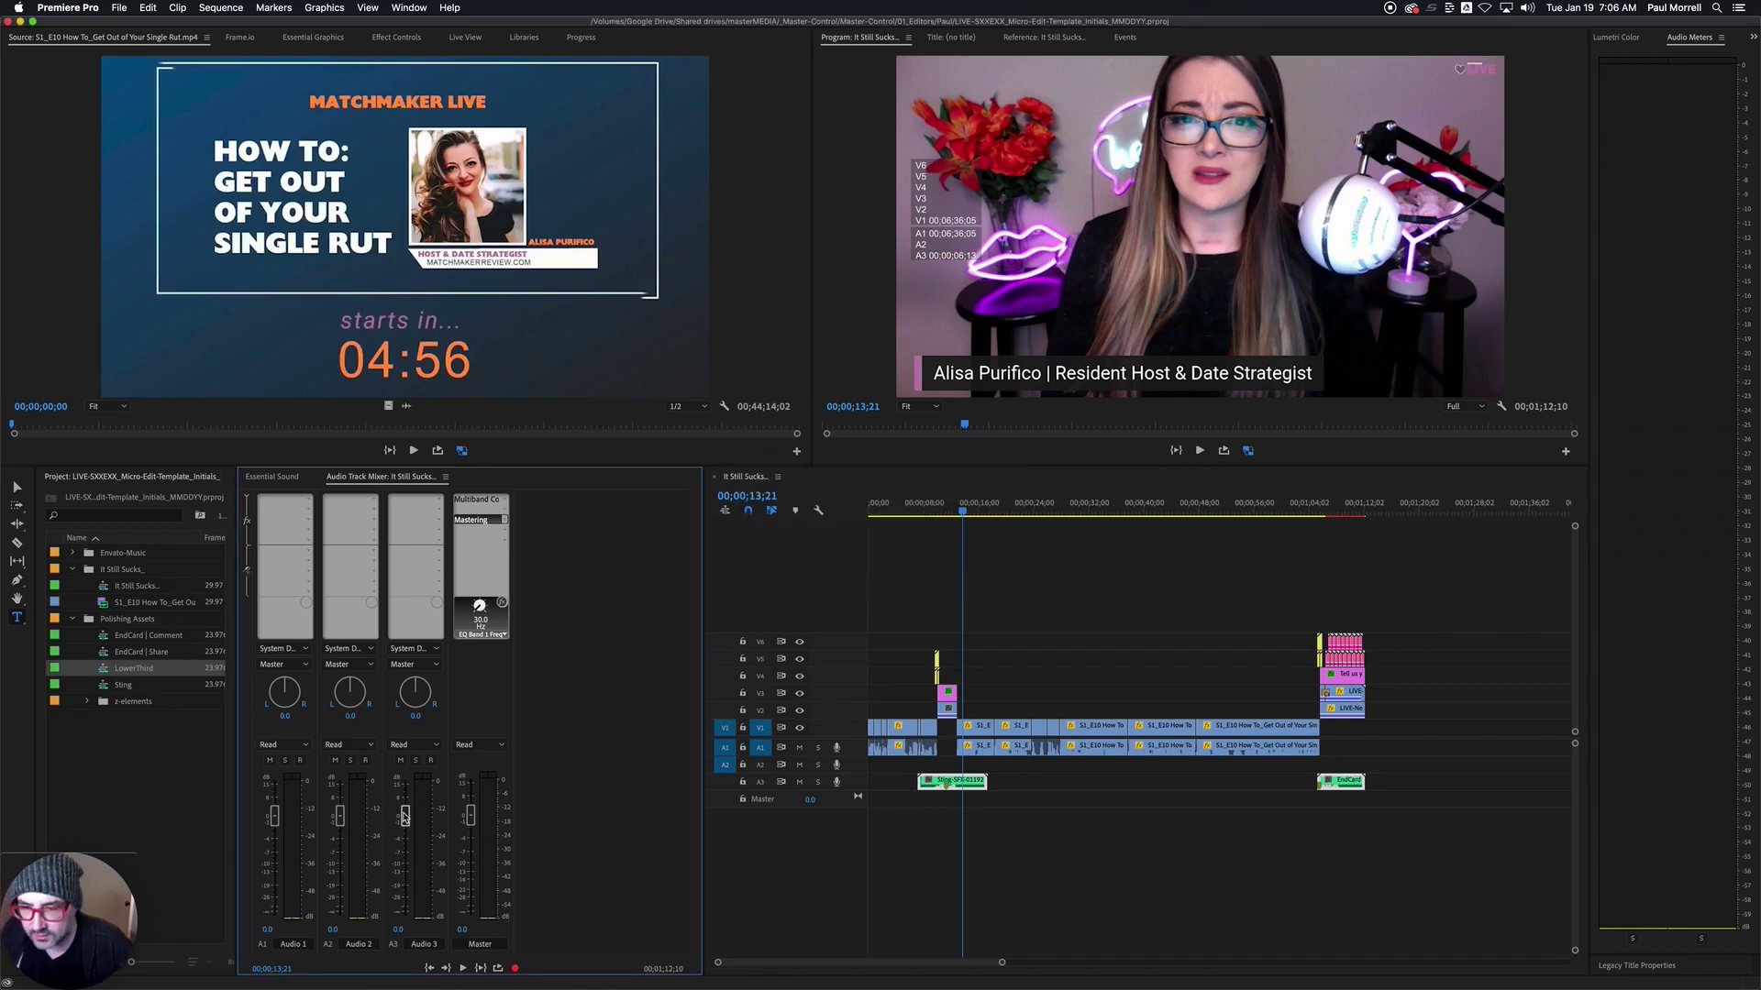
click(906, 510)
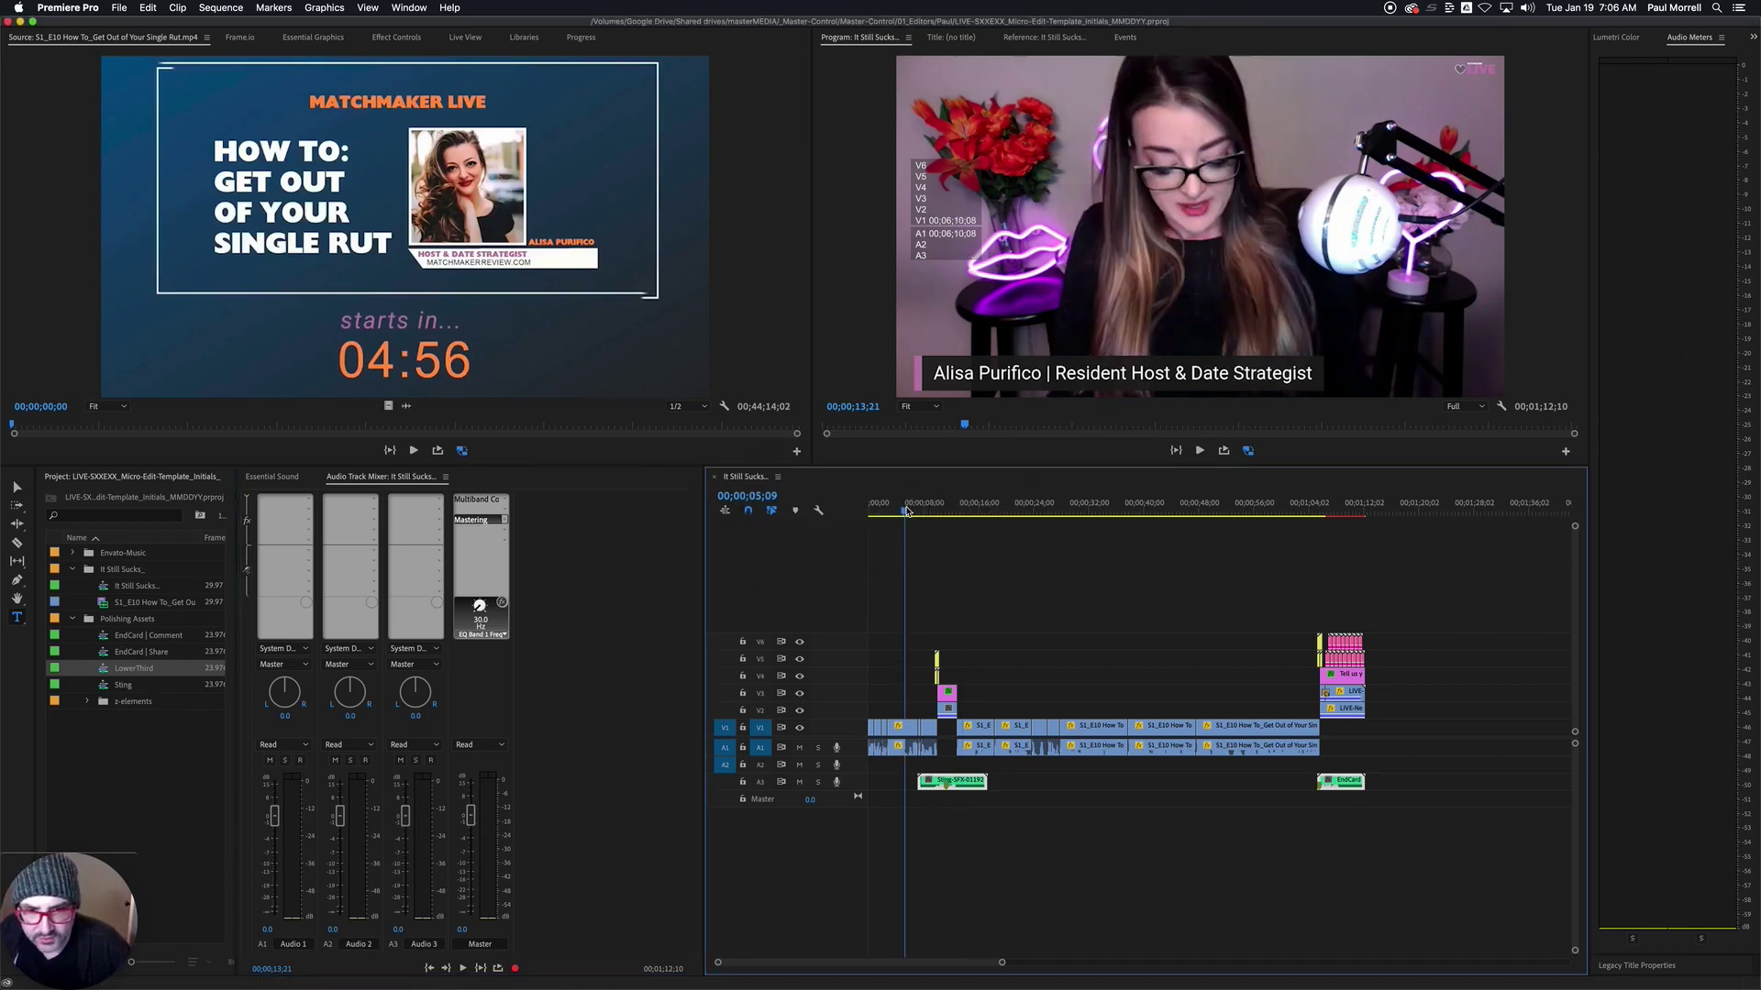
key(space)
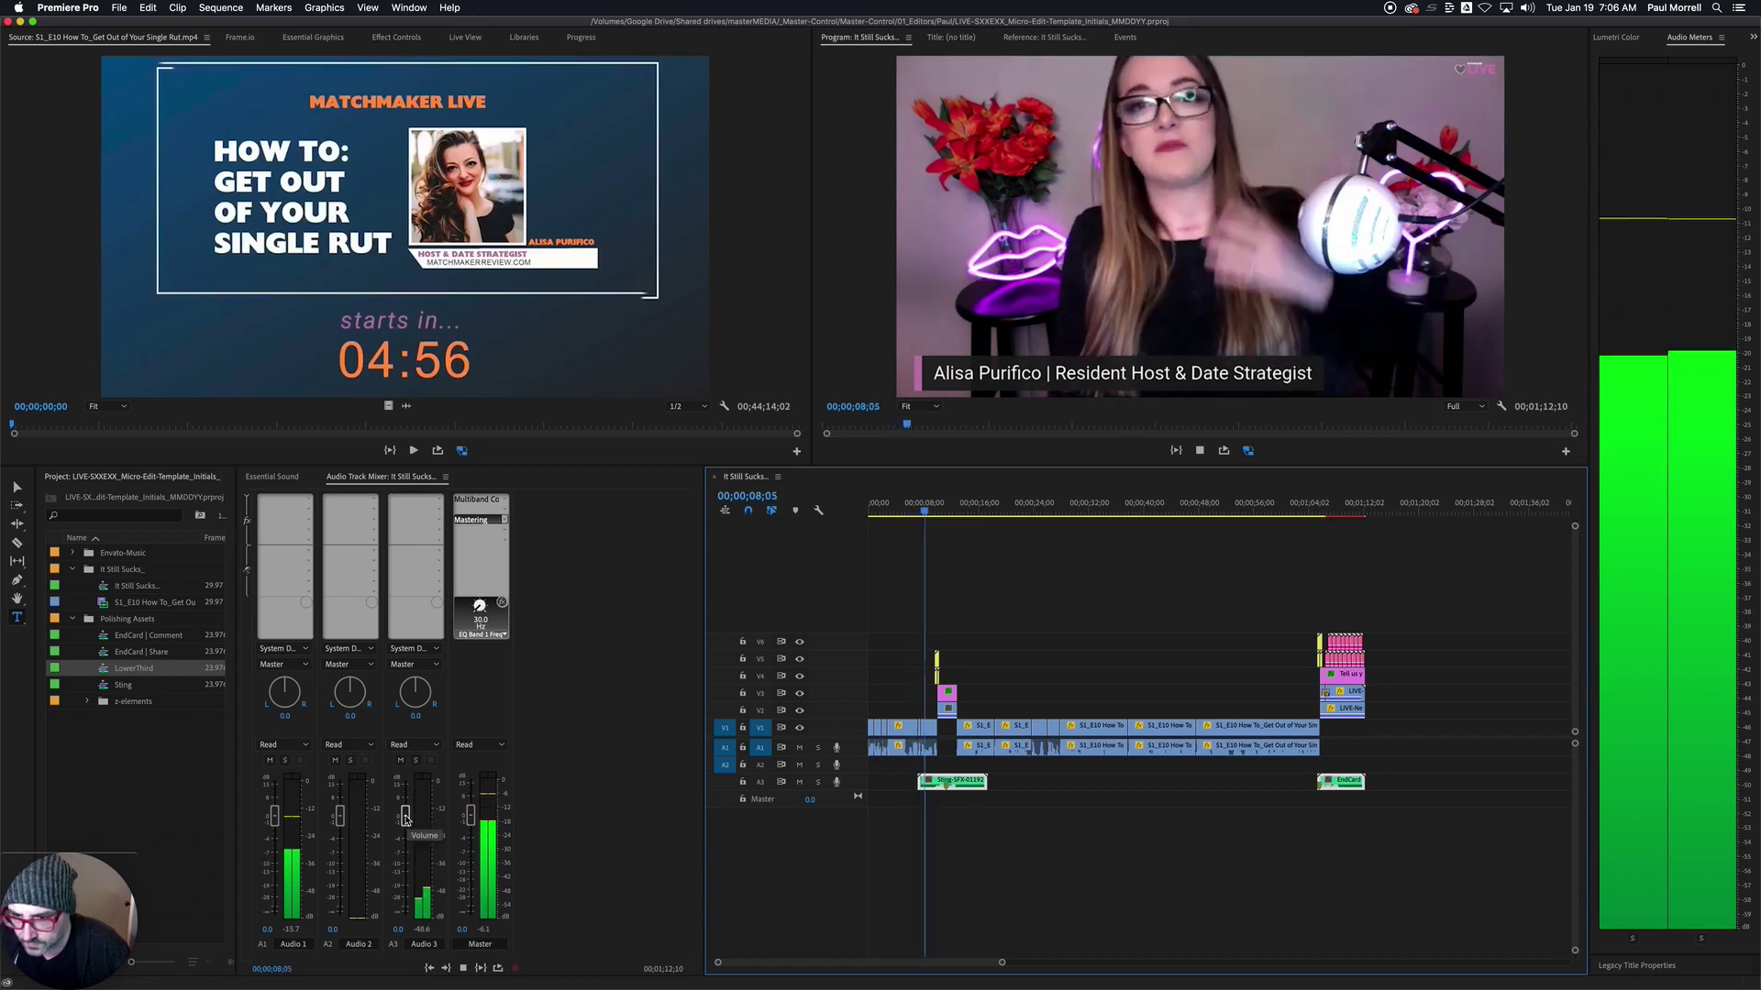
drag(405, 818, 410, 886)
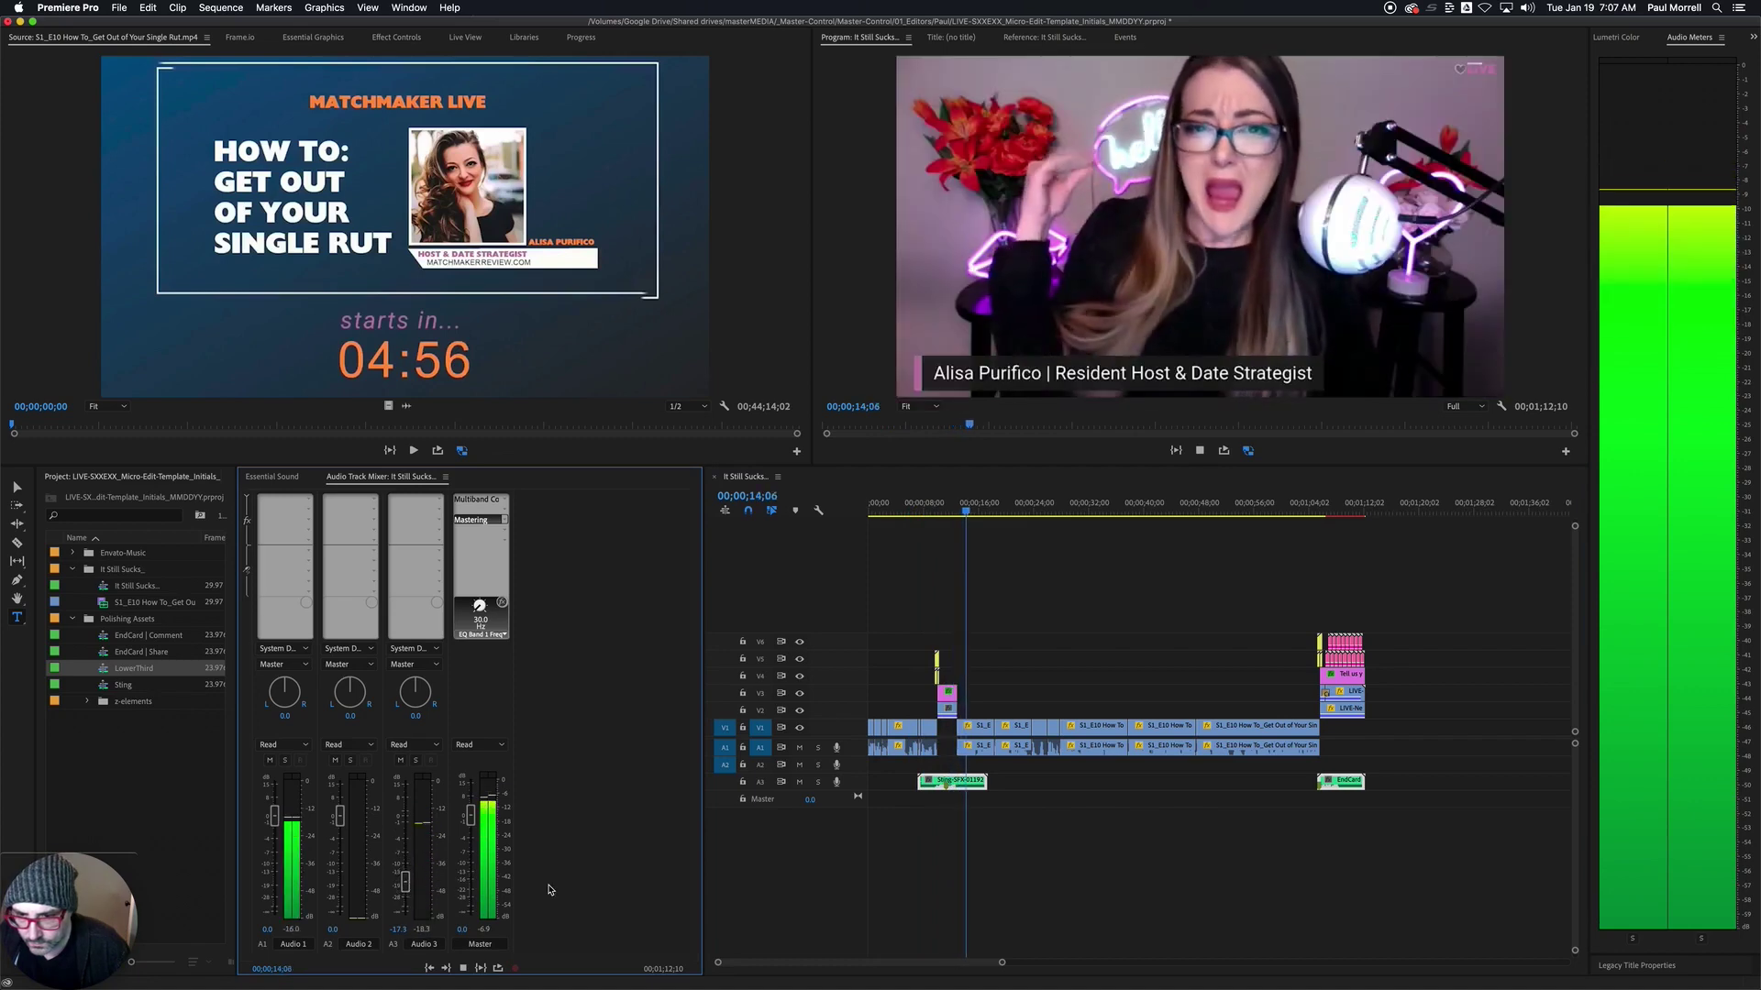
click(398, 929)
text(-20)
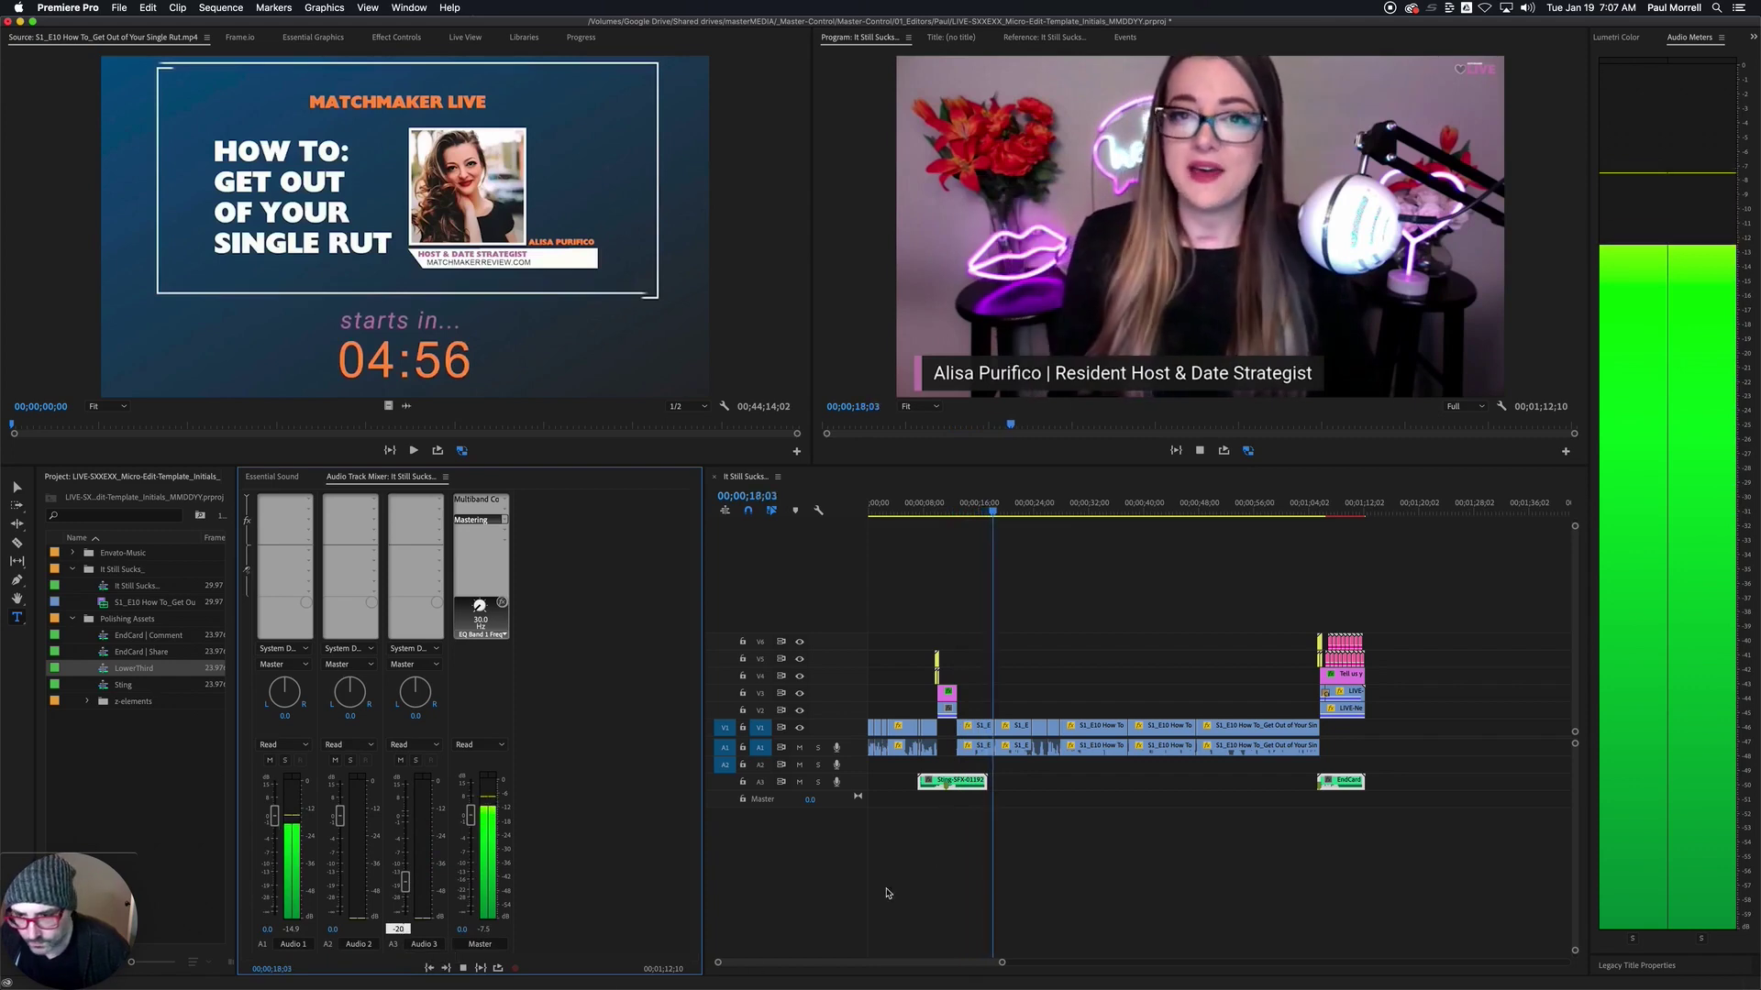
click(979, 848)
- Replay the opening and the sting to check the sound effect level against the dialogue, and save the project
click(919, 508)
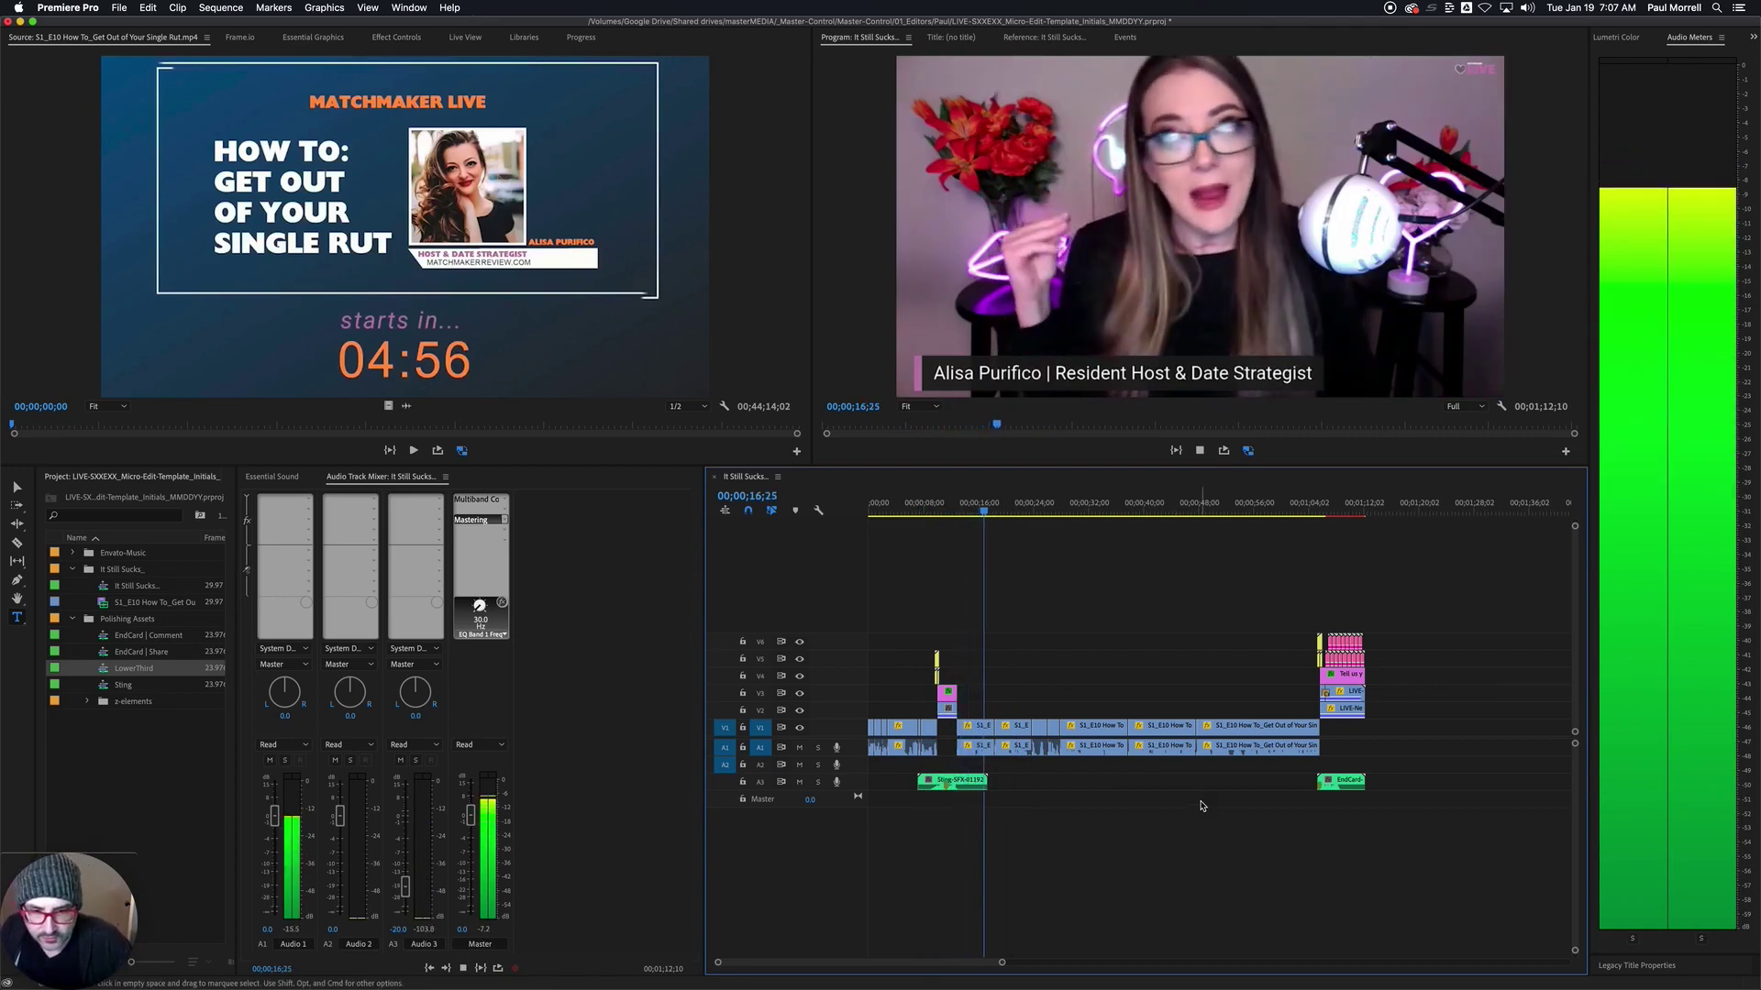
key(space)
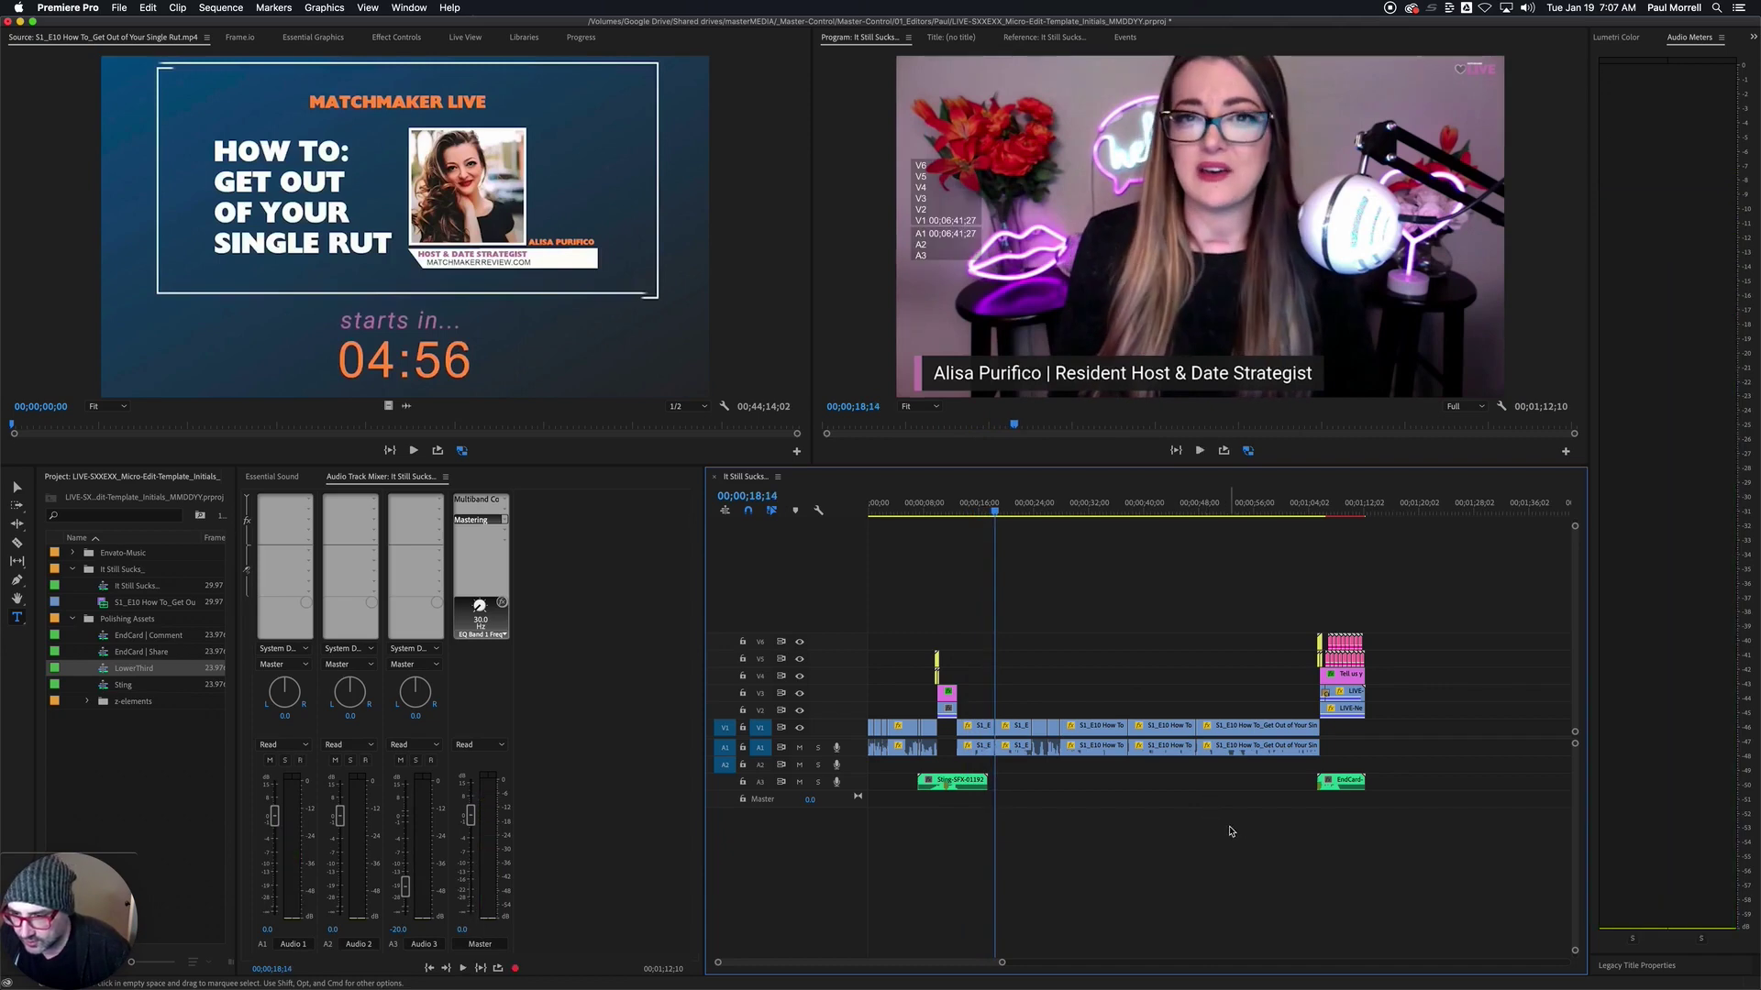
key(cmd+s)
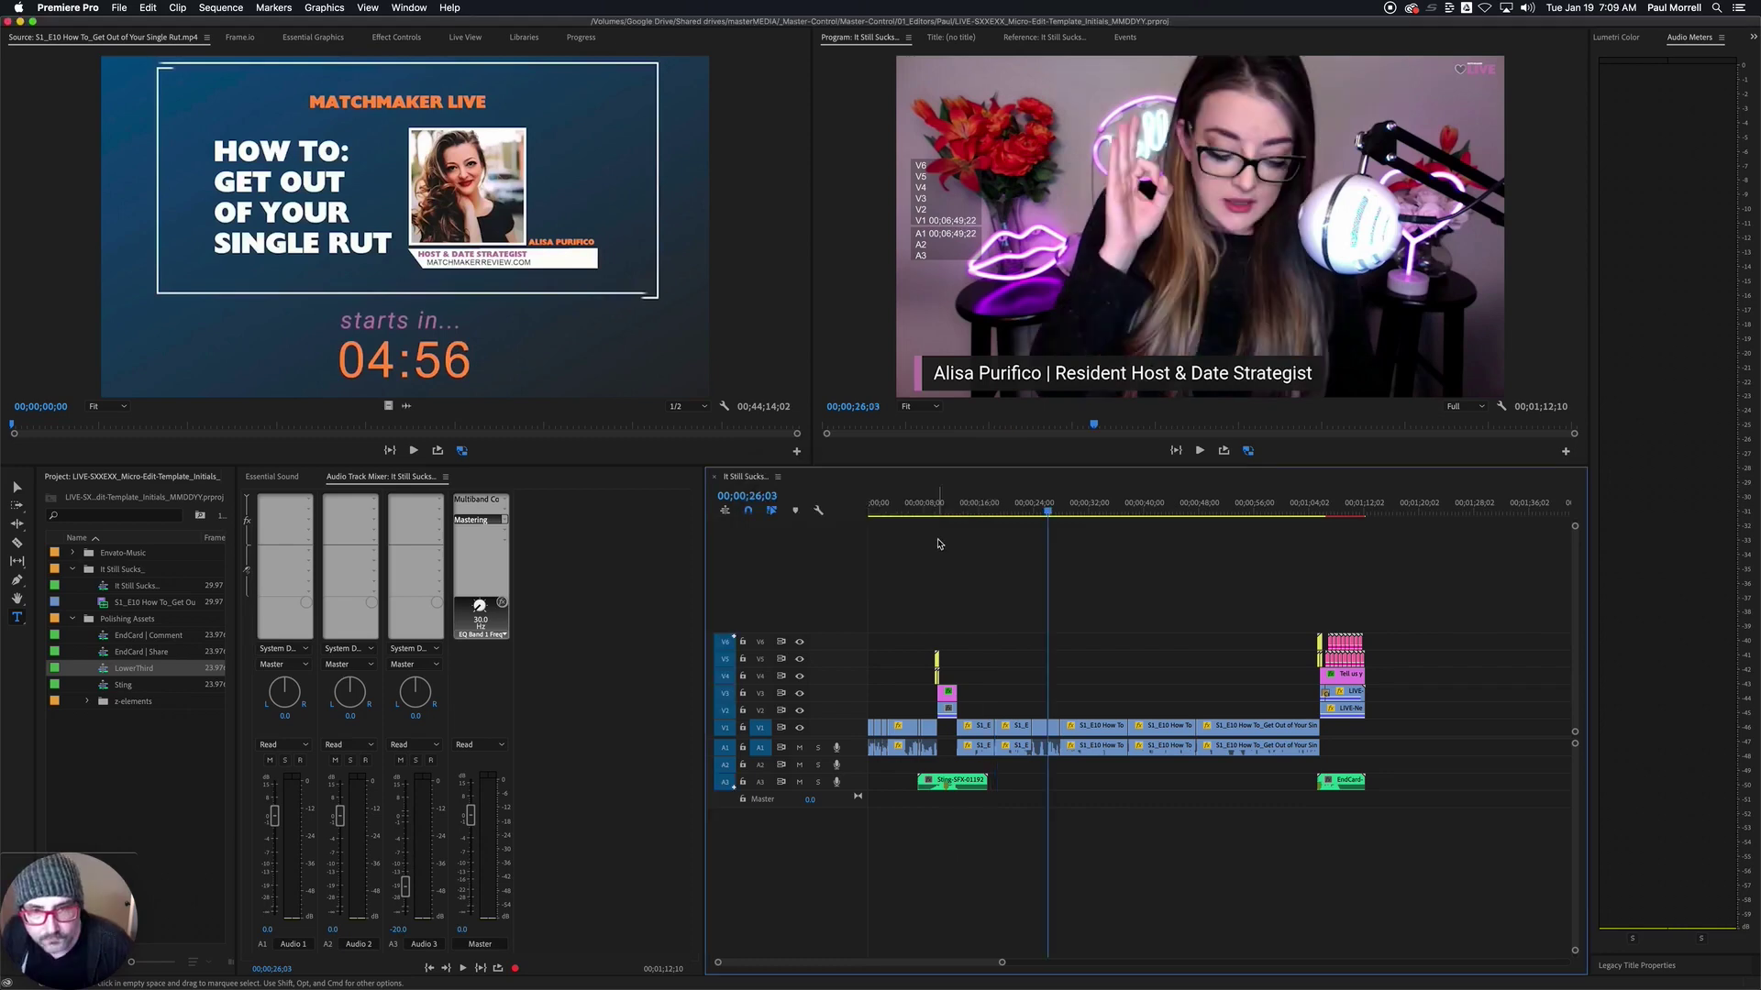
drag(926, 505, 821, 511)
key(space)
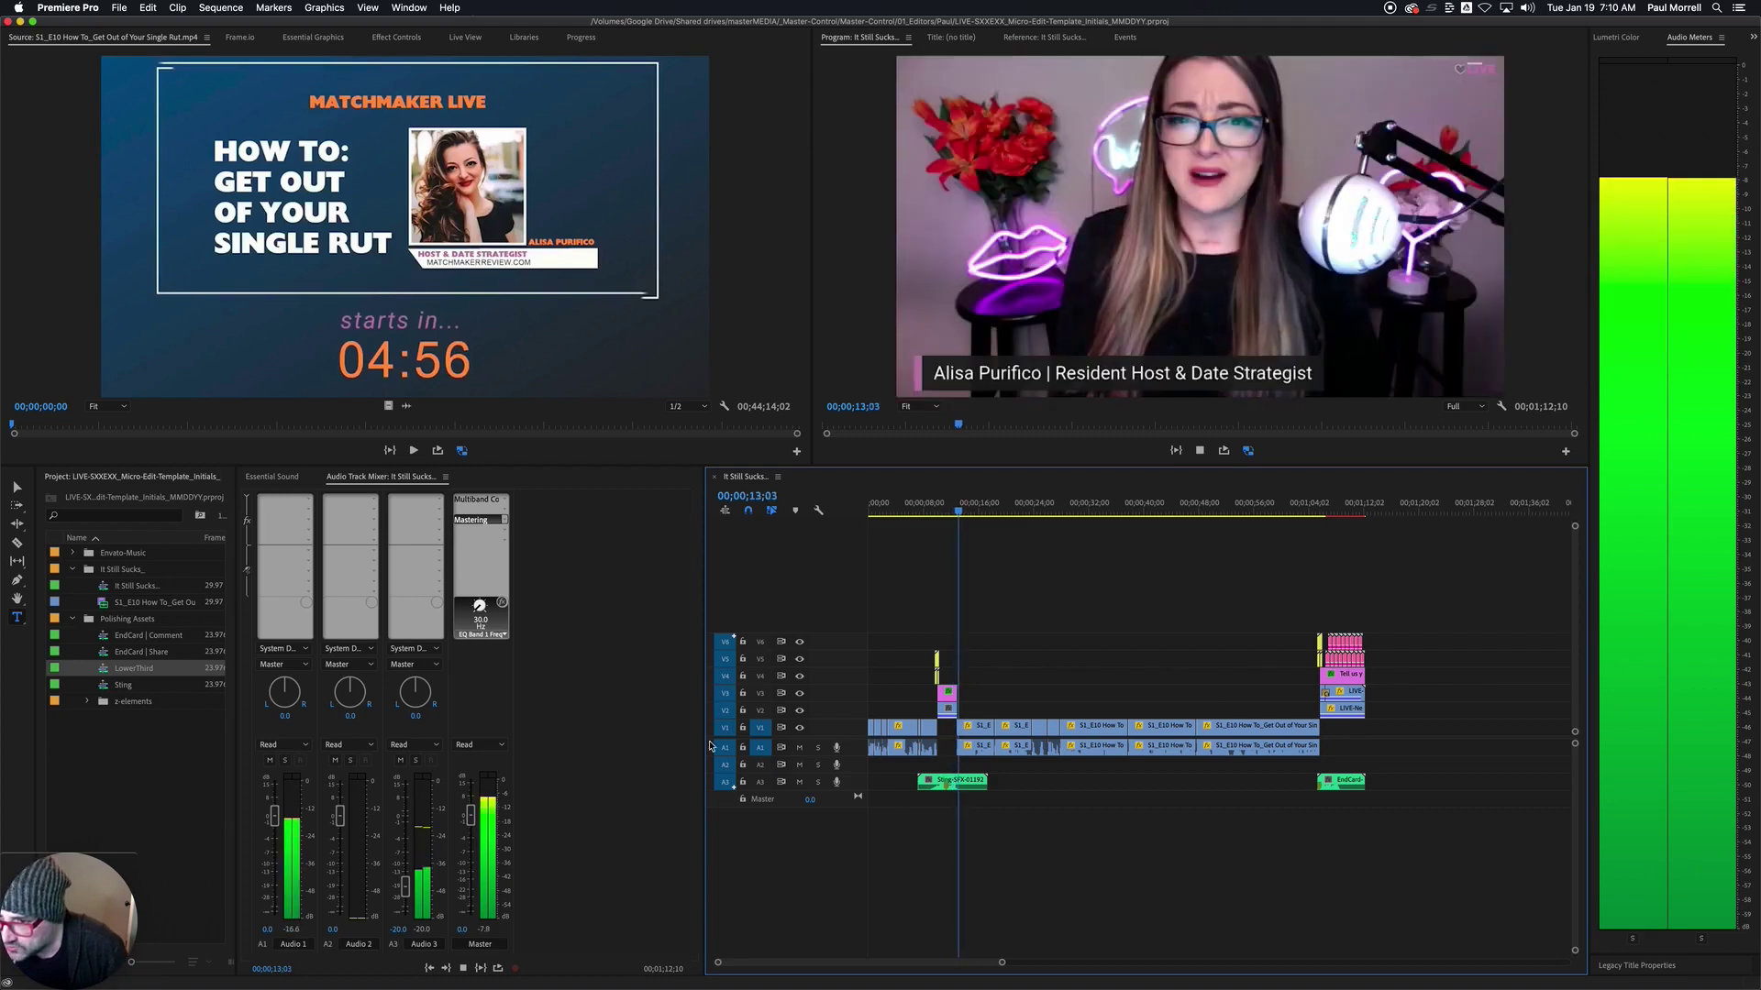
key(space)
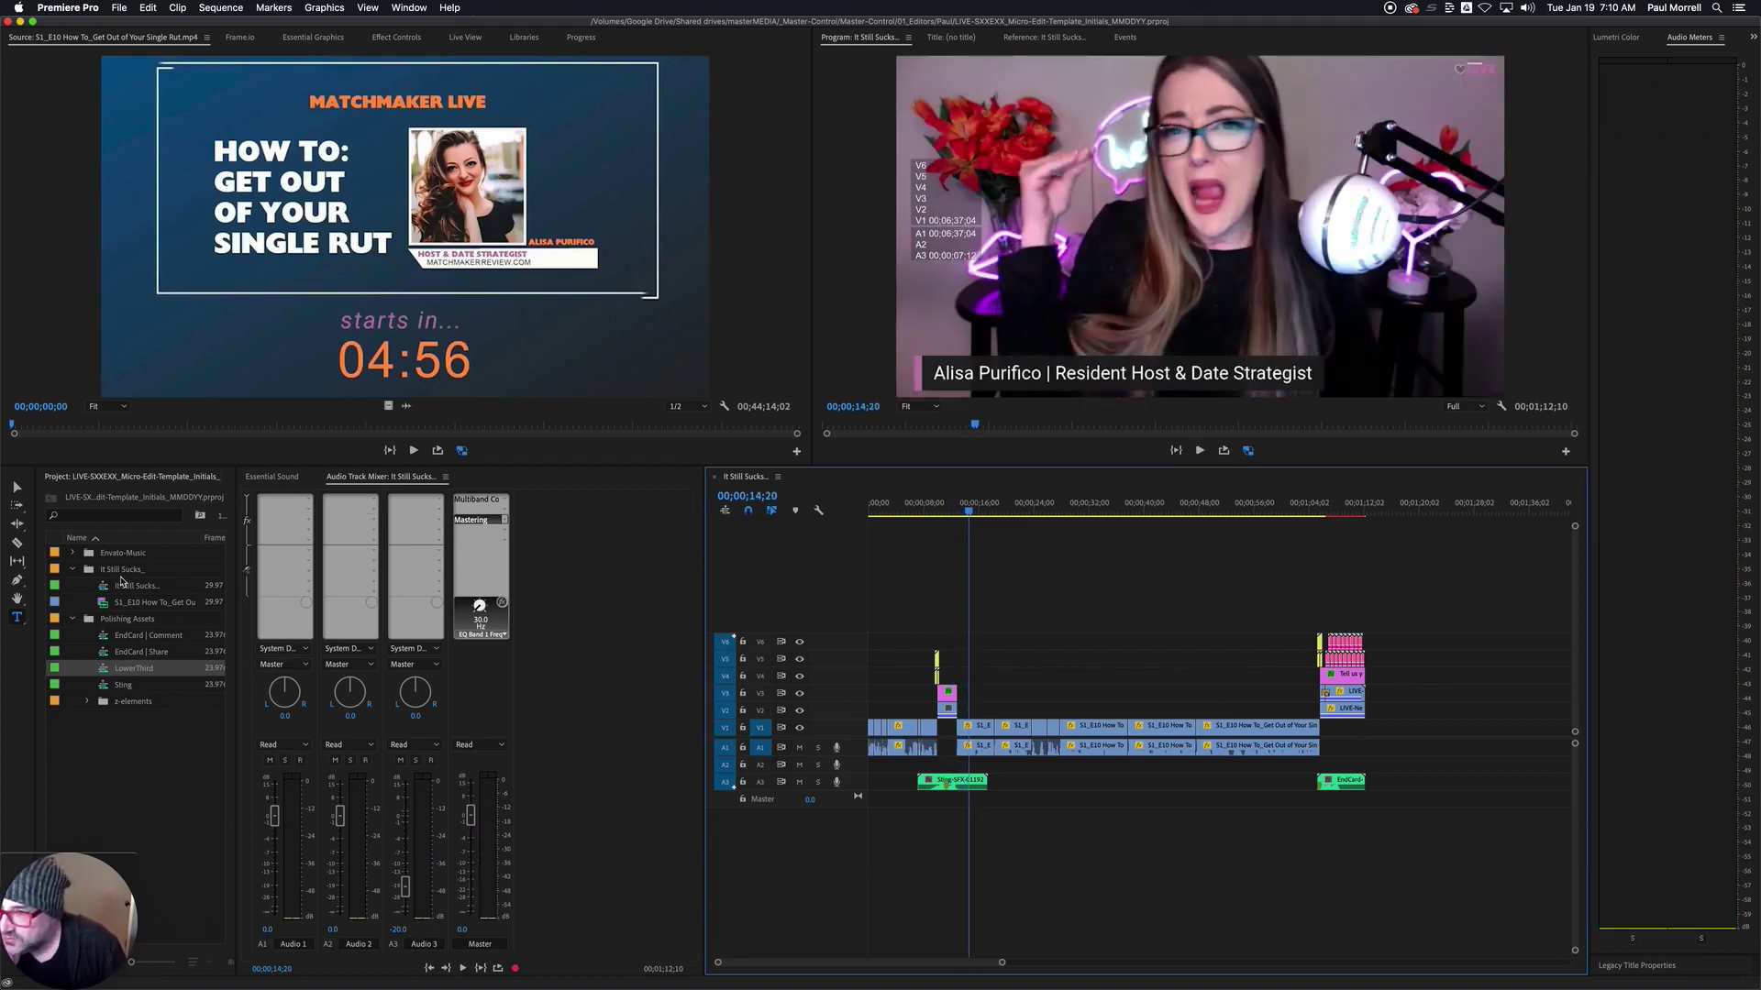
- Collapse the It Still Sucks and Polishing Assets bins, expand Envato-Music and its Nov2020-Selects bin, and widen the project panel
click(74, 571)
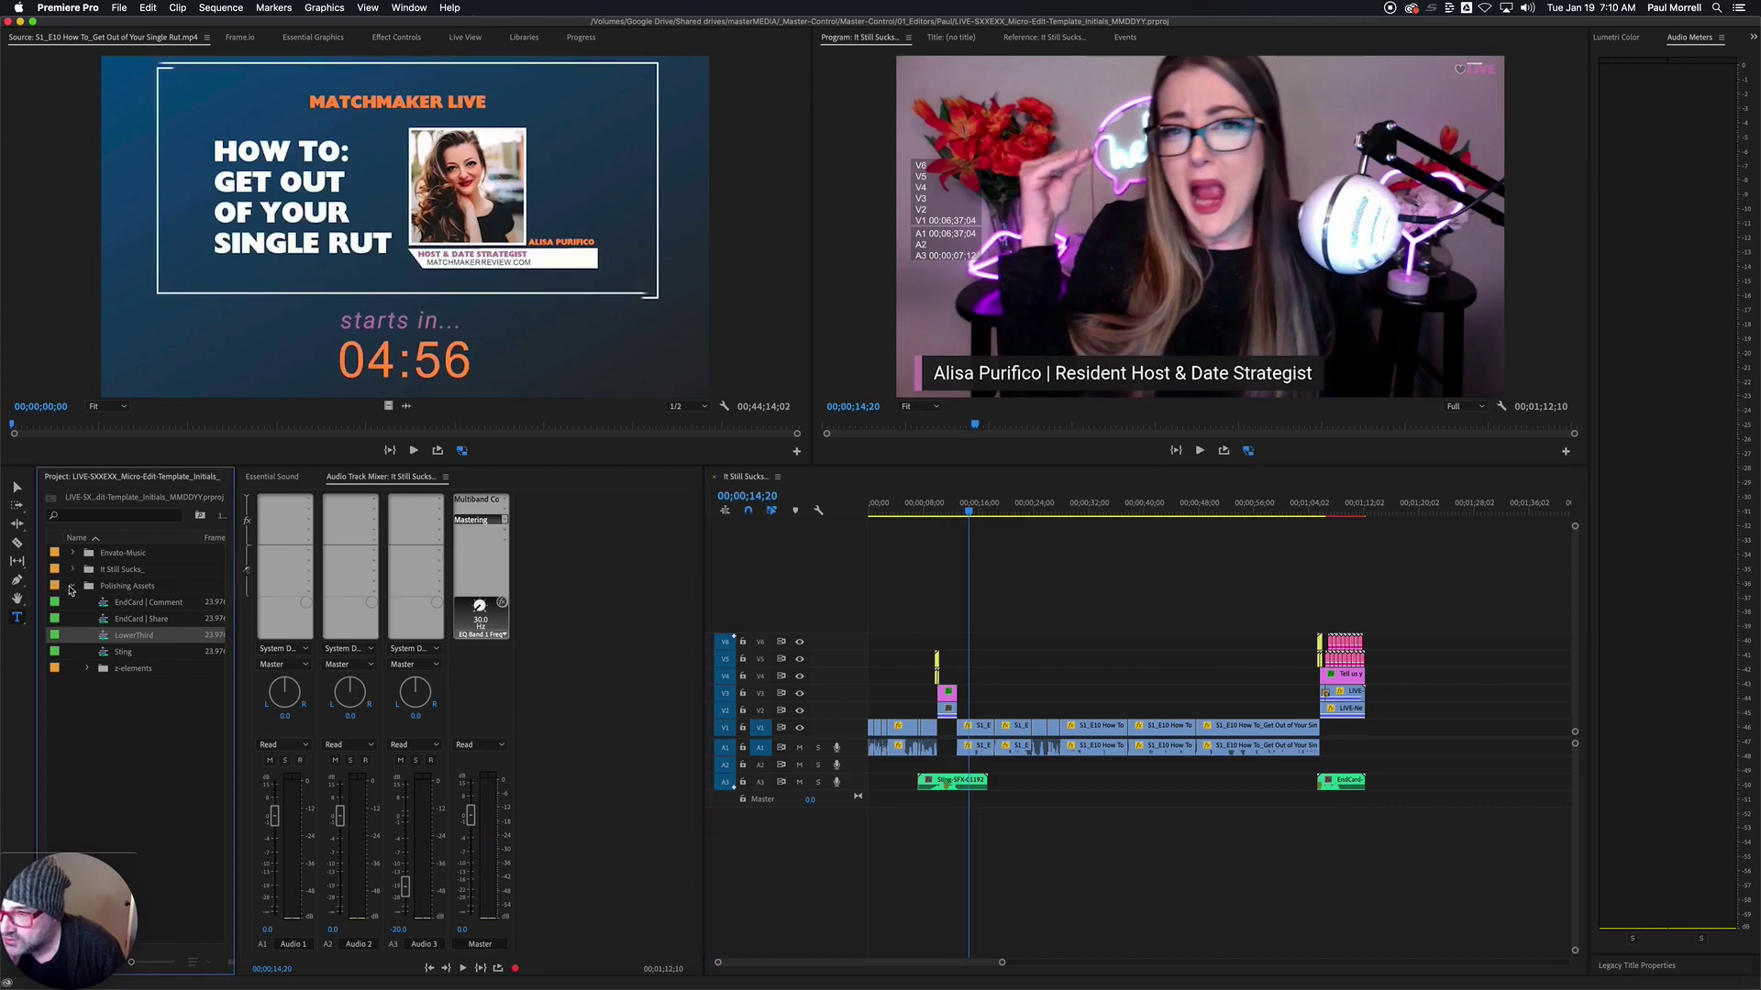
click(71, 586)
click(73, 554)
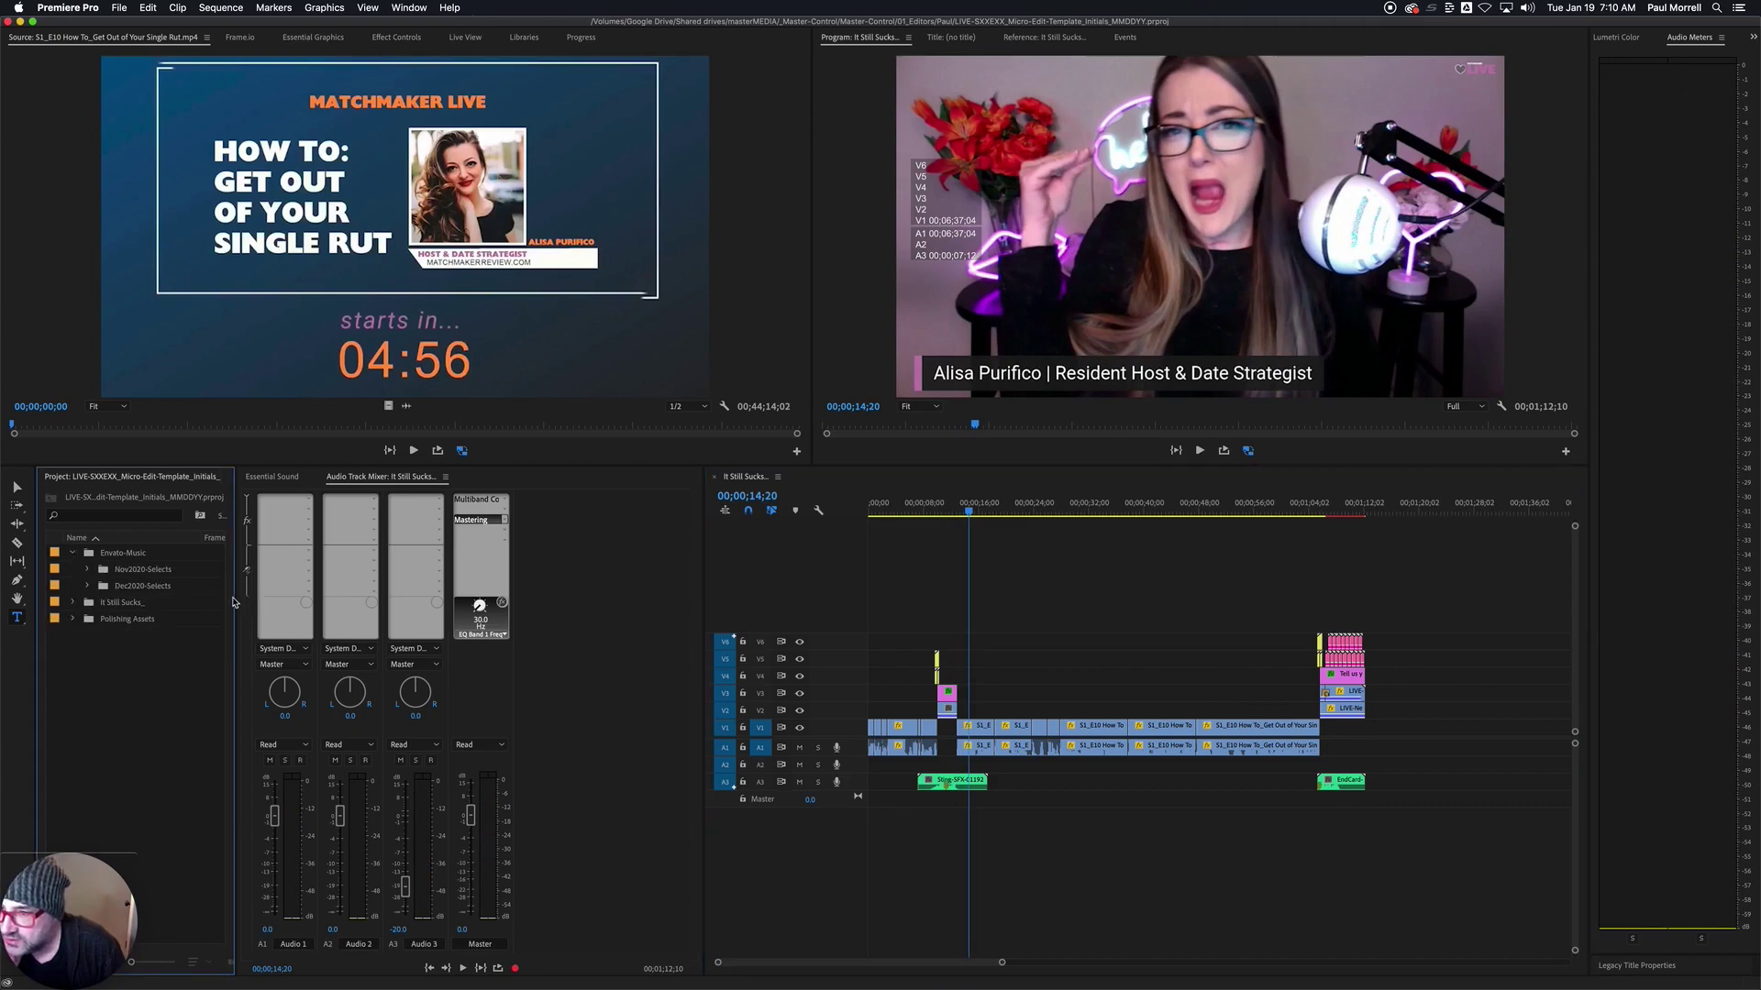
drag(235, 597, 340, 606)
click(88, 569)
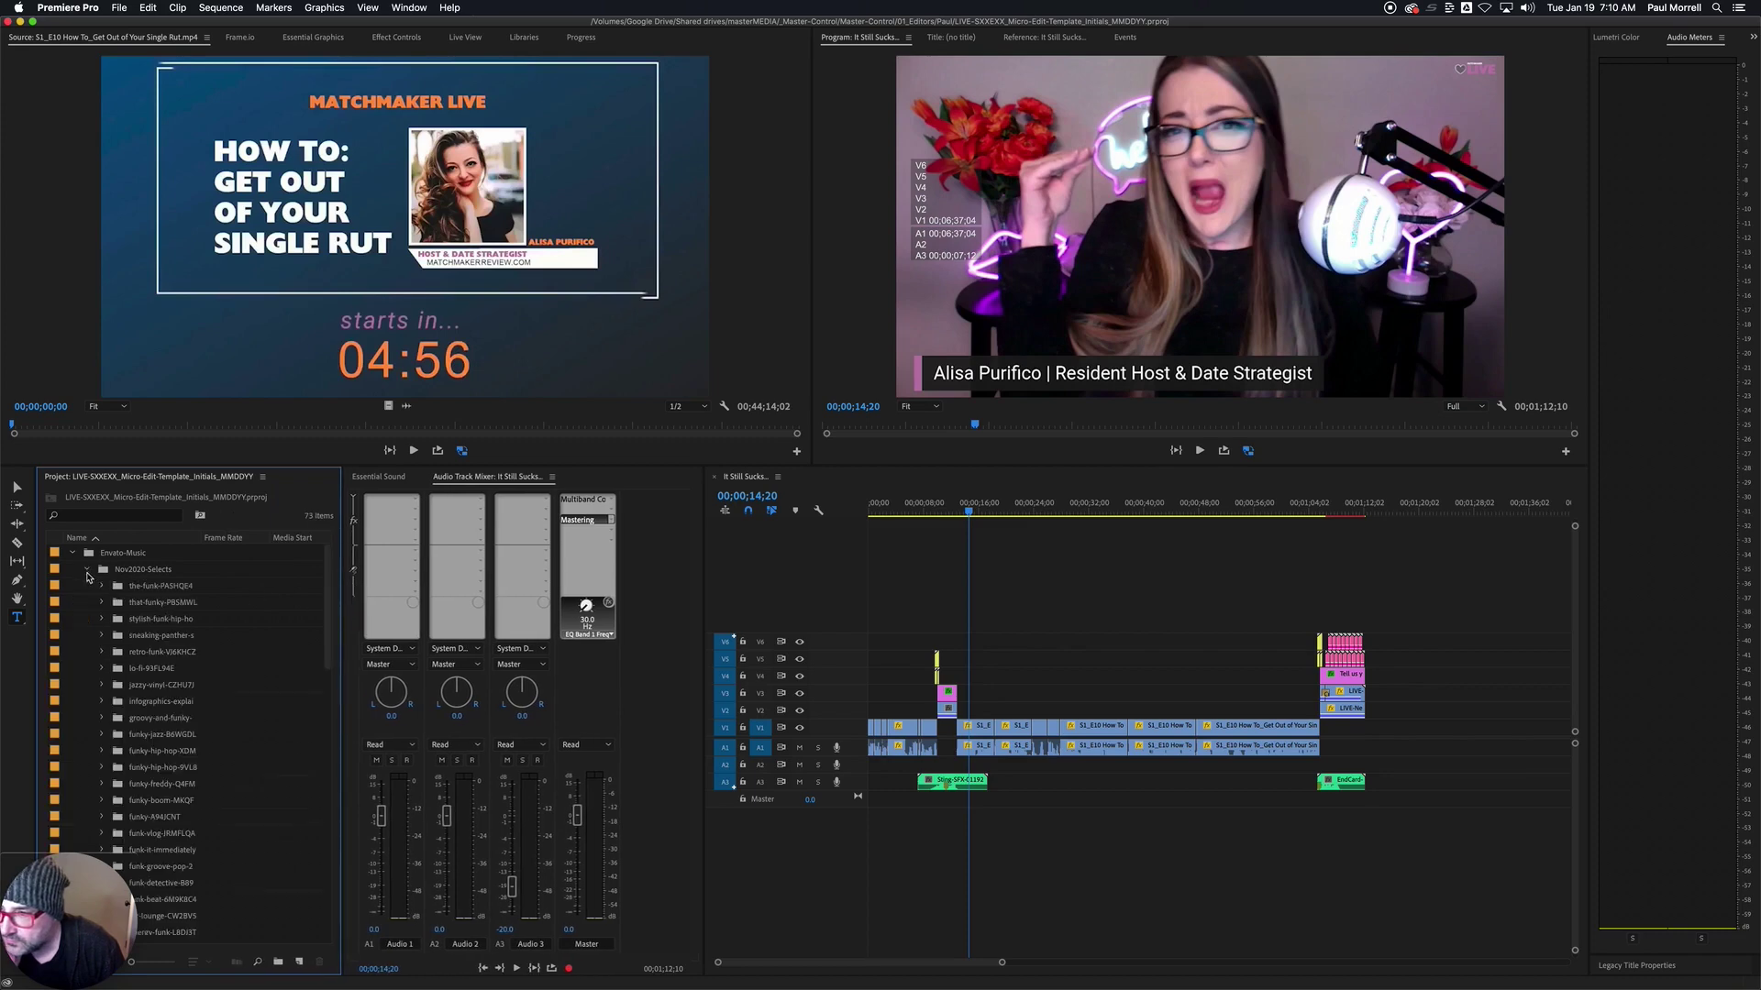
key(super+Tab)
drag(69, 896, 105, 135)
key(super+Tab)
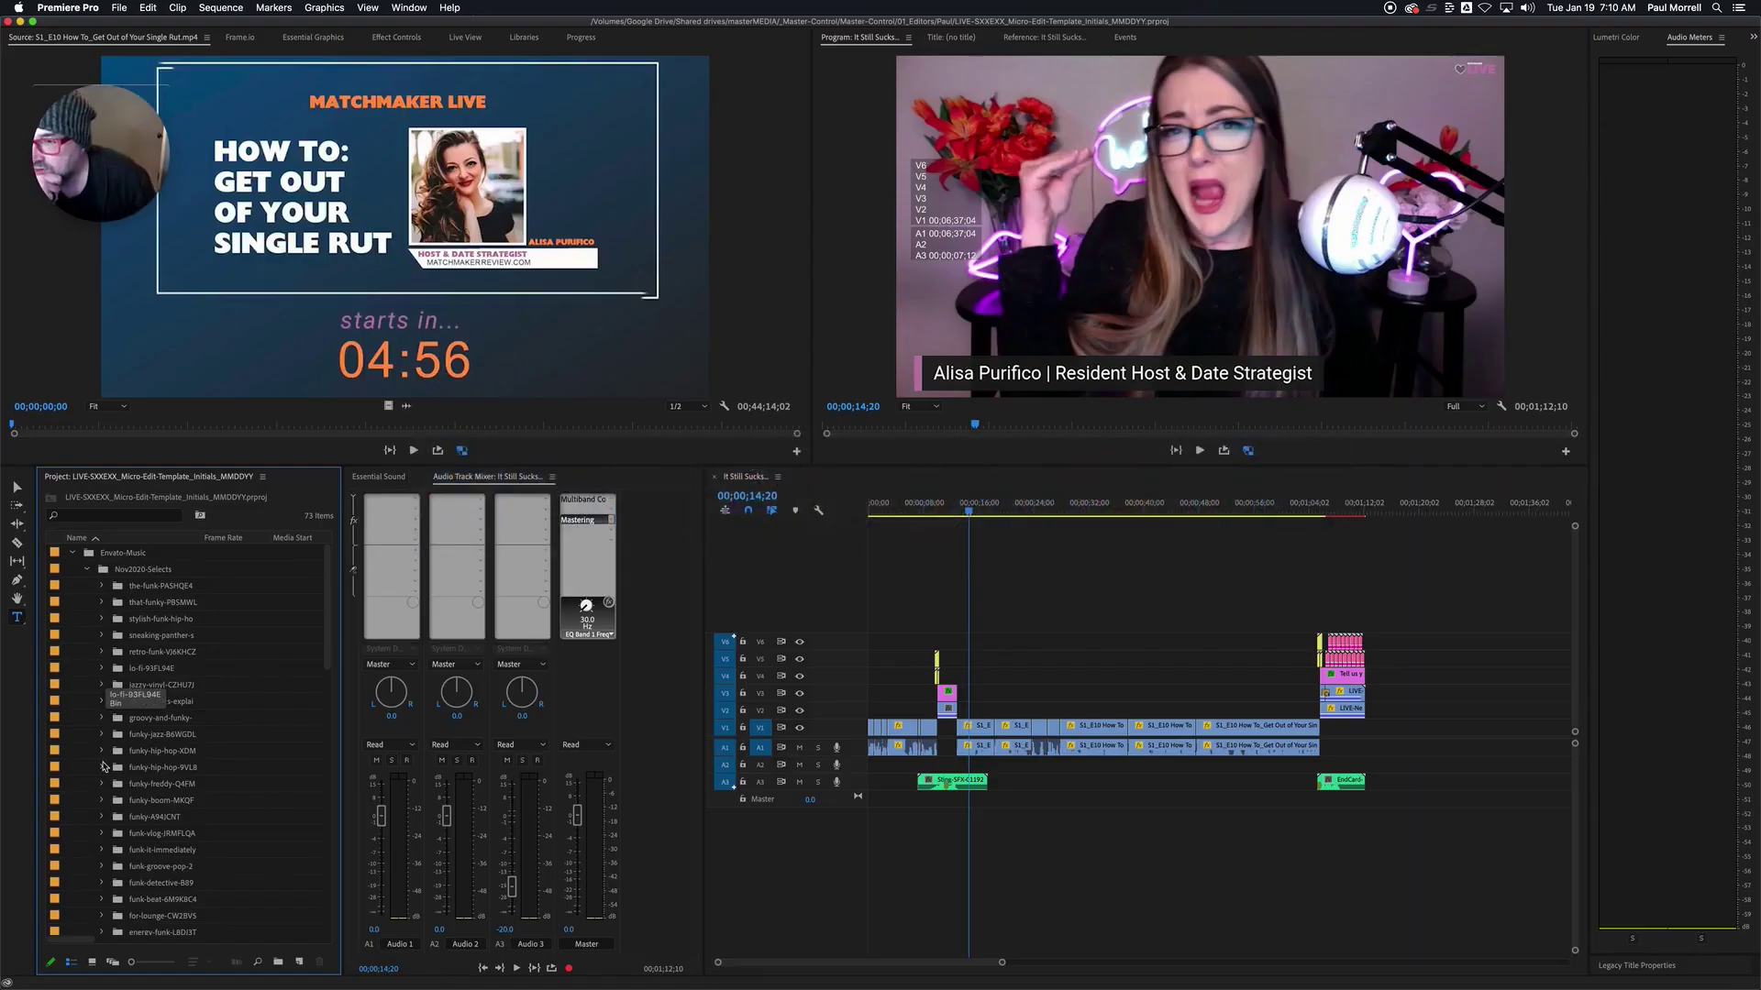
- Preview Groovy And Funky.mp3 from the groovy-and-funky bin and place it on a new A4 track, starting at the sting graphics
click(101, 719)
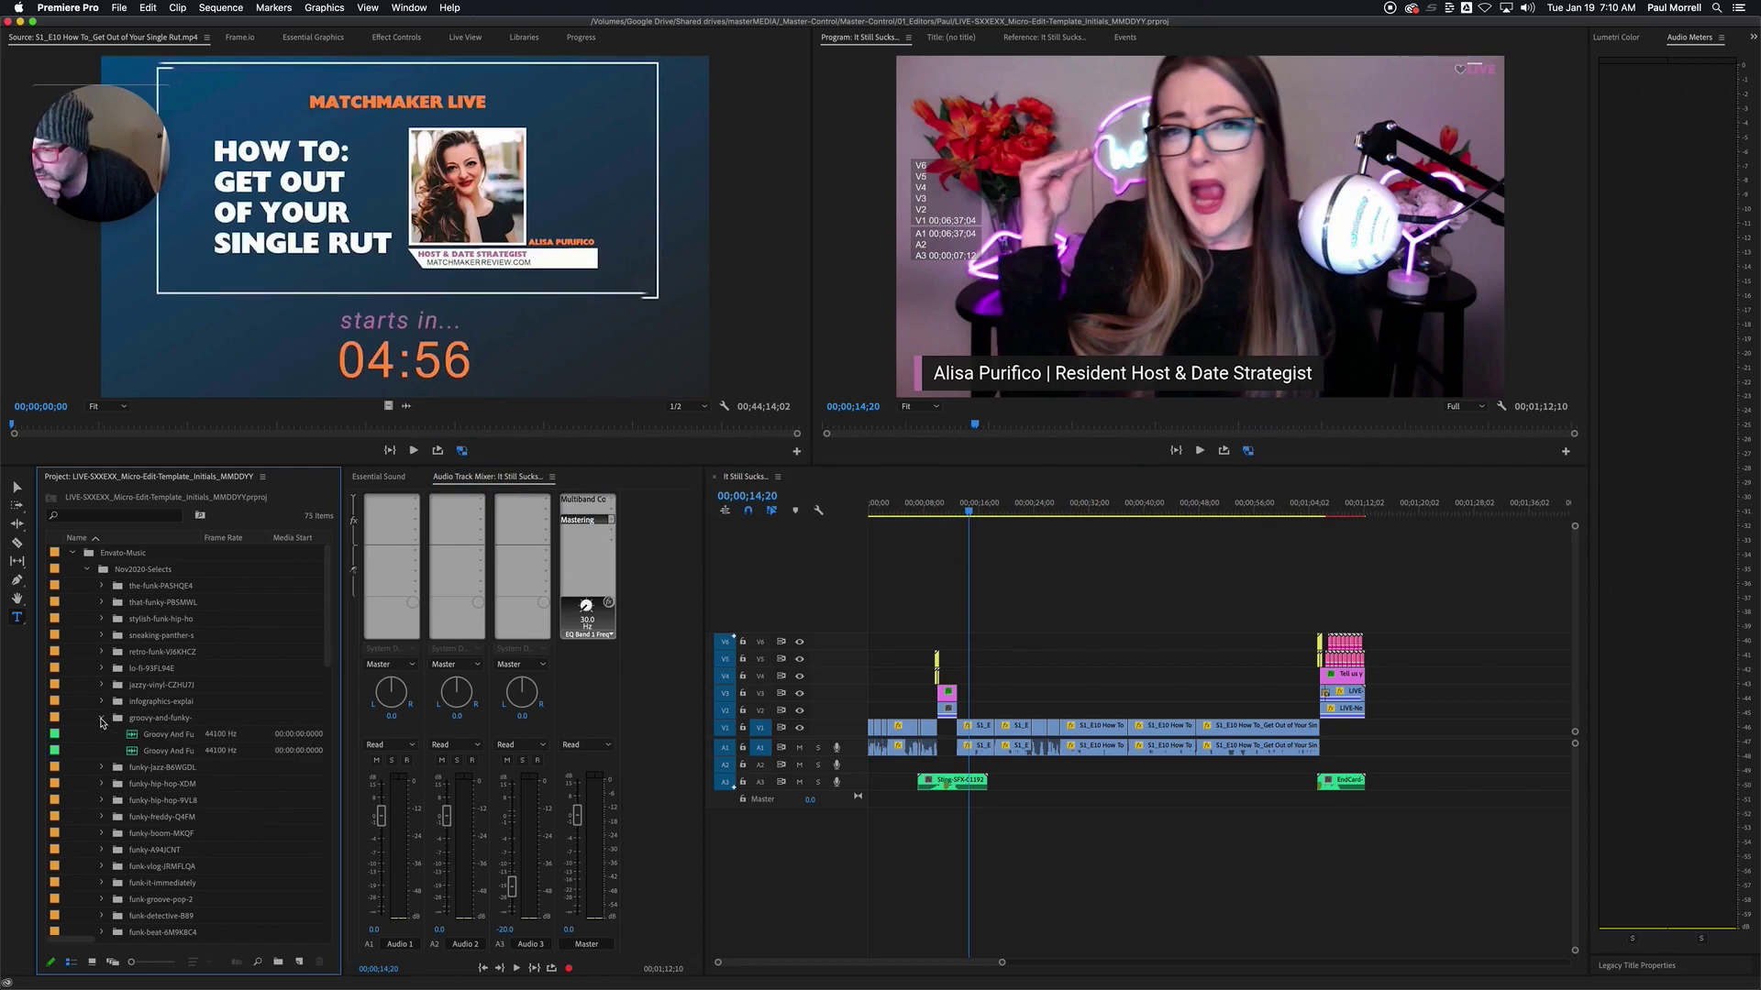
double_click(133, 735)
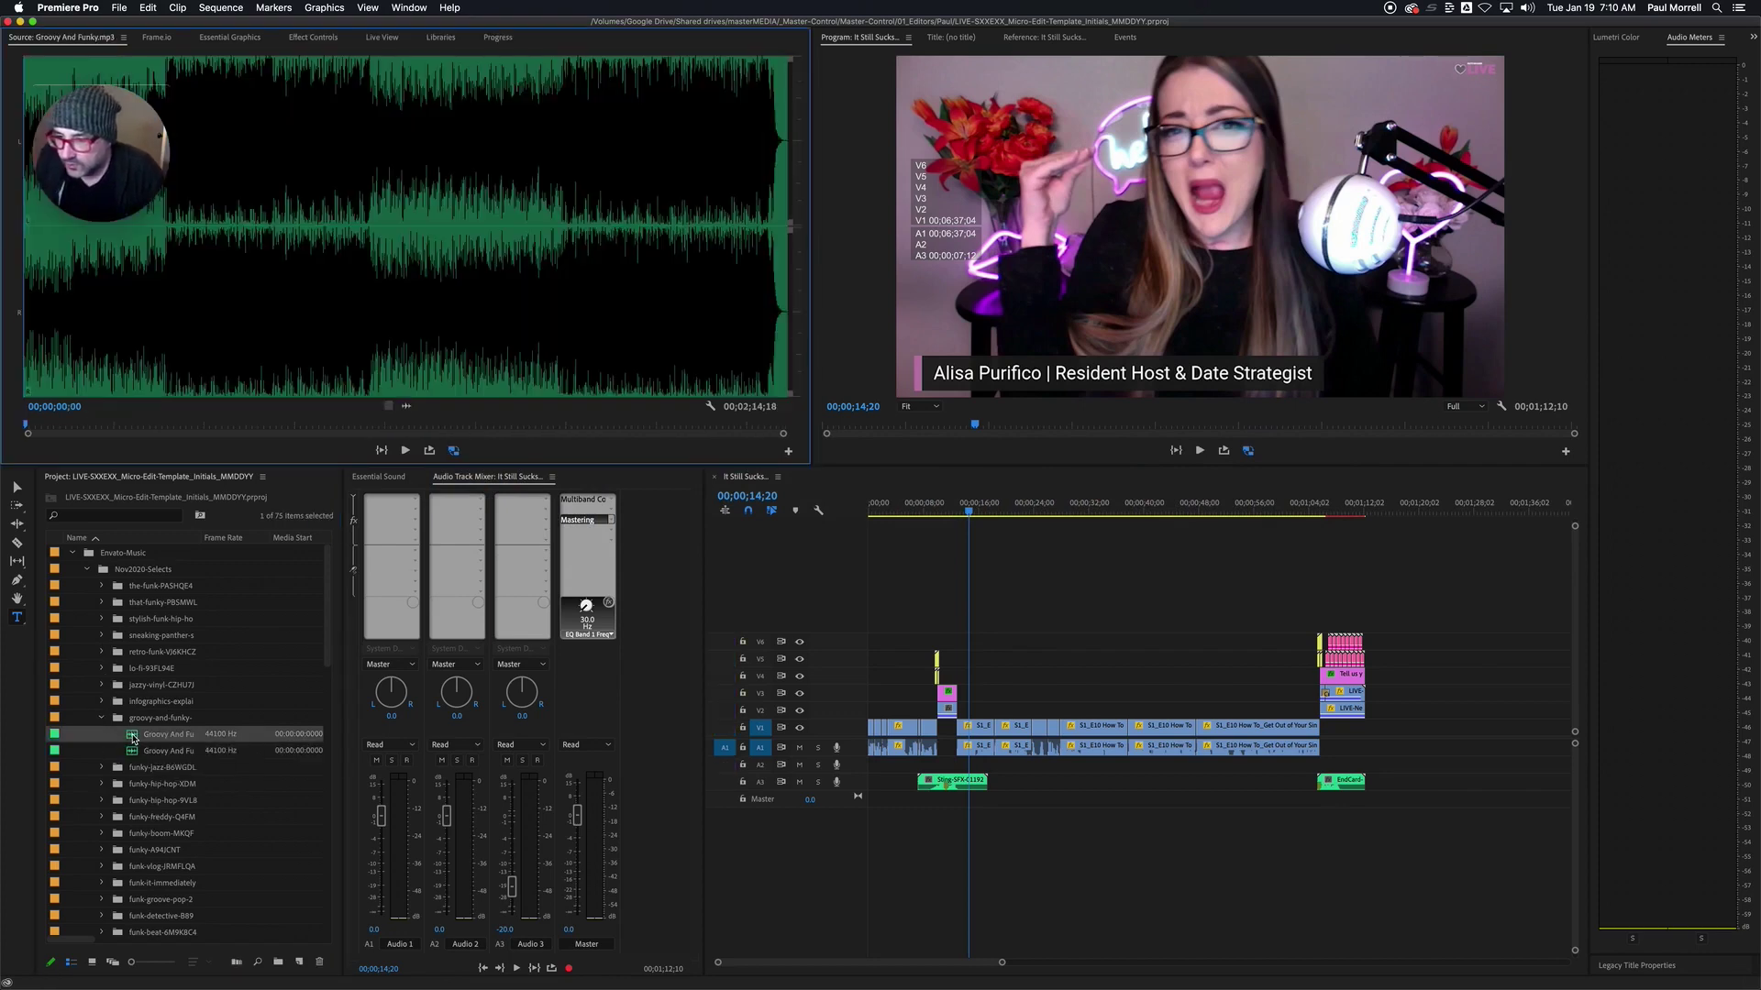
key(space)
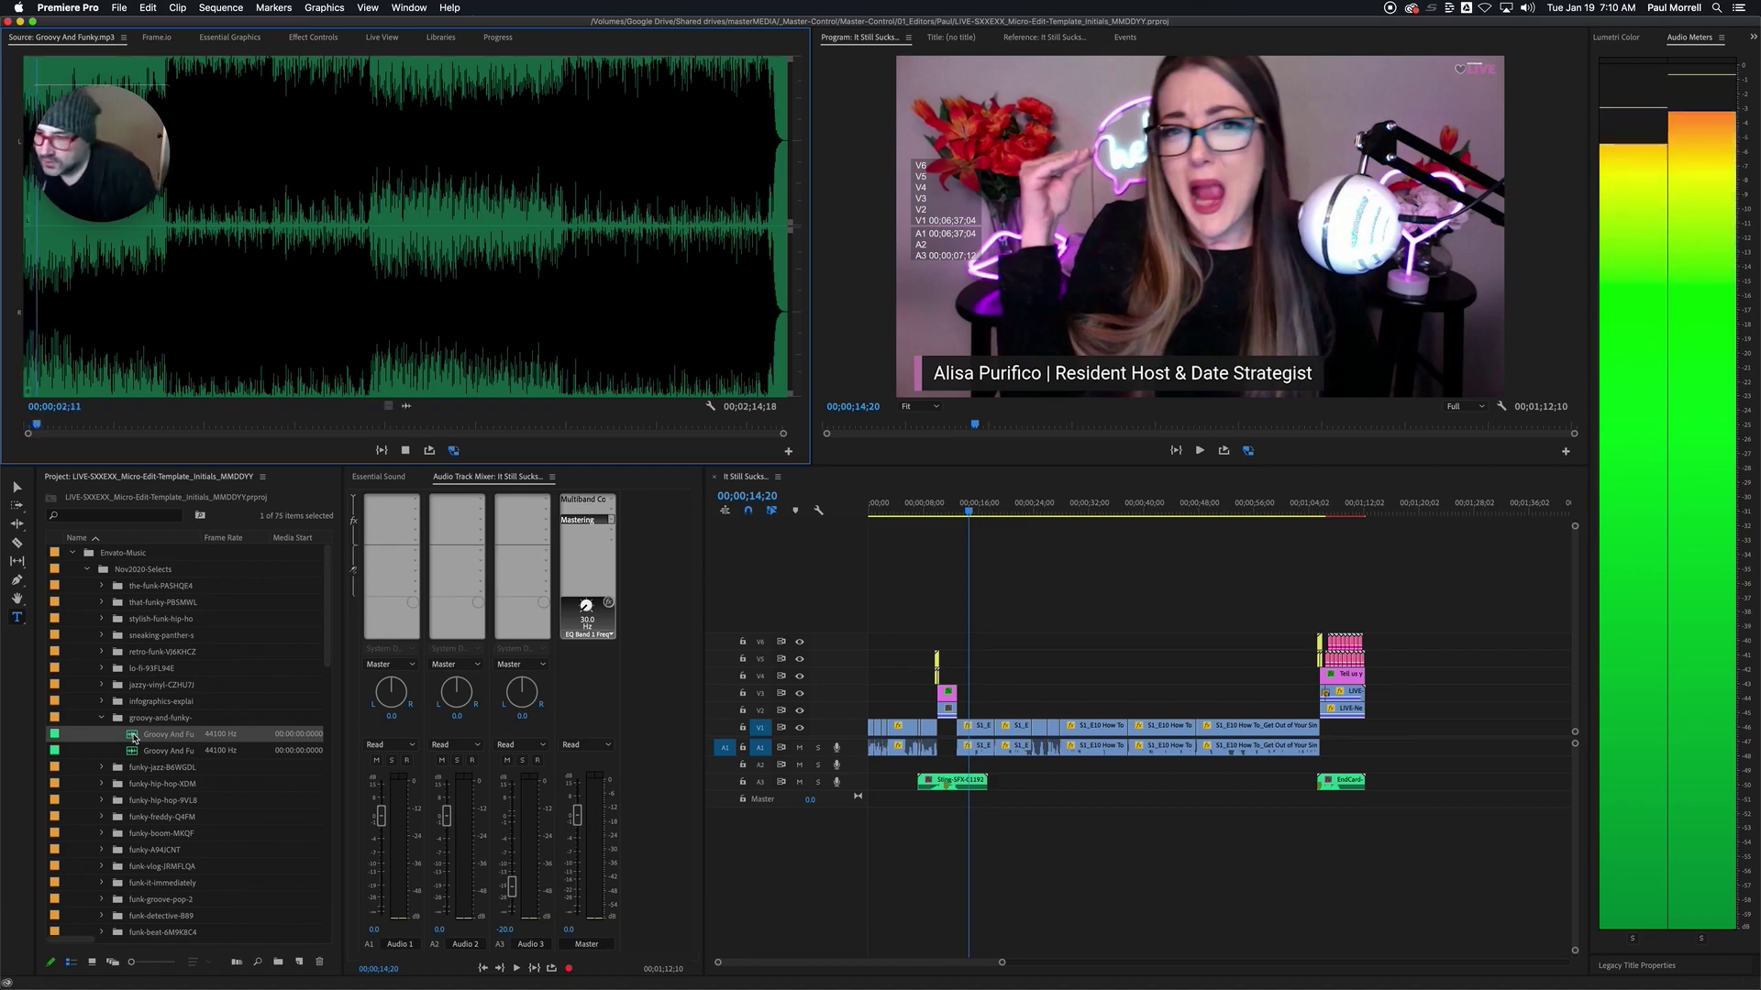
key(space)
drag(130, 738, 943, 831)
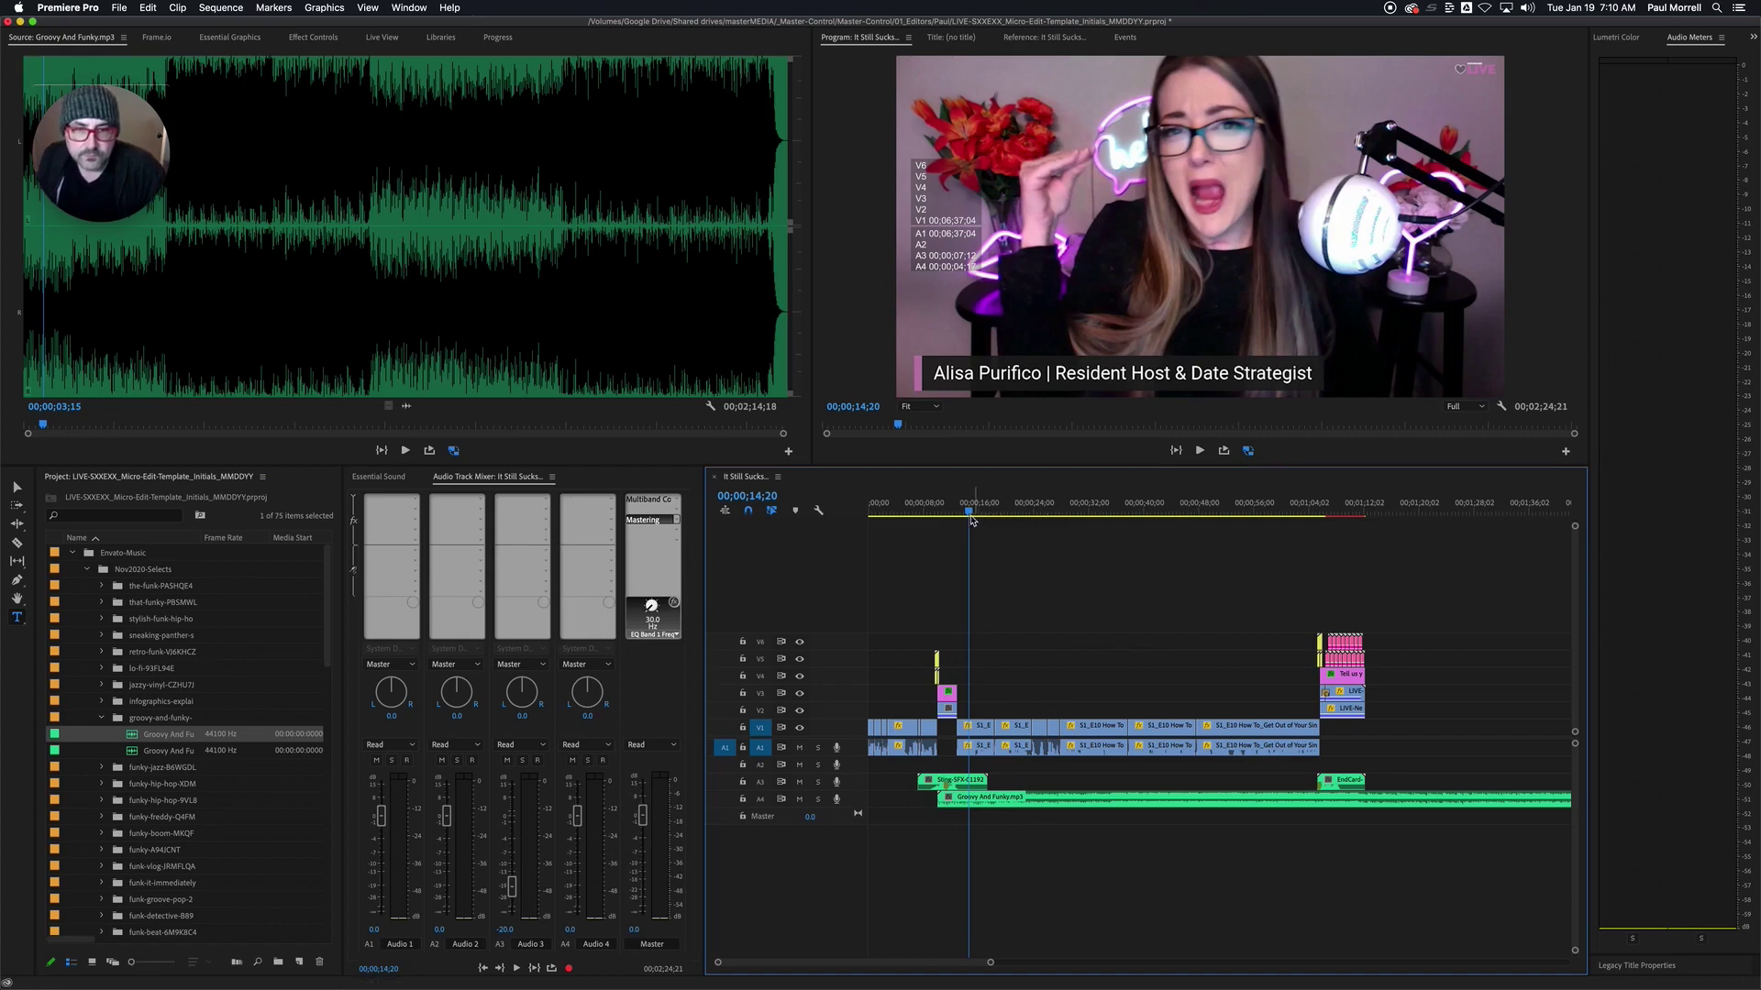
- Shift Full Track.mp3 slightly earlier on A4 so its beat lands on the start of the sting graphics, and play through the sting
key(Home)
key(space)
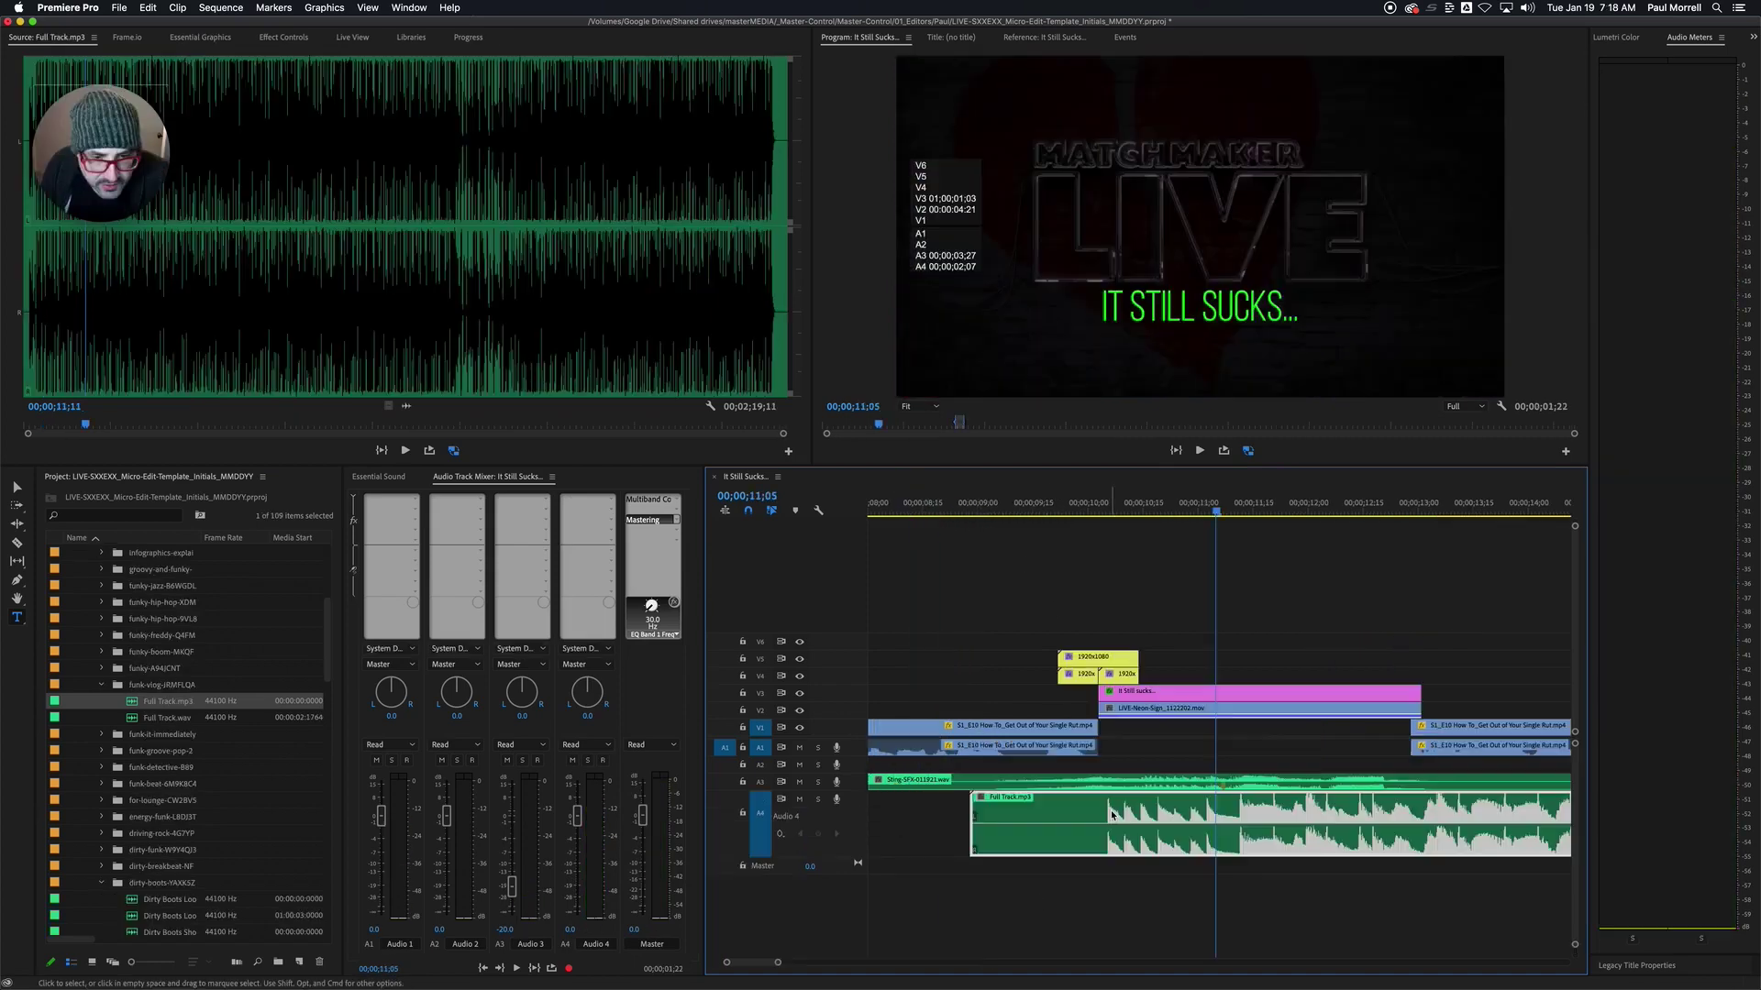
drag(1117, 810, 1102, 816)
click(869, 506)
key(space)
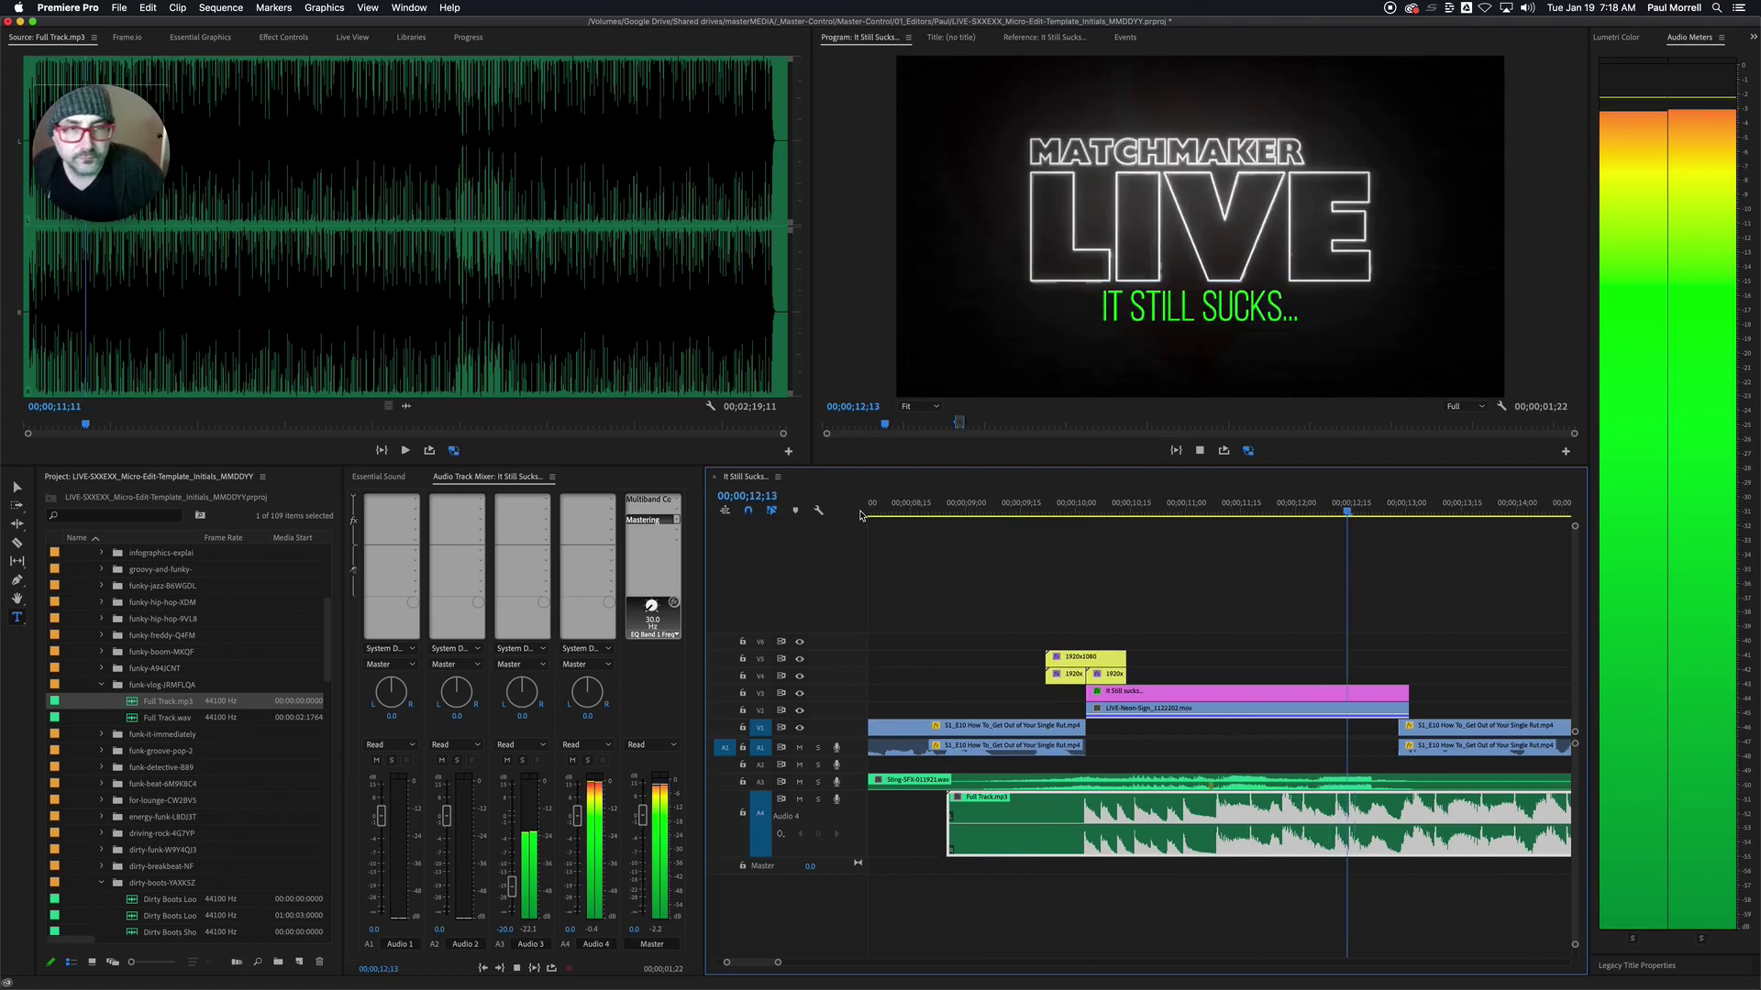
key(minus)
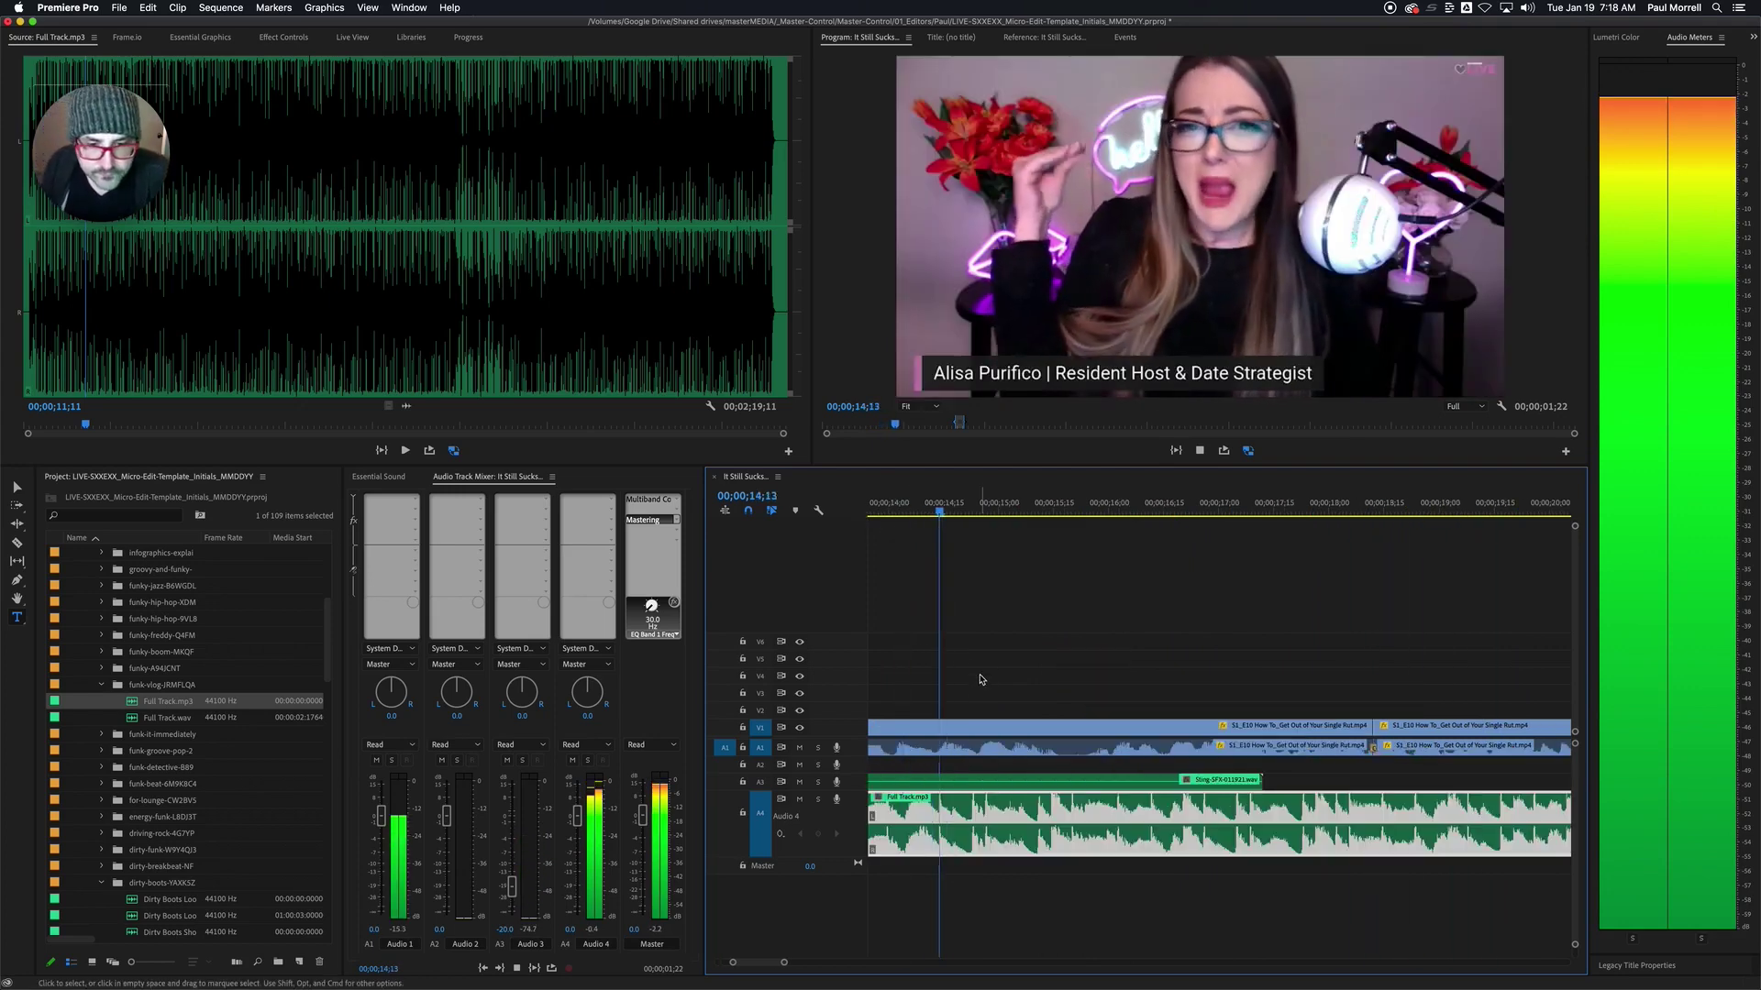
key(minus)
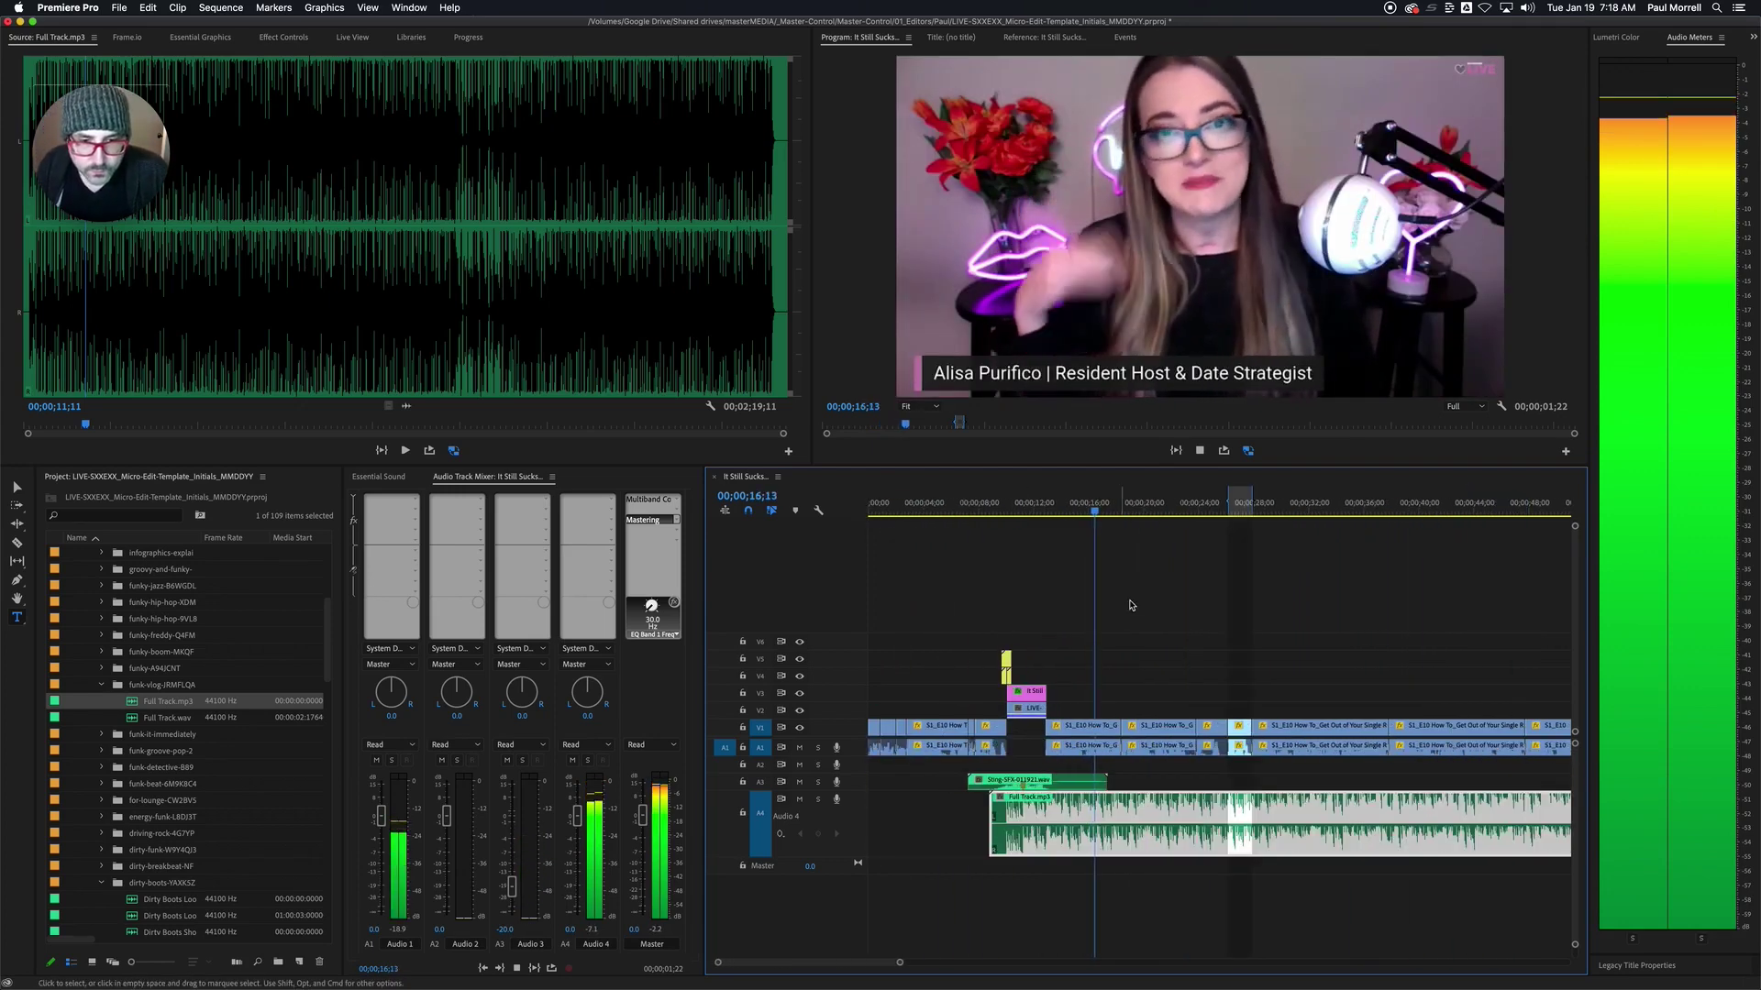
- Split Full Track.mp3 on A4 at 00;00;12;27, near the end of the sting graphics
drag(1031, 514, 1046, 514)
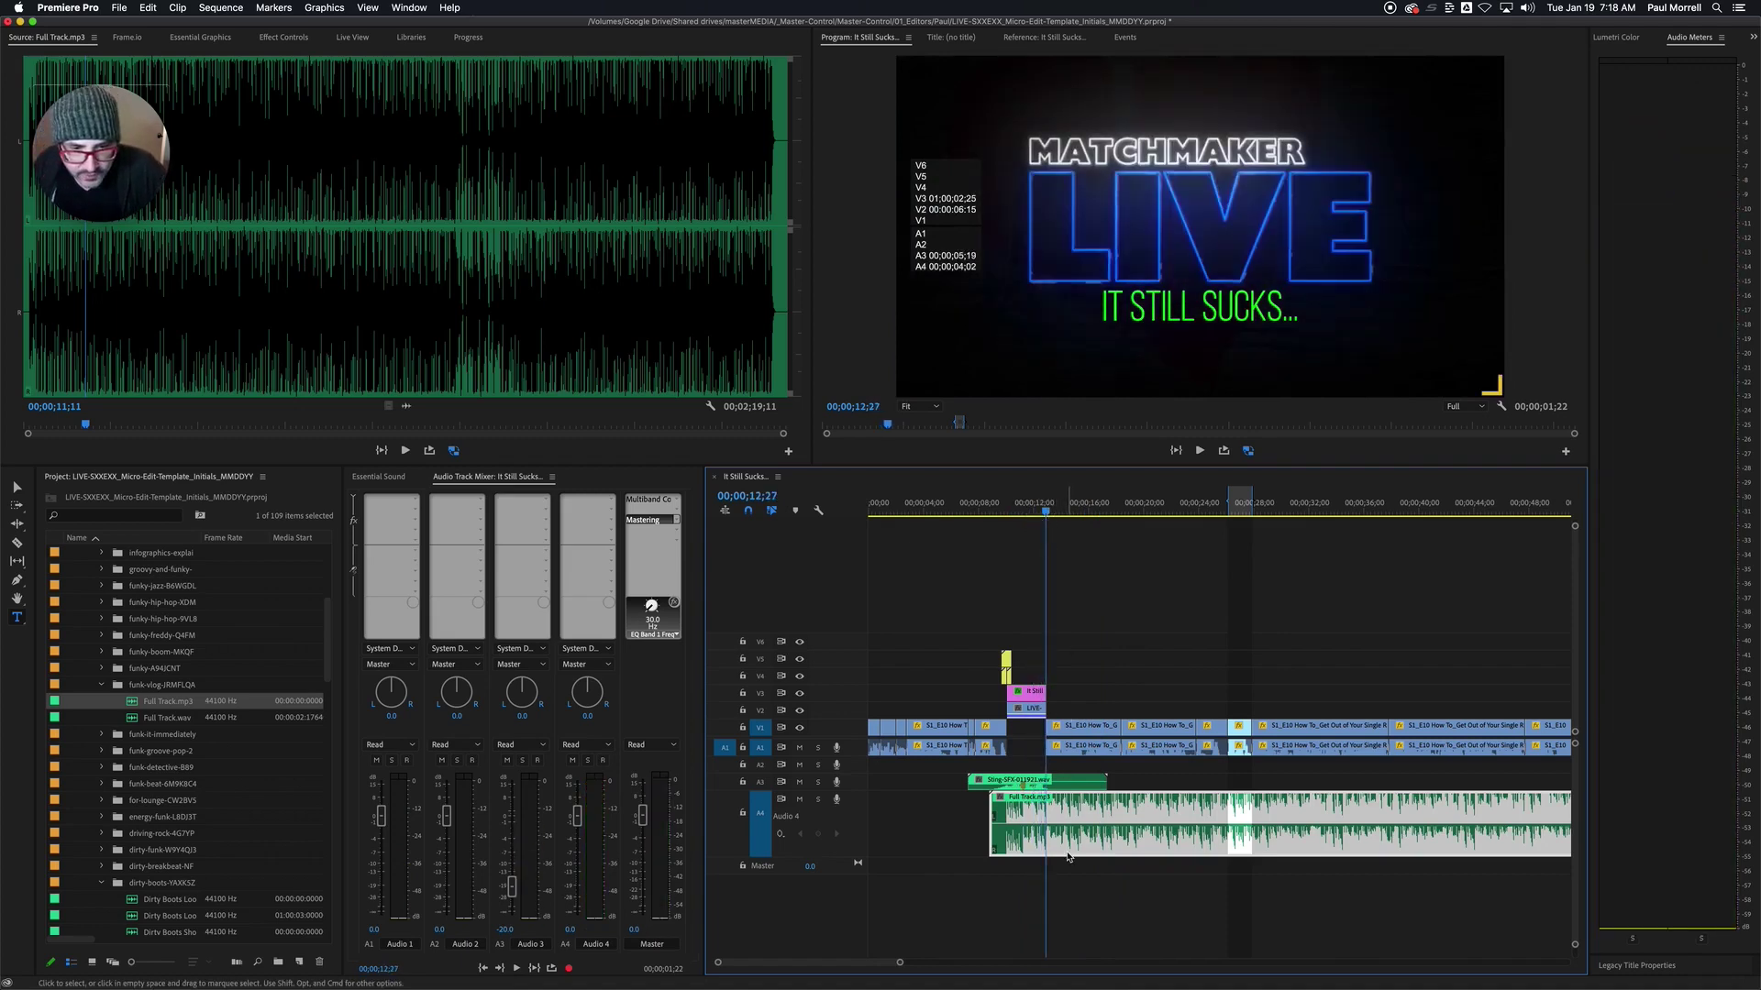
key(super+k)
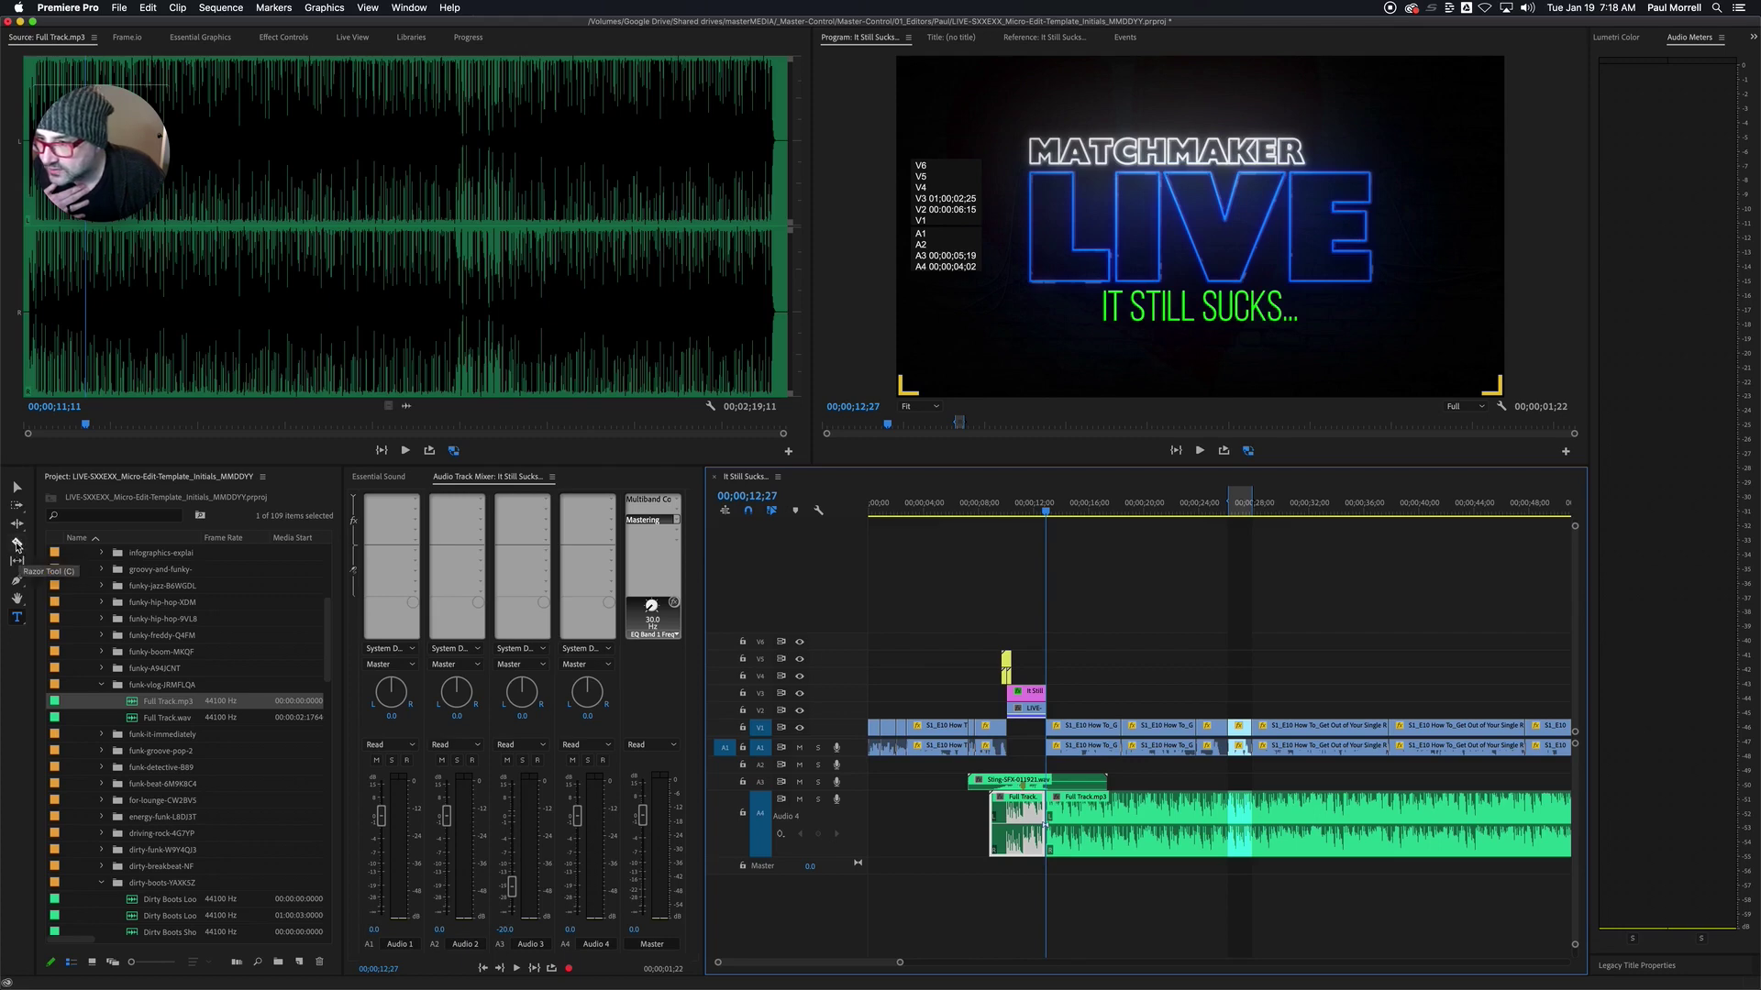
click(178, 11)
mouse_move(151, 8)
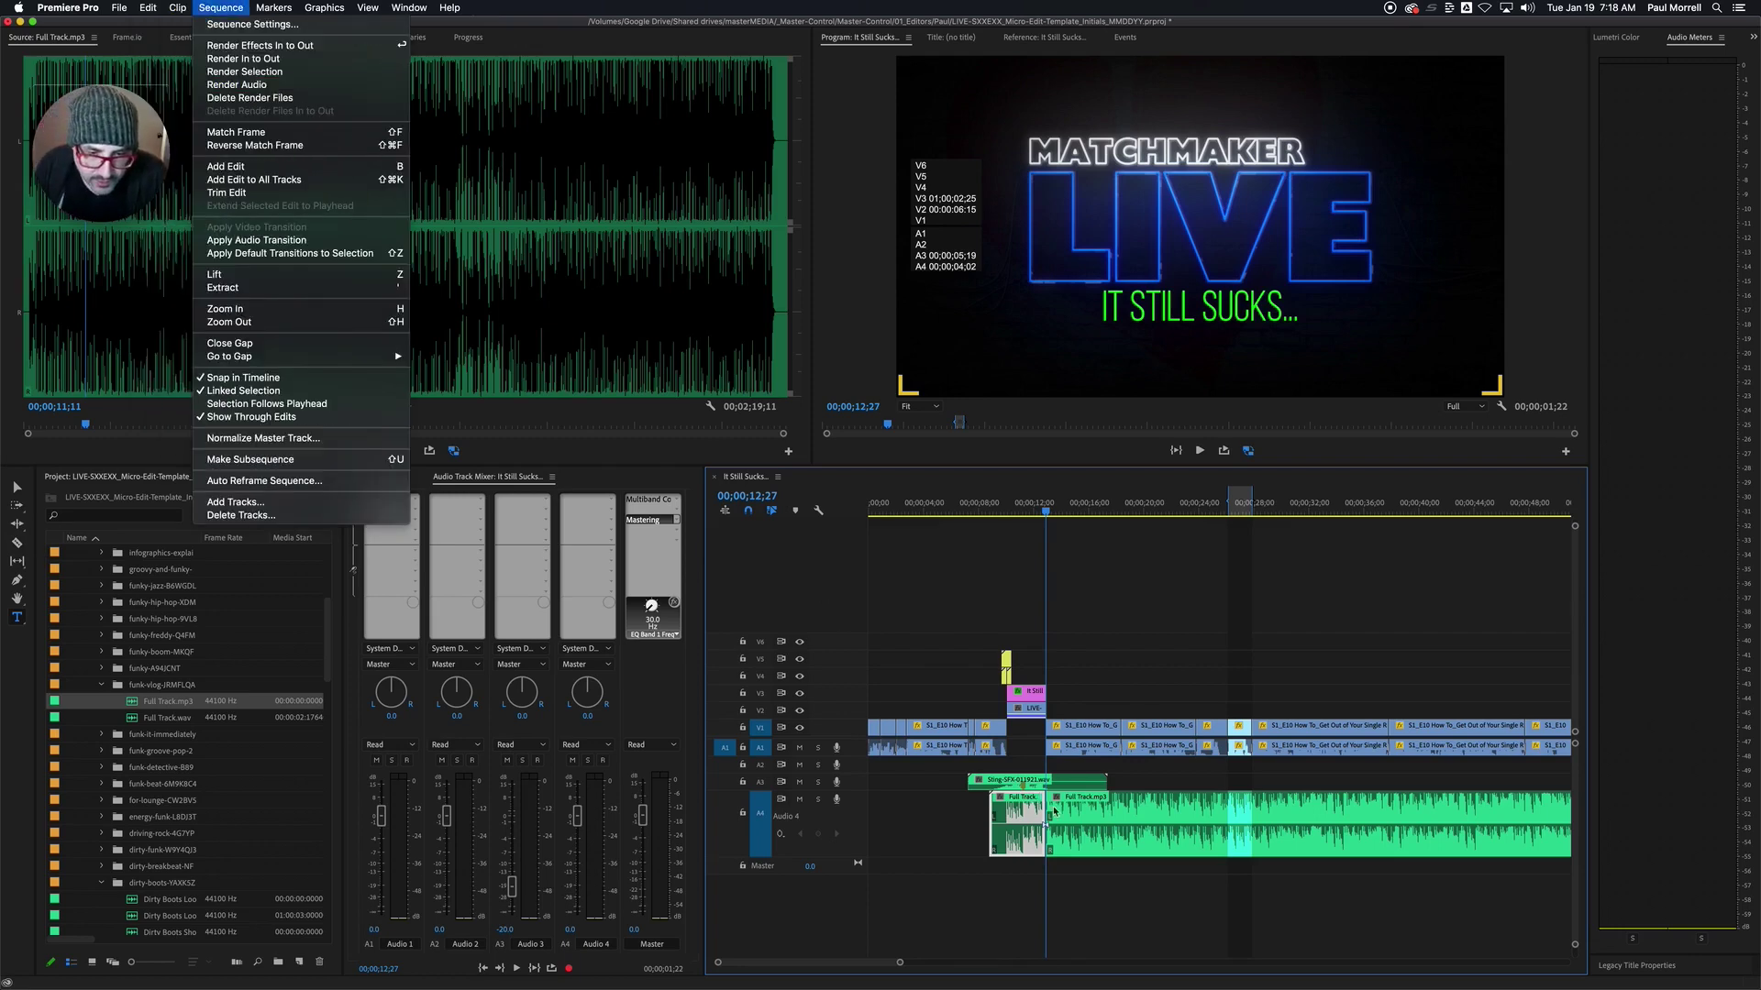
click(1084, 883)
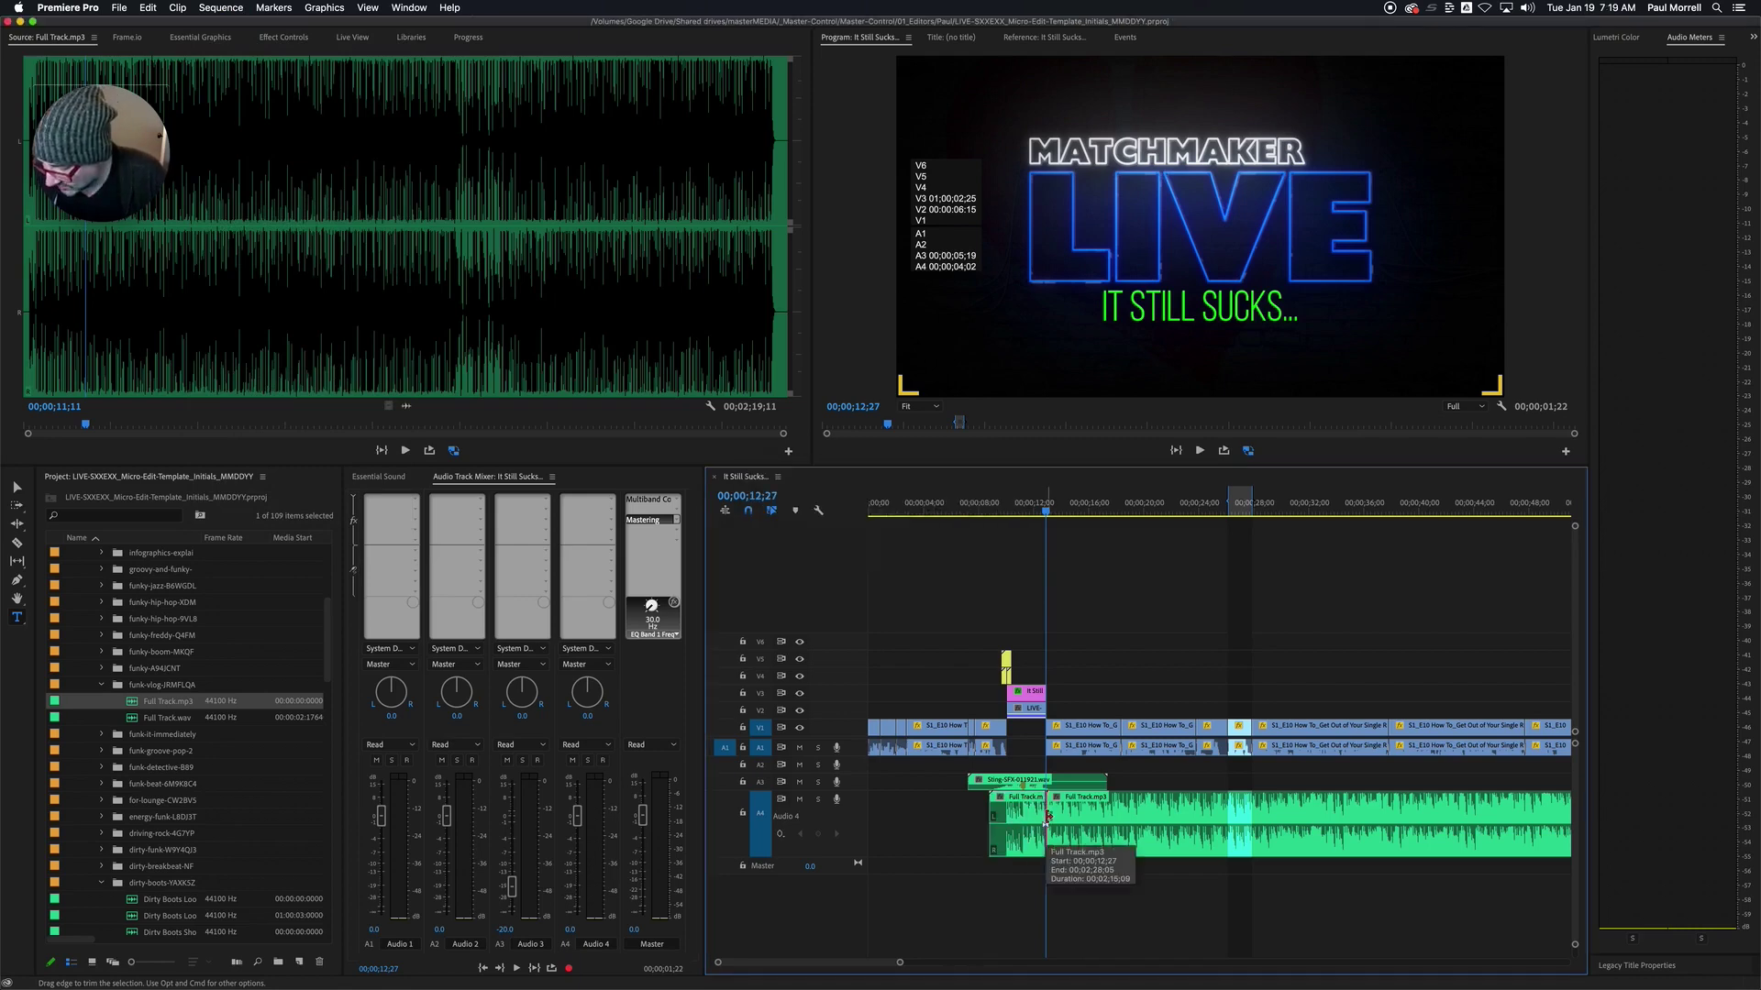
- Add a Constant Power crossfade at the cut in Full Track.mp3 and set its duration to 10 frames
key(=)
key(=)
key(=)
key(=)
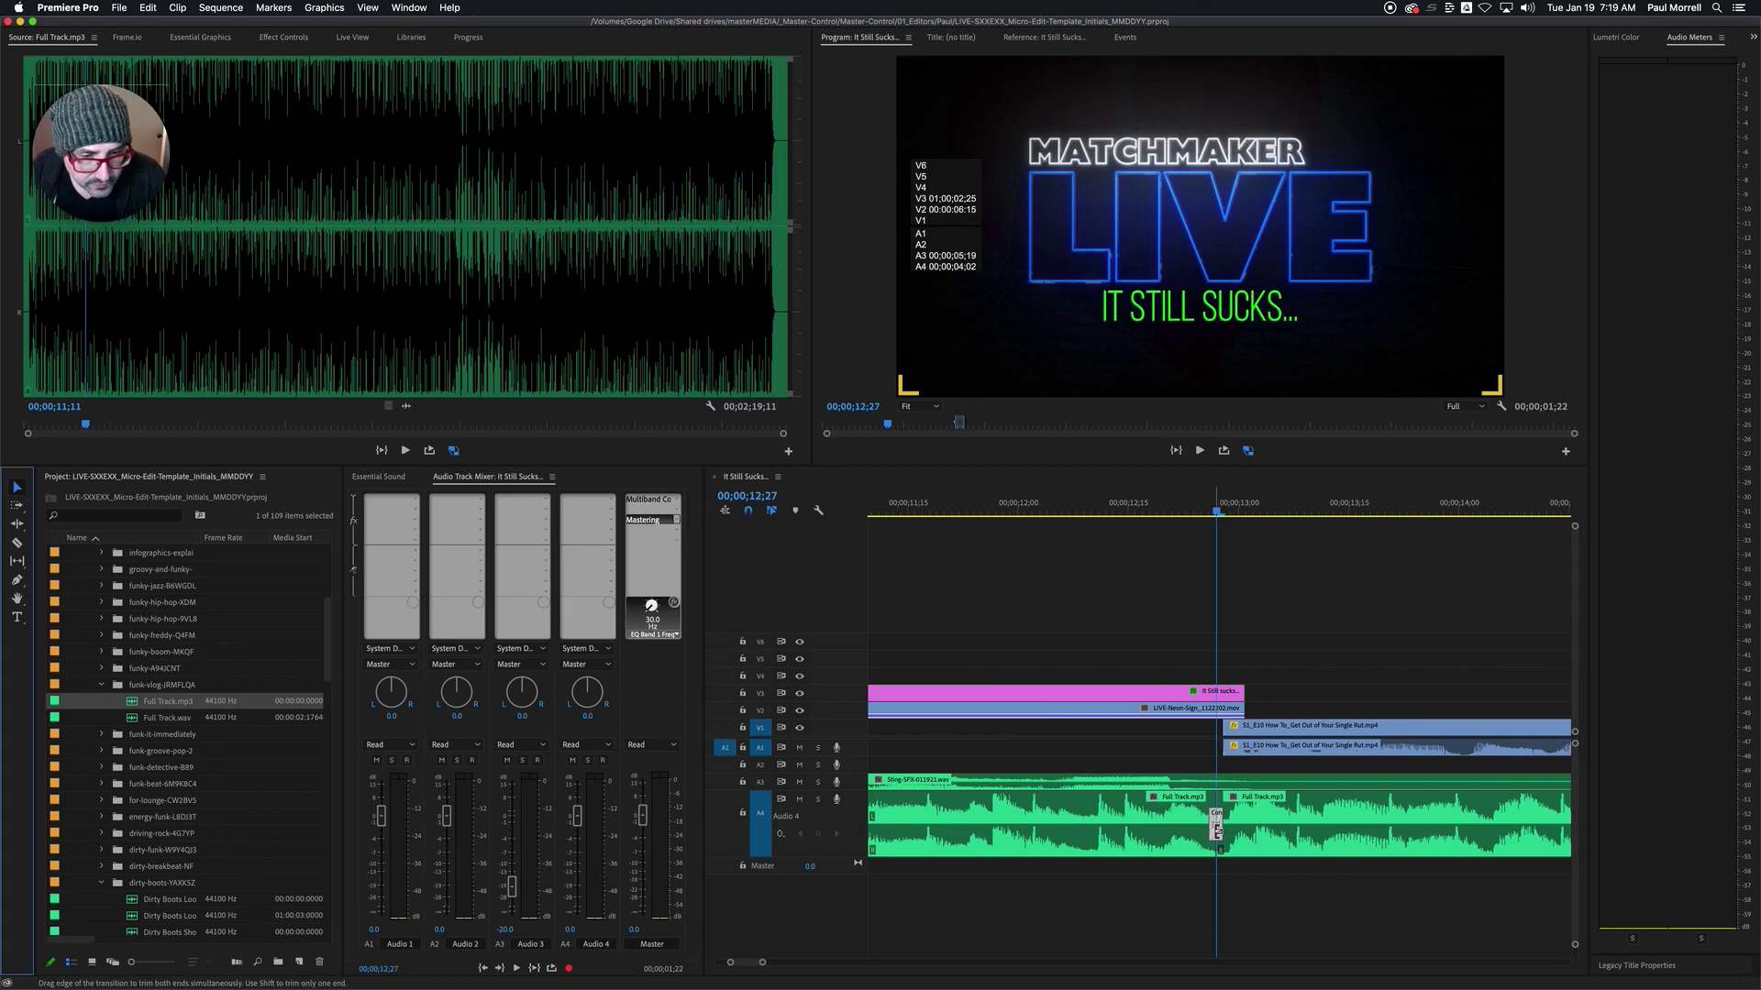
double_click(1216, 831)
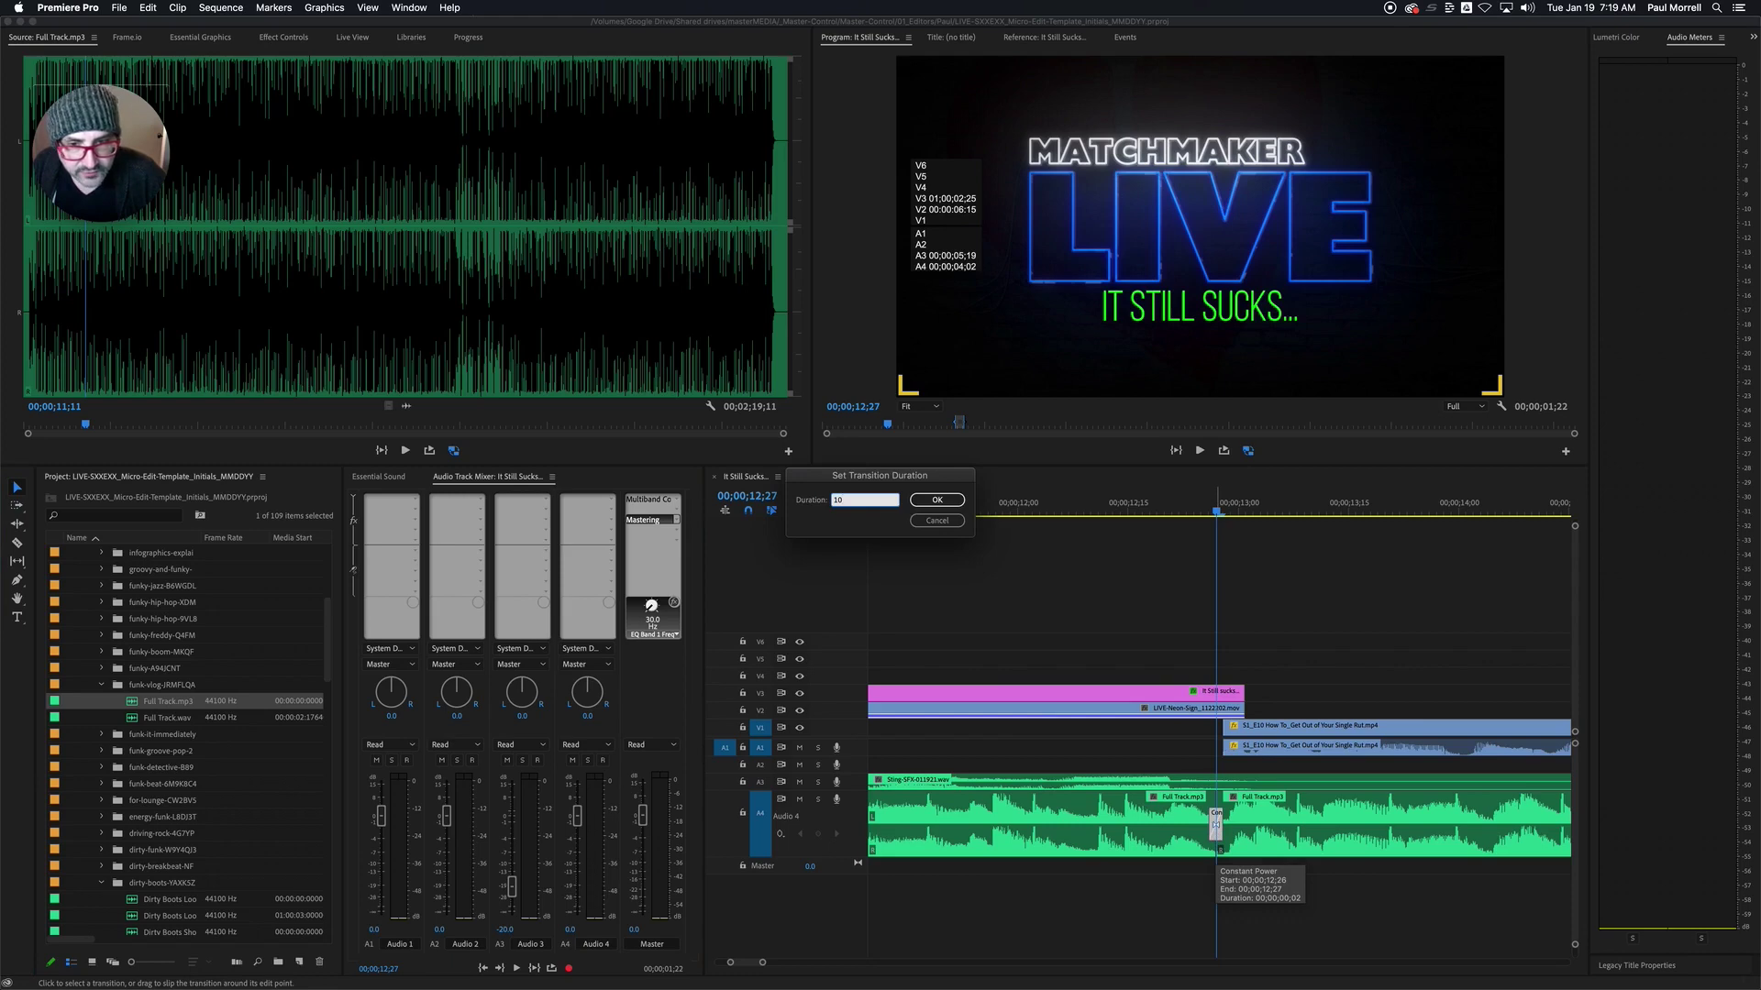
text(10)
key(Return)
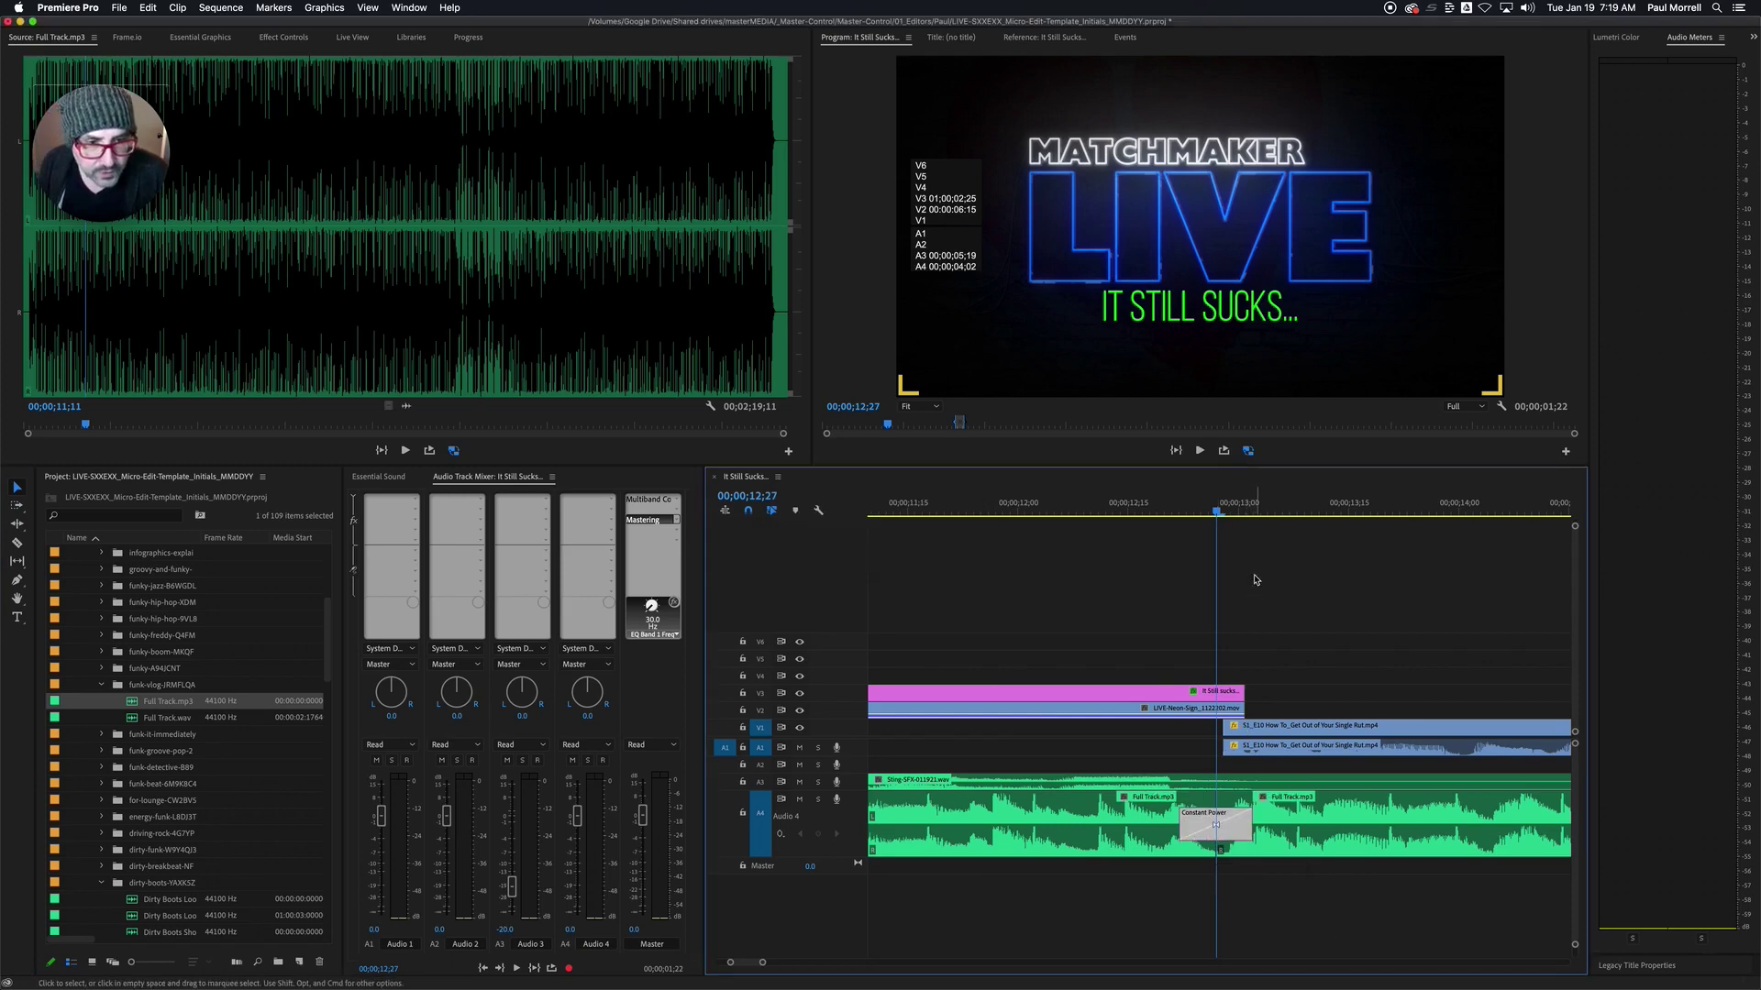
- Step back to 00;00;12;21 and examine the crossfade between the two parts of Full Track.mp3
key(Left)
key(Left)
key(Left)
key(Left)
key(Left)
key(Left)
key(minus)
key(minus)
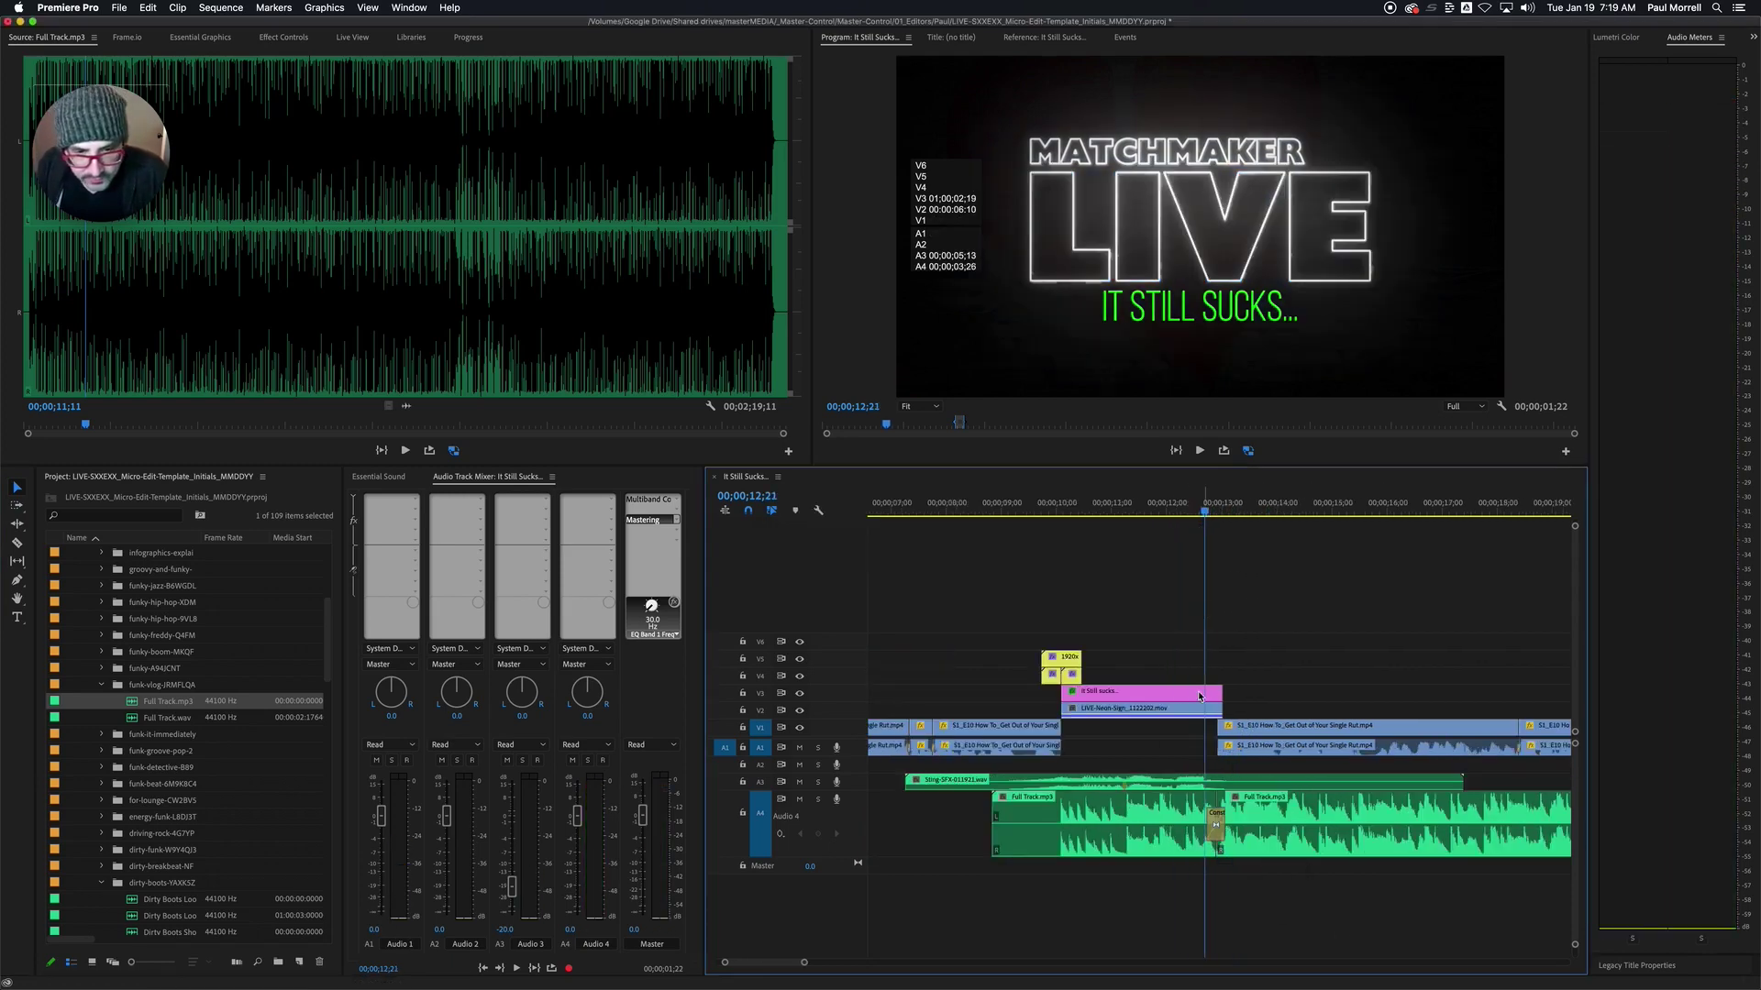
key(minus)
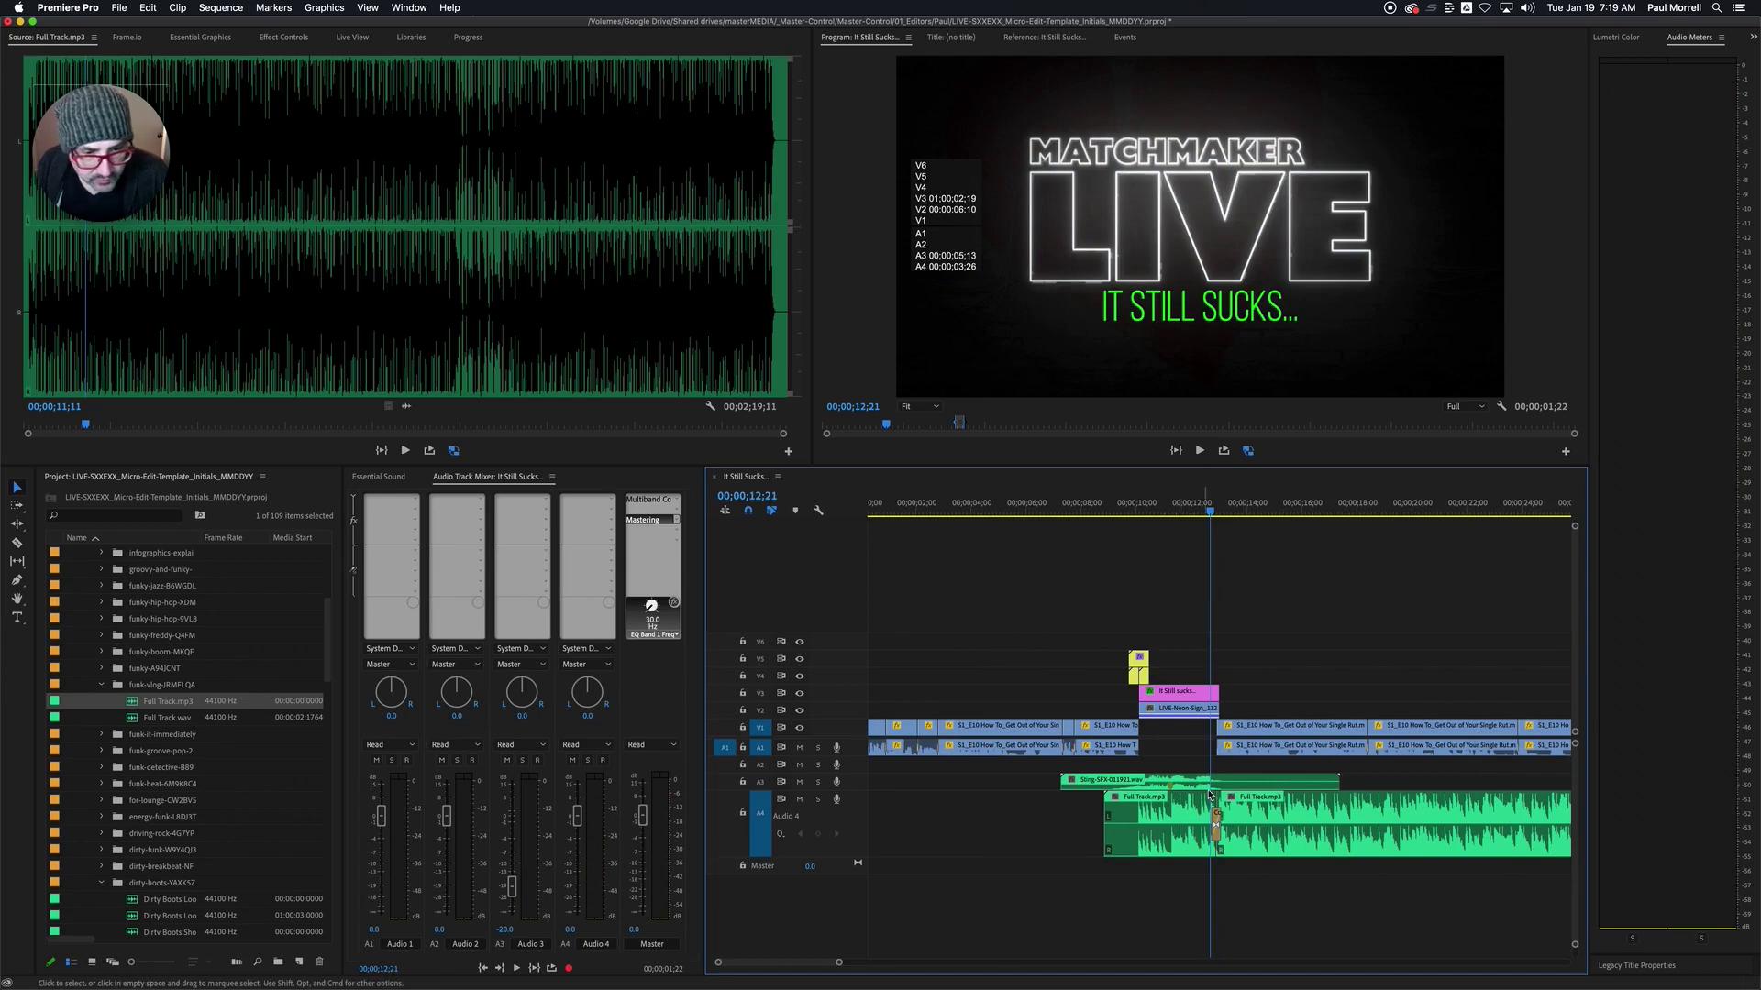
- Tag the second part of Full Track.mp3 as Music in Essential Sound and apply the Balanced Background Music preset
click(1329, 849)
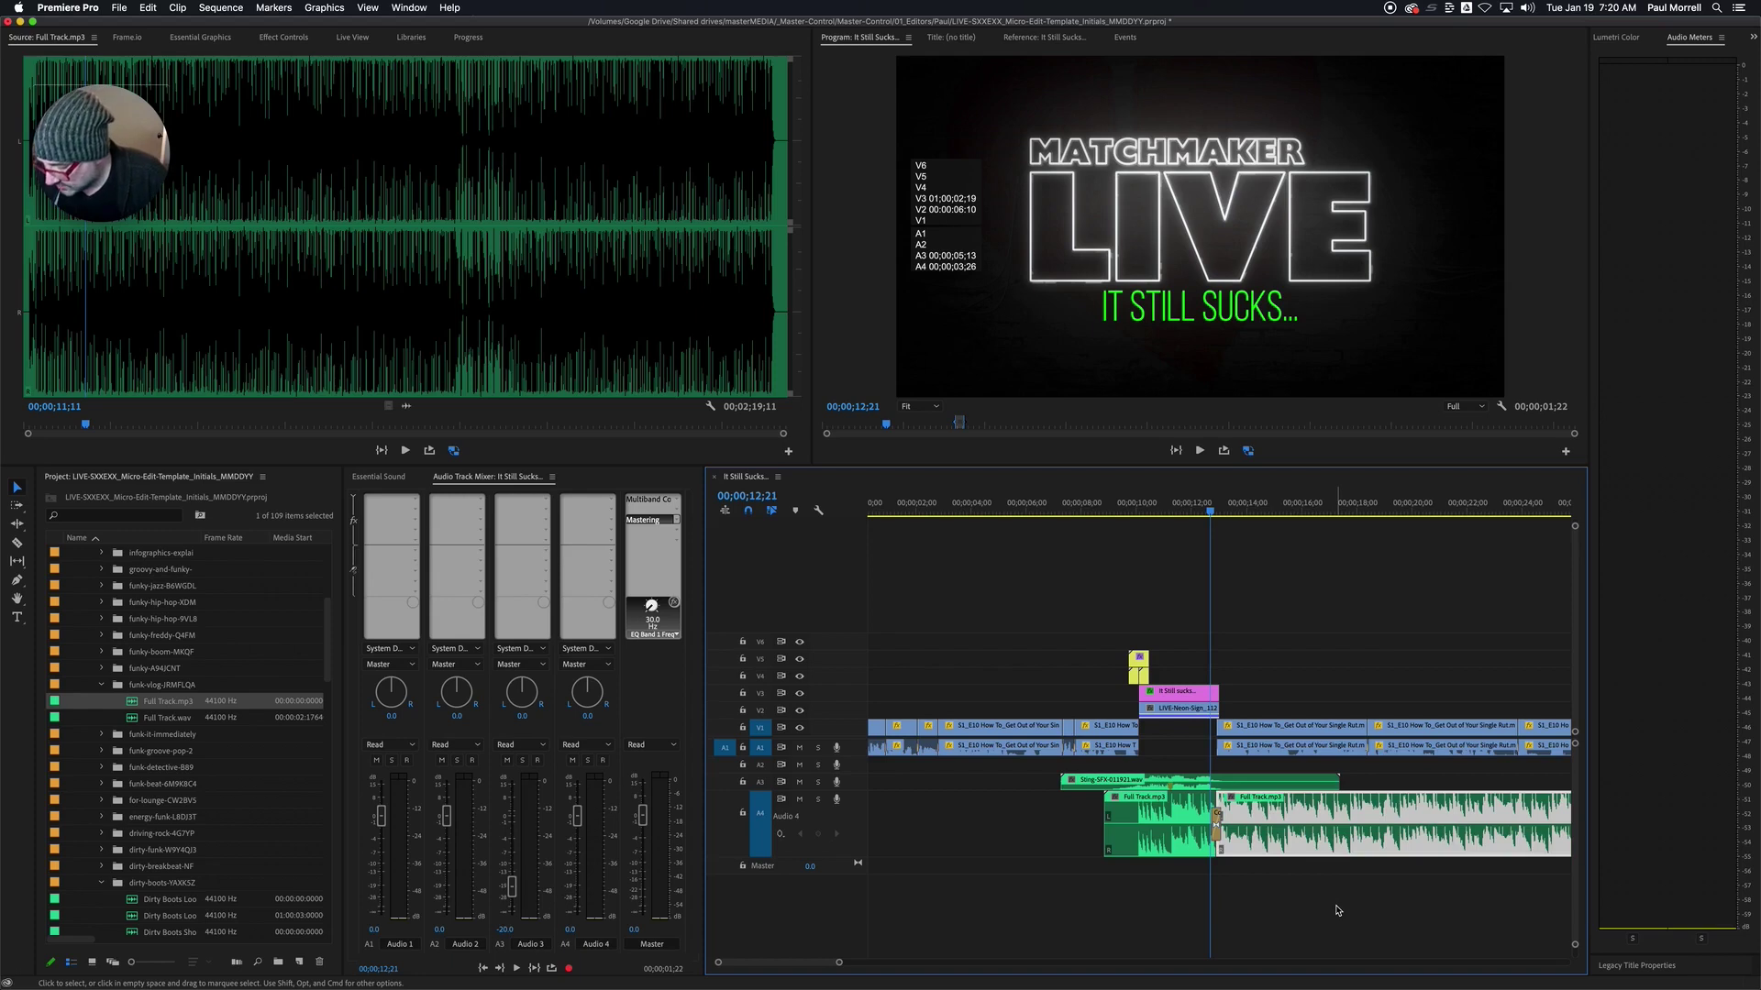
key(minus)
key(minus)
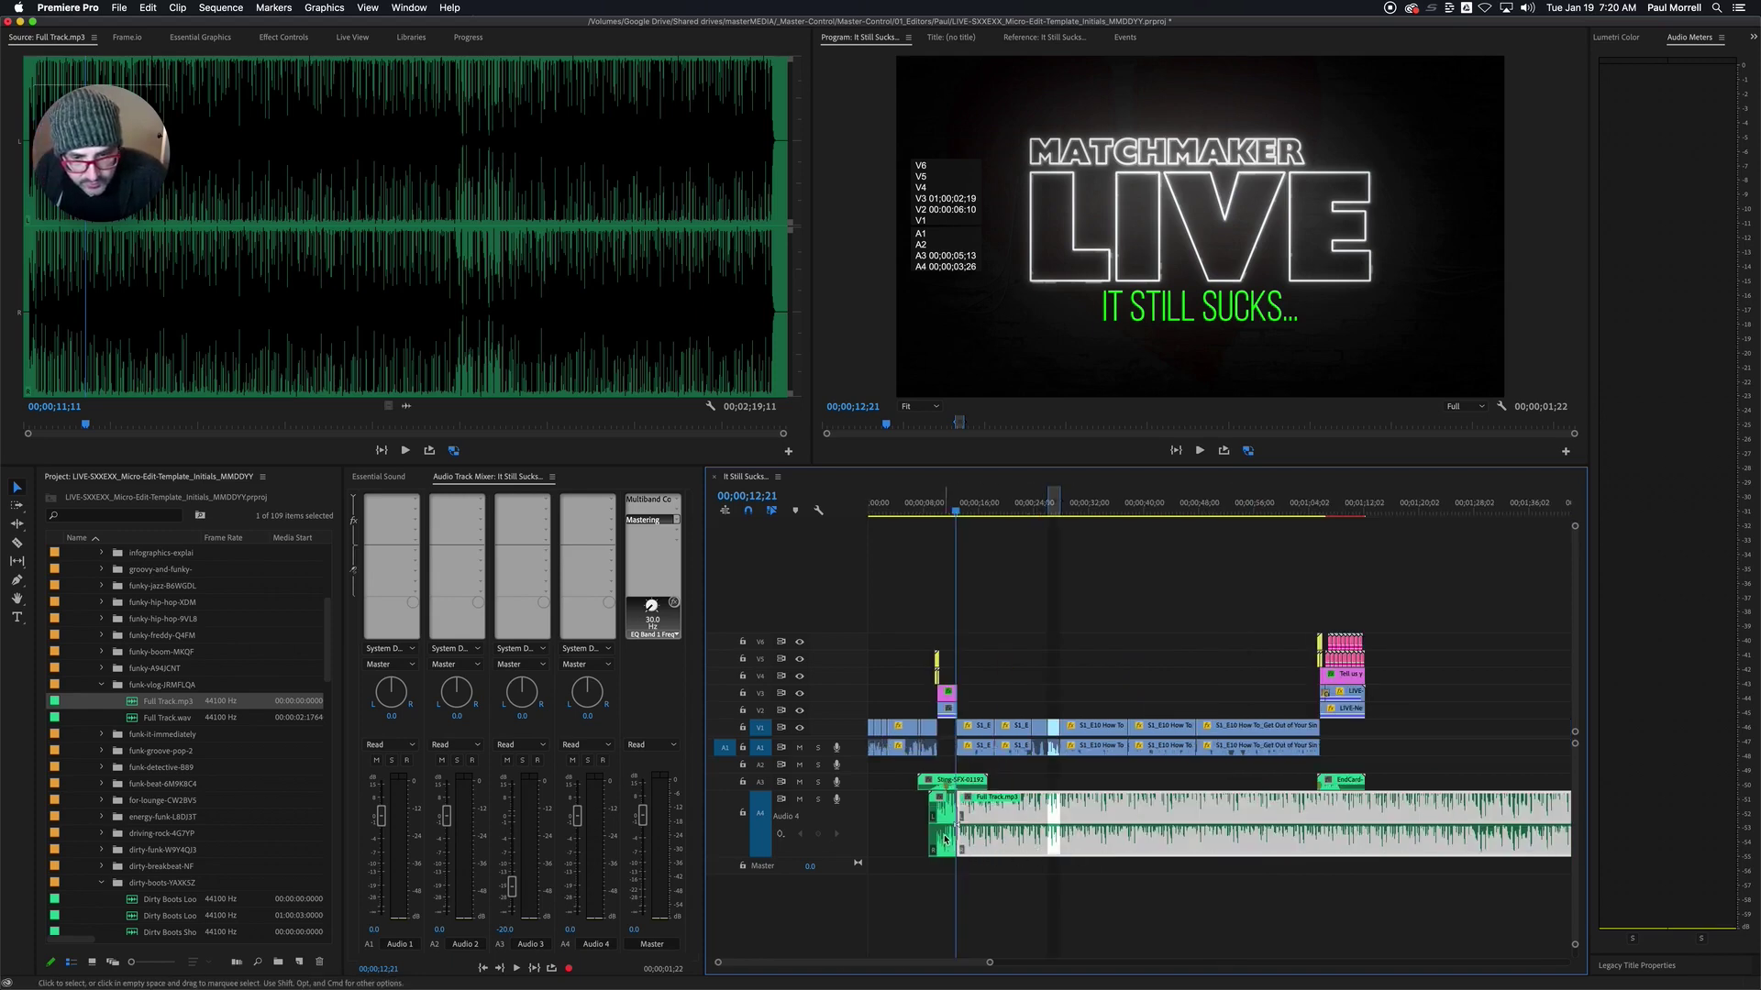
click(1048, 925)
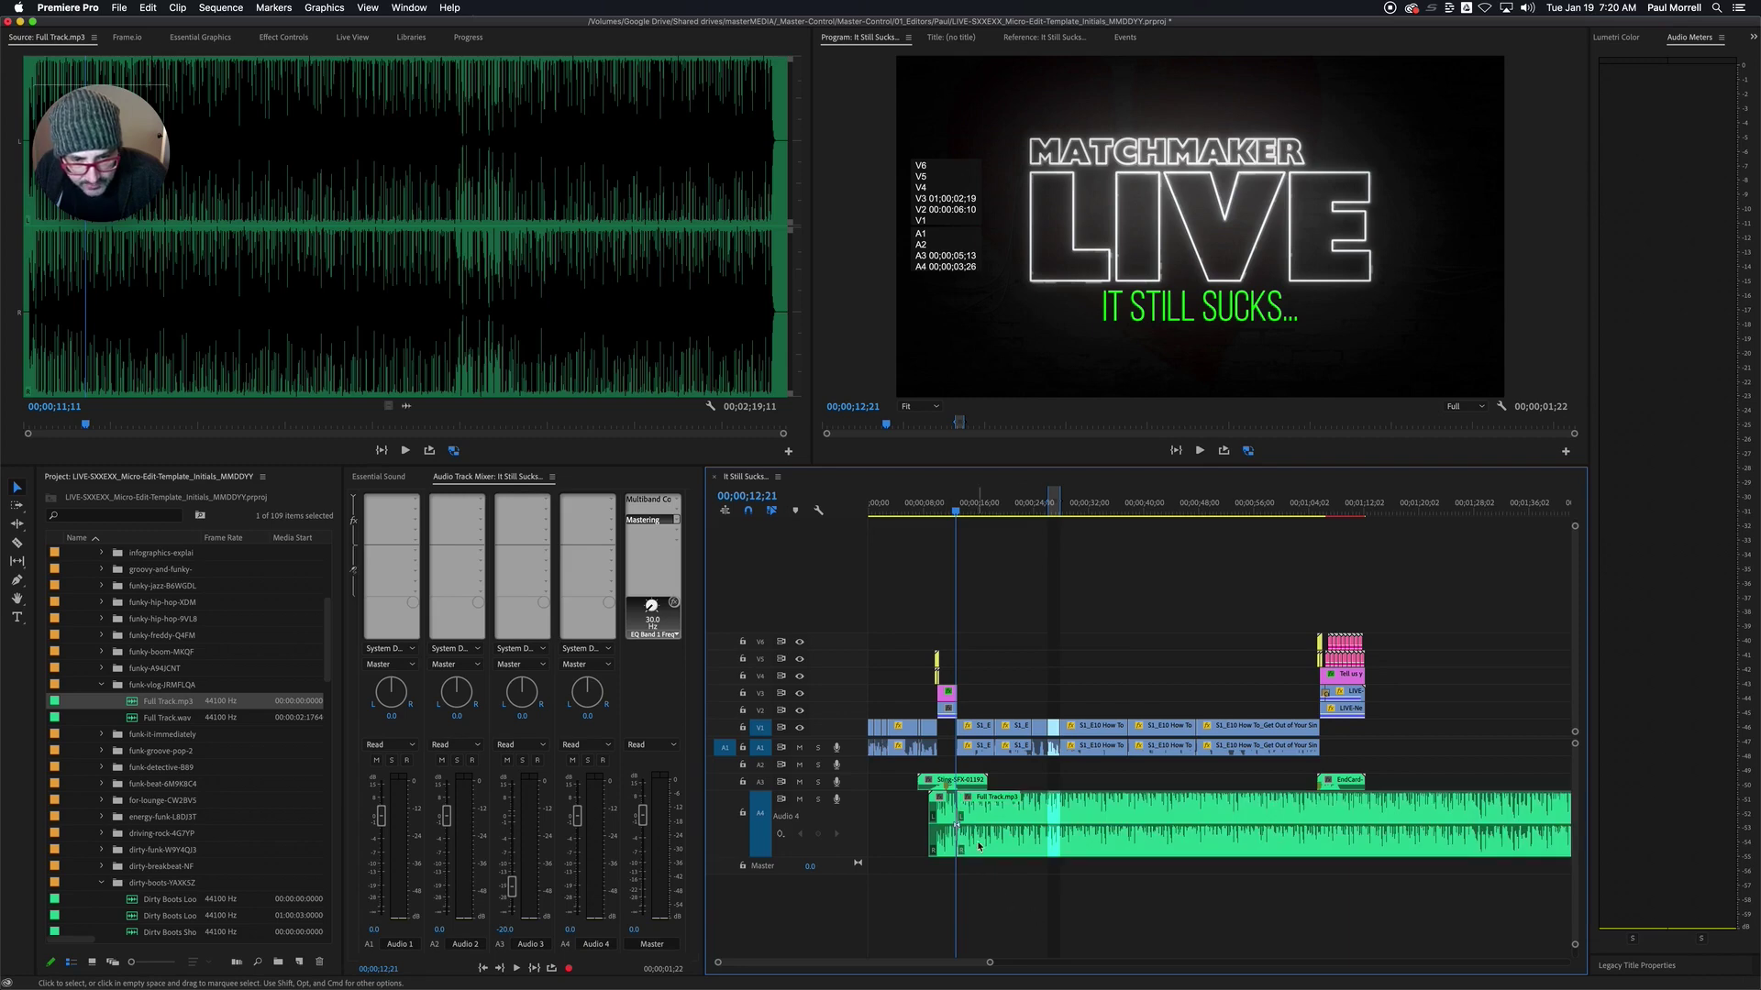
click(1061, 844)
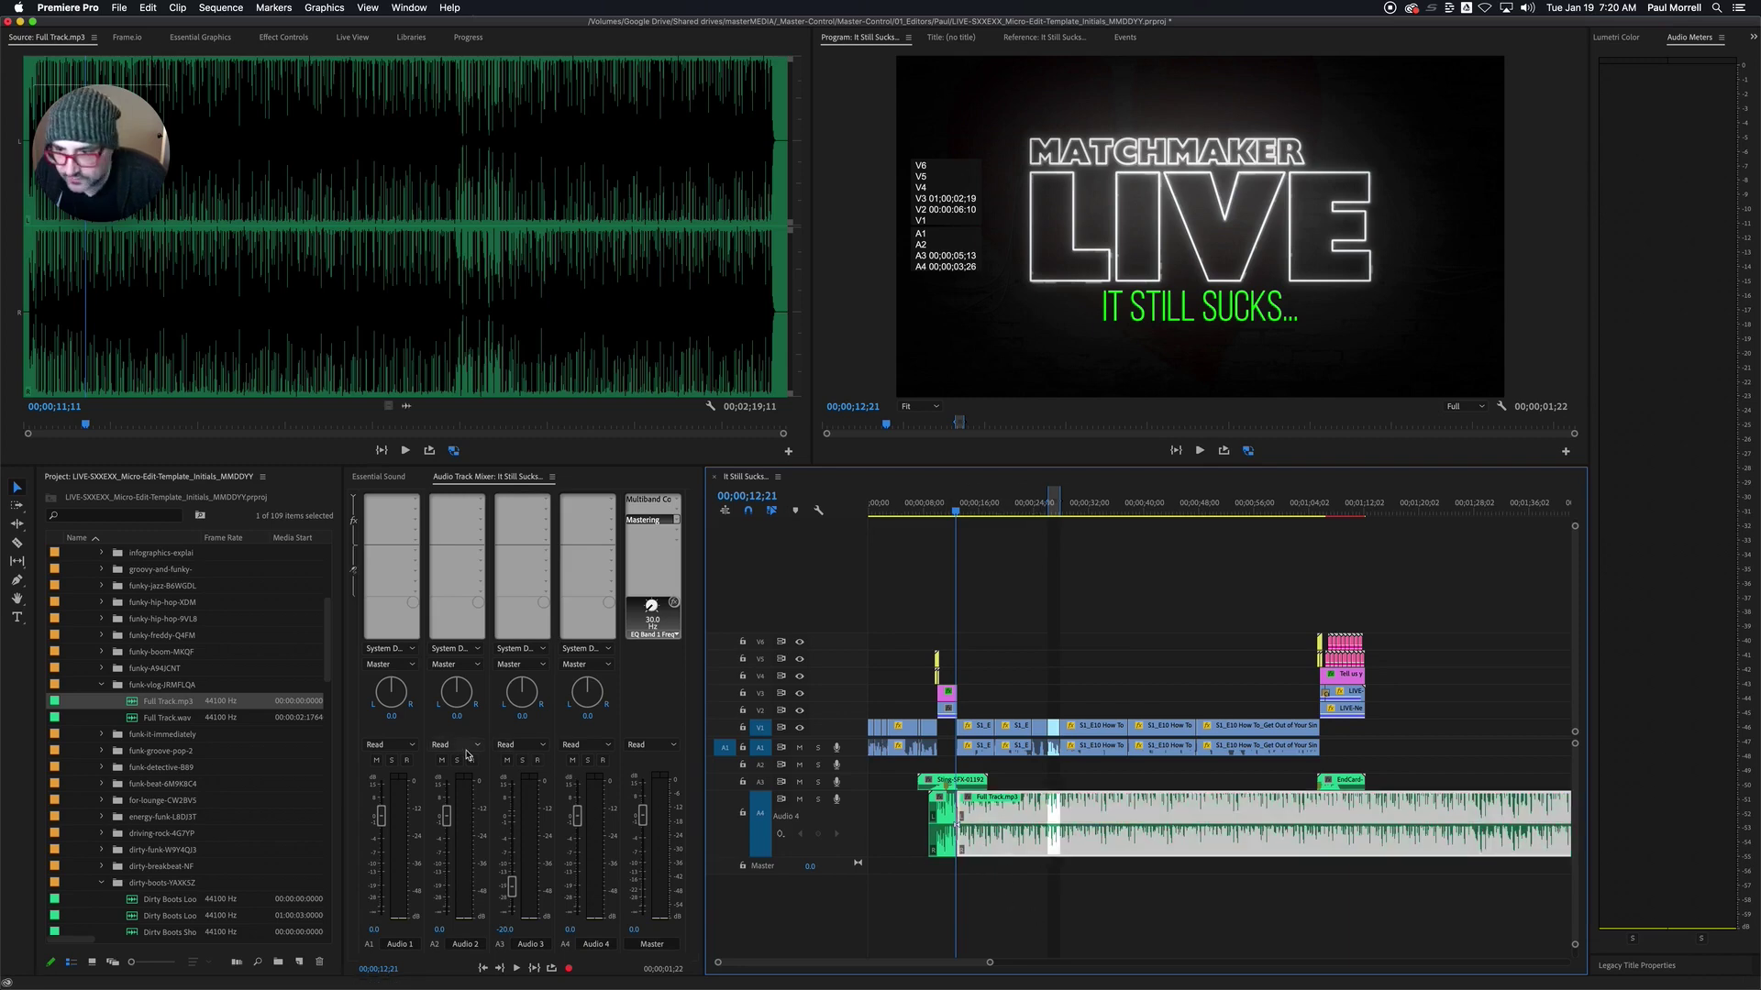
click(385, 477)
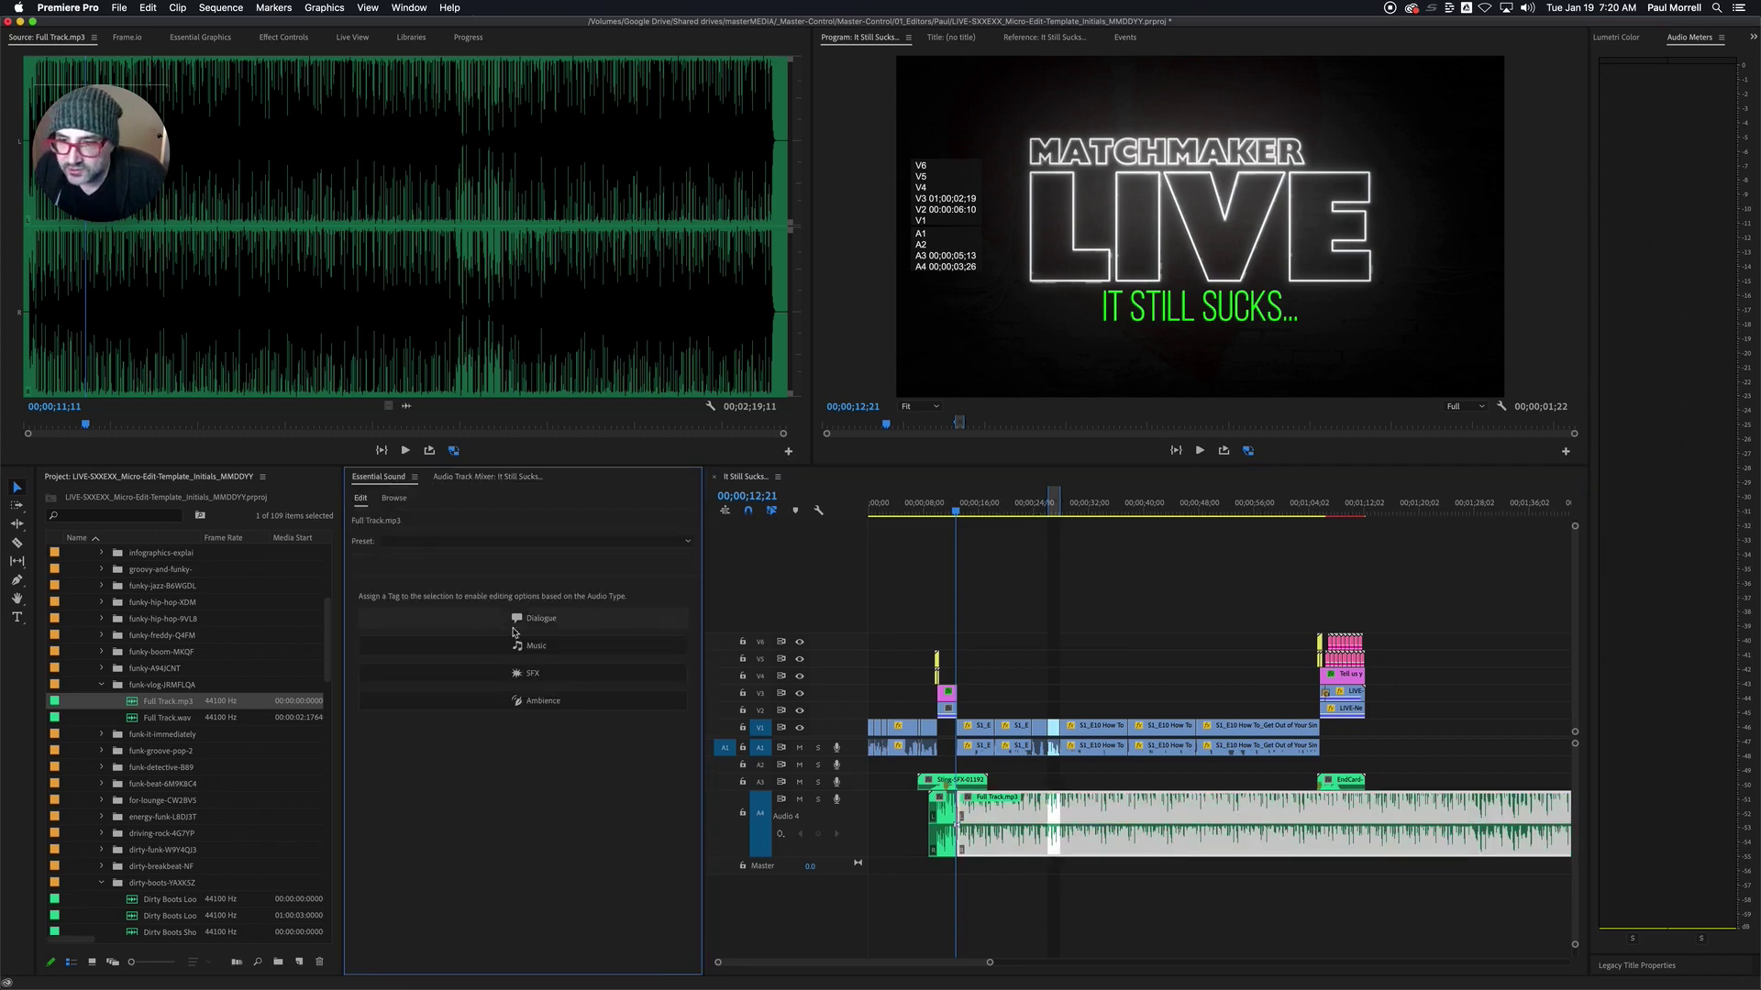
click(551, 651)
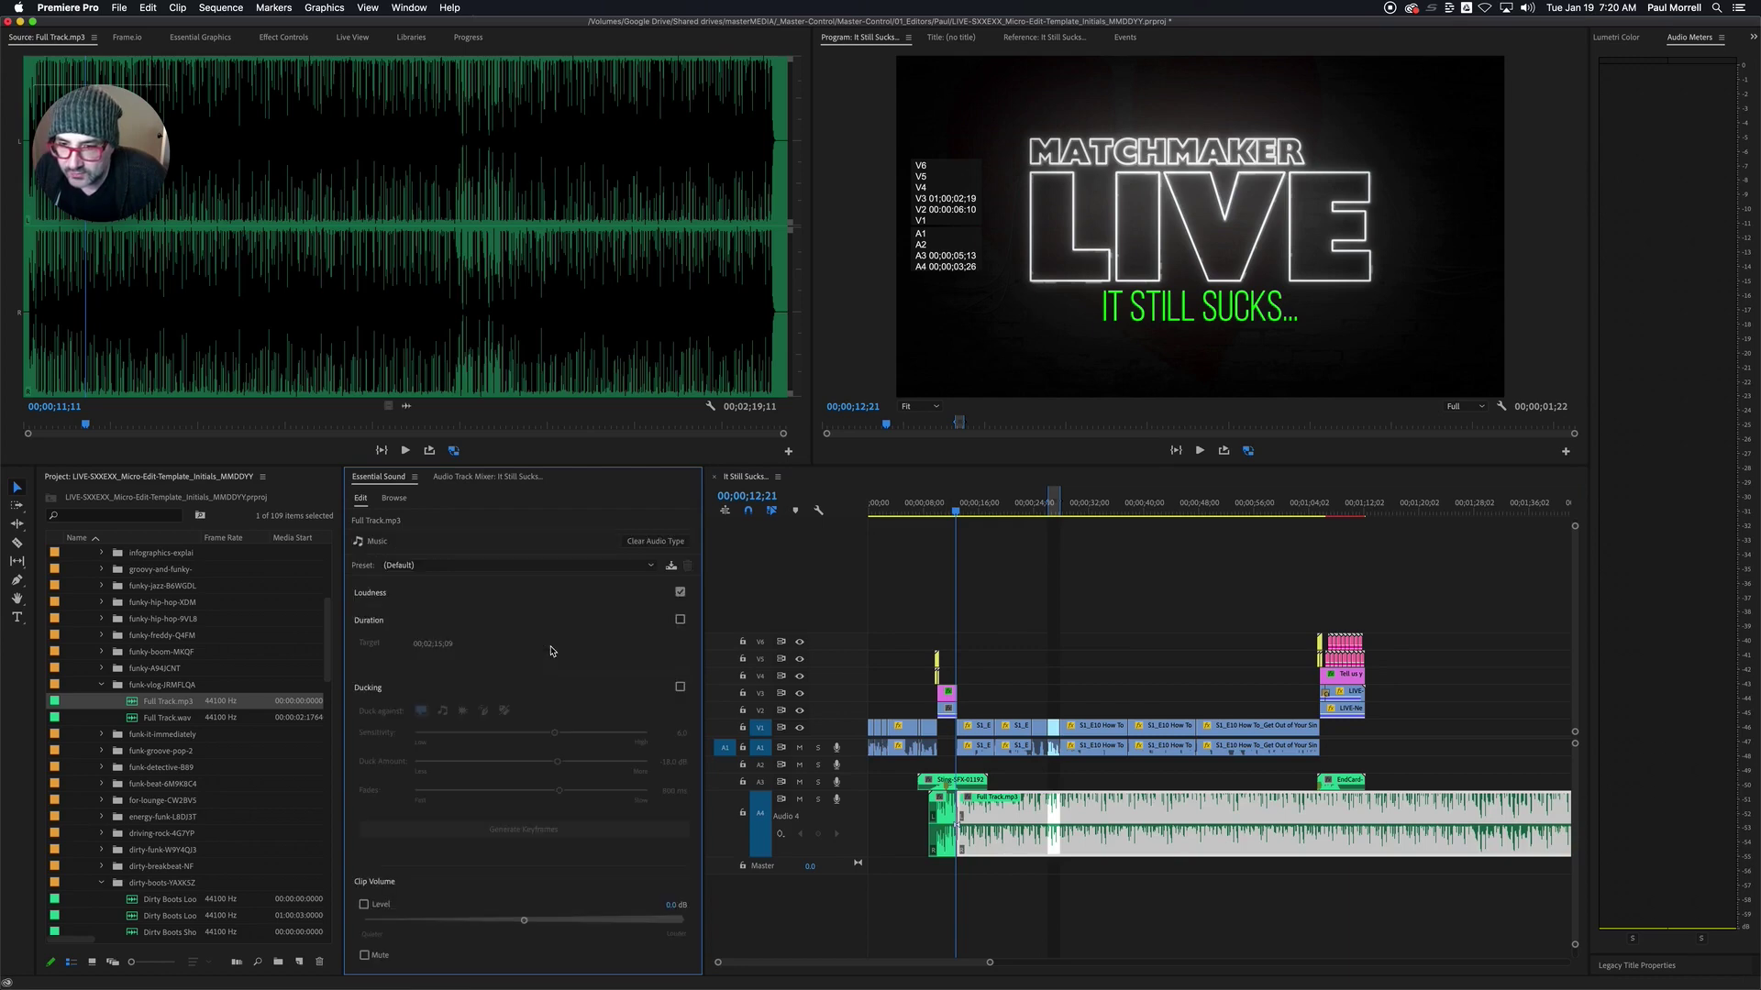
click(516, 566)
click(439, 596)
click(922, 873)
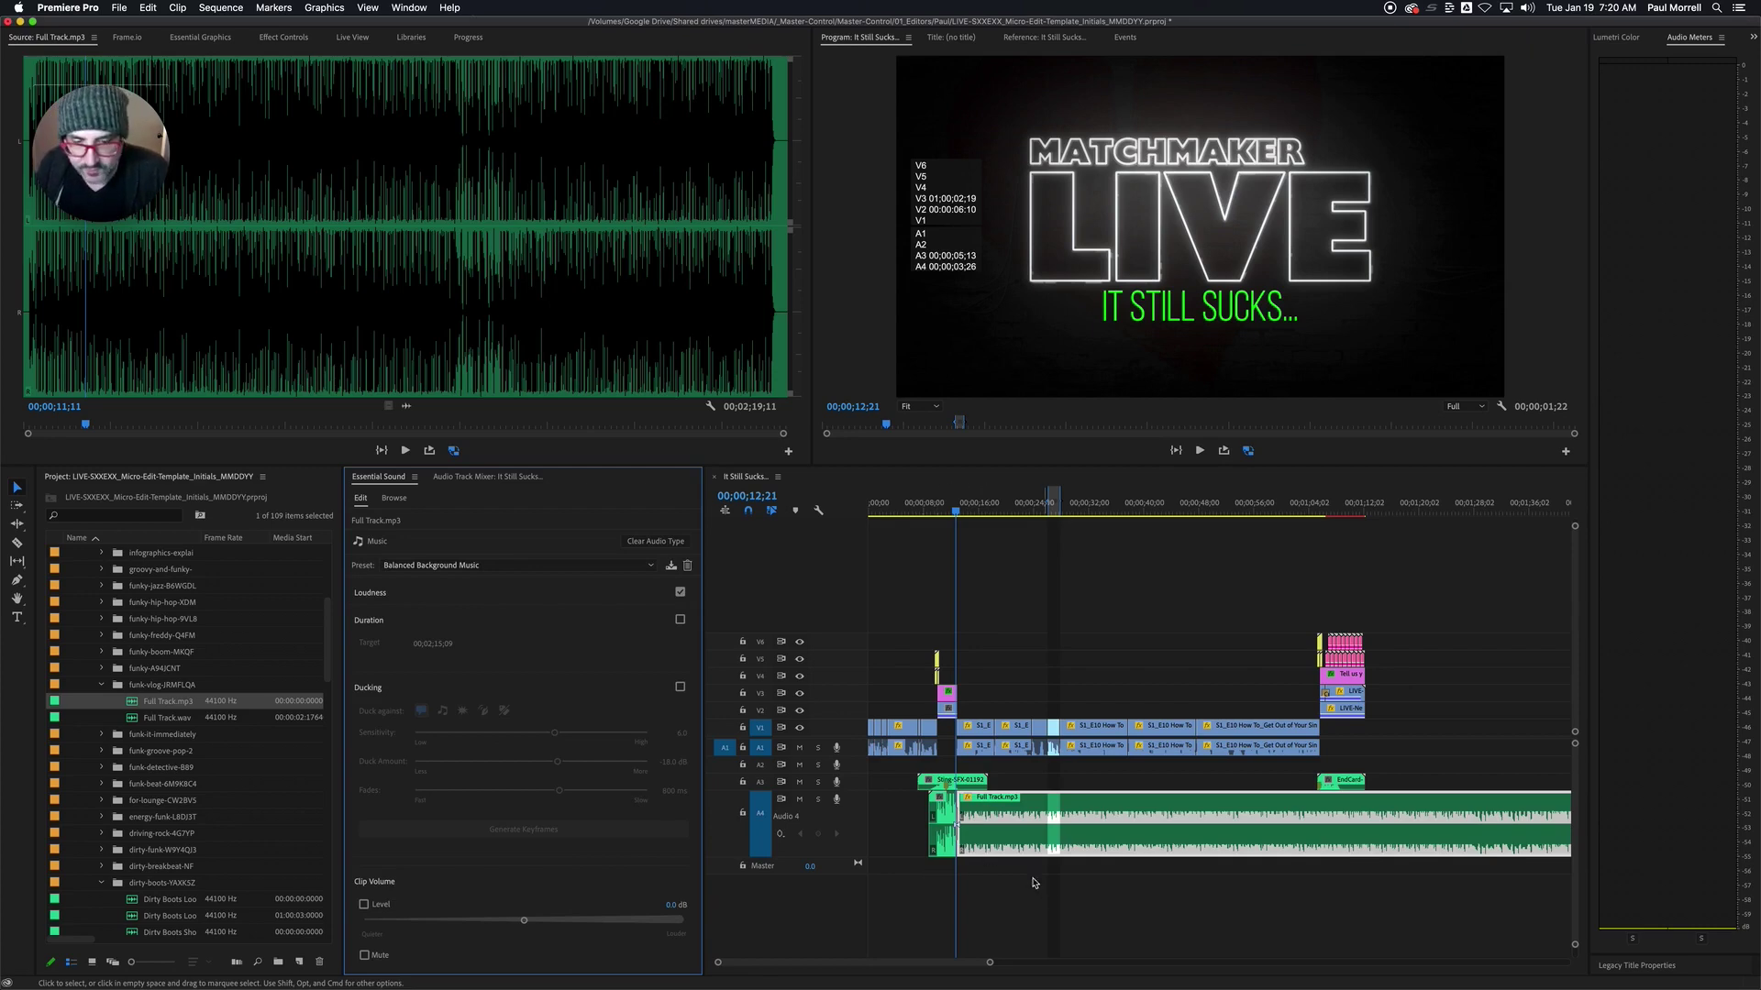
click(974, 555)
- Play the music transition out of the sting and check the track levels in the Audio Track Mixer
click(977, 510)
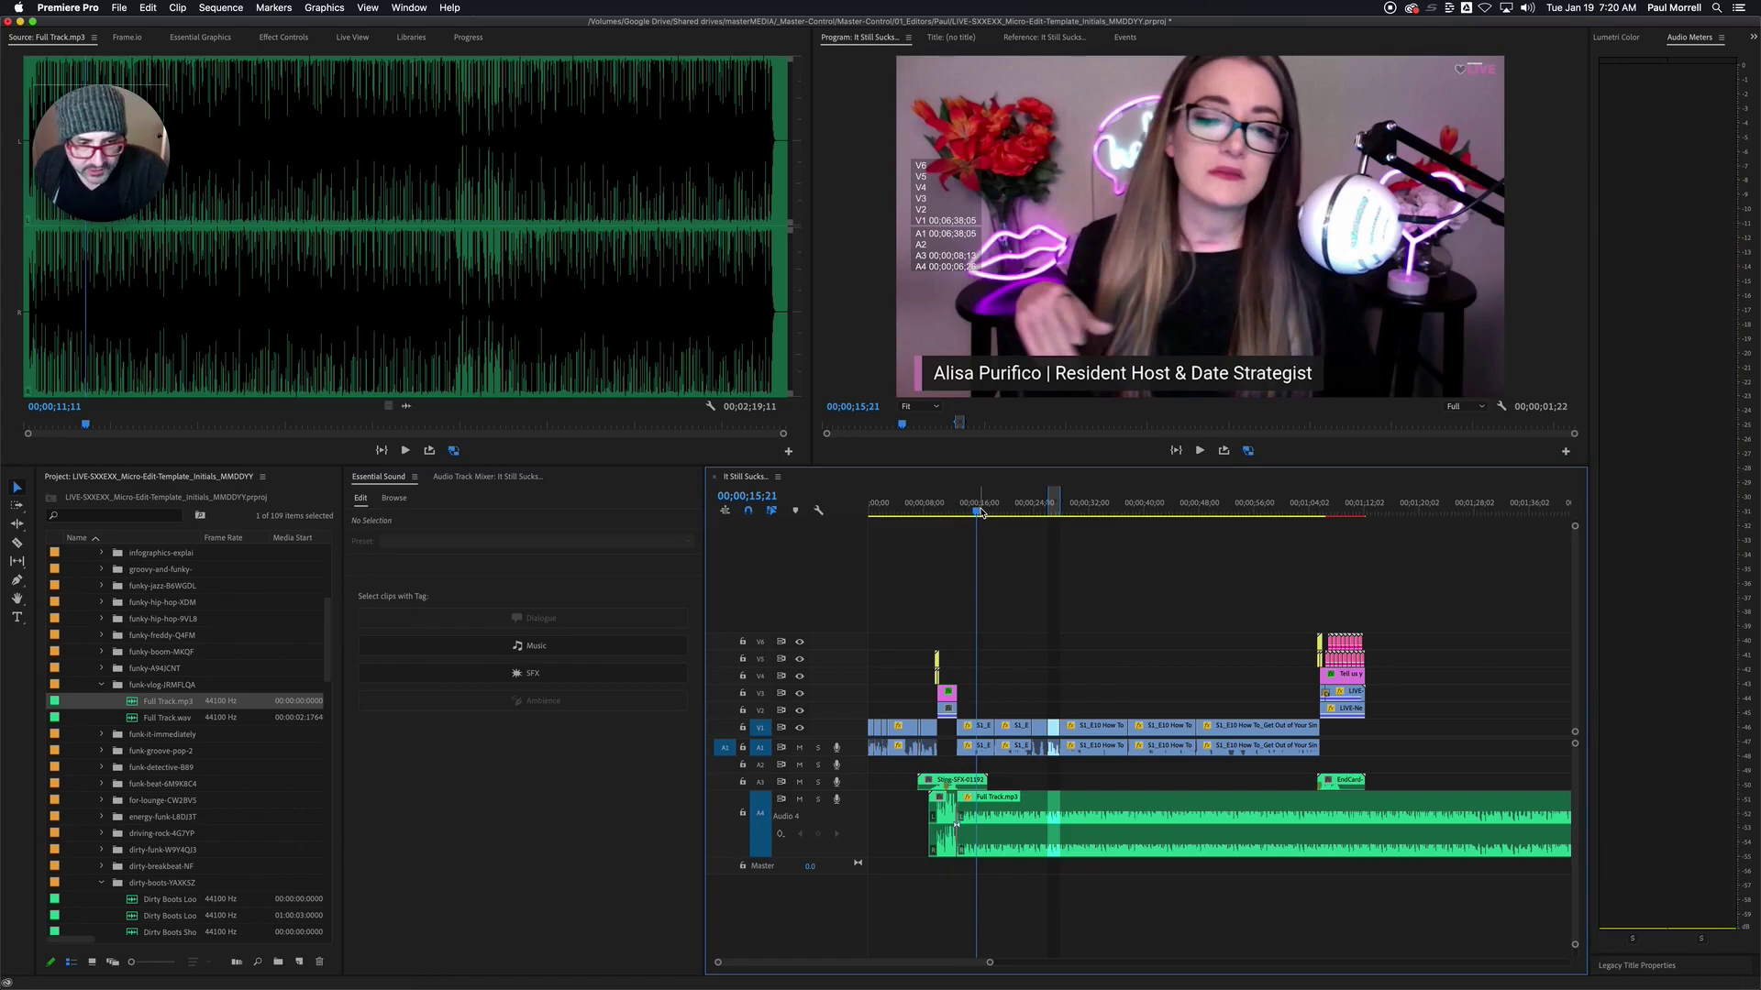
key(equal)
key(equal)
key(equal)
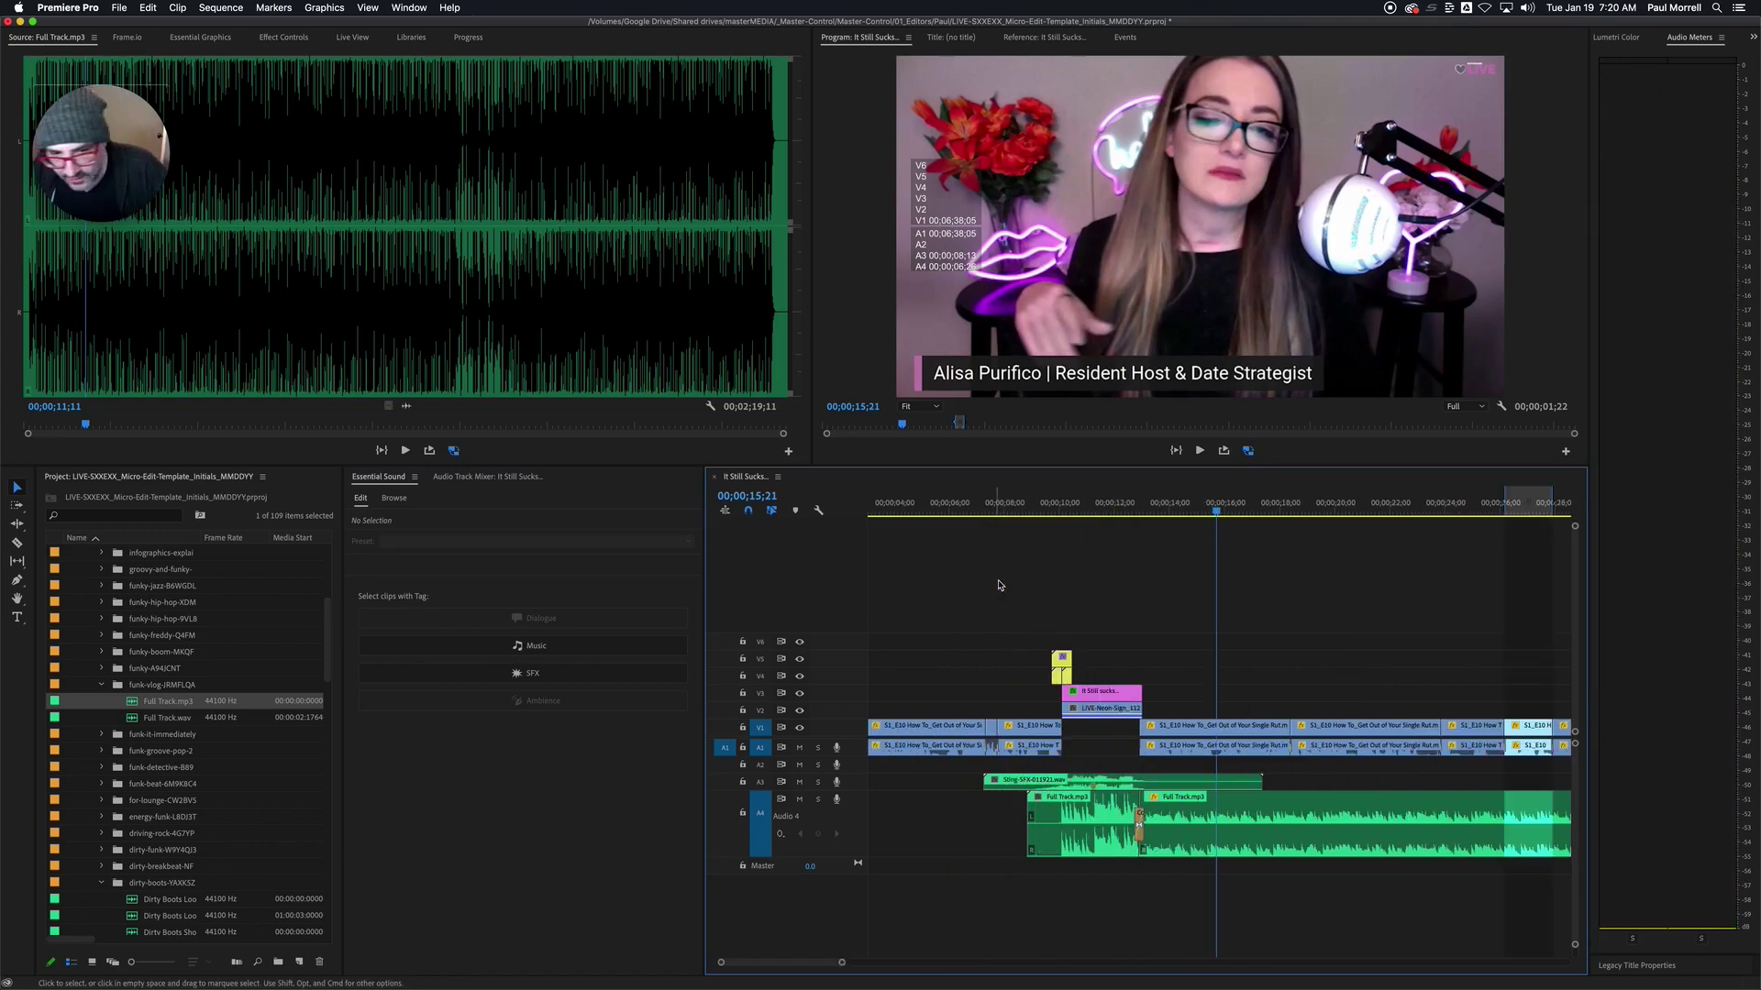
click(460, 477)
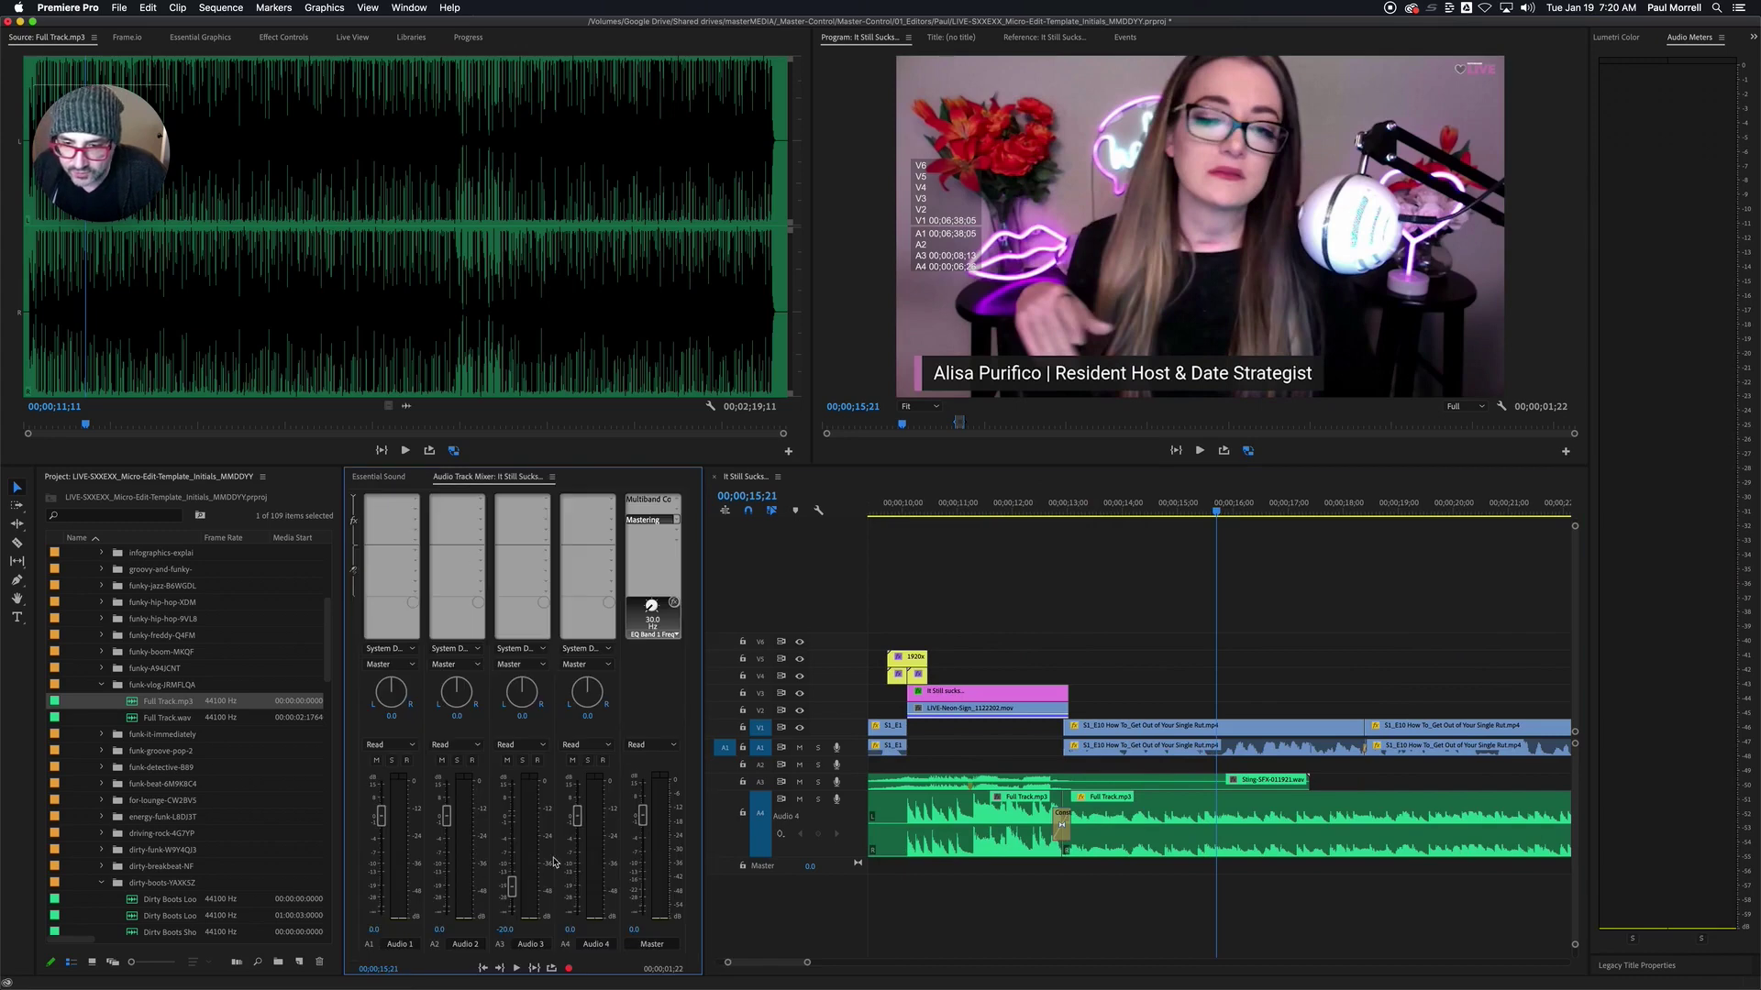
click(1056, 519)
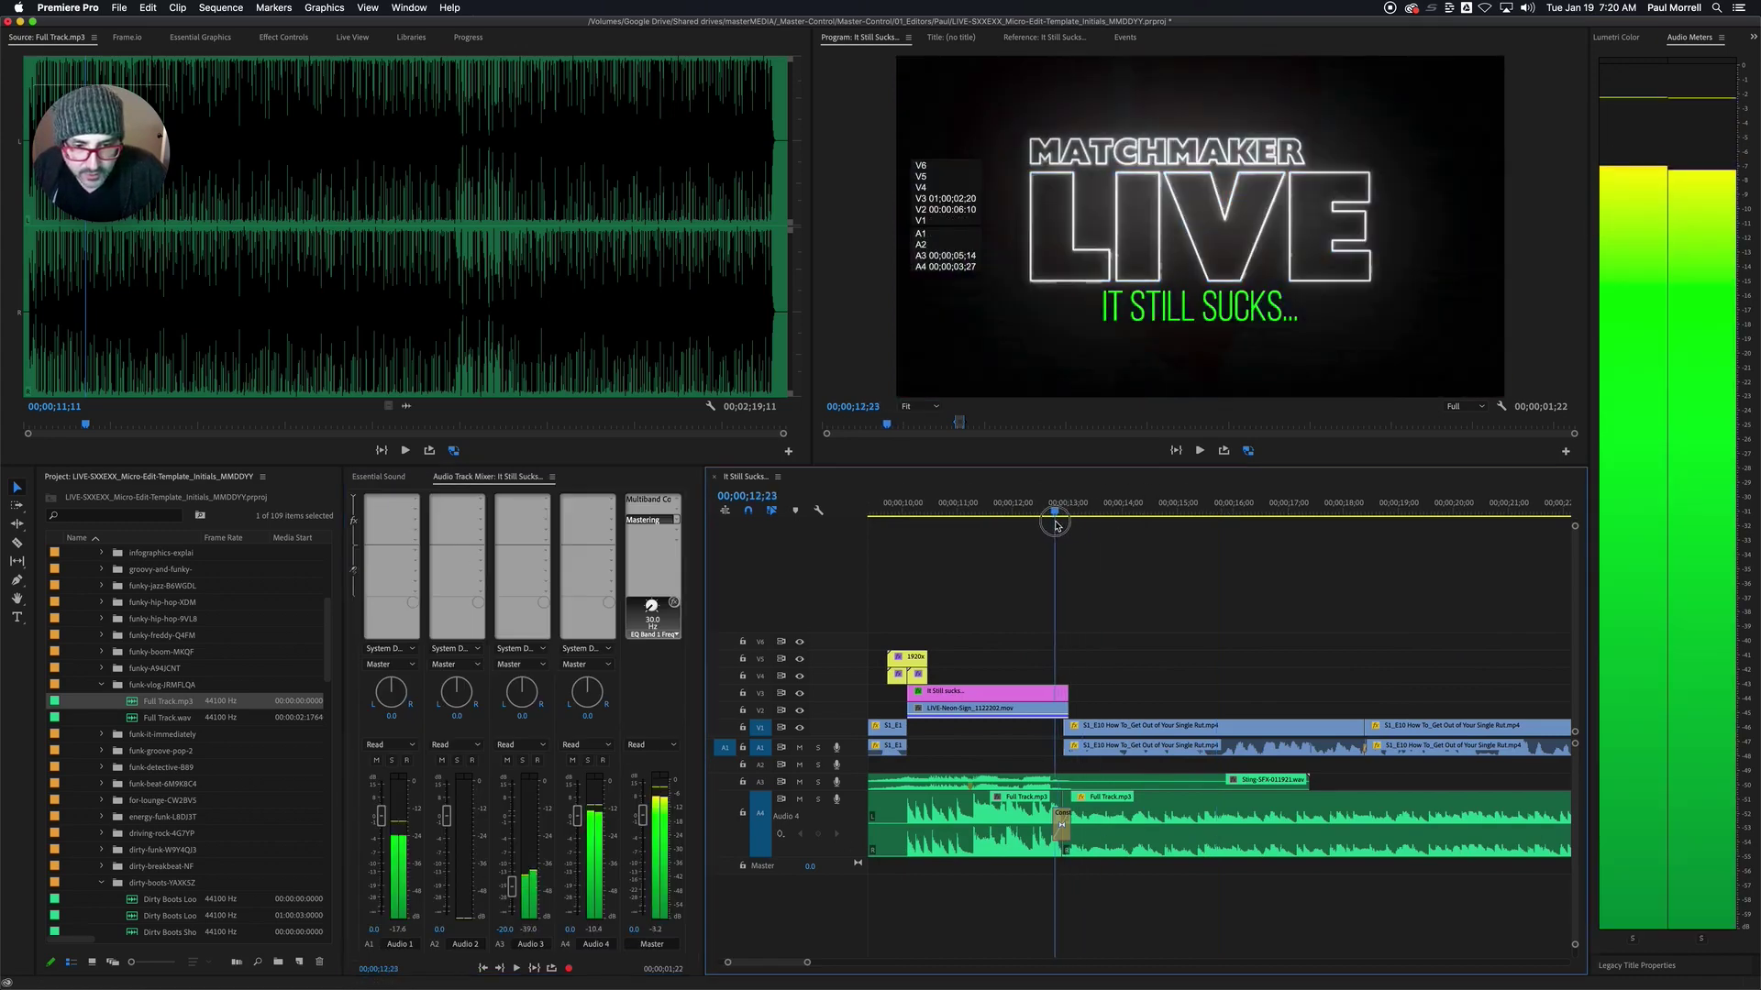
drag(1056, 524, 1053, 524)
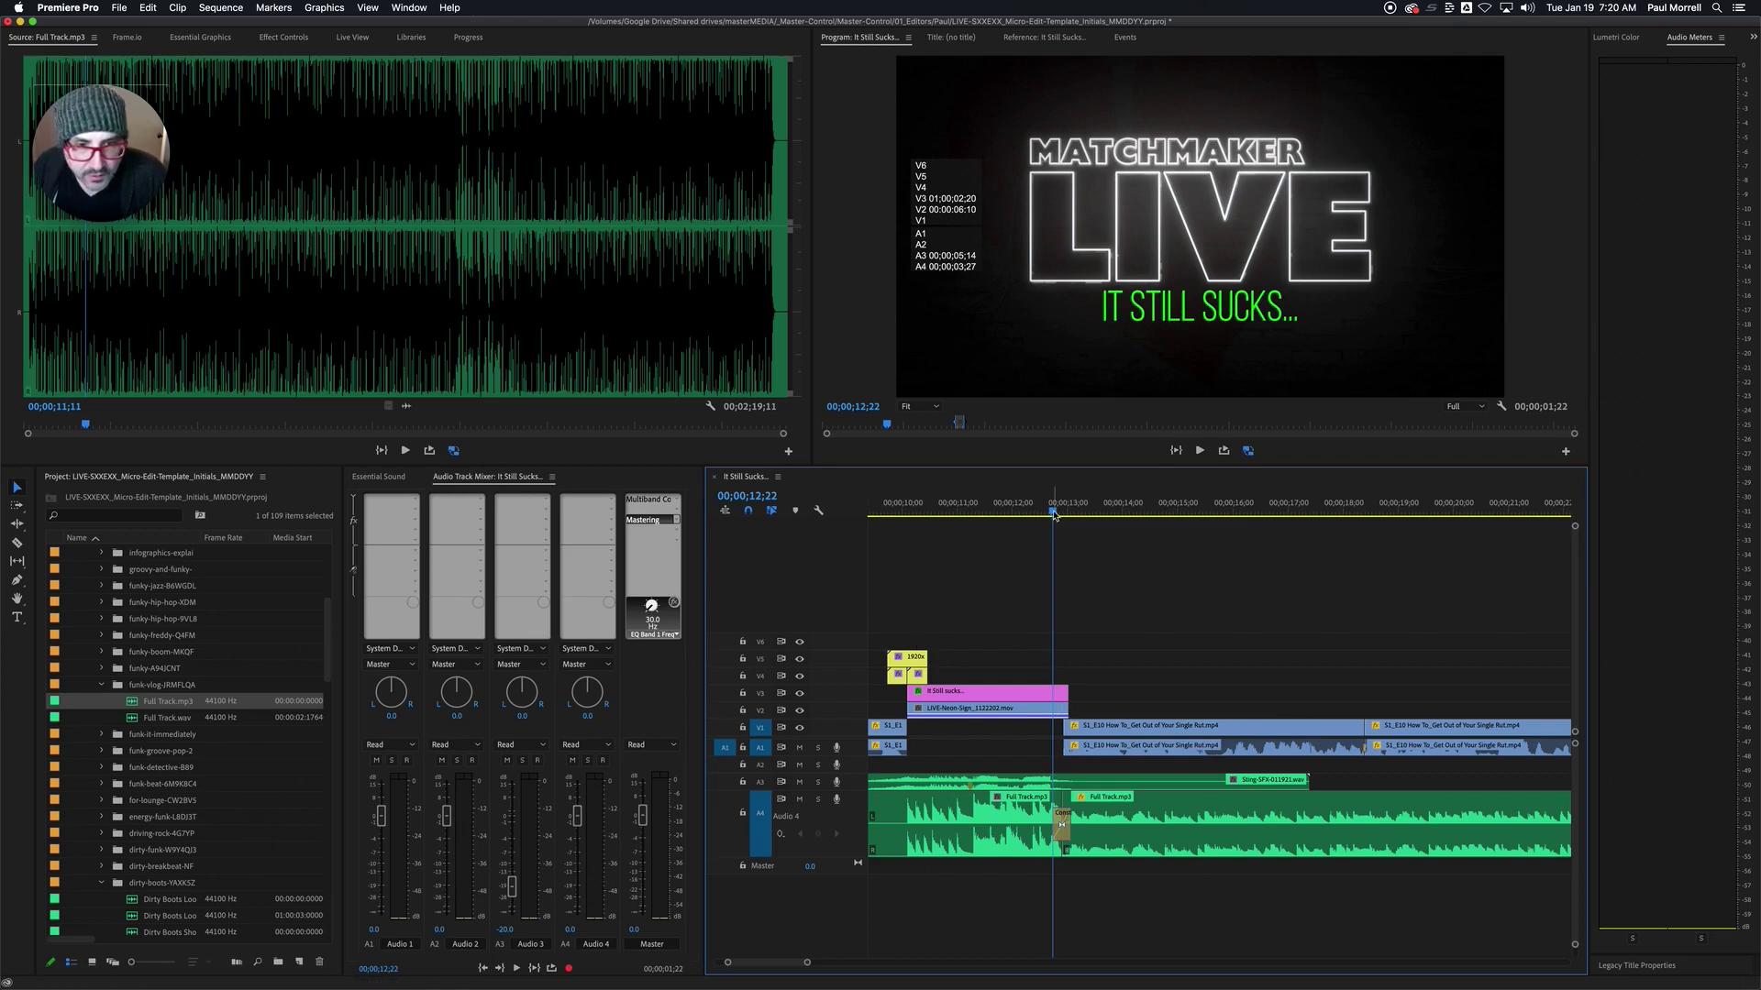
drag(1045, 510, 1024, 510)
- Play the sequence from the start and lower the Audio 4 track volume, trying -10 dB before settling on -20 dB
key(Home)
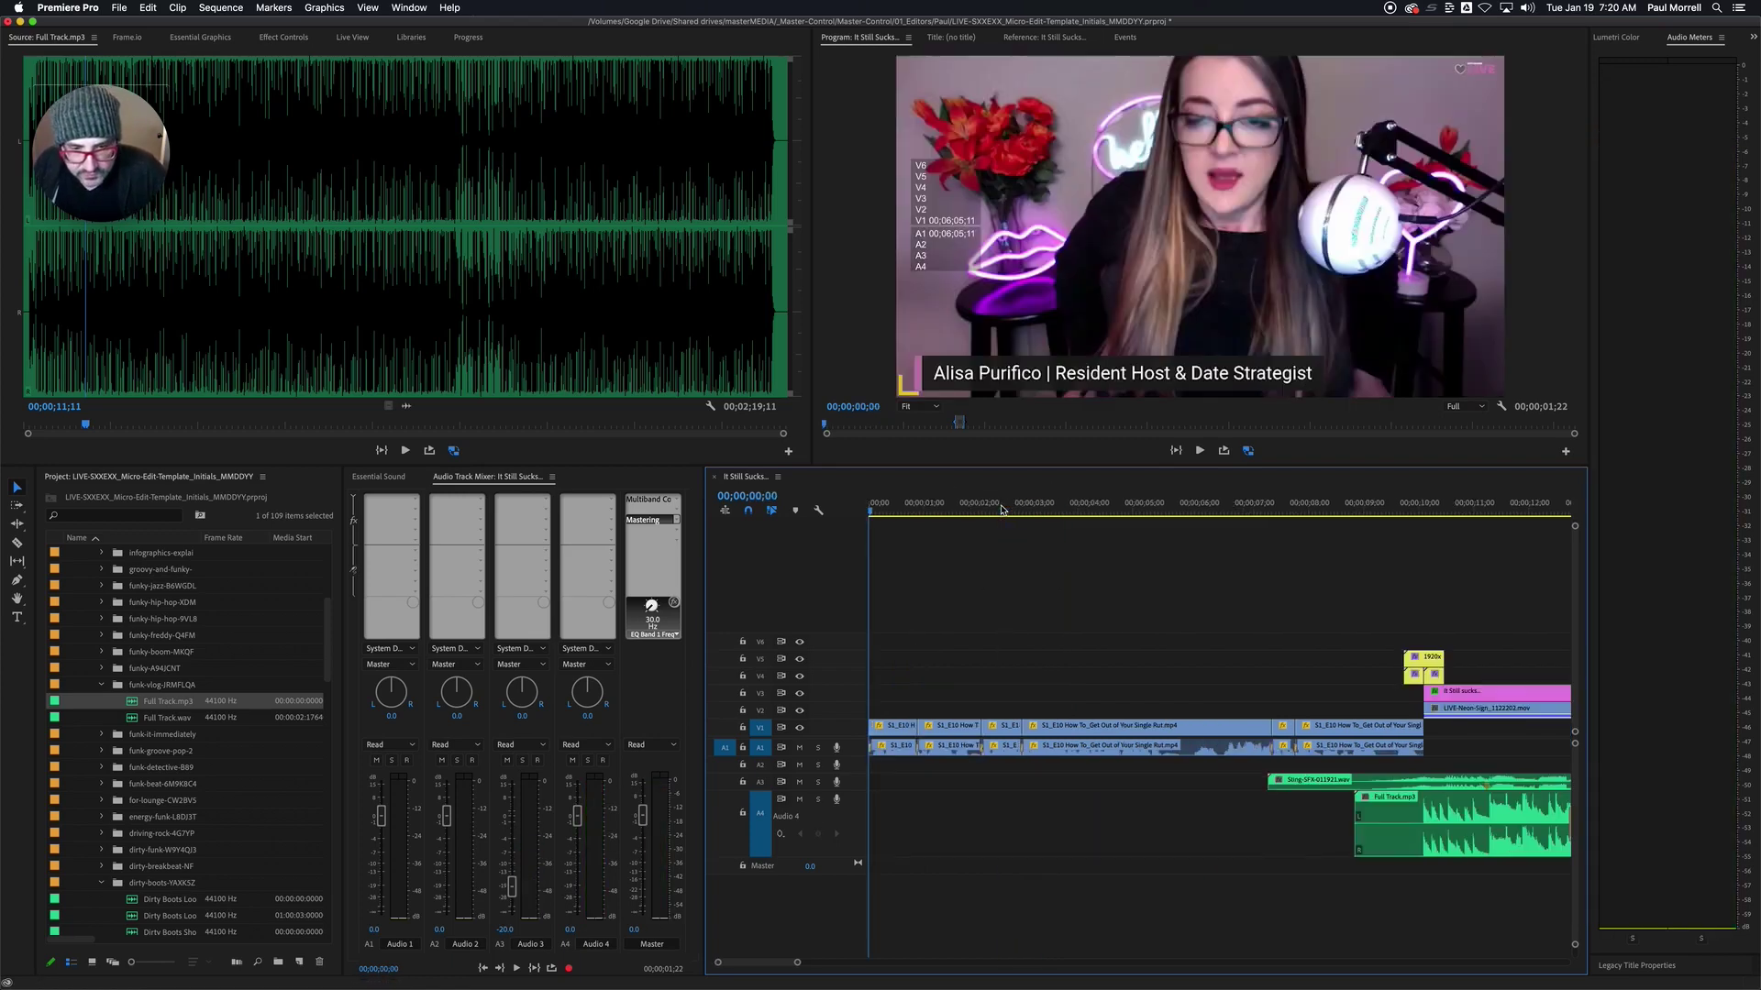
key(space)
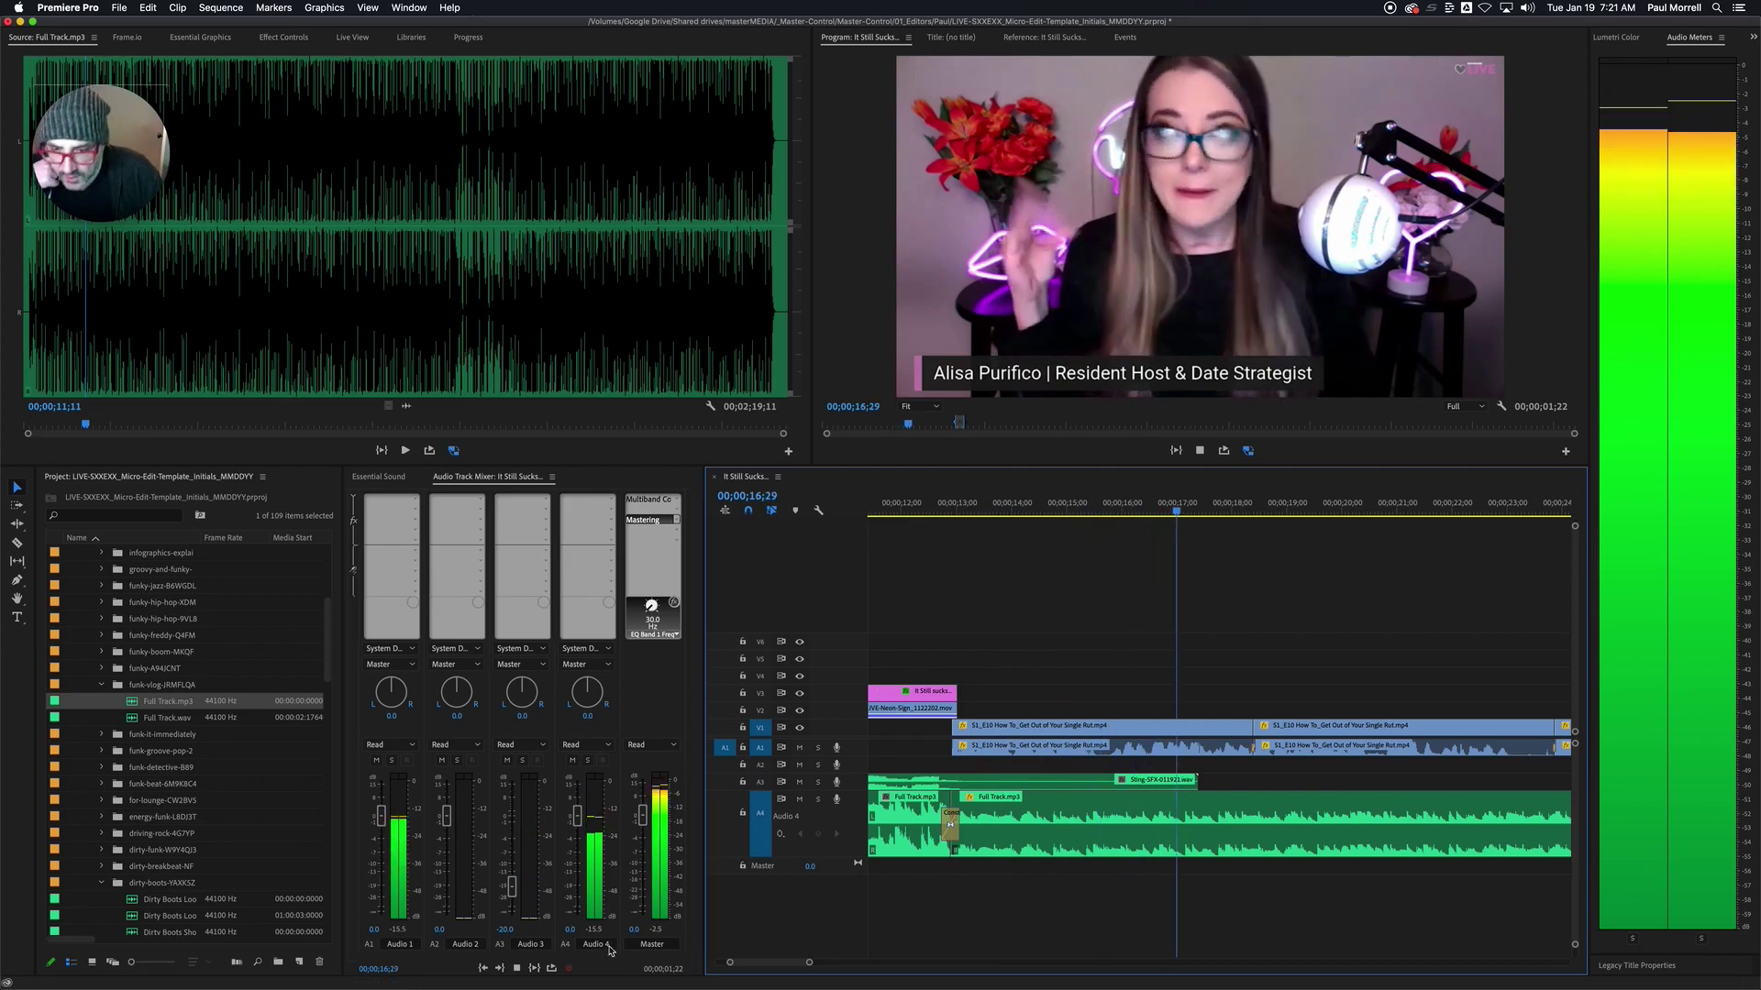
click(569, 929)
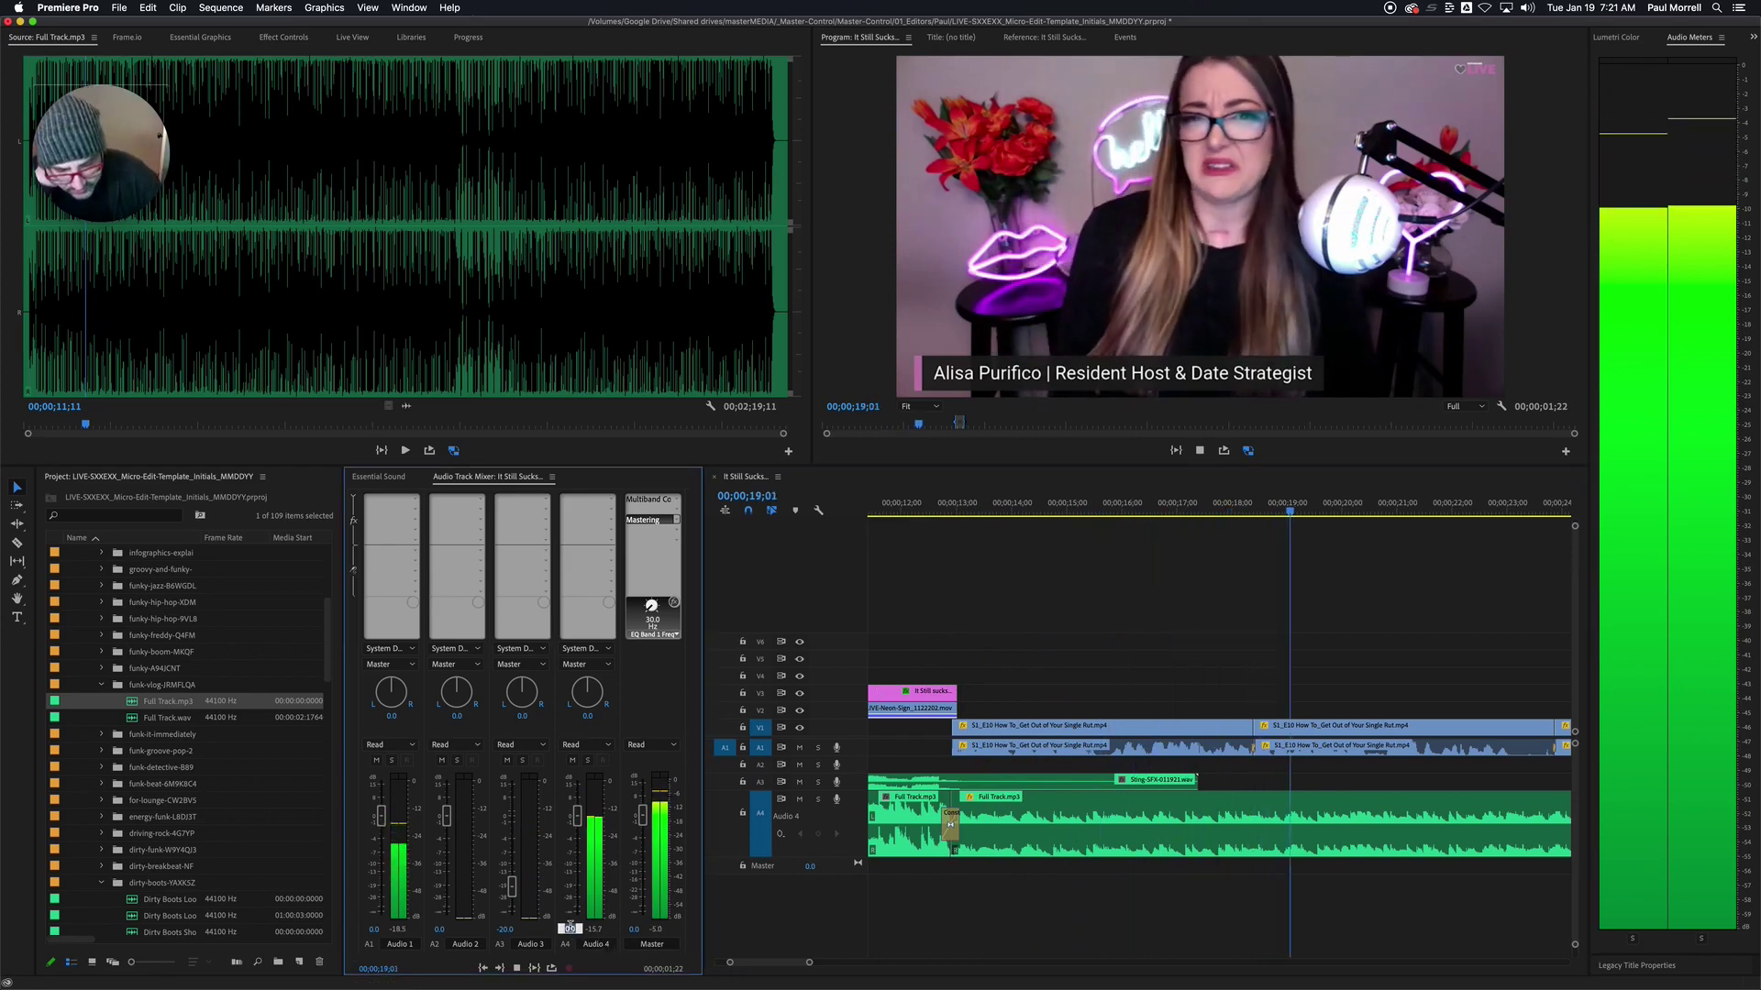
text(-10)
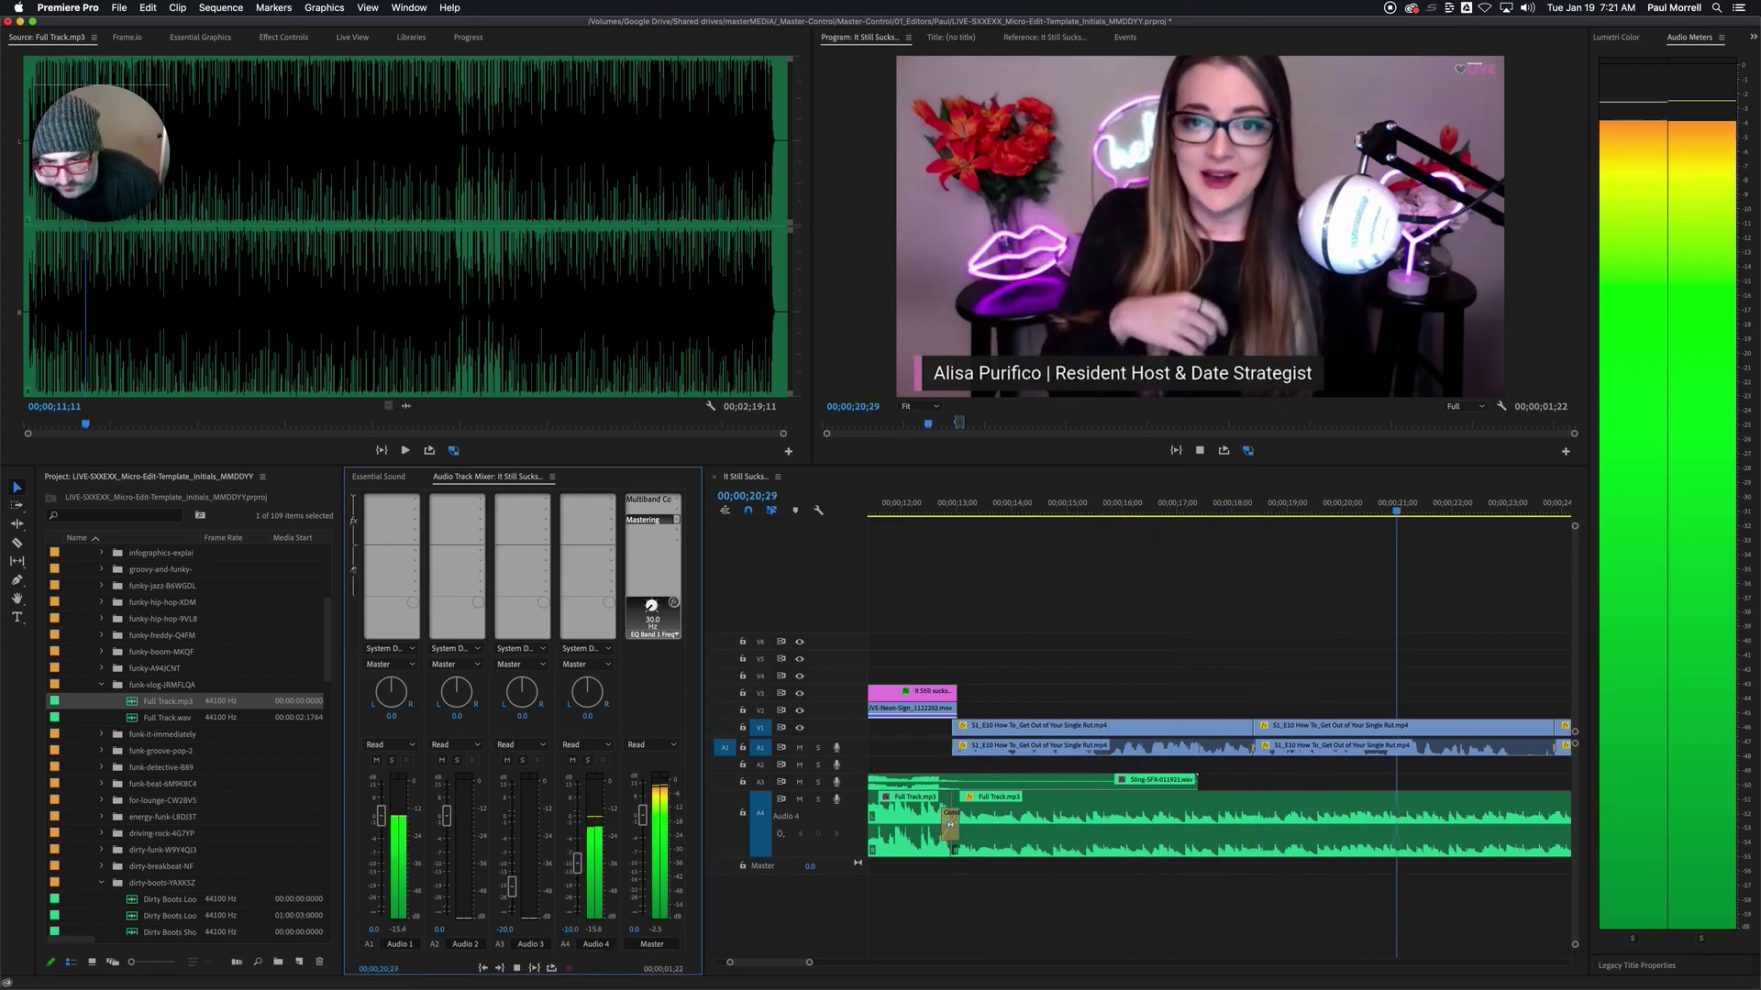
key(Return)
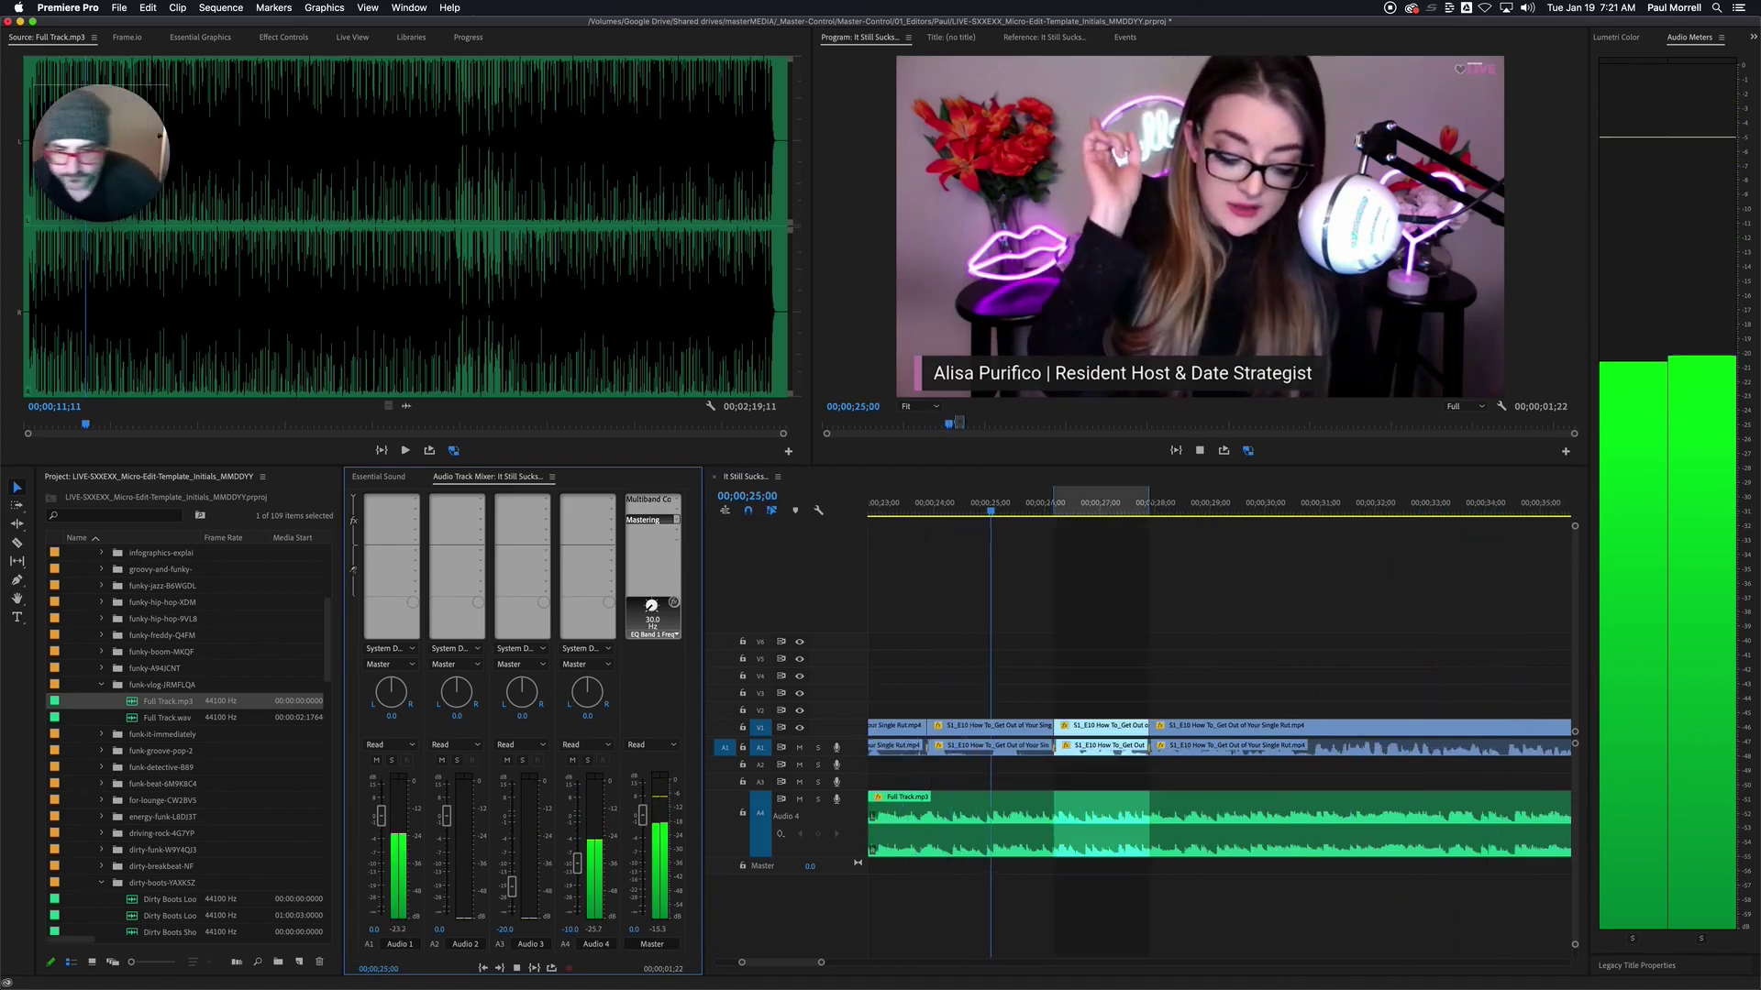
click(570, 929)
text(-15)
key(Return)
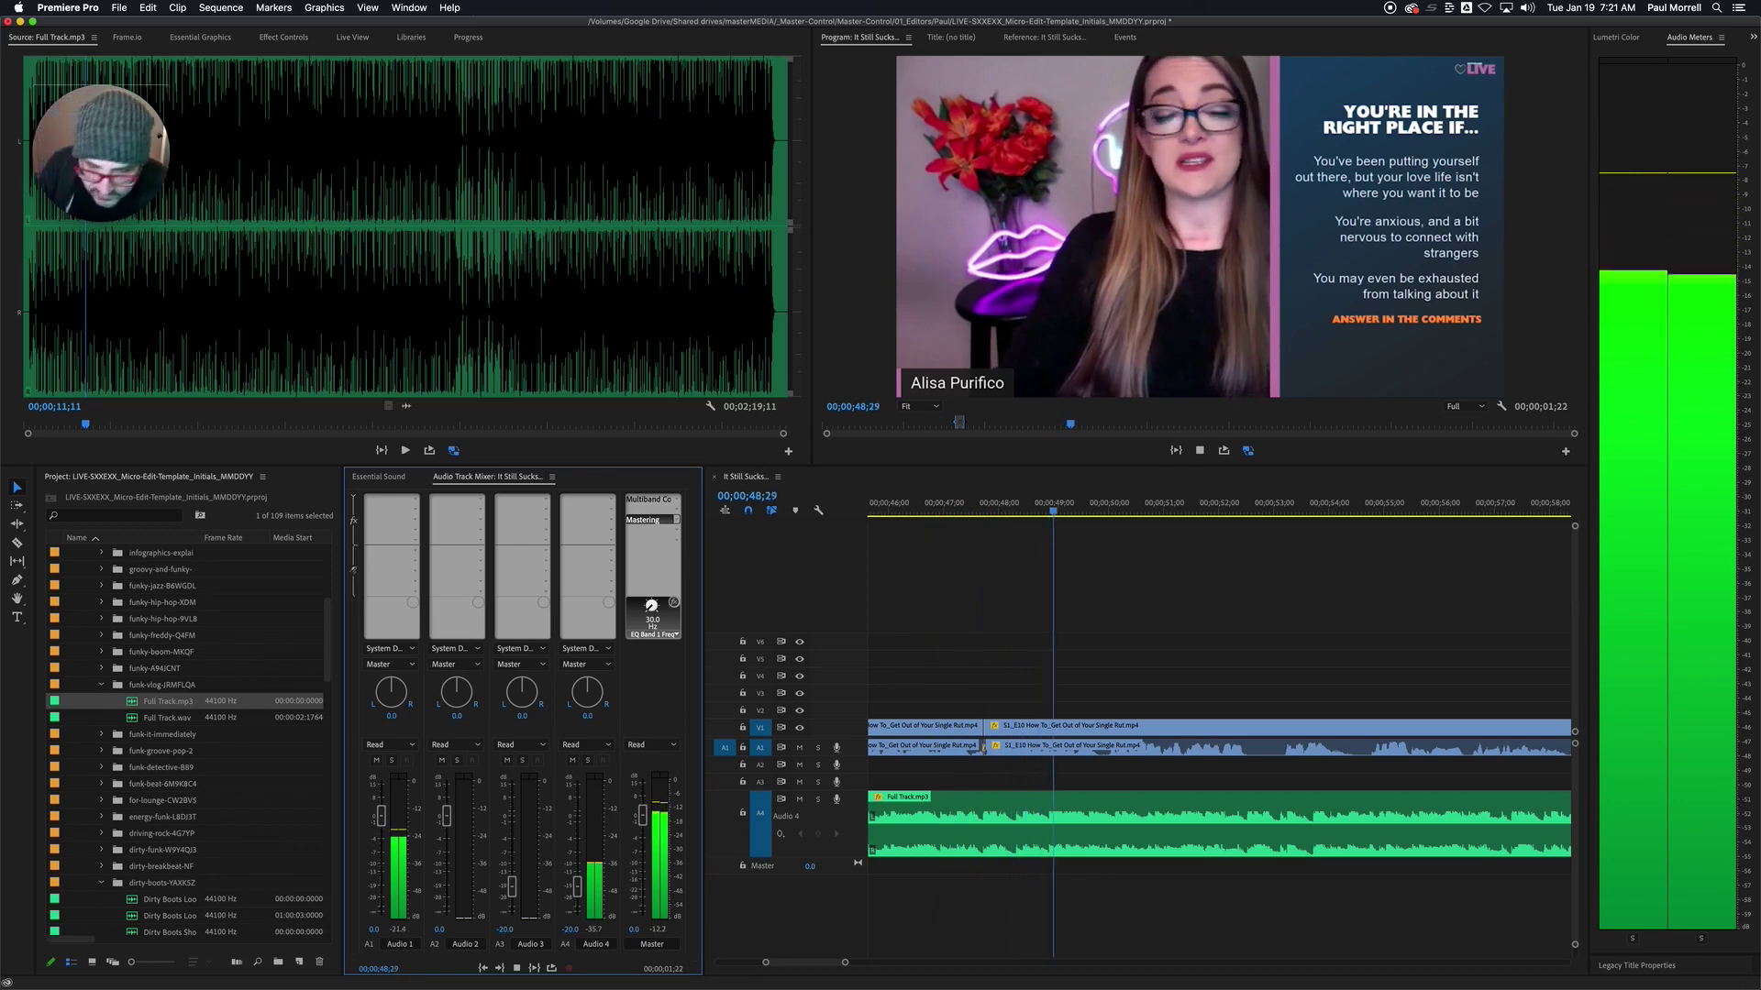
key(space)
- Trim the end of Full Track.mp3 on A4 back to the end of the end card, and go to the end of the sequence
key(minus)
key(minus)
key(minus)
key(minus)
mouse_move(973, 986)
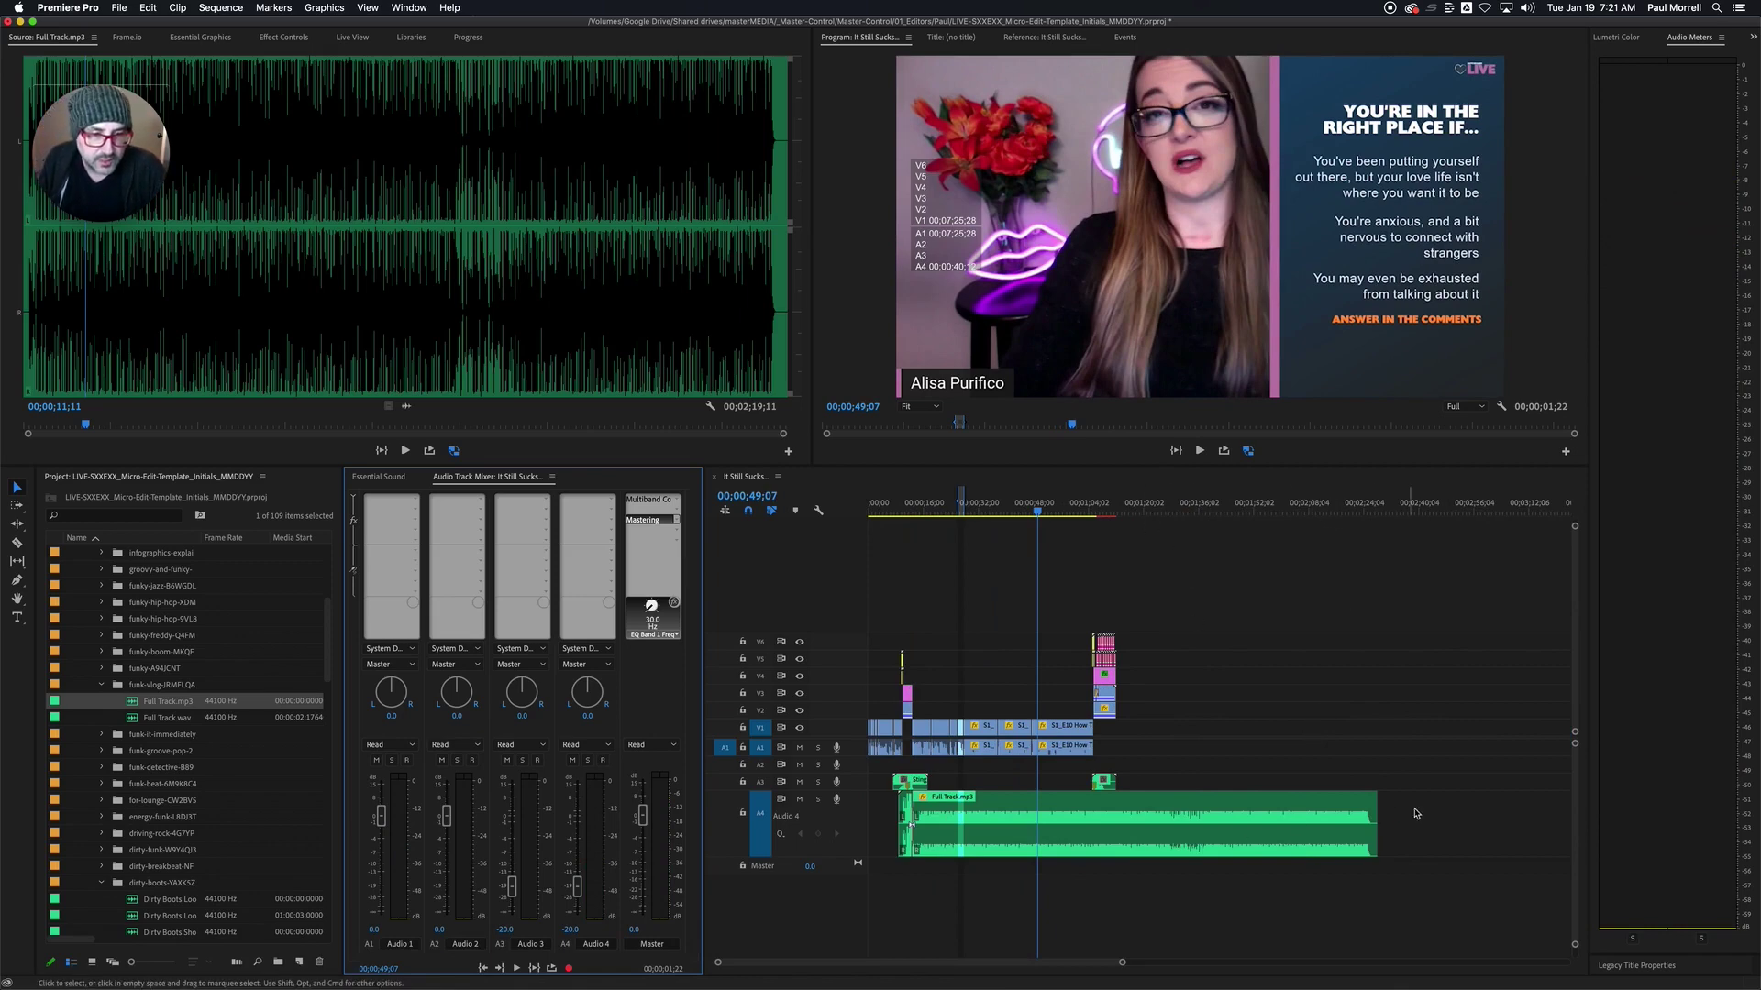
drag(1380, 830, 1121, 811)
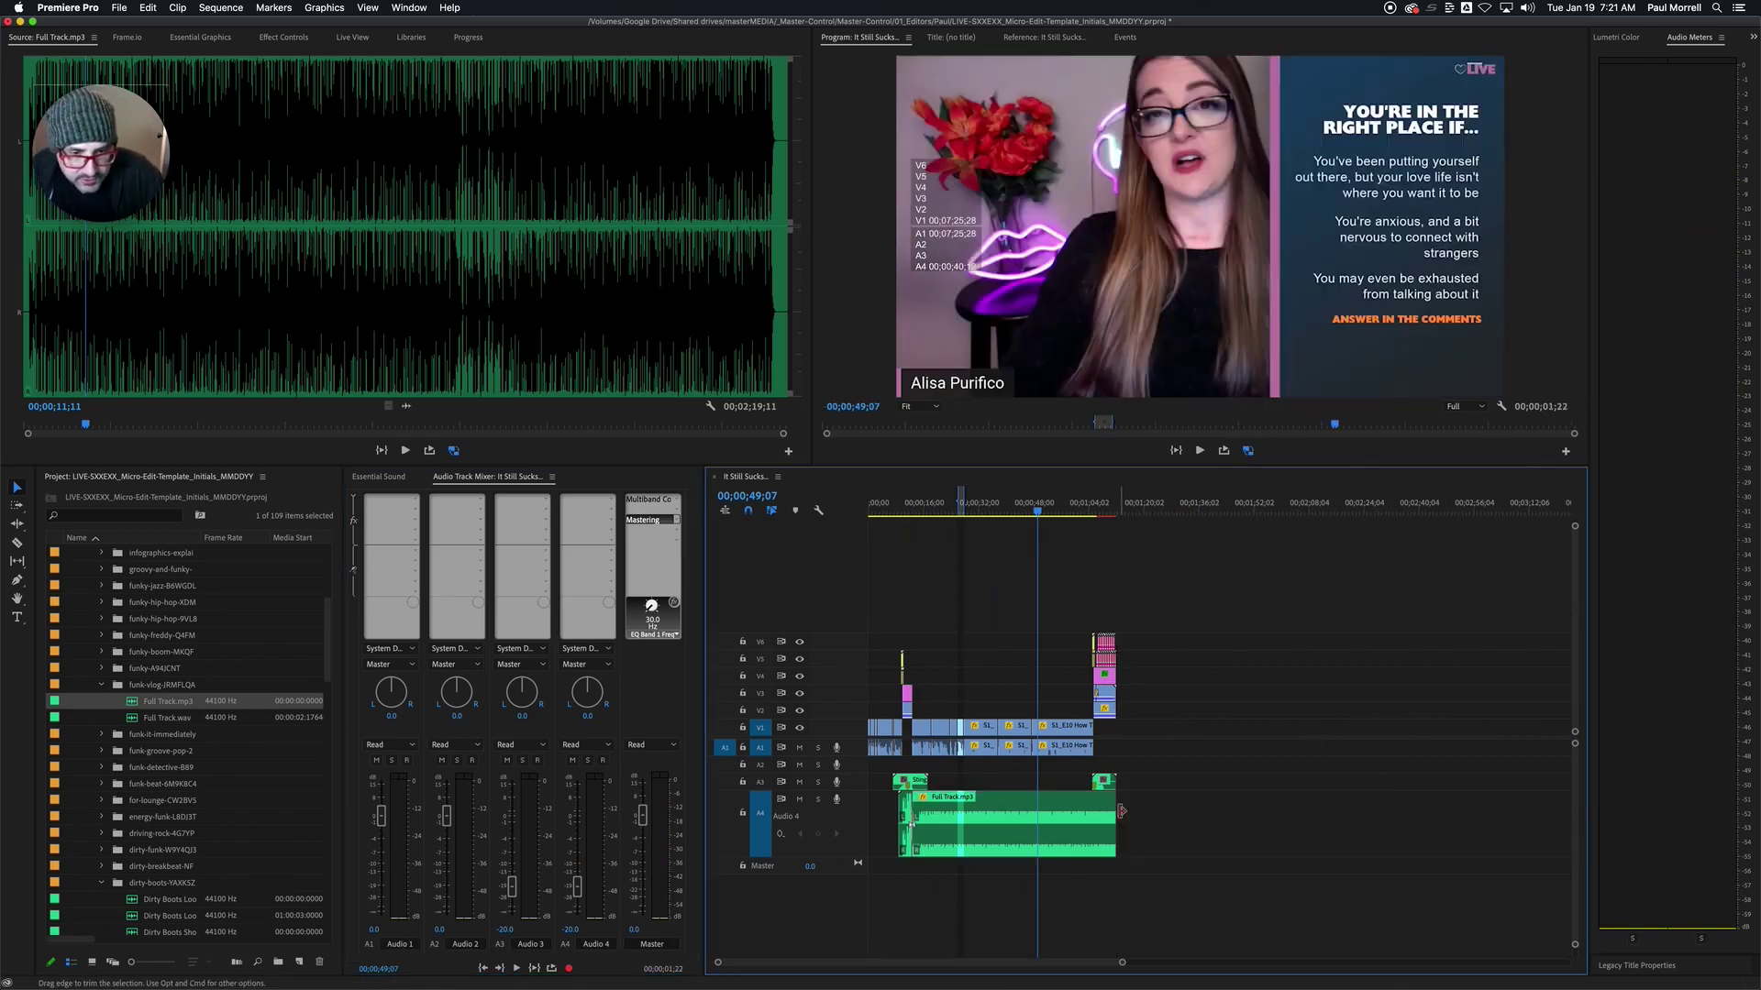
key(=)
key(=)
key(=)
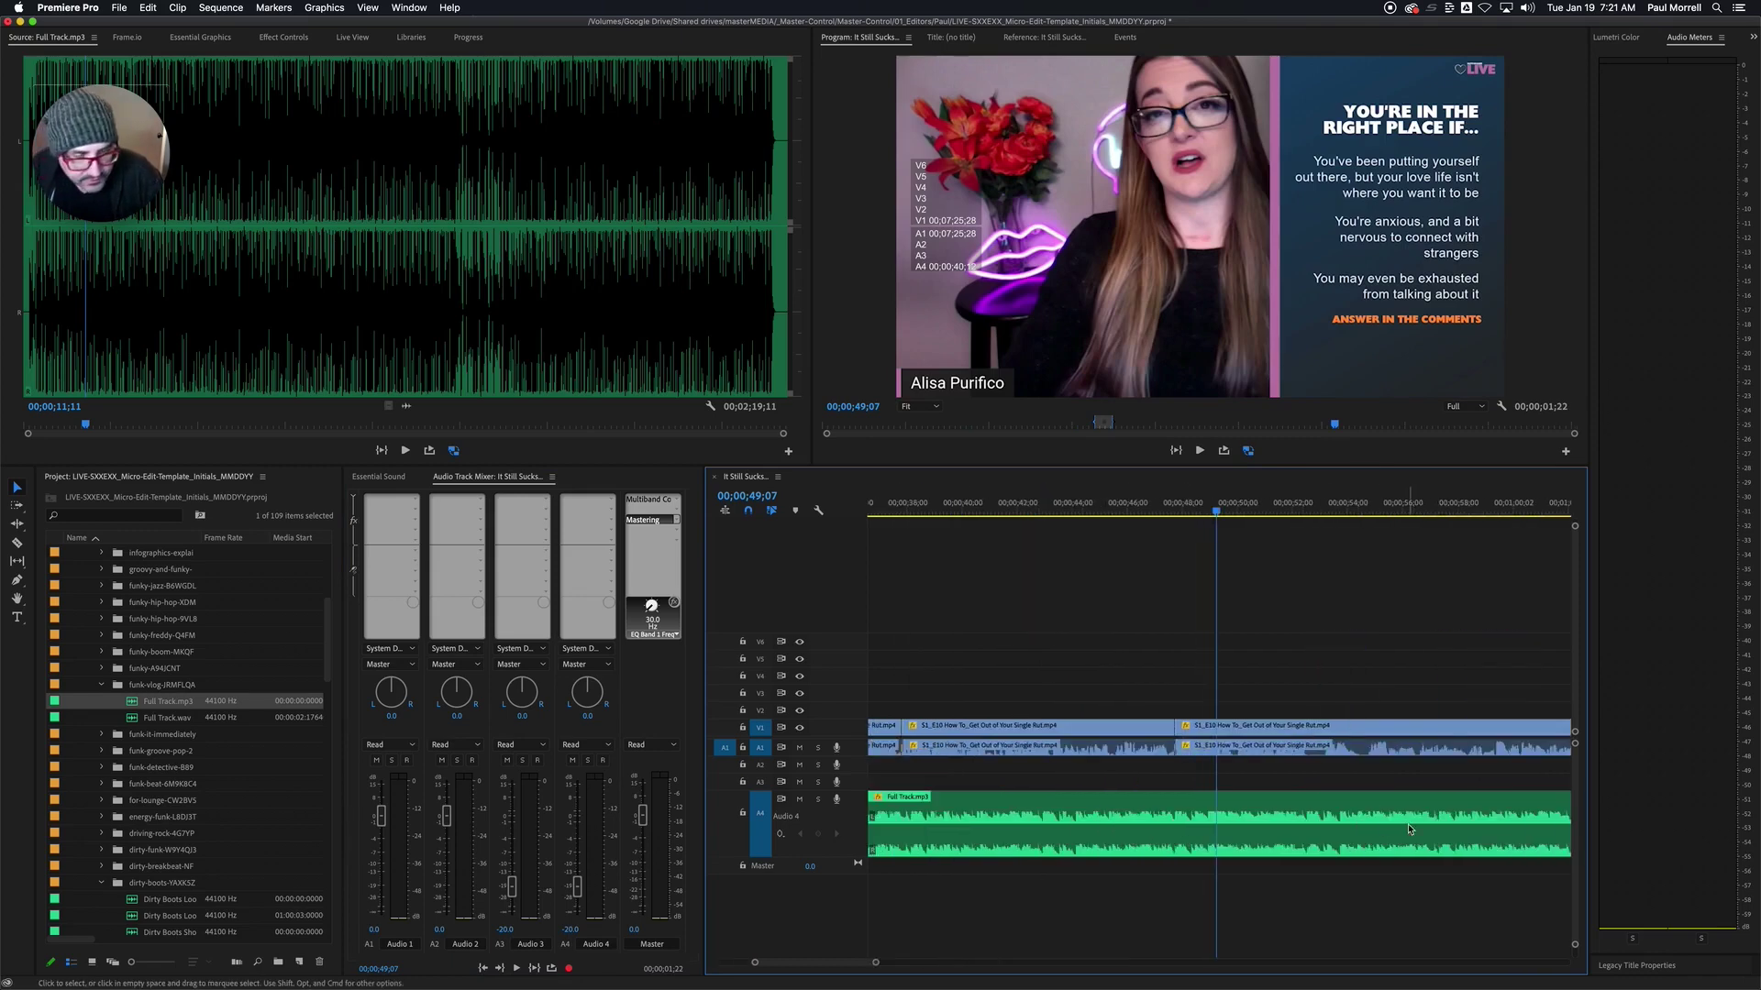
key(End)
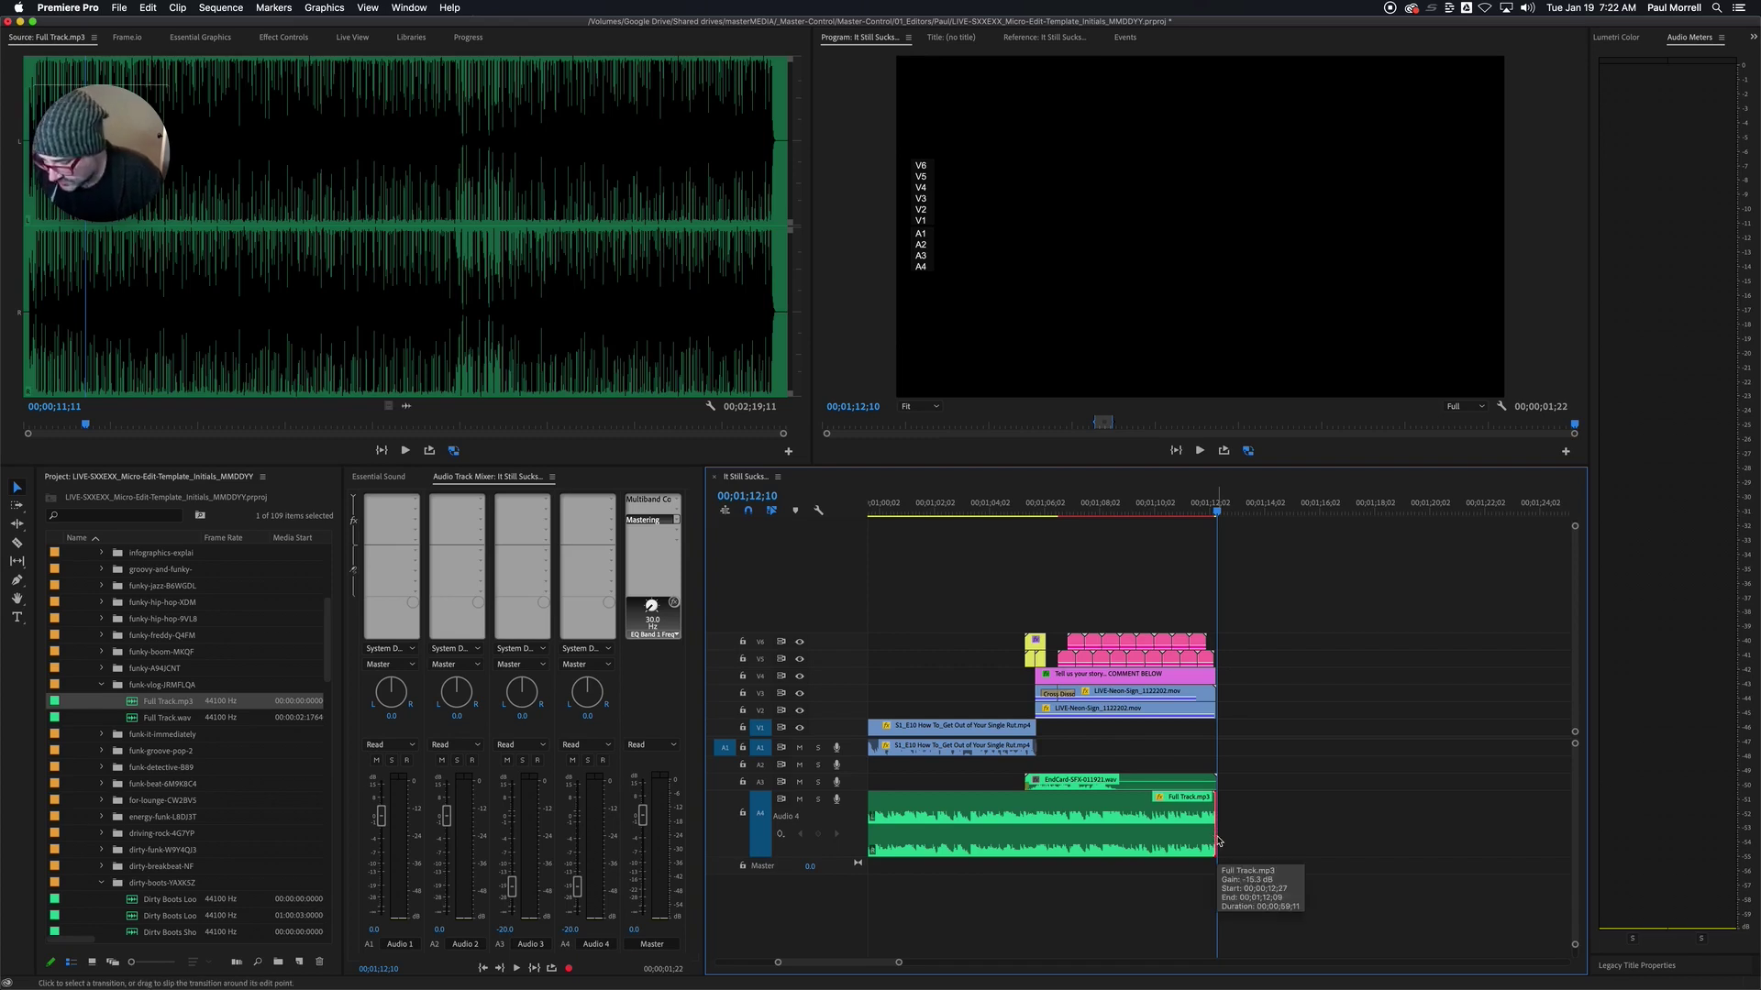
- Set the duration of the Constant Power fade at the end of Full Track.mp3 on A4 to 3 seconds
key(equal)
key(equal)
key(equal)
key(equal)
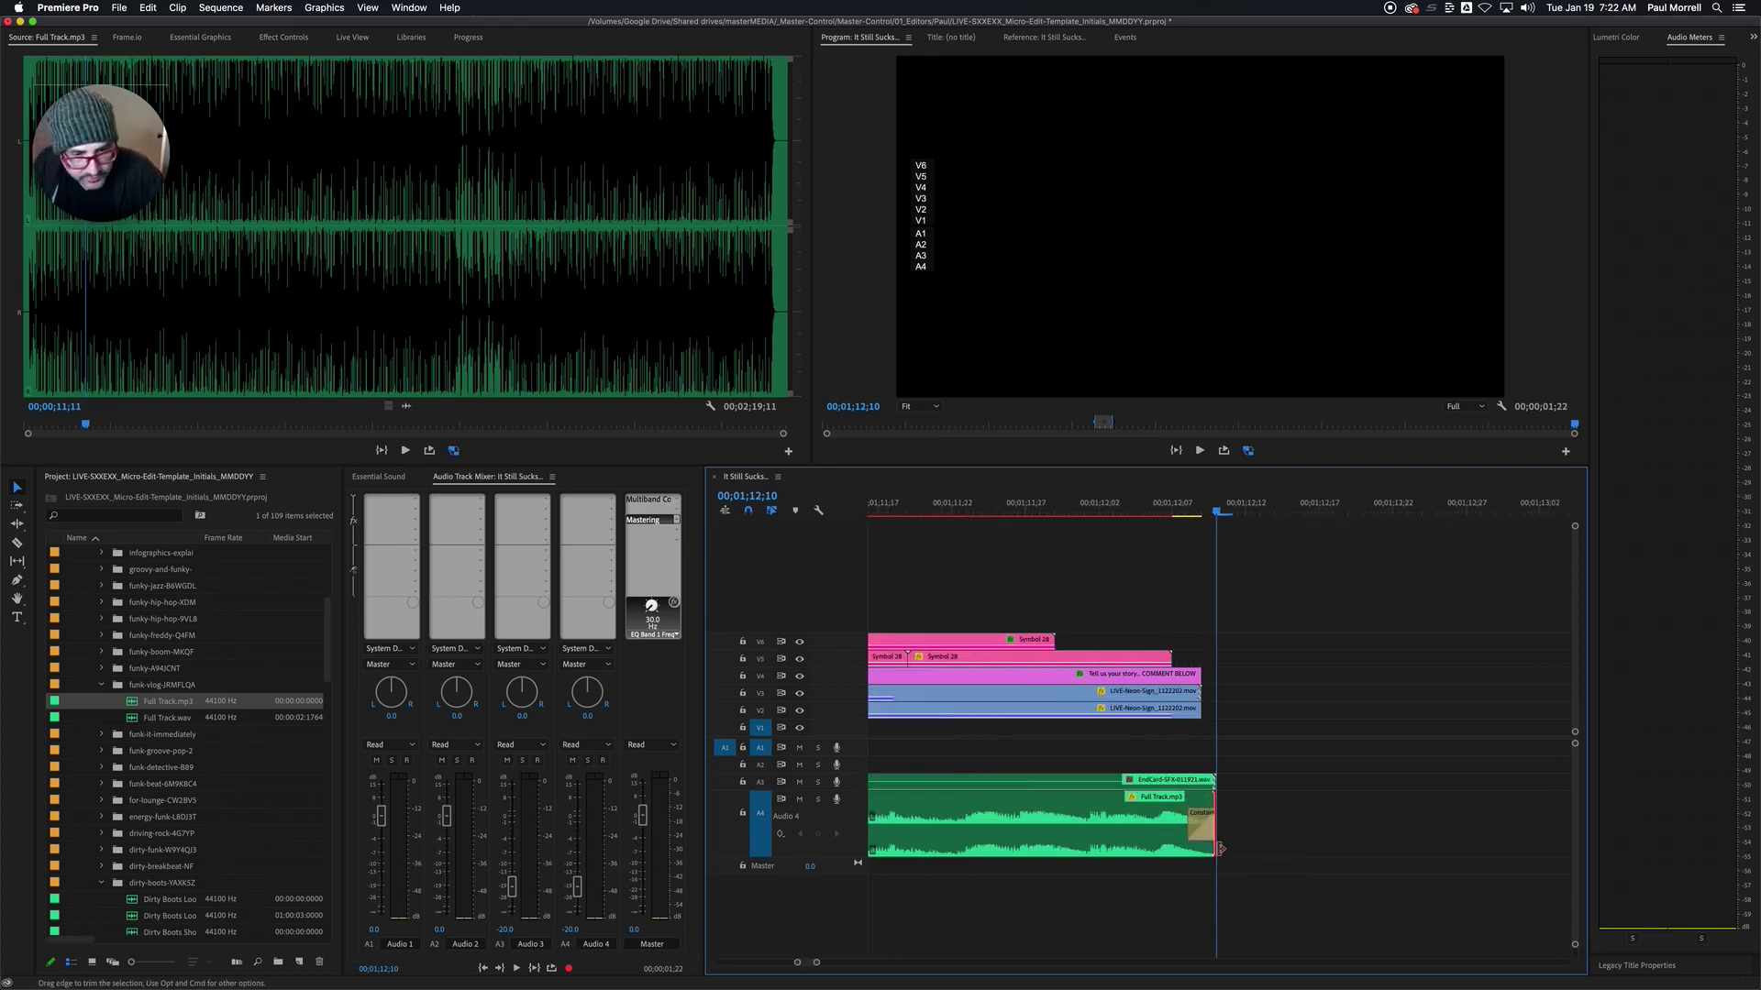
double_click(1201, 832)
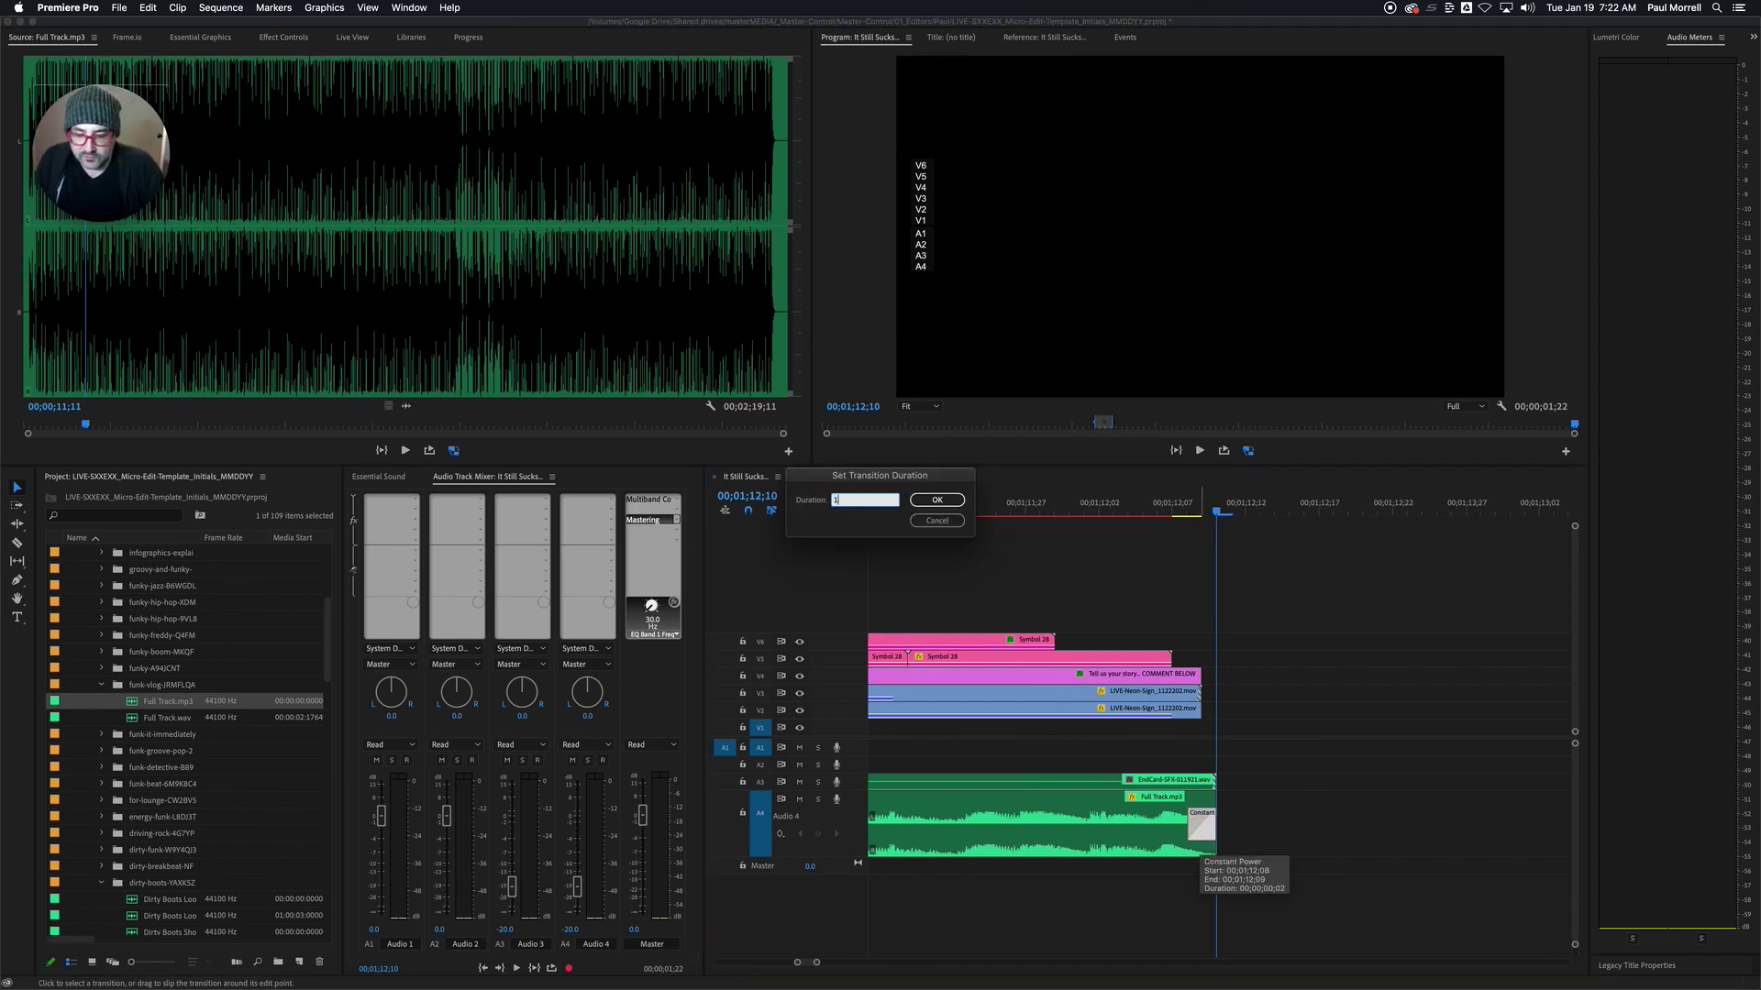
text(3)
text(0.0)
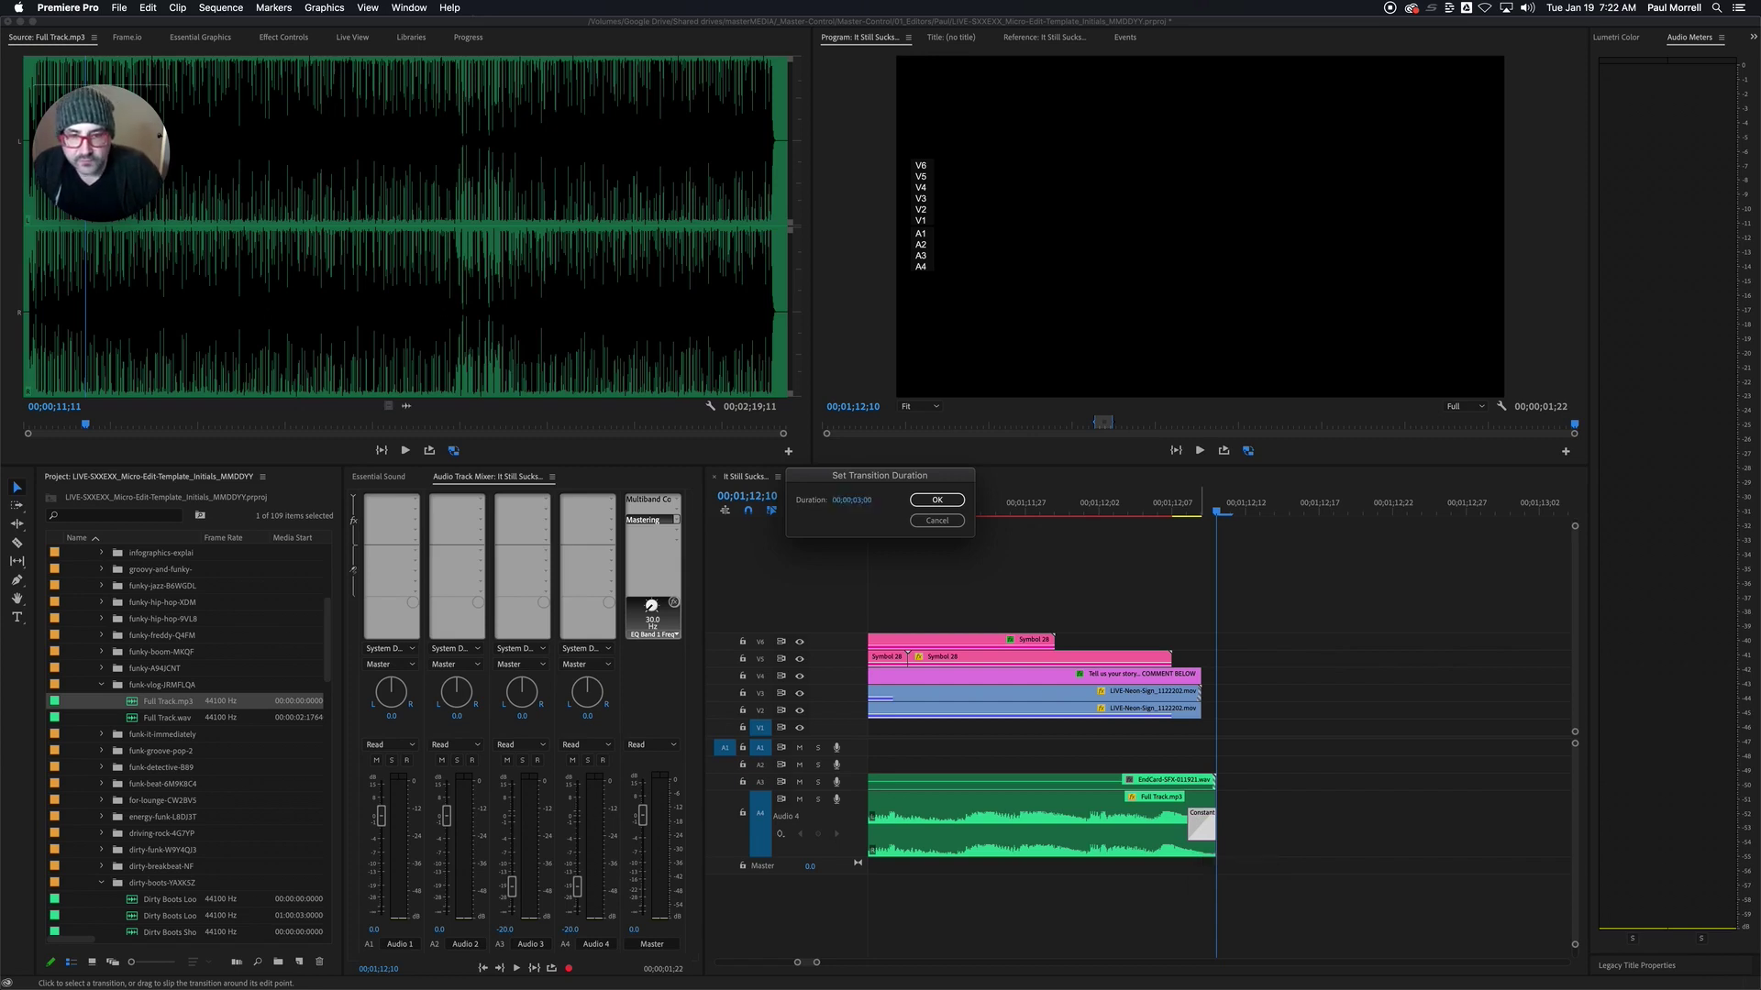
key(Return)
- Play the start of the end card and split Full Track.mp3 on A4 at 00;01;05;22
key(minus)
key(minus)
key(minus)
key(minus)
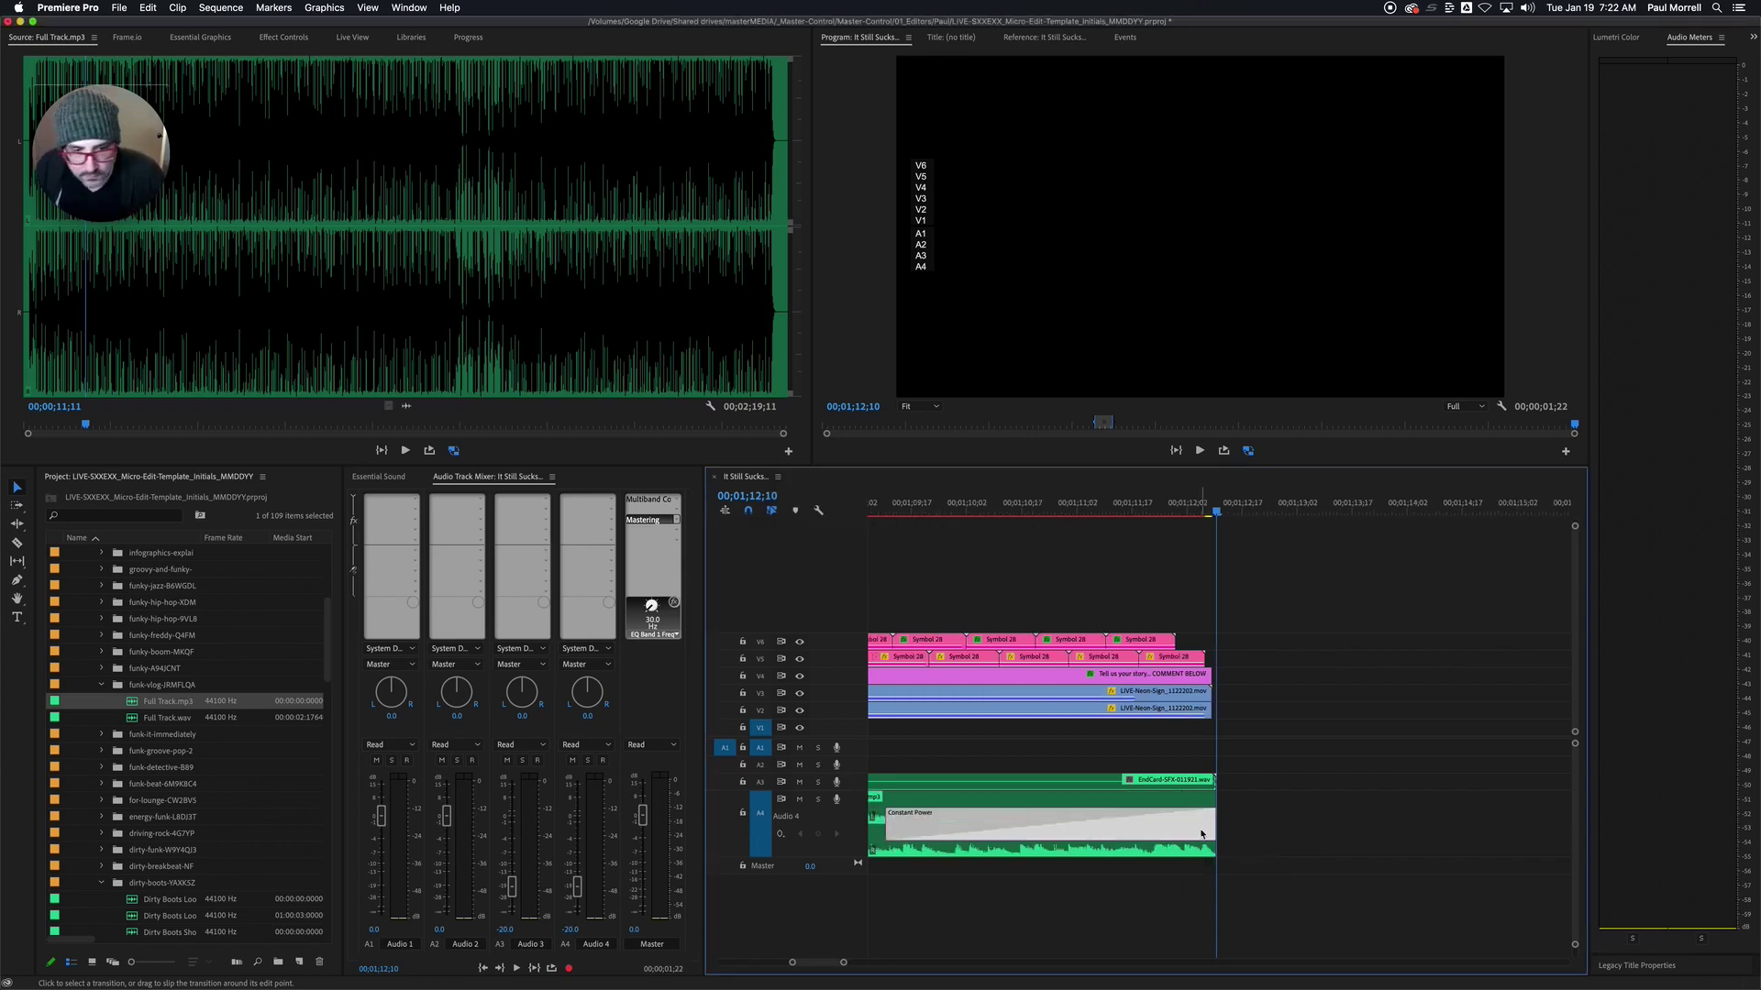
click(1033, 507)
key(space)
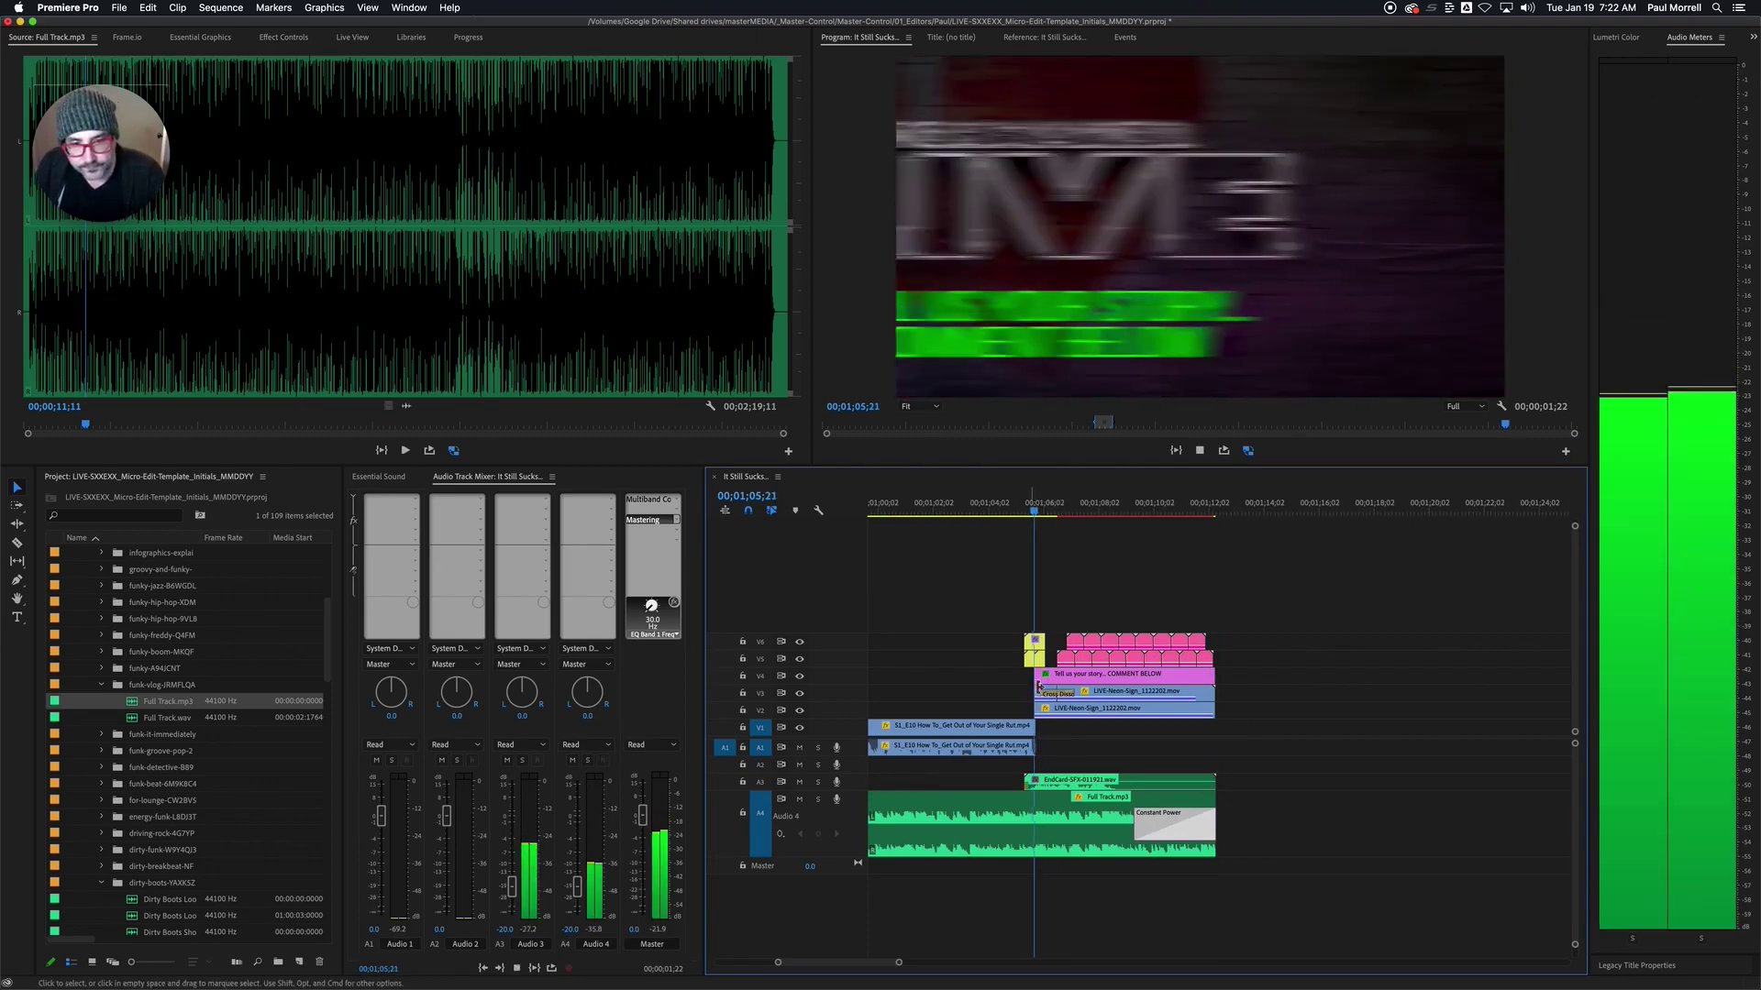
click(1035, 507)
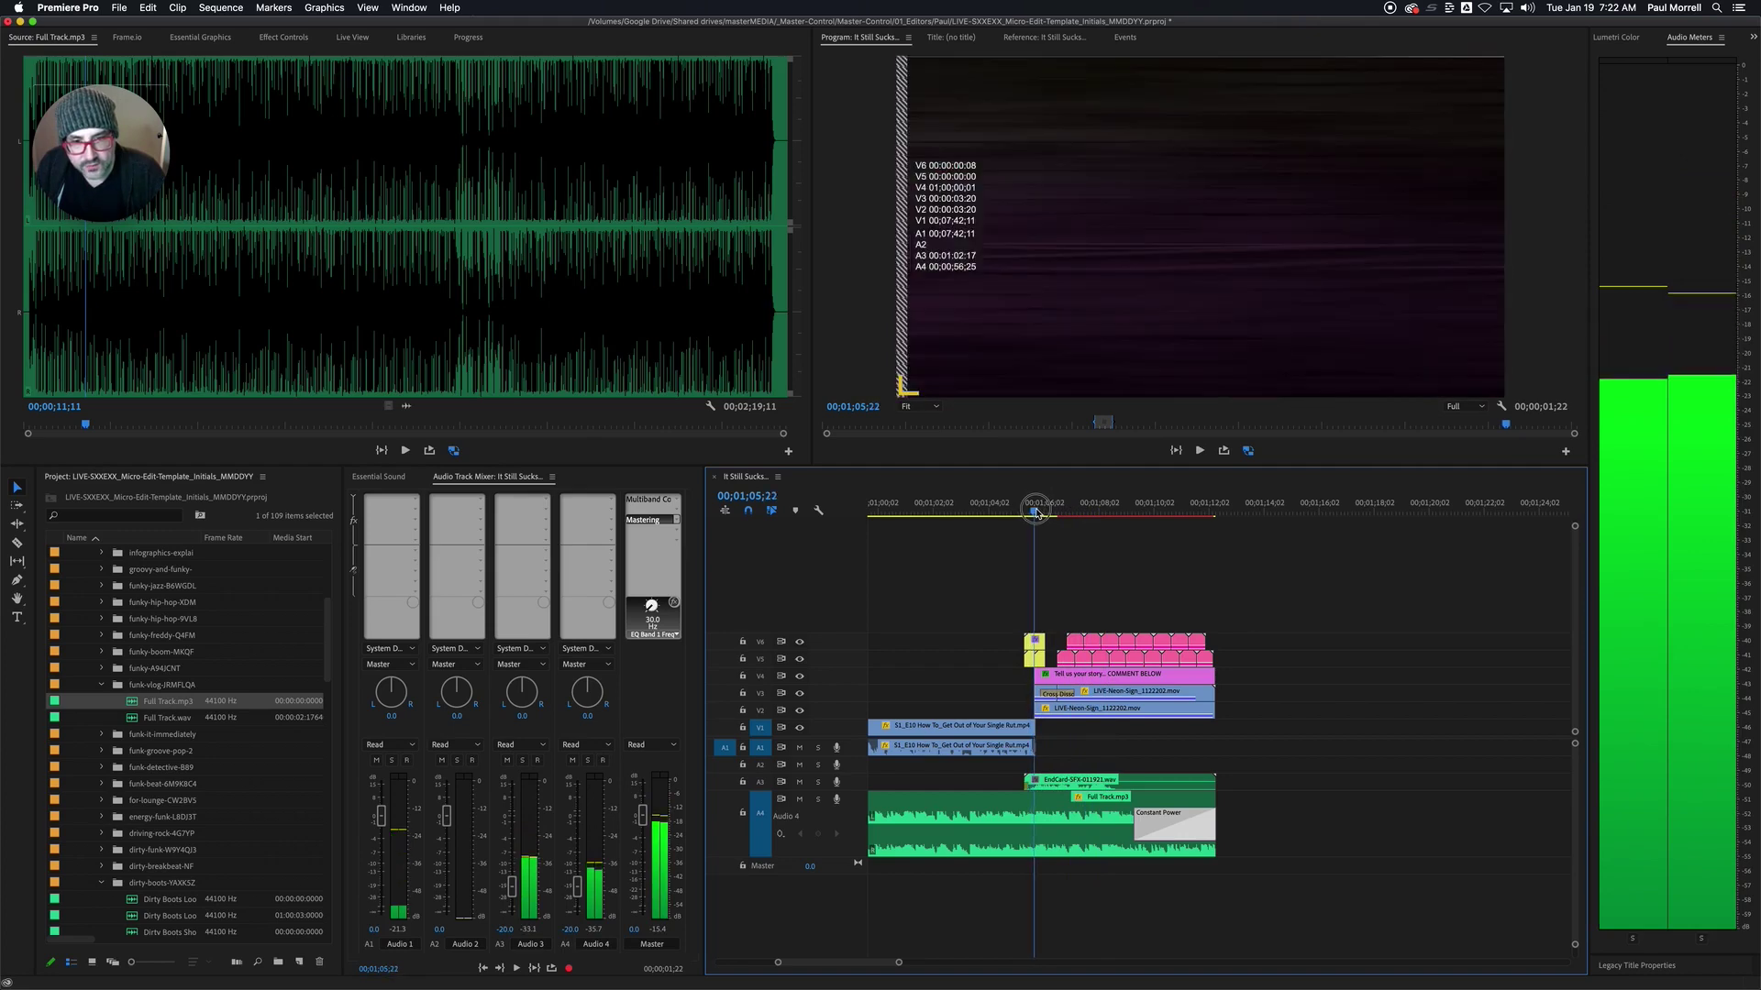
click(1053, 852)
key(super+k)
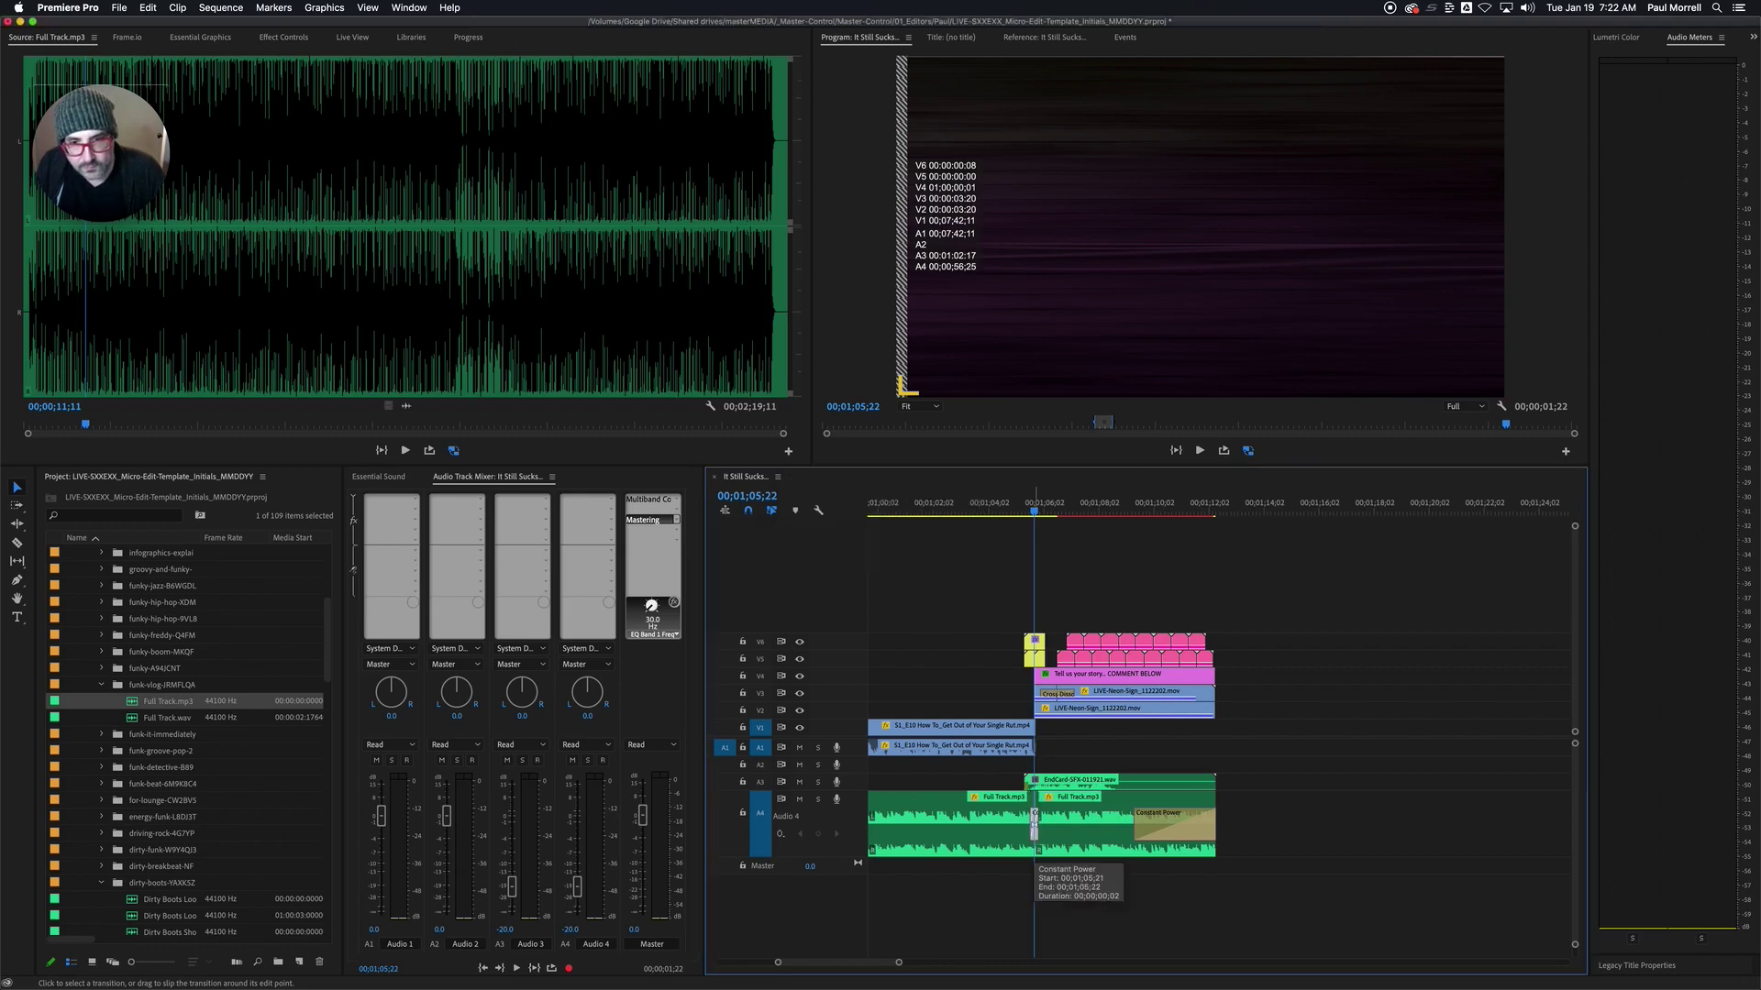
- Clear the Music audio type from the end-card part of Full Track.mp3 in Essential Sound, and deselect the clip
click(1067, 853)
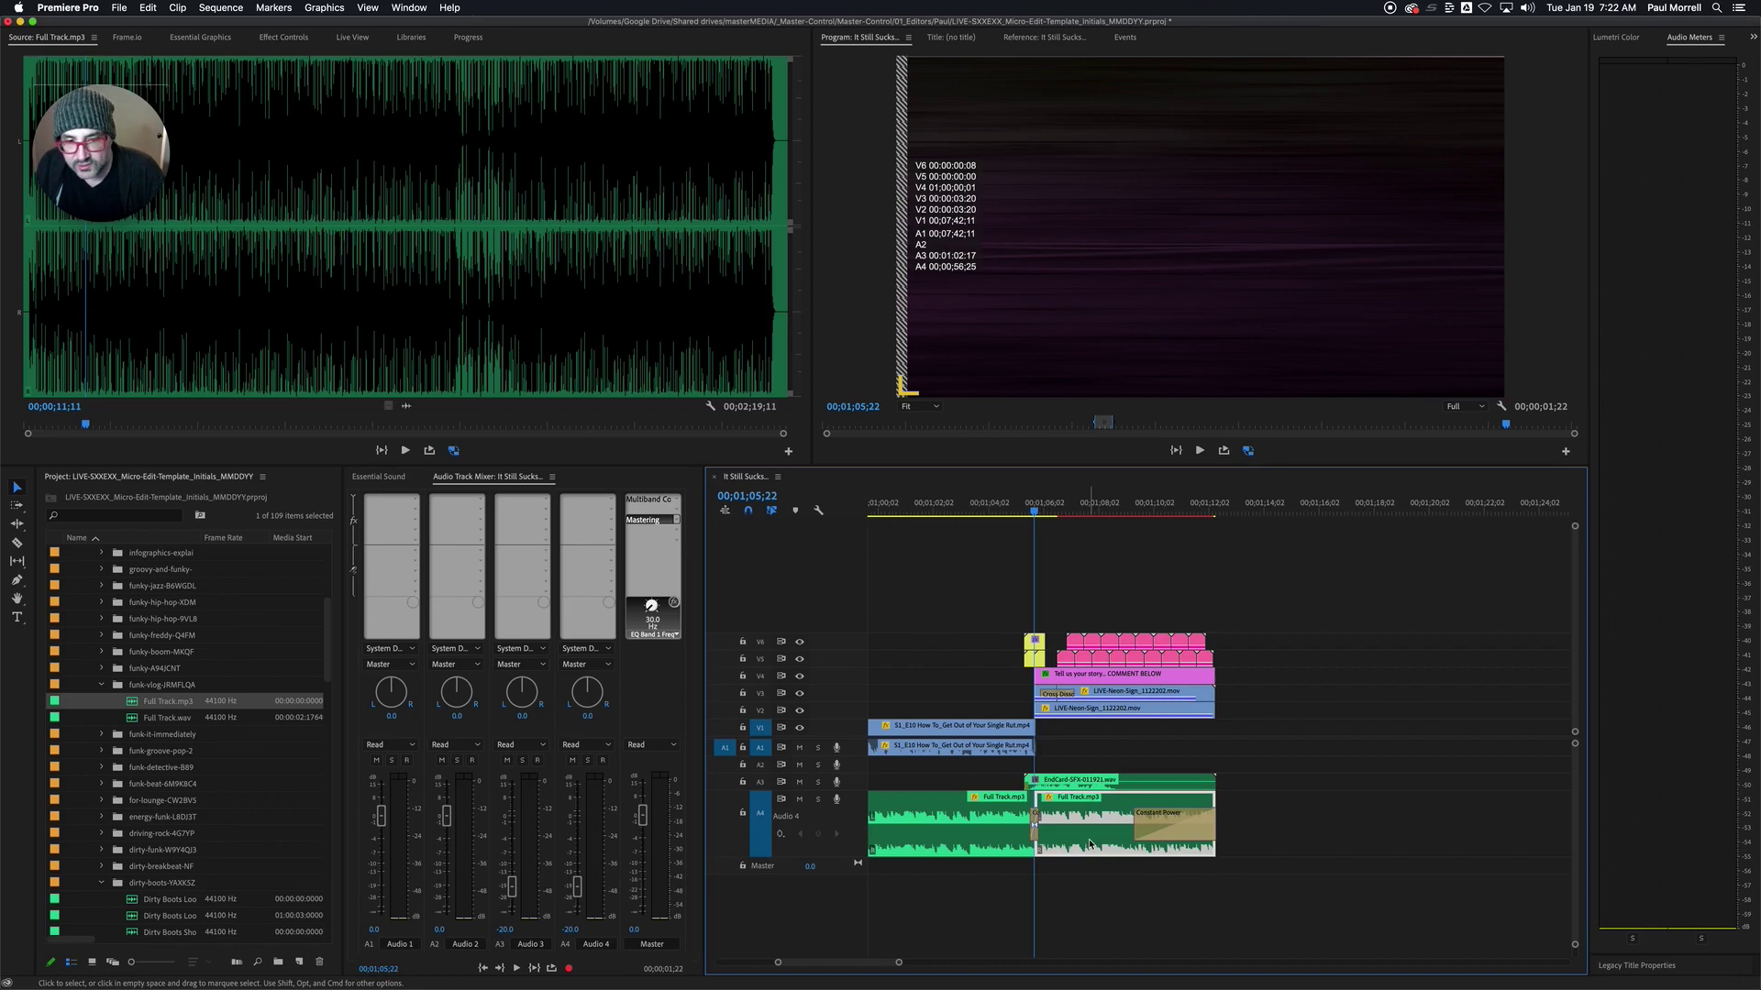
click(384, 478)
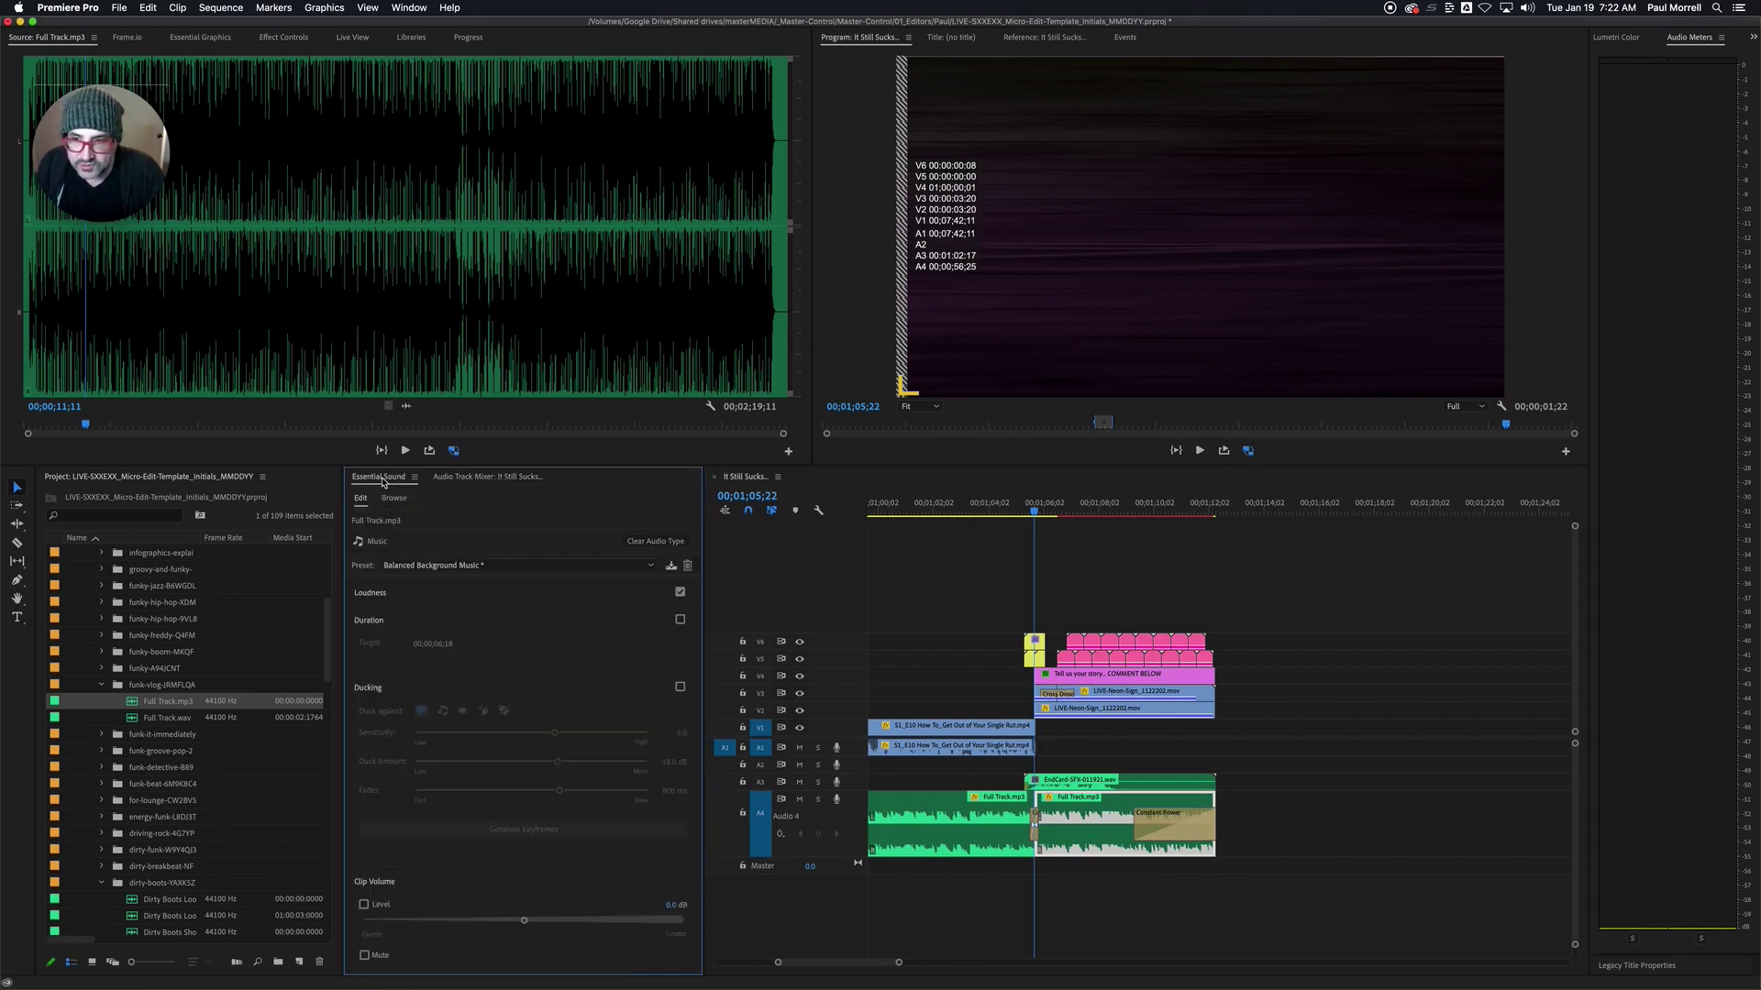
click(650, 543)
click(1129, 882)
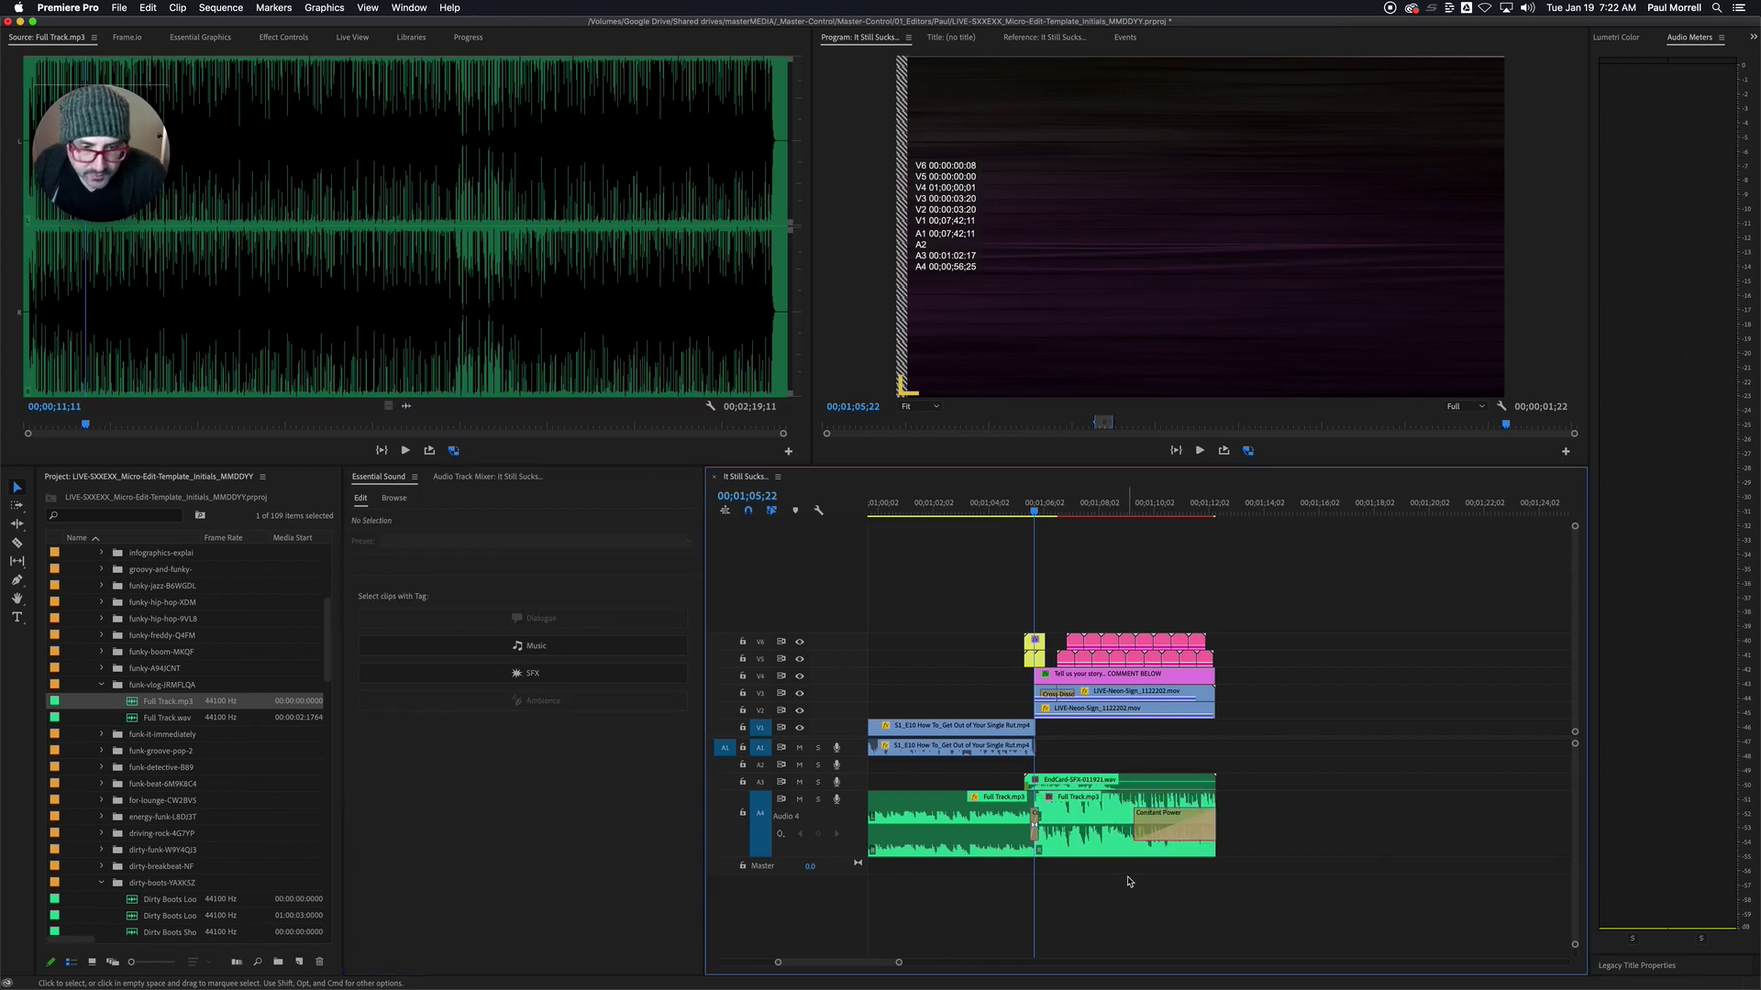
- Play the sequence from 00;01;04;18 through the end card and check the levels in the Audio Track Mixer
click(976, 513)
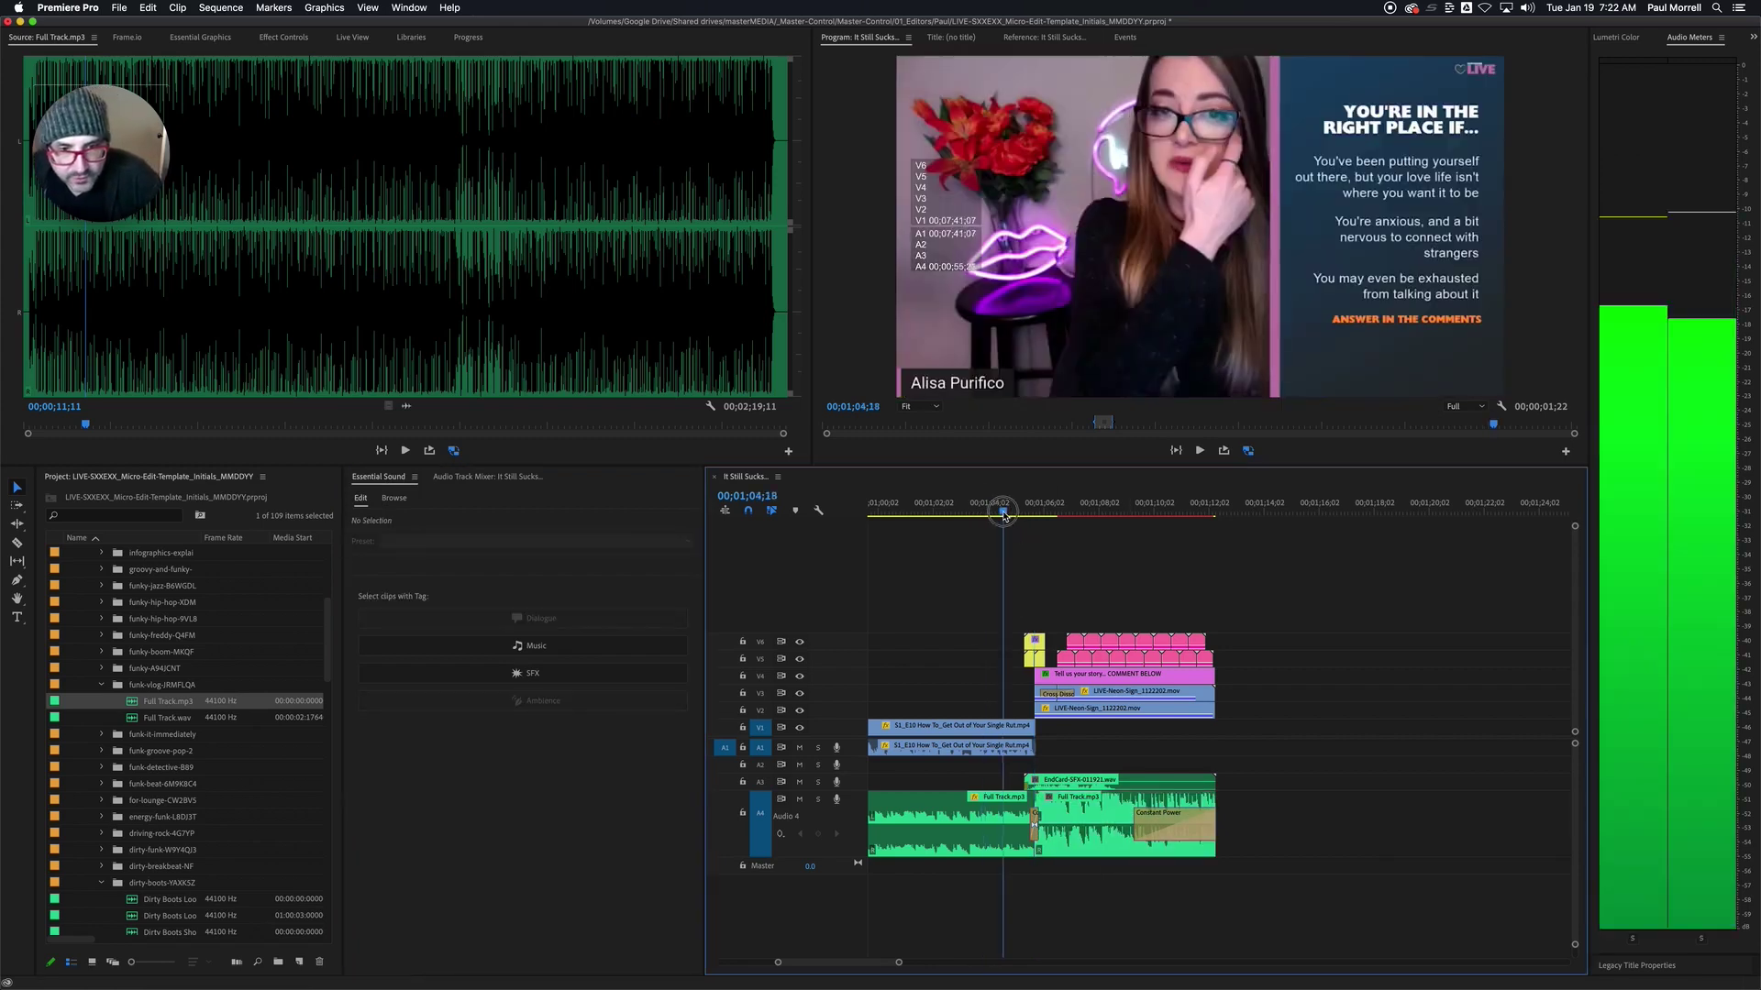
key(space)
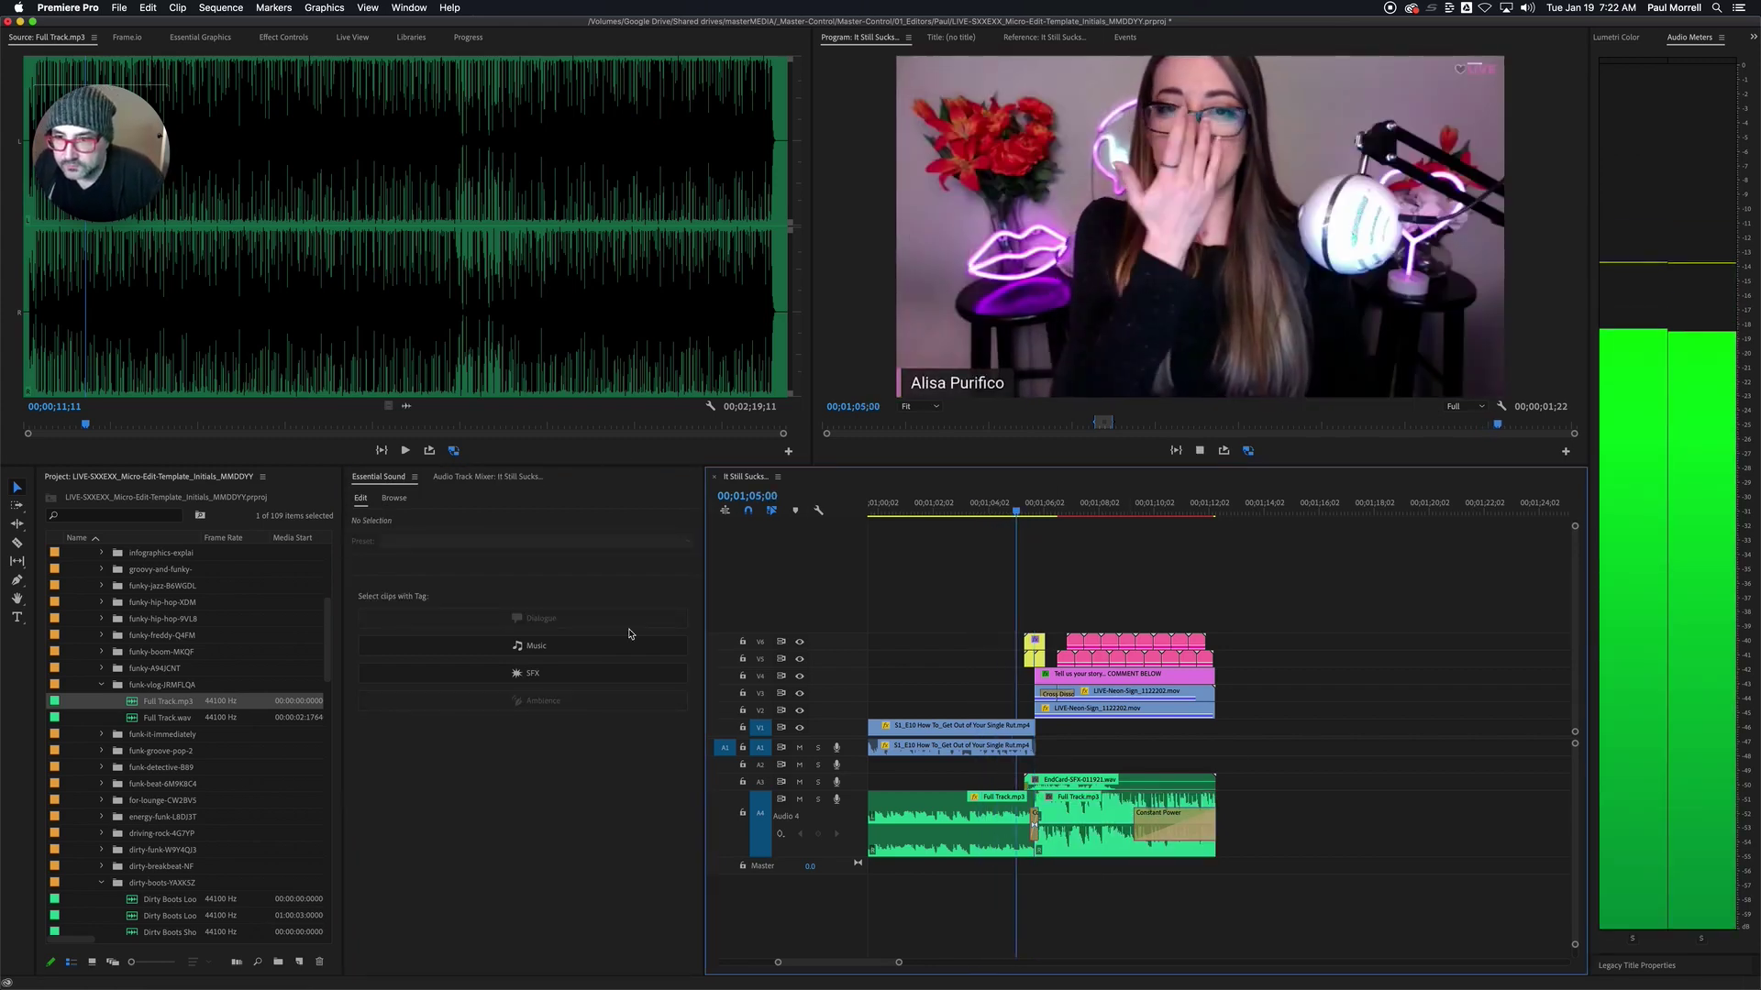
click(487, 476)
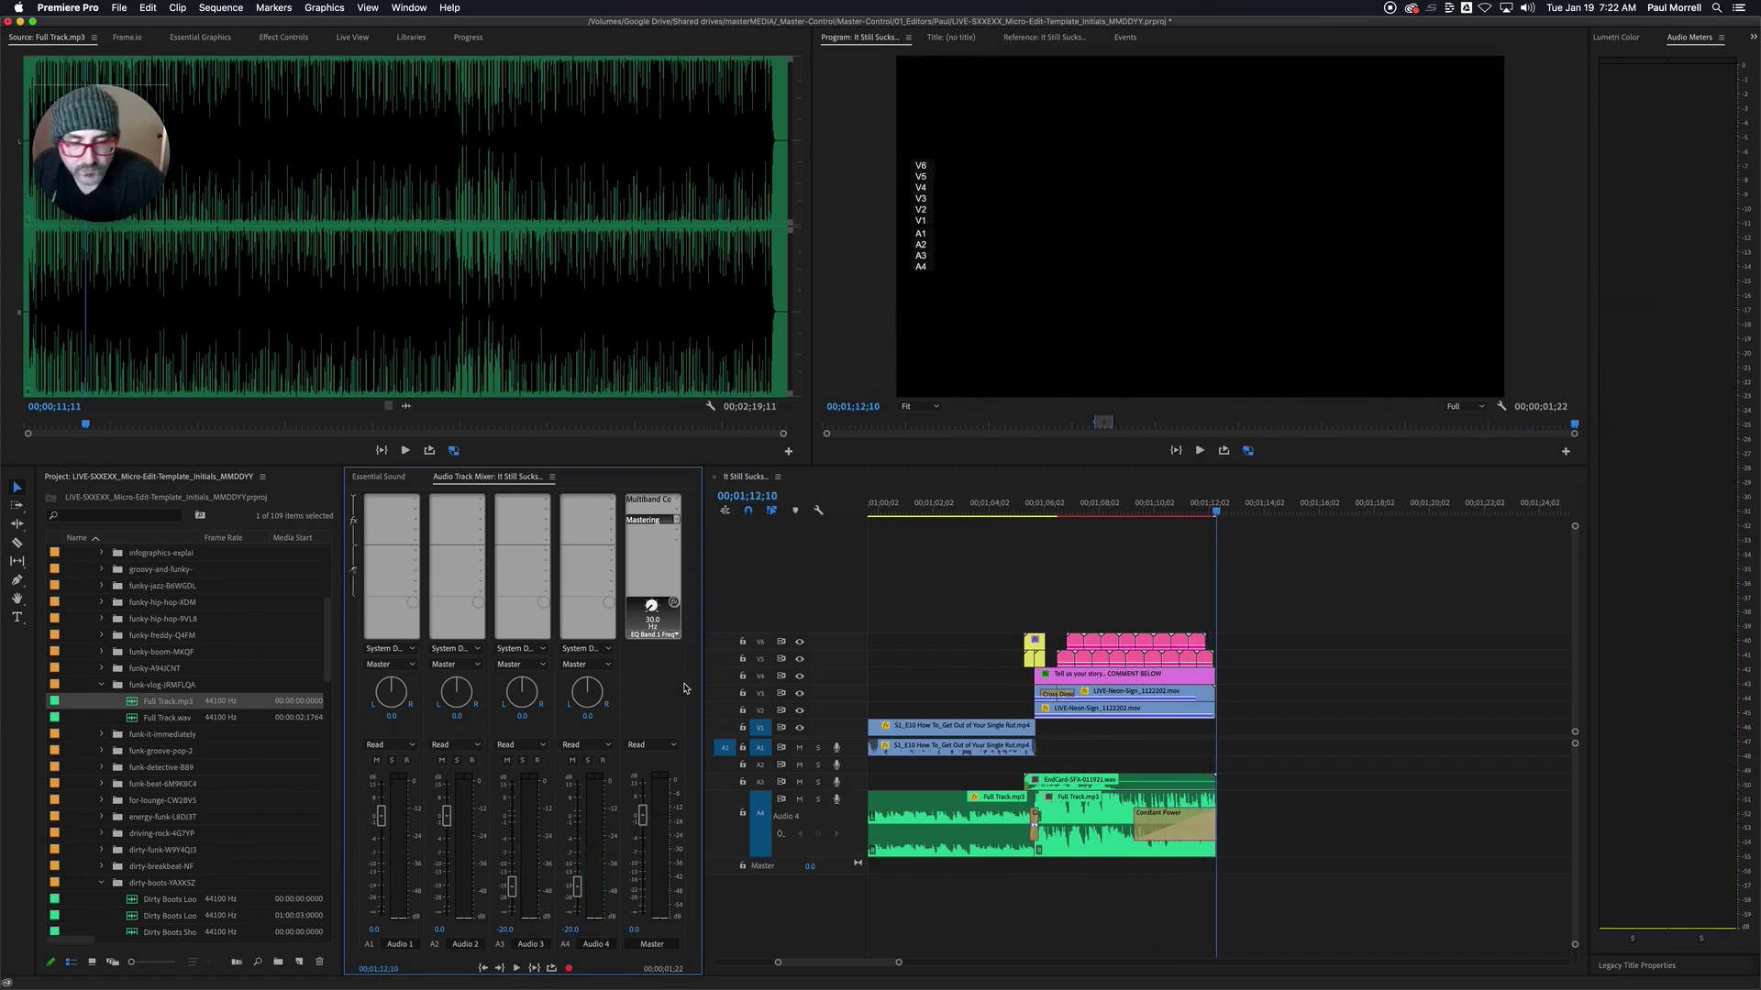
- Tag all speech clips on A1 as Dialogue in Essential Sound and open the list of voice presets
key(minus)
key(minus)
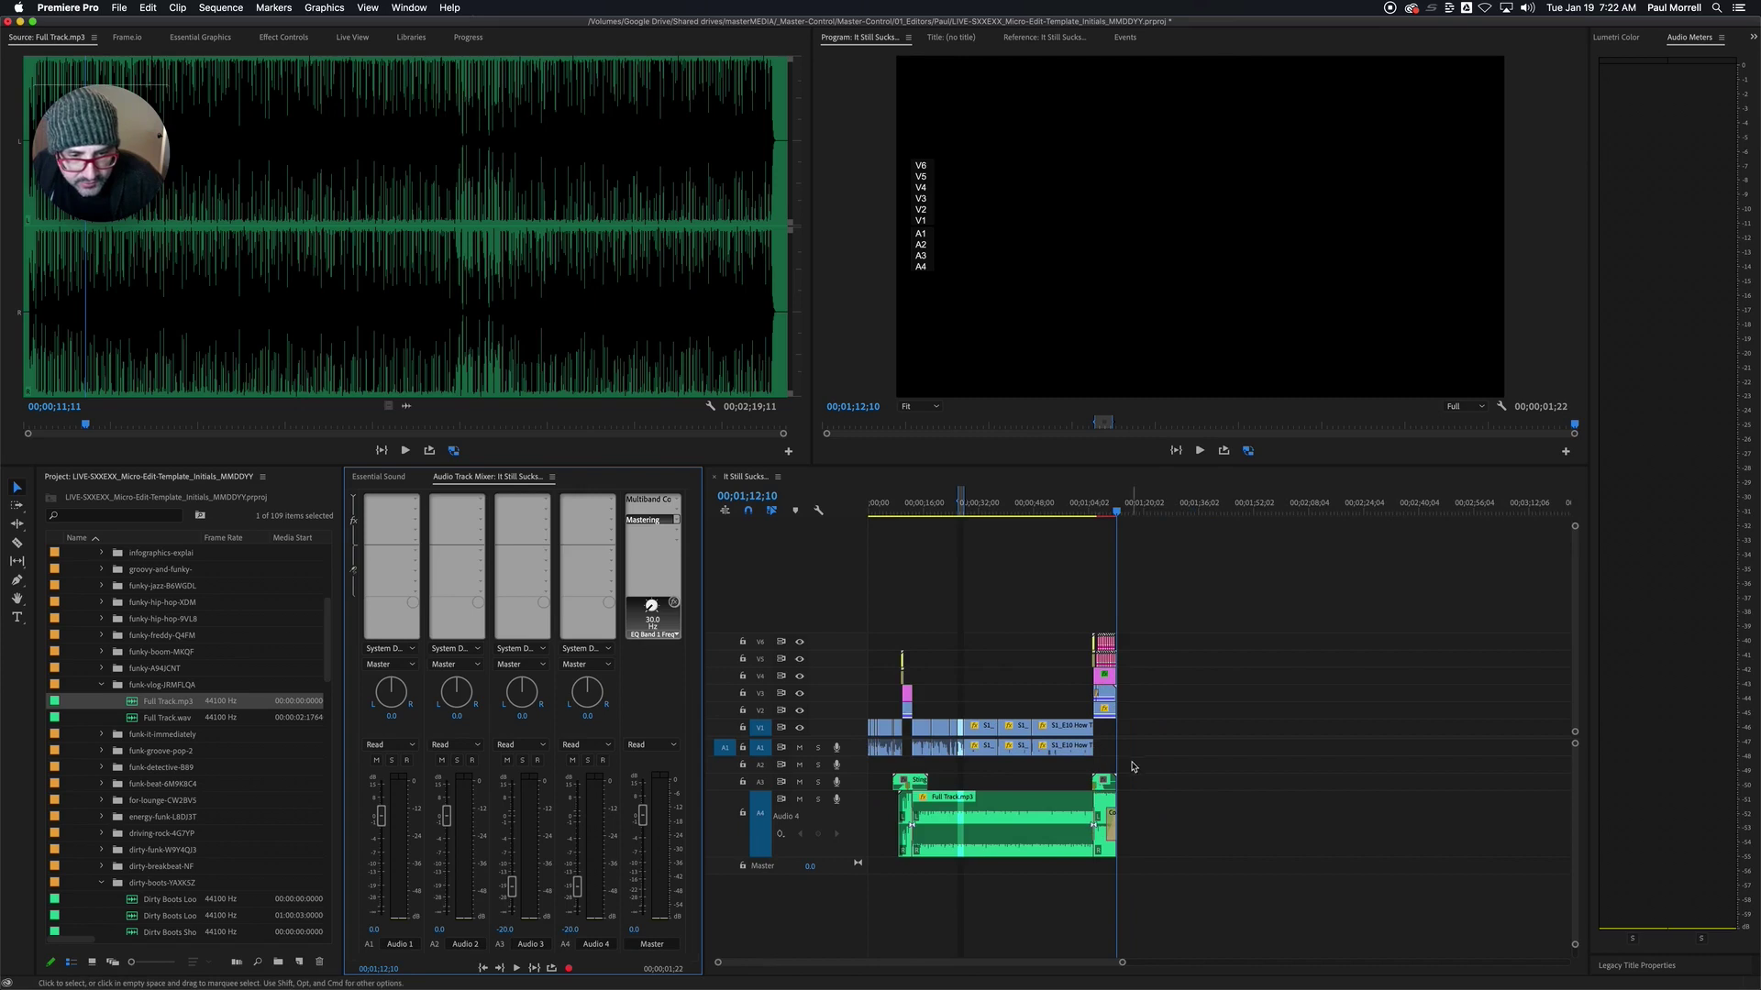
drag(1131, 765, 858, 753)
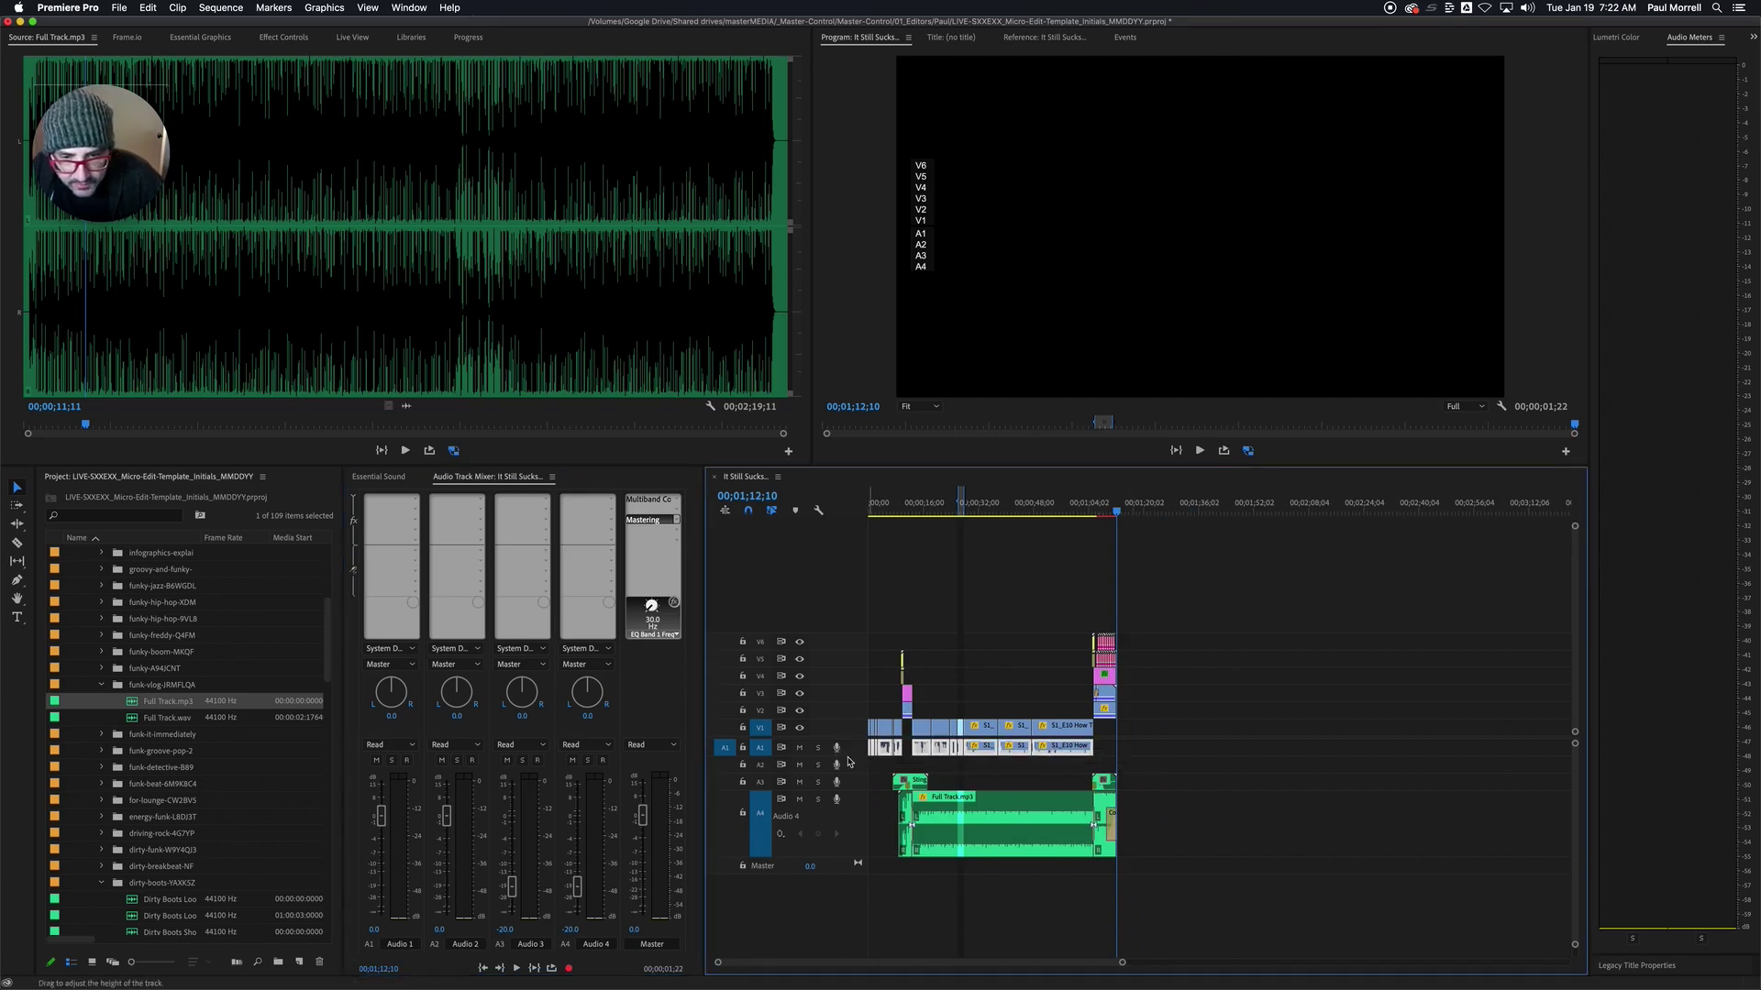
click(383, 478)
click(541, 619)
click(466, 564)
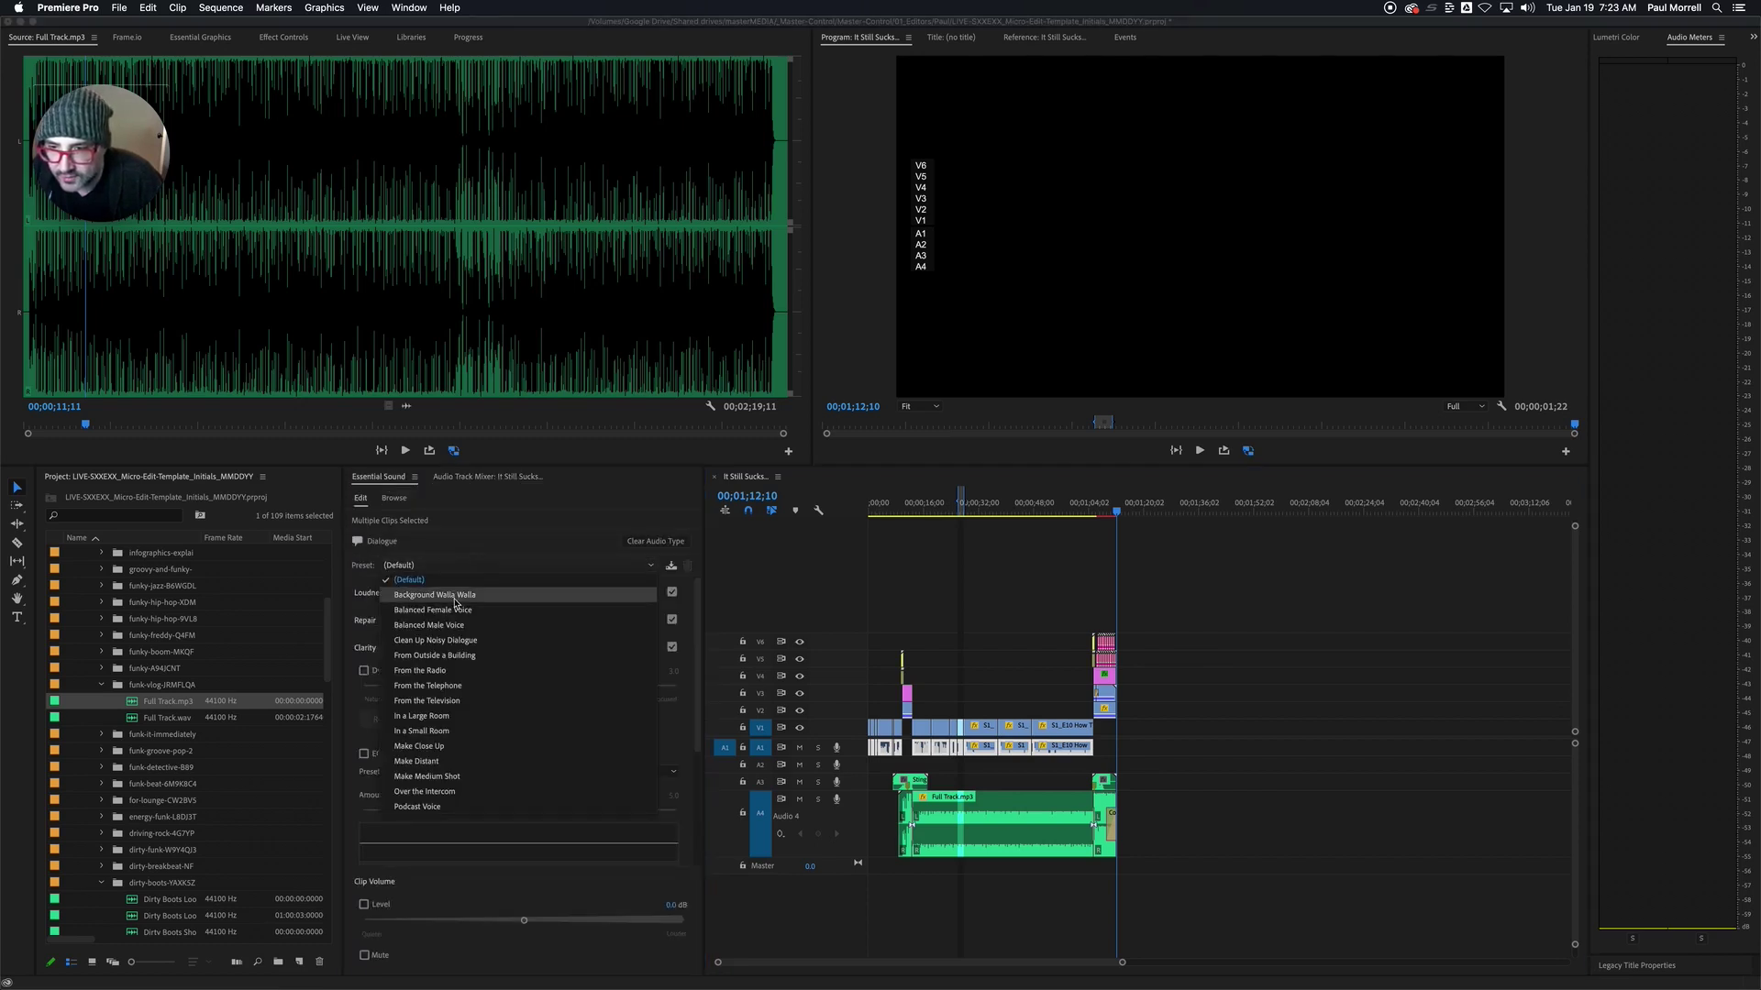
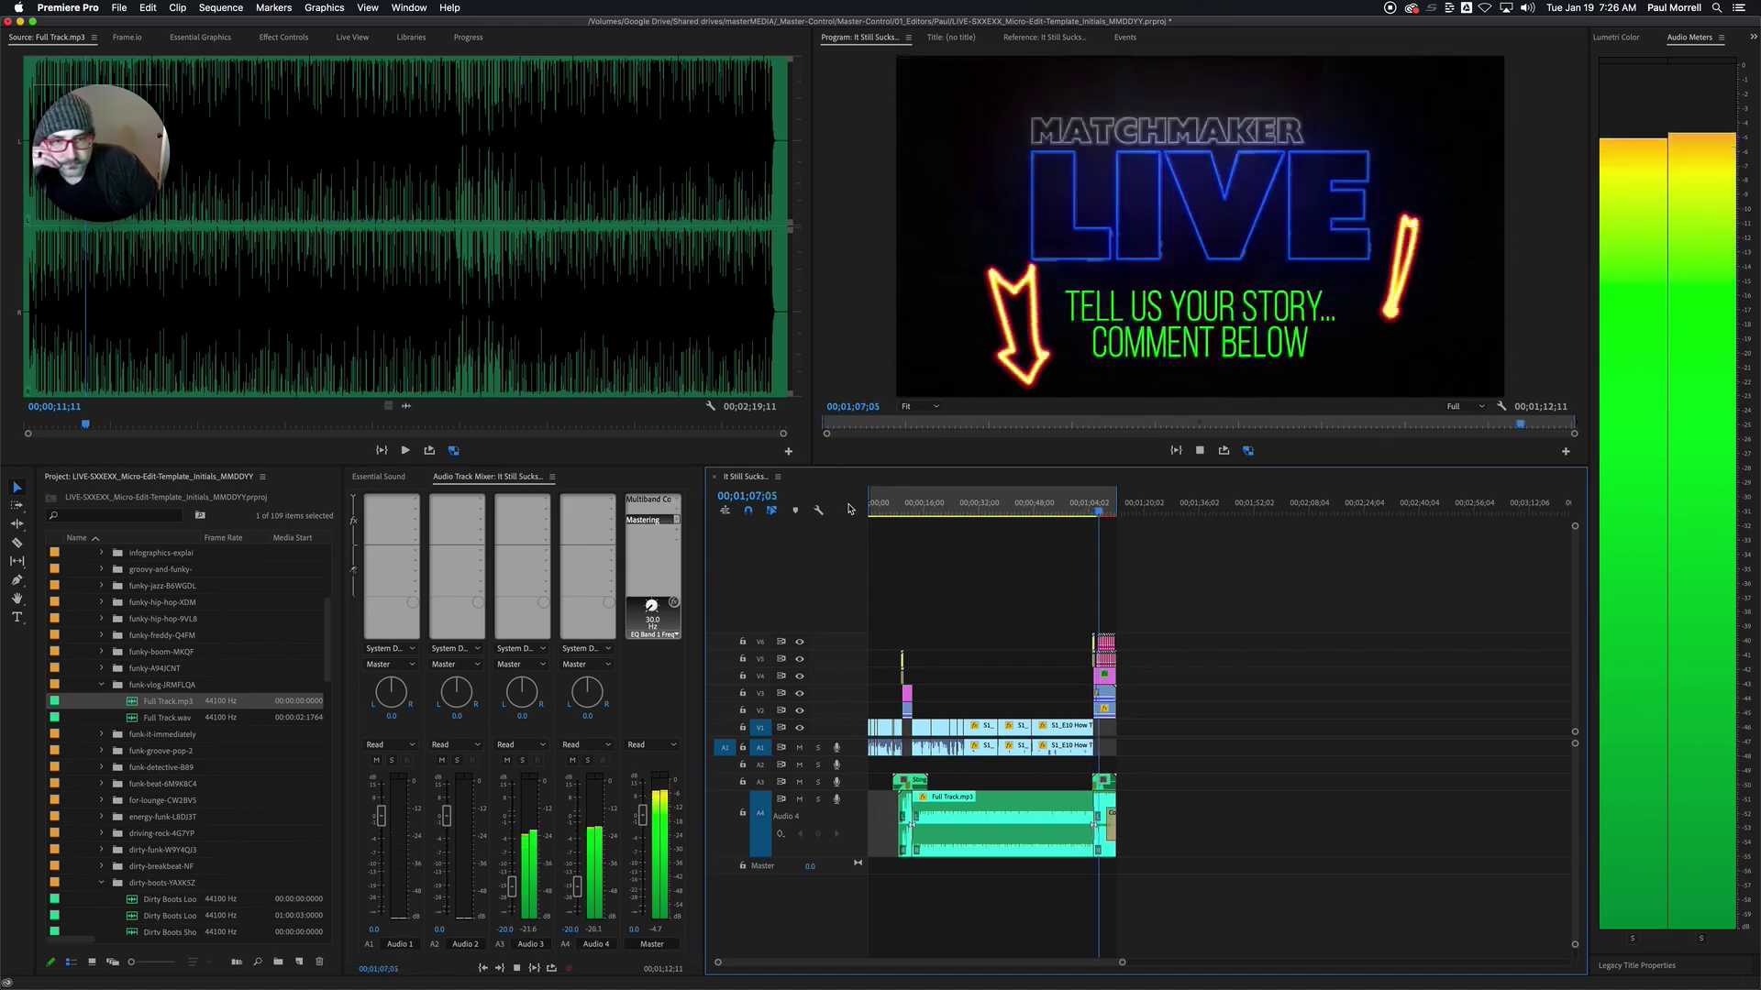
- Check the first and last frames of the sequence, and return to its start
click(979, 509)
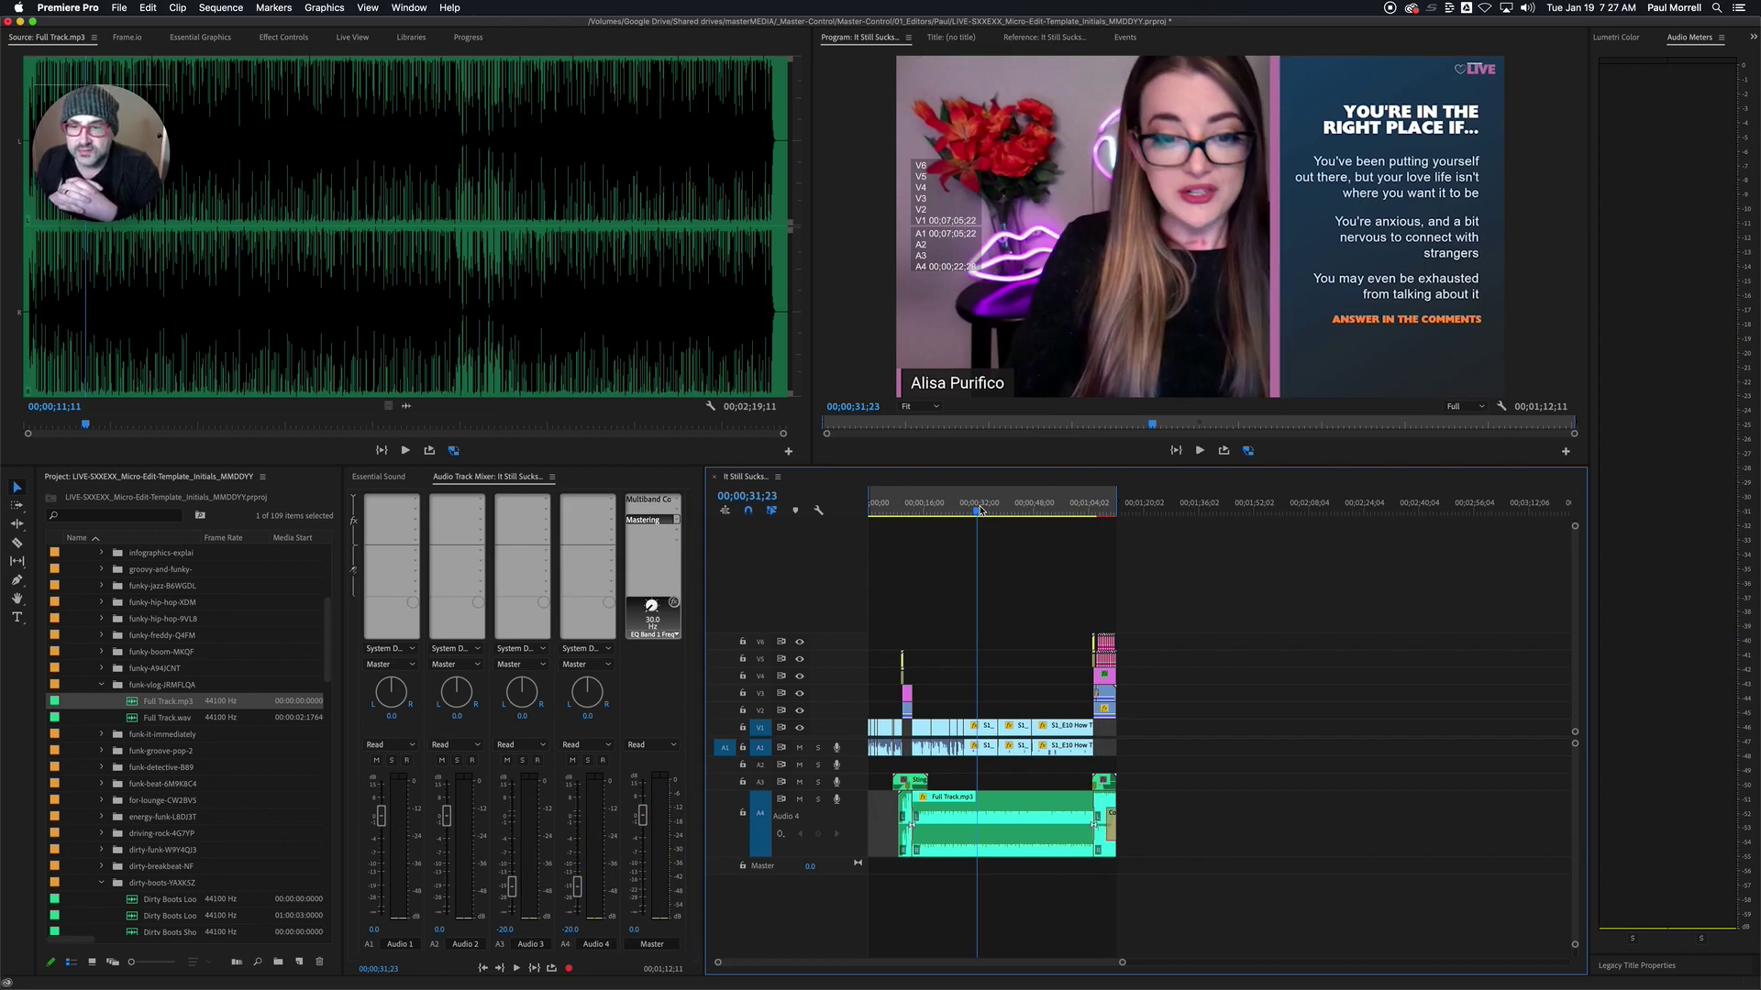
key(Home)
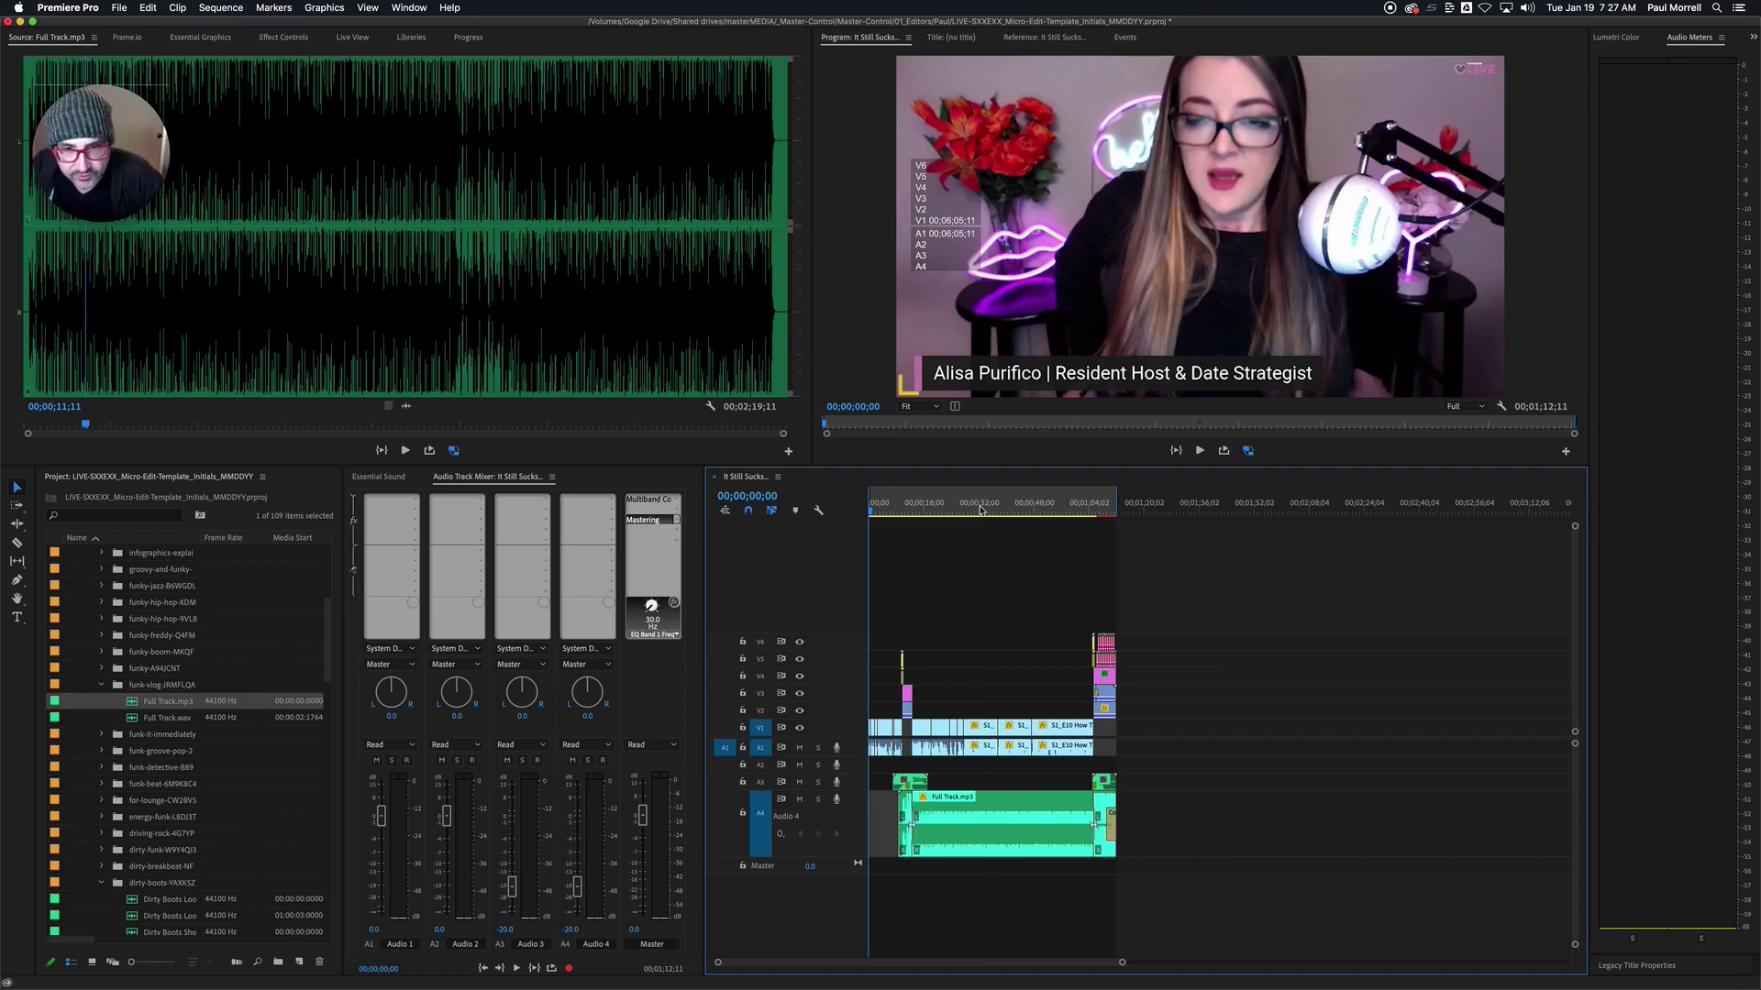
key(End)
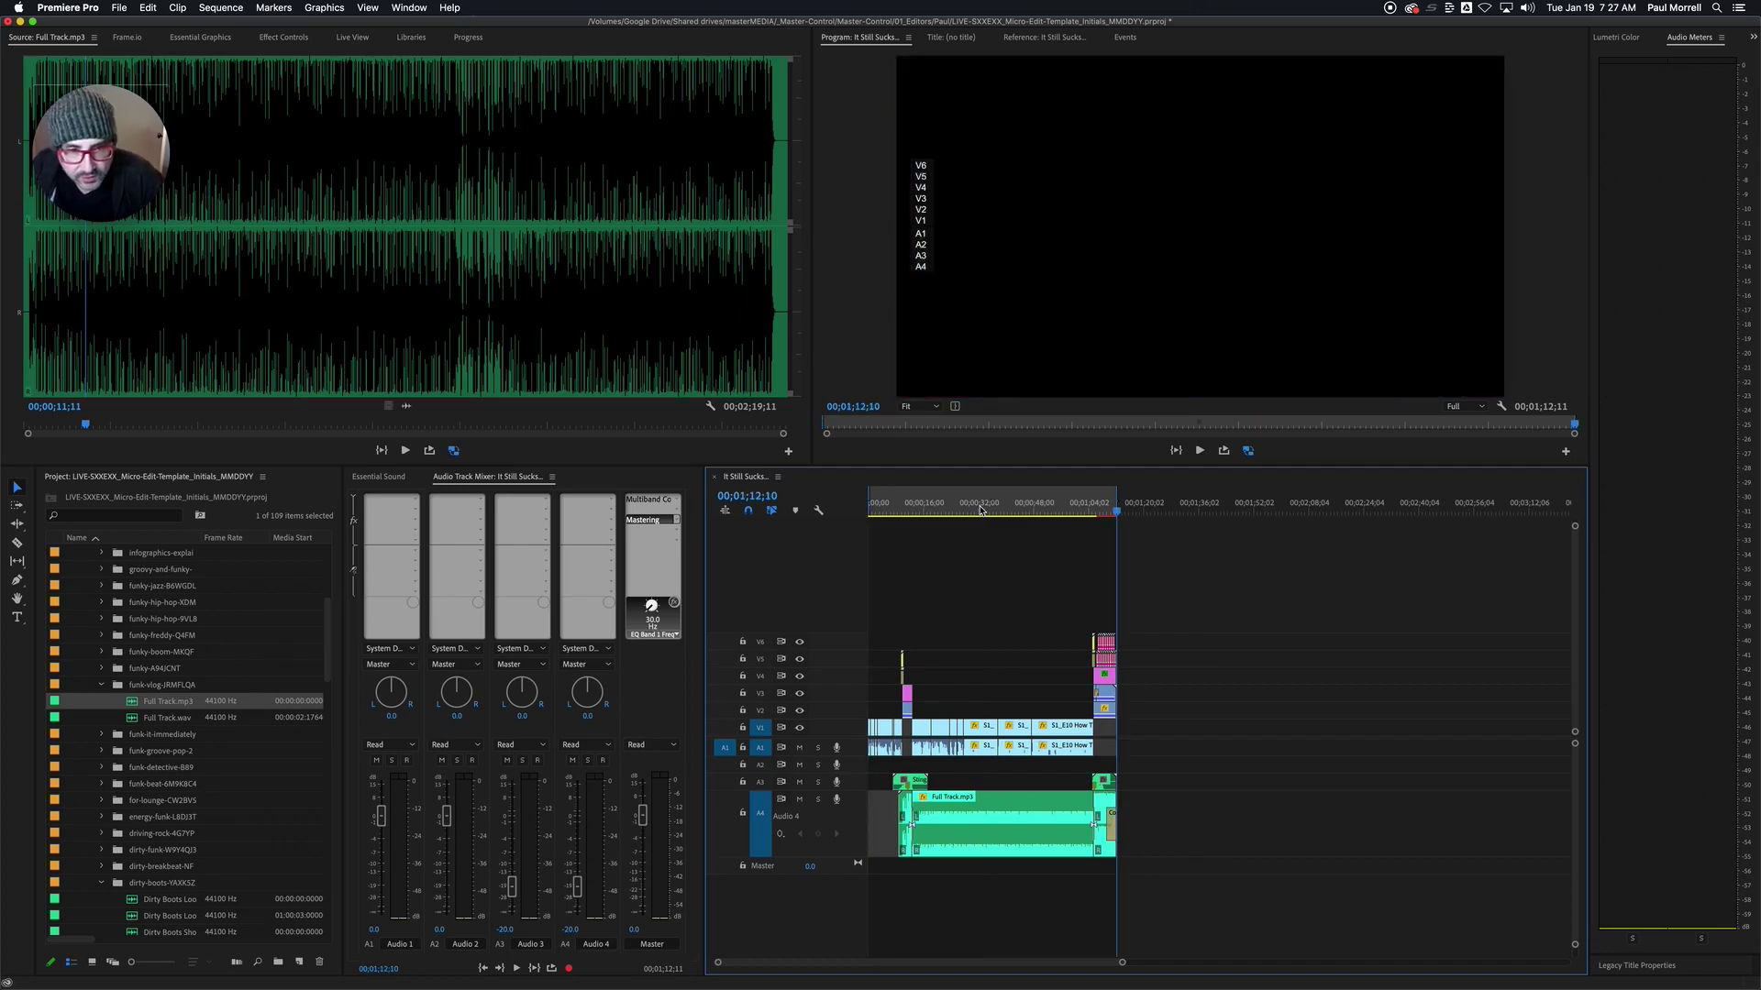
key(Home)
key(End)
key(Home)
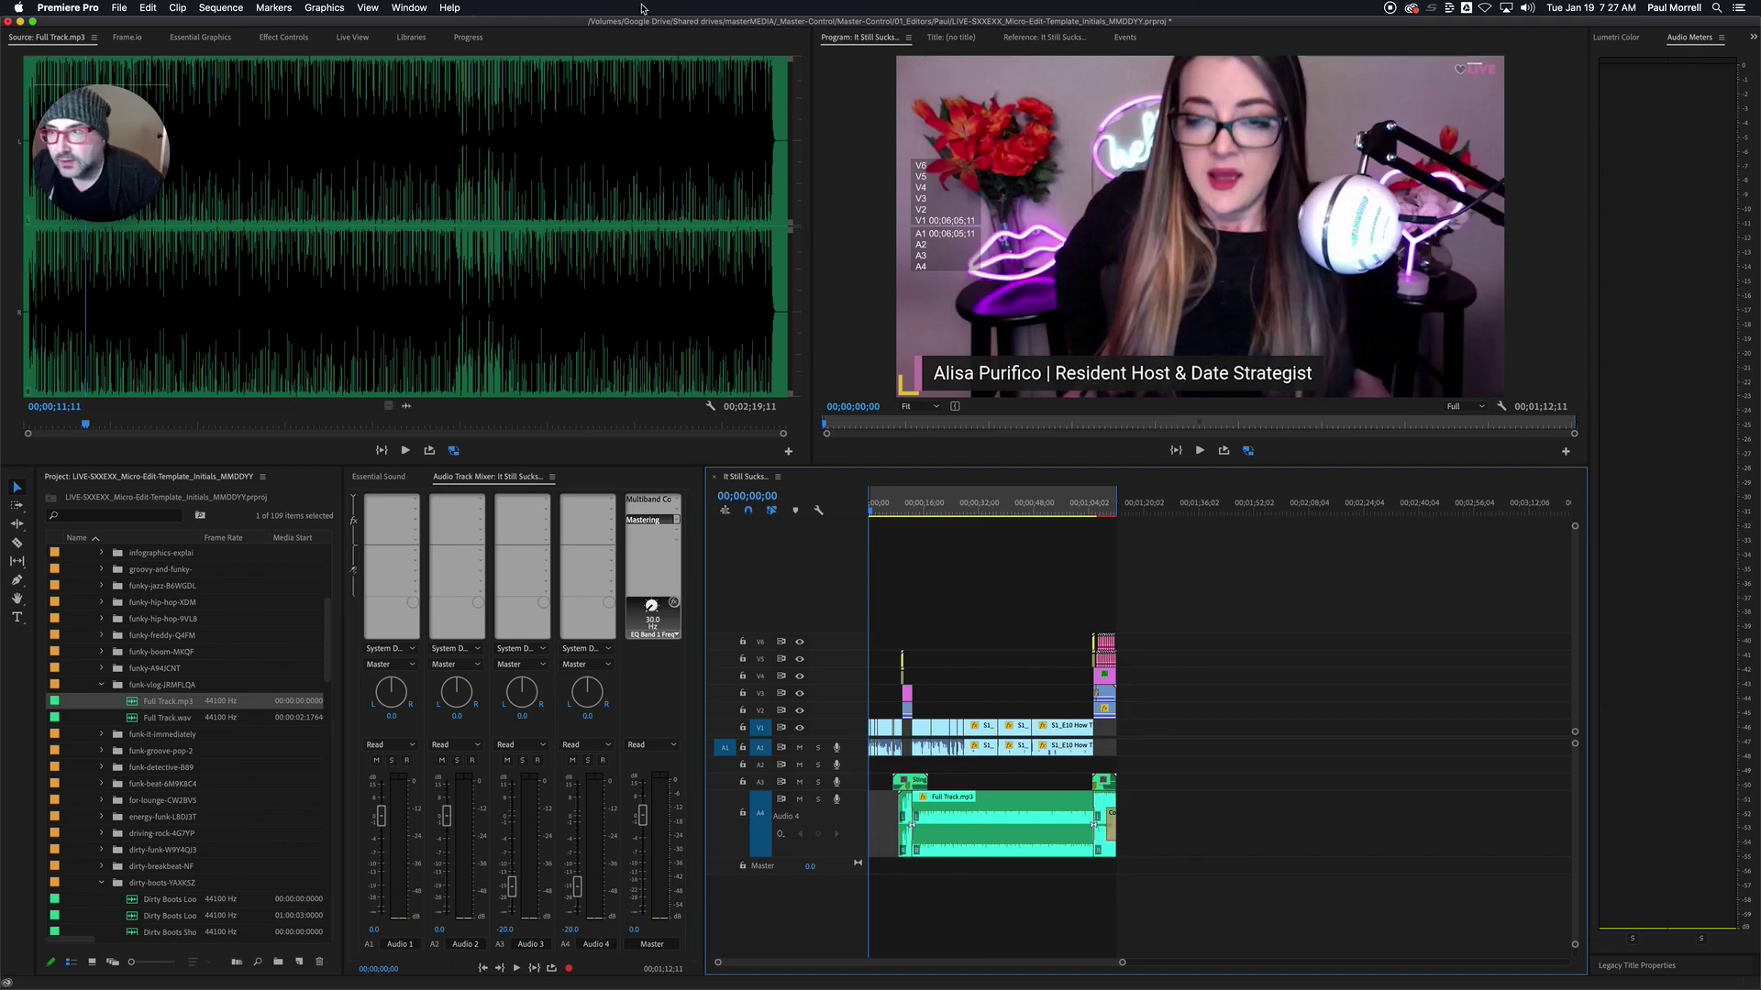
- Bring up Frame.io to view the Season 1 review folders
click(128, 38)
key(super+Tab)
drag(112, 153, 1116, 234)
key(super+Tab)
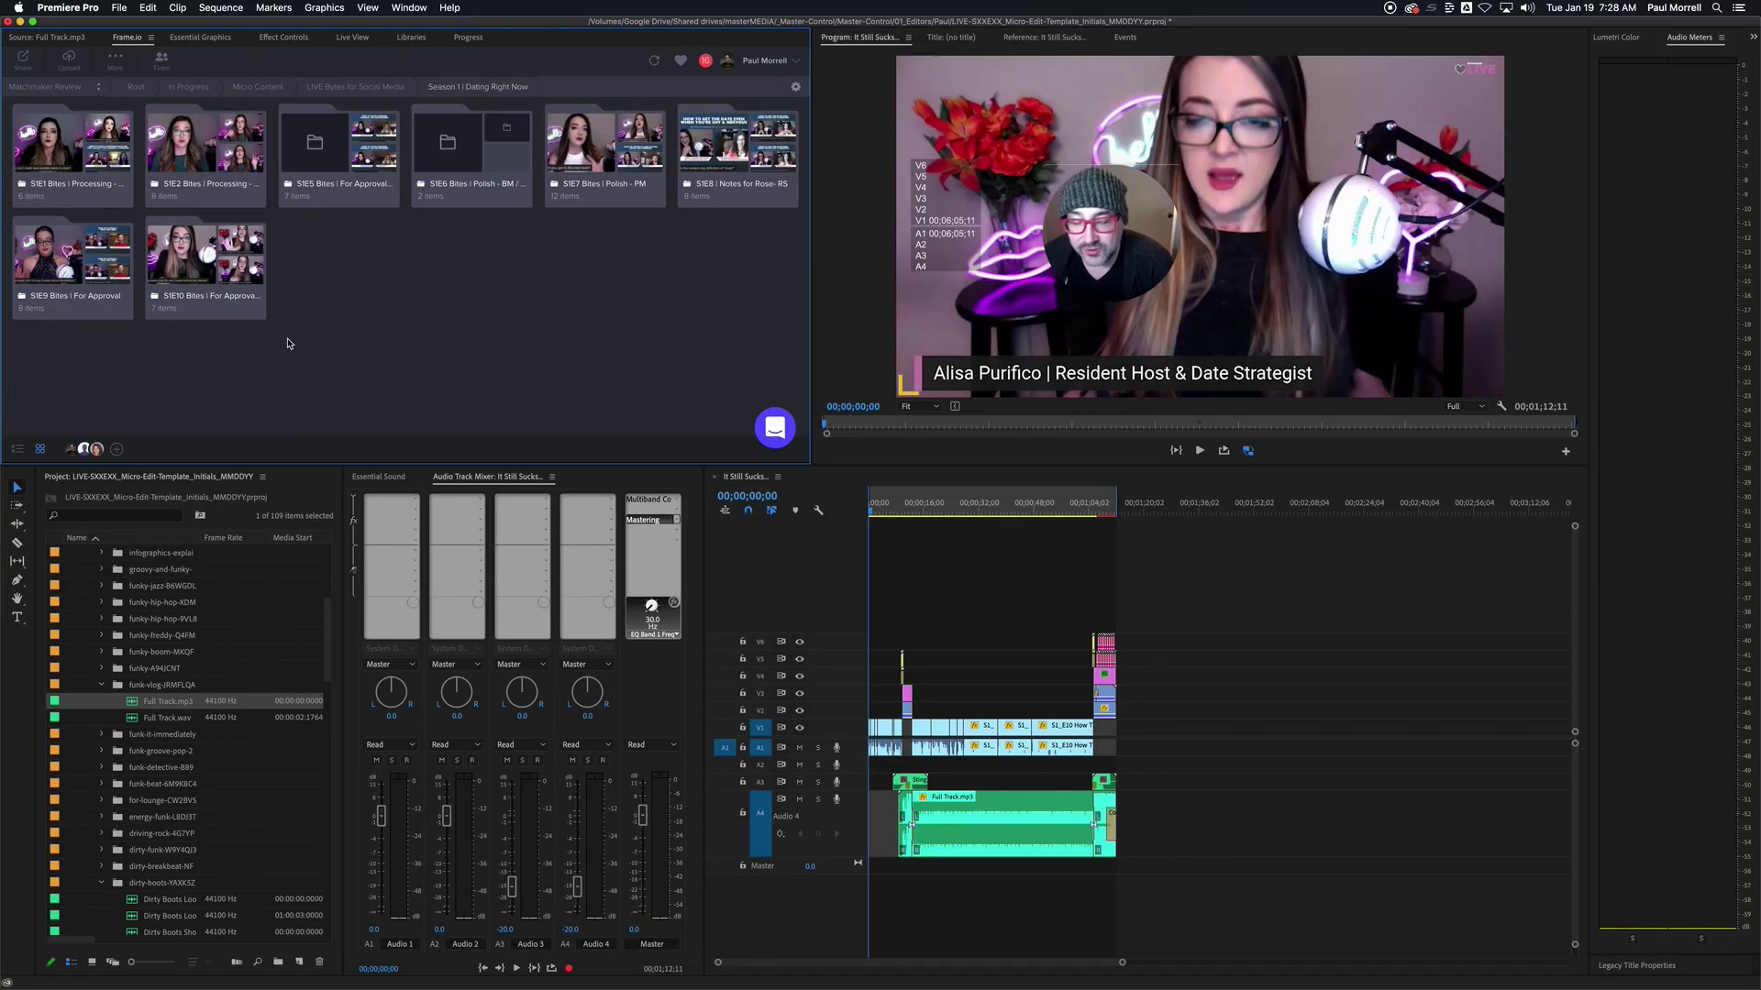